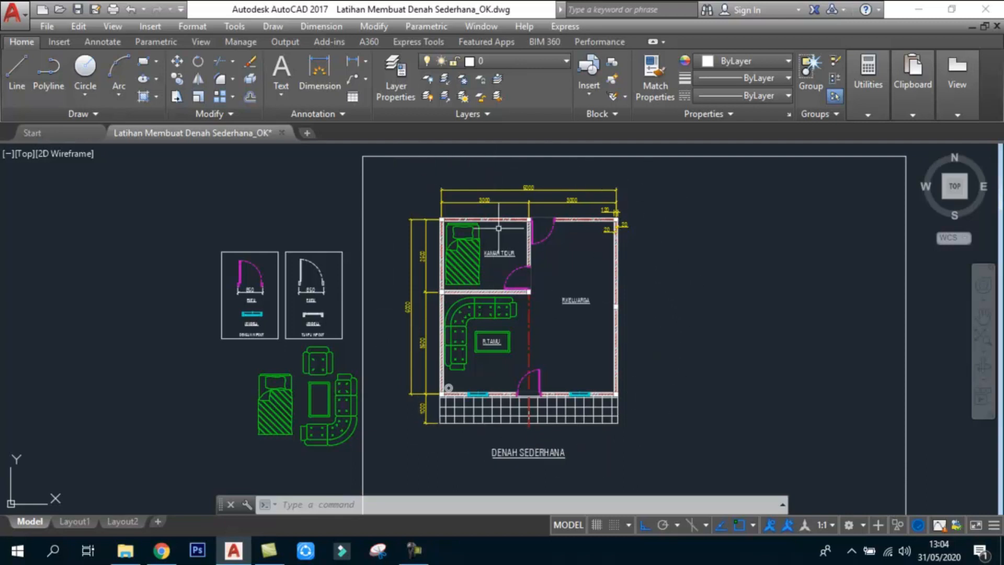
- Examine the room layout and the horizontal and vertical dimensions of the finished reference floor plan
middle_drag(498, 265, 354, 255)
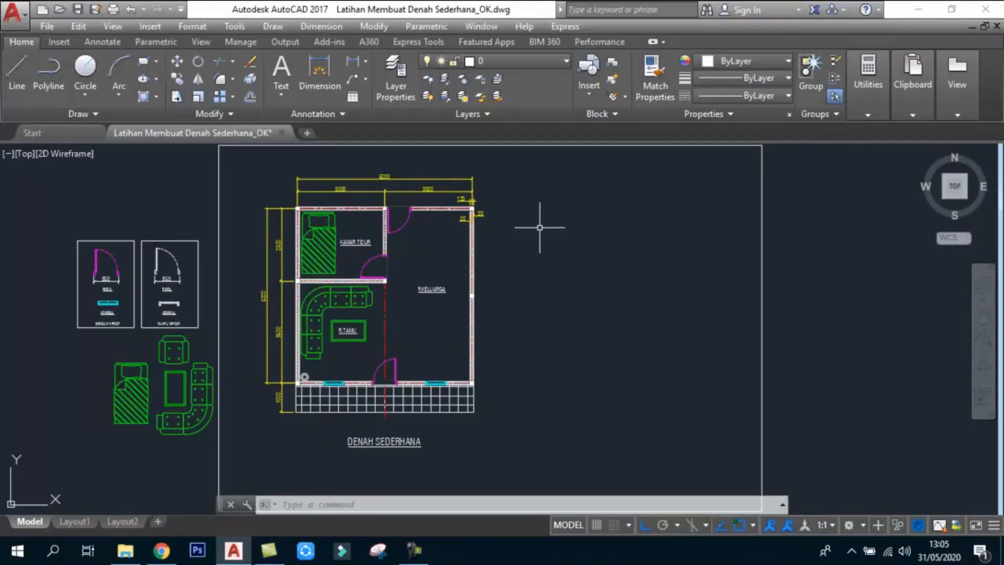
middle_drag(551, 260, 490, 258)
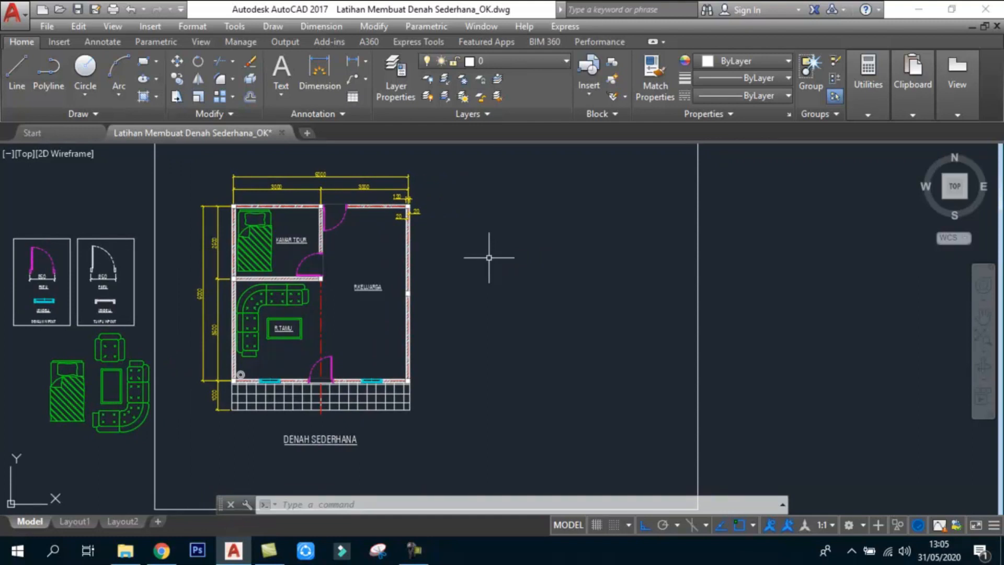
scroll(224, 178, up, 4)
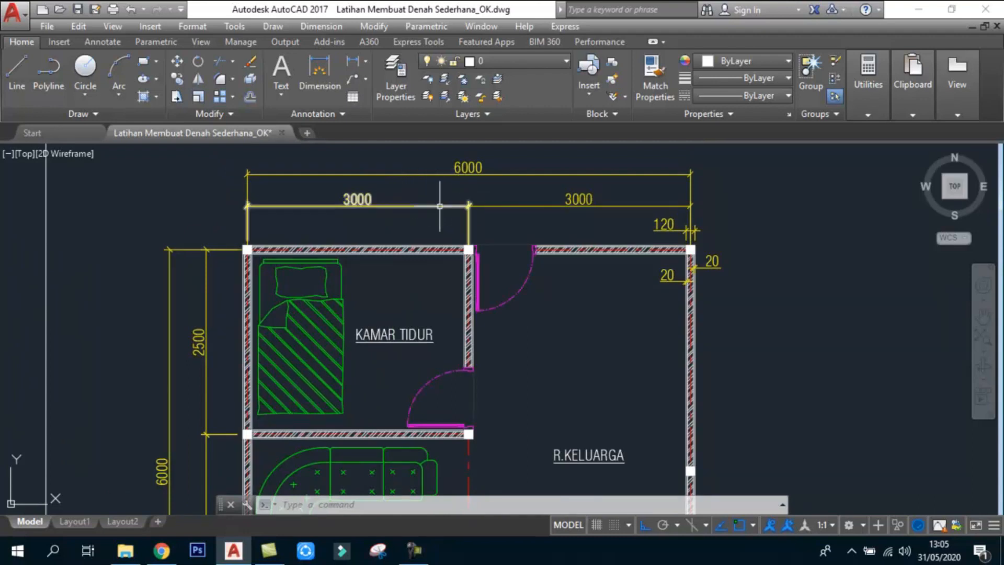
scroll(343, 202, down, 2)
middle_drag(341, 208, 305, 177)
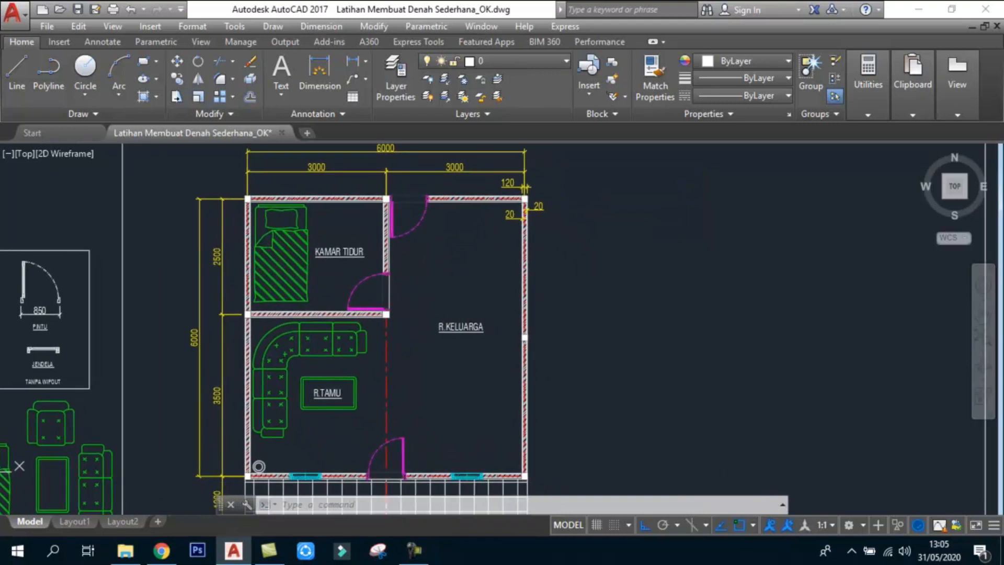
middle_drag(360, 198, 355, 219)
scroll(361, 159, up, 2)
scroll(361, 159, down, 2)
scroll(195, 361, up, 4)
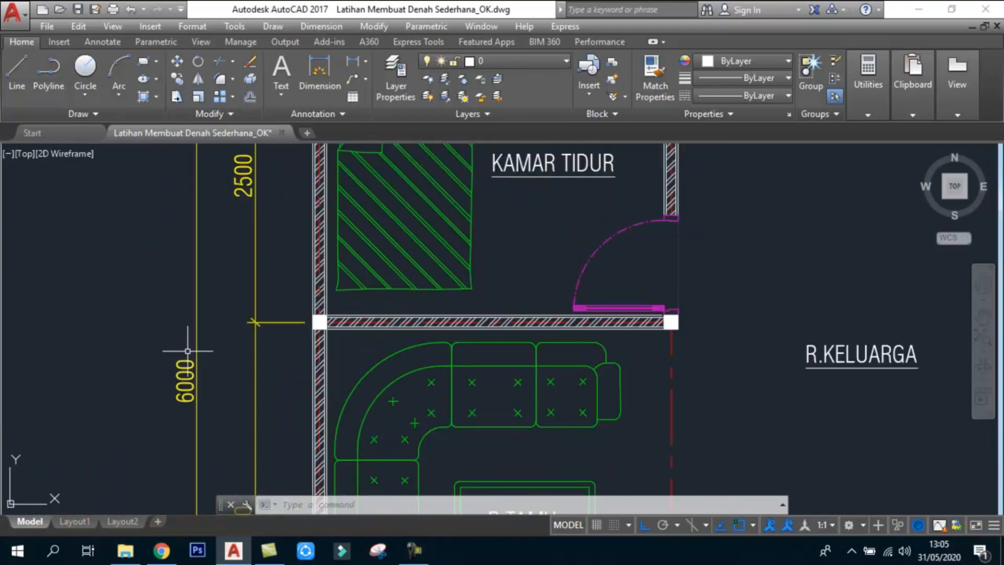
scroll(189, 277, down, 4)
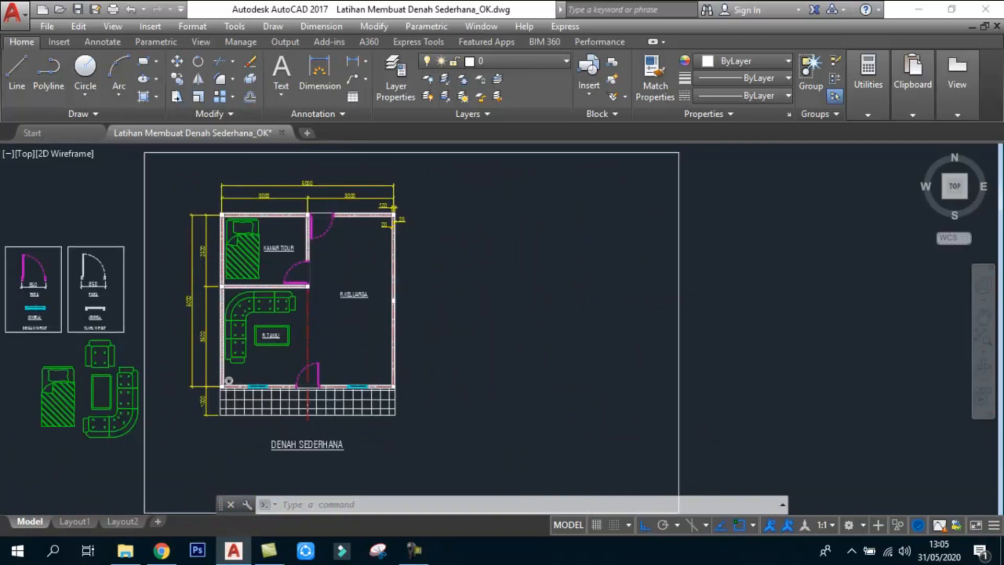
scroll(357, 232, down, 2)
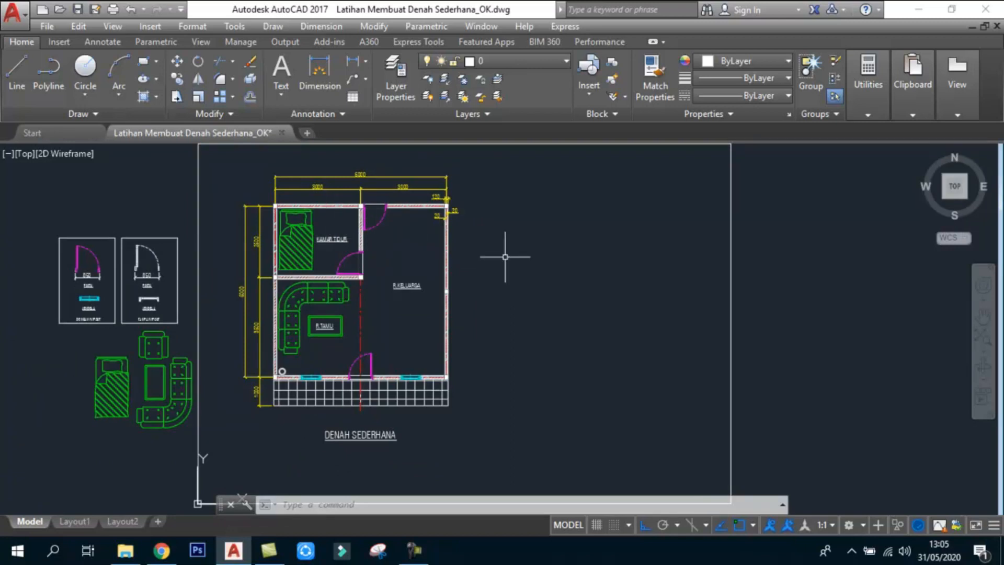
- Draw a 6000 by 6000 rectangle in the empty area to the right of the reference floor plan
key(Escape)
key(Escape)
key(Return)
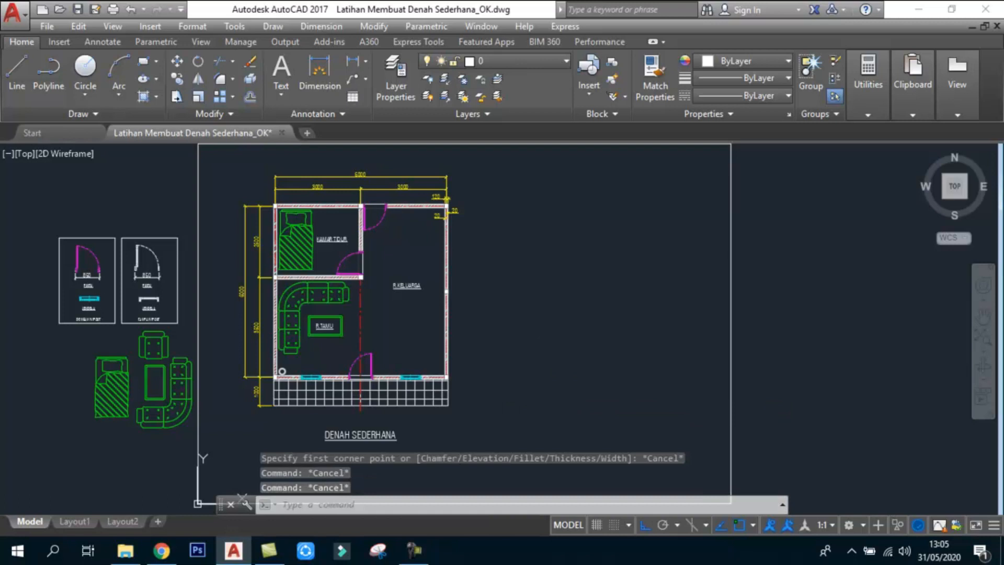
click(504, 392)
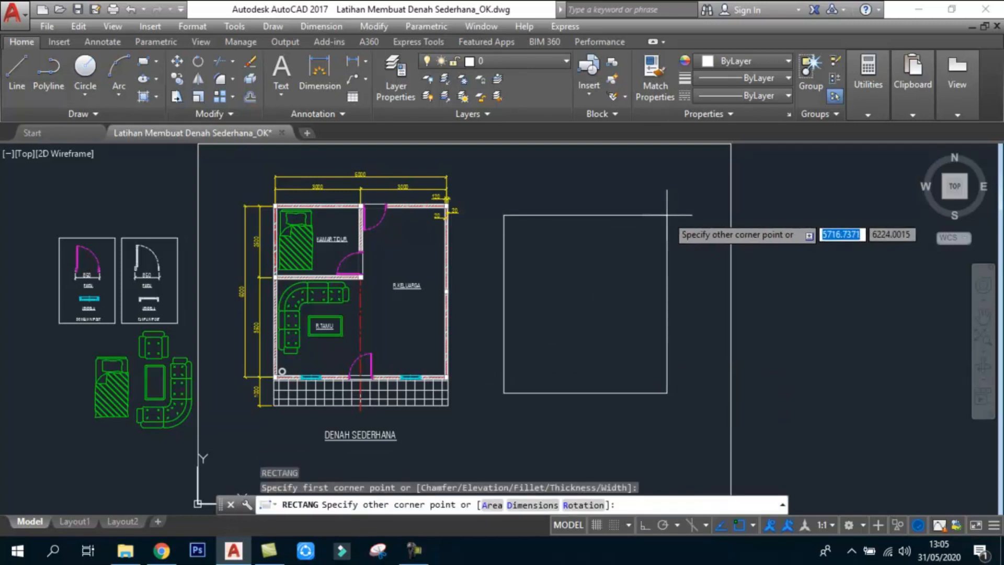
key(F8)
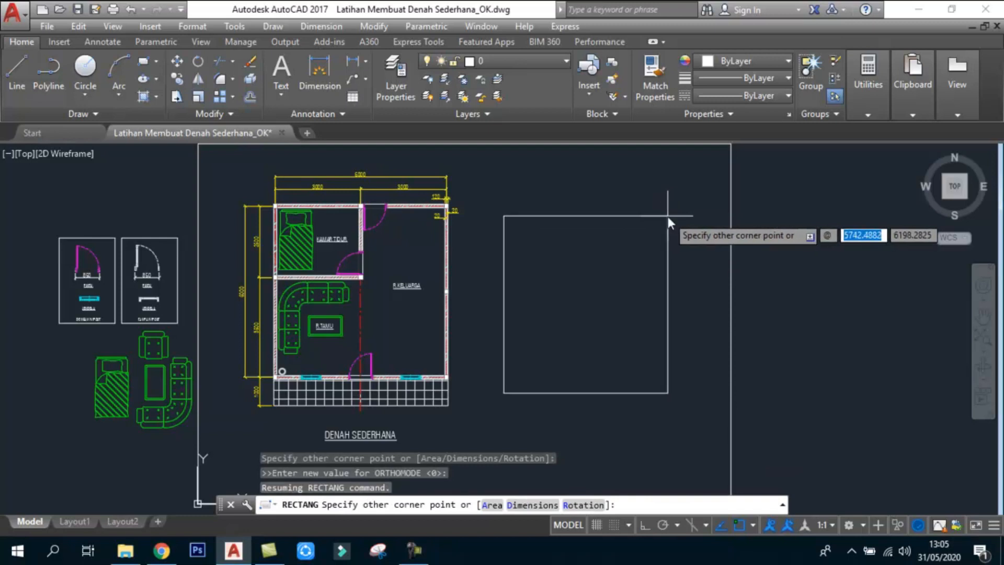
text(6000)
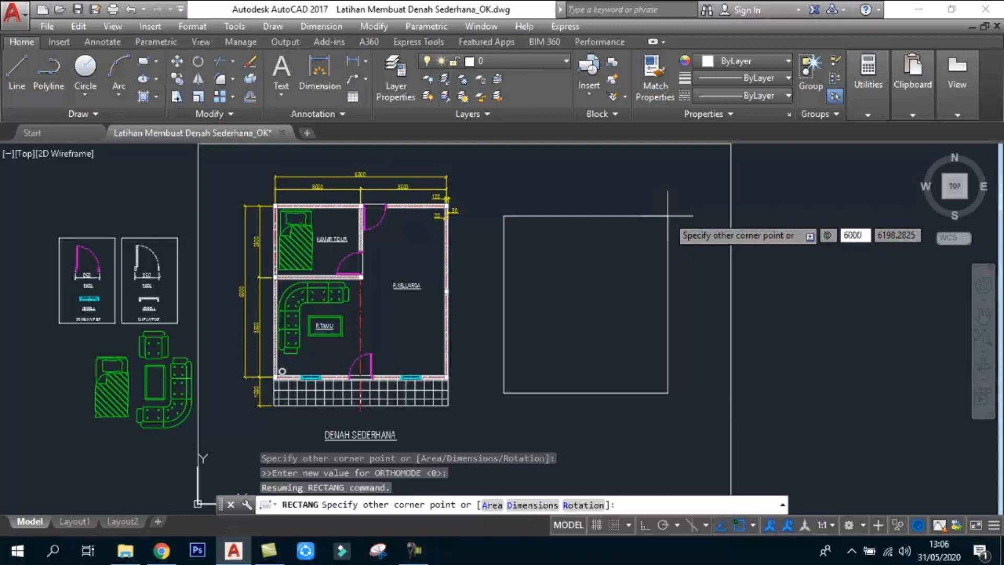
key(Tab)
text(6)
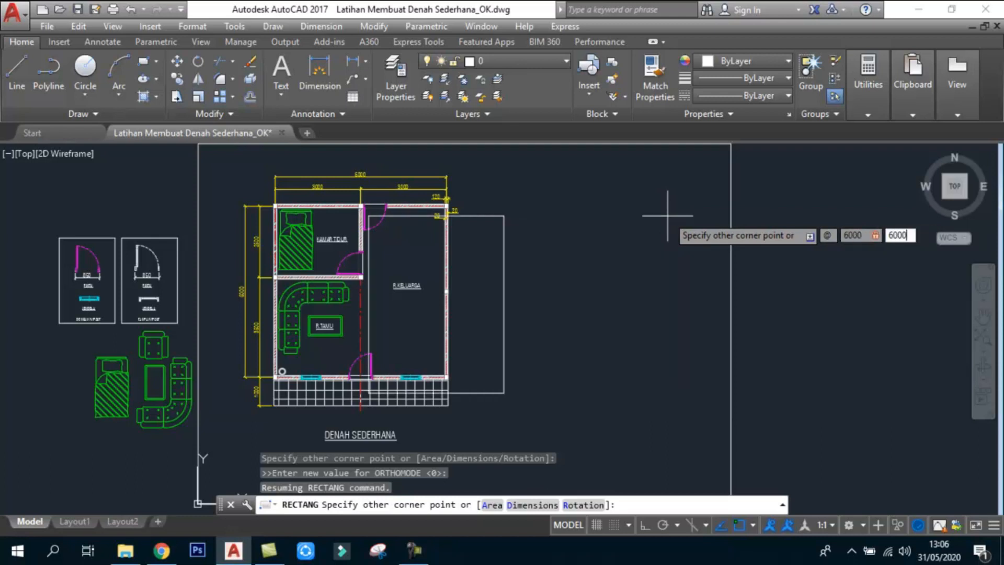
text(000)
key(Return)
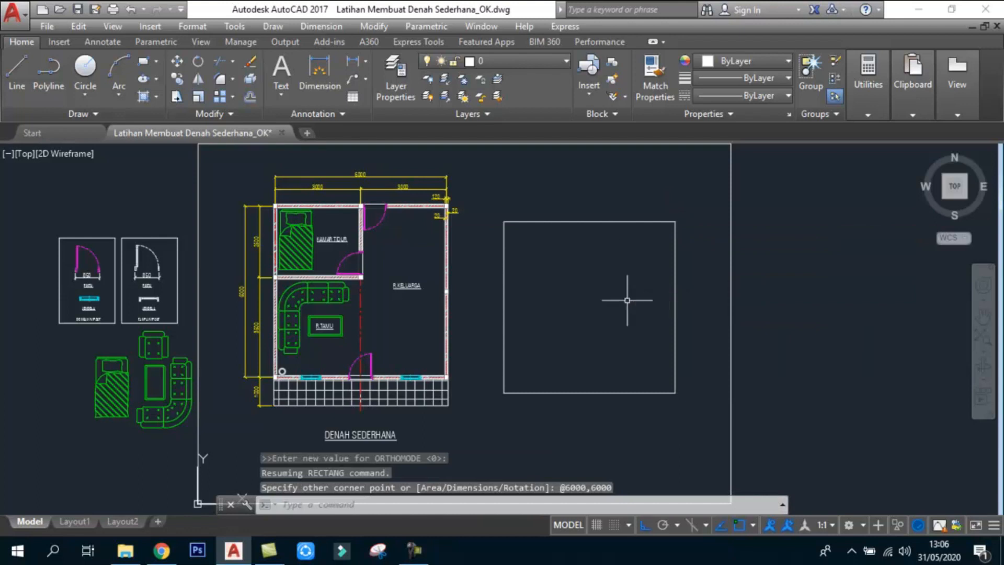
- Delete the rectangle drawn beside the reference floor plan
scroll(628, 291, down, 1)
scroll(587, 265, up, 1)
click(574, 225)
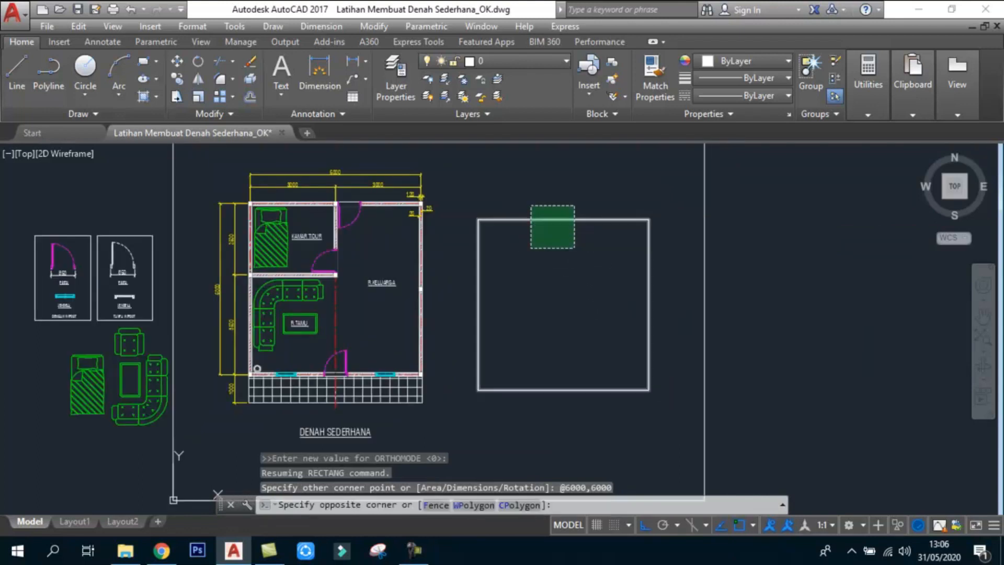
click(531, 205)
key(Delete)
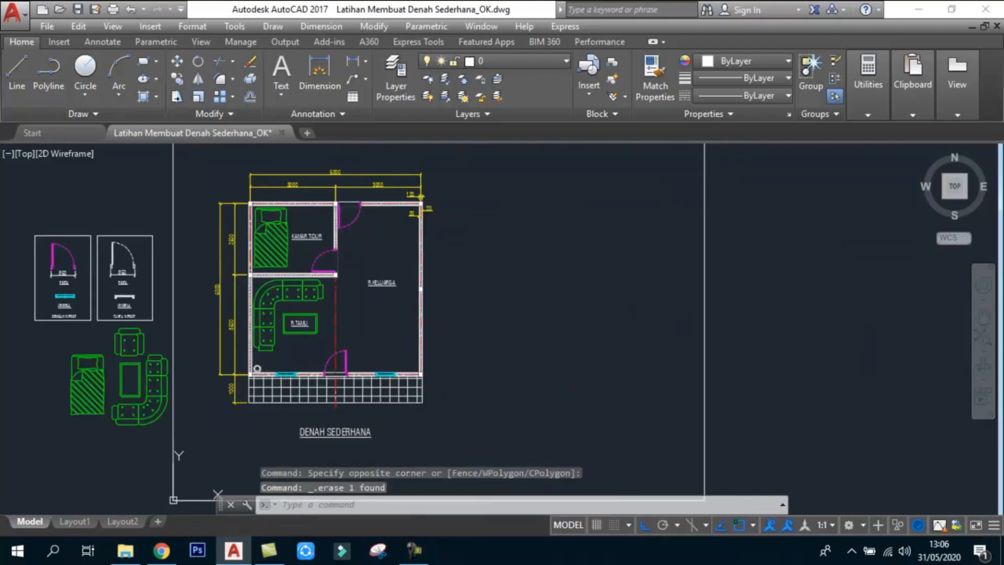
- Draw a closed square polyline with 6000-long sides in the empty area to the right of the reference floor plan
text(pl)
key(Escape)
text(pl)
key(Return)
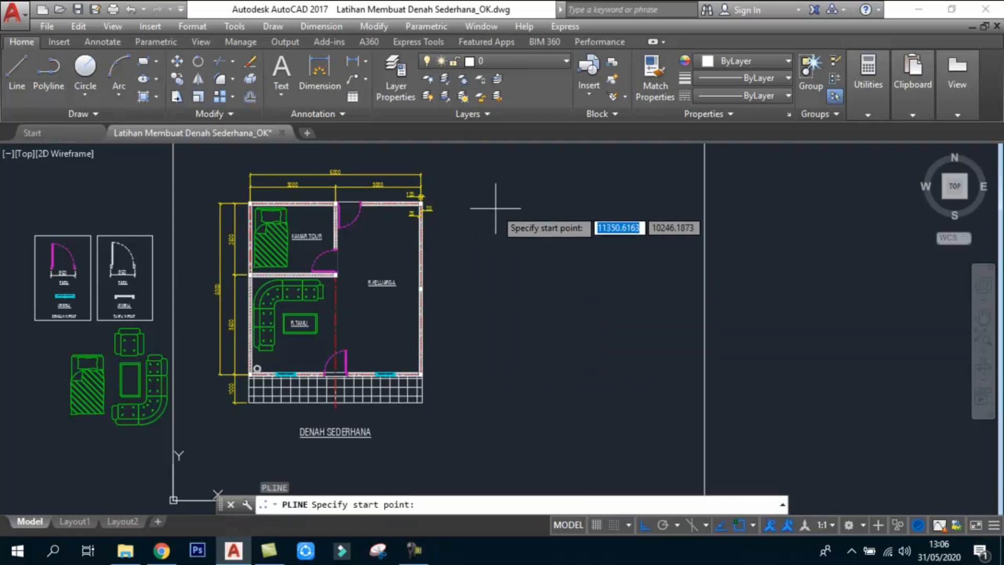
click(487, 209)
text(6000)
key(Return)
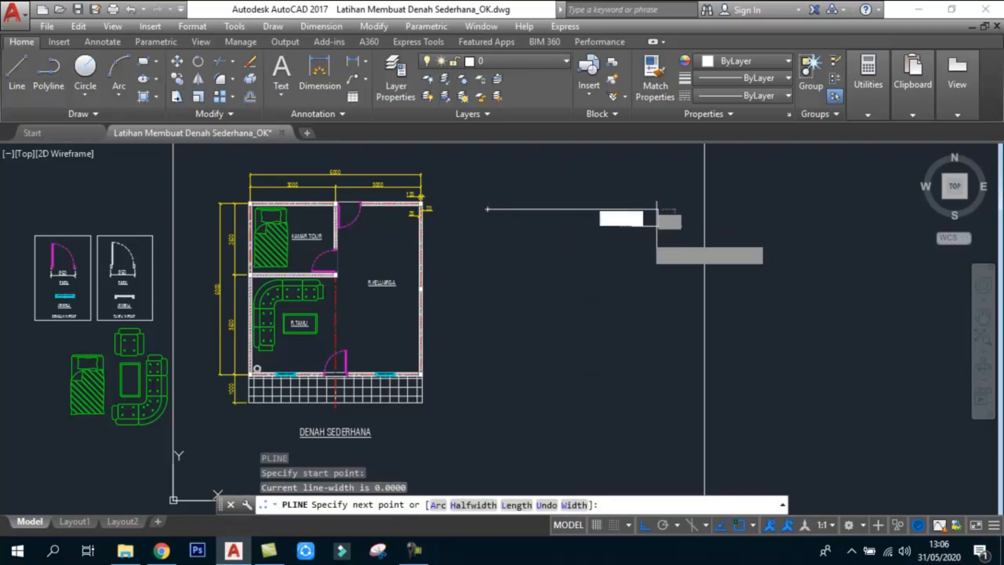
text(6000)
key(Return)
text(6000)
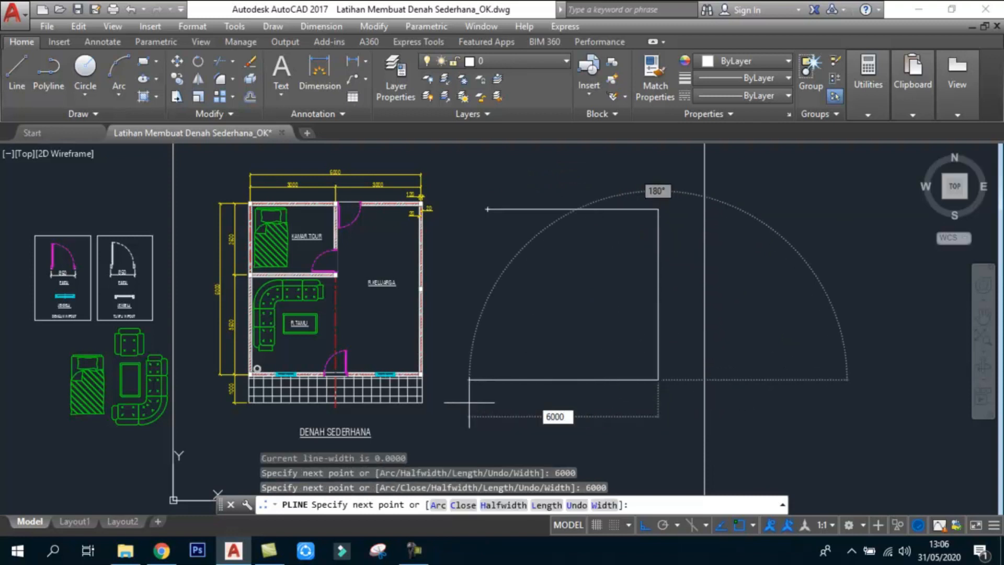
key(Return)
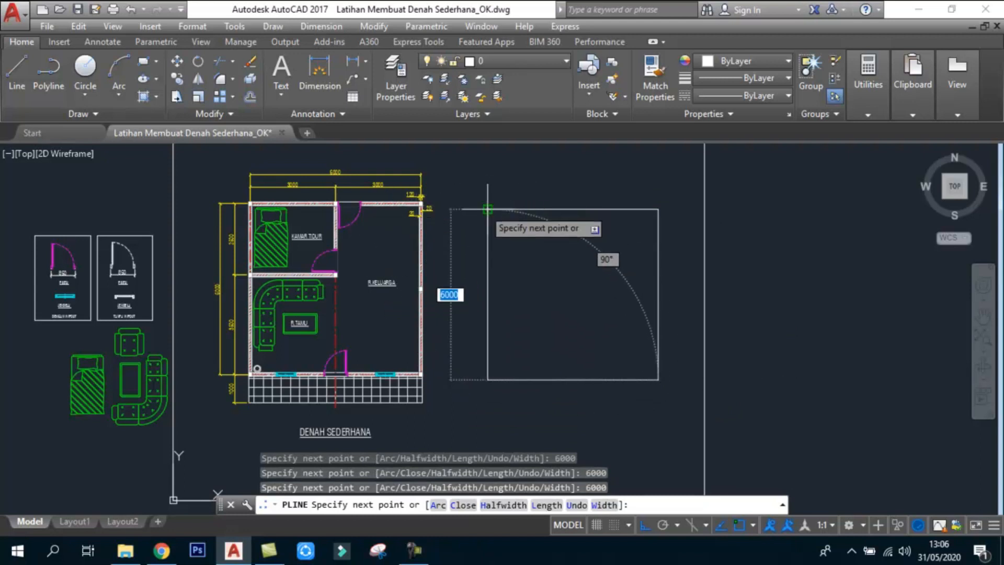
click(487, 209)
key(Escape)
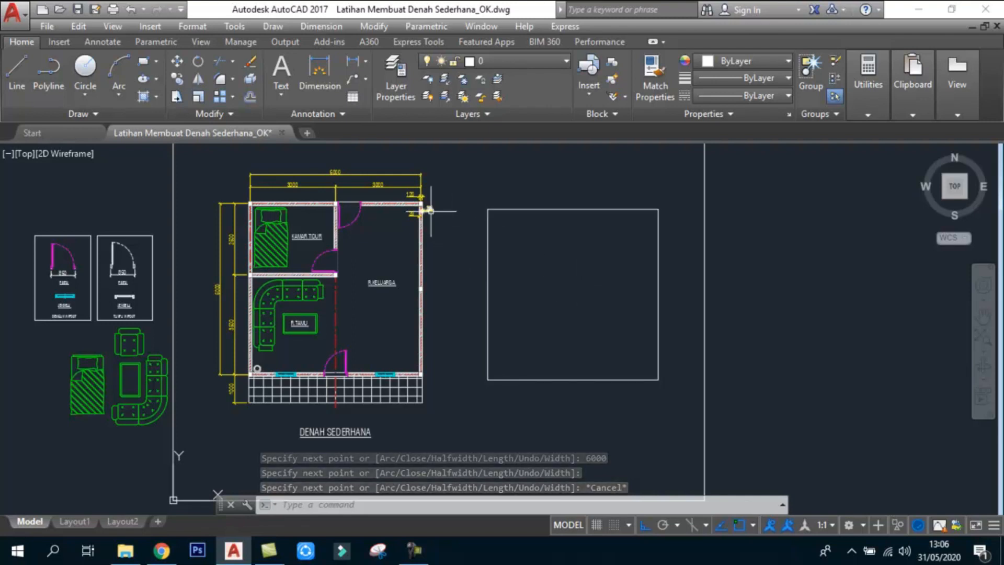
- Examine the wall and plaster thickness dimensions at the upper-right corner of the reference floor plan
scroll(249, 194, up, 2)
scroll(246, 193, up, 3)
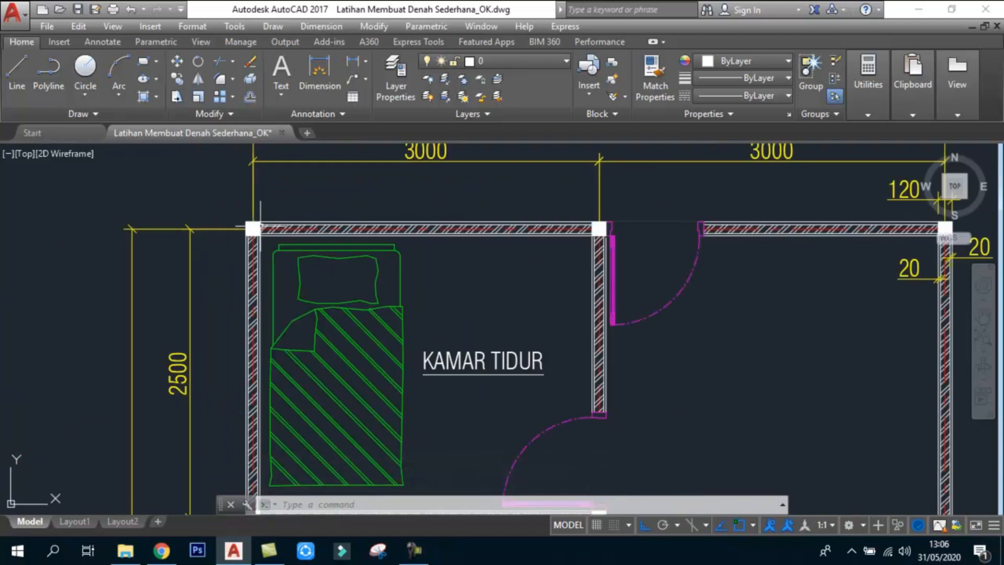
scroll(379, 231, down, 4)
scroll(534, 204, up, 3)
scroll(533, 204, up, 2)
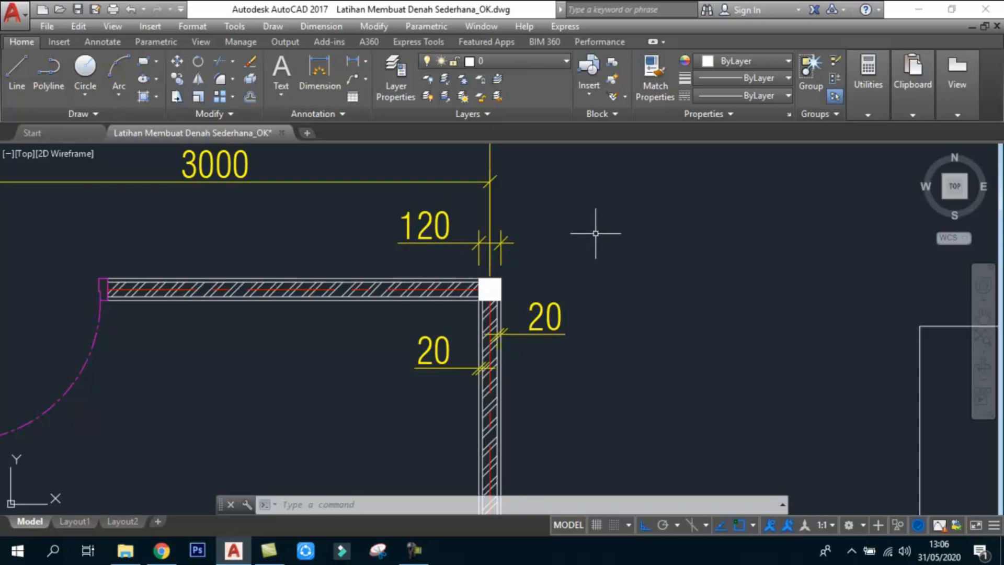
scroll(503, 350, up, 2)
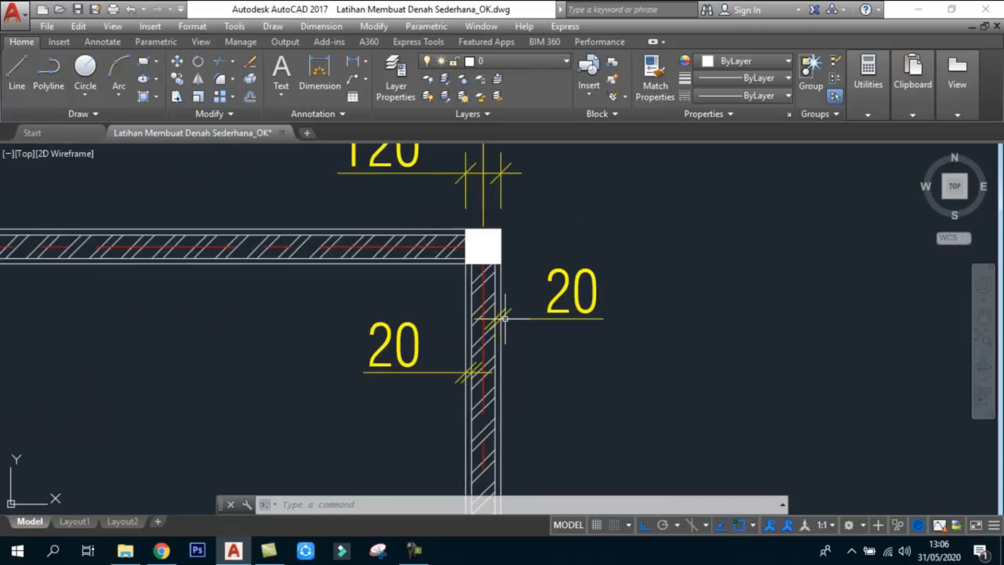
scroll(512, 319, up, 2)
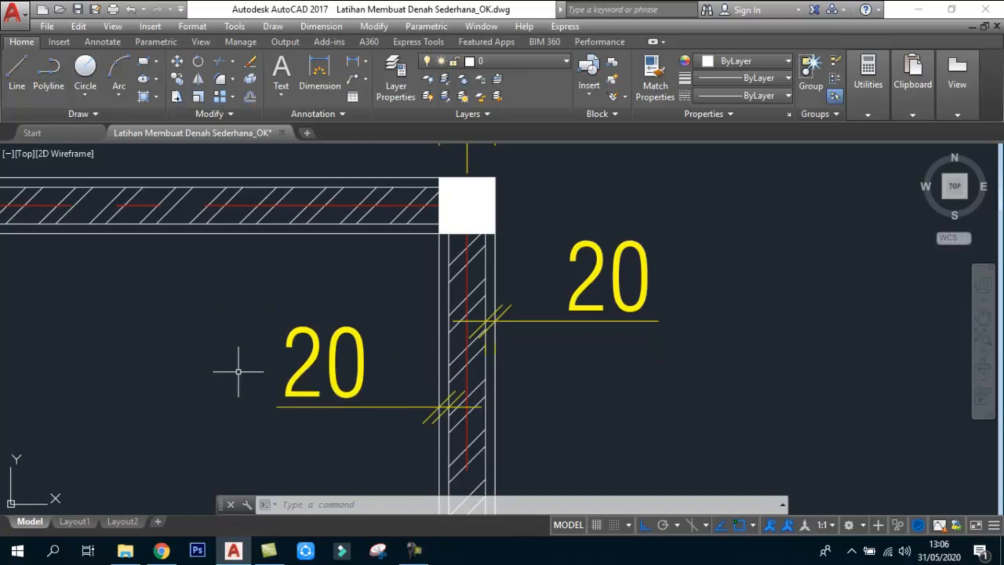
scroll(560, 263, down, 5)
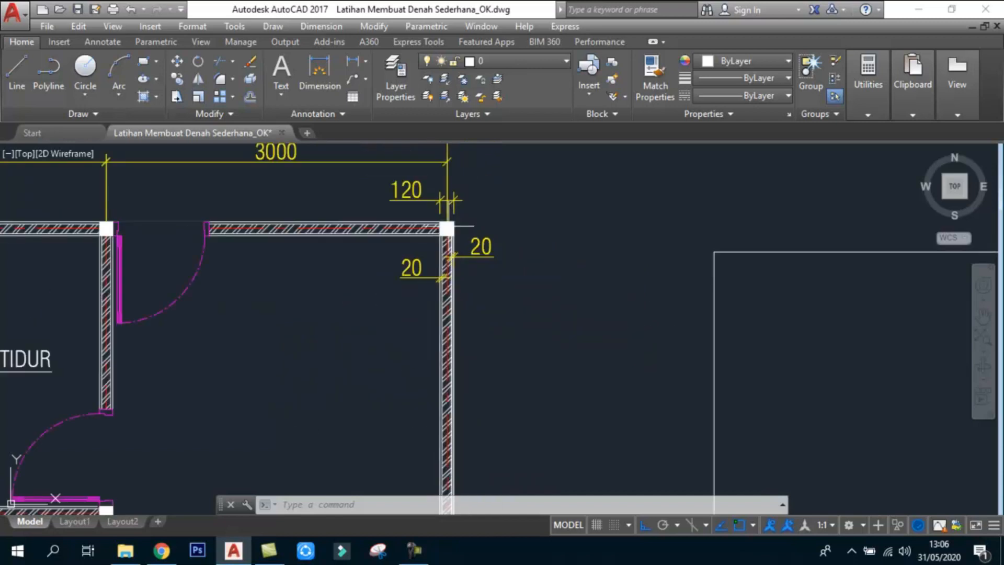
scroll(444, 225, down, 5)
scroll(518, 217, up, 2)
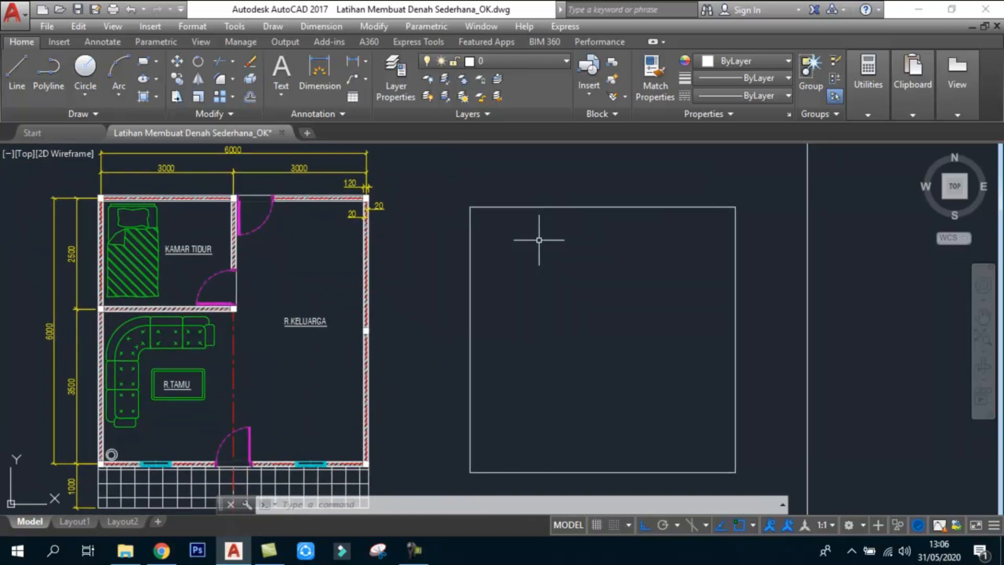
- Offset the square polyline by 60 to the outside and by 60 to the inside to form the column-width wall outlines
text(o)
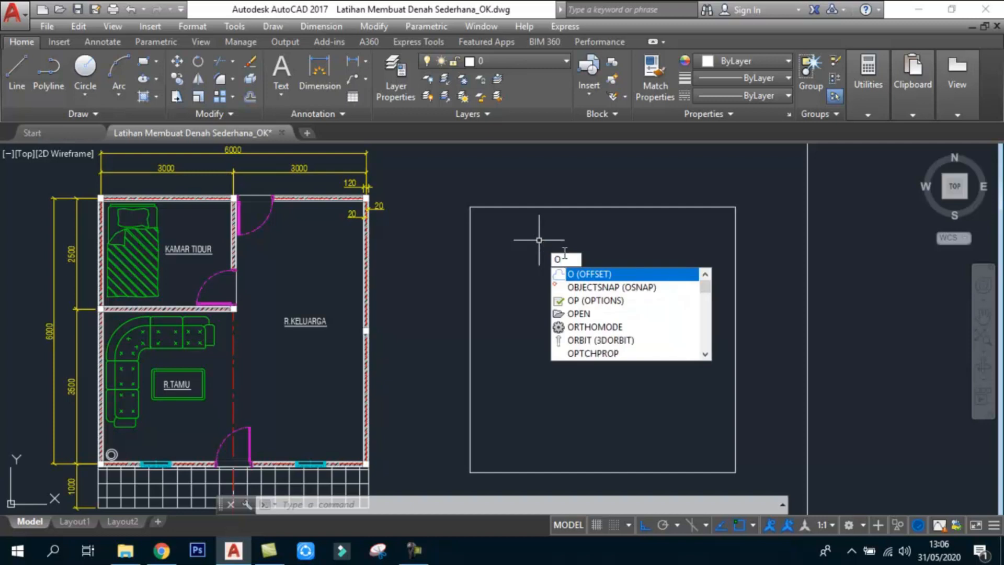
key(Return)
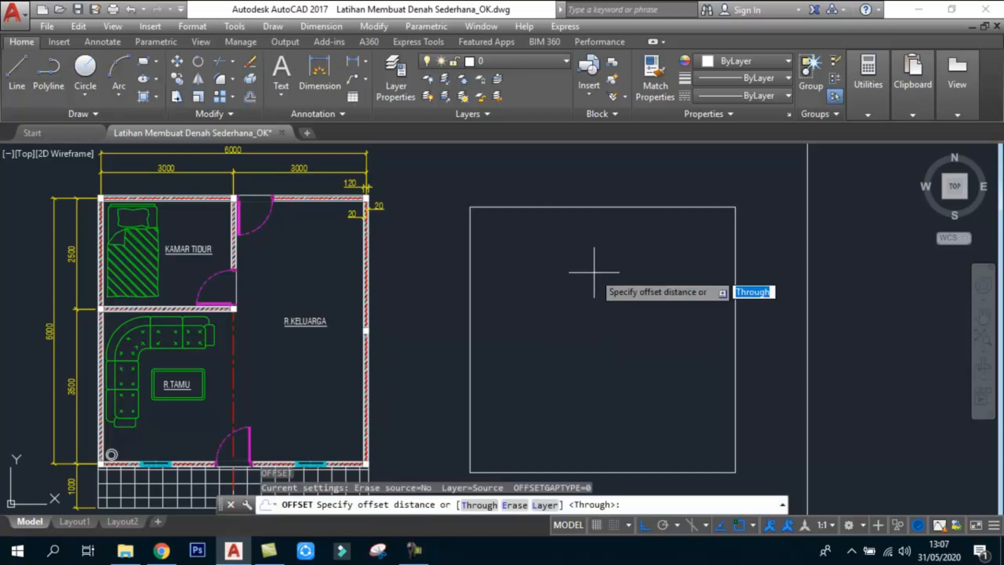
text(60)
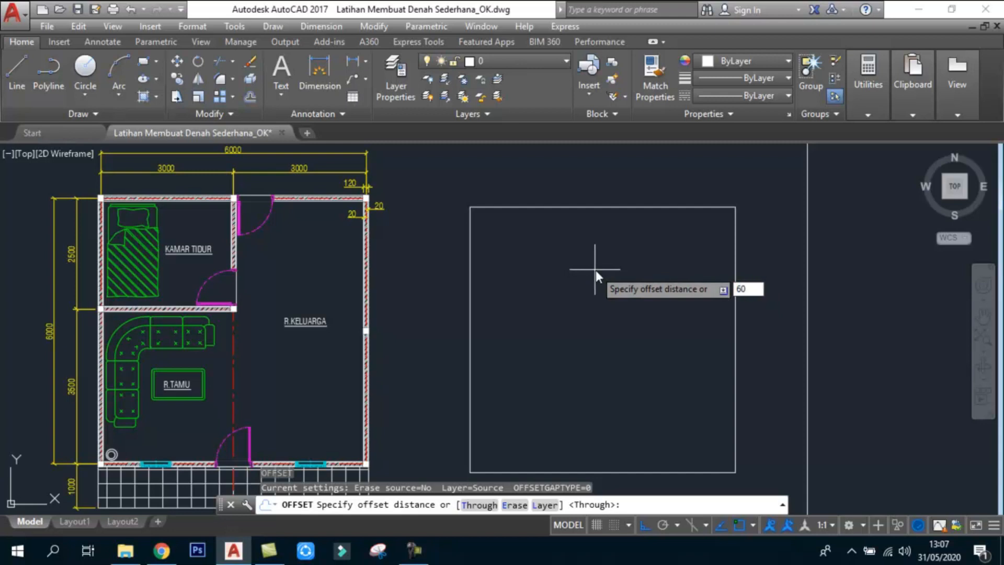
key(Return)
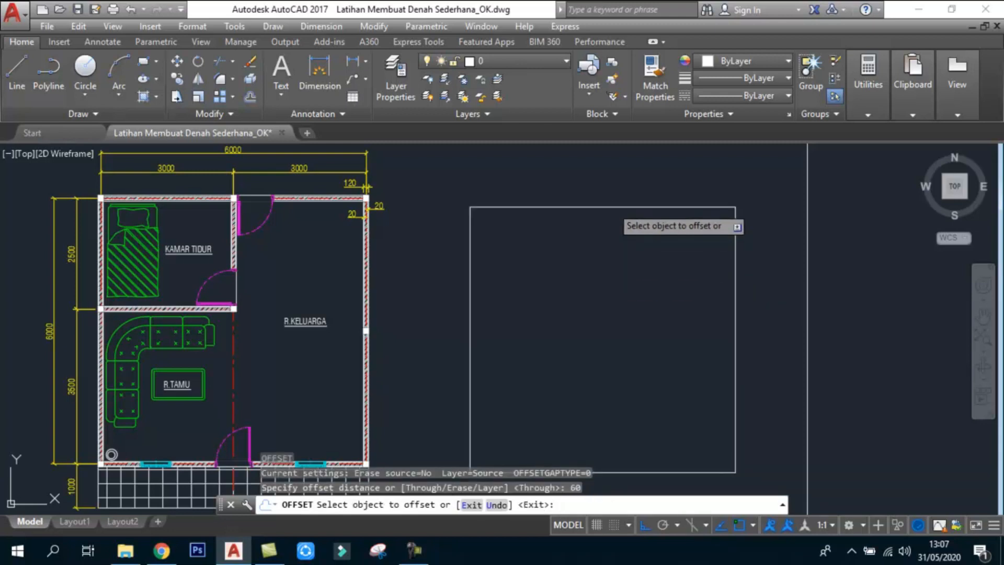
click(610, 210)
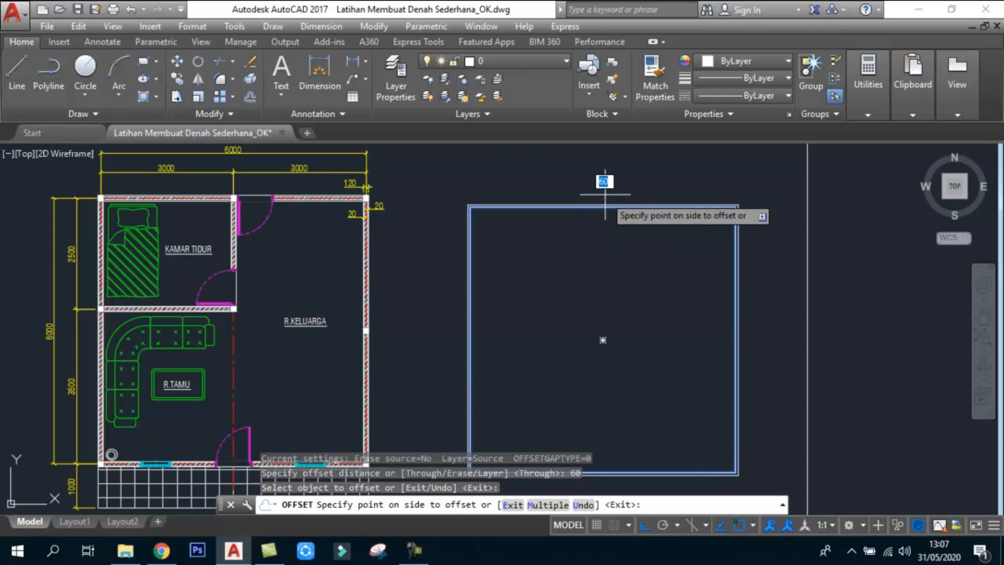
scroll(597, 184, up, 2)
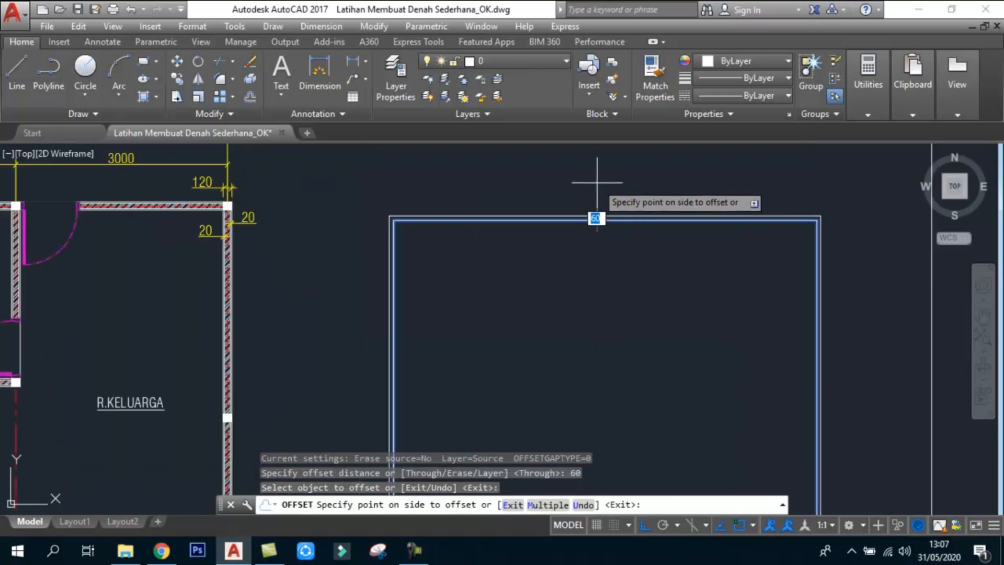
click(596, 215)
scroll(397, 228, up, 3)
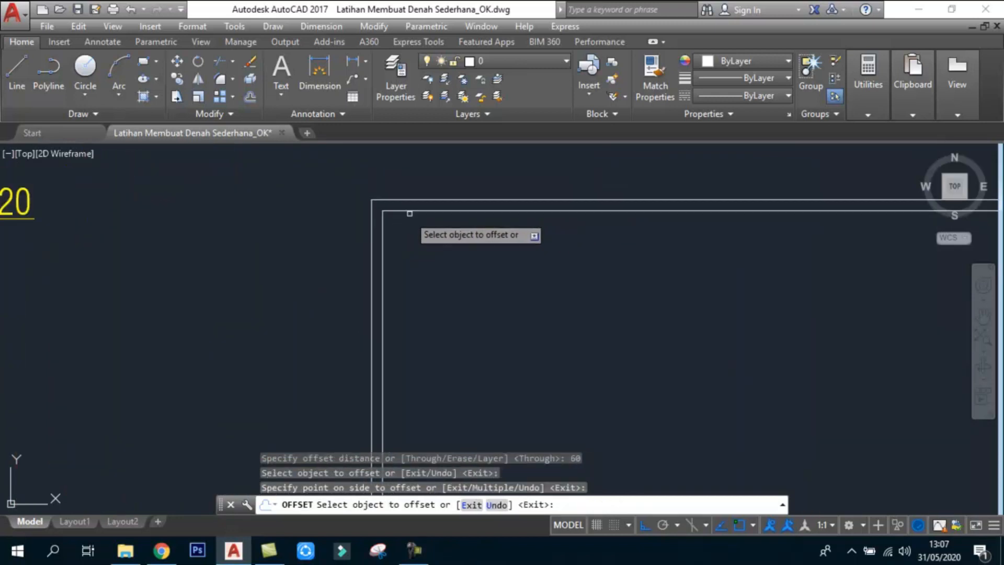
click(410, 211)
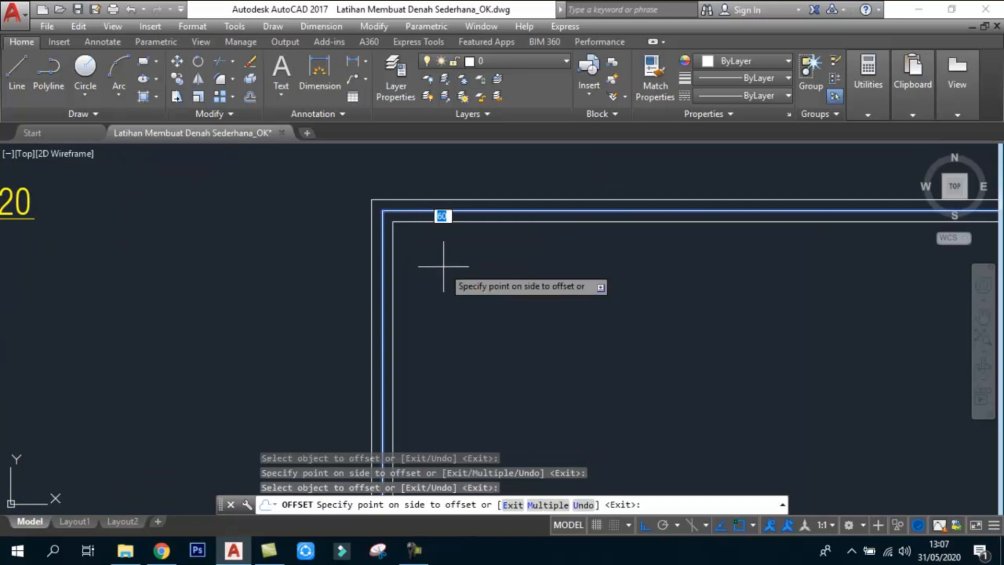
click(443, 266)
scroll(471, 251, down, 5)
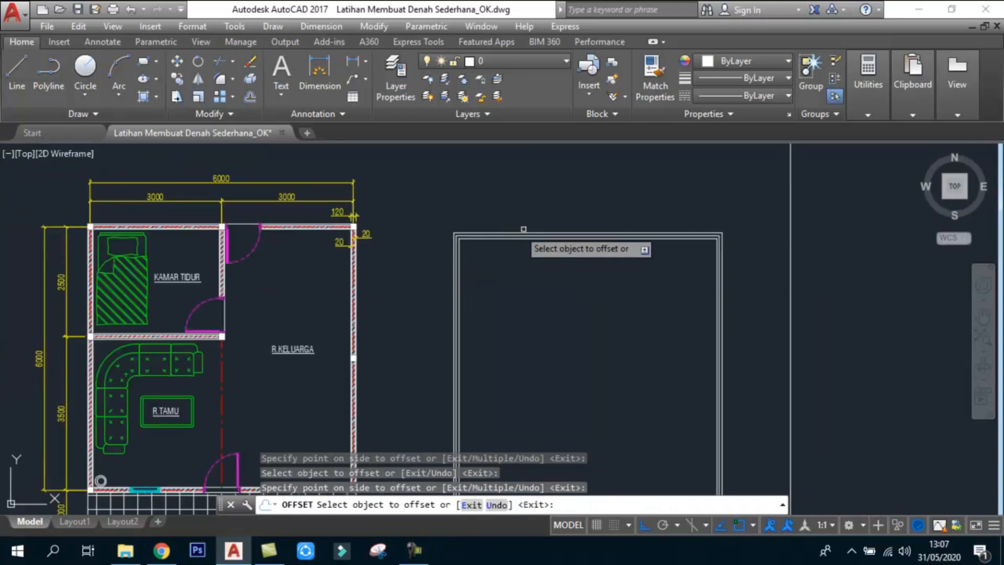
- Change the linetype of the middle square polyline between the two offset wall outlines to CENTER
scroll(507, 272, up, 2)
key(Escape)
scroll(486, 281, down, 2)
scroll(598, 223, up, 2)
key(Escape)
middle_drag(442, 219, 427, 227)
scroll(436, 217, up, 2)
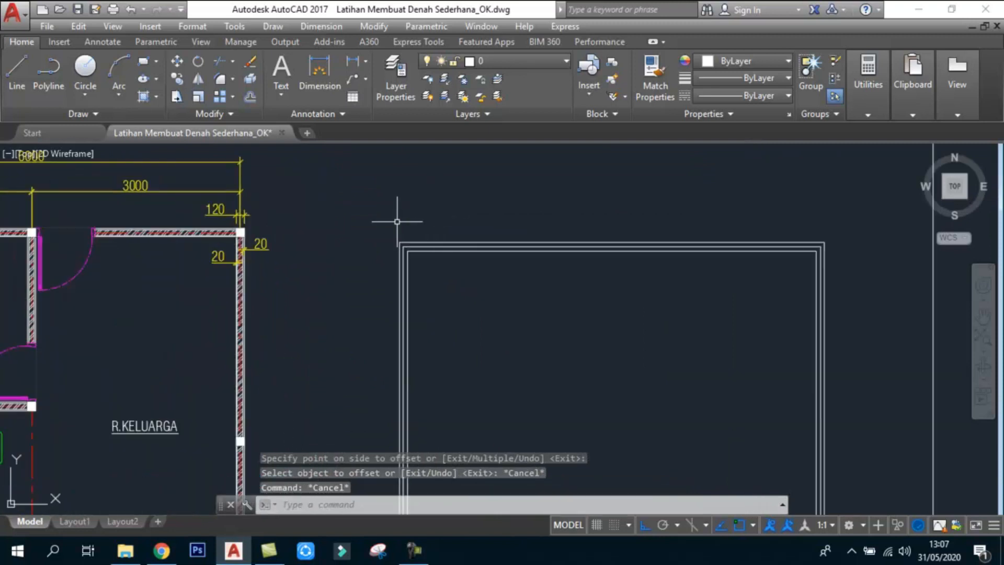
scroll(345, 215, up, 2)
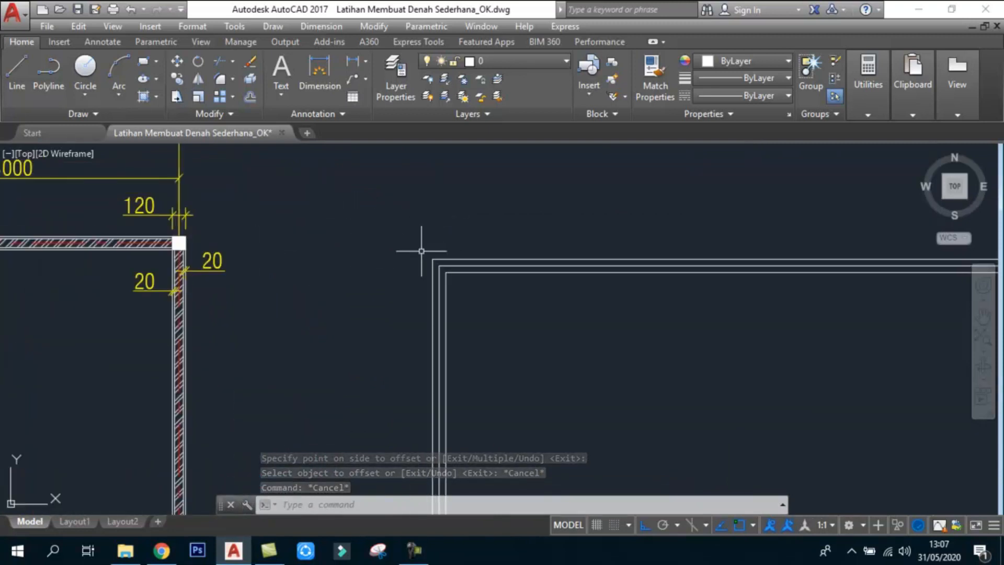
scroll(122, 242, up, 2)
scroll(123, 242, up, 2)
scroll(158, 246, down, 4)
scroll(618, 276, up, 2)
middle_drag(568, 265, 416, 252)
scroll(484, 246, down, 2)
scroll(484, 246, up, 2)
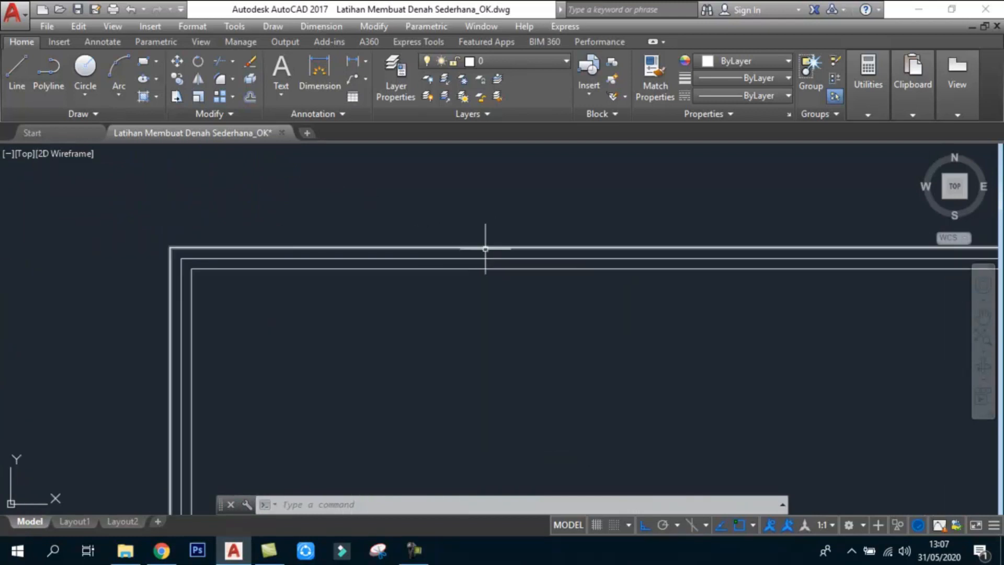
click(431, 266)
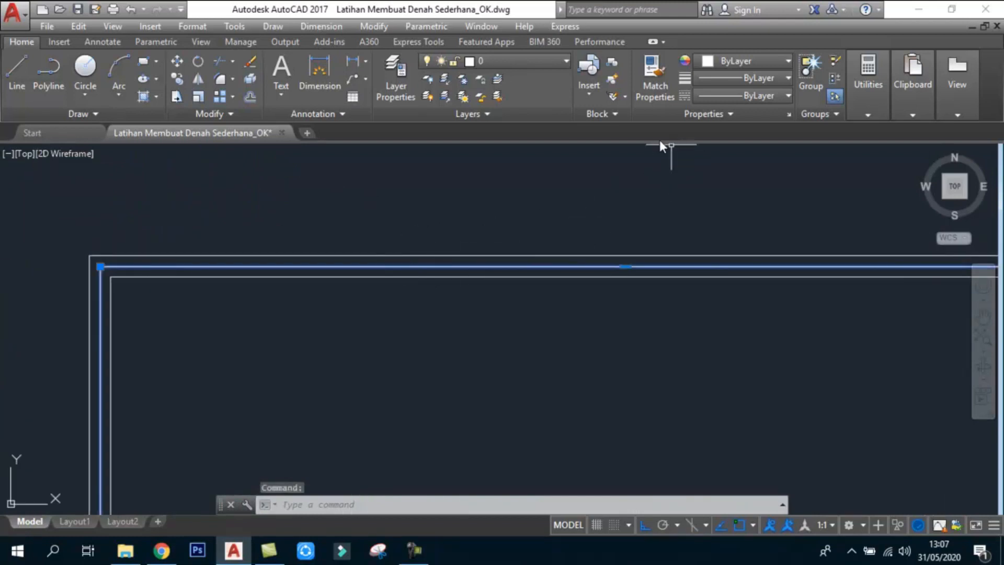
click(787, 82)
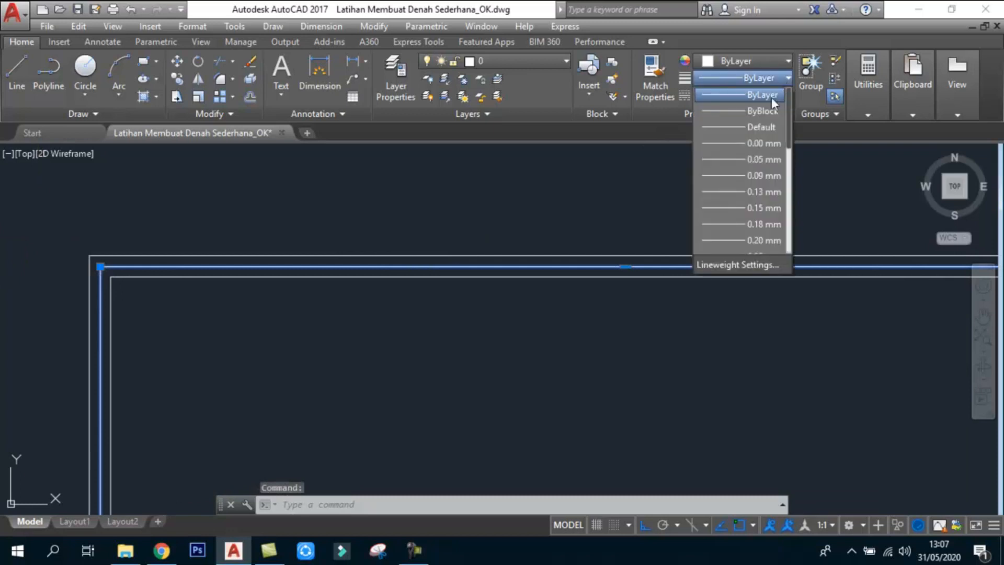
click(773, 95)
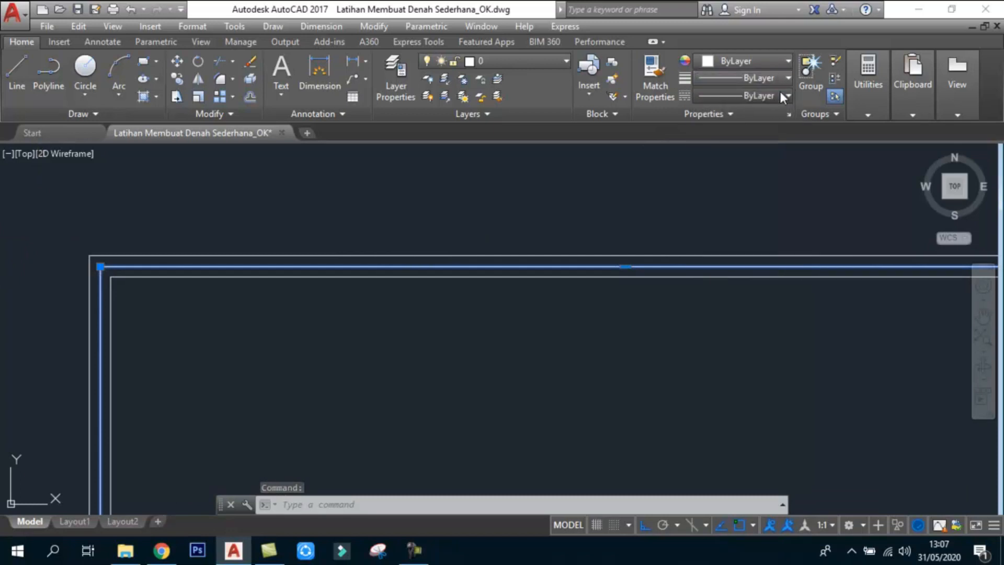
click(781, 93)
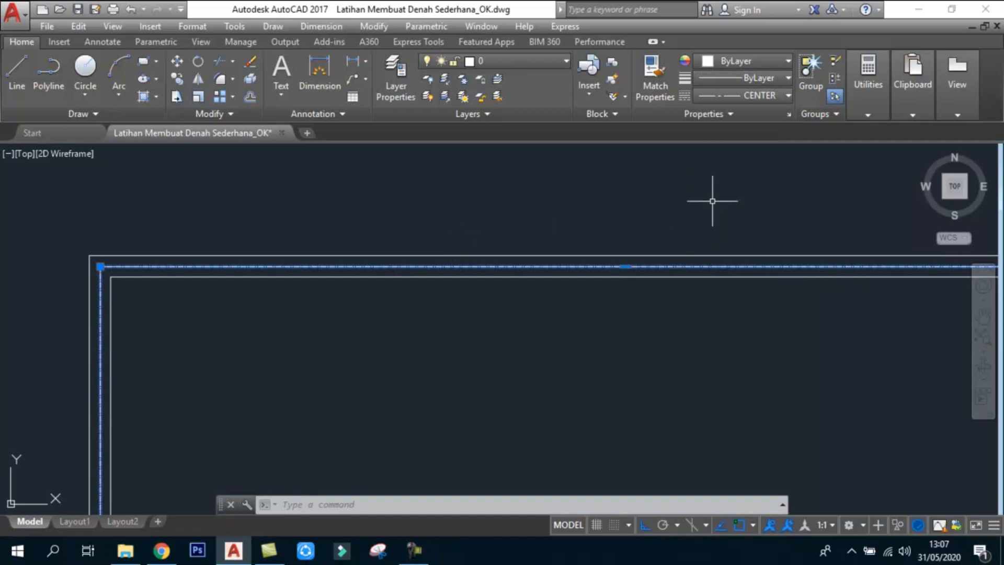
key(Escape)
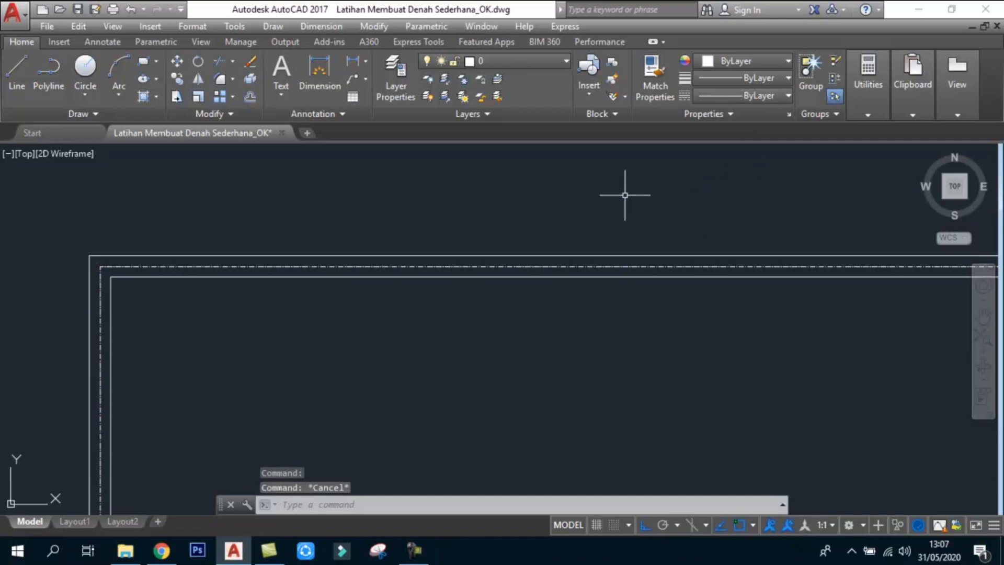
- Set the linetype scale of the middle square polyline to 10 in its object properties
scroll(543, 206, down, 3)
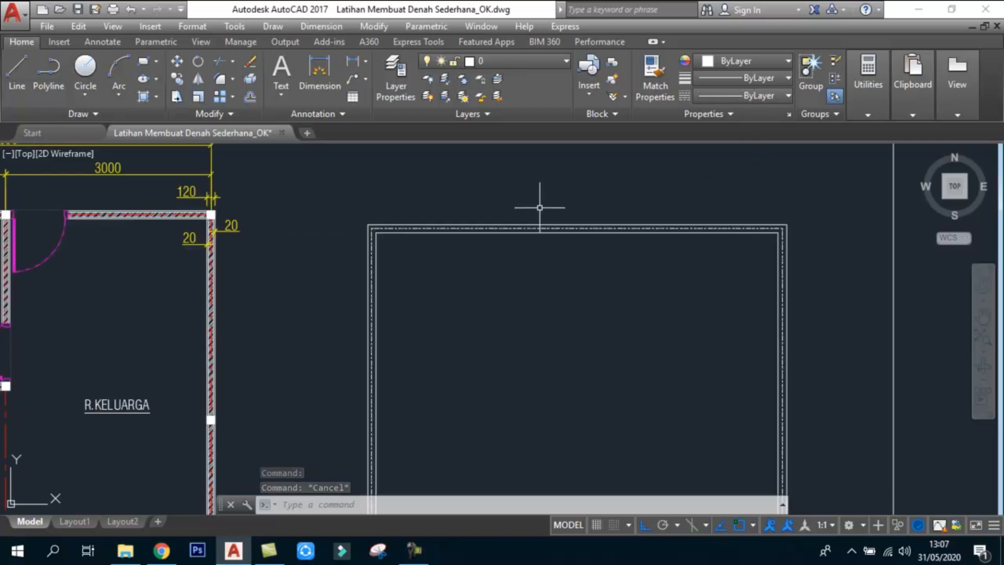
scroll(579, 206, up, 2)
scroll(268, 242, up, 3)
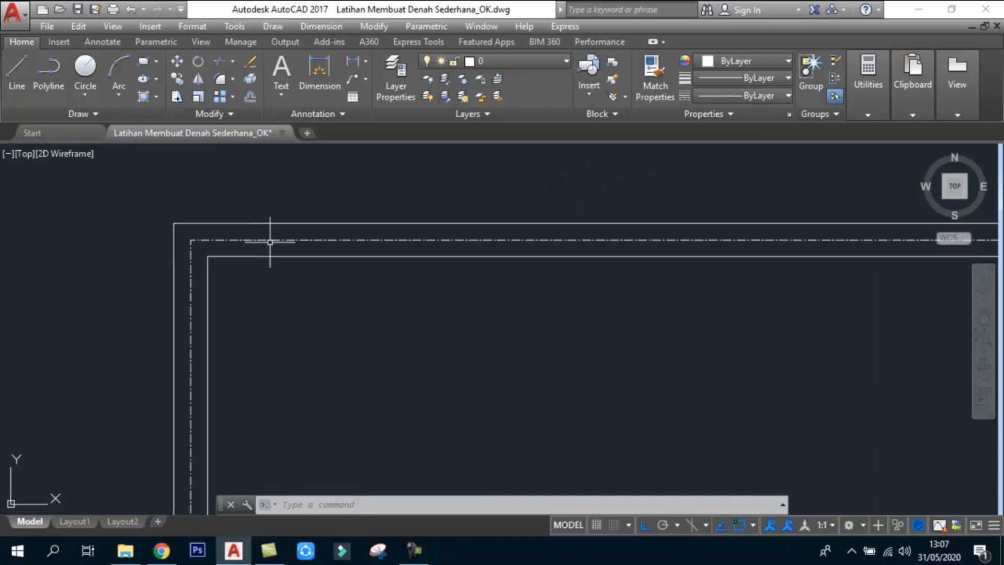
click(271, 239)
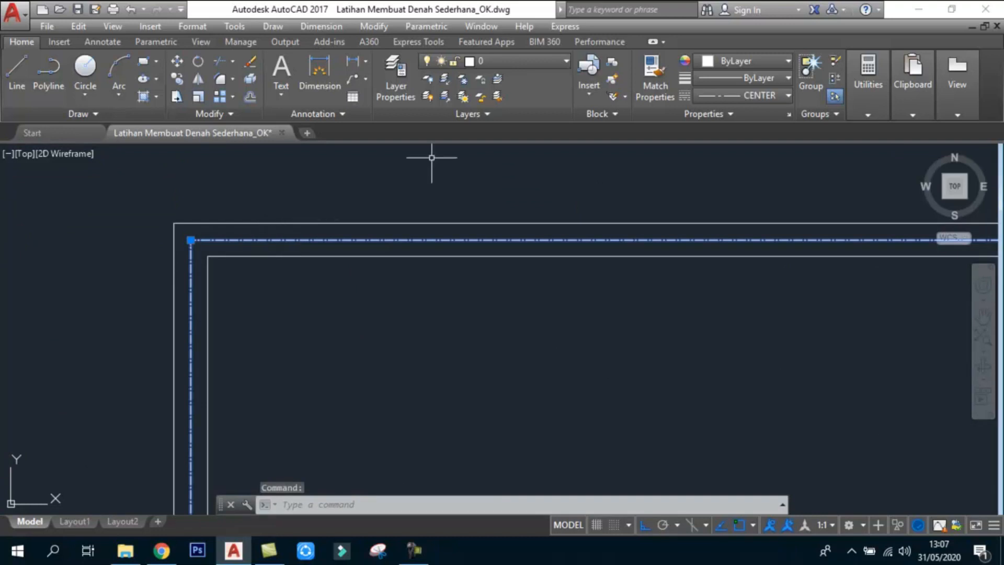
scroll(201, 232, up, 2)
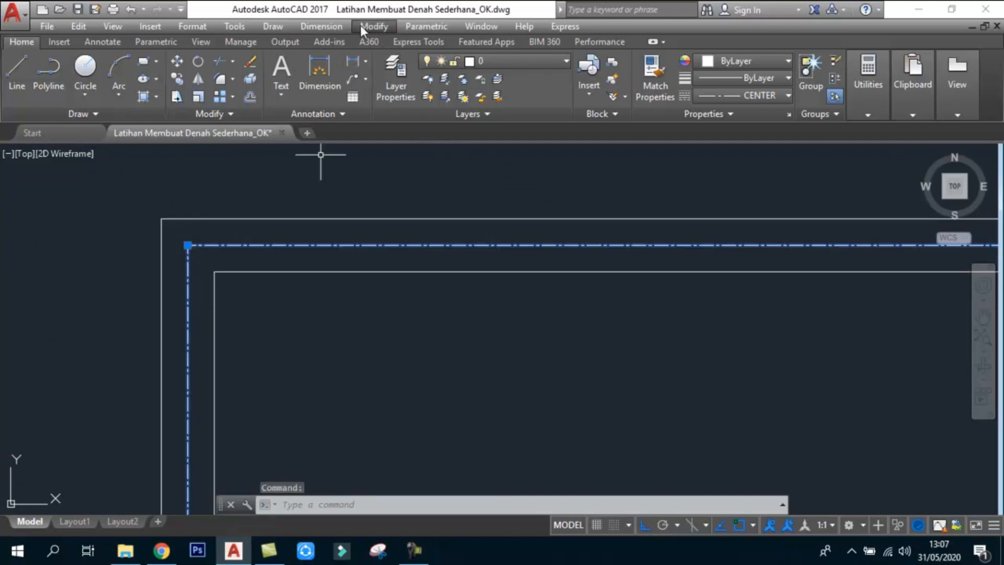
click(379, 27)
click(379, 27)
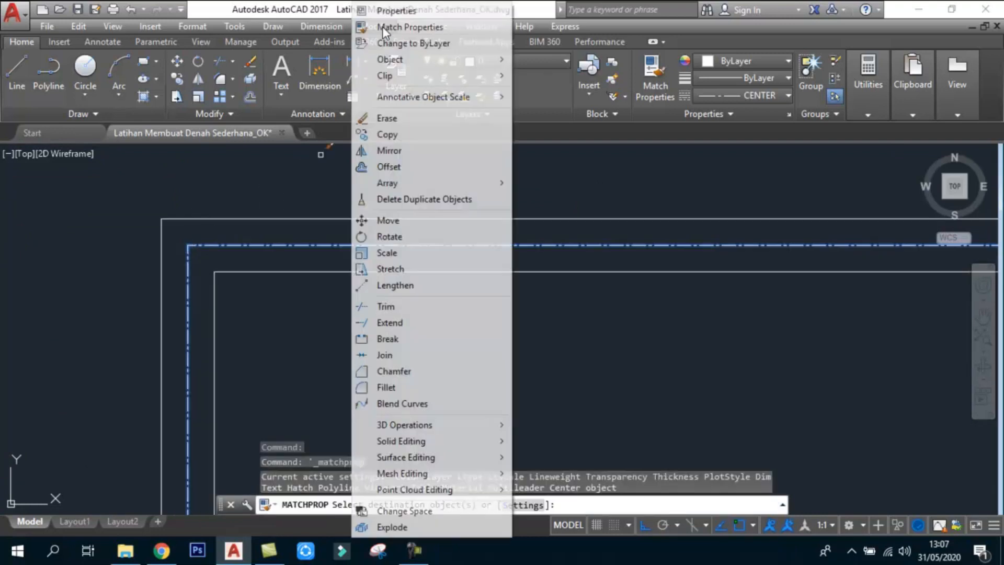
click(406, 12)
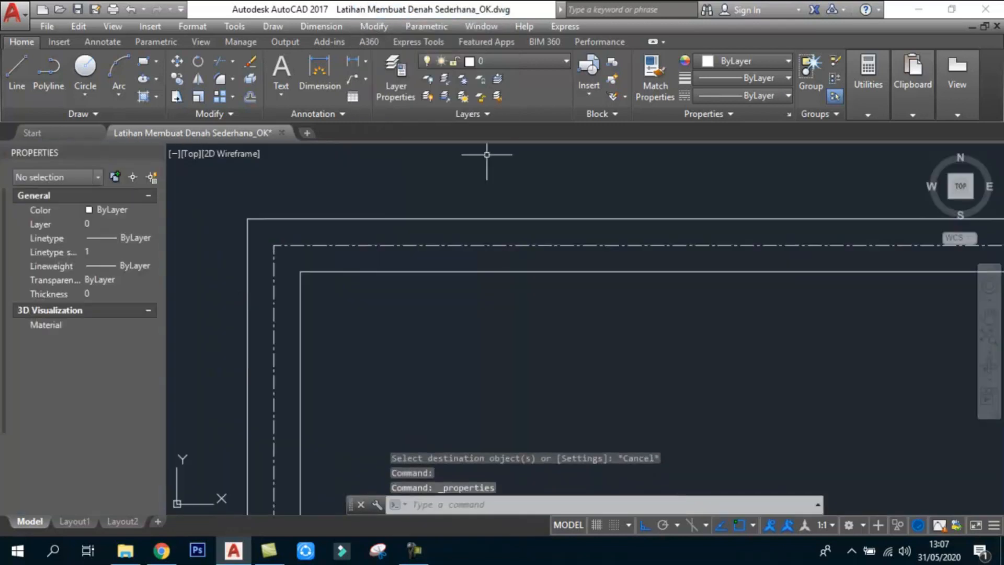
click(285, 247)
click(272, 238)
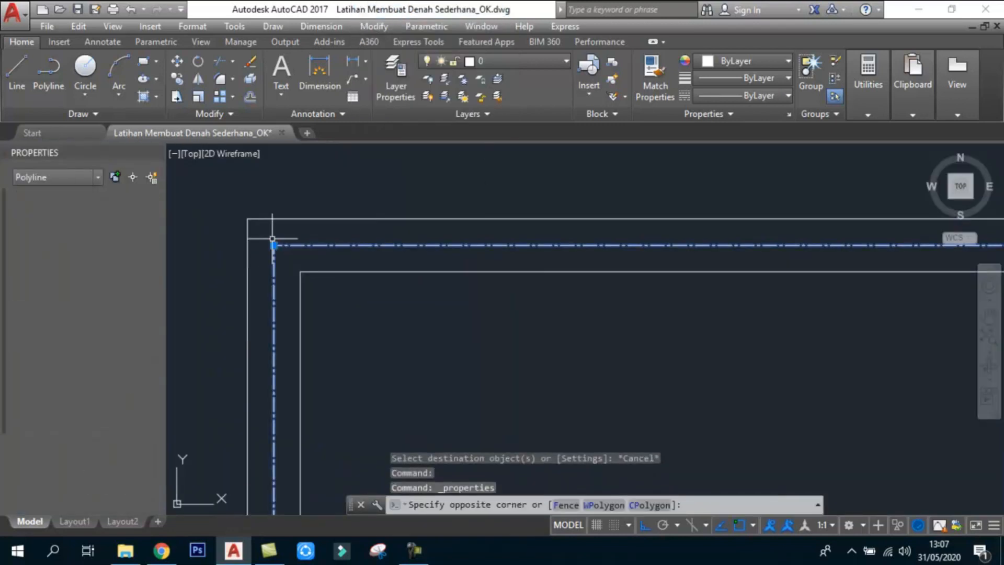
click(104, 252)
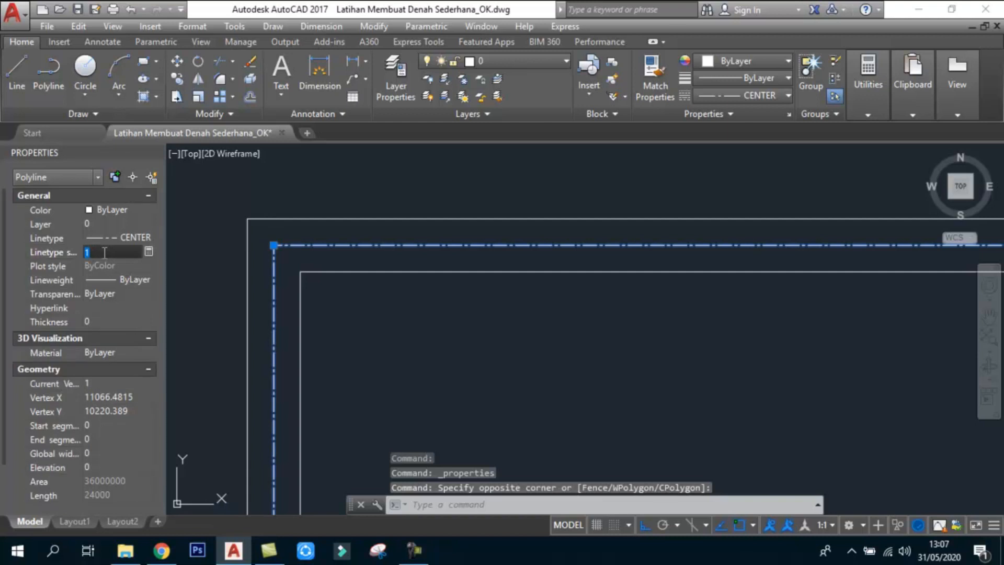
text(0)
key(Return)
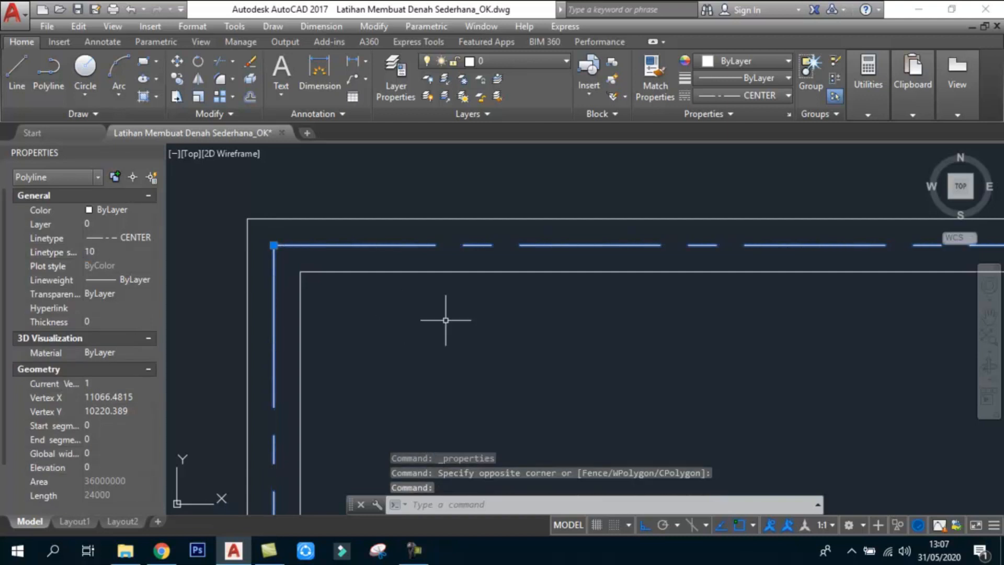
scroll(377, 300, down, 4)
scroll(352, 294, up, 4)
key(Escape)
scroll(459, 275, down, 4)
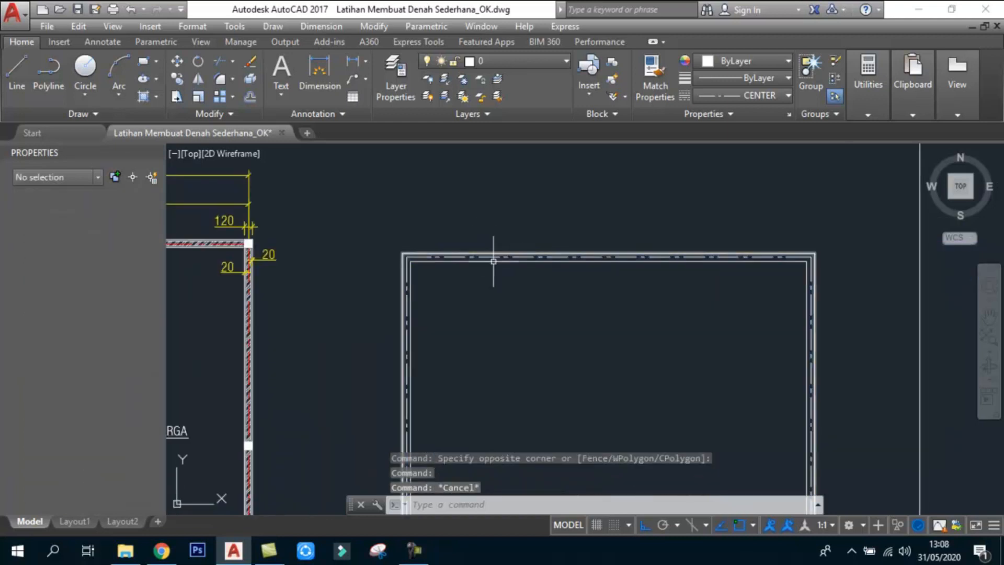
scroll(469, 204, up, 4)
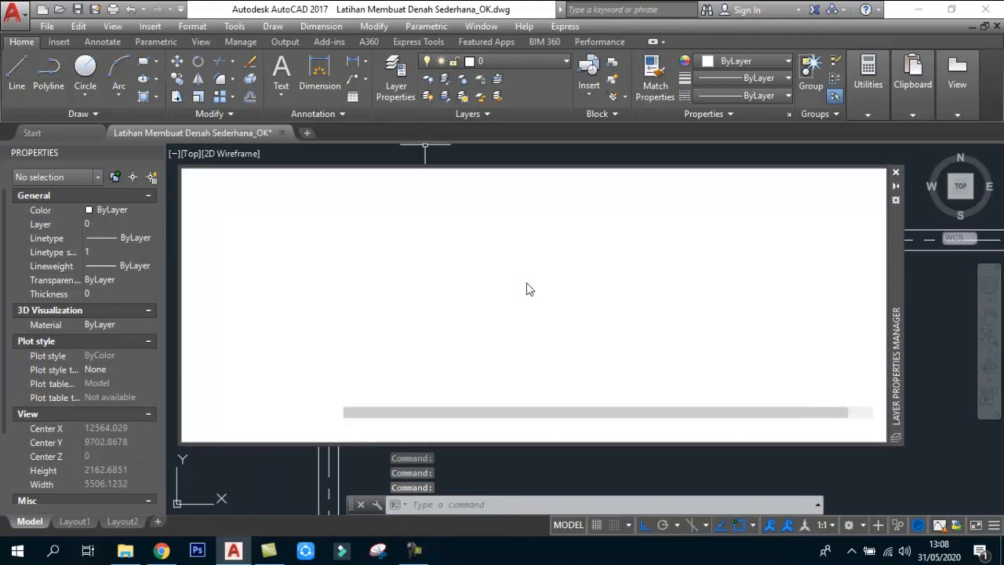
- Review the drawing's existing layers with their colours and linetypes in the layer manager, leaving them as they are
click(931, 280)
click(931, 280)
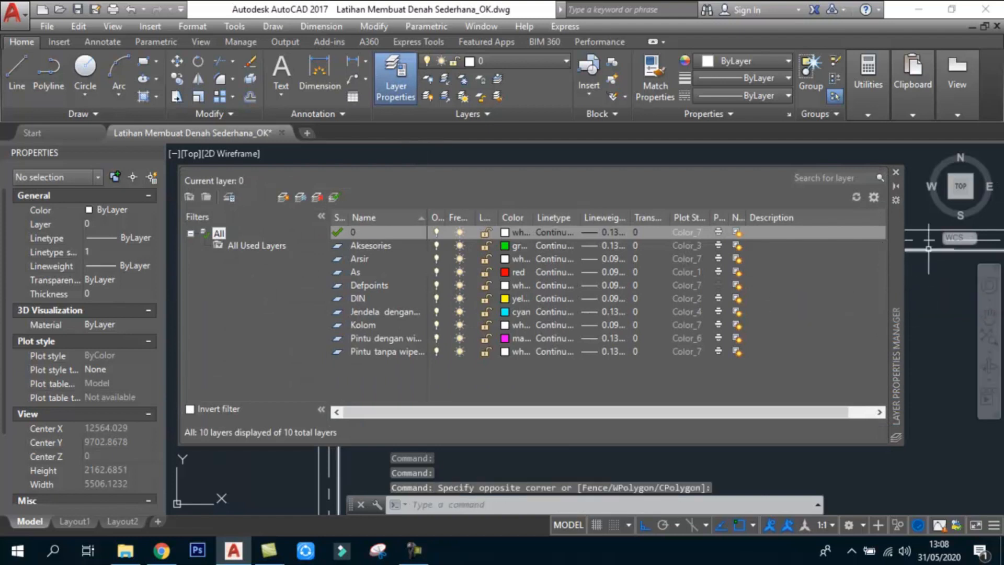
click(895, 176)
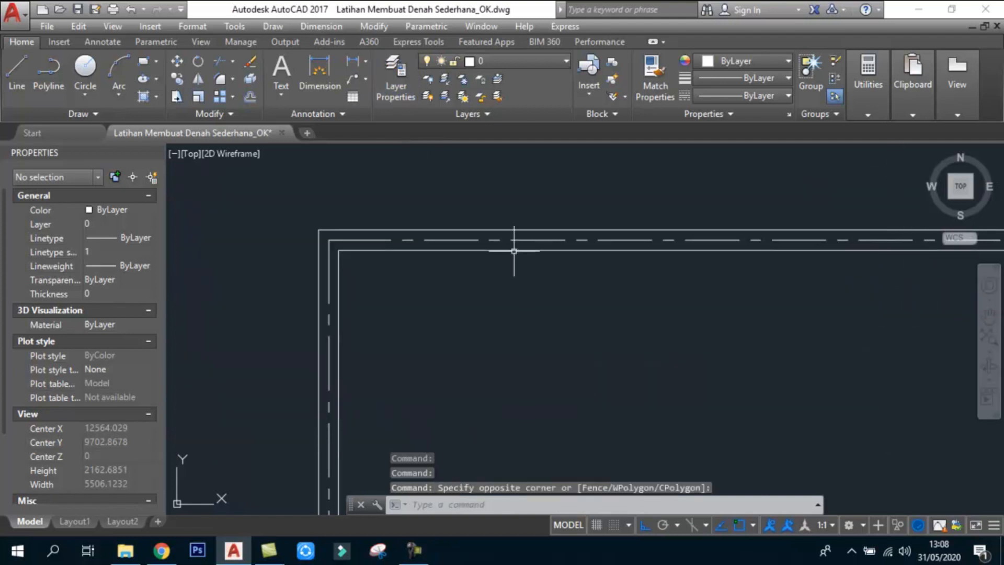
key(Escape)
key(Escape)
- Move the dash-dotted axis polyline between the wall outlines to the As layer
click(519, 236)
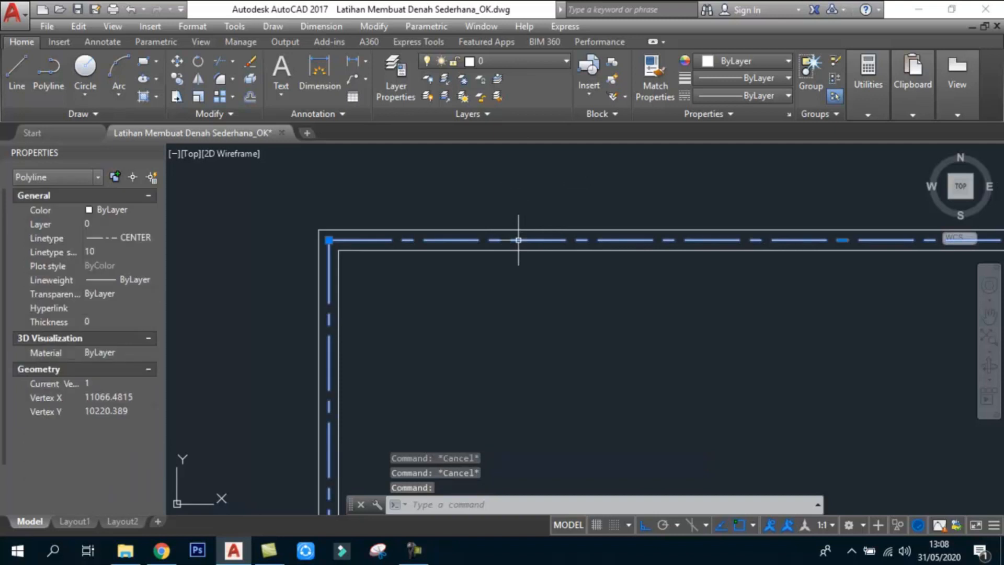
click(543, 64)
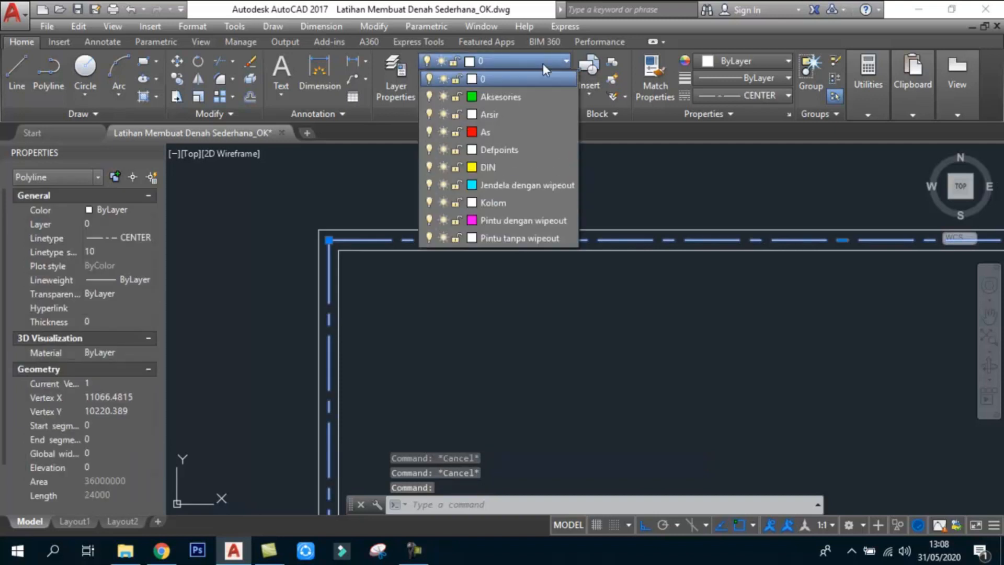
click(523, 132)
key(Escape)
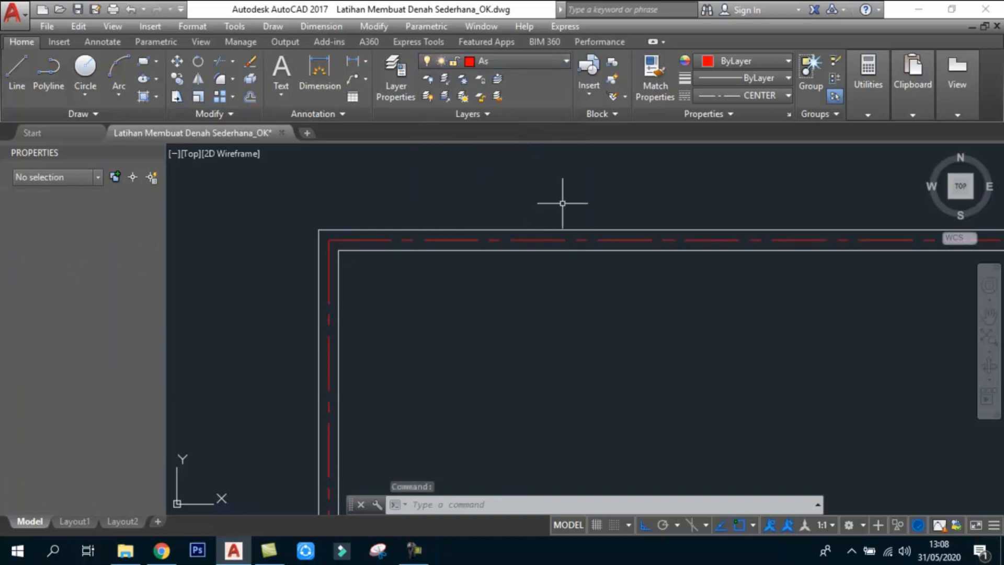
key(Escape)
key(Escape)
key(Escape)
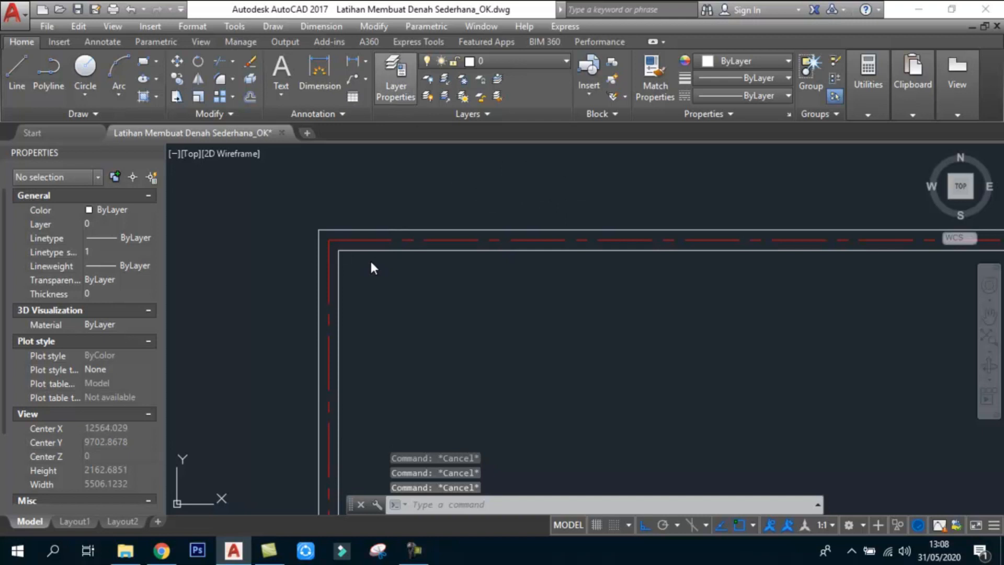
- Create a new layer named Center and set its colour to red
text(la)
key(Return)
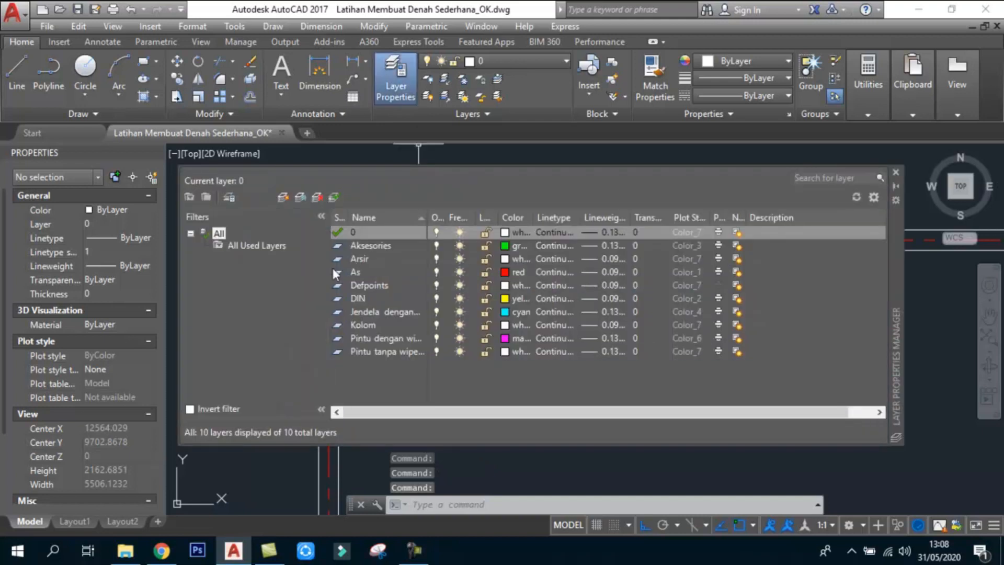
right_click(373, 372)
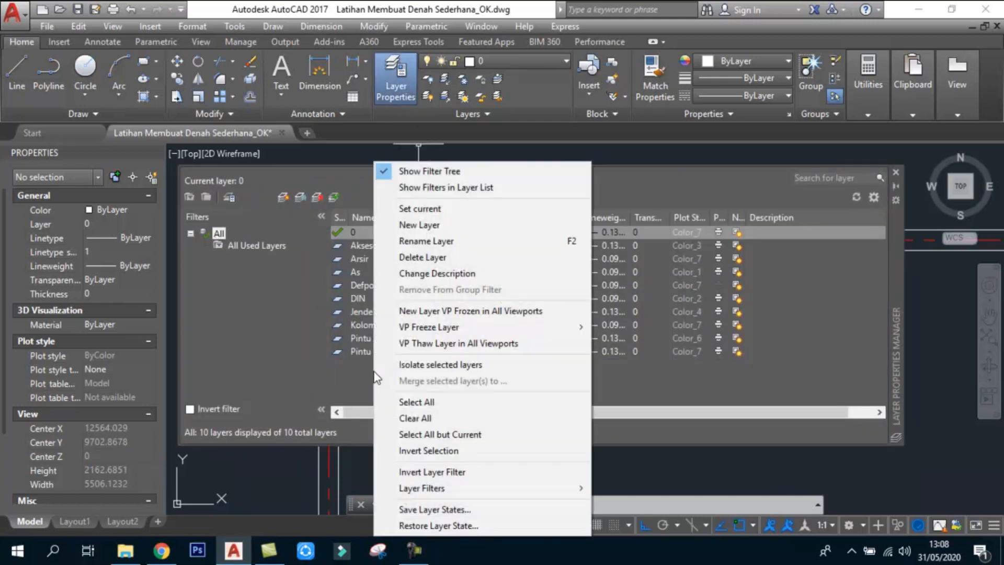
click(422, 223)
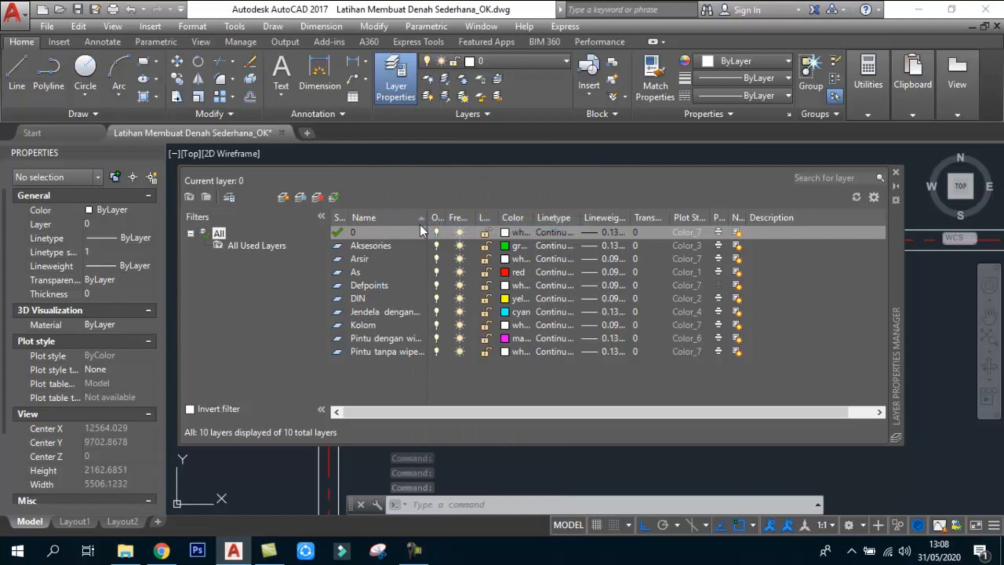
text(Center)
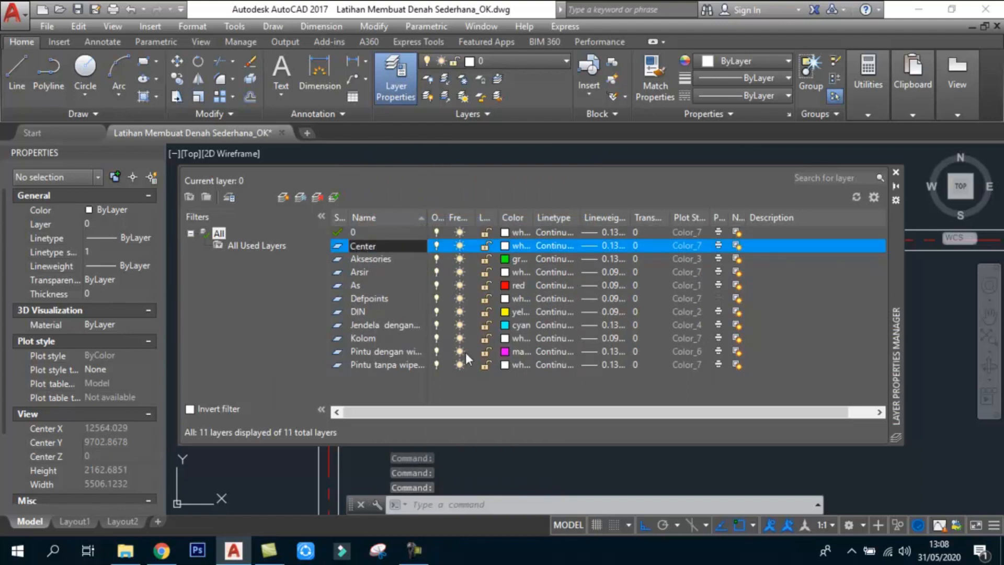
key(Return)
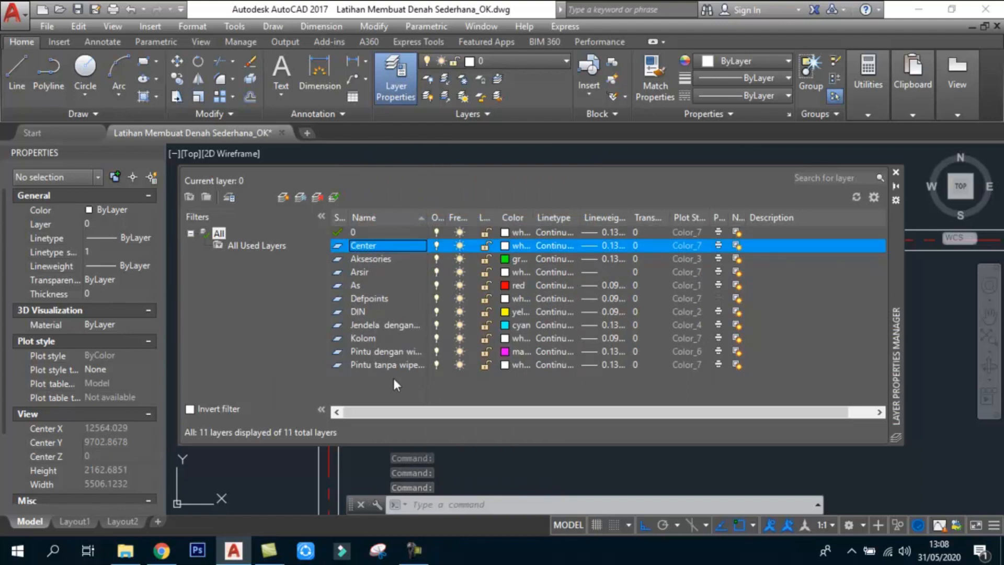
click(503, 246)
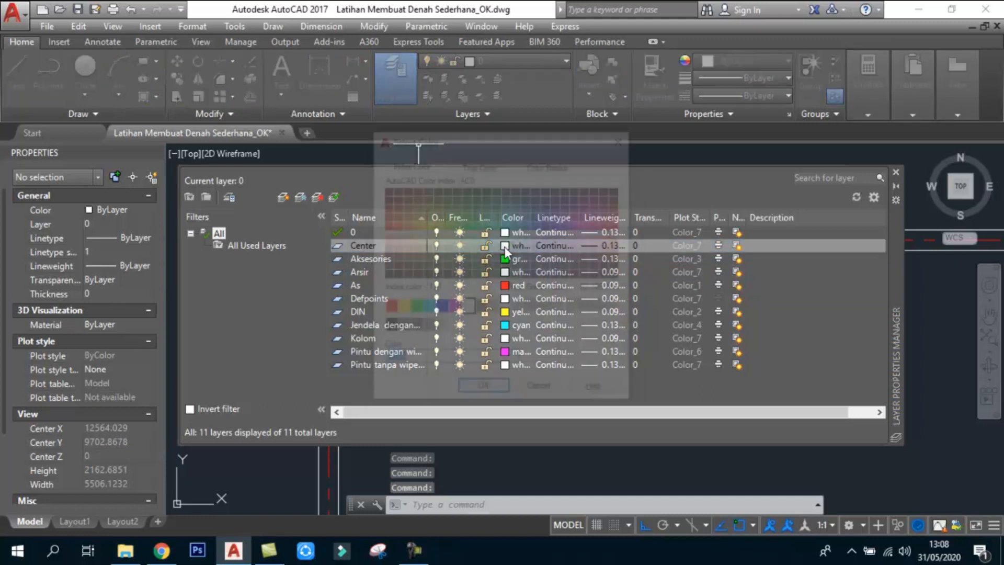
click(388, 309)
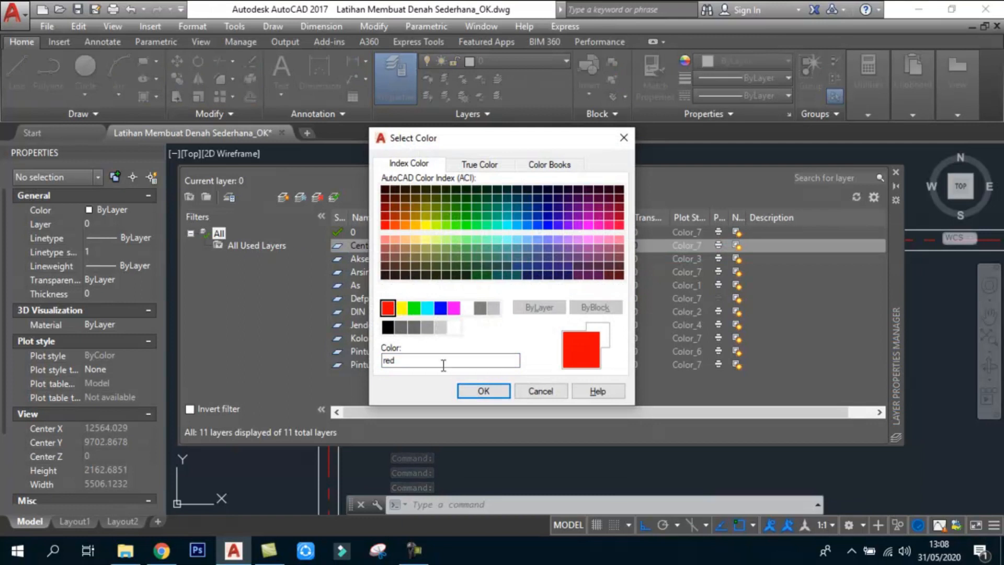
click(483, 391)
click(895, 172)
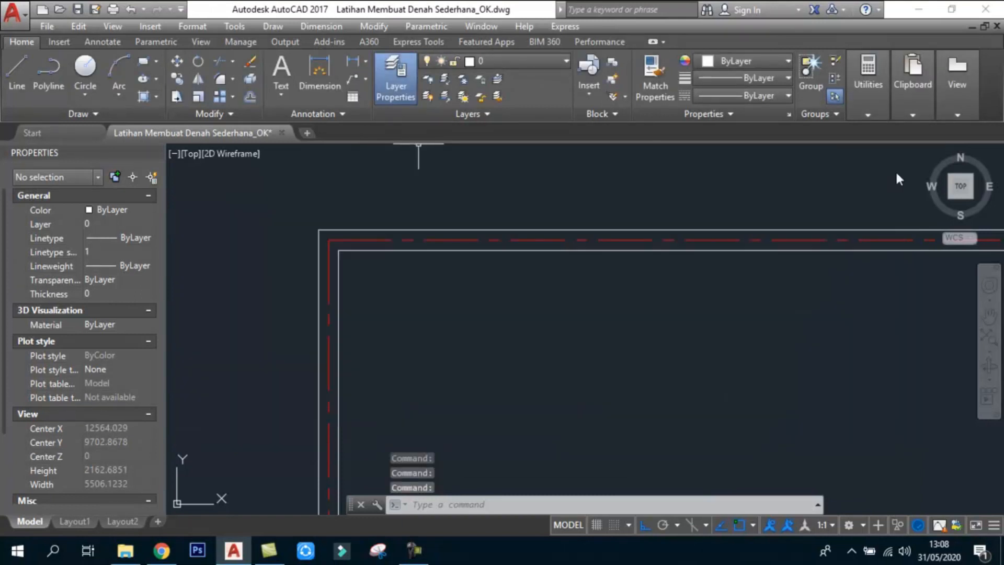
- Assign the dash-dotted axis polyline between the wall outlines to the Center layer
click(535, 239)
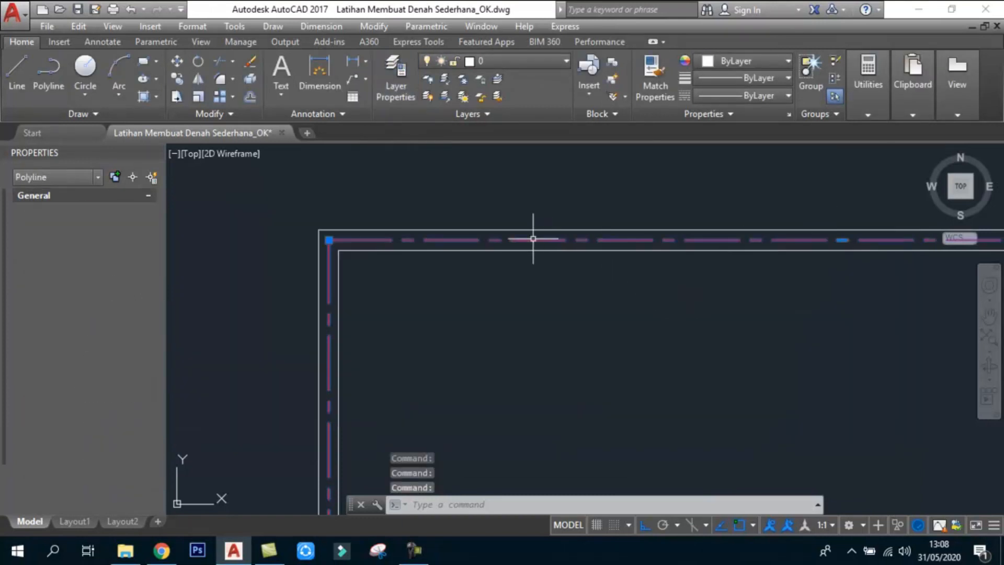
click(524, 62)
click(498, 145)
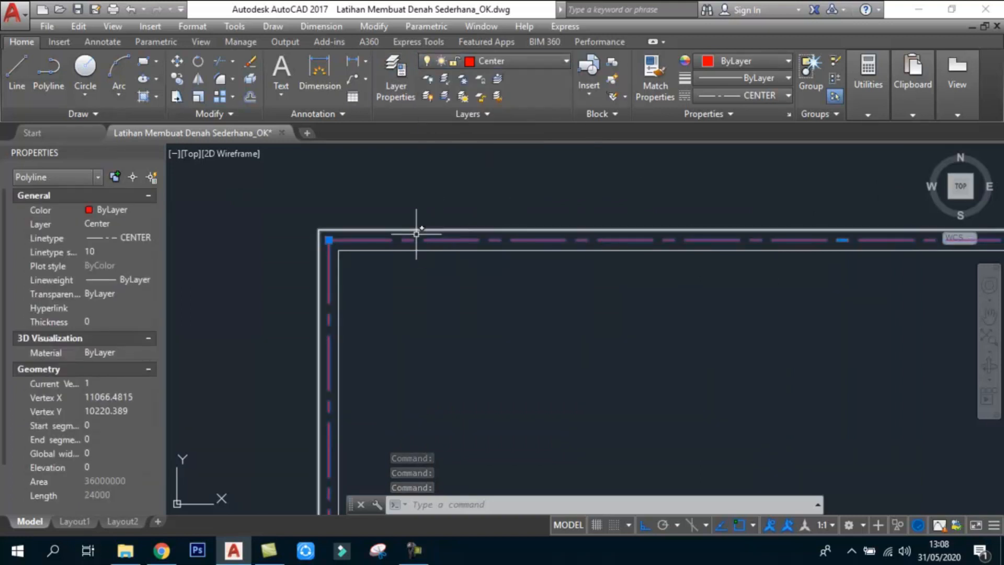
- Add a linear dimension above the new outline, measuring between the two upper corners of the red wall axis
key(Escape)
scroll(577, 217, down, 9)
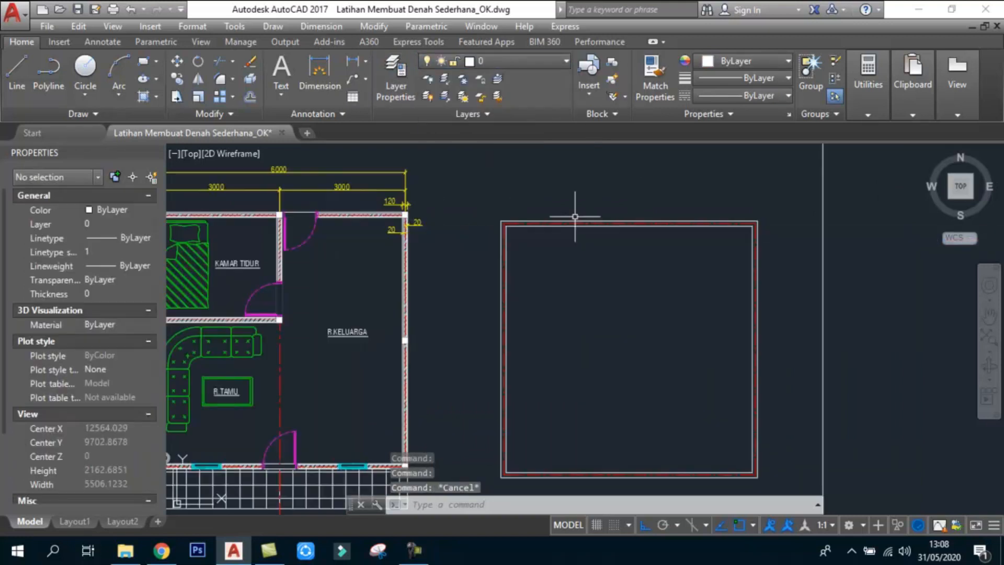
scroll(516, 240, up, 2)
middle_drag(634, 220, 578, 227)
scroll(640, 200, up, 4)
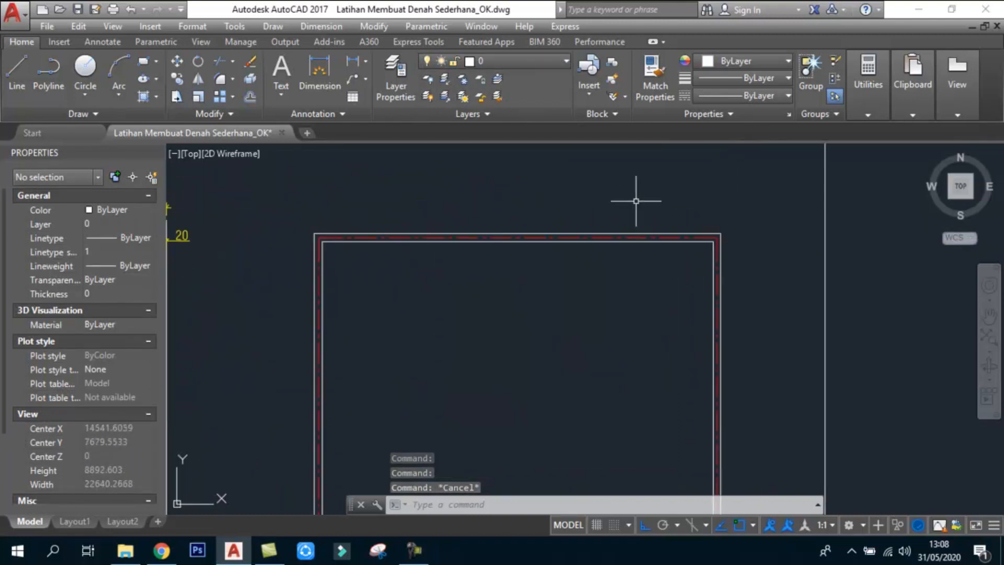
click(353, 61)
scroll(325, 213, up, 4)
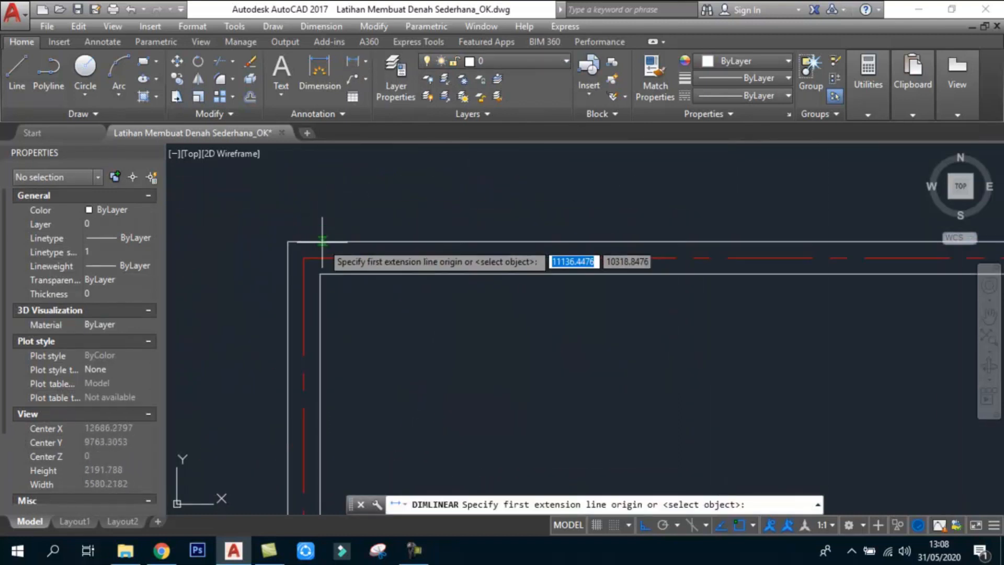
click(310, 253)
scroll(594, 246, down, 2)
scroll(660, 264, up, 2)
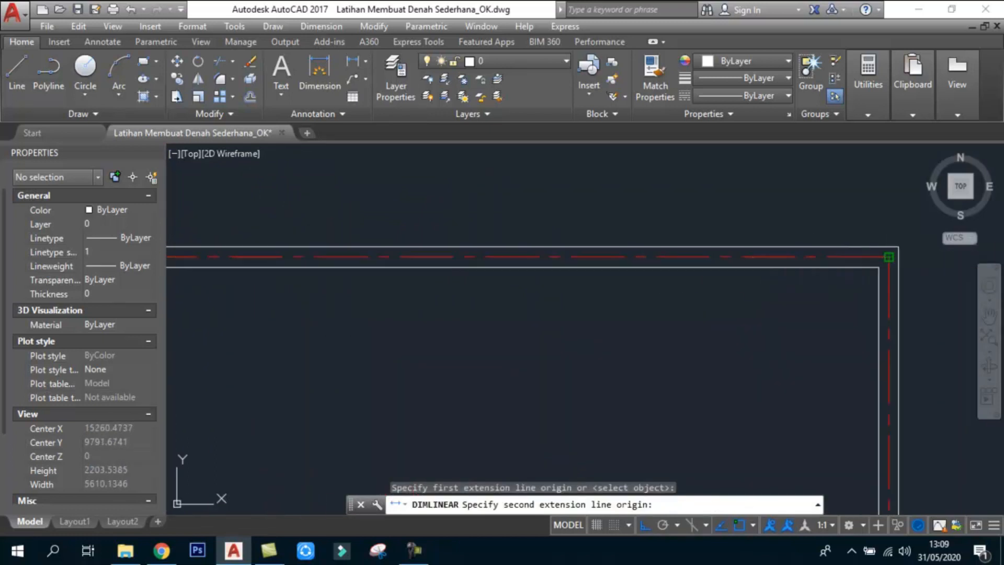
click(869, 257)
scroll(889, 217, down, 3)
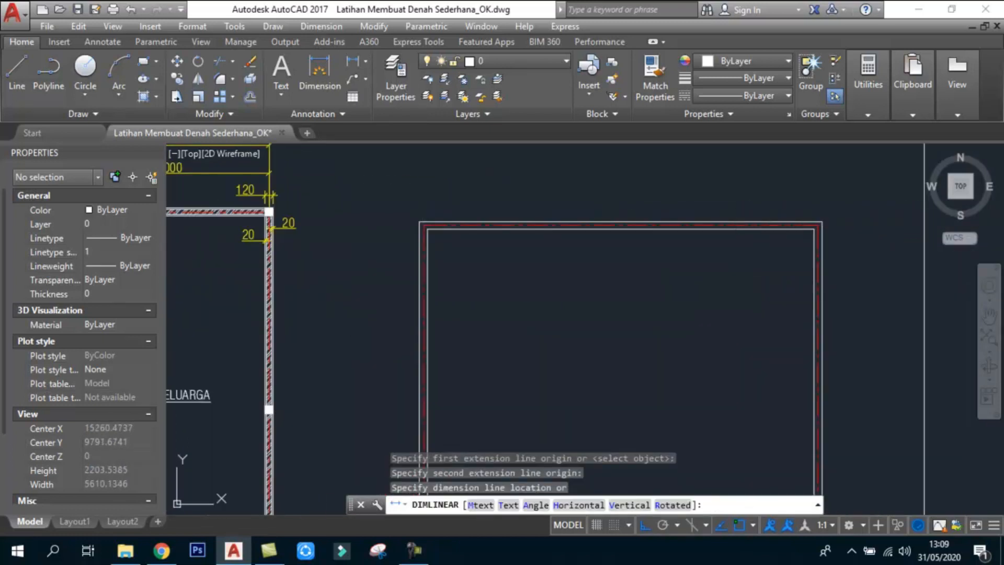
click(669, 191)
- Add a vertical linear dimension outside the new outline's west wall, between the upper and lower corners of the wall axis
scroll(461, 238, down, 2)
scroll(441, 232, up, 8)
key(space)
click(447, 228)
scroll(455, 366, down, 3)
scroll(459, 399, up, 3)
click(497, 412)
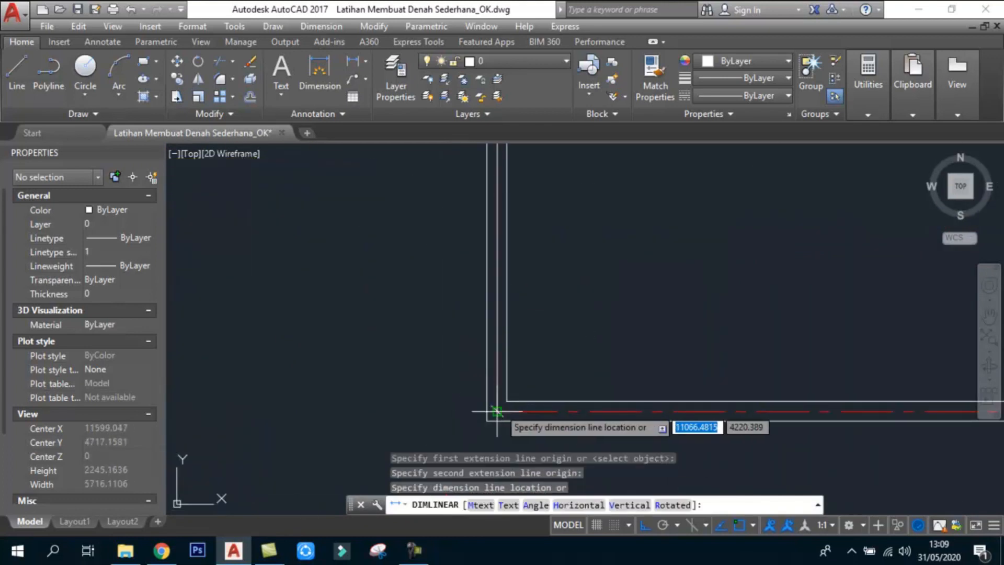
scroll(497, 412, down, 3)
click(473, 316)
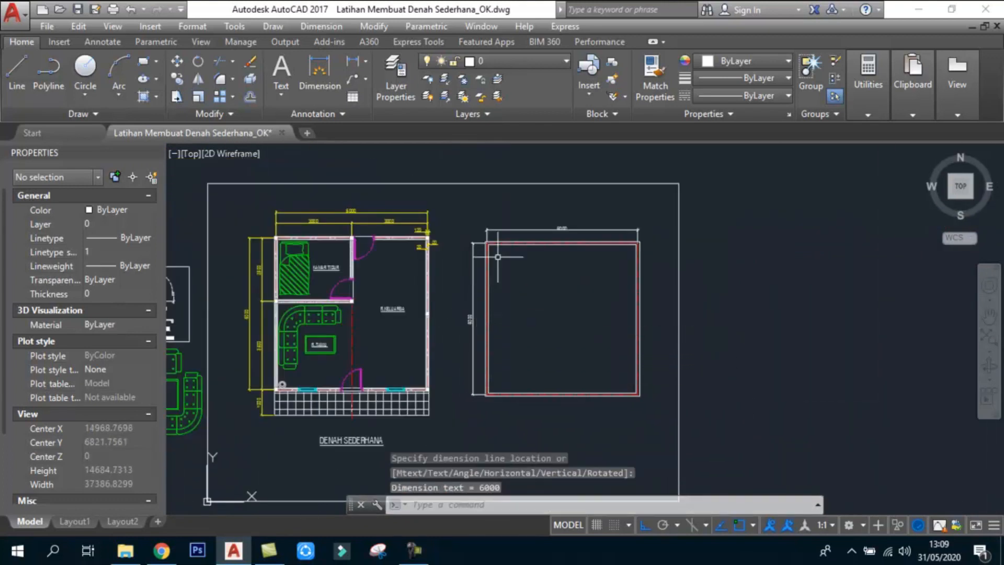
- Assign the new outline's horizontal and vertical dimensions to the DIN layer and hide the object properties
scroll(489, 280, up, 5)
middle_drag(300, 227, 379, 298)
click(584, 269)
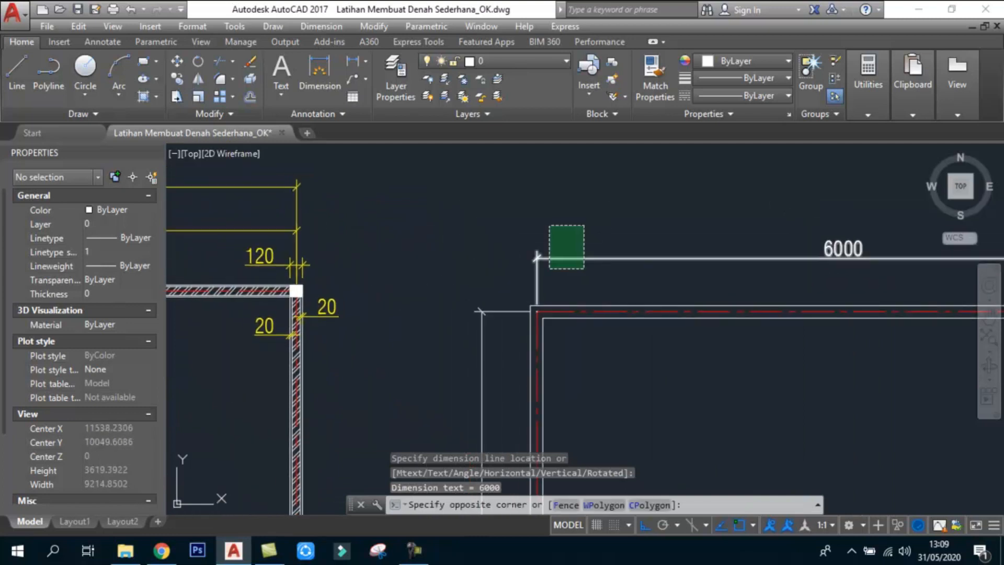
click(548, 226)
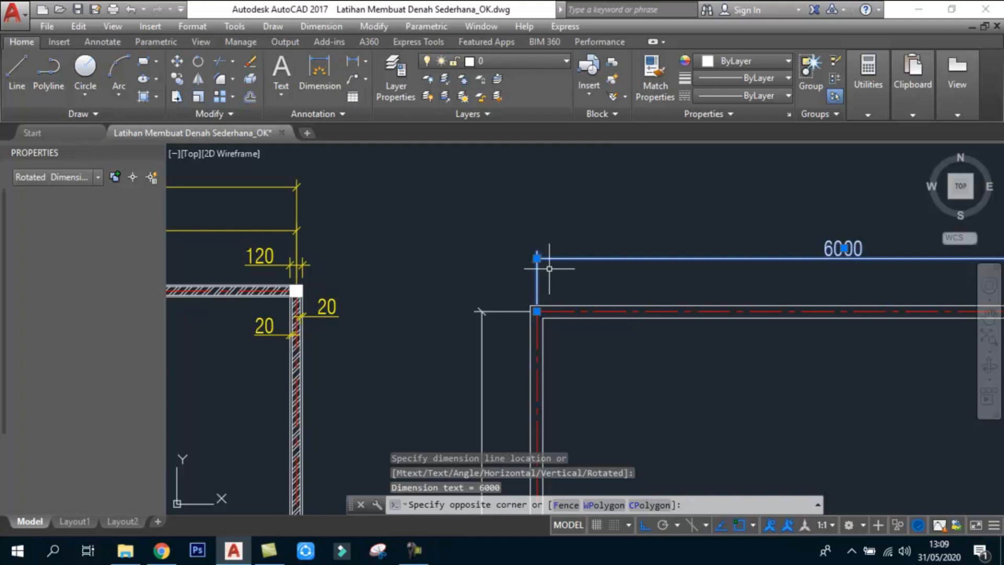
click(487, 309)
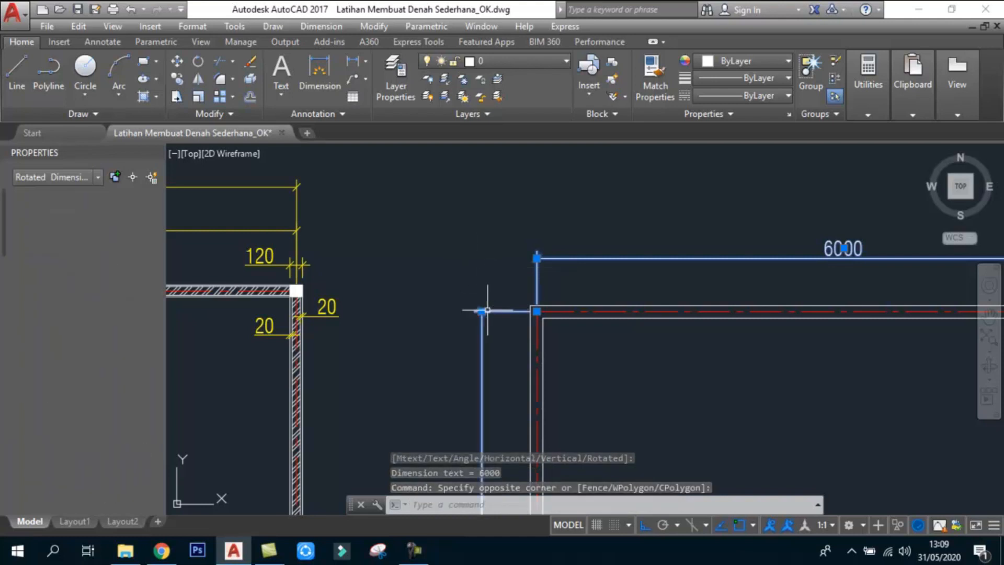
click(535, 60)
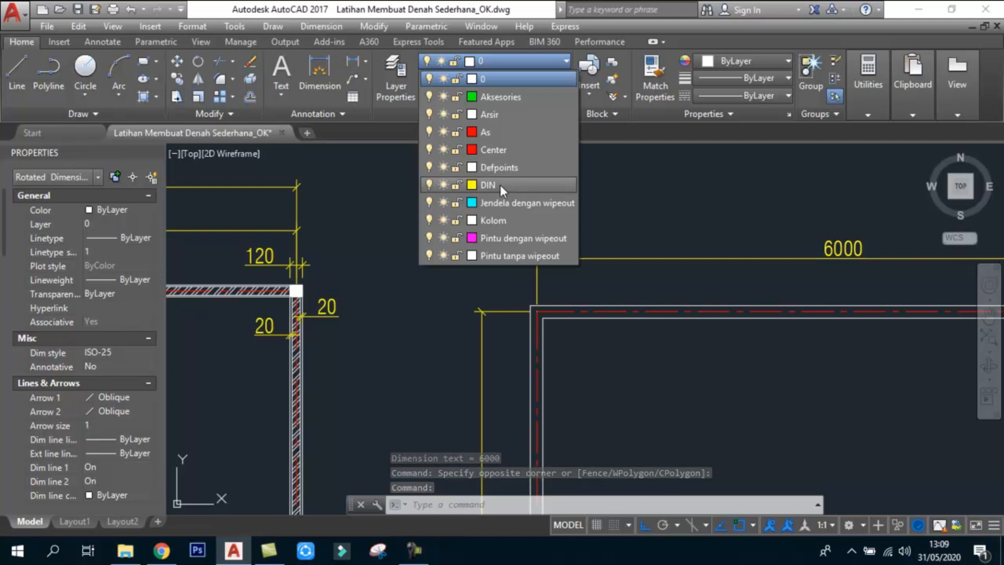
click(427, 185)
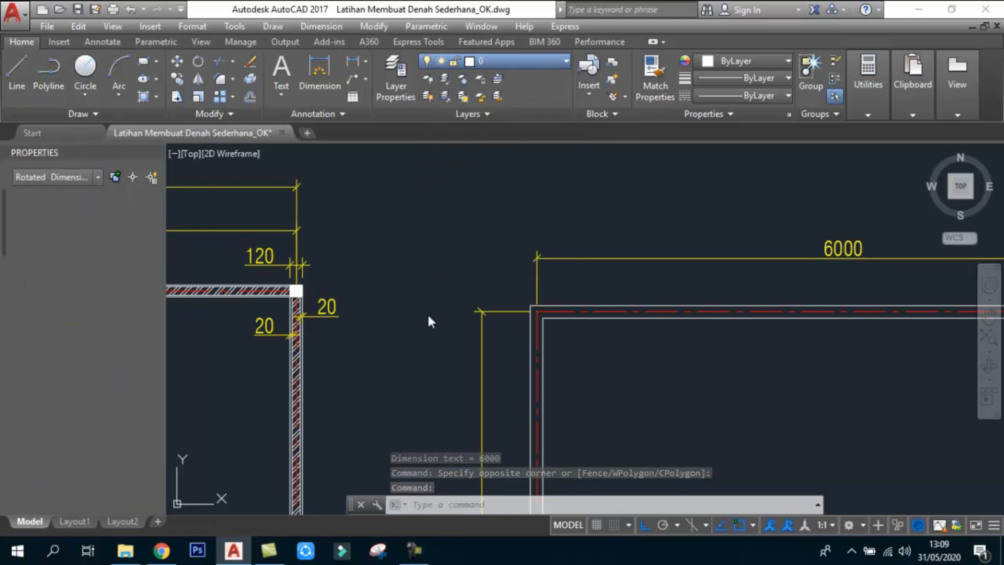
click(413, 270)
key(Escape)
key(Escape)
key(Escape)
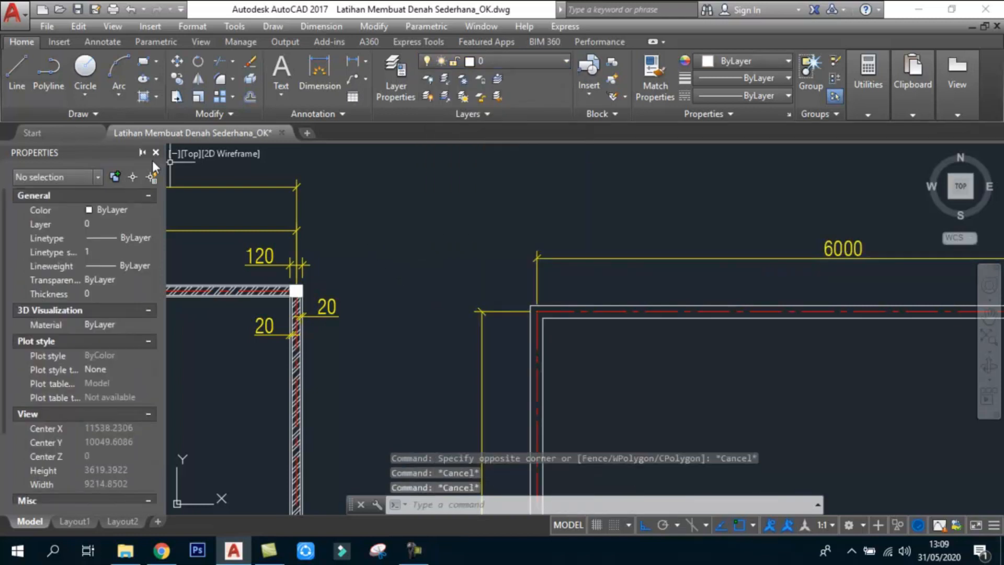
click(157, 155)
- Examine the solid white columns at the reference plan's wall corners and the thickness dimension beside them
scroll(523, 251, down, 5)
scroll(513, 231, up, 1)
middle_drag(514, 231, 510, 267)
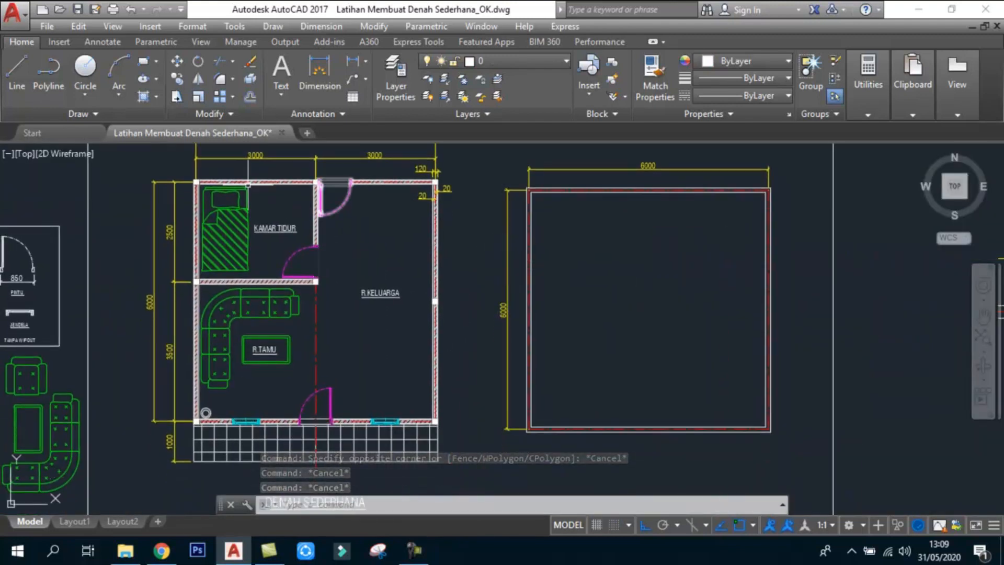
scroll(189, 201, up, 8)
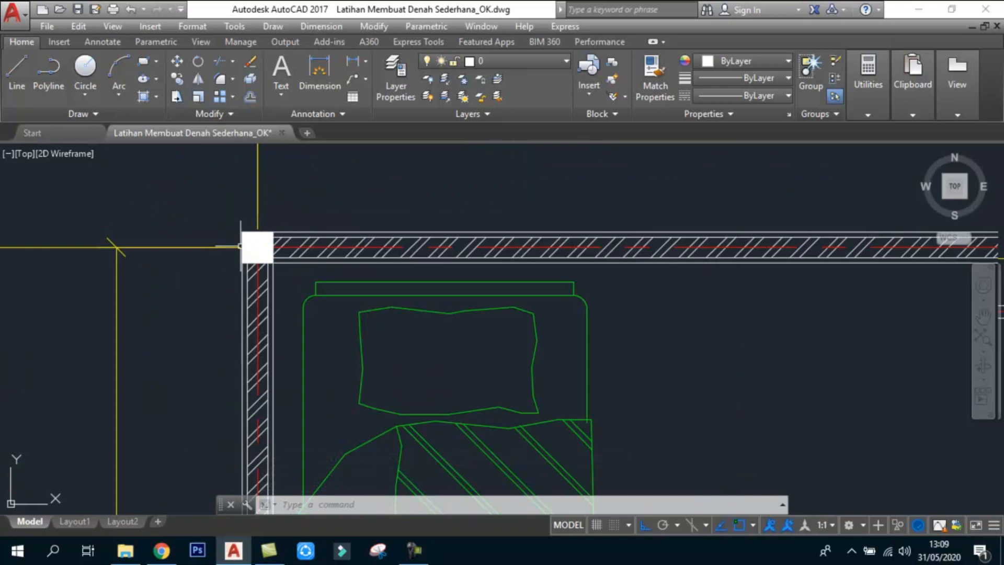
scroll(228, 234, down, 8)
scroll(228, 234, down, 2)
scroll(418, 240, up, 2)
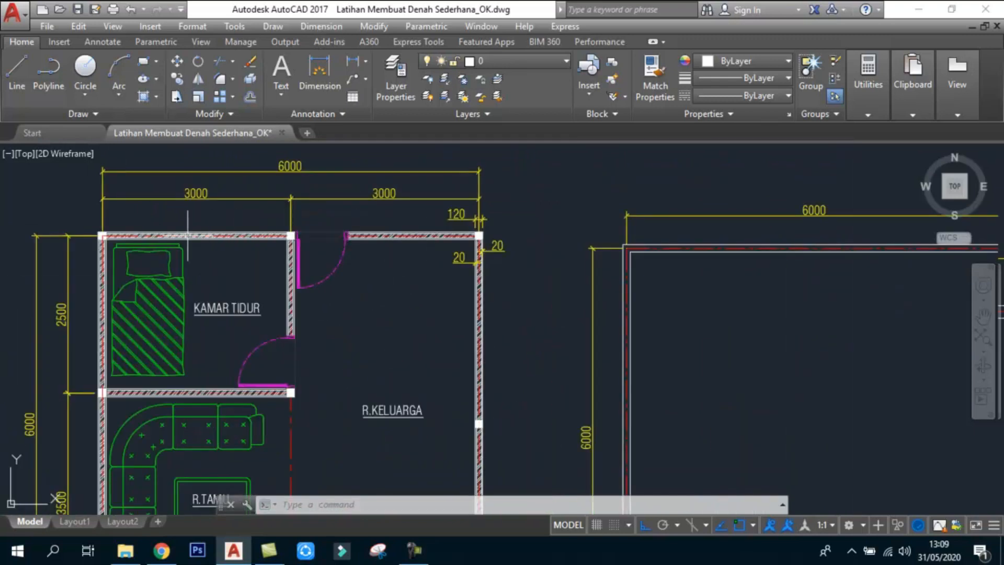
scroll(264, 251, down, 2)
scroll(400, 226, down, 2)
scroll(400, 225, up, 10)
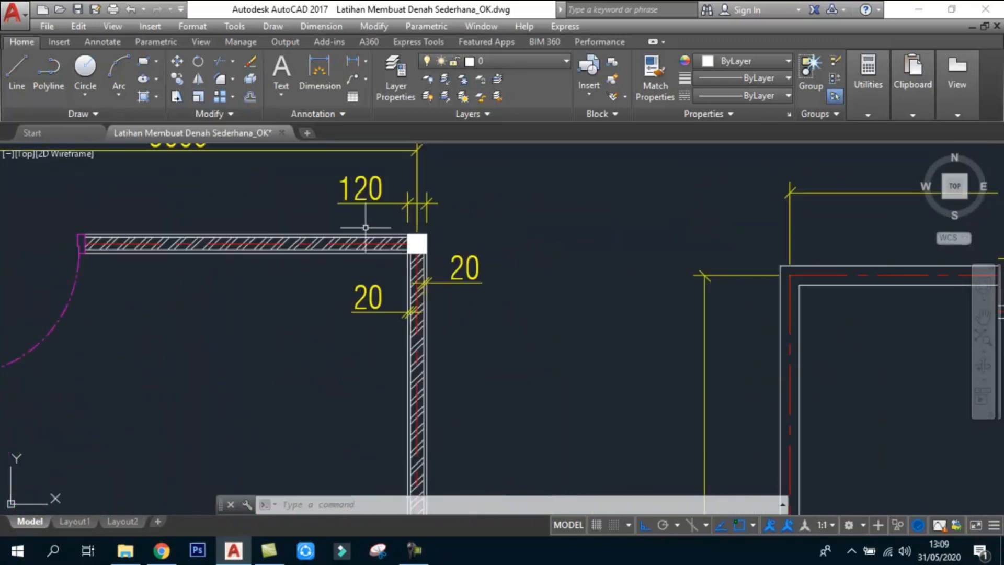
scroll(366, 227, down, 10)
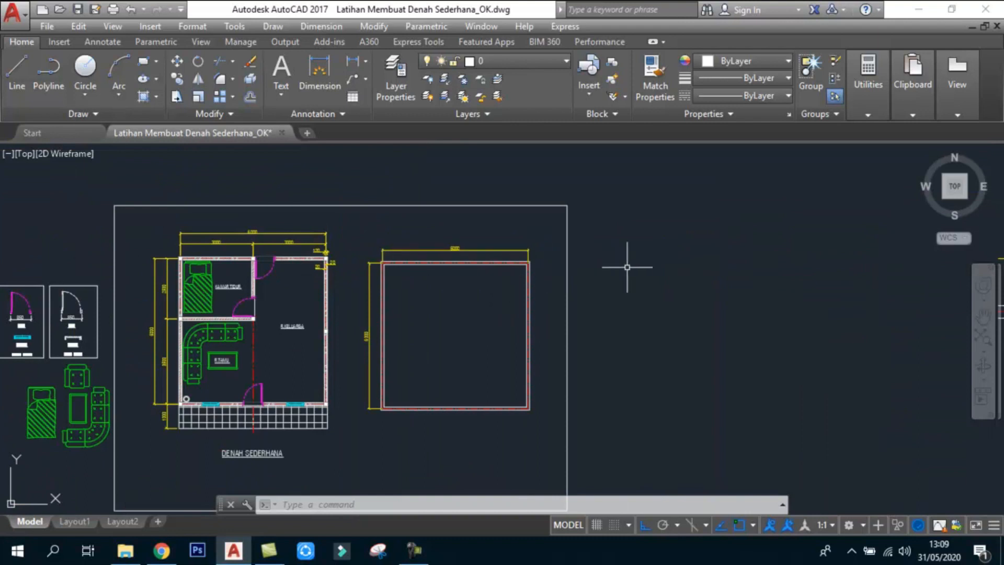
- Draw a 120 by 120 square for the column in the empty area outside the drawing frame, east of the new outline
scroll(627, 267, up, 6)
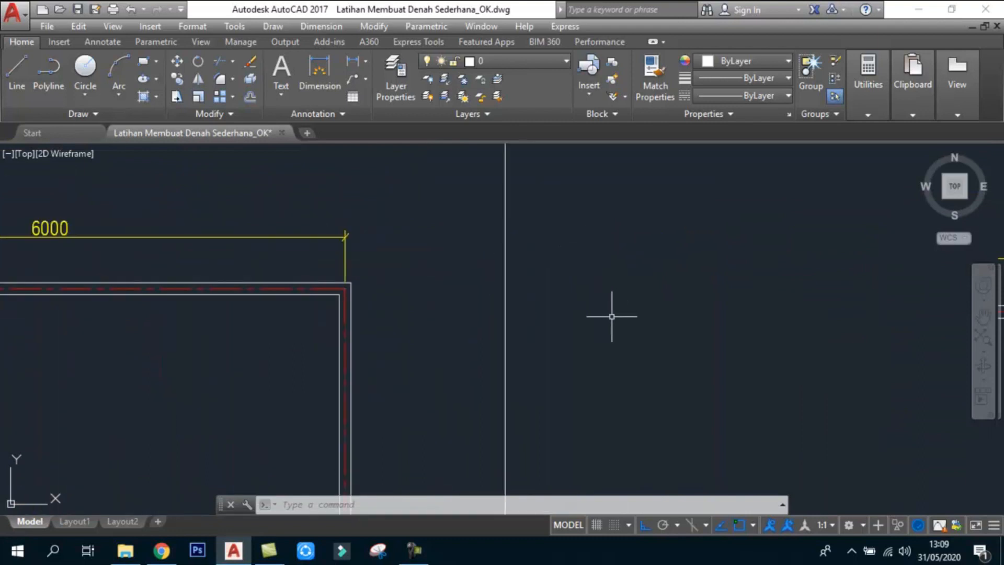
text(c)
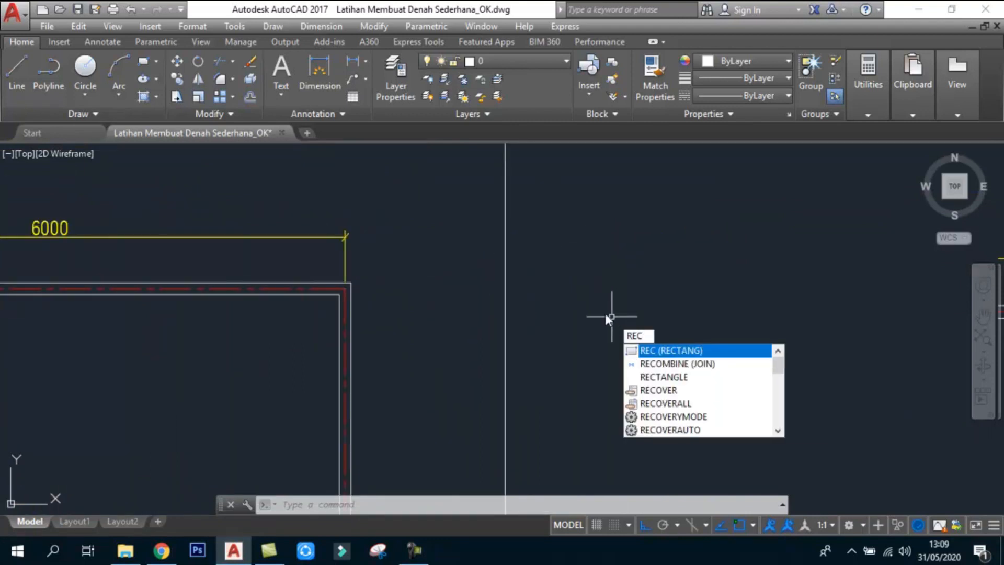
click(658, 350)
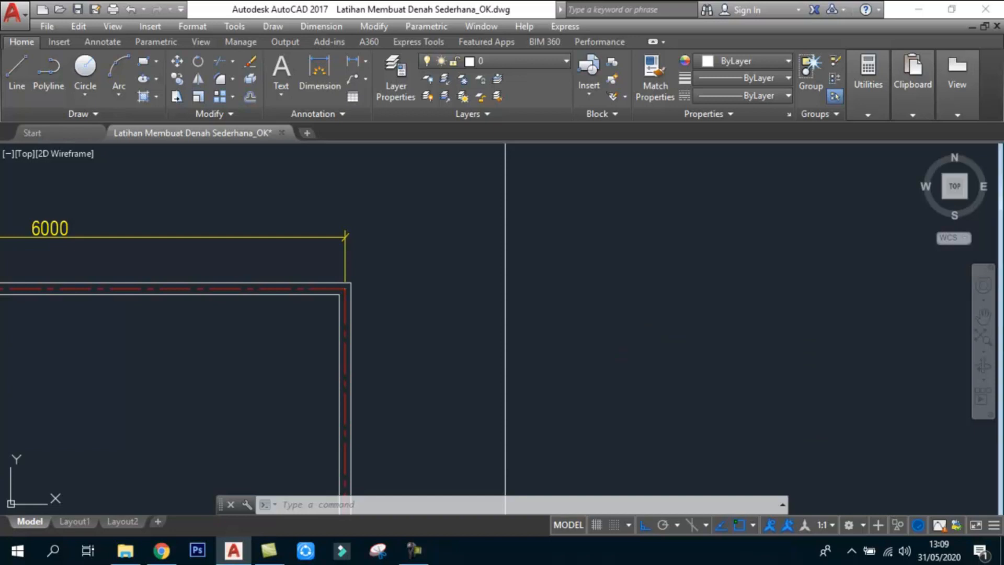
click(603, 321)
key(F8)
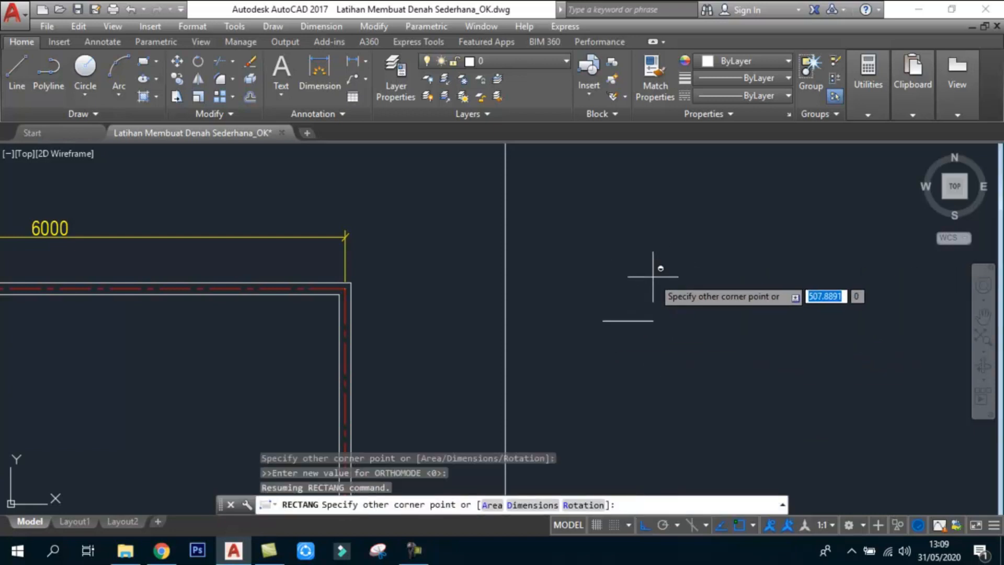
text(120)
key(Tab)
text(1)
key(Return)
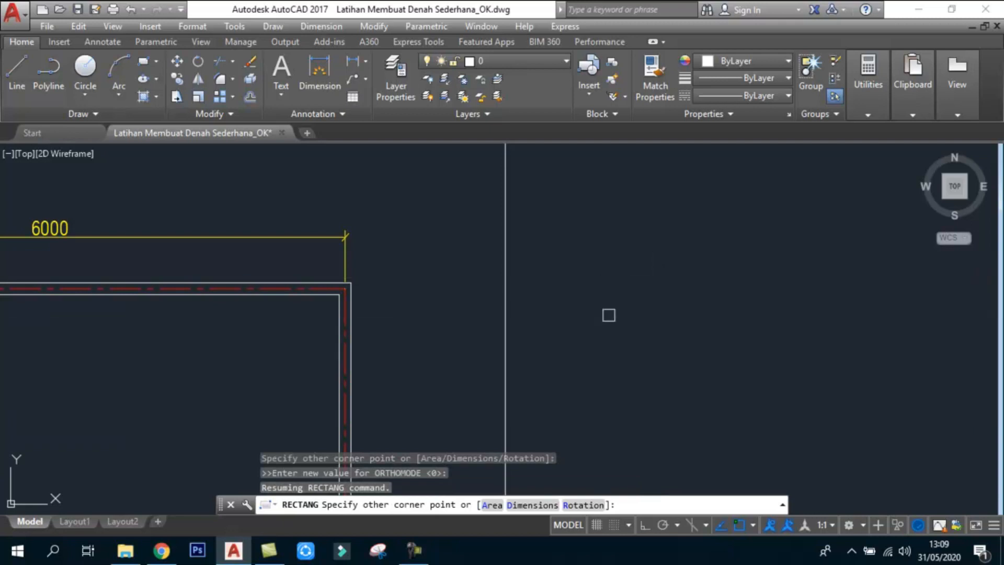
key(Escape)
key(Escape)
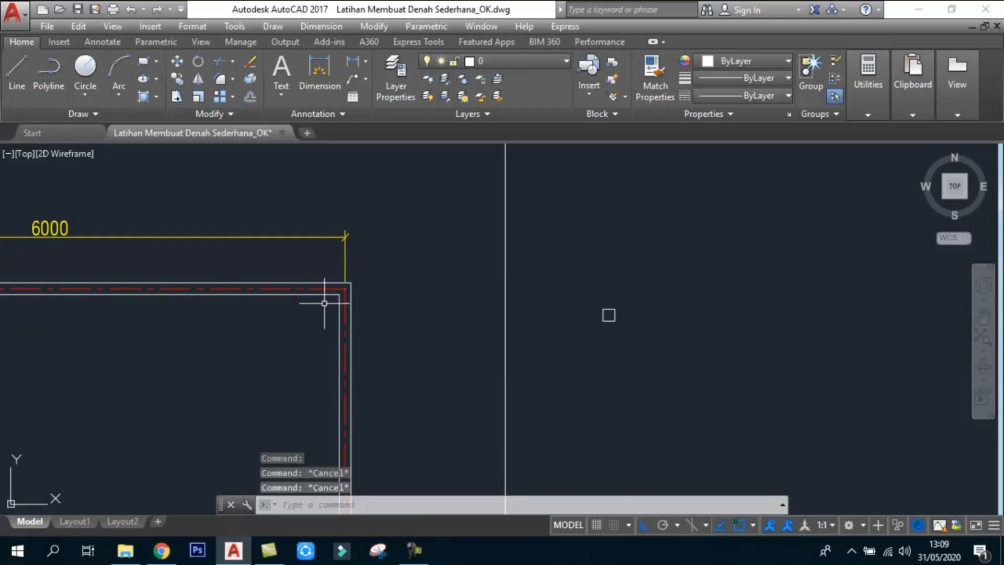
- Fill the 120 by 120 column square with a SOLID hatch
scroll(600, 313, up, 8)
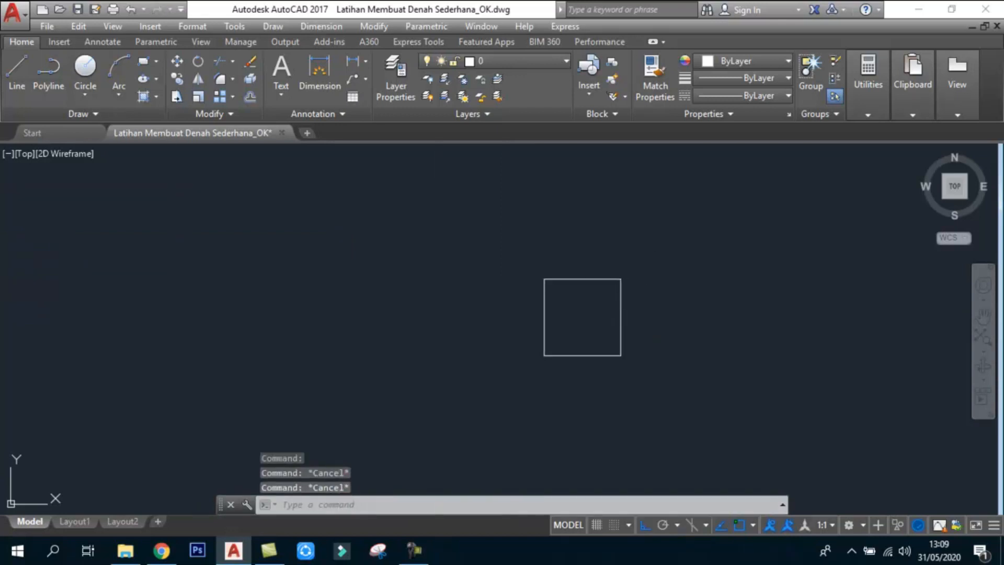
text(h)
key(Return)
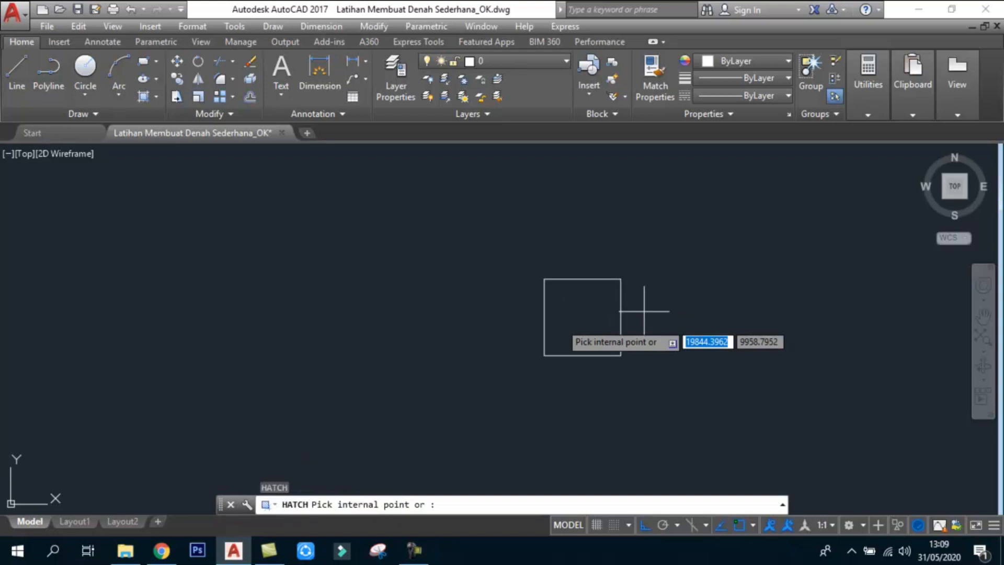
click(552, 314)
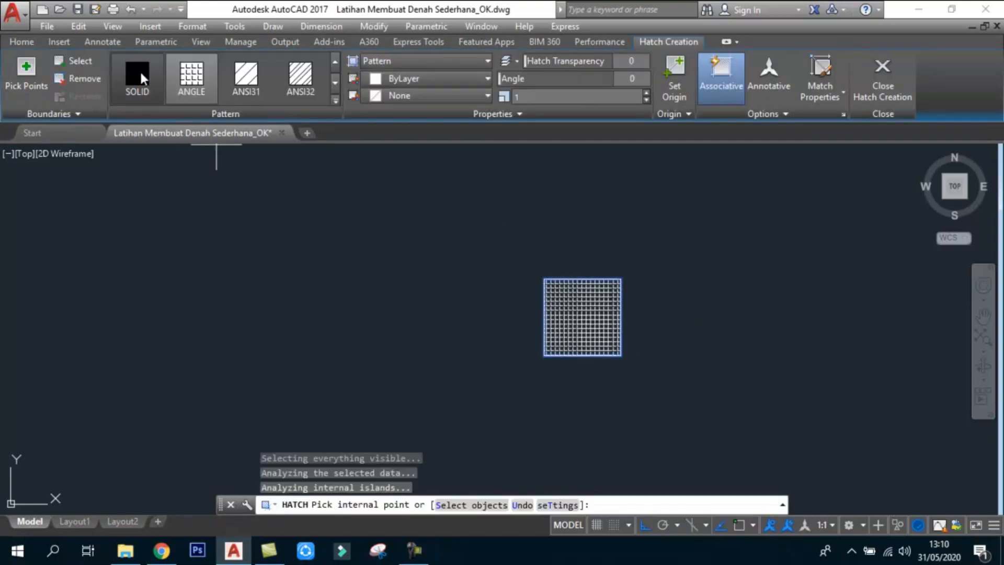
click(146, 72)
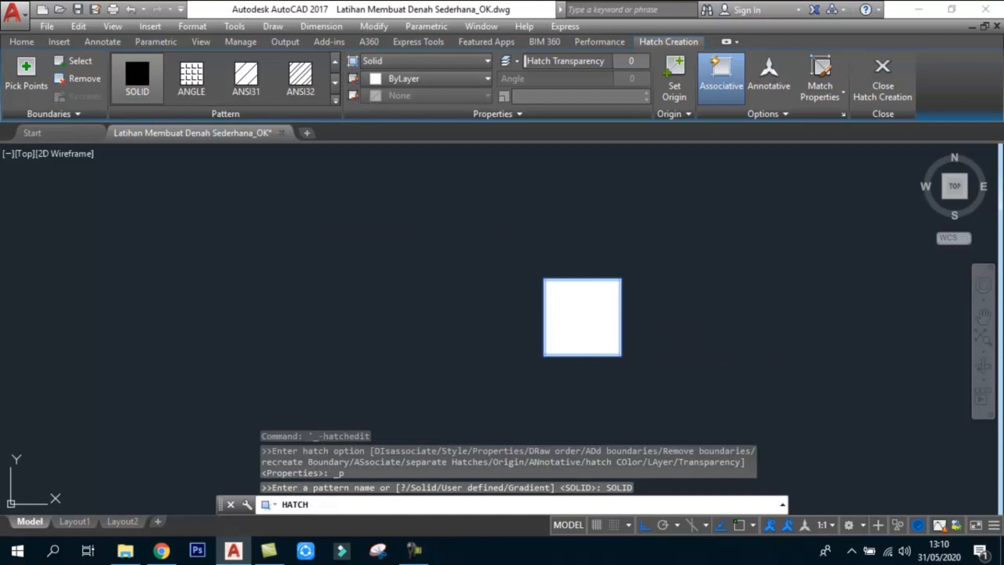
key(Escape)
key(Escape)
key(Escape)
scroll(701, 314, down, 8)
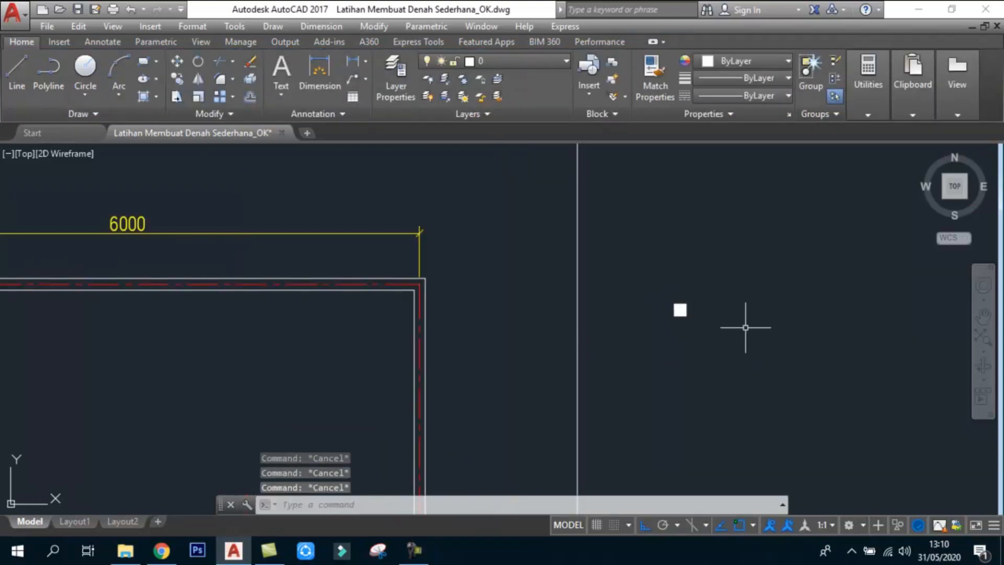
- Compare the filled column square with the column positions in the reference plan and the still empty new outline
scroll(745, 328, up, 6)
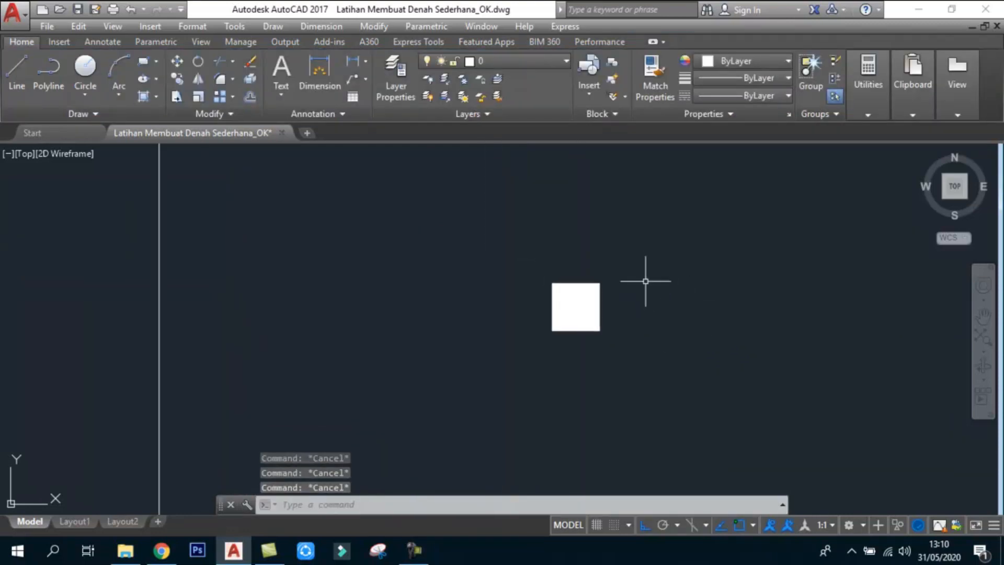
scroll(580, 296, down, 10)
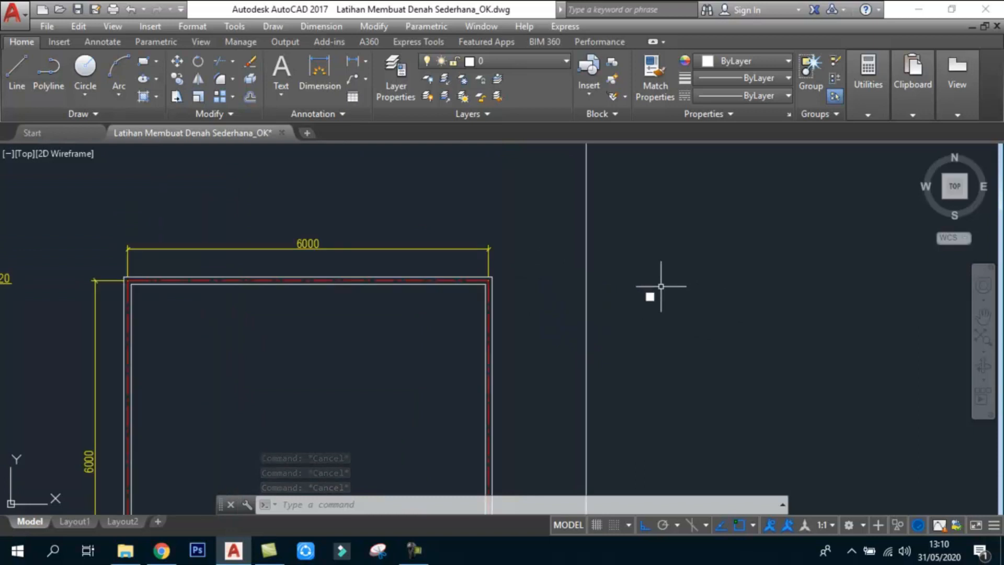
scroll(440, 333, up, 3)
scroll(445, 309, up, 2)
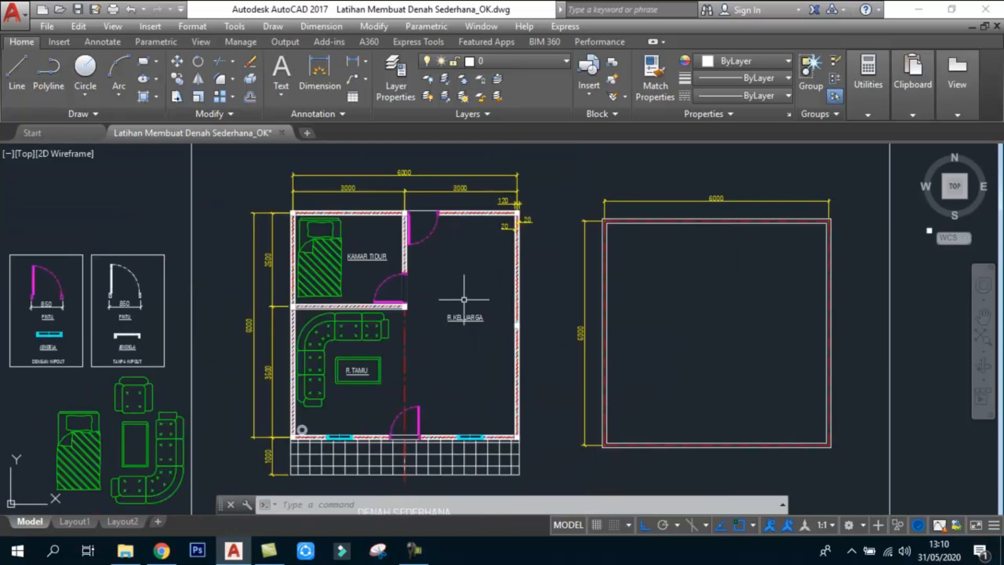
middle_drag(464, 298, 431, 287)
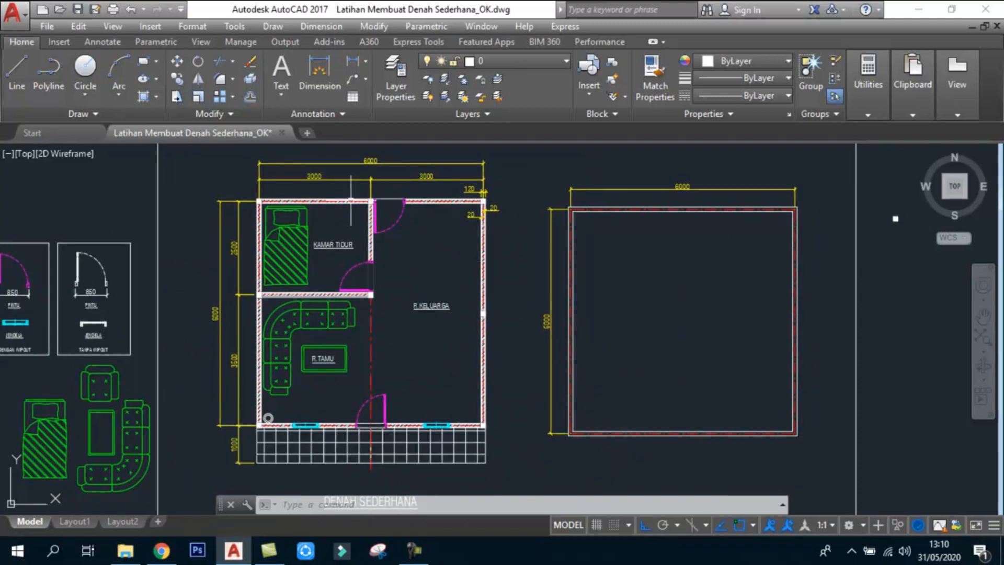
scroll(313, 345, down, 3)
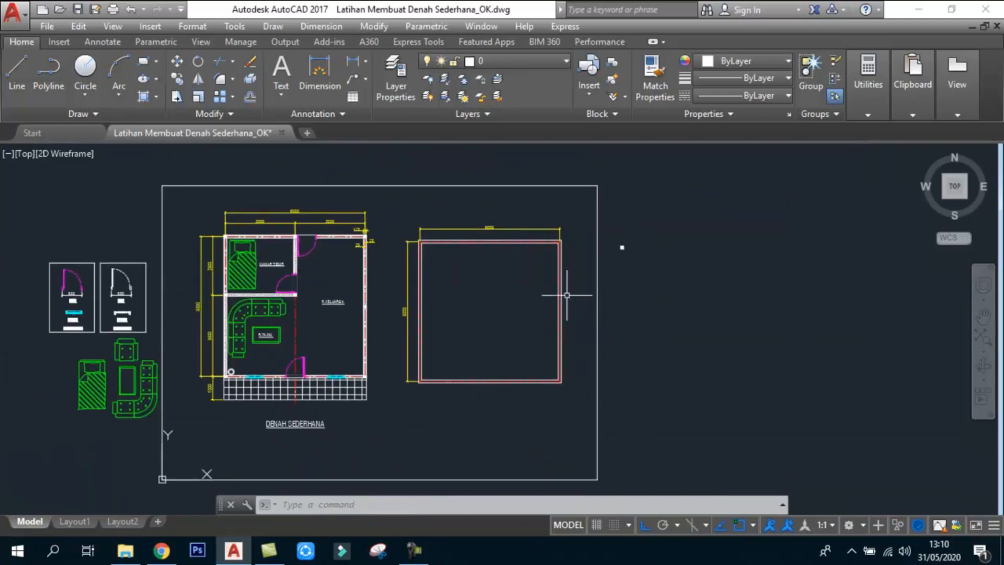
scroll(617, 256, up, 2)
scroll(643, 236, up, 8)
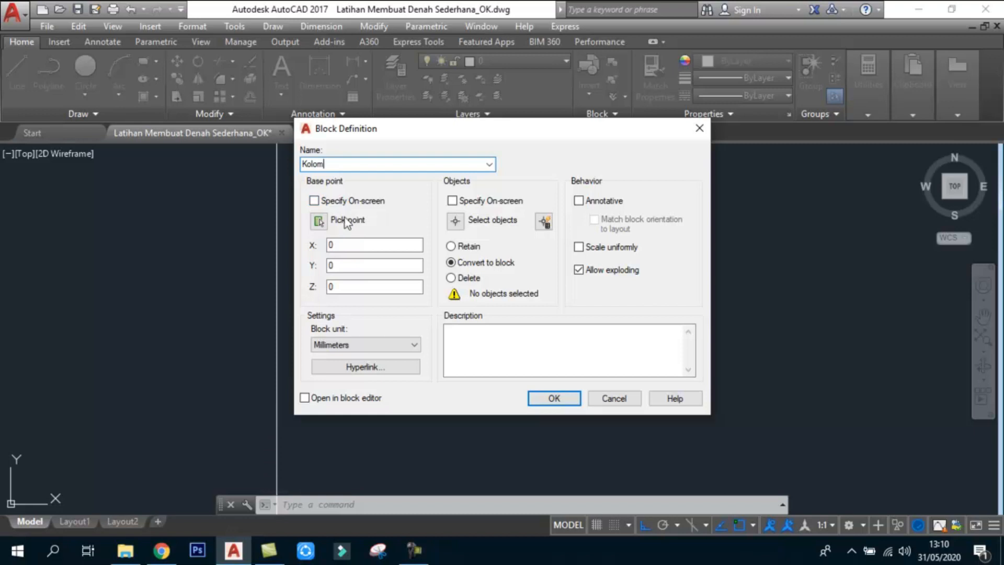
- Set the block's base point at the centre of the filled column square and select the square with its hatch as block objects
click(319, 221)
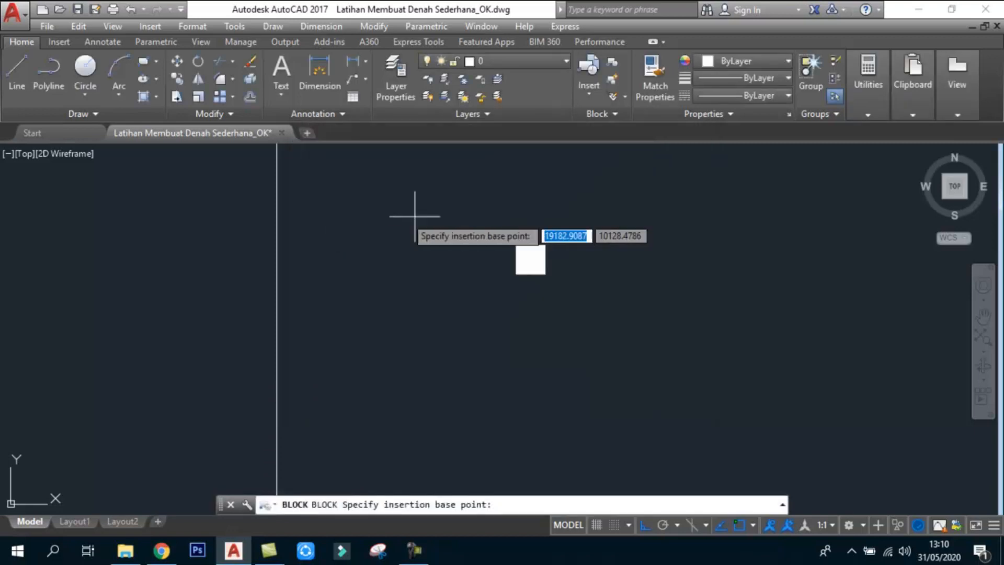
click(533, 265)
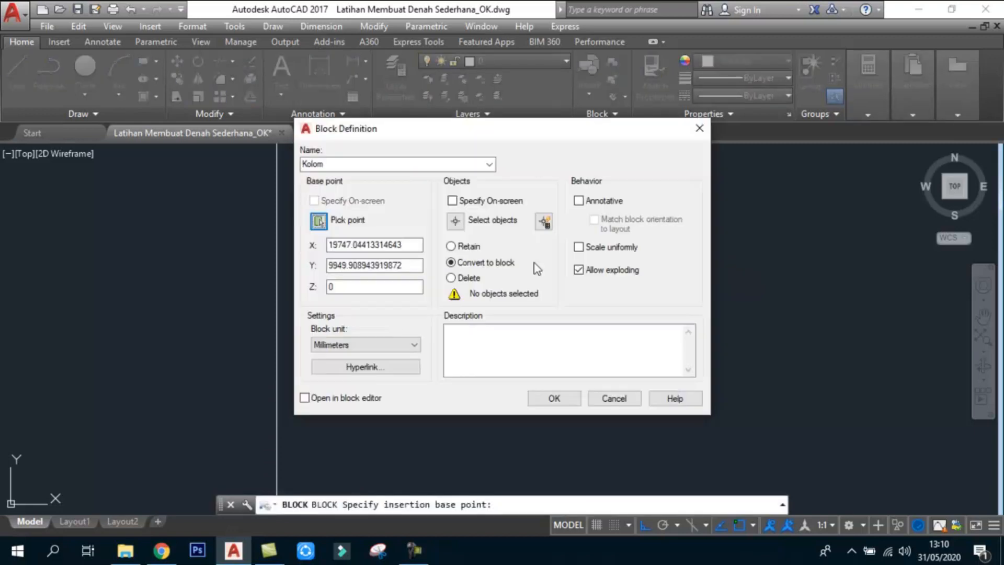
click(456, 222)
click(469, 207)
click(599, 309)
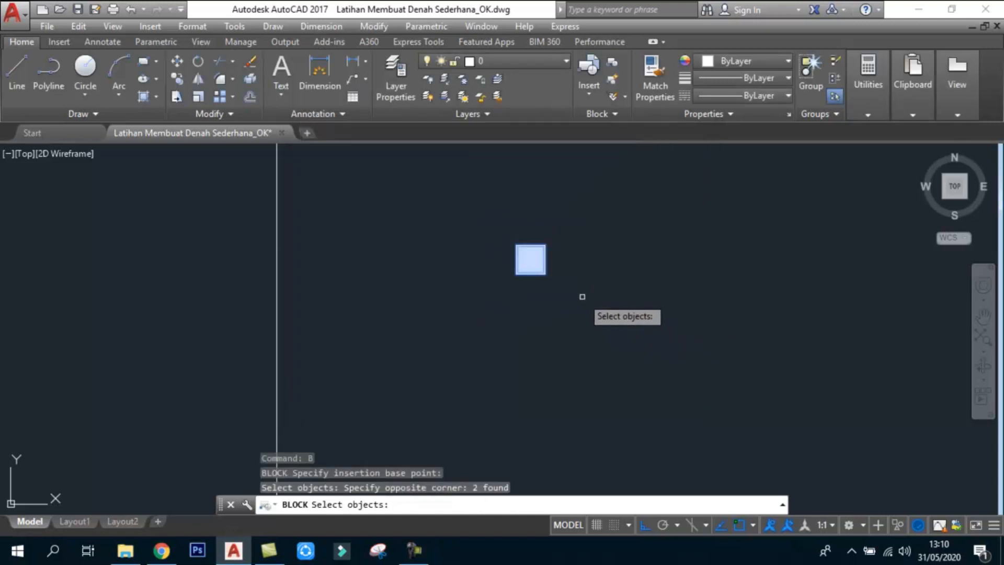
key(Return)
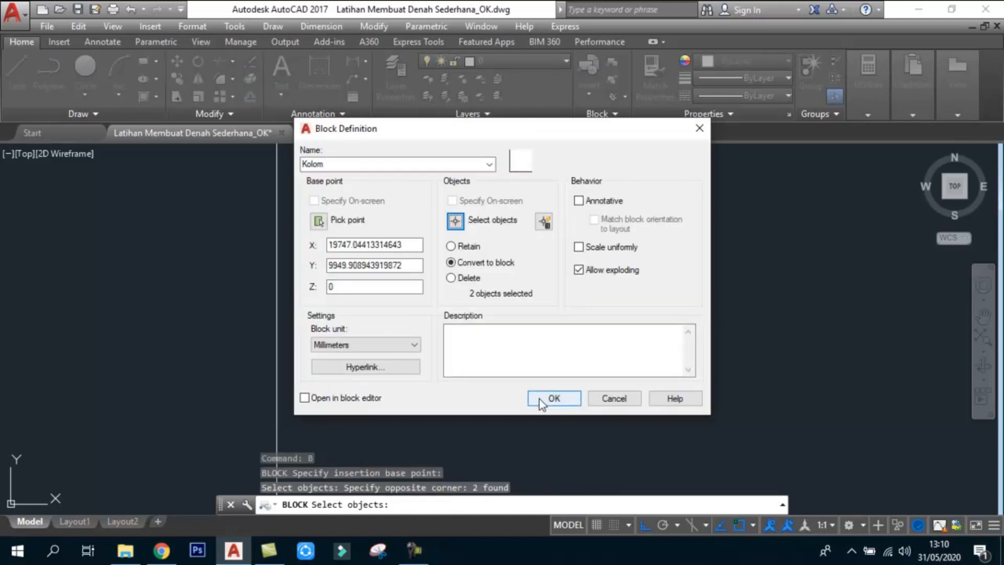
- Create the column block under the name Kolom1 without redefining the existing Kolom block
click(539, 400)
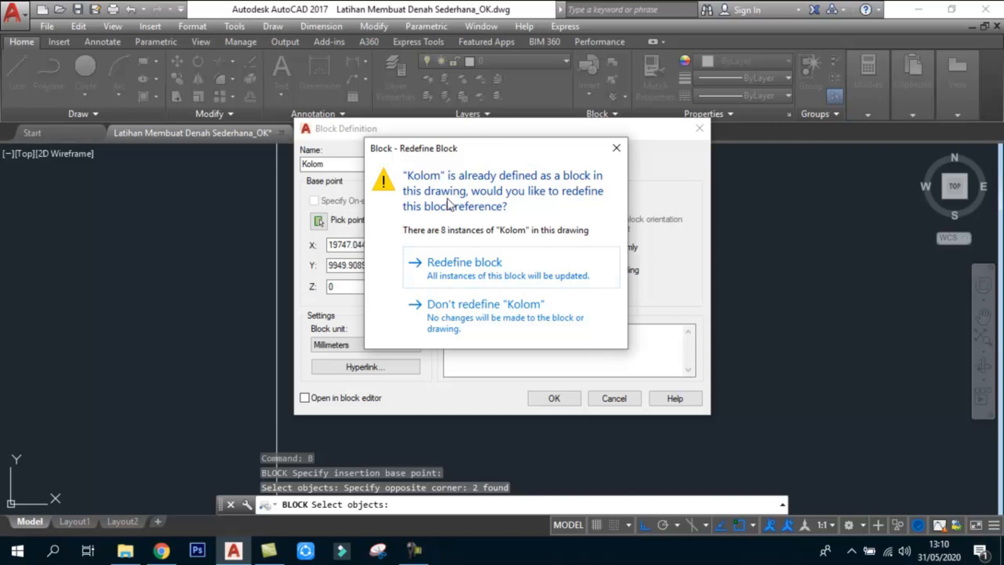
click(616, 148)
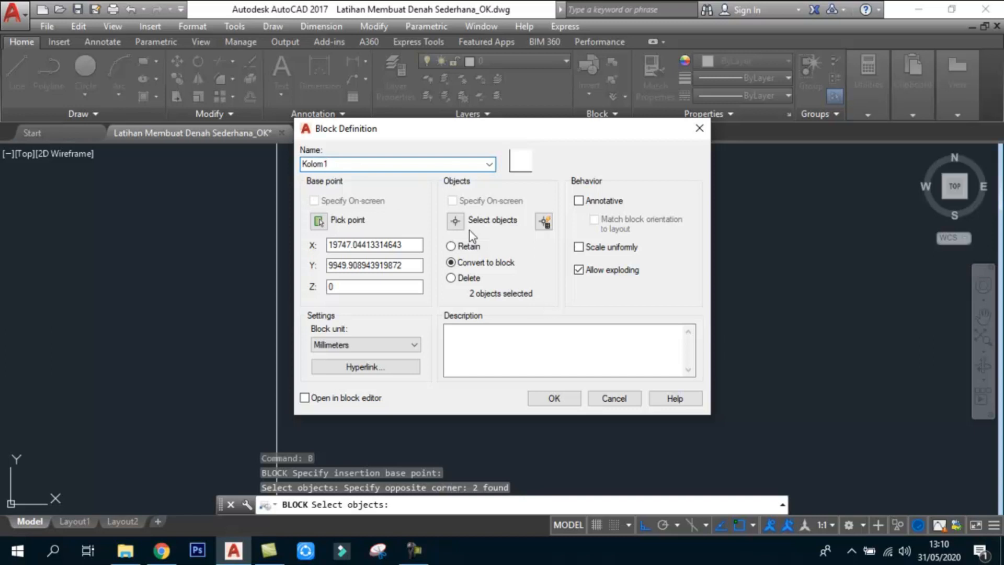
click(553, 399)
- Copy the Kolom1 block by its centre to the northwest corner of the new outline's wall axis
scroll(668, 294, down, 3)
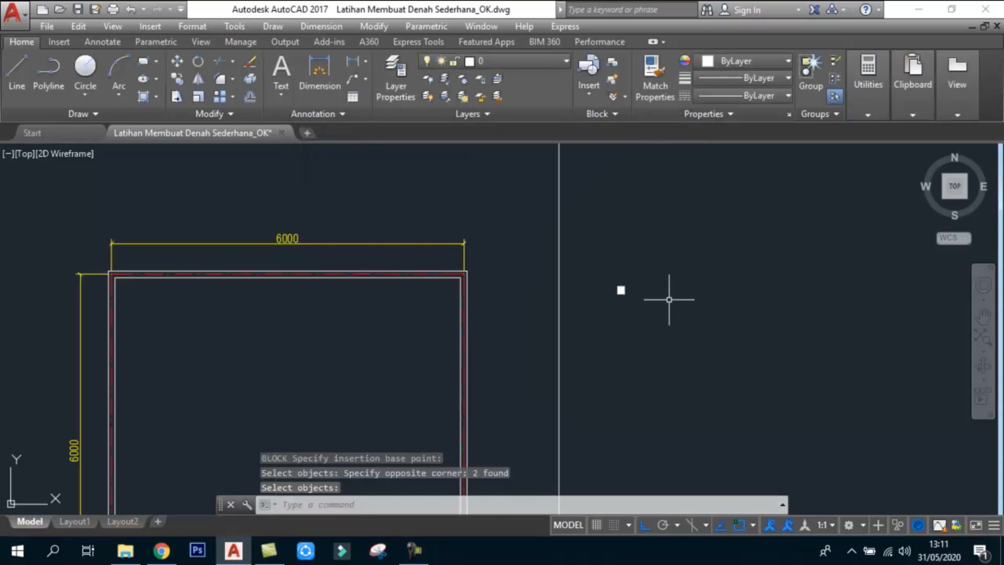
text(co)
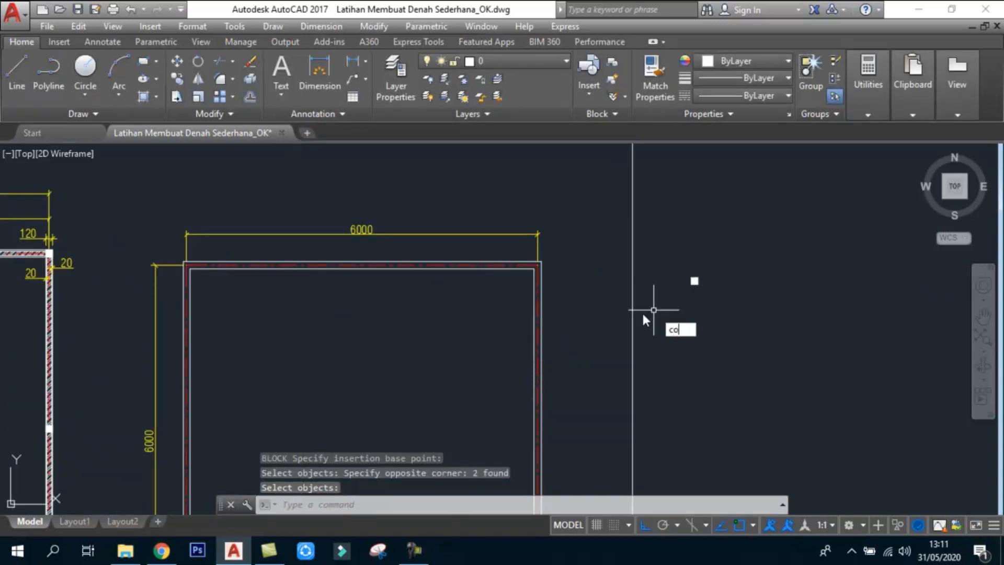
key(Return)
click(662, 251)
click(706, 286)
scroll(707, 267, up, 5)
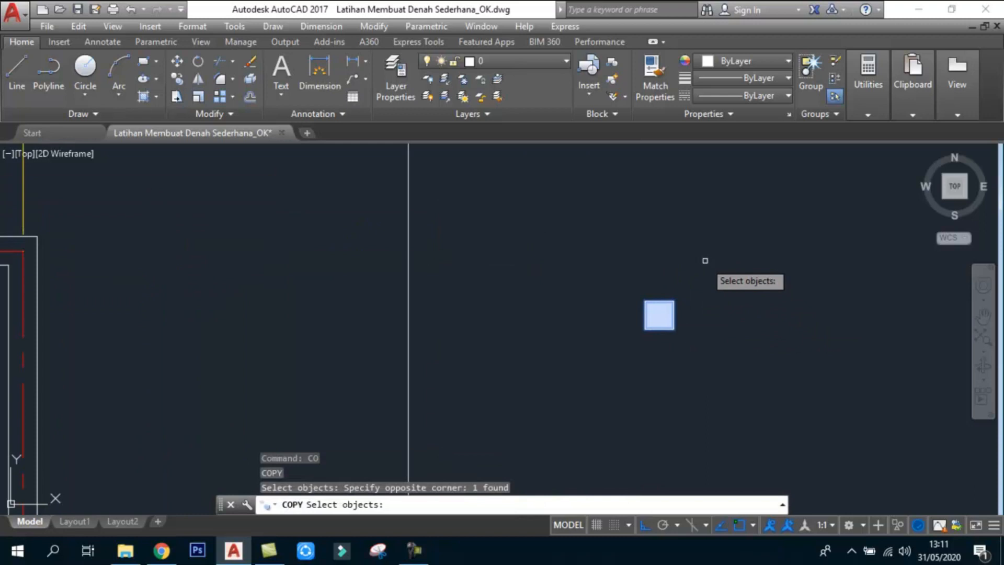
key(Return)
click(669, 304)
scroll(836, 331, down, 3)
scroll(521, 331, up, 5)
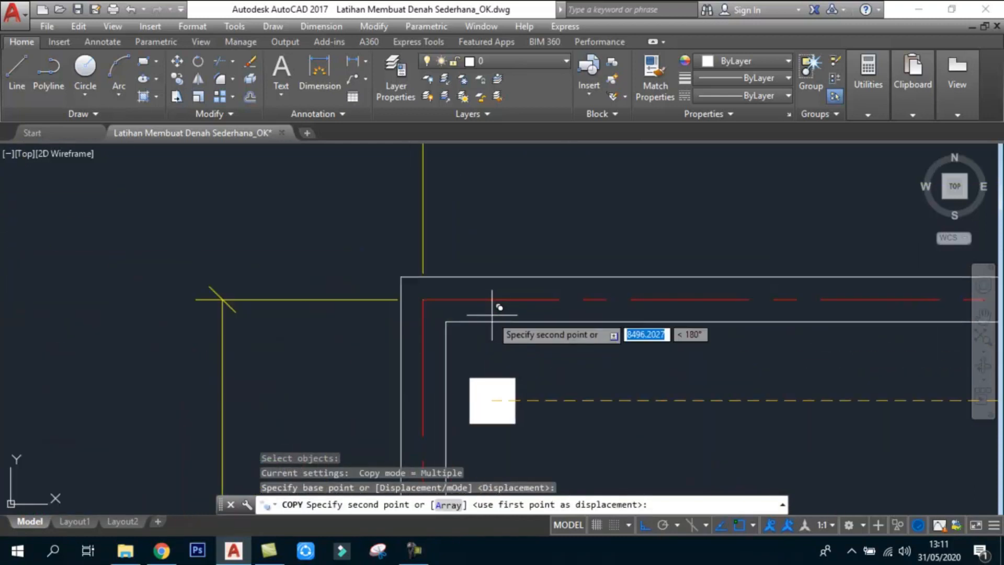
click(432, 289)
- Place further copies of the column at the northeast axis corner and at the midpoint of the north wall
scroll(340, 267, down, 4)
scroll(852, 291, down, 4)
scroll(912, 262, up, 5)
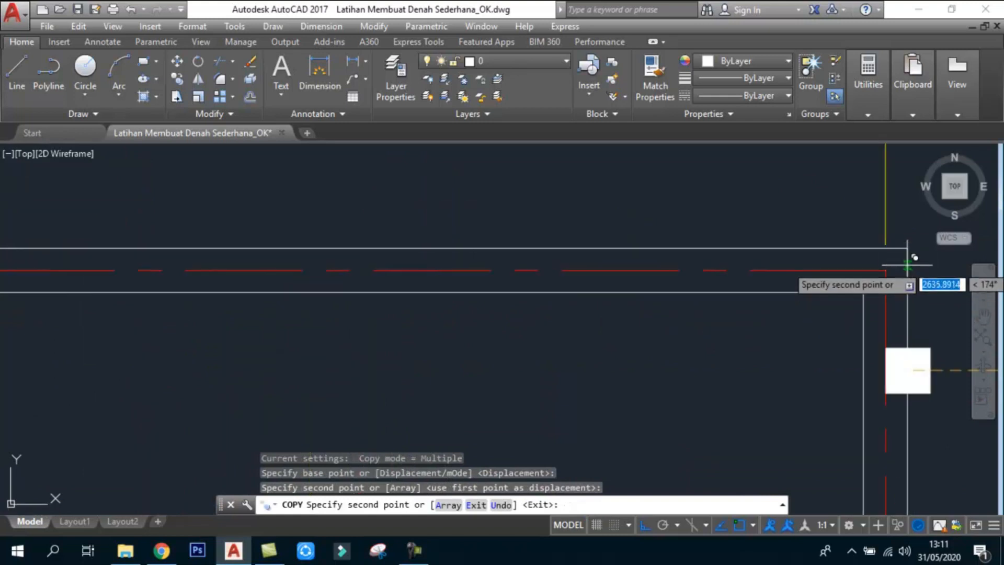
click(892, 267)
scroll(862, 267, down, 4)
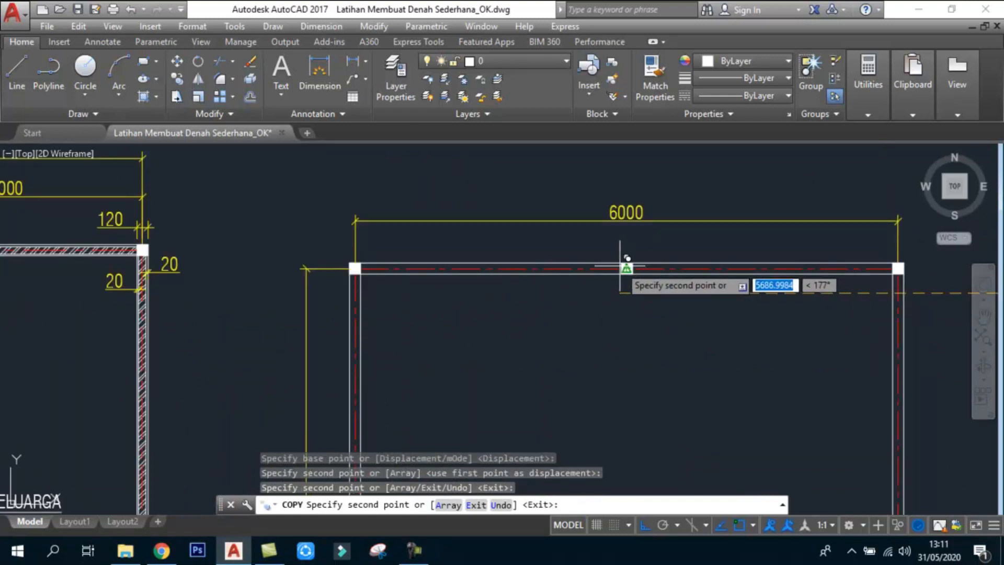
click(629, 269)
- Place column copies at the southwest and southeast corners of the new outline's wall axis
scroll(635, 246, down, 3)
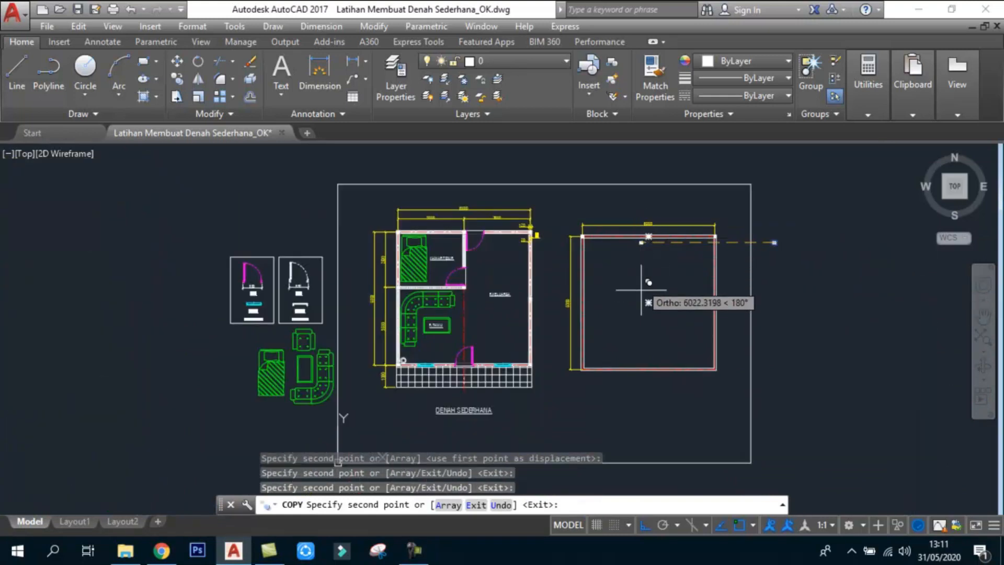
scroll(584, 372, up, 8)
click(512, 321)
scroll(513, 320, down, 6)
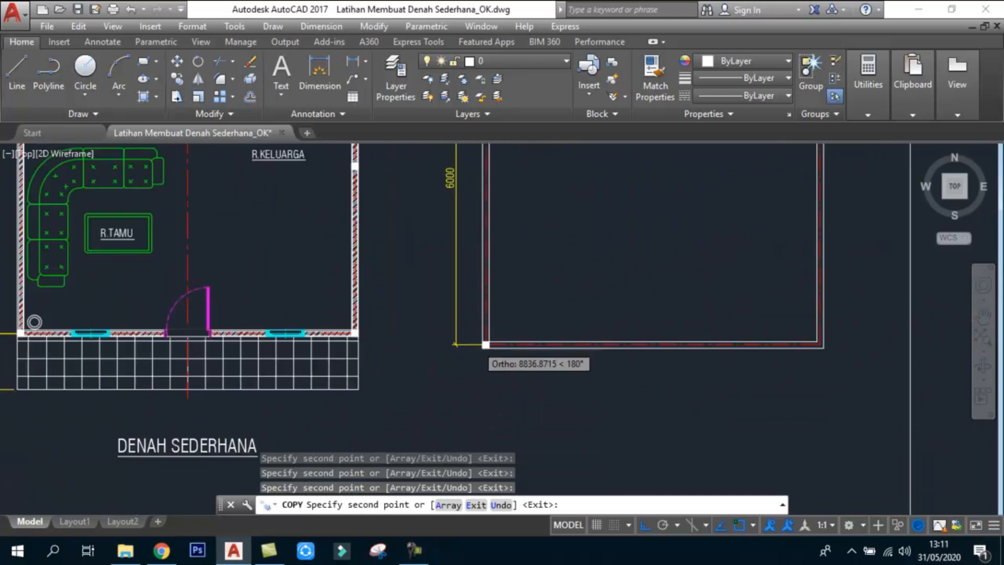
scroll(683, 331, up, 6)
click(707, 328)
scroll(746, 394, down, 6)
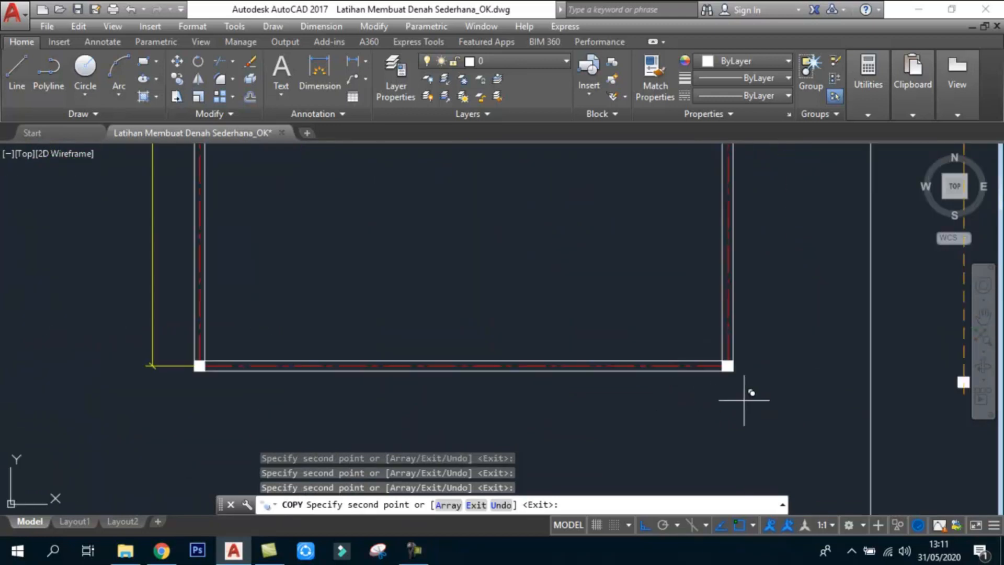
- Place a column copy at the midpoint of the new outline's east wall axis and finish copying
scroll(776, 331, up, 6)
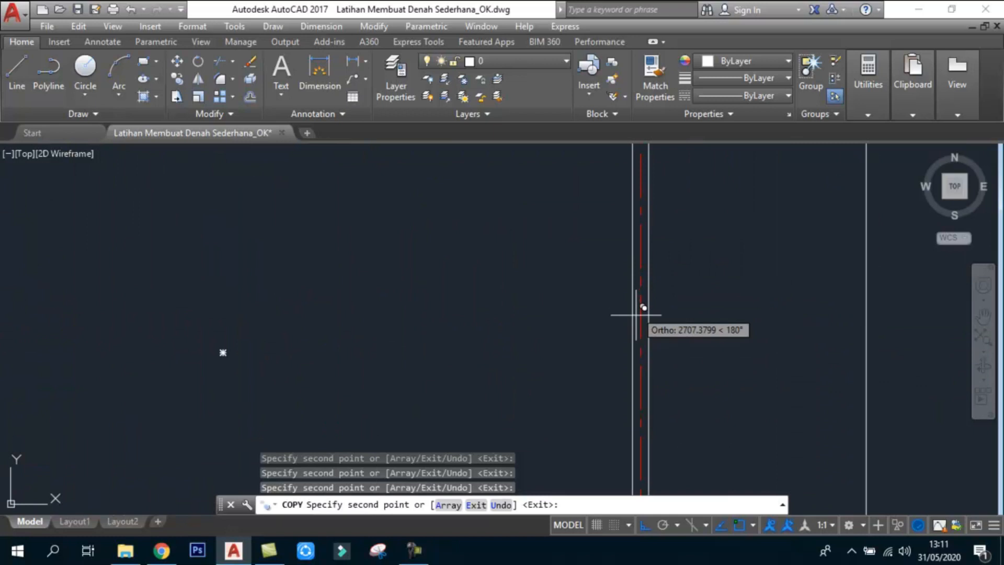
scroll(641, 341, down, 3)
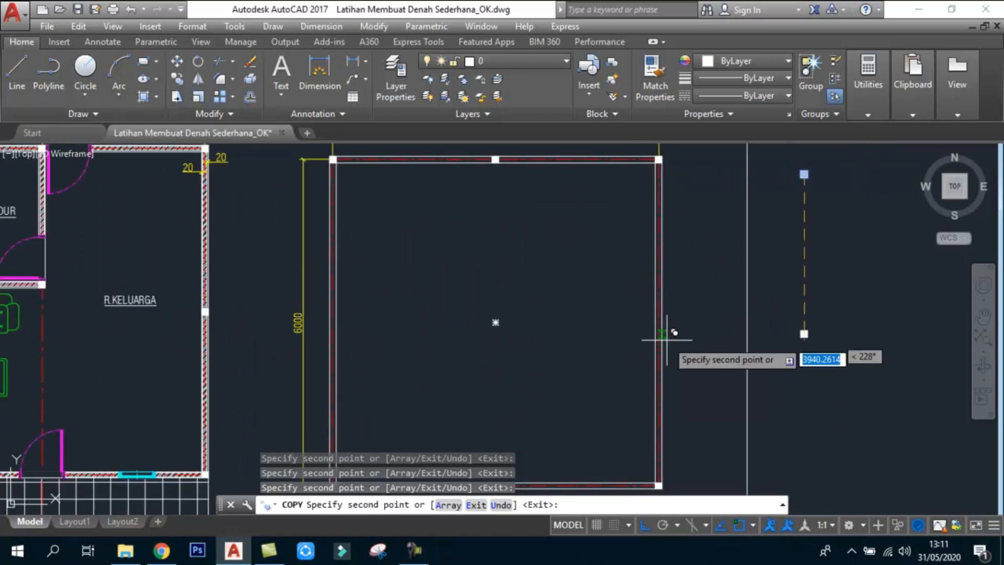
scroll(670, 336, up, 3)
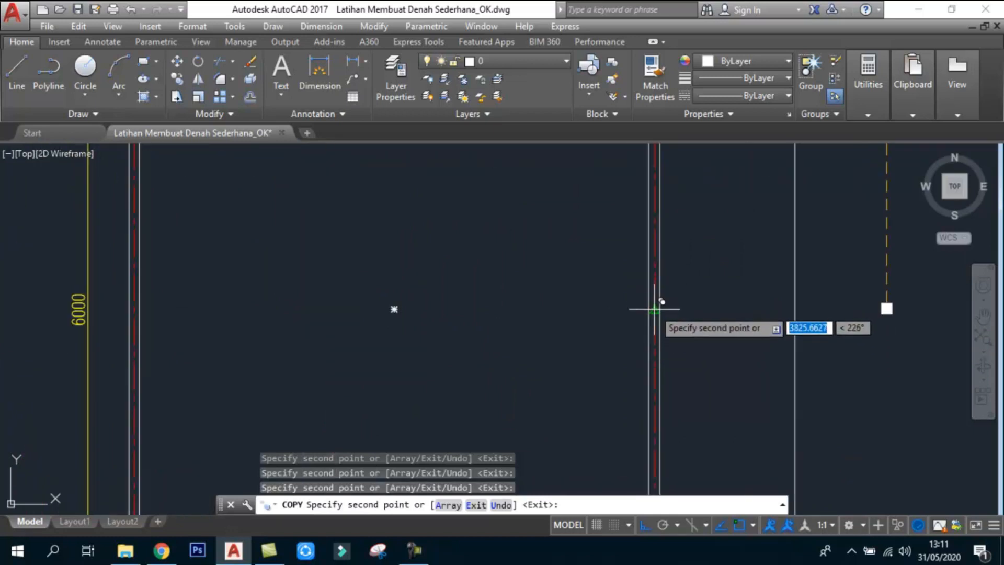
scroll(766, 312, down, 3)
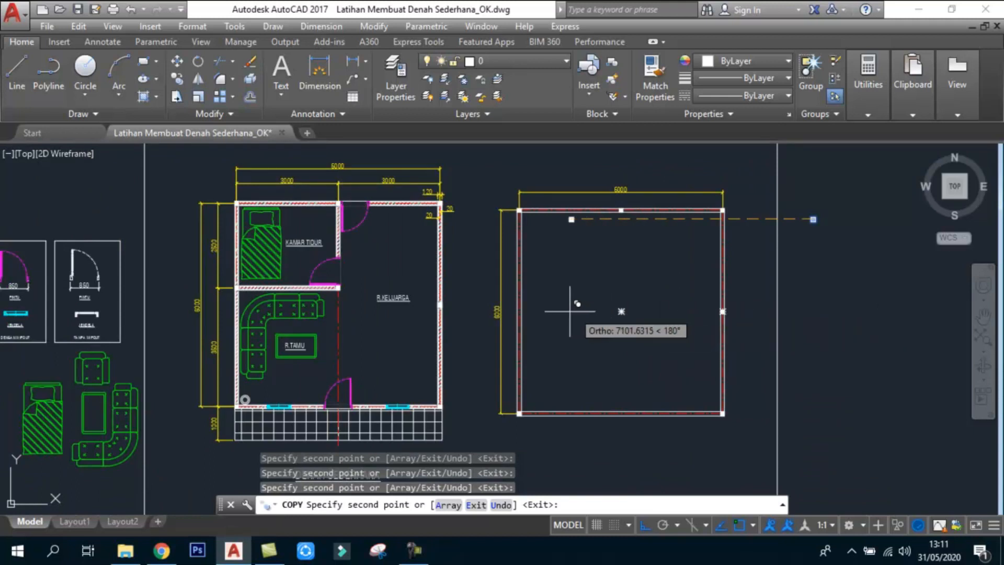
scroll(572, 311, up, 2)
key(Escape)
scroll(574, 311, down, 2)
- Copy the east wall's middle column straight across to the same height on the west wall axis
text(co)
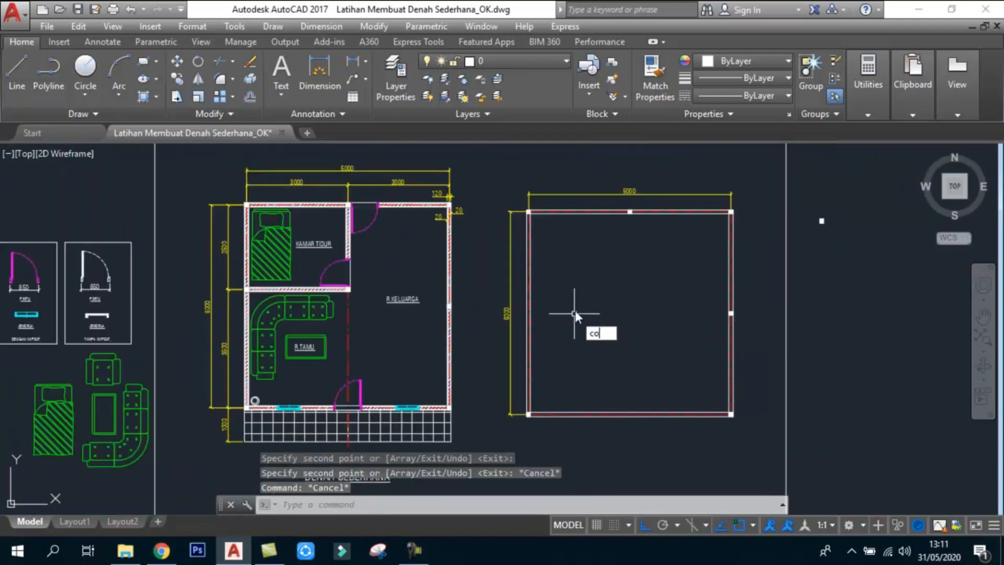
key(Return)
click(647, 280)
click(765, 349)
scroll(740, 326, up, 6)
key(Return)
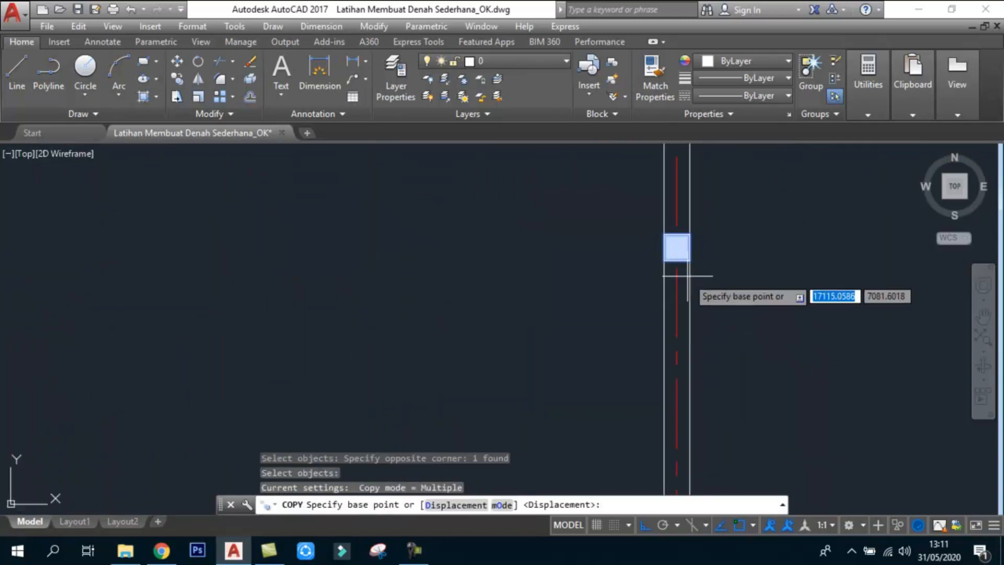
click(687, 263)
scroll(811, 336, down, 5)
scroll(617, 348, up, 5)
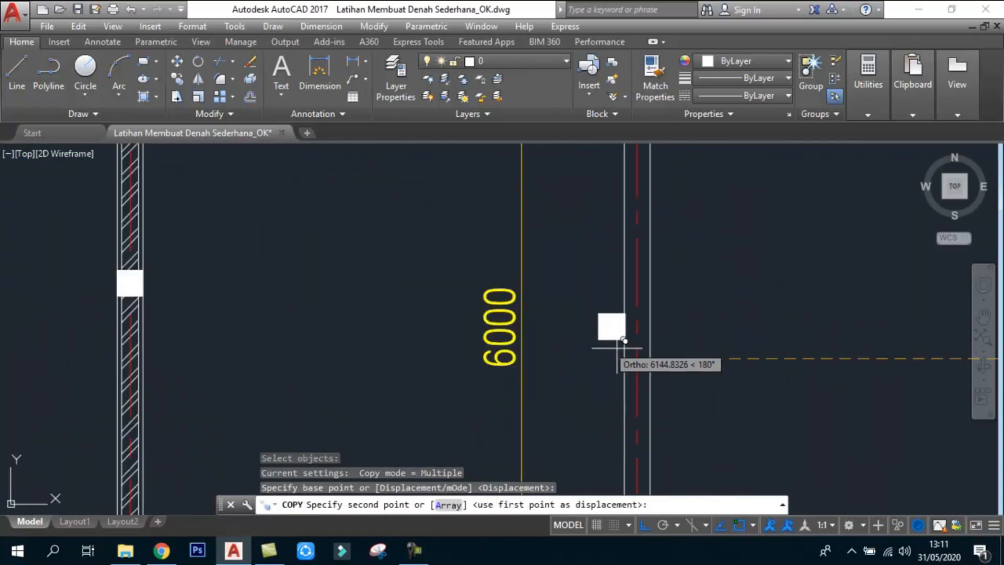
click(630, 341)
scroll(623, 341, down, 6)
key(Escape)
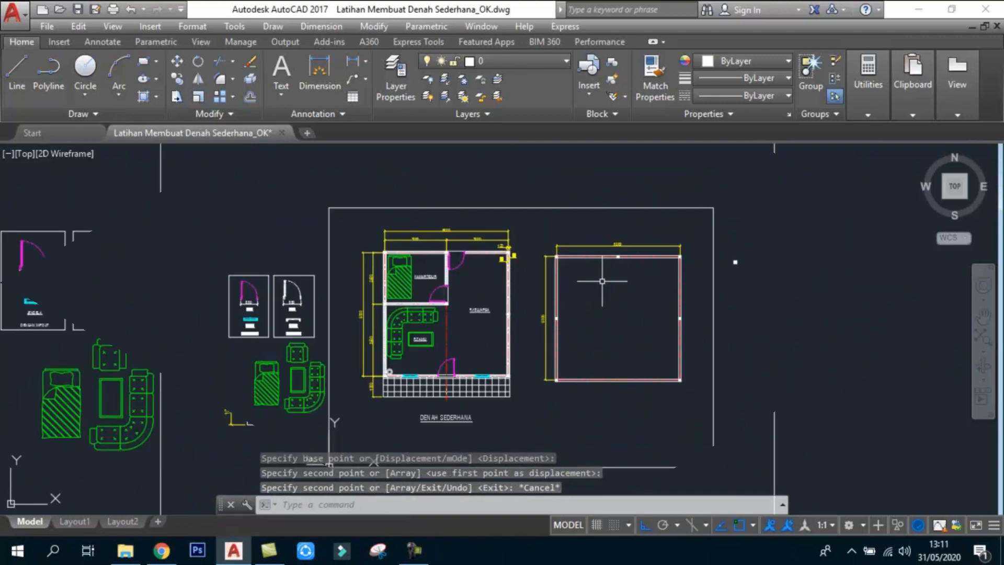
- Examine the bedroom's inner walls, columns and west side dimensions in the reference plan against the new outline
scroll(609, 348, up, 2)
scroll(238, 217, up, 4)
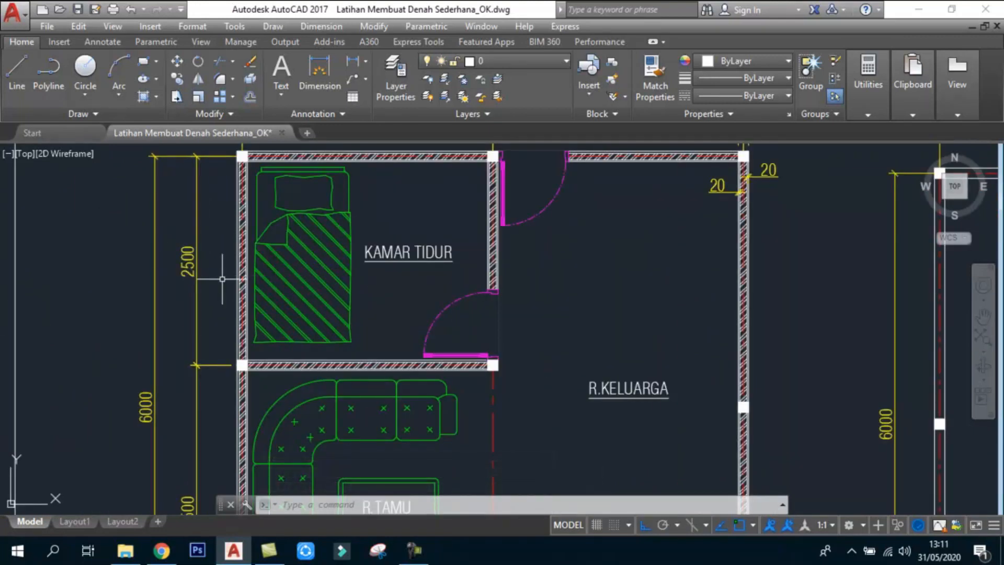
scroll(231, 198, down, 2)
scroll(610, 189, up, 3)
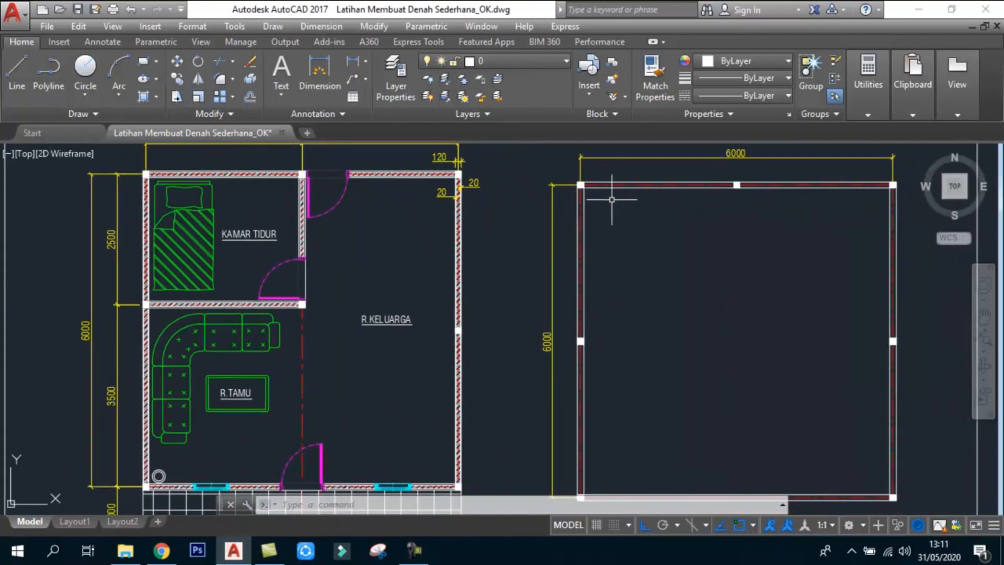
scroll(602, 204, down, 3)
scroll(647, 190, up, 3)
scroll(580, 211, down, 2)
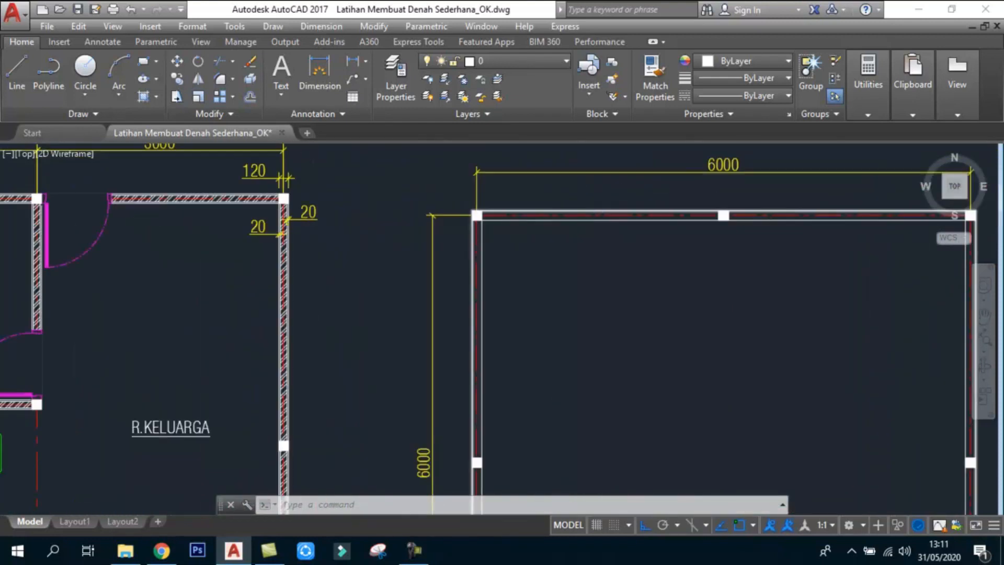
scroll(596, 212, up, 2)
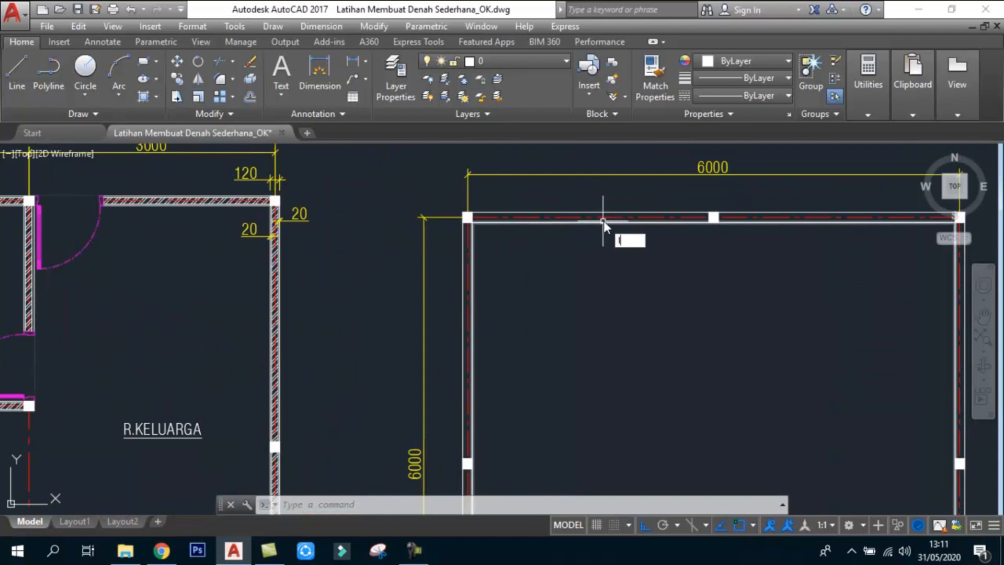
- Draw a horizontal helper line about 4200 long along the north wall axis, from the middle column to west of the outline
key(Return)
scroll(610, 209, up, 6)
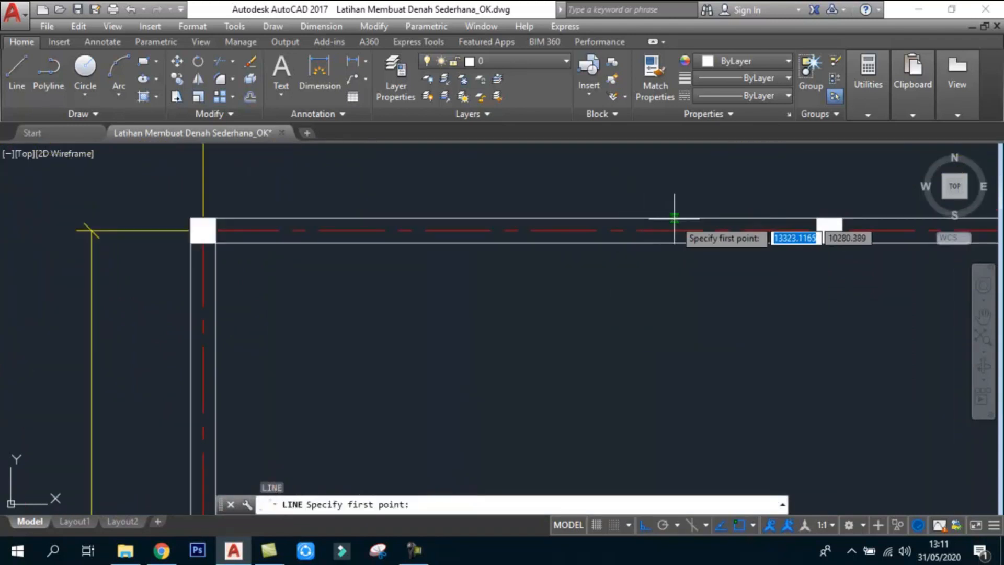
click(794, 233)
scroll(794, 232, down, 6)
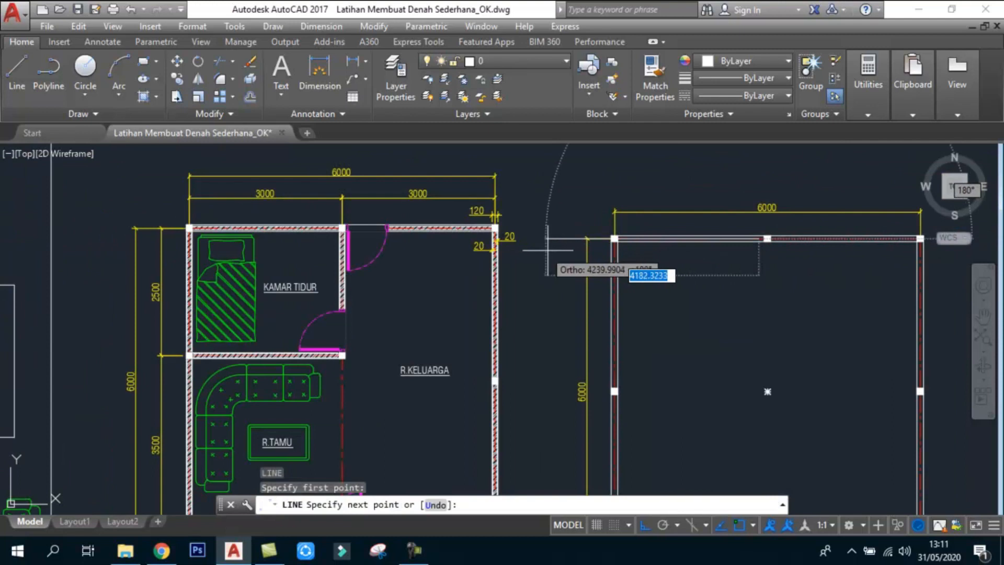
click(543, 230)
scroll(539, 237, down, 4)
key(Escape)
- Offset the horizontal helper line on the north wall axis 2500 to the south
scroll(581, 246, up, 6)
text(o)
key(Return)
text(2500)
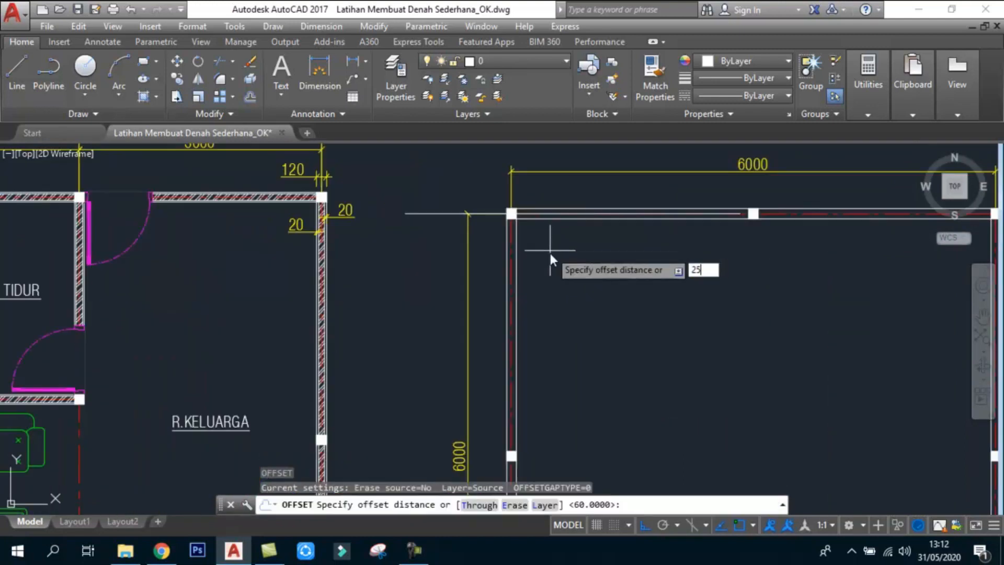
key(Return)
scroll(468, 214, down, 2)
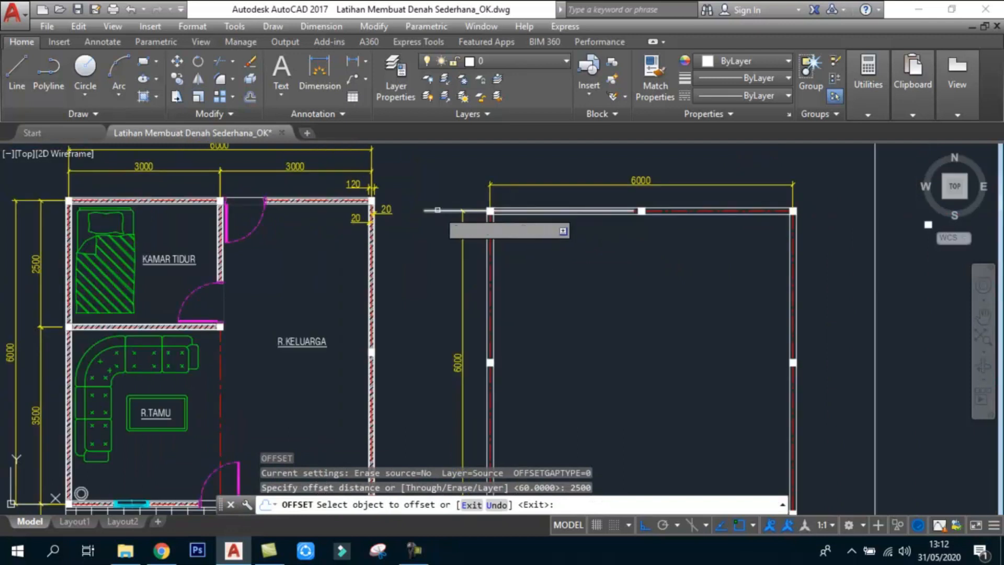
click(425, 211)
click(418, 274)
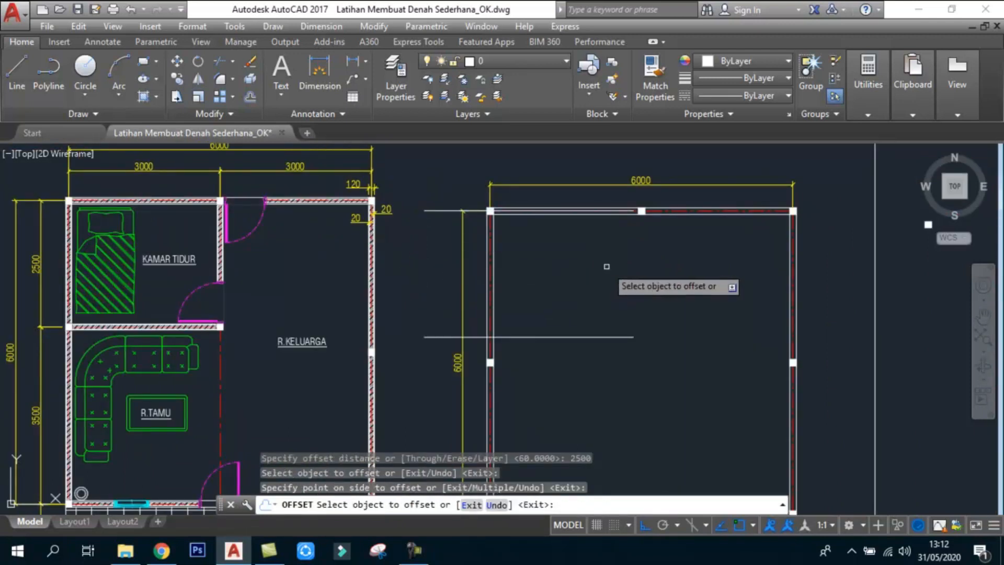
scroll(606, 267, down, 2)
scroll(530, 242, up, 2)
key(Escape)
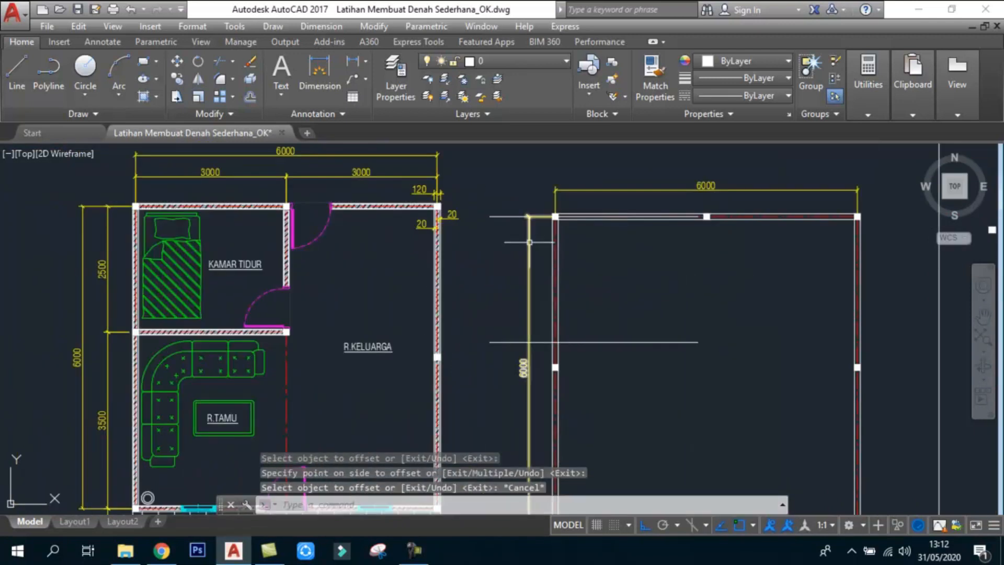
- Add a vertical linear dimension west of the new outline, from the southern helper line up to the north wall axis
click(331, 98)
scroll(536, 340, up, 4)
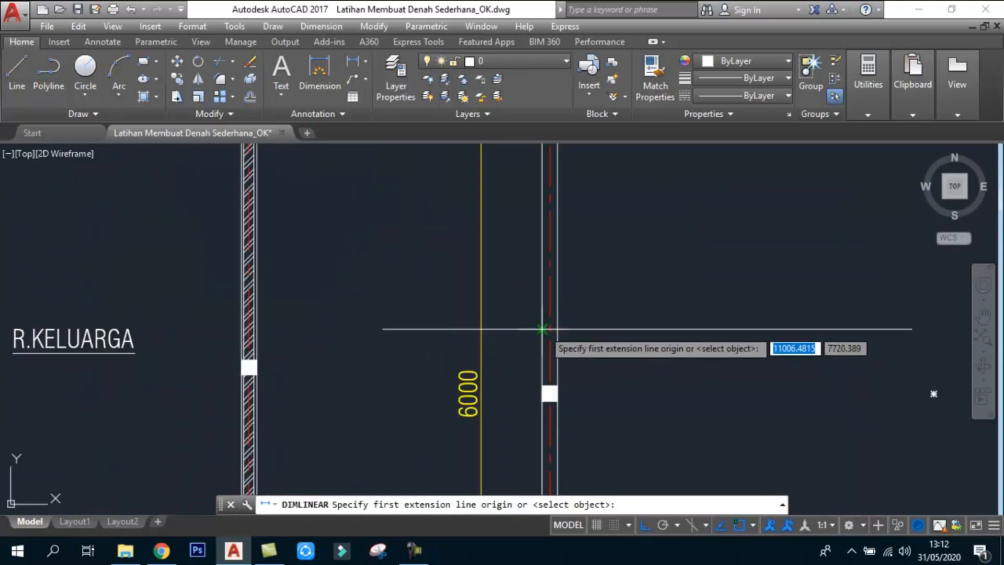
click(543, 329)
scroll(564, 314, down, 4)
scroll(507, 235, up, 6)
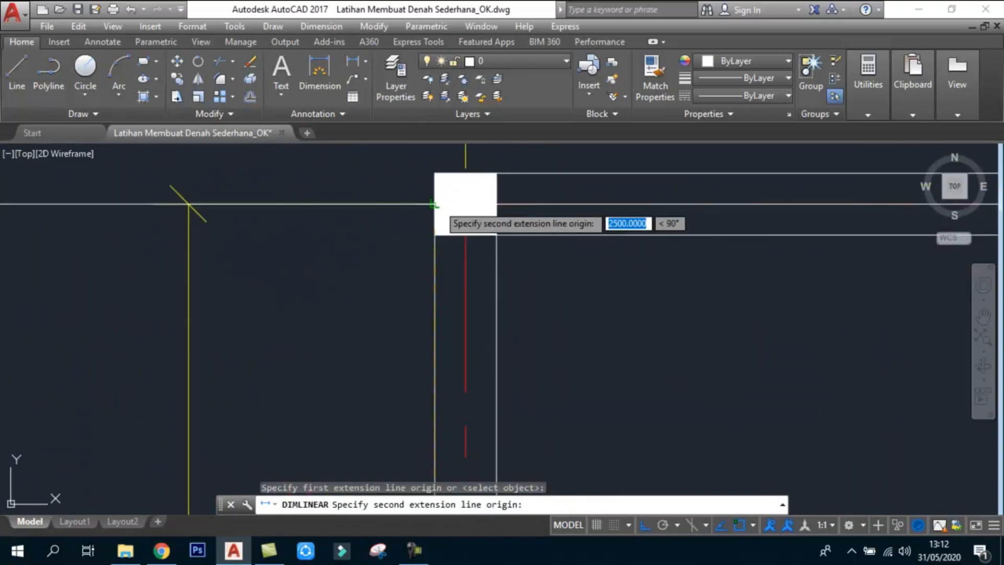
click(434, 204)
scroll(454, 220, down, 3)
click(426, 280)
scroll(460, 277, down, 3)
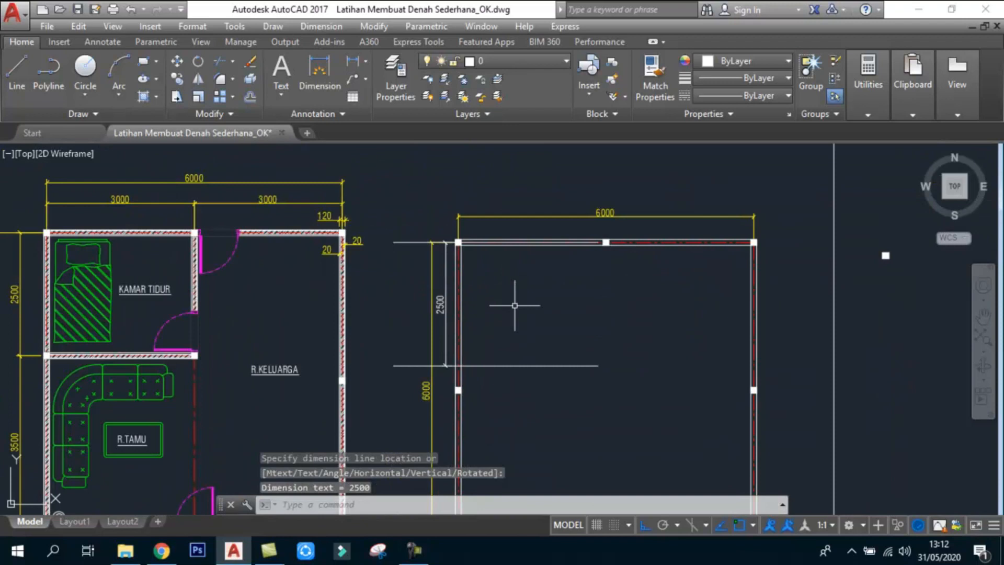
- Draw a vertical helper line about 3900 long on the west wall axis, from just below the southern helper line to north of the outline
scroll(386, 235, down, 2)
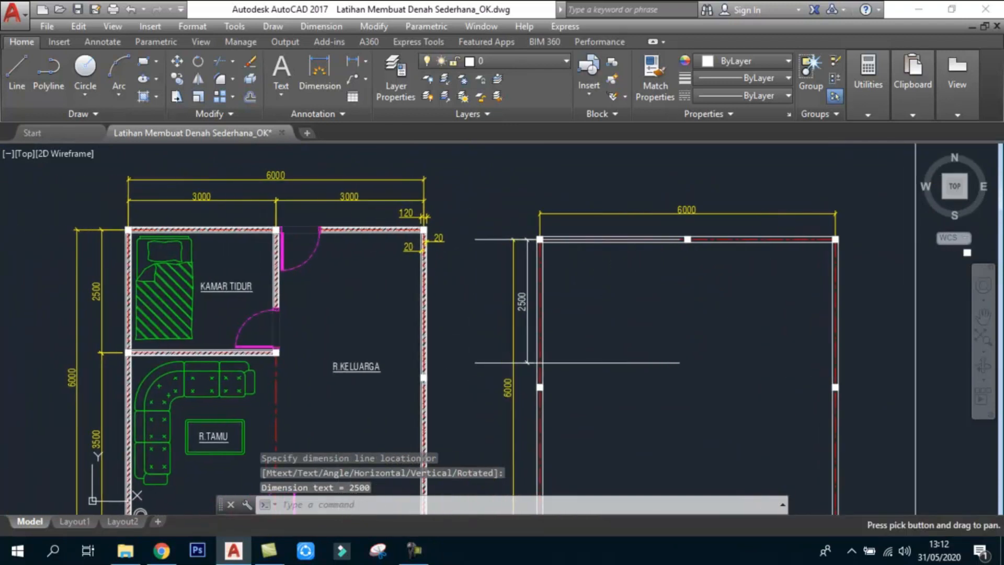
scroll(209, 204, up, 4)
scroll(520, 239, down, 4)
scroll(497, 251, up, 6)
text(l)
key(Return)
scroll(451, 402, up, 5)
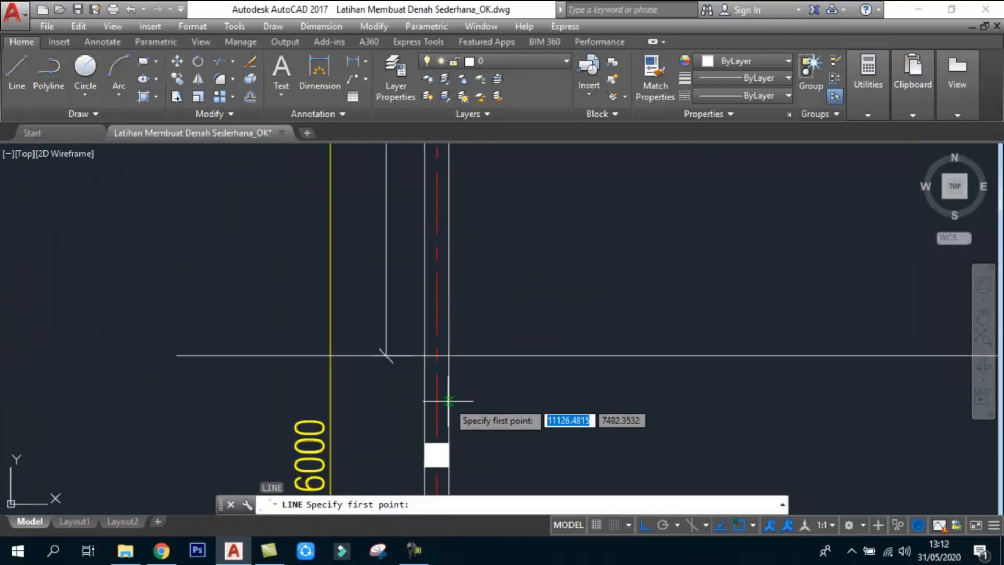
click(437, 393)
scroll(440, 400, down, 5)
middle_drag(441, 268, 432, 358)
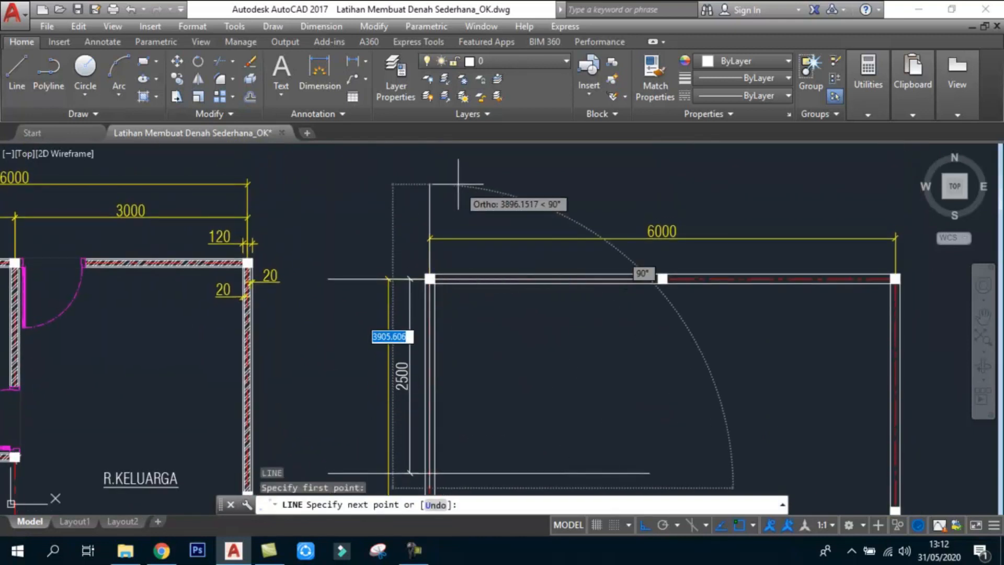
key(Escape)
key(Escape)
- Offset the vertical helper line on the west wall axis 3000 to the east
text(o)
key(Return)
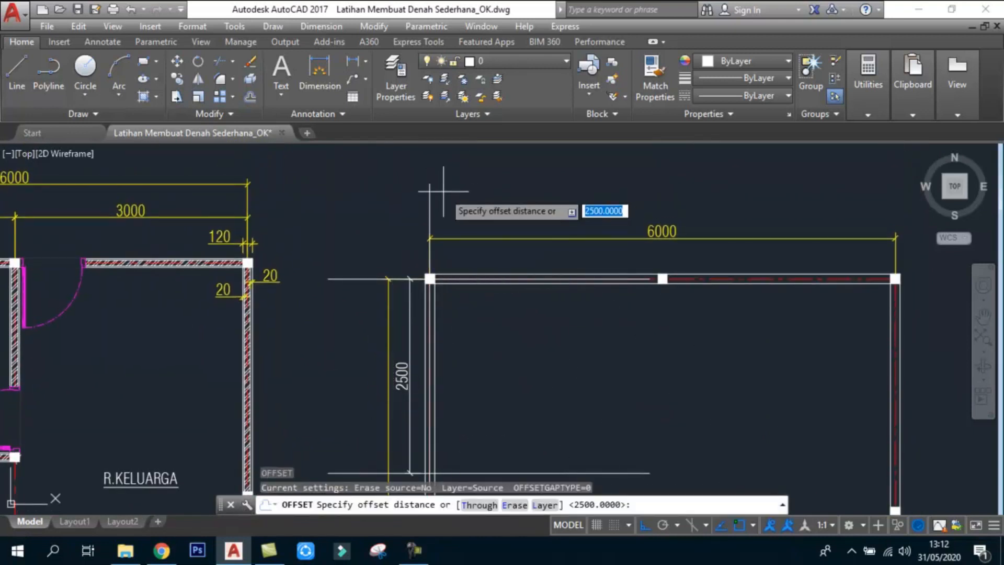
text(3000)
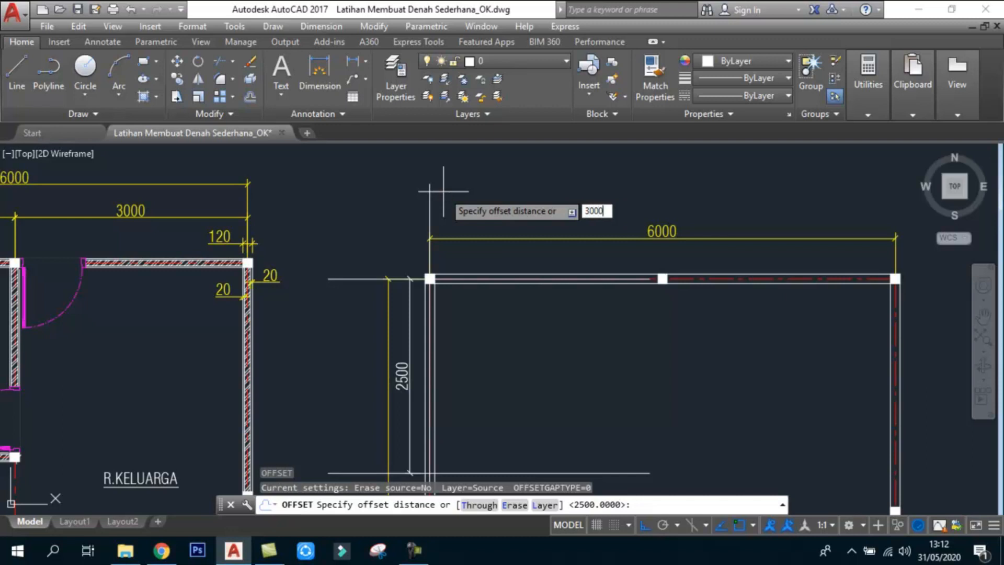
key(Return)
click(428, 199)
click(587, 197)
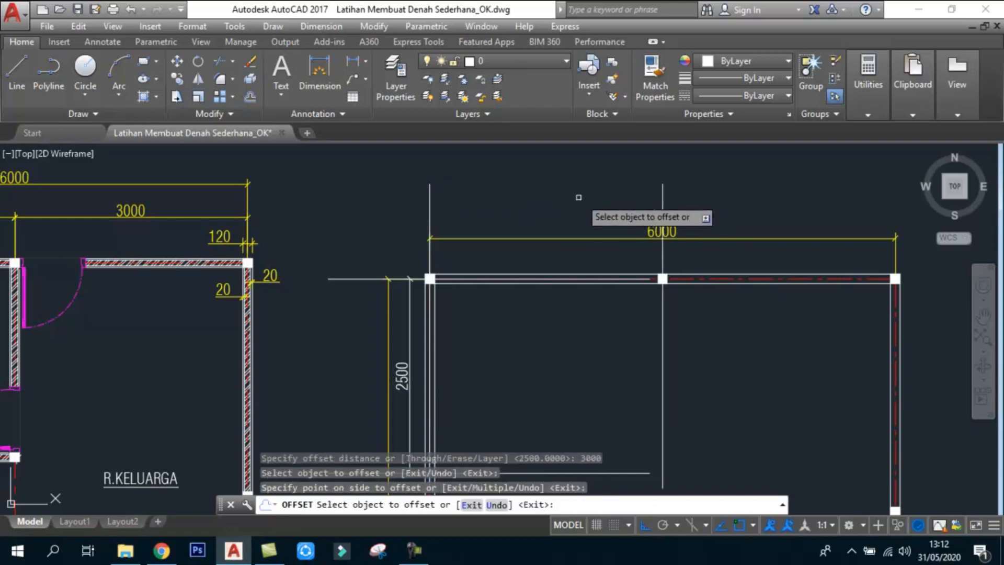
scroll(586, 198, down, 5)
key(Escape)
key(Escape)
- Stretch the east end of the southern horizontal helper line to meet the offset vertical line
scroll(591, 316, up, 5)
key(Escape)
click(590, 316)
click(563, 267)
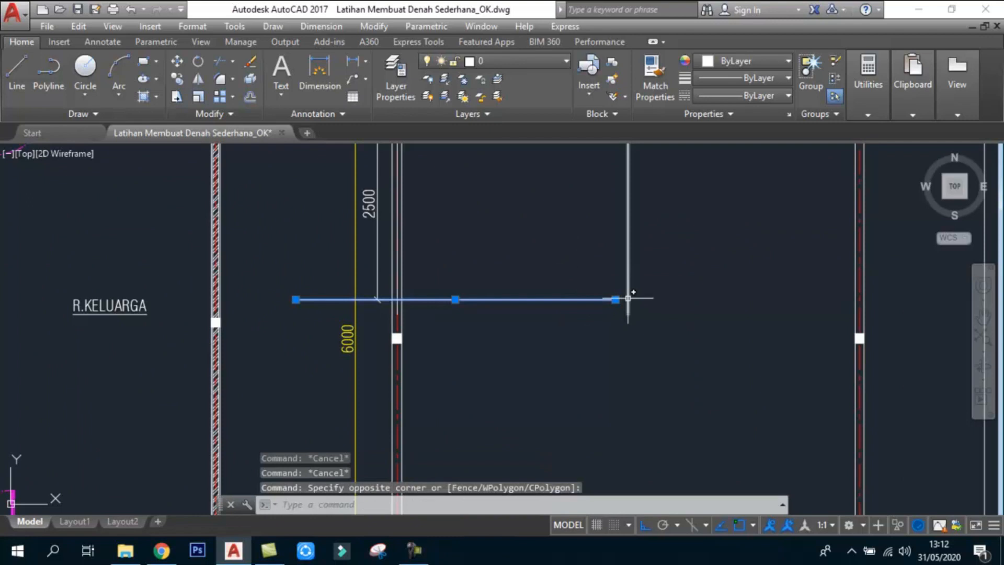
click(615, 299)
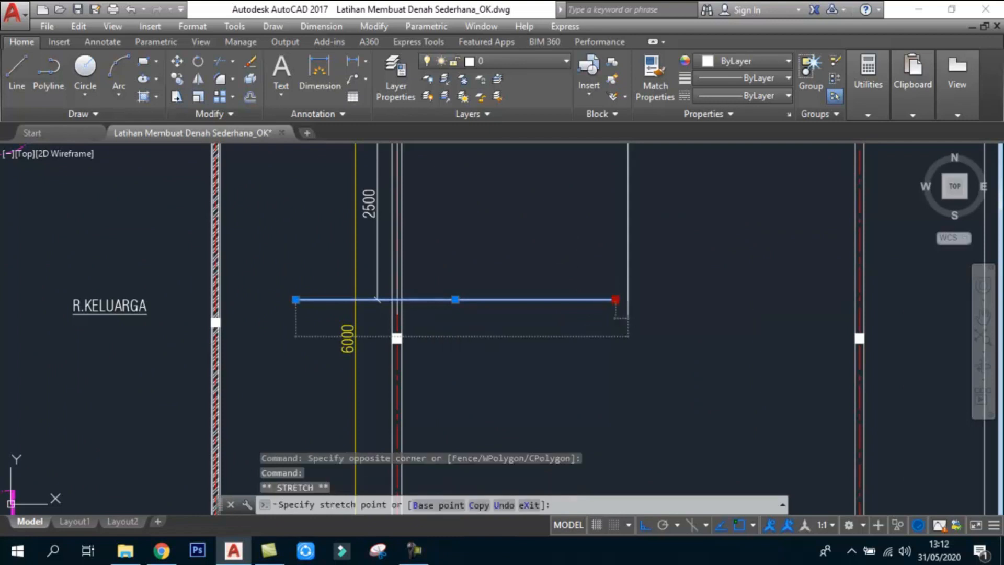
click(628, 299)
key(Escape)
key(Escape)
- Trim the part of the offset vertical line that extends south of the horizontal helper line
scroll(636, 301, up, 5)
text(tr)
key(Return)
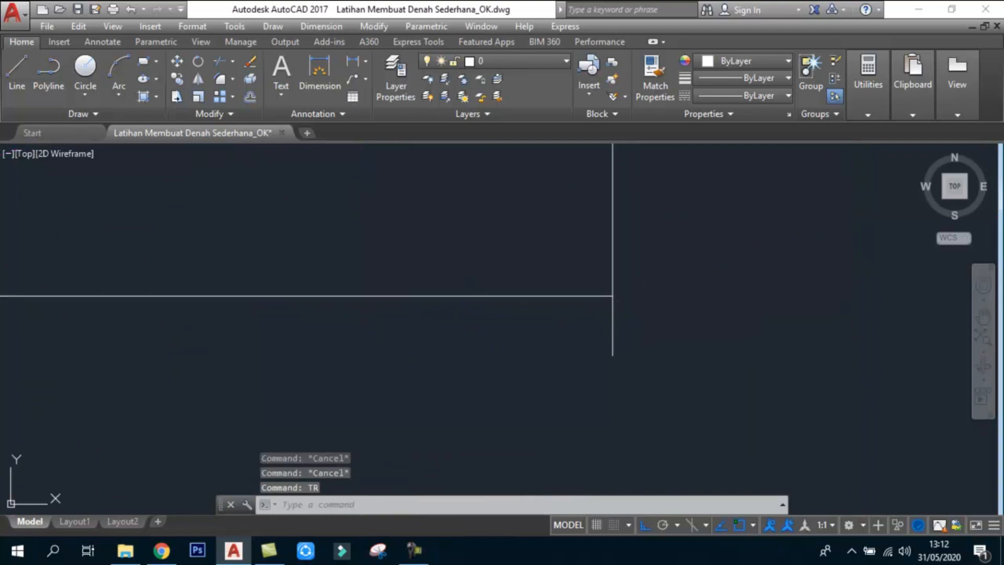
click(649, 336)
click(594, 273)
key(Return)
click(623, 344)
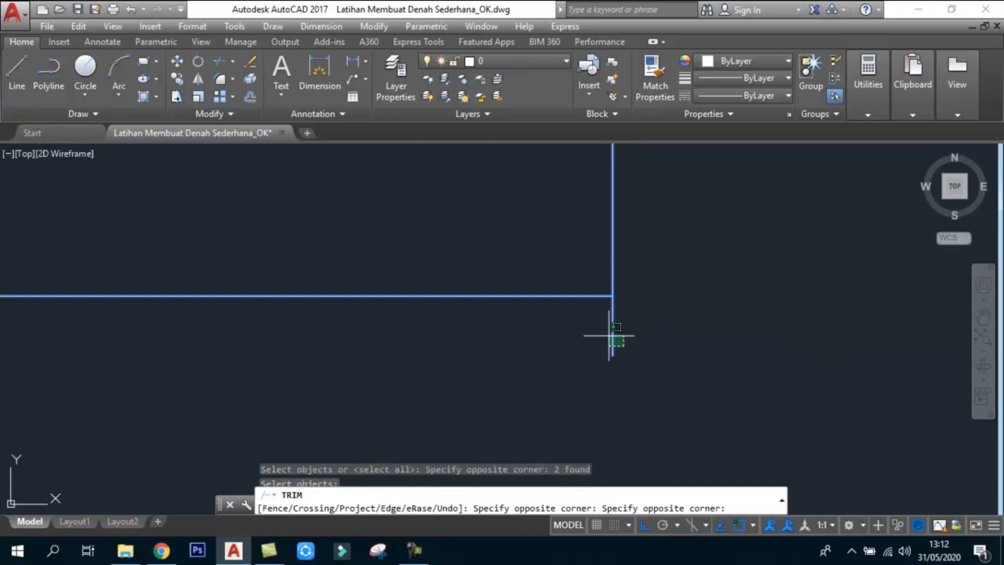
scroll(613, 334, down, 6)
key(Escape)
key(Escape)
- Trim the part of the southern horizontal helper line that extends west of the west wall axis
scroll(517, 340, up, 5)
text(ts o)
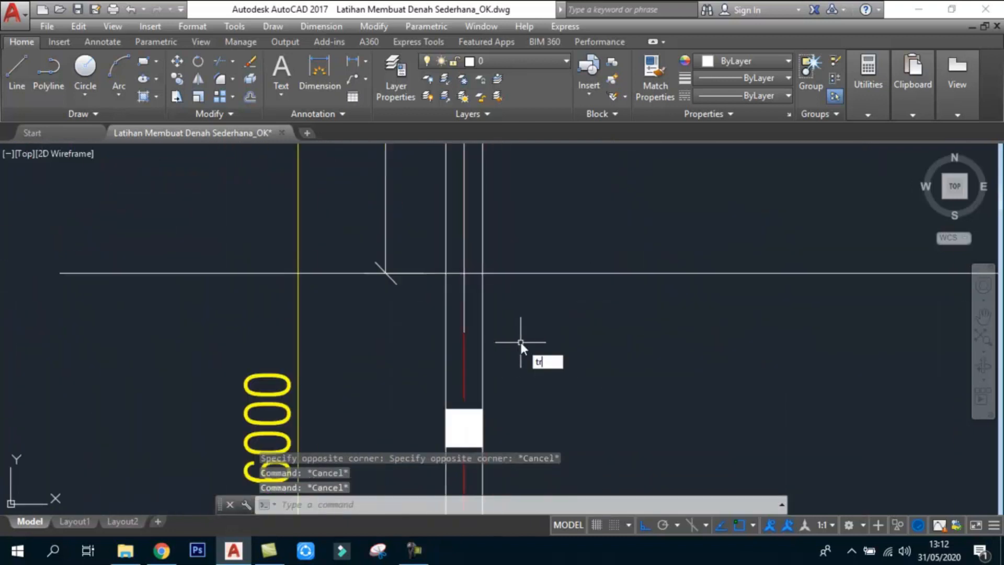
text(r)
key(Return)
click(467, 300)
key(Return)
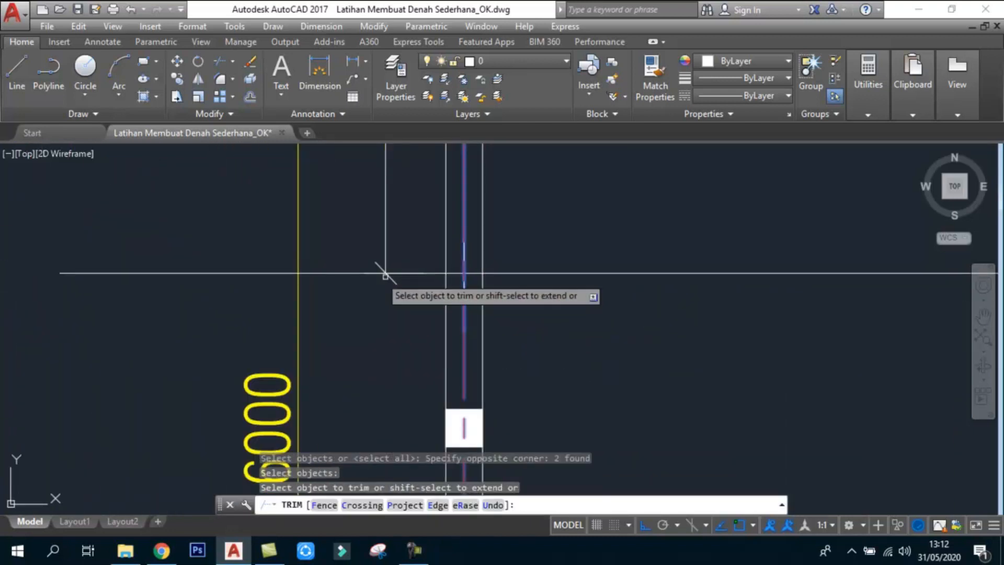
key(Return)
- Erase the two original helper lines lying on the north and west wall axes
scroll(497, 293, down, 4)
scroll(460, 235, up, 4)
scroll(452, 232, down, 3)
click(435, 192)
click(407, 200)
click(383, 244)
key(Delete)
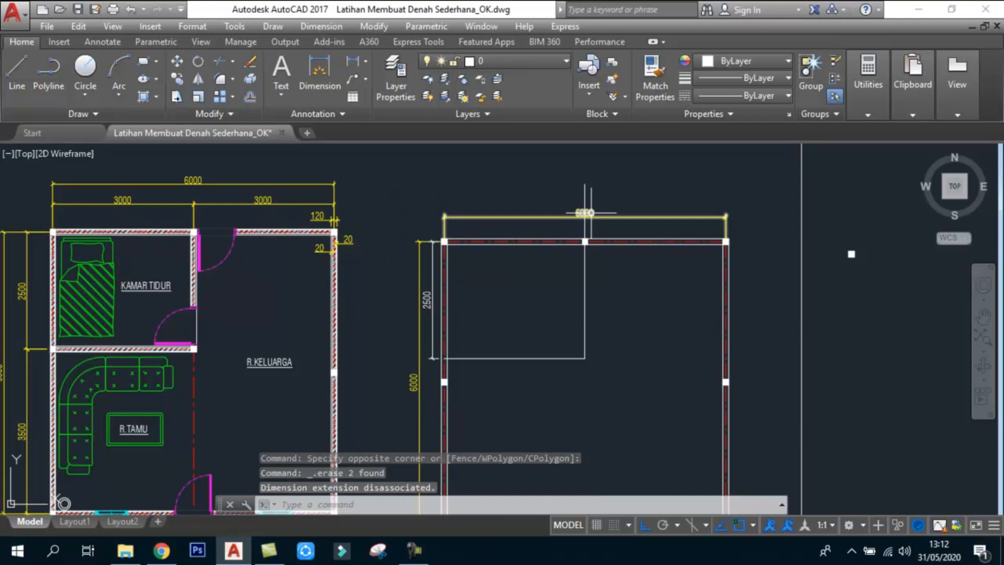
- Shorten the vertical inner wall line by moving its north end down to the middle column on the north wall axis
scroll(585, 212, up, 4)
click(587, 192)
click(541, 177)
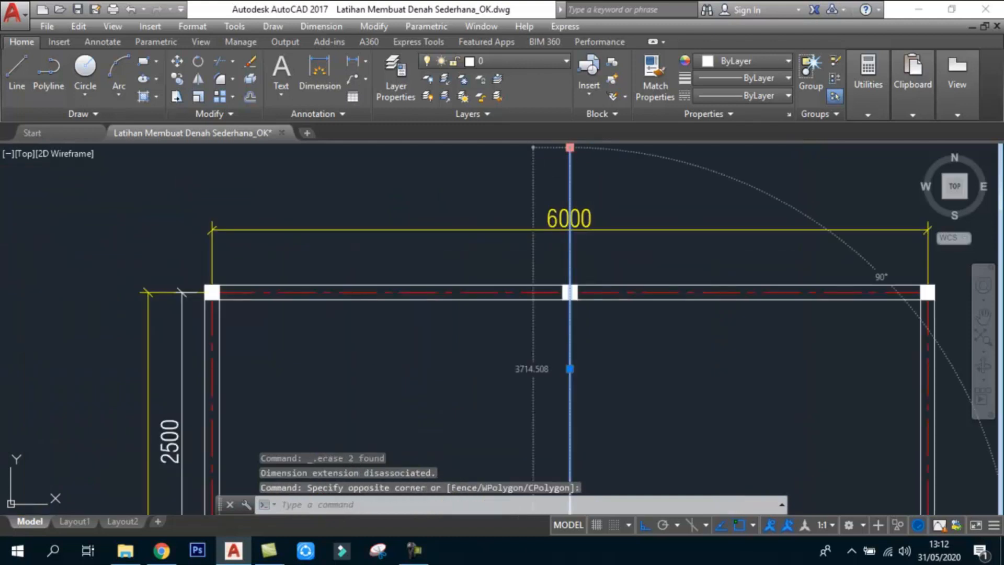
click(570, 147)
scroll(572, 288, up, 2)
scroll(586, 330, down, 5)
key(Escape)
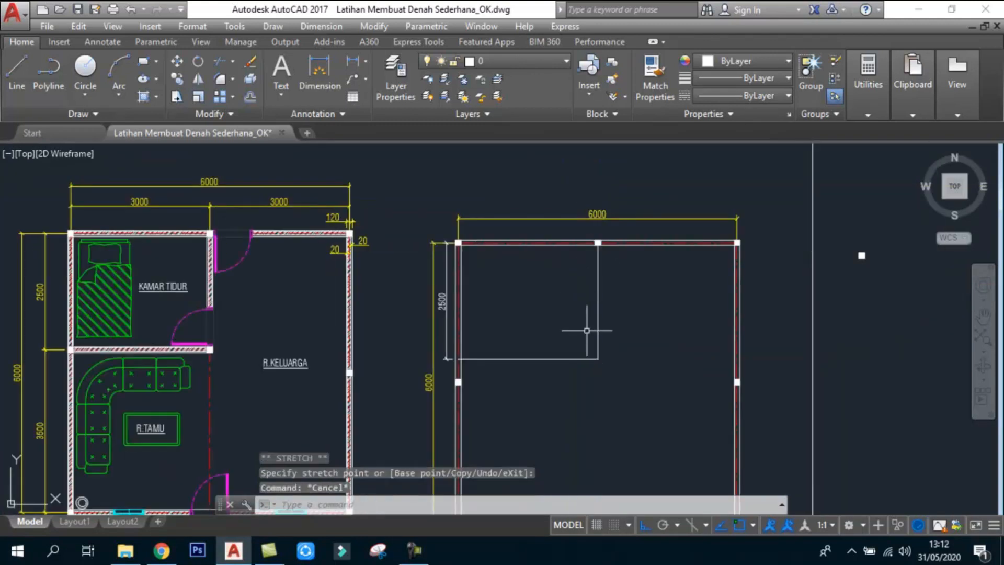
- Match the properties of the red dash-dot north wall axis onto the two bedroom inner wall lines
scroll(578, 322, up, 2)
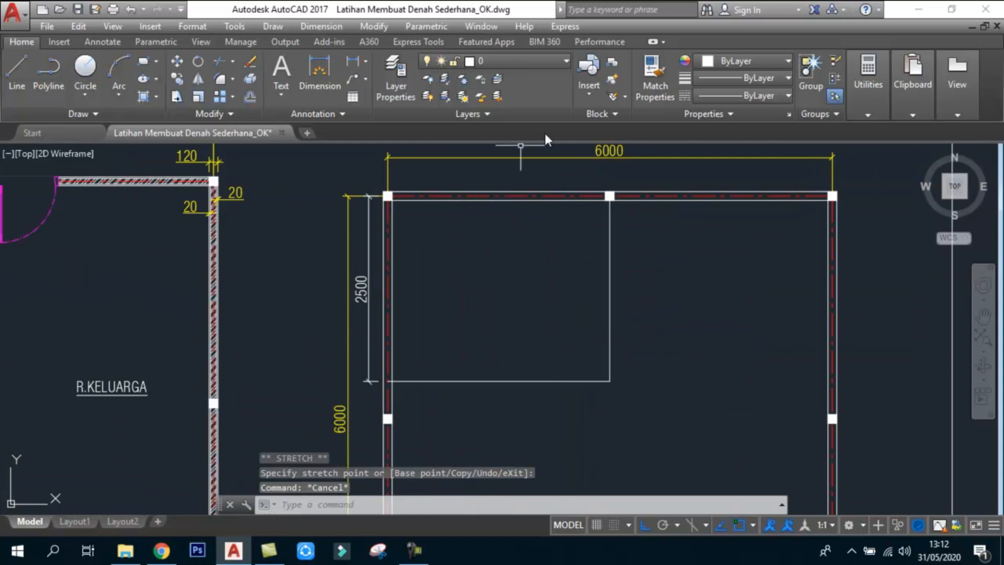
click(651, 80)
scroll(546, 194, up, 4)
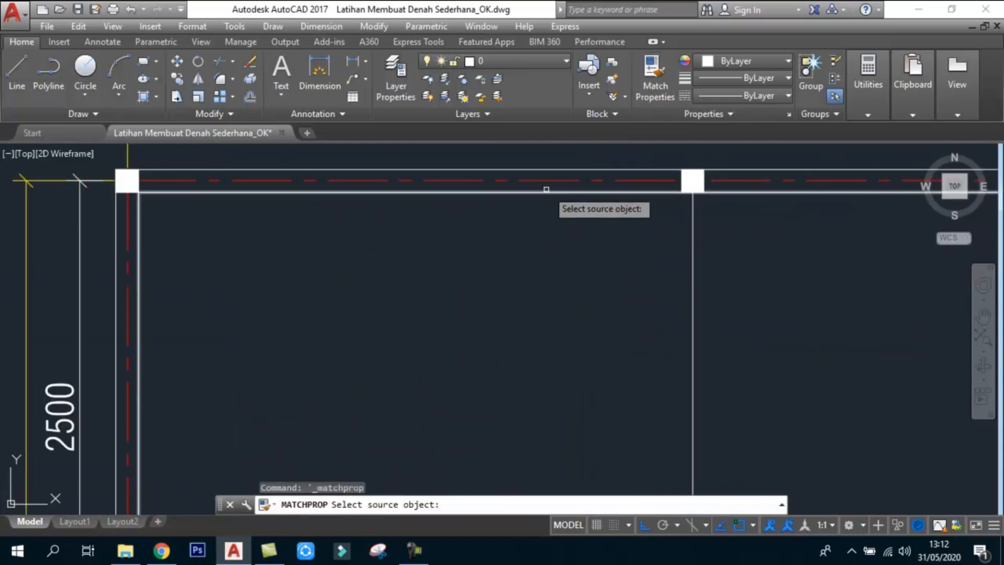
click(544, 180)
scroll(572, 181, down, 4)
click(669, 290)
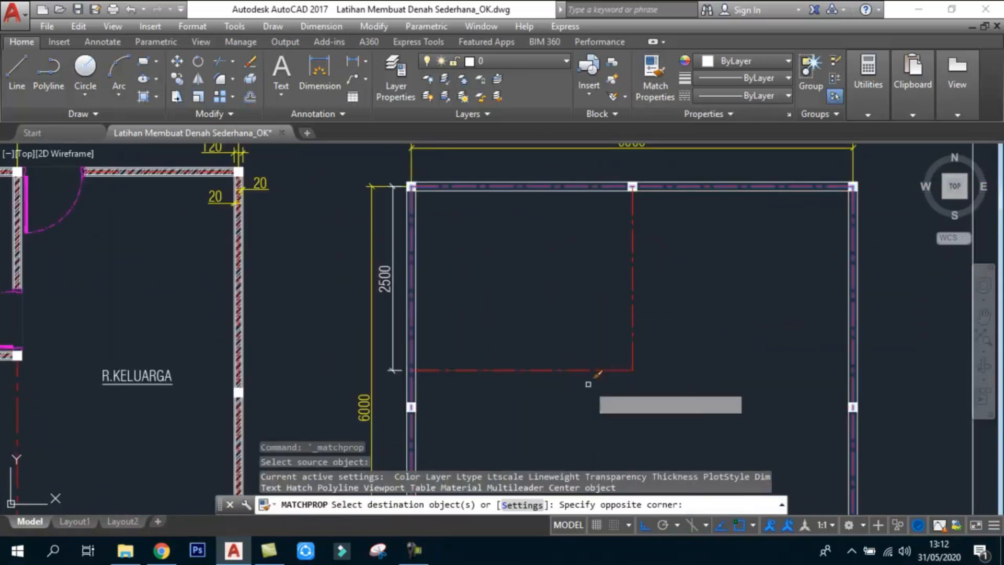
click(590, 381)
scroll(573, 307, down, 3)
key(Escape)
key(Escape)
key(Escape)
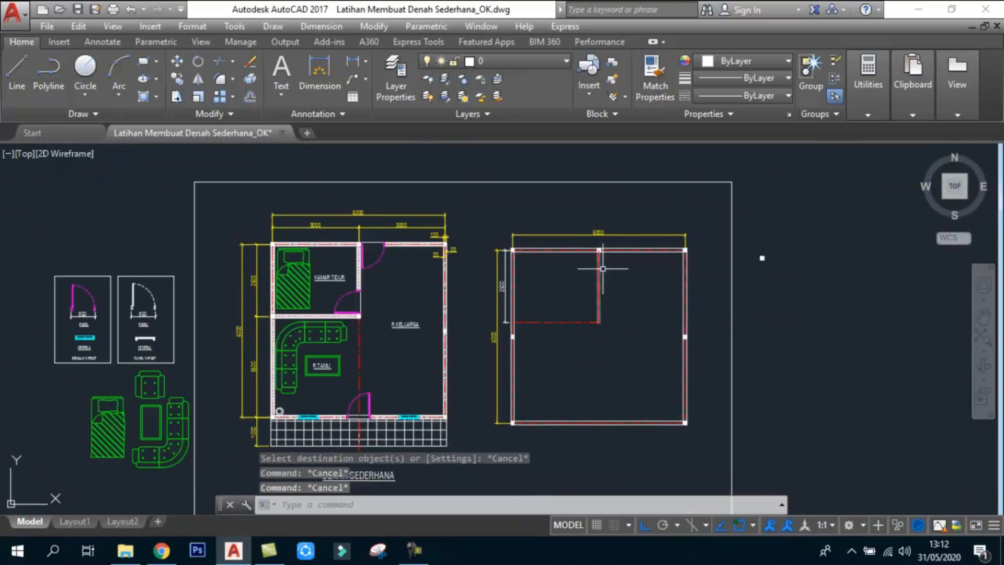
- Offset the horizontal and vertical bedroom wall axes 60 to both sides
scroll(589, 262, up, 1)
middle_drag(589, 263, 523, 235)
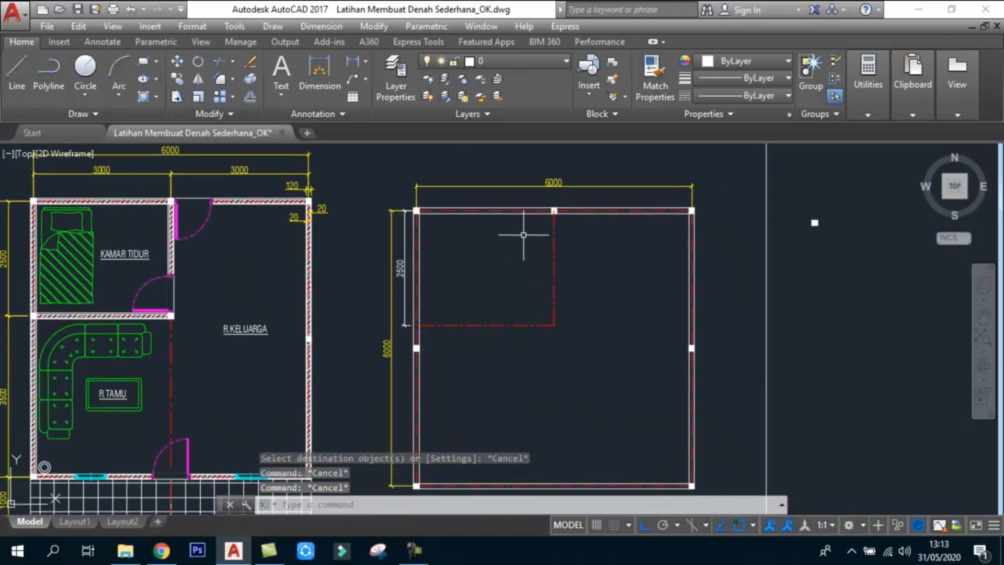
scroll(505, 296, up, 2)
middle_drag(506, 281, 527, 311)
text(o)
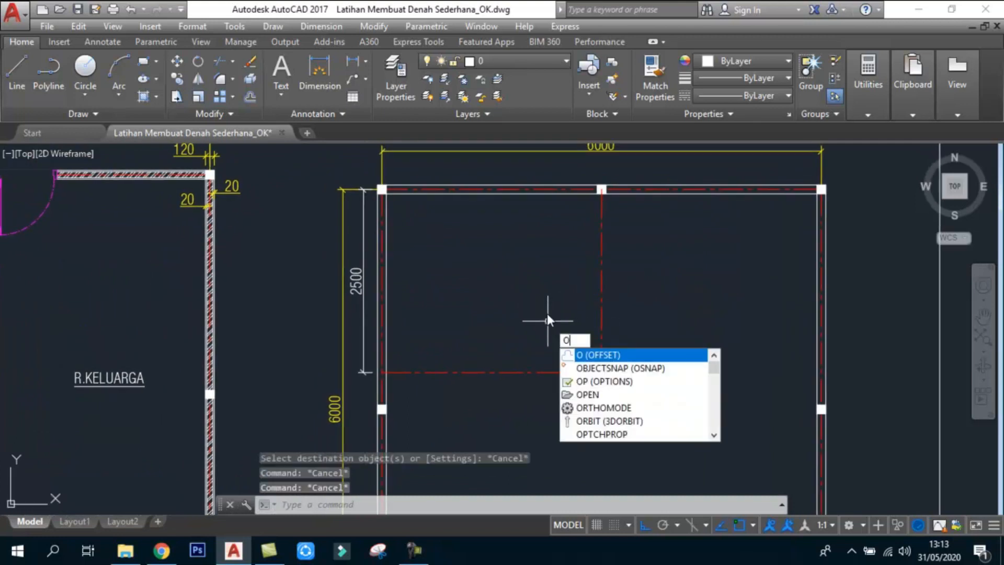
key(Return)
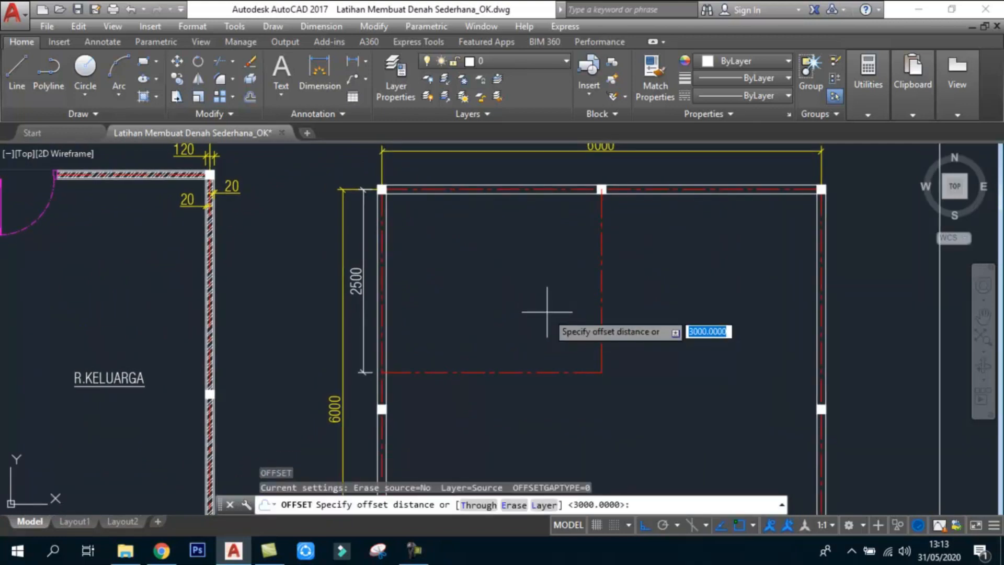
text(60)
key(Return)
scroll(591, 366, up, 4)
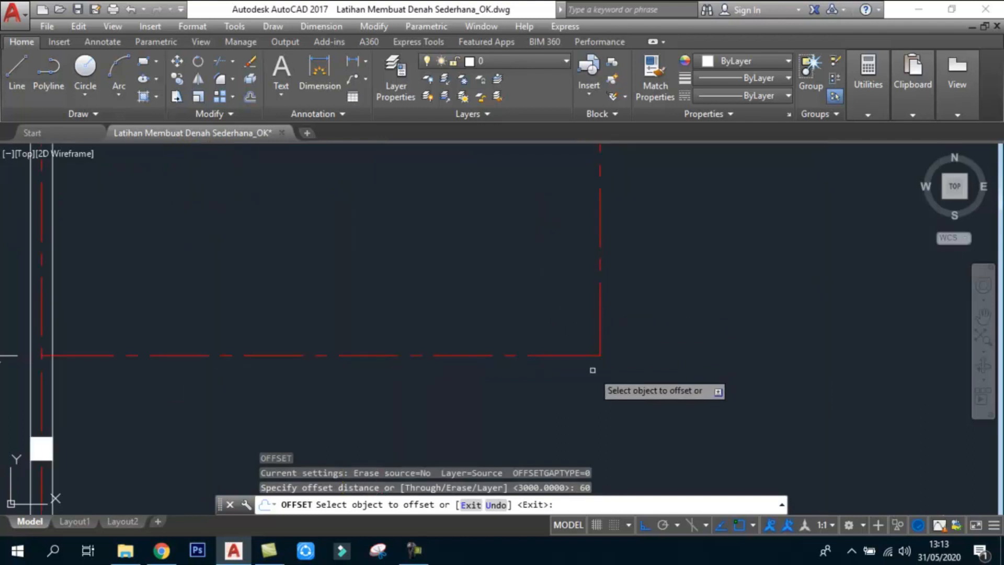
click(589, 355)
click(580, 322)
click(571, 356)
click(570, 393)
click(600, 324)
click(554, 314)
click(602, 318)
click(636, 359)
key(Return)
key(Escape)
key(Escape)
- Fillet the two outer offset lines at the bedroom's southeast corner with radius 0
scroll(605, 366, up, 4)
scroll(605, 366, up, 2)
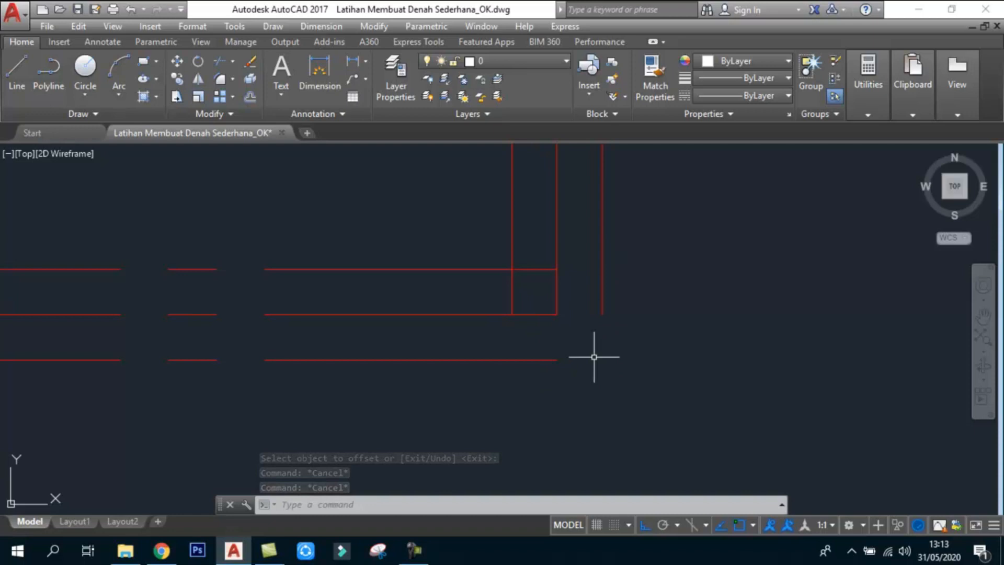
text(f)
key(Return)
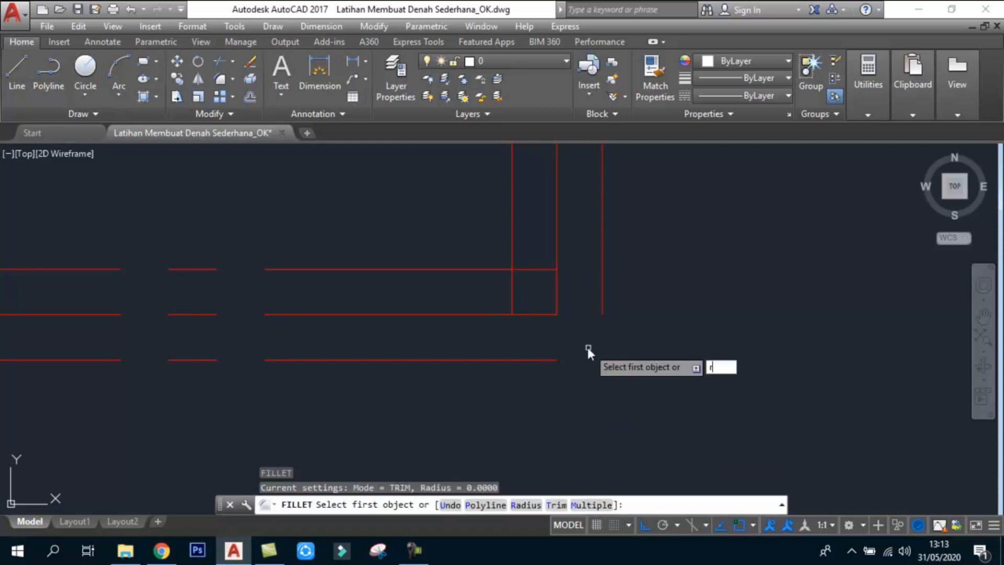
key(Return)
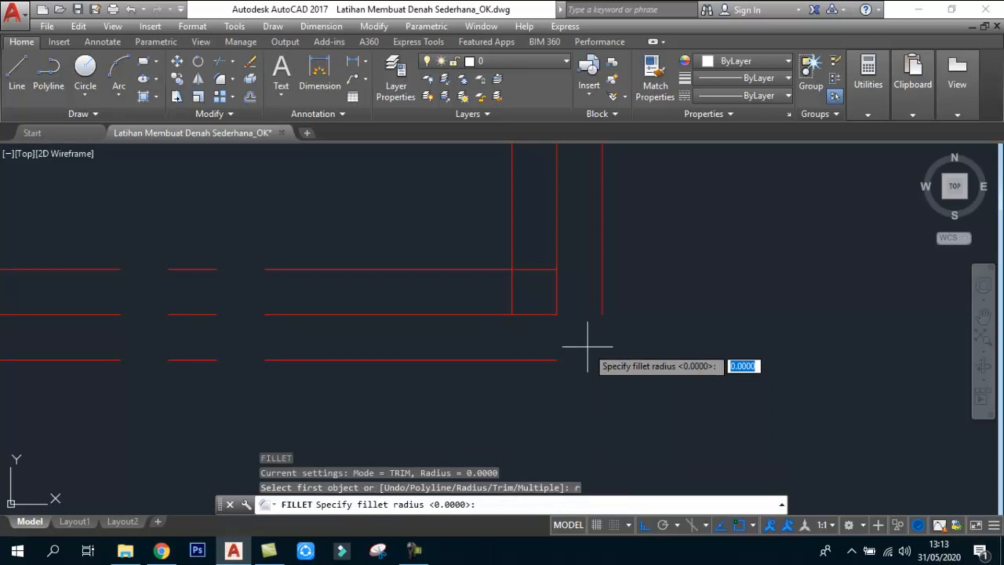
text(0)
key(Return)
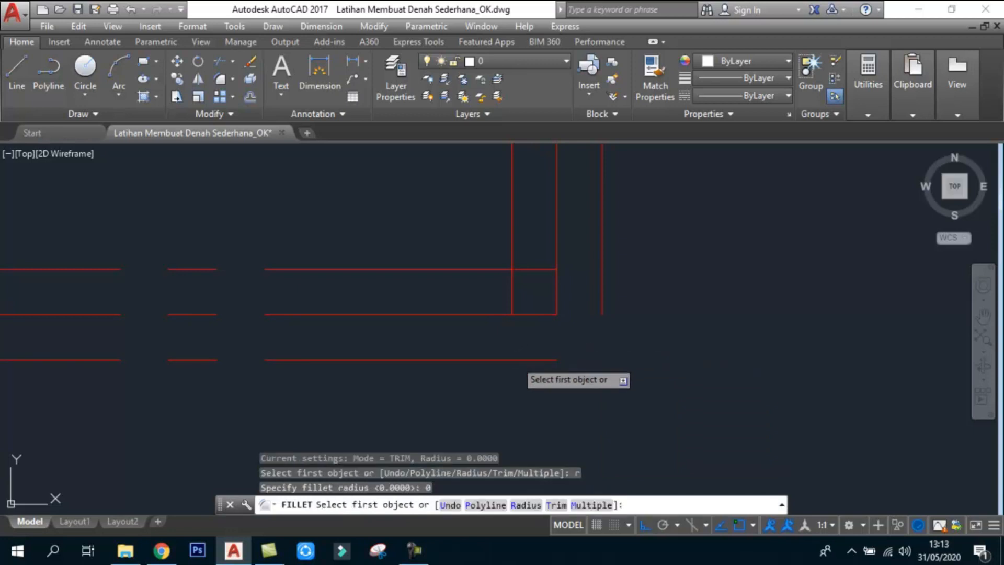
click(516, 360)
click(599, 296)
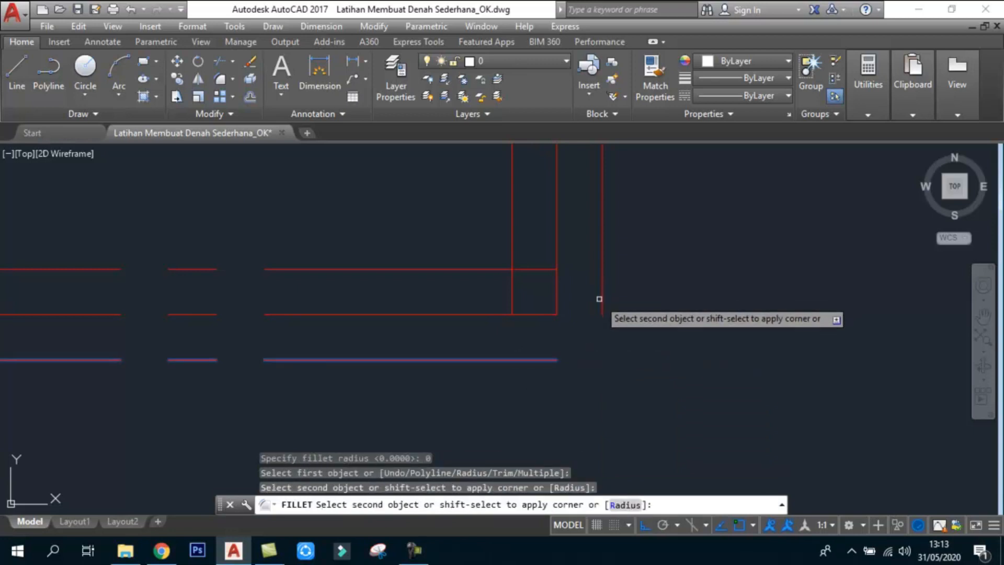
click(601, 296)
key(Return)
key(Escape)
- Trim the overlapping ends of the two inner offset lines at the bedroom's southeast corner
key(Escape)
text(tr)
key(Return)
click(523, 276)
click(490, 244)
key(Return)
click(525, 293)
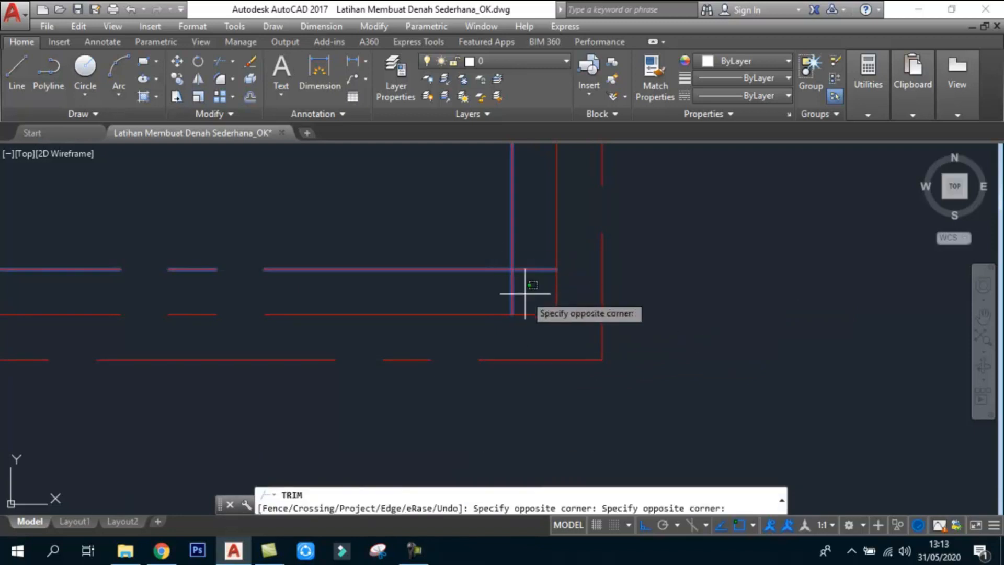
click(506, 278)
click(533, 260)
click(530, 278)
key(Return)
scroll(584, 346, down, 12)
scroll(589, 347, up, 6)
- Match the properties of the white west wall line onto the four offset lines of the bedroom walls
click(657, 82)
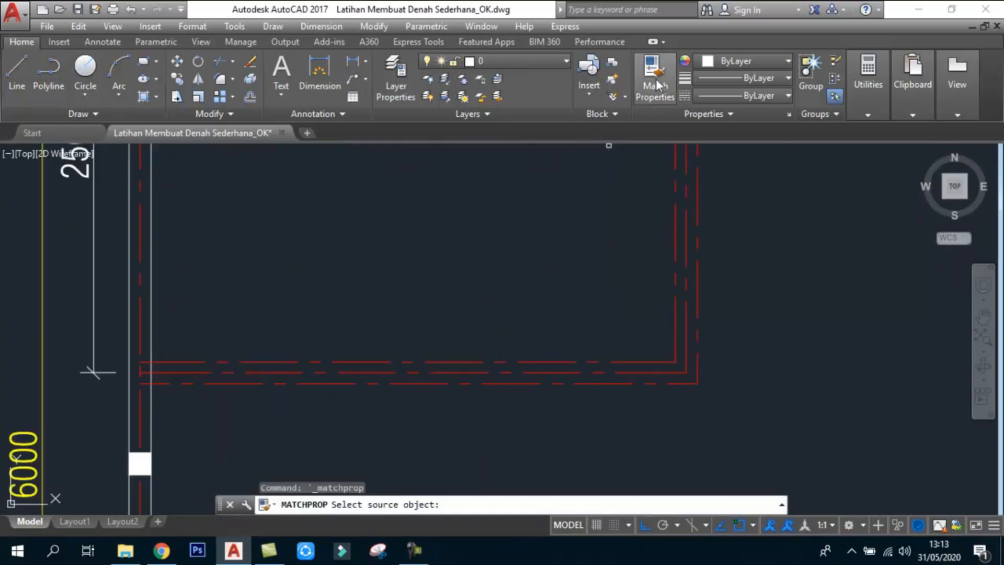
click(152, 408)
click(699, 401)
click(695, 376)
scroll(688, 368, up, 4)
click(670, 358)
click(637, 327)
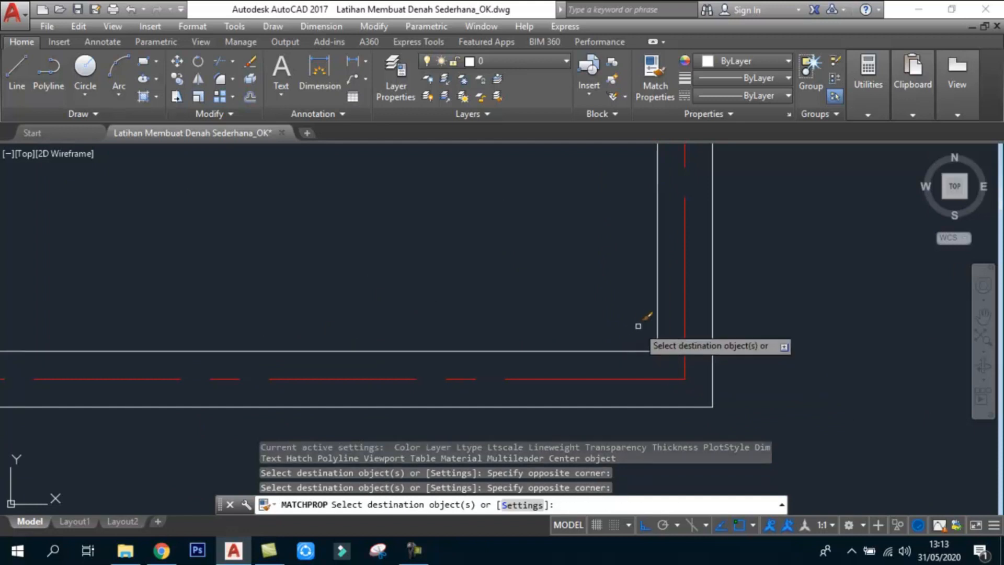
key(Return)
scroll(754, 390, down, 6)
key(Escape)
scroll(426, 383, up, 5)
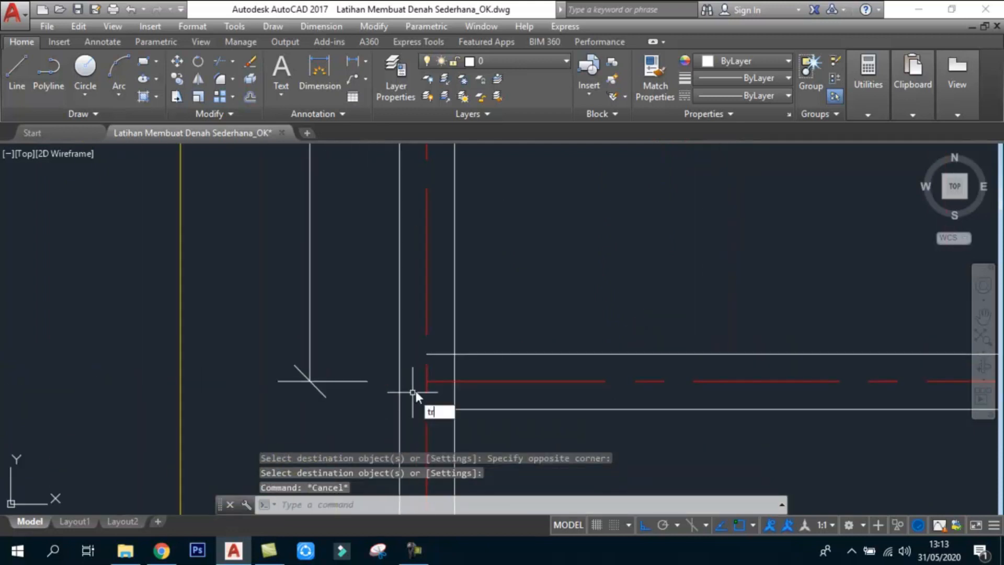
- Trim the ends of the bedroom's two horizontal wall lines back to the inner face of the west wall
key(Return)
click(459, 369)
click(447, 361)
key(Return)
click(444, 355)
click(441, 411)
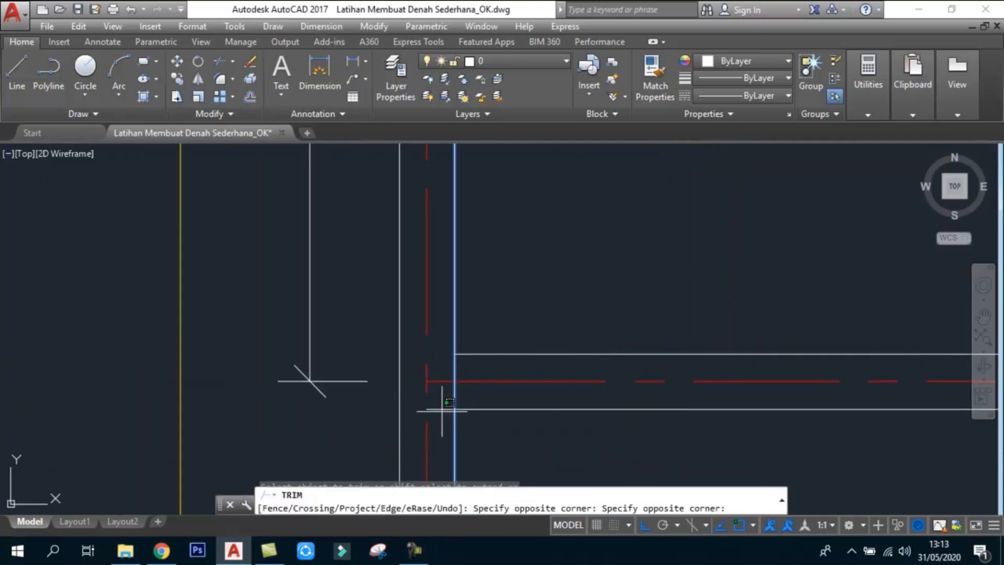
click(440, 400)
scroll(441, 366, down, 5)
key(Escape)
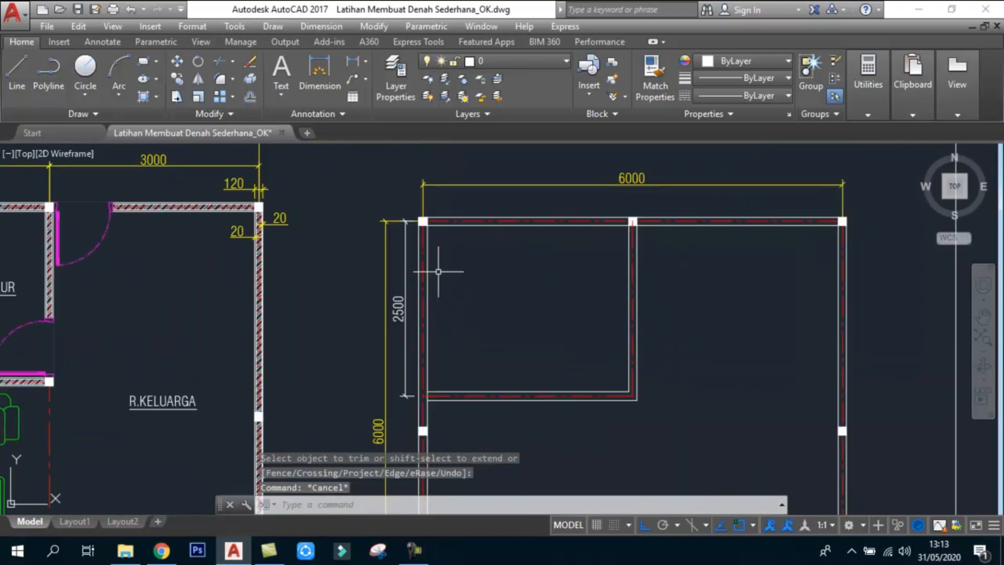
- Match the properties of the yellow vertical 6000 dimension onto the bedroom's 2500 dimension
click(663, 83)
click(393, 222)
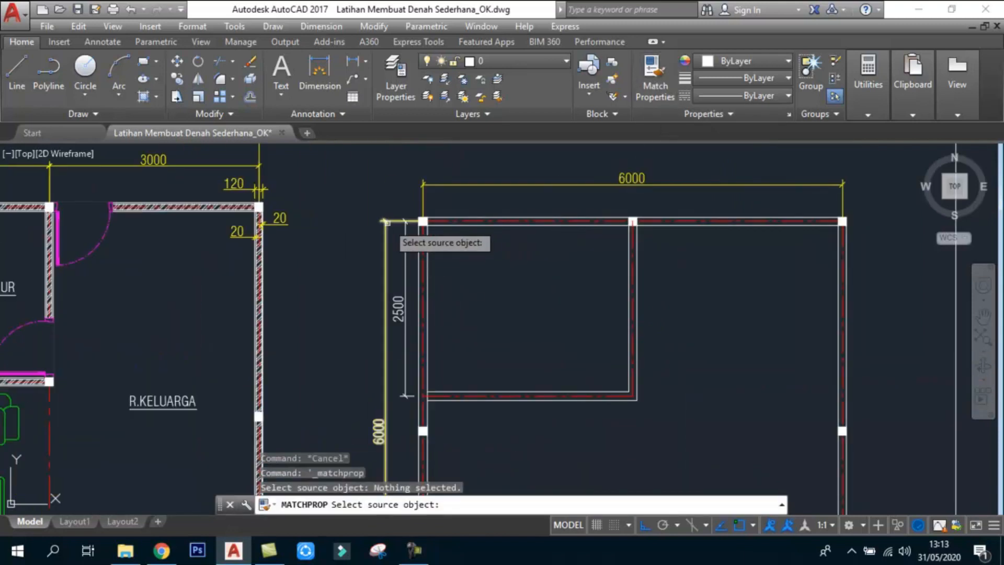
key(Escape)
key(Return)
click(385, 222)
click(405, 225)
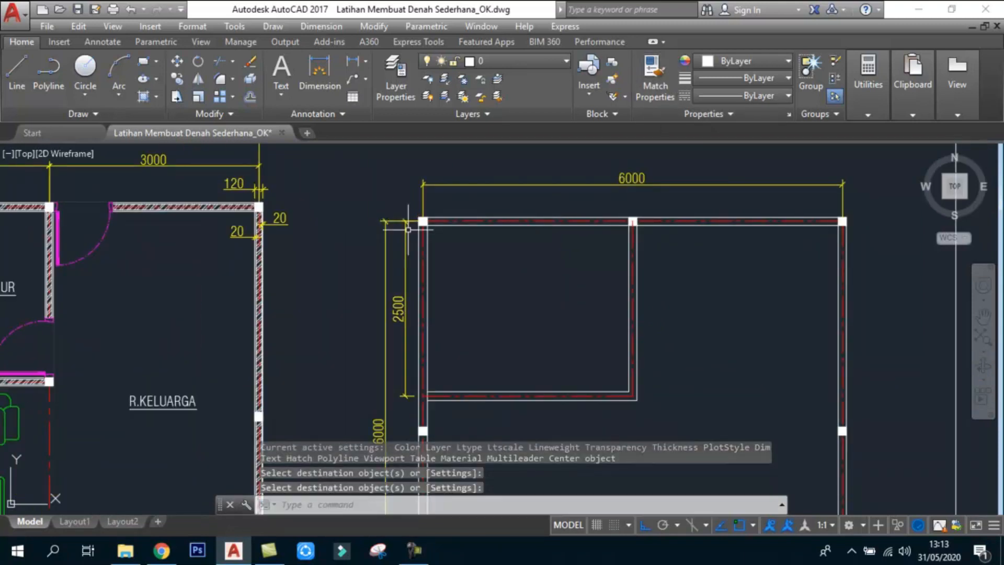
key(Return)
- Offset the outer and inner outlines of the exterior walls 20 toward the wall axis
scroll(518, 253, down, 2)
scroll(612, 256, down, 4)
scroll(554, 289, up, 4)
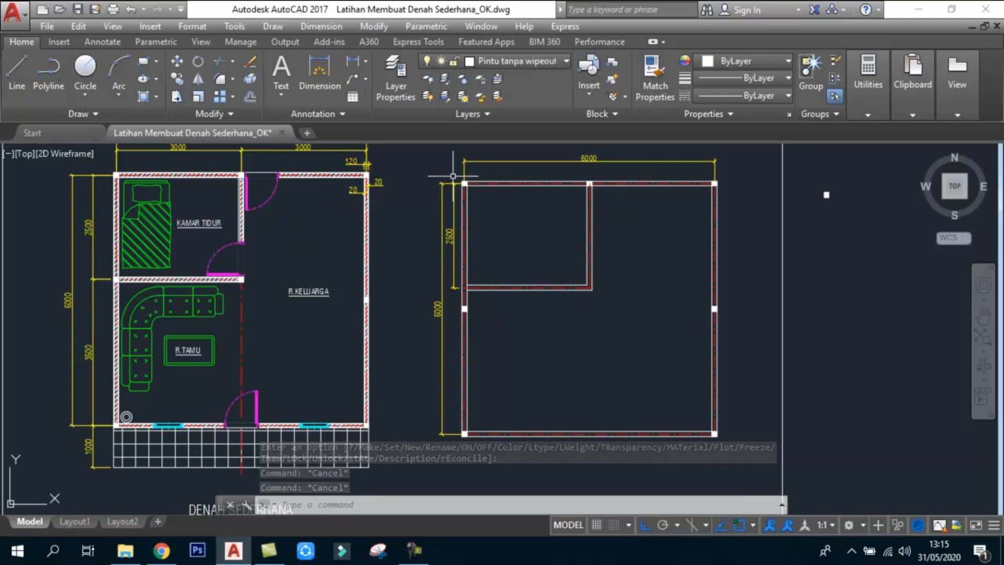
scroll(367, 180, up, 6)
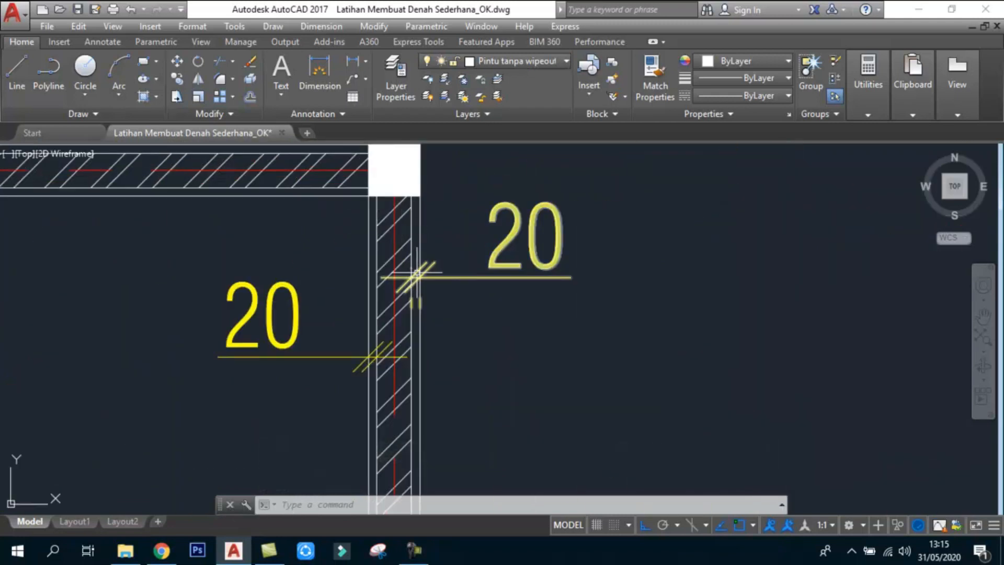
scroll(415, 272, down, 8)
scroll(336, 281, up, 6)
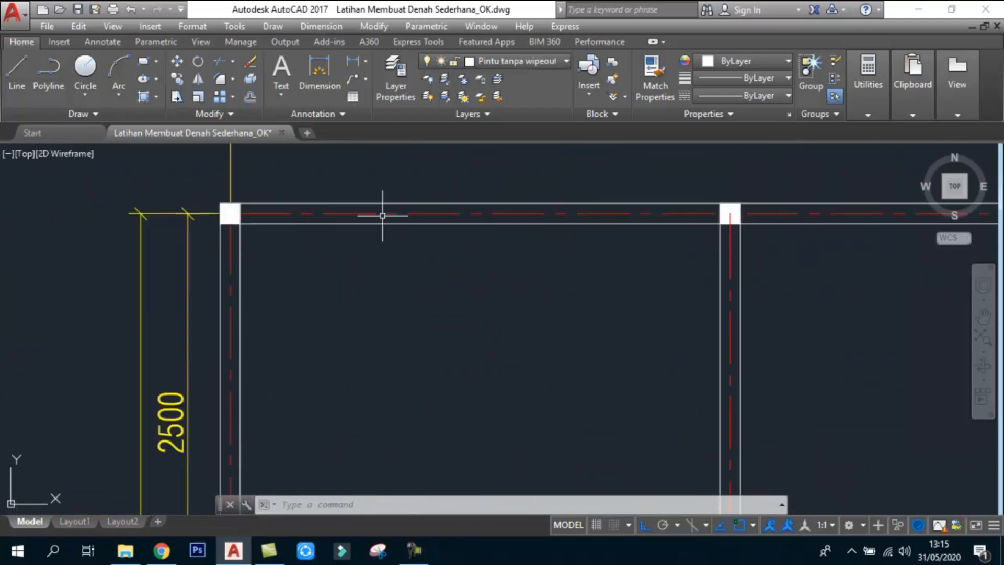
key(Return)
text(20)
key(Return)
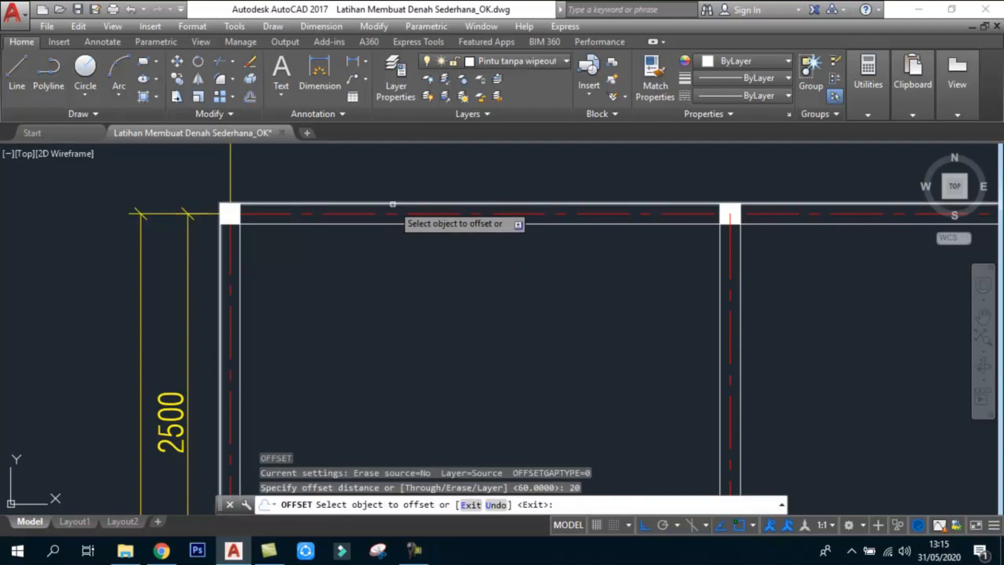
click(393, 203)
click(382, 254)
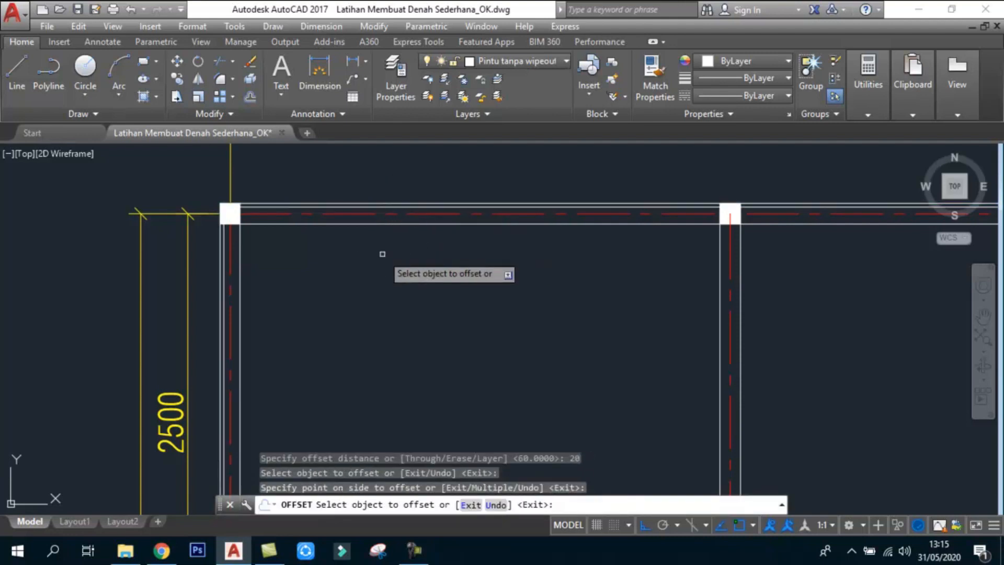
click(357, 227)
click(359, 186)
- Offset the two horizontal lines of the bedroom's south wall 20 toward the wall axis
scroll(719, 269, down, 2)
middle_drag(716, 263, 673, 115)
scroll(687, 359, up, 6)
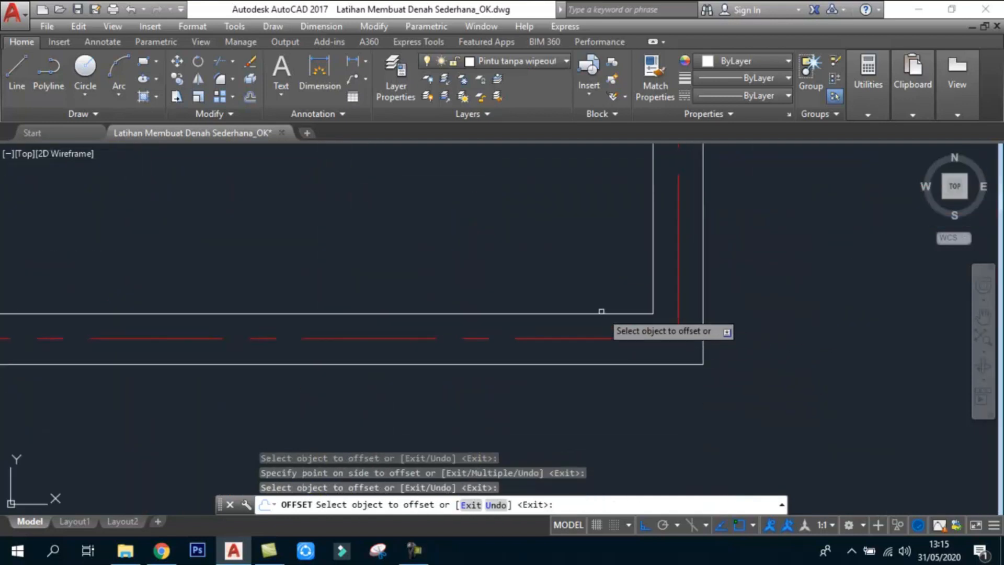
click(605, 314)
click(611, 358)
click(611, 363)
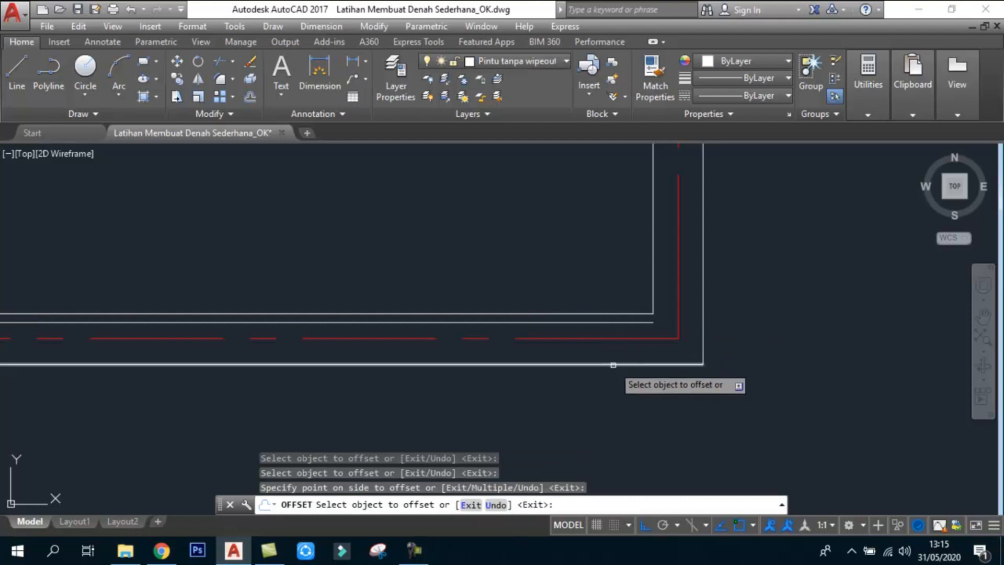
click(642, 348)
- Offset the two vertical lines of the bedroom's east wall 20 toward the wall axis
scroll(710, 324, up, 2)
click(698, 312)
click(684, 309)
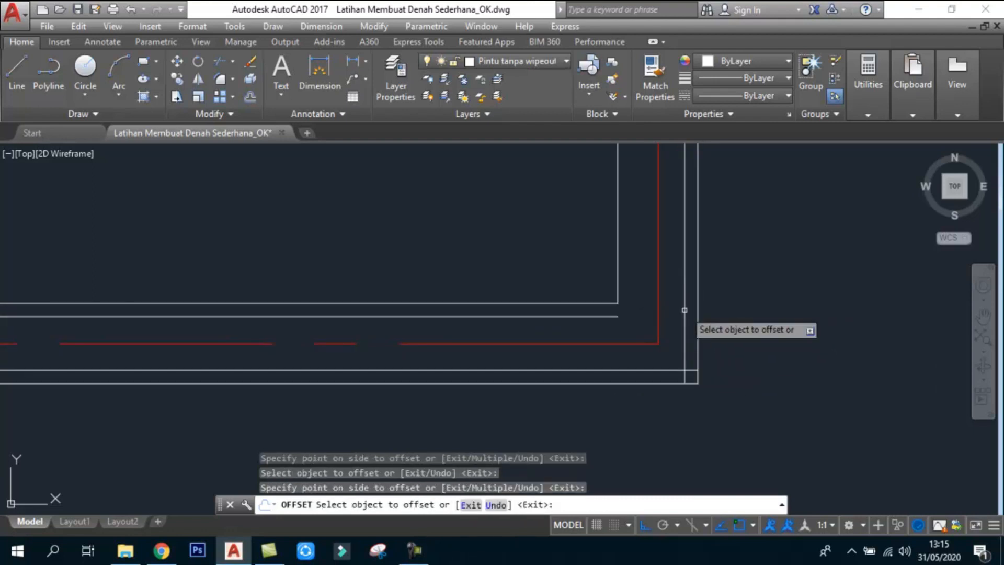
click(618, 302)
click(650, 299)
key(Escape)
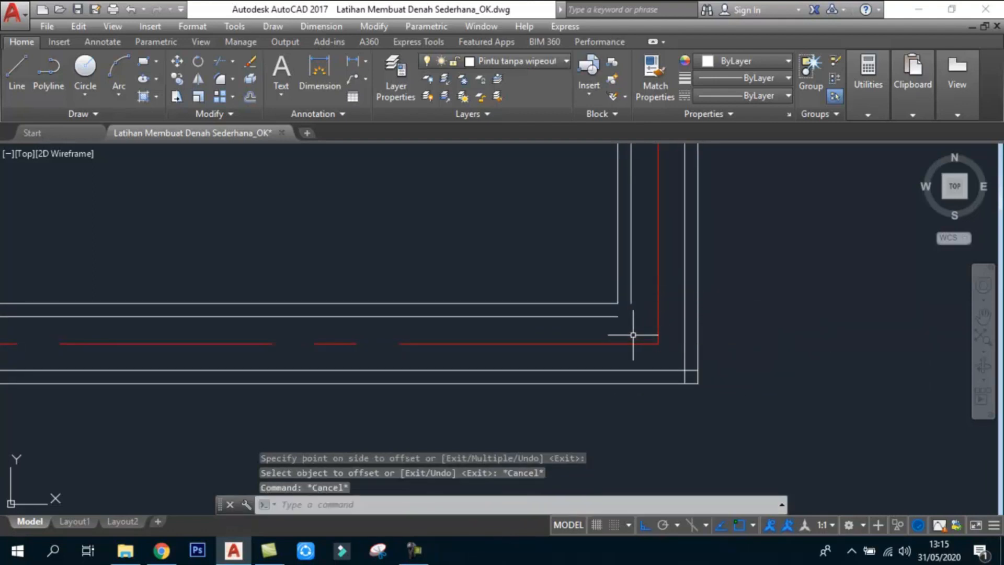
- Stretch the ends of the two new room-side offset lines until they meet at the bedroom's southeast corner
scroll(632, 336, up, 3)
click(607, 312)
click(591, 297)
click(596, 302)
key(Escape)
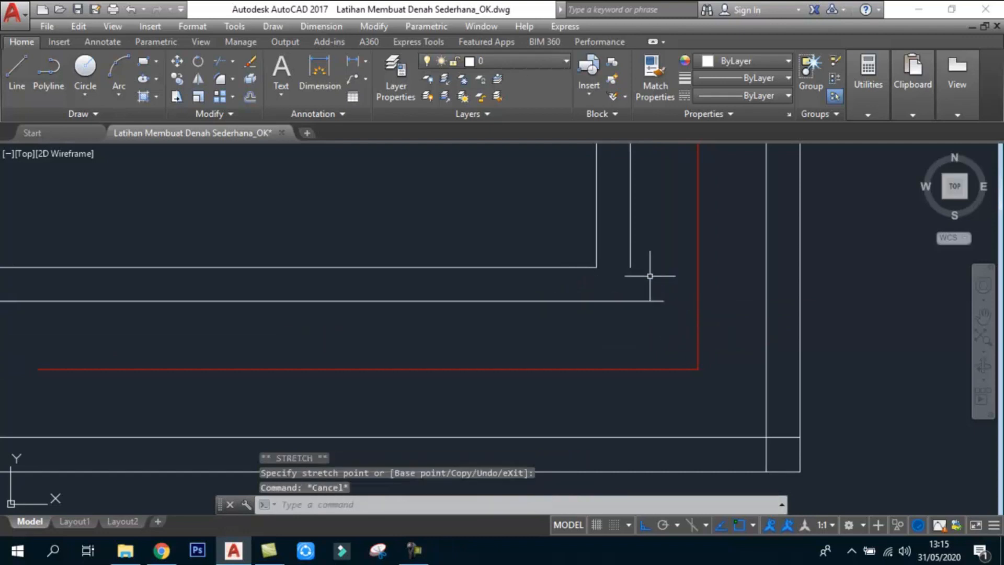
click(650, 274)
click(626, 244)
click(630, 267)
click(630, 301)
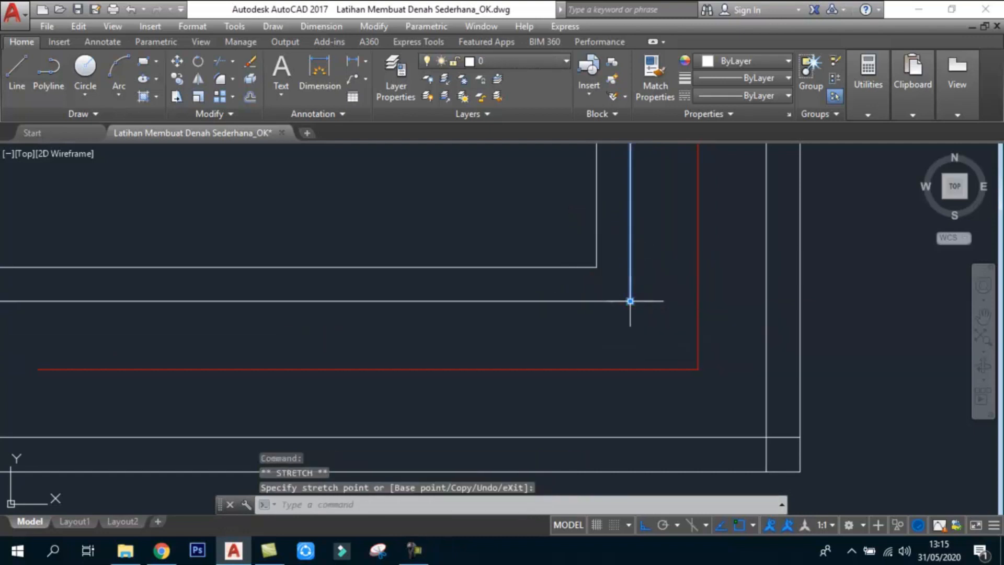
key(Escape)
- Trim the horizontal room-side offset line where it overshoots the vertical one at the bedroom's southeast corner
text(tr)
key(Return)
click(630, 284)
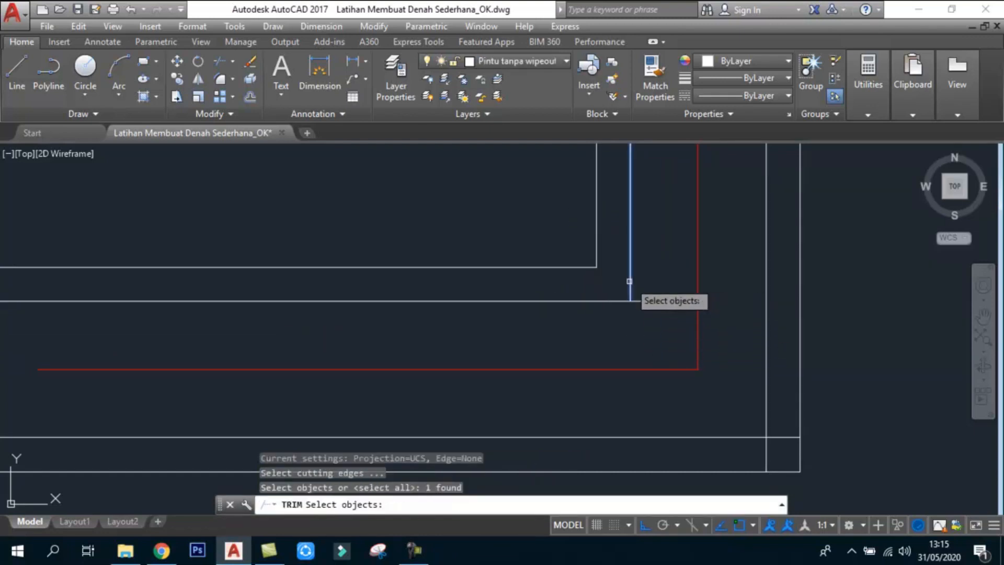
key(Return)
key(Return)
scroll(609, 341, down, 8)
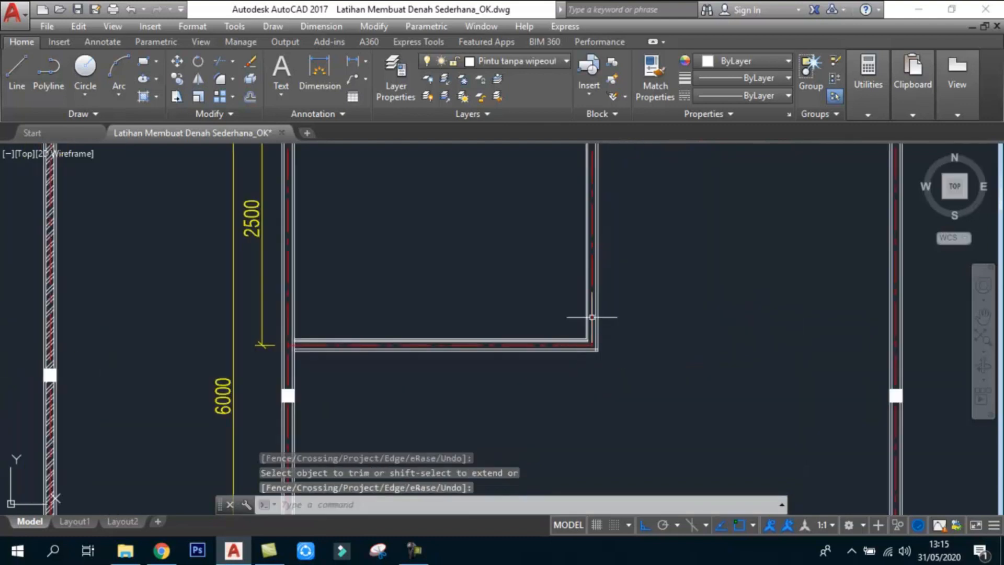
- Try to trim the crossing outer offset lines at the bedroom's southeast corner
scroll(600, 327, up, 4)
scroll(600, 308, up, 5)
text(tr)
key(Return)
key(Return)
click(551, 178)
click(531, 163)
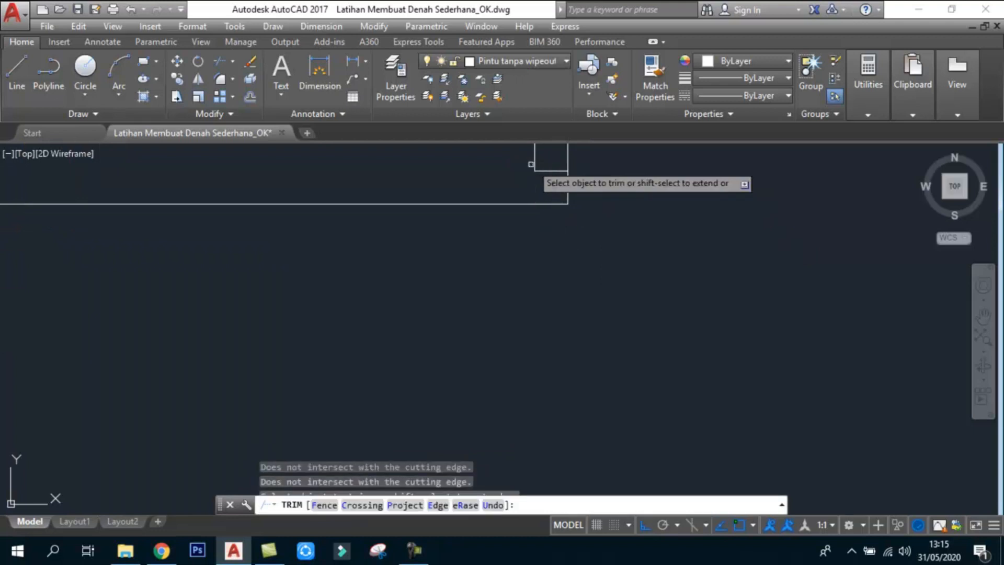
key(Return)
key(Escape)
key(Escape)
key(Return)
key(Escape)
key(Escape)
- Undo the last trim of the outer offset lines at the bedroom corner
text(u)
key(Return)
key(Escape)
middle_drag(546, 177, 569, 298)
text(u)
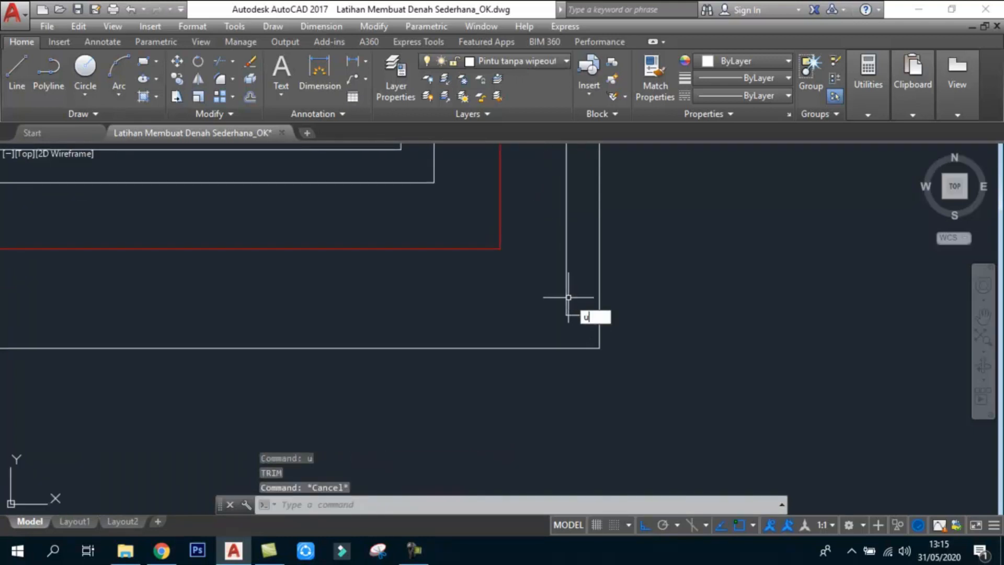
key(Return)
- Trim the two outer offset lines' stubs beyond their crossing at the bedroom's southeast corner
scroll(565, 278, up, 3)
text(tr)
click(584, 338)
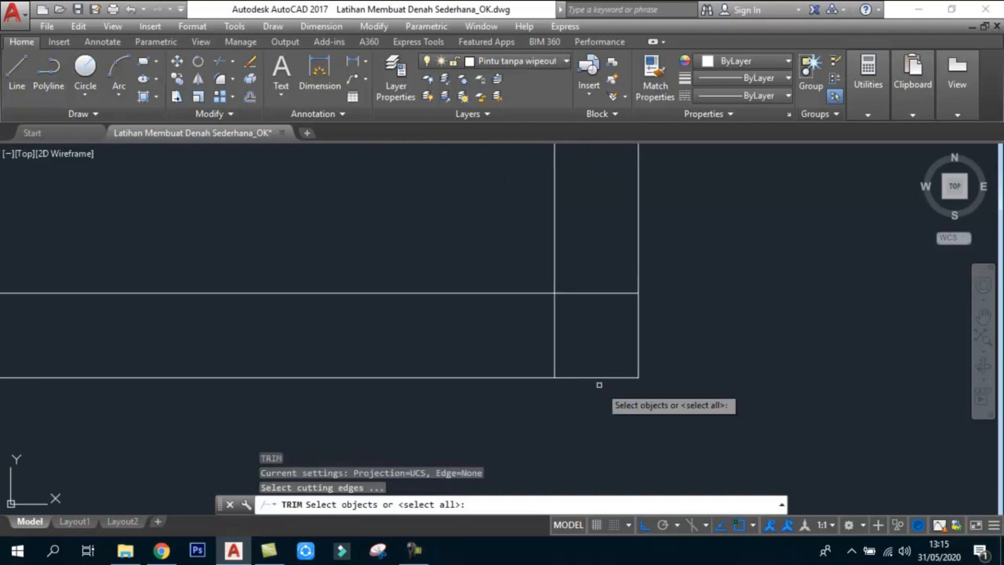
click(541, 282)
key(Return)
click(572, 341)
click(529, 323)
click(599, 315)
click(584, 263)
key(Return)
scroll(577, 280, down, 6)
middle_drag(524, 255, 538, 255)
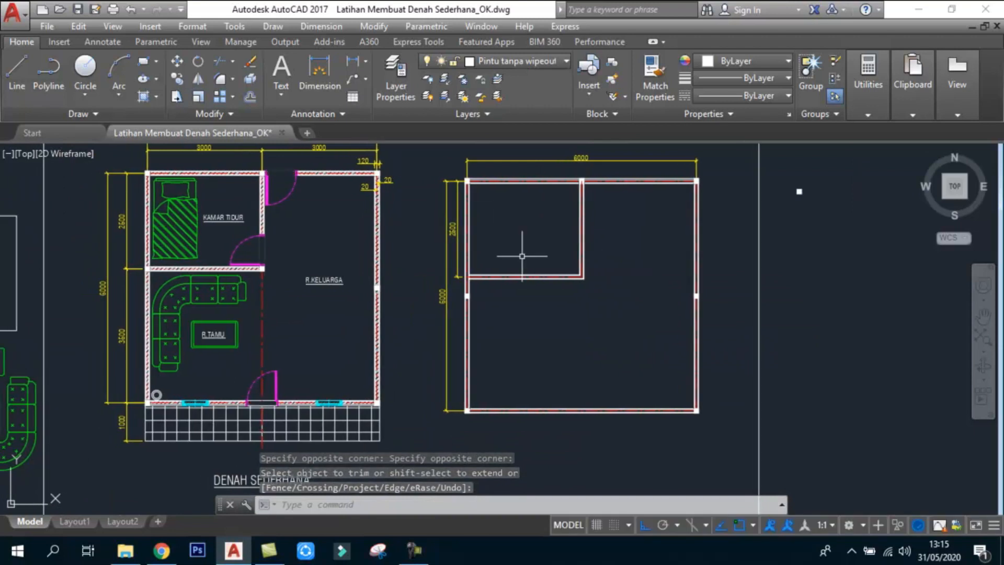
- Set layer 0 as the current layer
scroll(482, 167, up, 5)
scroll(497, 222, down, 5)
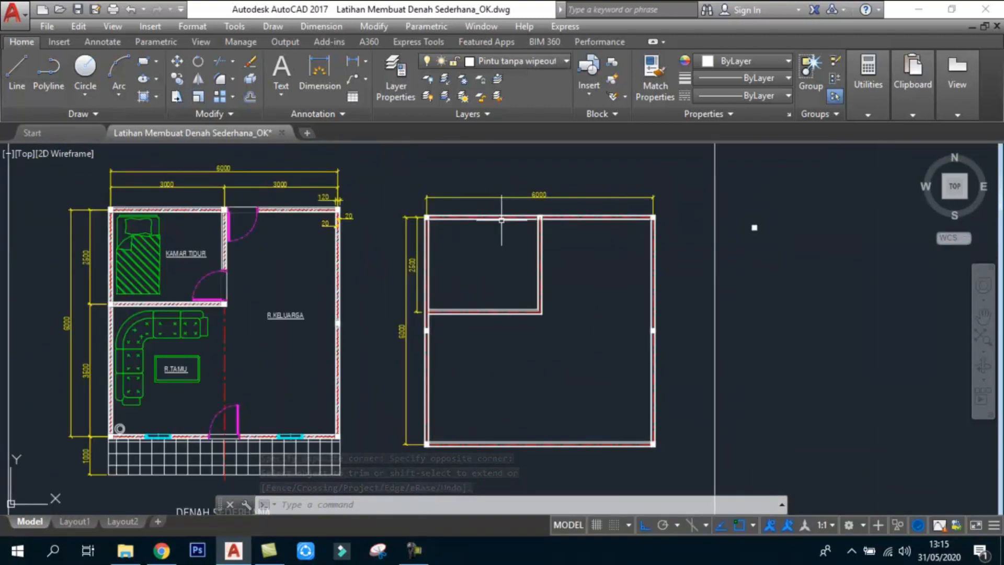
scroll(491, 217, up, 4)
scroll(575, 222, down, 2)
key(Escape)
key(Escape)
scroll(507, 73, up, 3)
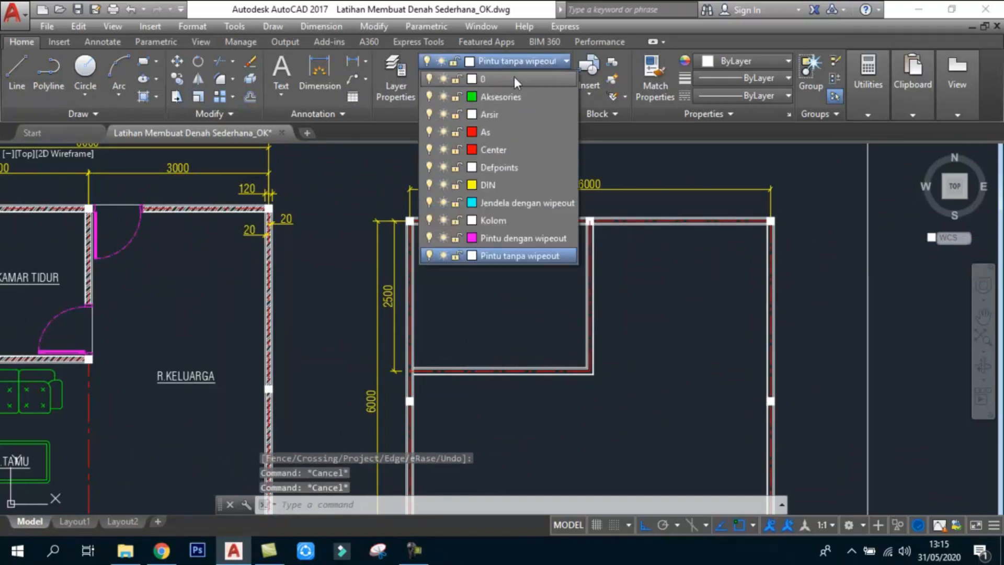
click(513, 77)
key(Escape)
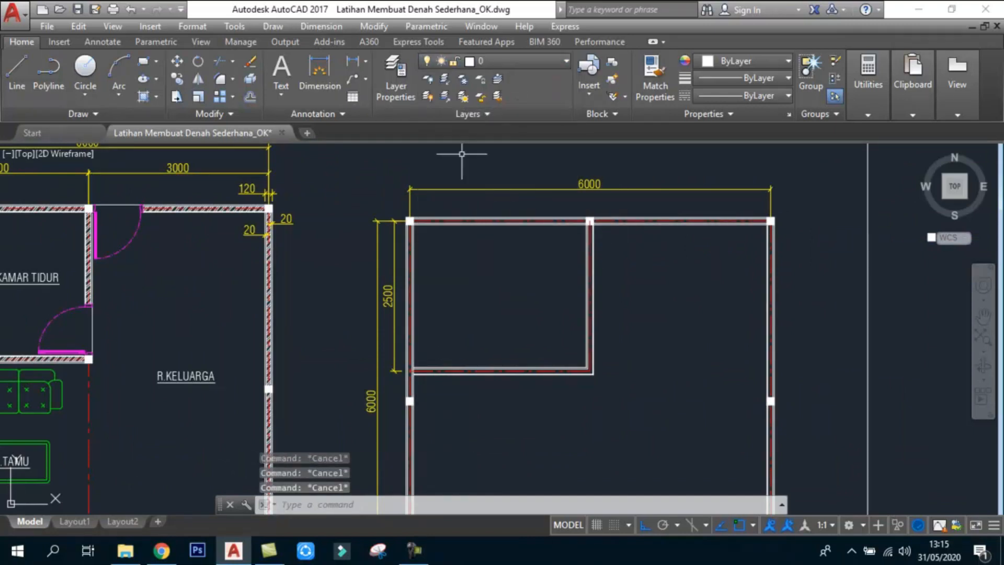
- Set Arsir as the current layer
scroll(460, 183, up, 3)
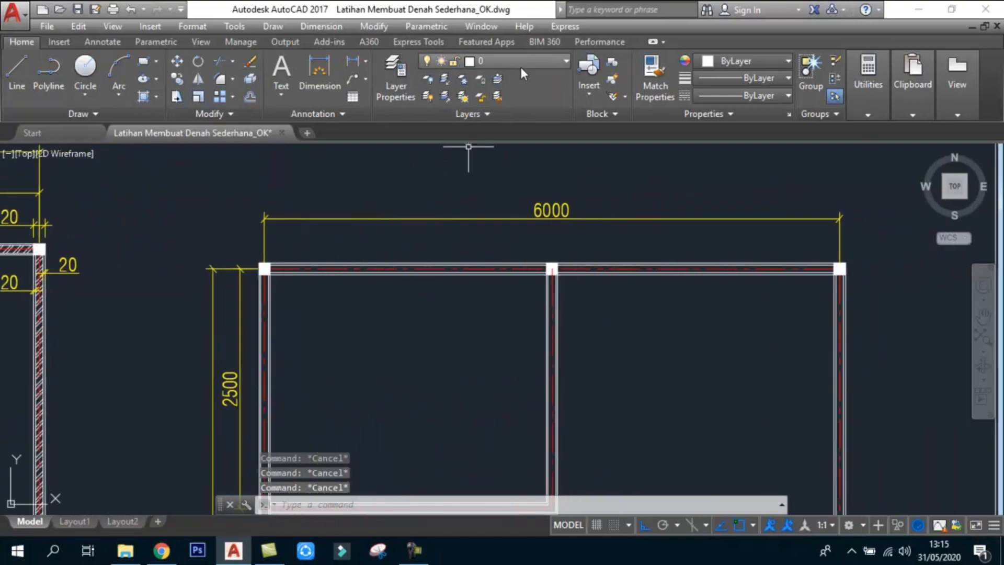
click(529, 63)
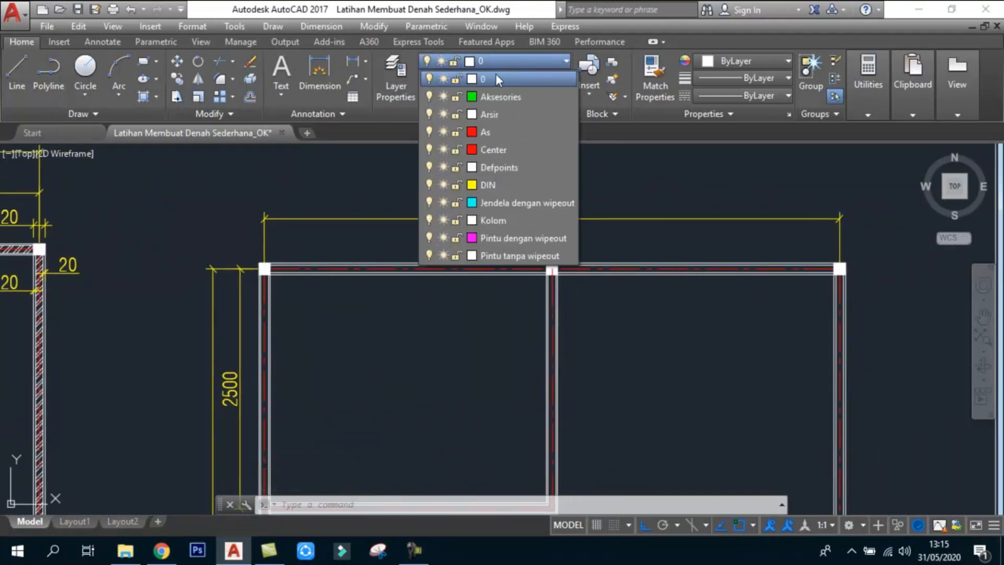
click(519, 115)
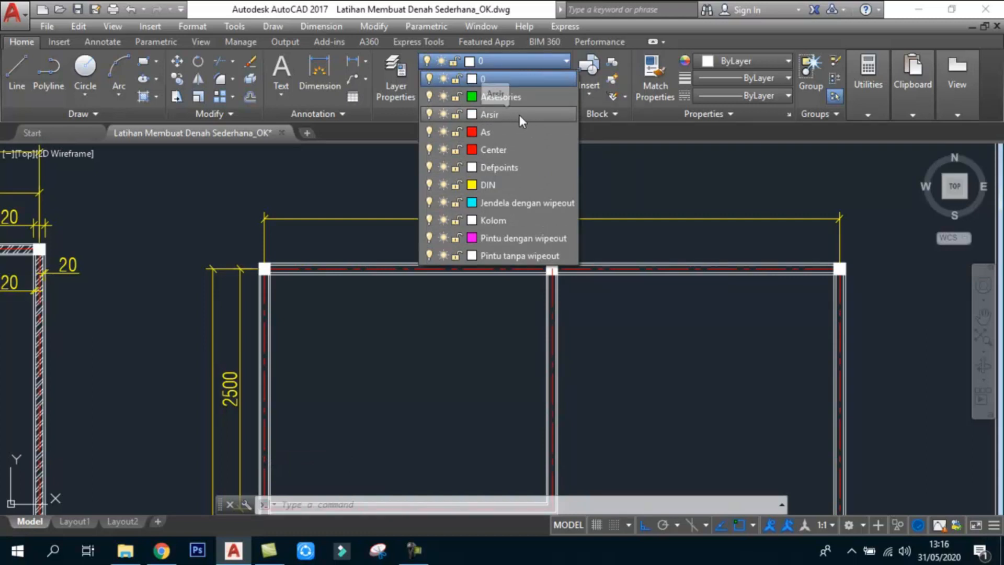
key(Escape)
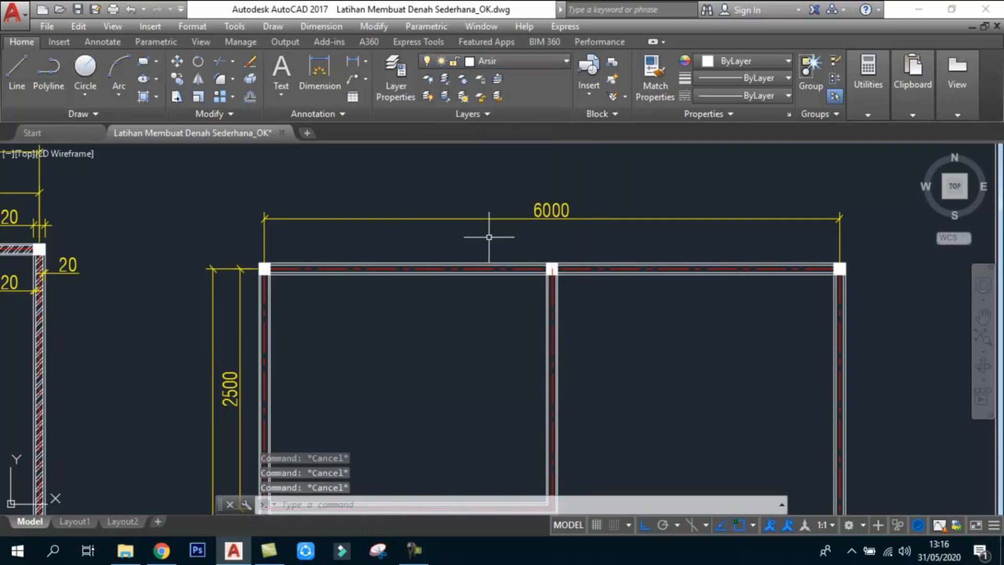
- Turn off the Center layer to hide the red wall axes
scroll(514, 237, up, 3)
click(524, 63)
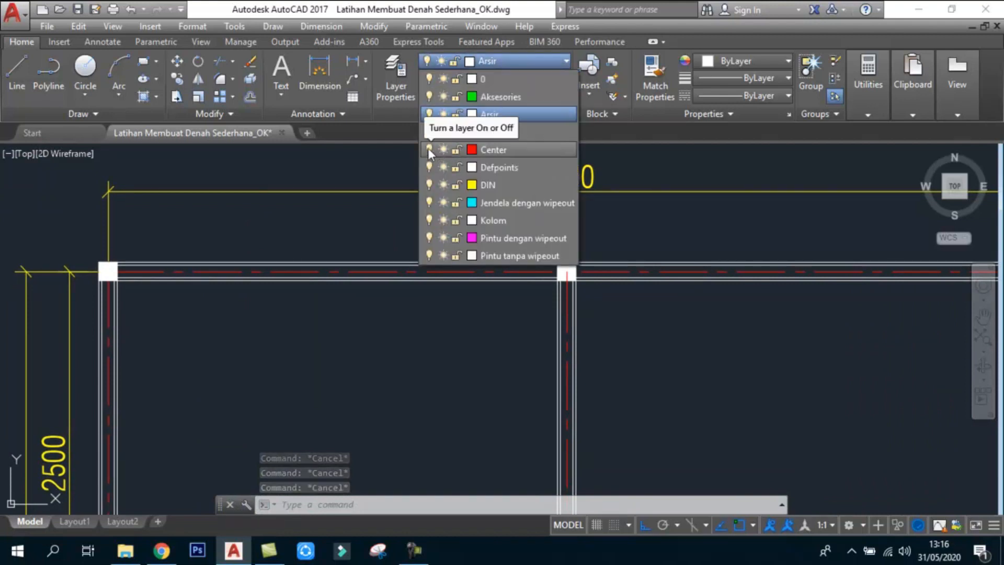
key(Escape)
scroll(116, 278, up, 2)
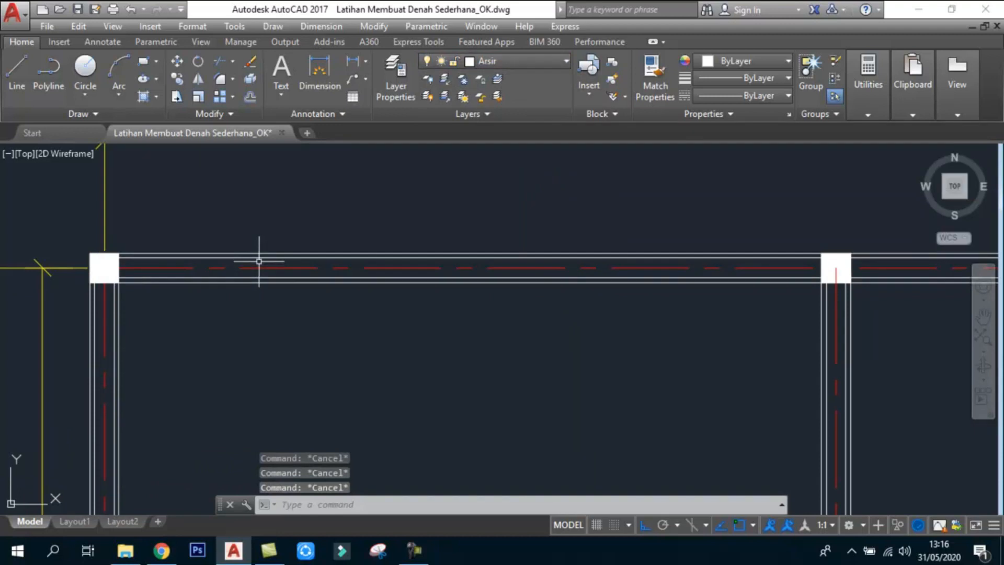
click(519, 65)
click(429, 150)
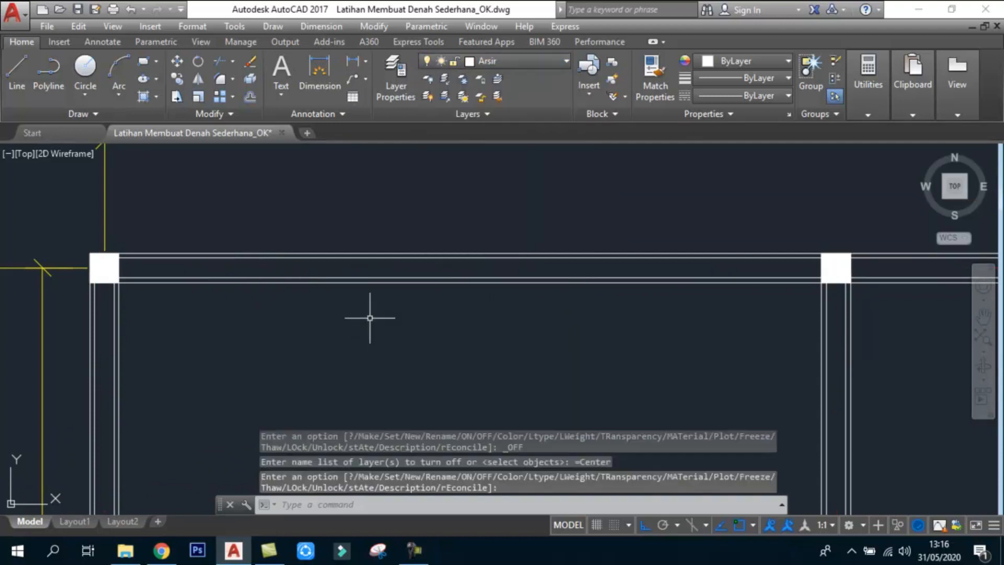
- Hatch both north wall segments between the columns with the ANSI32 pattern at scale 10
scroll(363, 273, down, 4)
scroll(464, 287, up, 2)
middle_drag(476, 274, 399, 265)
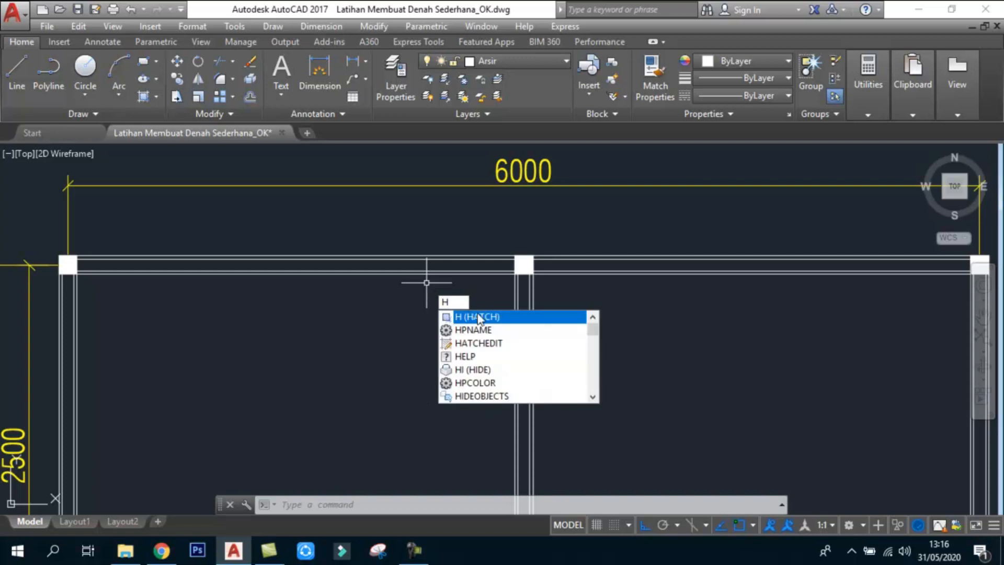
key(Return)
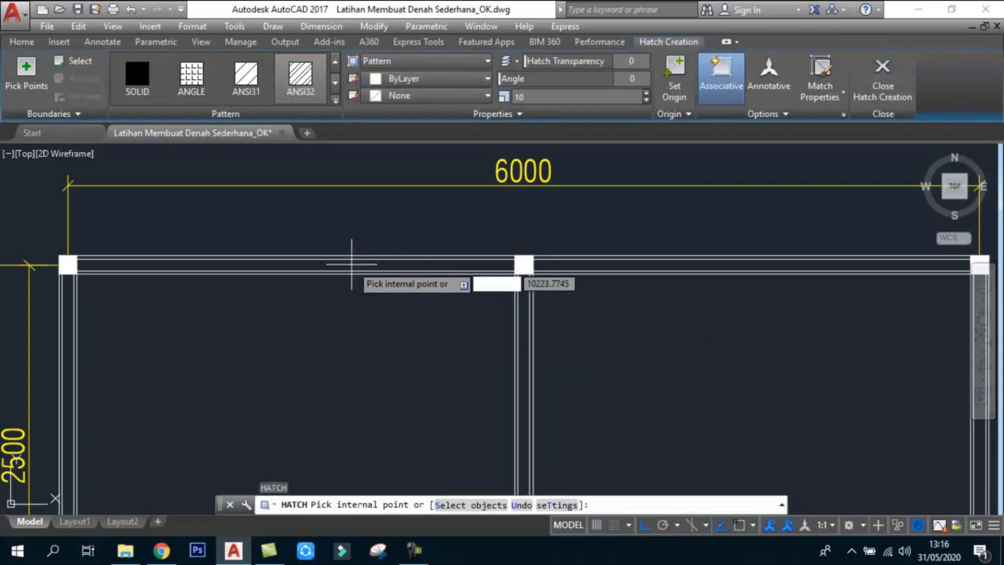
click(332, 265)
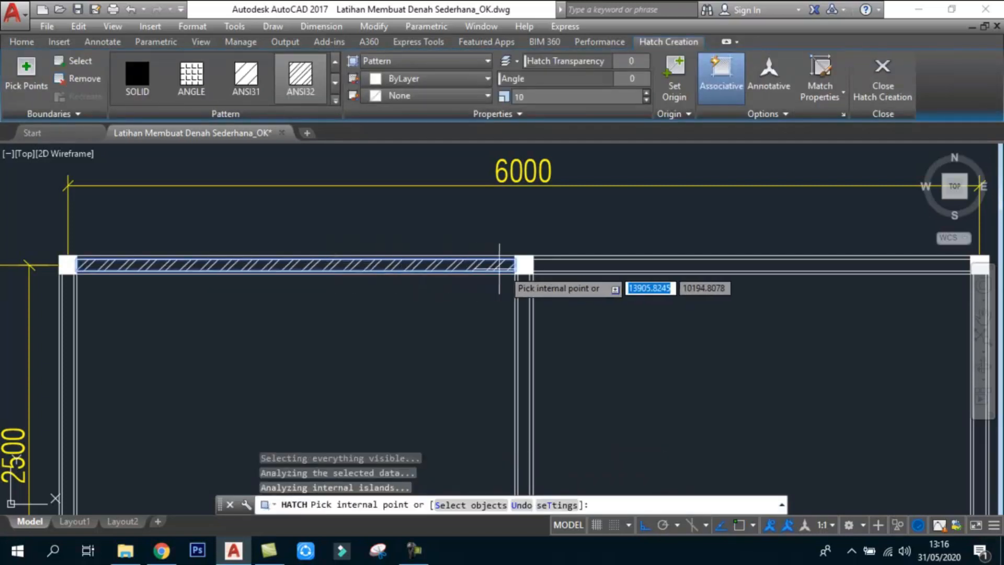
click(580, 265)
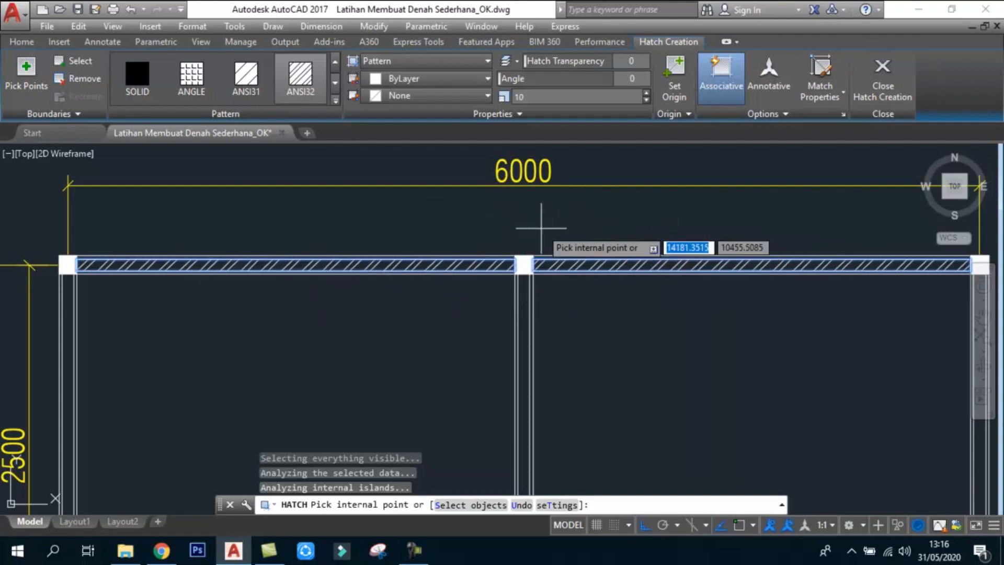
scroll(496, 218, down, 4)
key(Return)
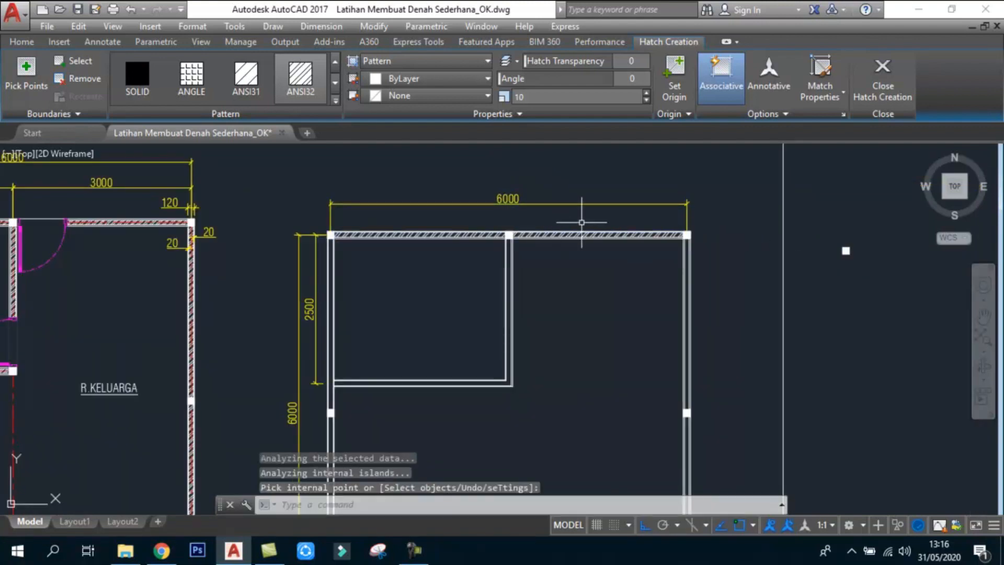
- Select the north wall's hatch and check its pattern and scale settings
middle_drag(454, 297, 493, 275)
scroll(484, 209, up, 5)
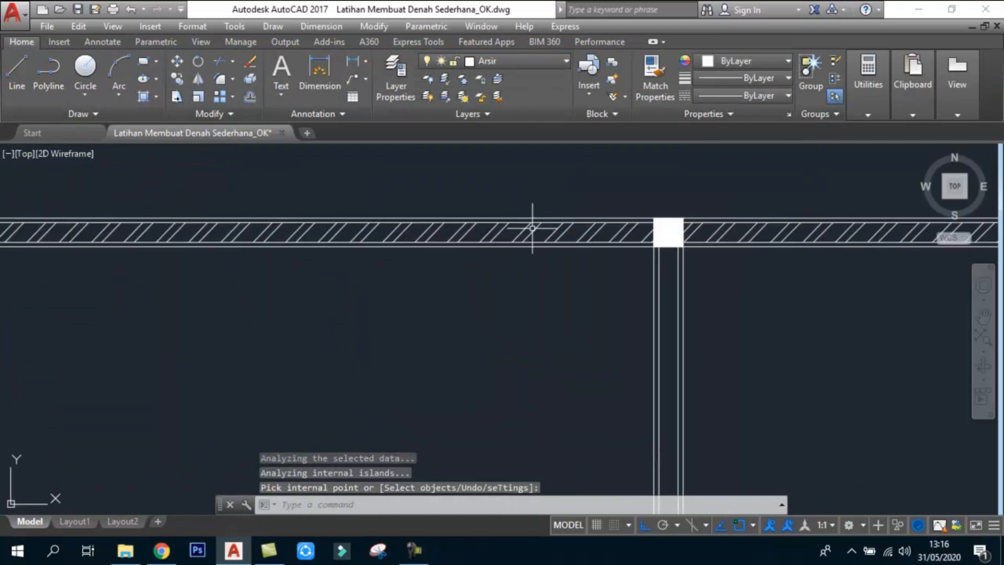
click(527, 231)
click(500, 233)
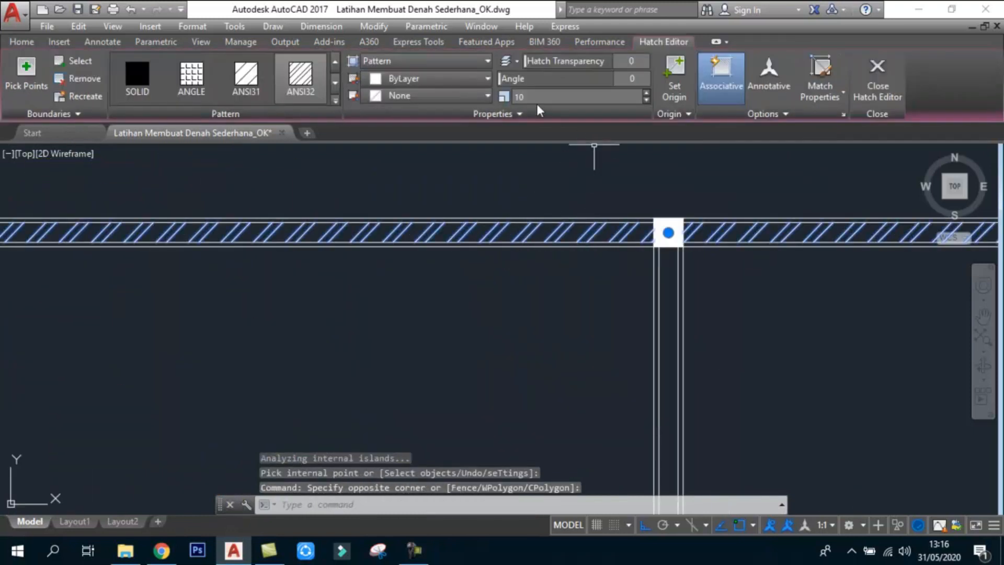
scroll(520, 203, down, 5)
key(Escape)
- Hatch the upper west wall segment between the corner and middle columns with ANSI32 at scale 10
scroll(444, 293, up, 2)
middle_drag(480, 237, 442, 242)
key(Escape)
key(Escape)
key(Return)
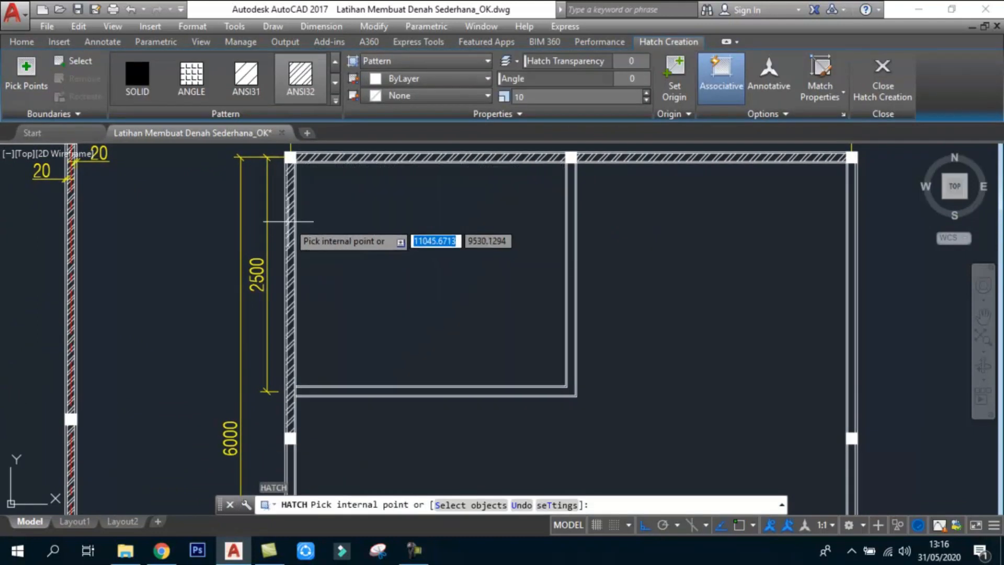
click(290, 230)
key(Return)
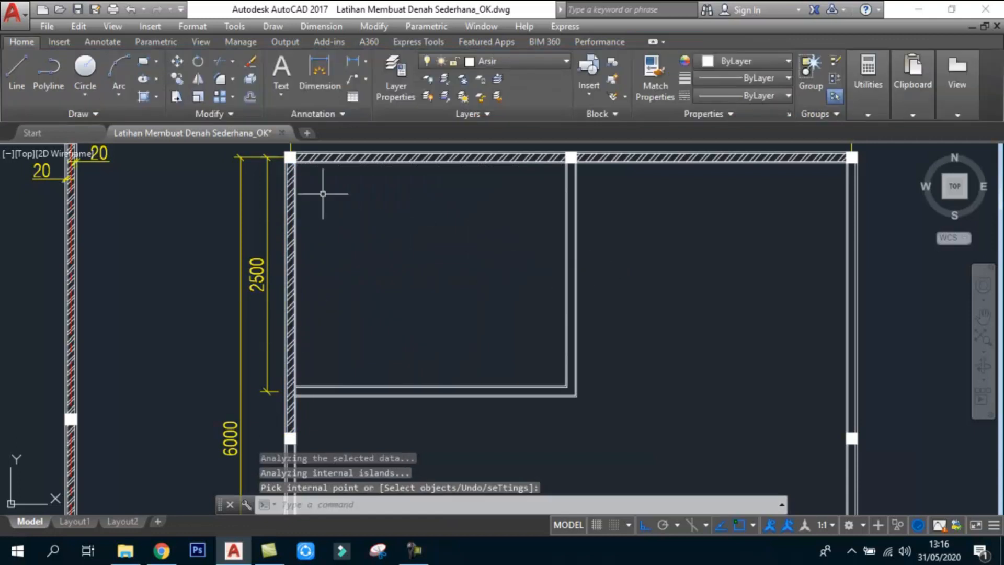
- Hatch the bedroom's east and south walls as one area with ANSI32 at scale 10
scroll(585, 244, down, 2)
scroll(575, 209, up, 2)
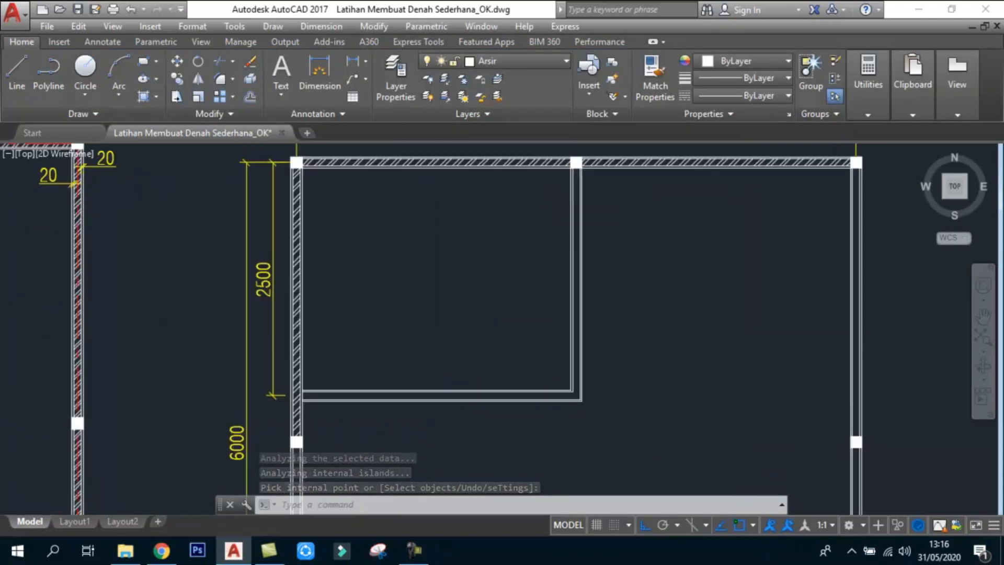
scroll(528, 204, down, 2)
scroll(488, 167, up, 4)
scroll(454, 175, down, 4)
scroll(434, 214, up, 2)
middle_drag(495, 226, 495, 242)
text(h)
key(Return)
click(590, 282)
key(Return)
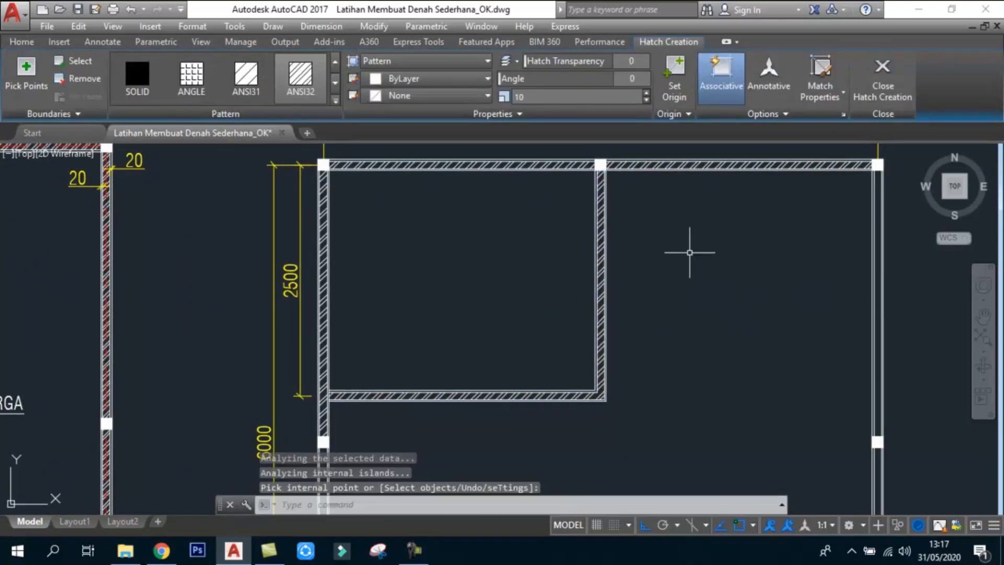
- Hatch the upper east wall segment between the corner and middle columns with ANSI32 at scale 10
scroll(627, 203, down, 6)
scroll(645, 251, up, 4)
scroll(738, 181, up, 4)
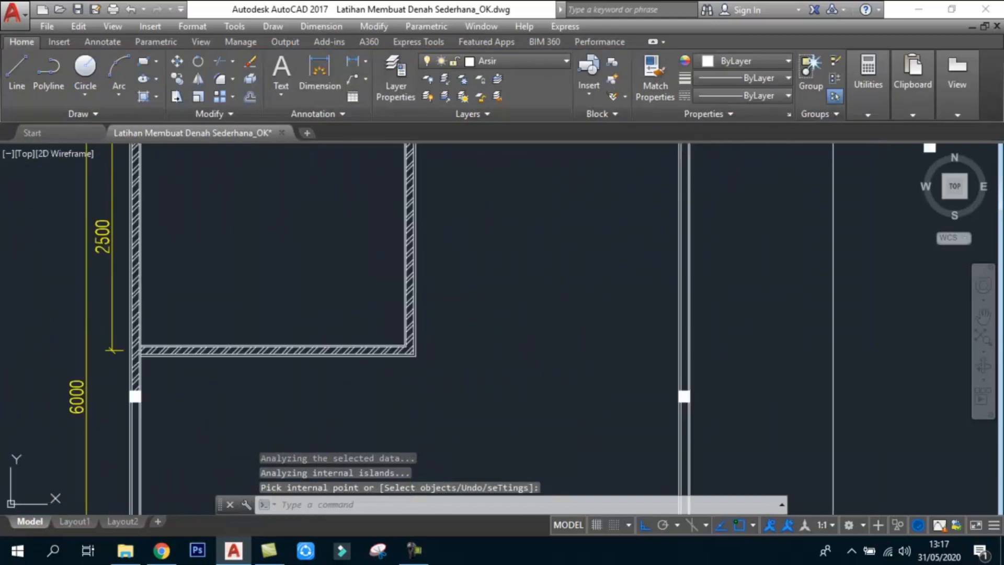
middle_drag(712, 186, 706, 251)
text(h)
key(Return)
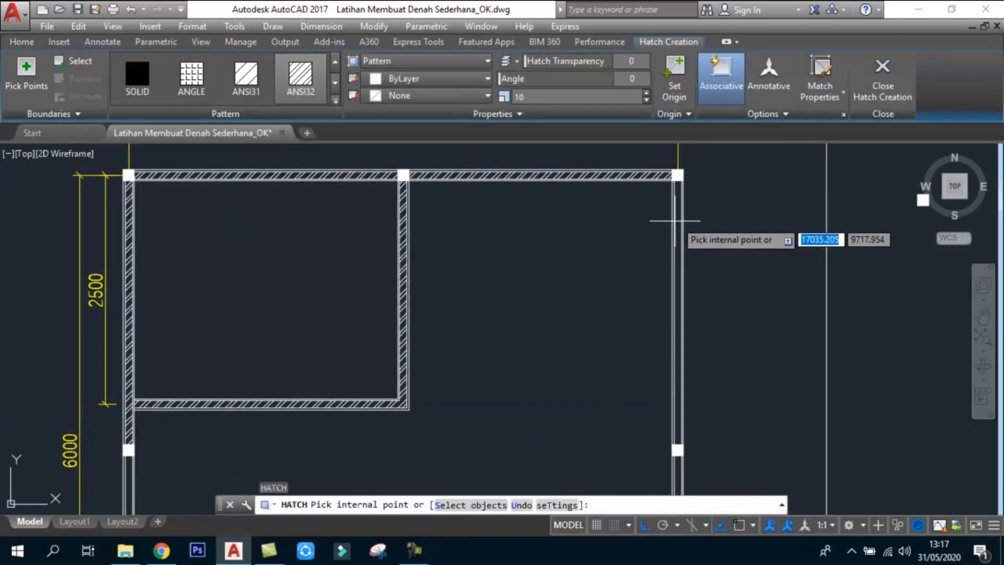
click(678, 222)
key(Escape)
- Hatch the lower east wall segment below the middle column with ANSI32 at scale 10
scroll(711, 223, down, 6)
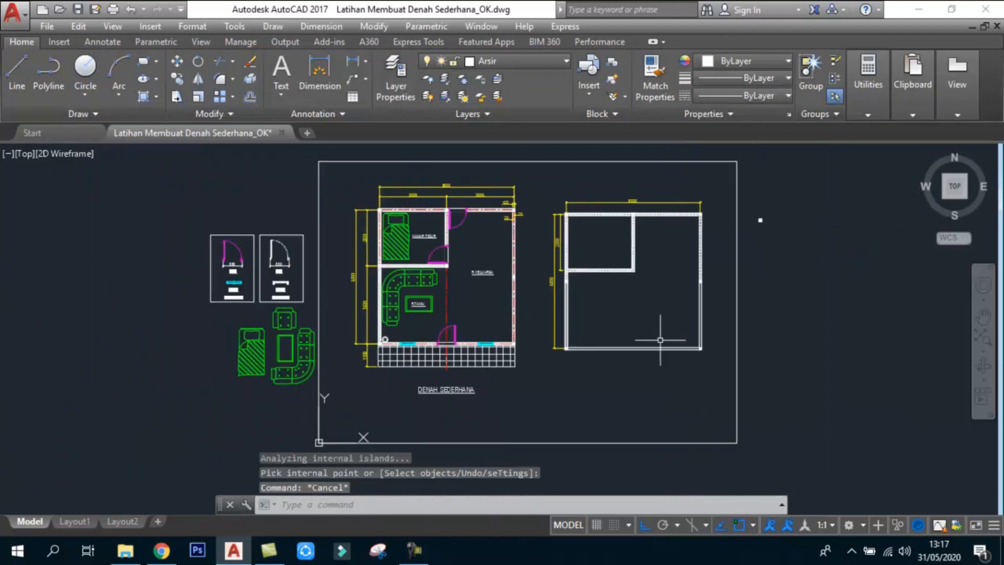
scroll(682, 314, up, 4)
scroll(747, 297, up, 2)
text(h)
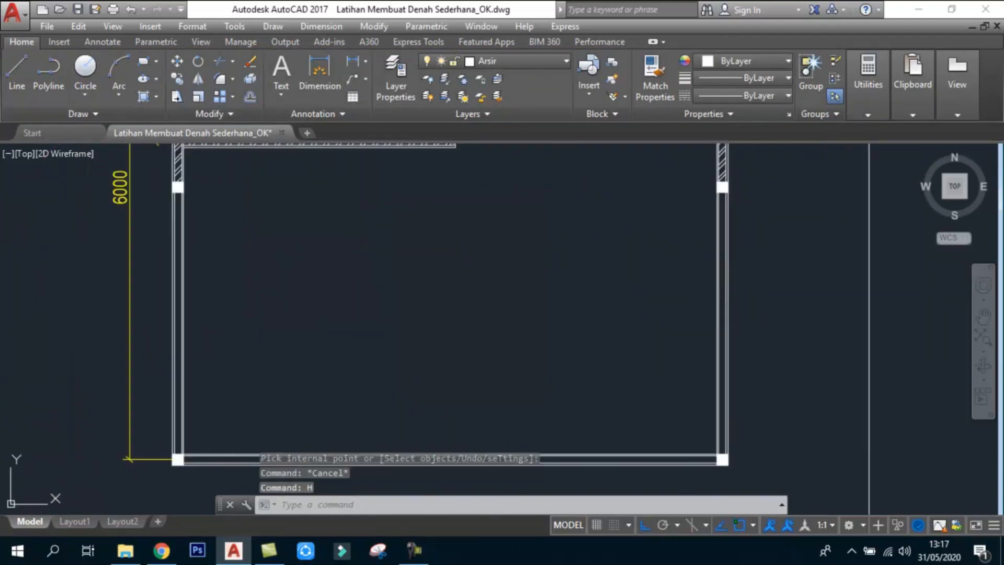
key(Return)
click(720, 271)
key(Escape)
- Hatch the full south wall between the corner columns with ANSI32 at scale 10
text(h)
key(Return)
click(444, 459)
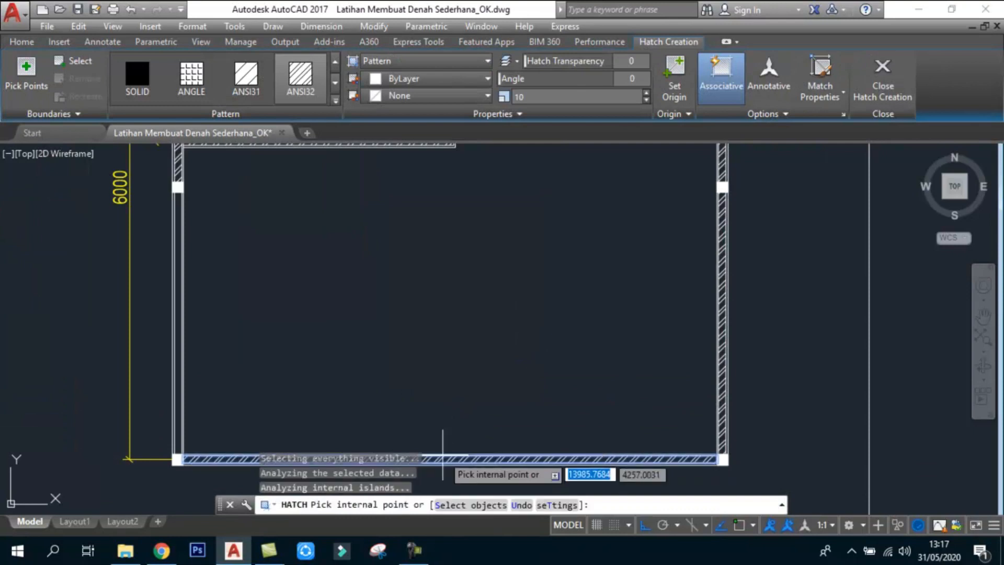
key(Return)
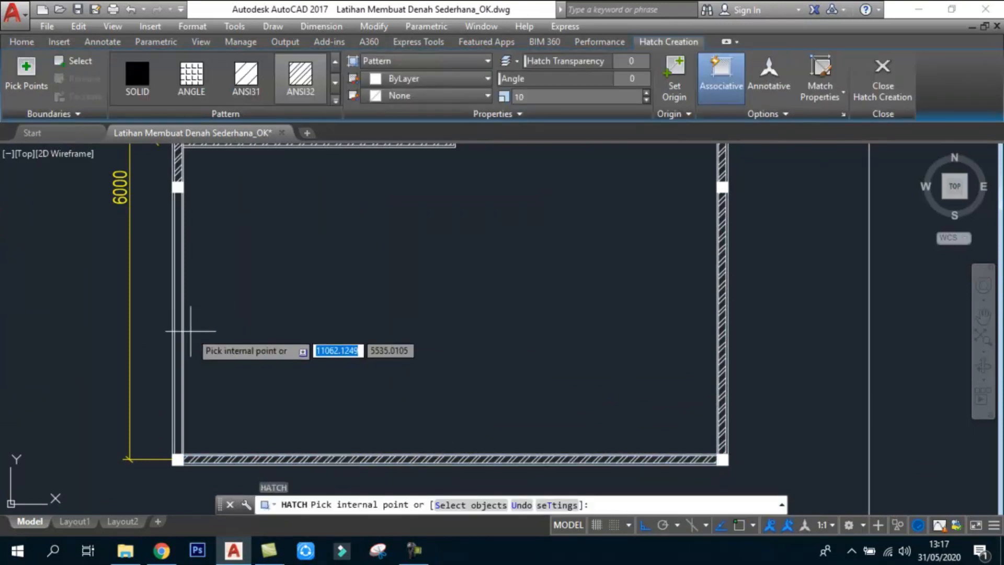
- Hatch the lower west wall segment with ANSI32 at scale 10 and save the drawing
click(178, 292)
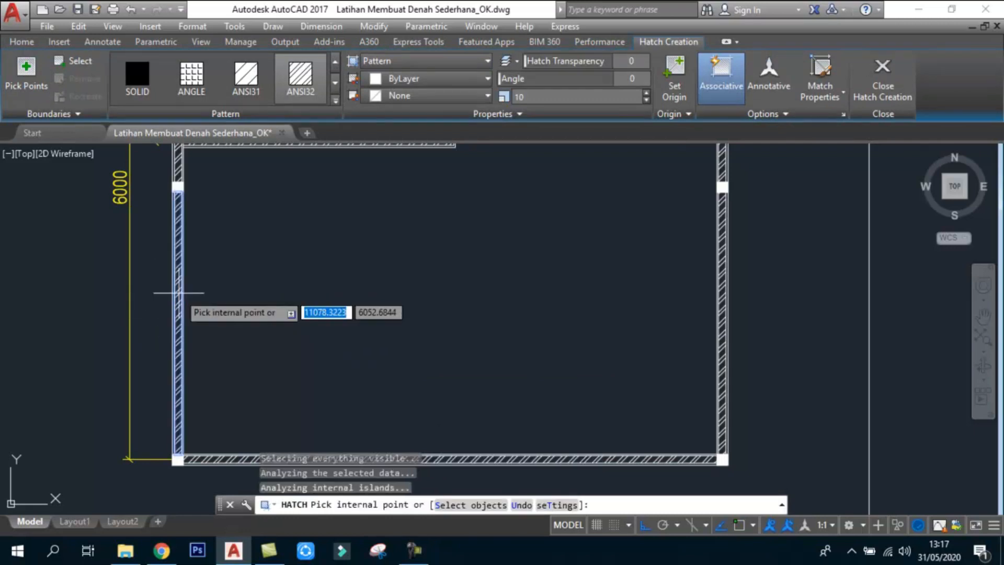
scroll(522, 334, down, 6)
key(Escape)
scroll(323, 267, up, 2)
mouse_move(335, 267)
middle_down()
mouse_move(419, 258)
mouse_move(411, 263)
middle_up()
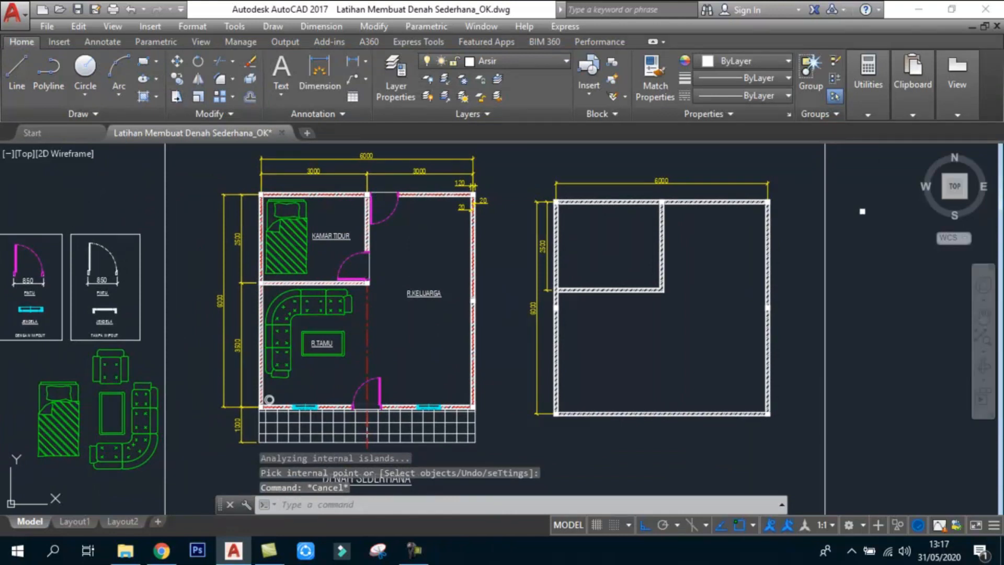
key(ctrl+s)
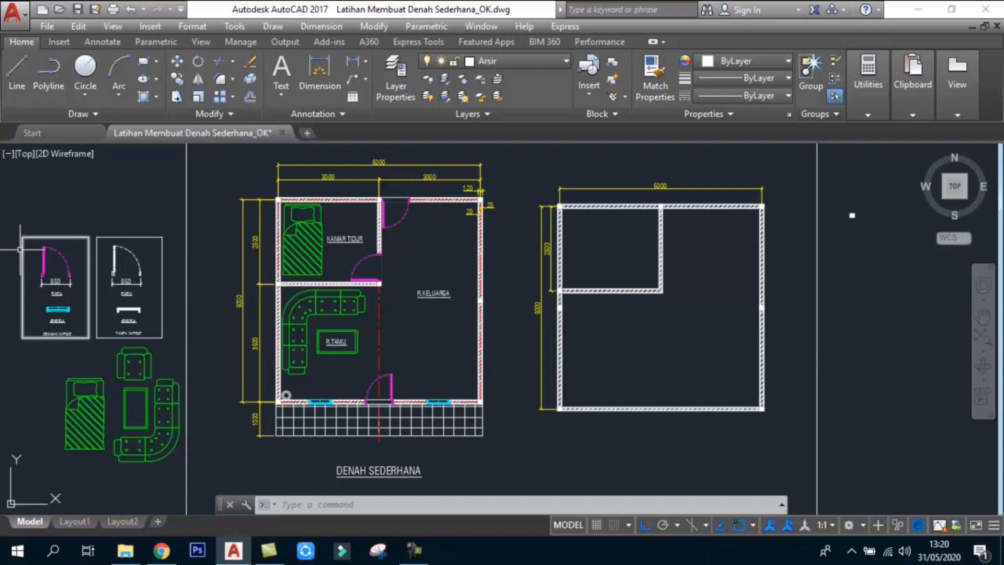
- Examine the door and window samples with and without wipeout beside the reference plan
scroll(27, 249, up, 4)
scroll(230, 270, up, 2)
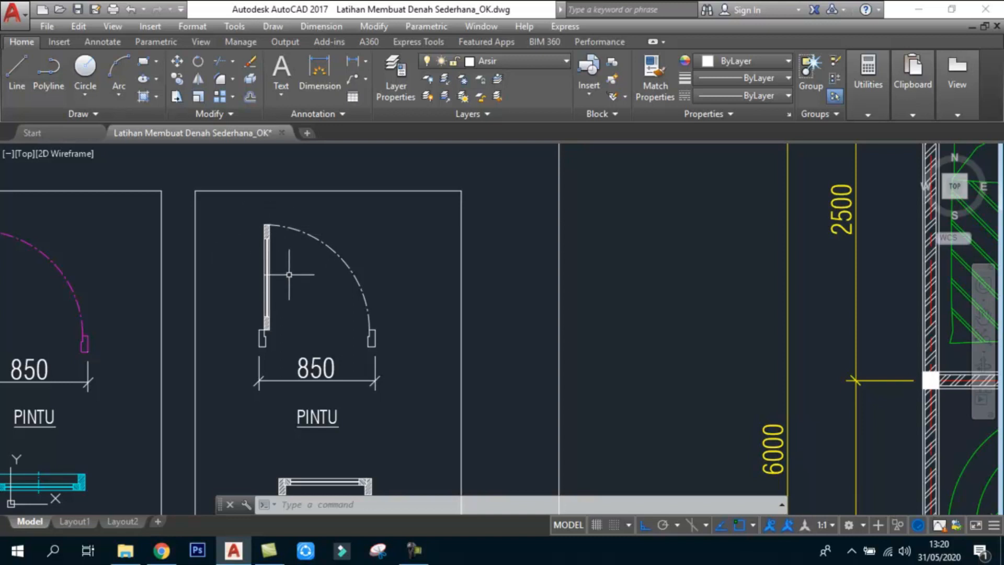
scroll(282, 270, down, 2)
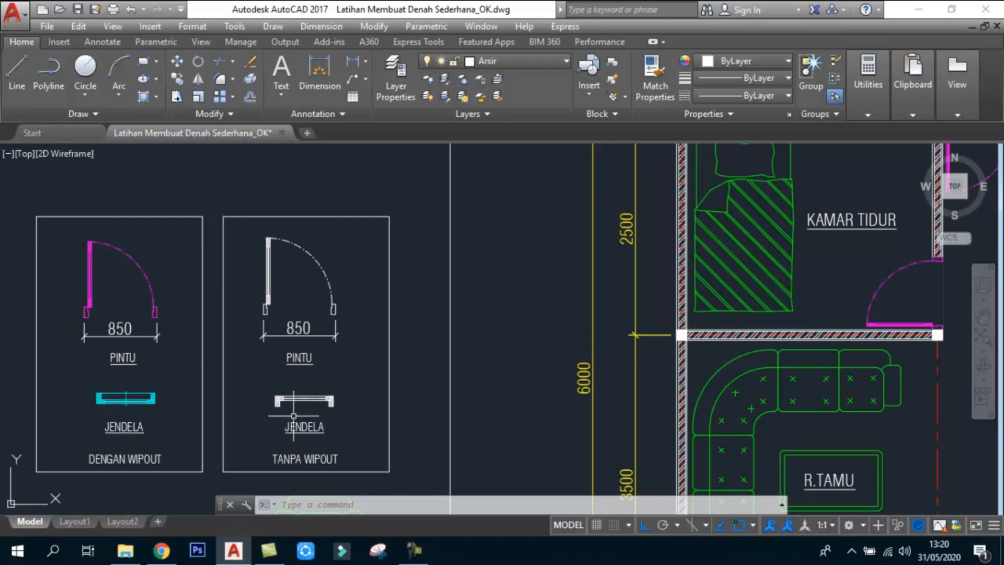
scroll(311, 330, down, 2)
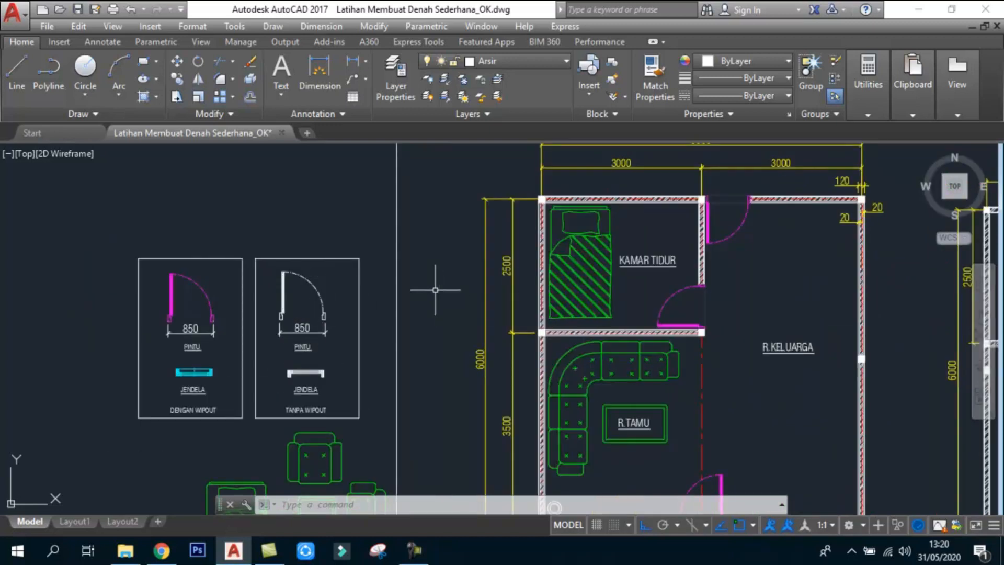
scroll(362, 280, down, 3)
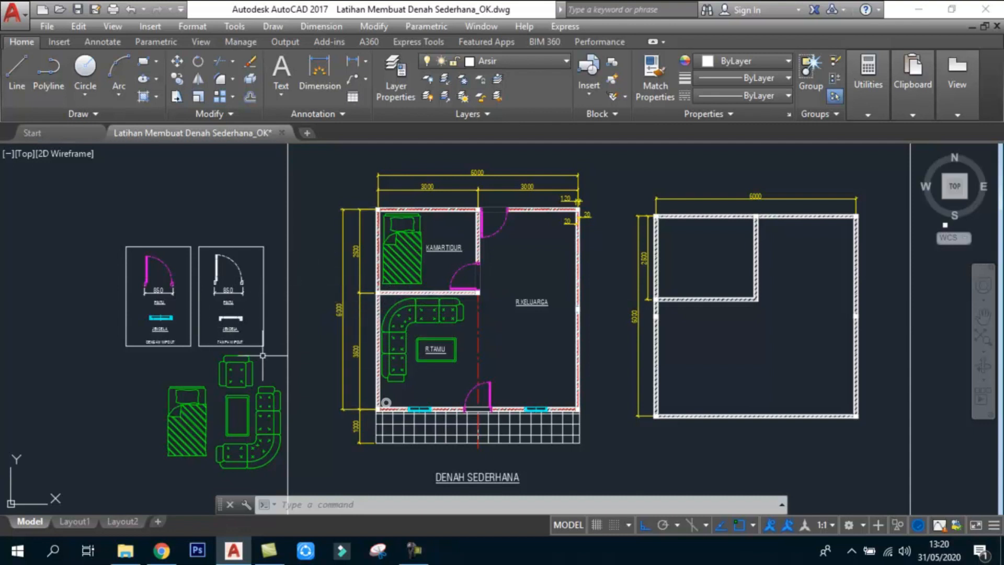
- Switch to Chrome and look through the YouTube channel's tutorials on drawing doors and windows
click(162, 550)
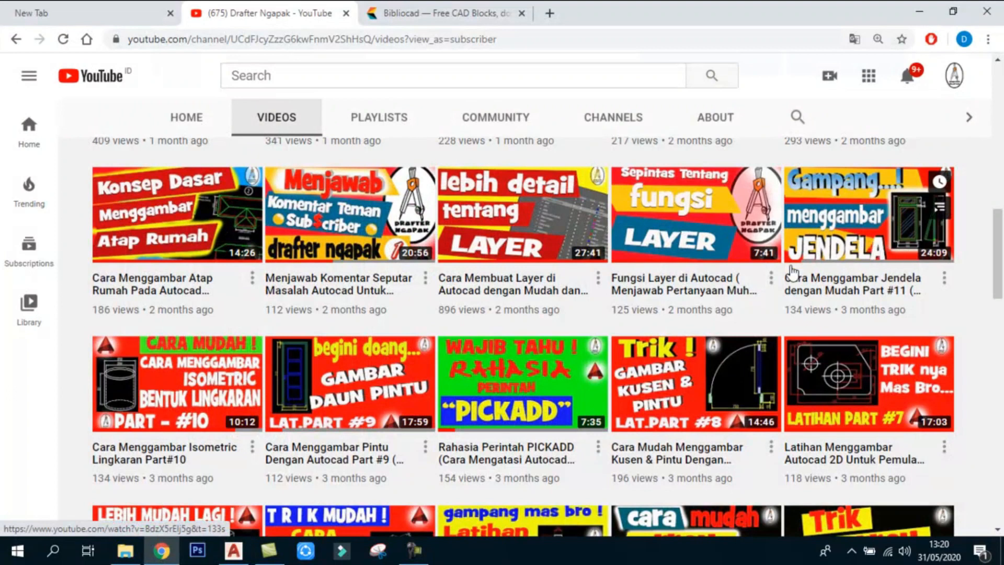
scroll(733, 391, down, 1)
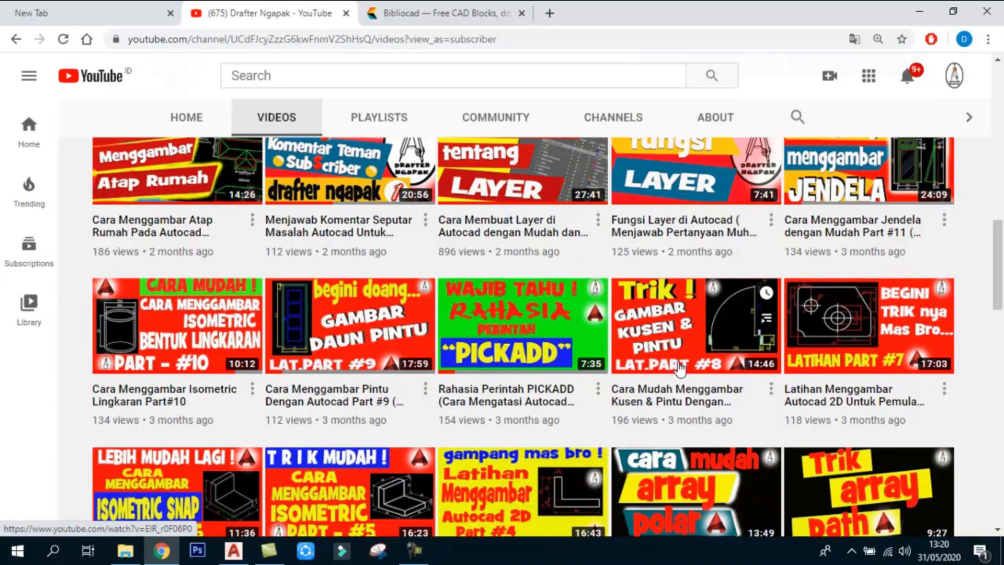
scroll(325, 319, down, 2)
scroll(645, 293, up, 2)
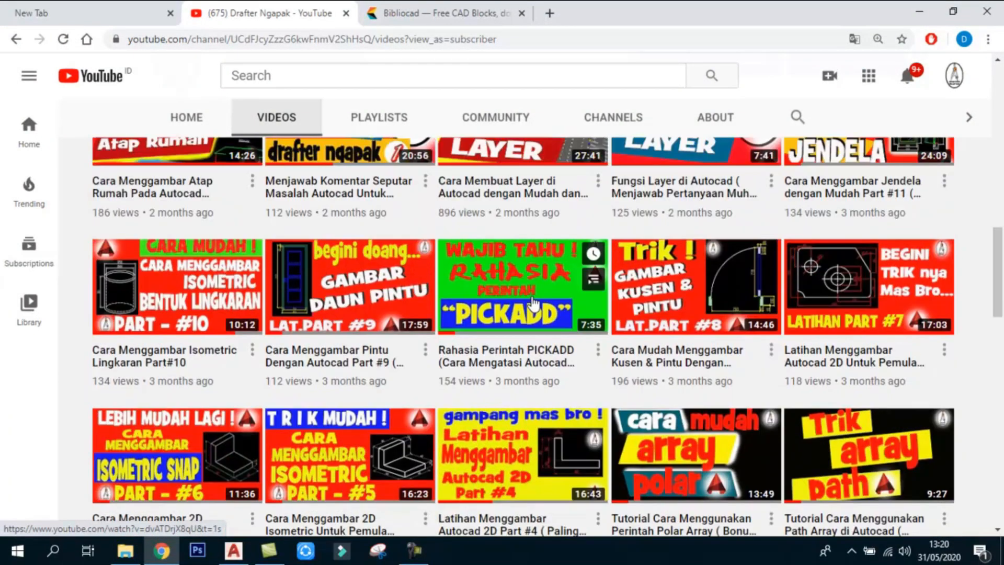
scroll(644, 340, up, 1)
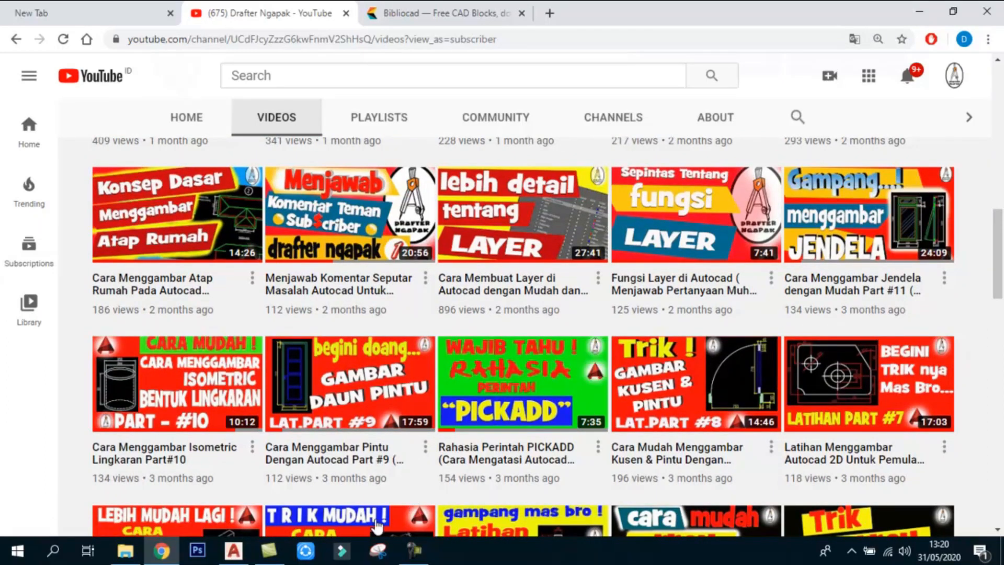
- Switch back to AutoCAD and copy the 850 door symbol from the "TANPA WIPOUT" frame to the clipboard
click(234, 550)
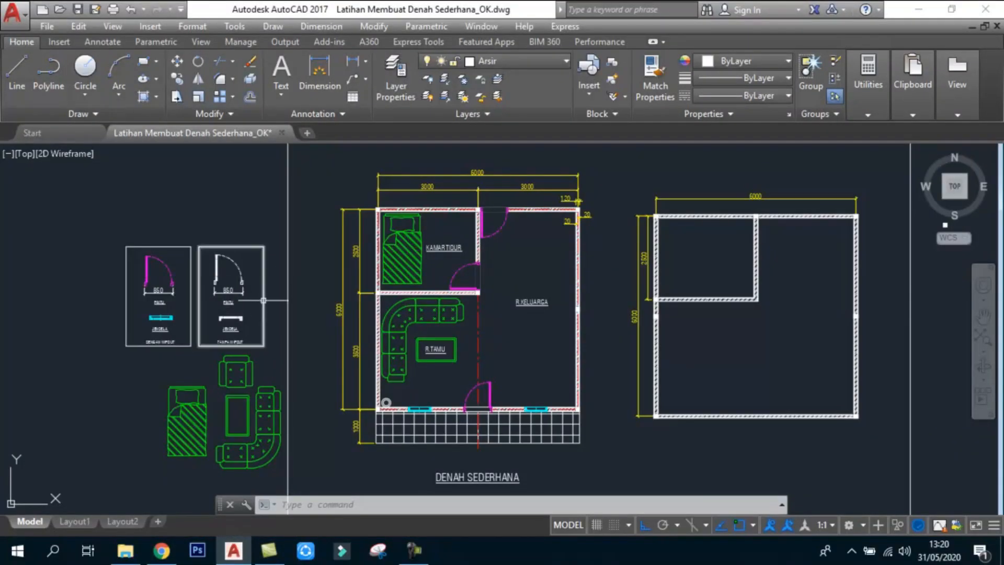
scroll(181, 297, up, 4)
middle_drag(289, 232, 330, 256)
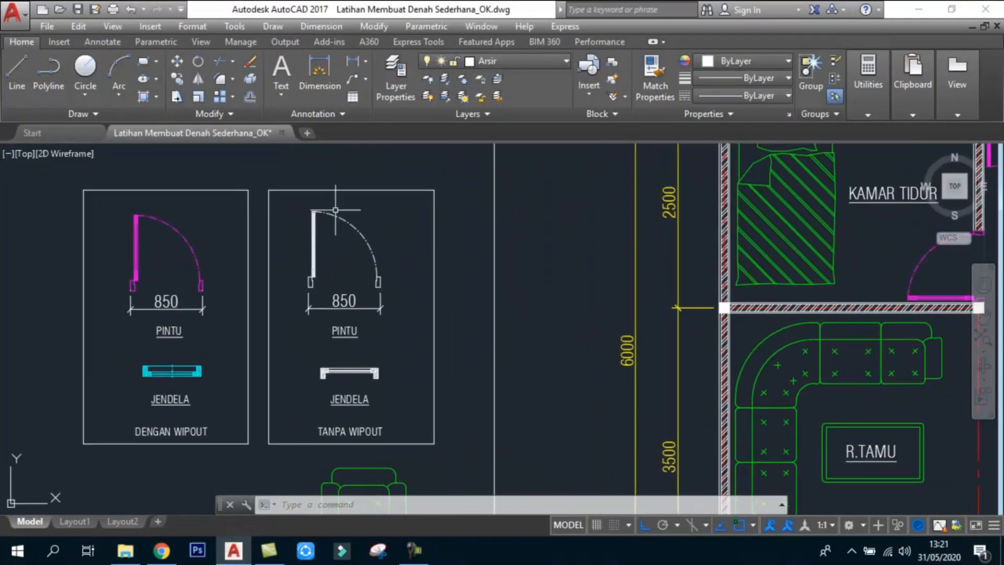
click(292, 171)
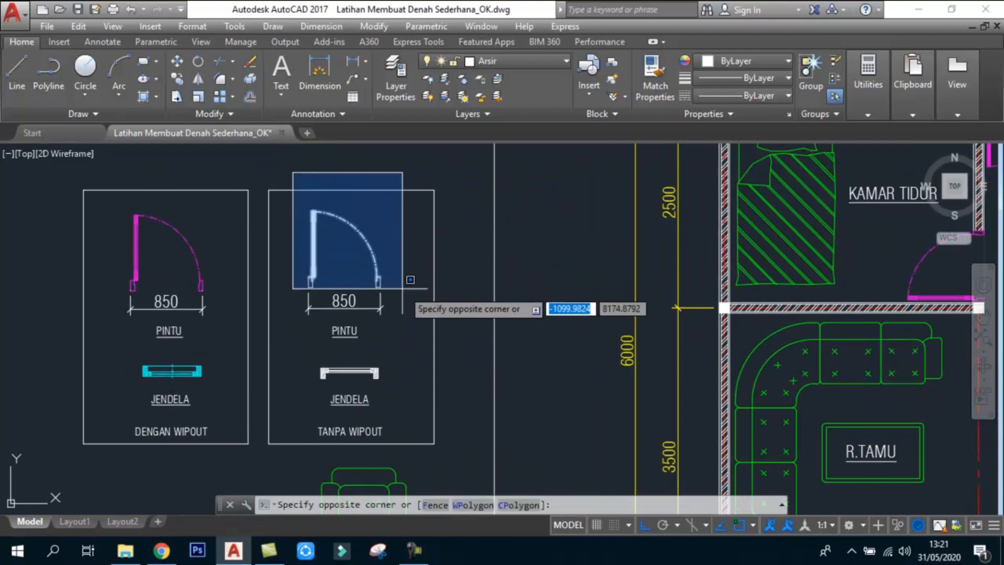
click(408, 287)
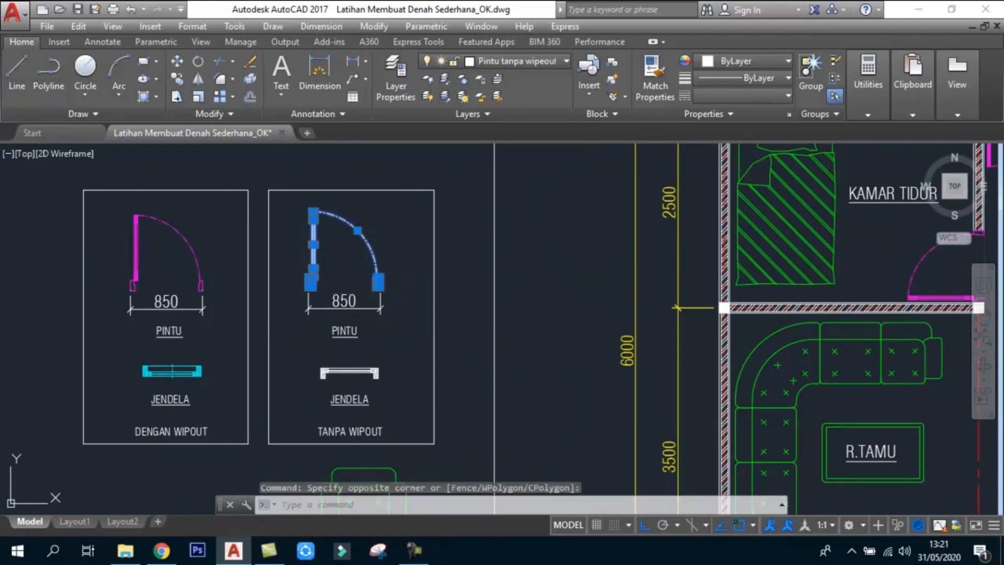
key(ctrl+c)
key(Escape)
key(Escape)
- Paste the copied 850 door symbol outside the drawing frame, below the loose column square east of the new plan
scroll(314, 310, down, 2)
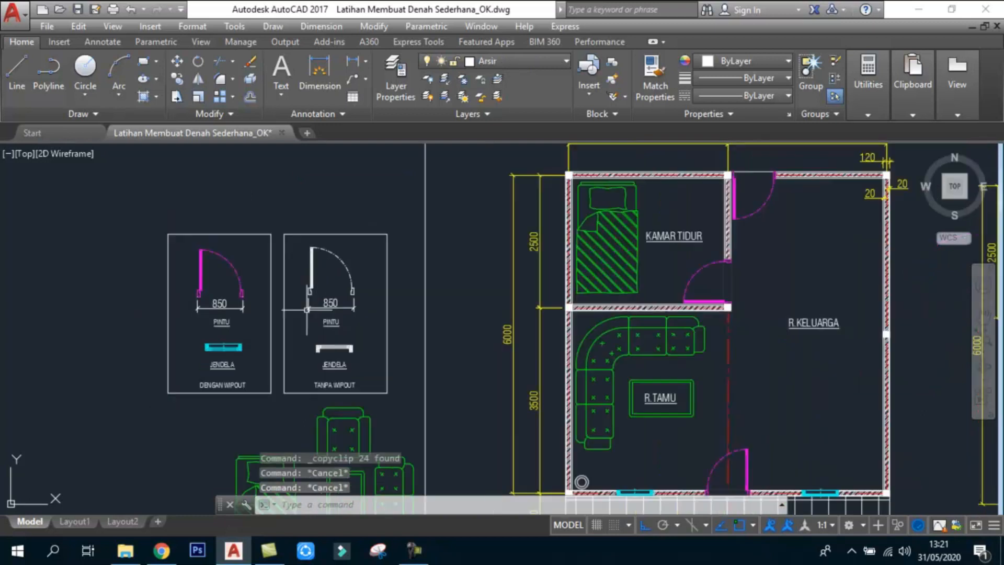
middle_drag(477, 291, 303, 283)
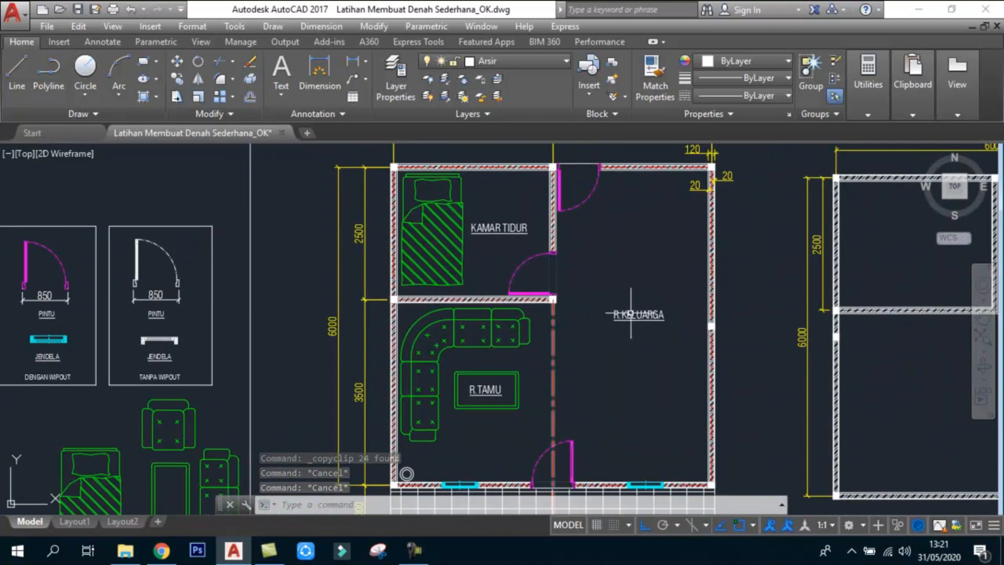
scroll(460, 315, down, 4)
scroll(783, 319, up, 5)
scroll(753, 242, down, 2)
scroll(744, 282, up, 2)
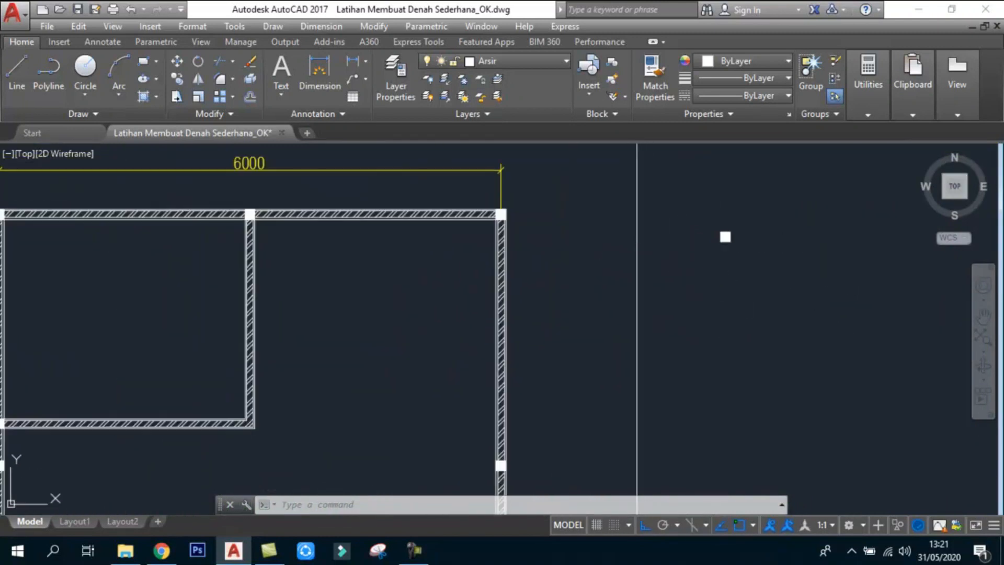
key(ctrl+v)
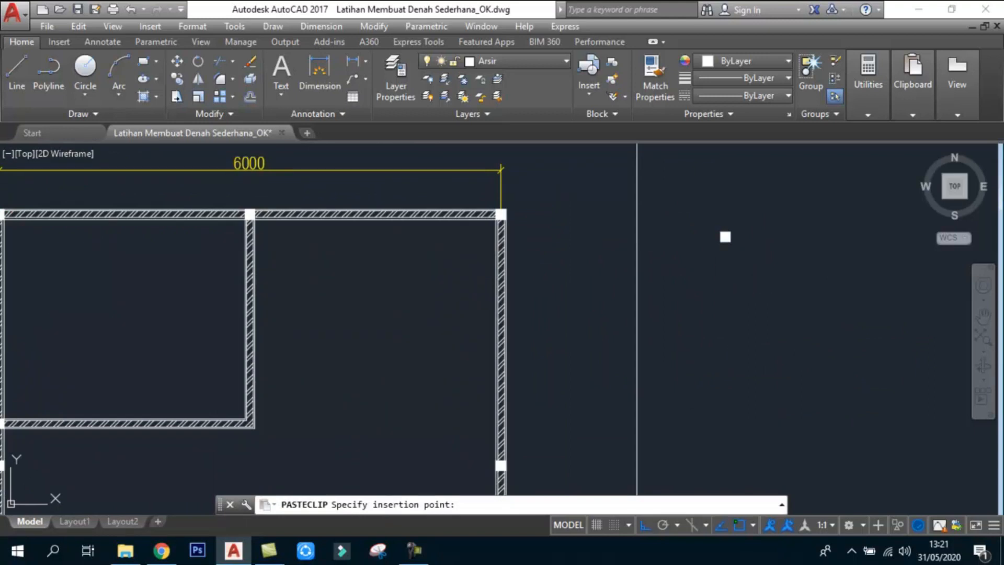
click(730, 360)
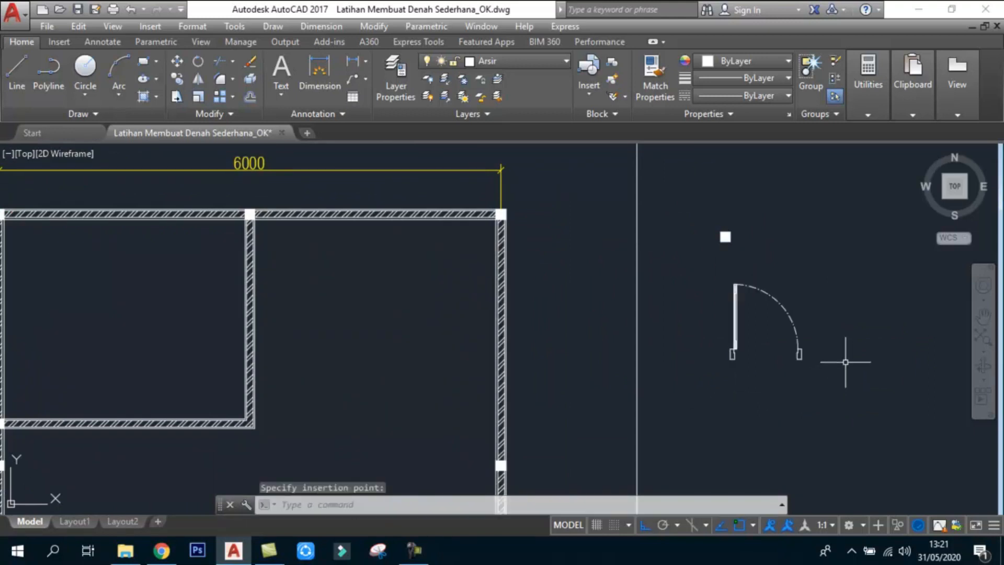
- Paste a second copy of the door symbol inside the new plan, in the open area below the bedroom
scroll(830, 313, up, 2)
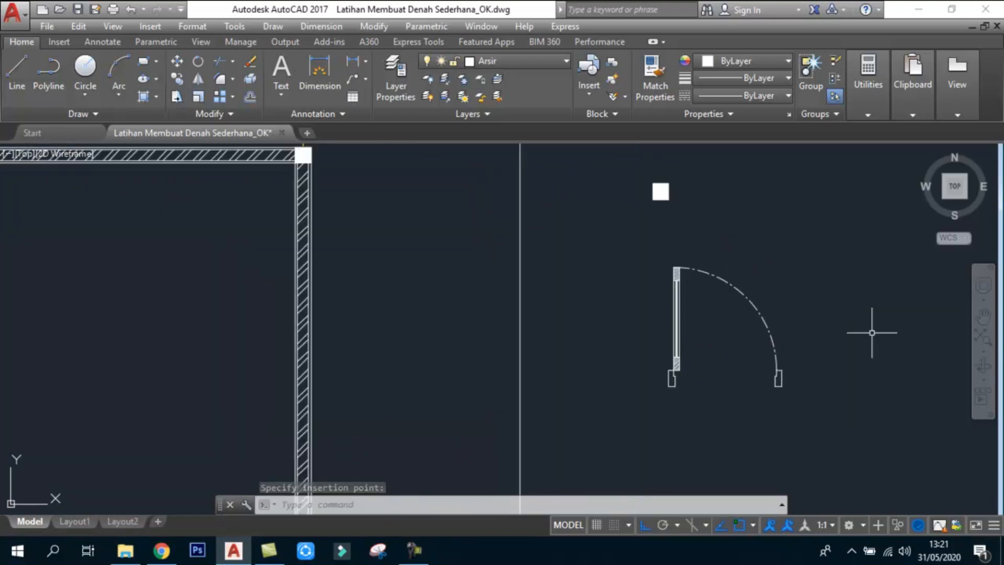
scroll(732, 320, down, 2)
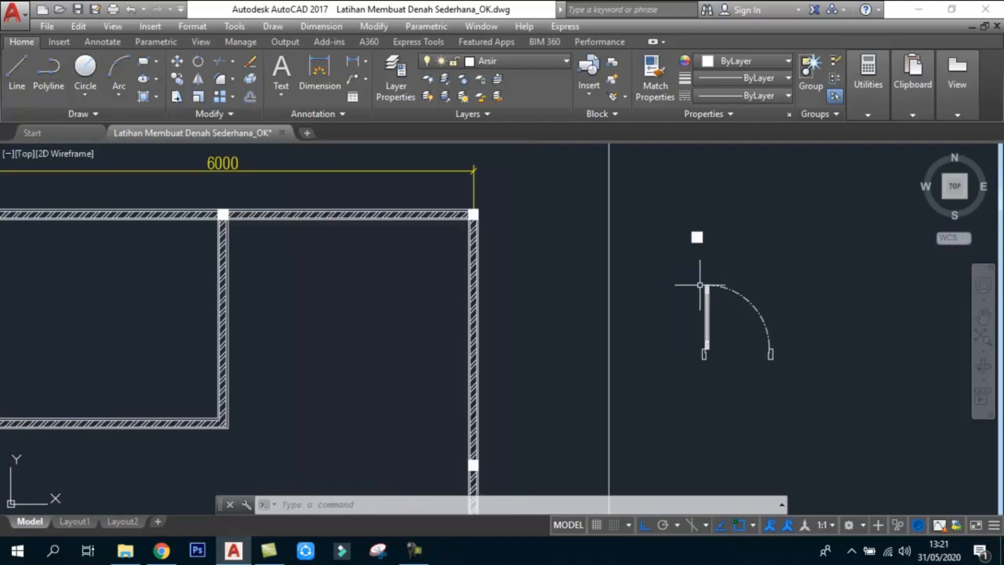
scroll(778, 290, down, 1)
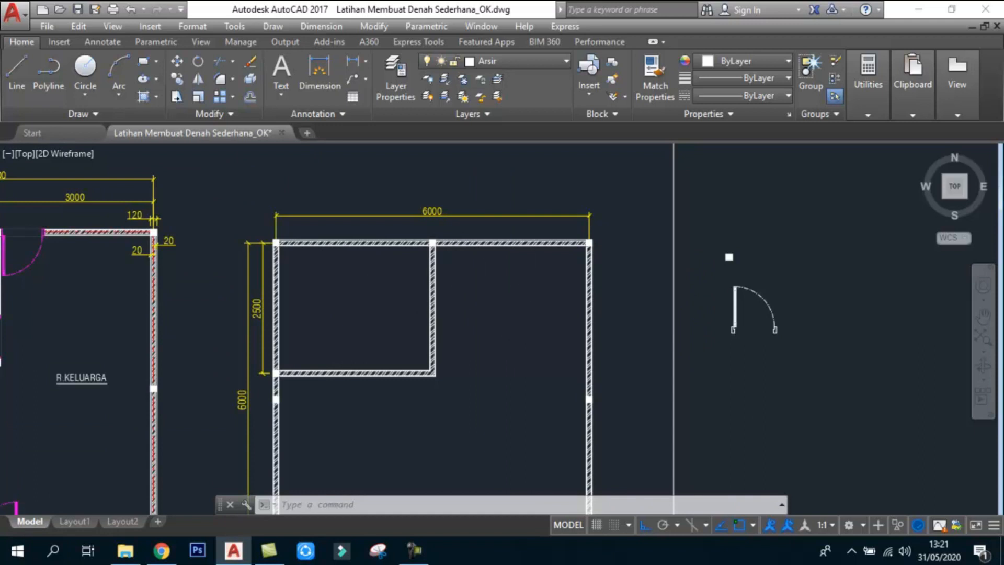
scroll(574, 310, down, 4)
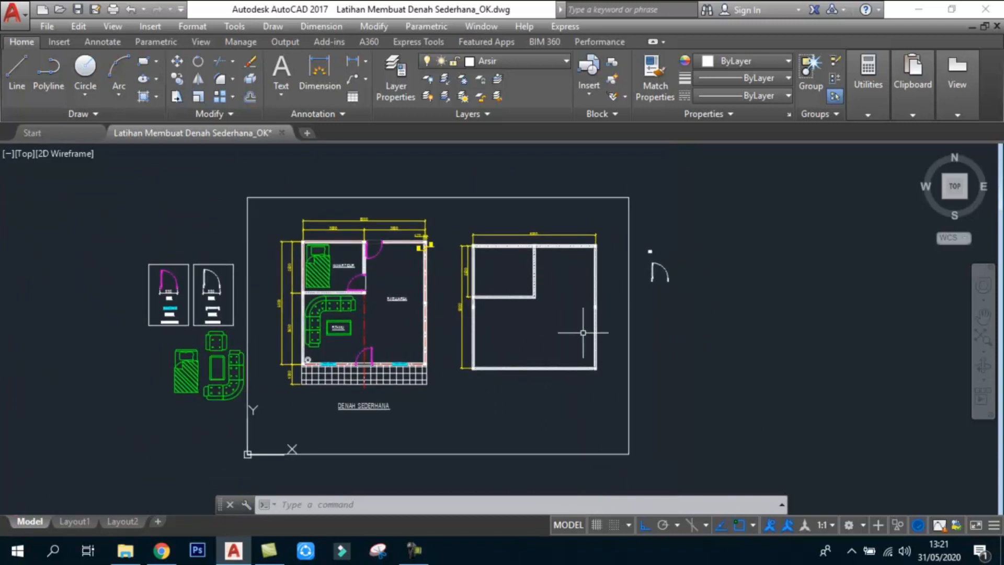
scroll(561, 333, up, 2)
scroll(483, 356, up, 2)
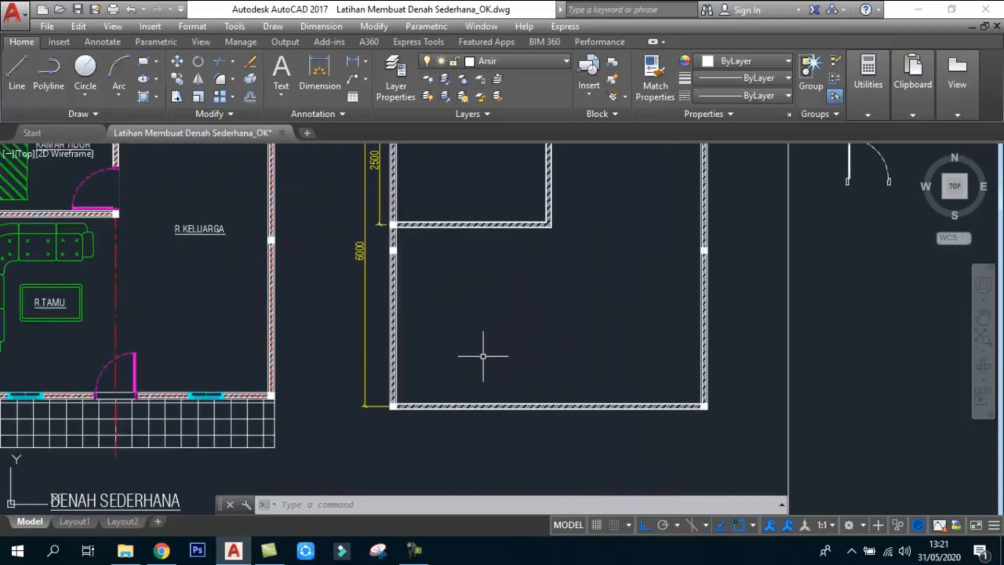
key(ctrl+v)
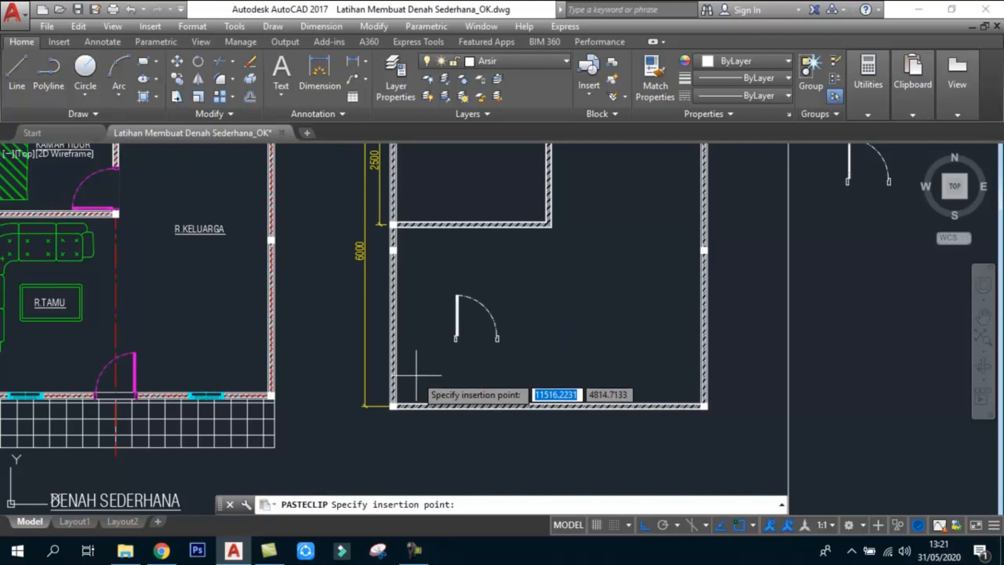
scroll(697, 366, down, 2)
scroll(697, 365, down, 3)
scroll(639, 306, up, 3)
click(663, 302)
text(l)
key(Return)
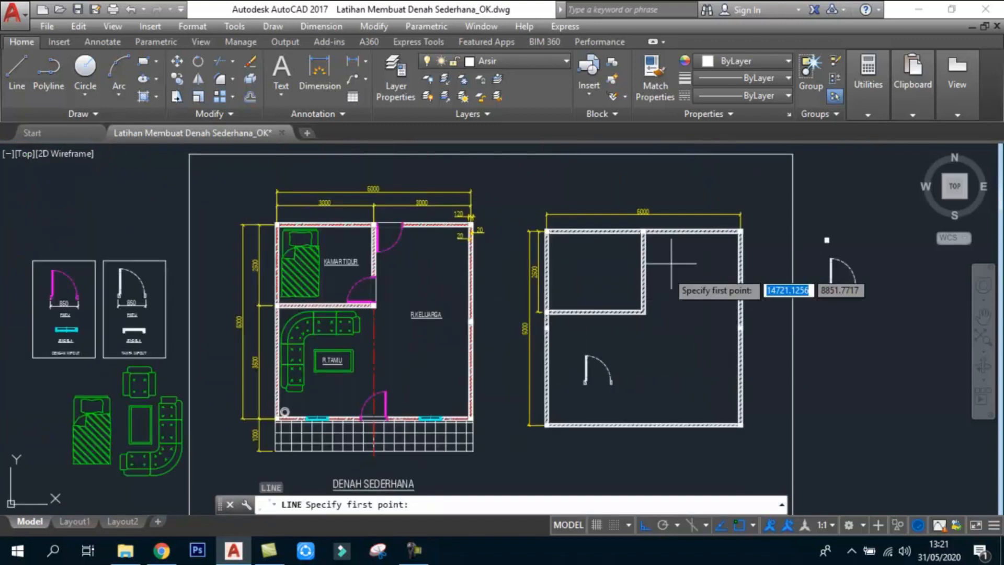
scroll(662, 224, up, 4)
click(636, 230)
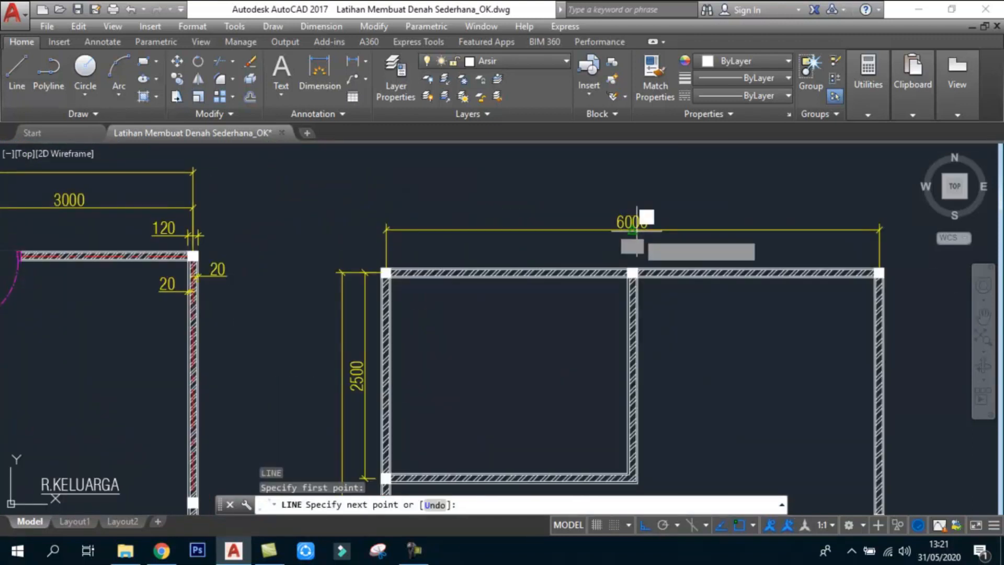
scroll(640, 220, down, 2)
key(Escape)
key(Escape)
key(Escape)
- Make layer 0 current and turn on the Center layer
click(525, 63)
click(510, 84)
click(534, 63)
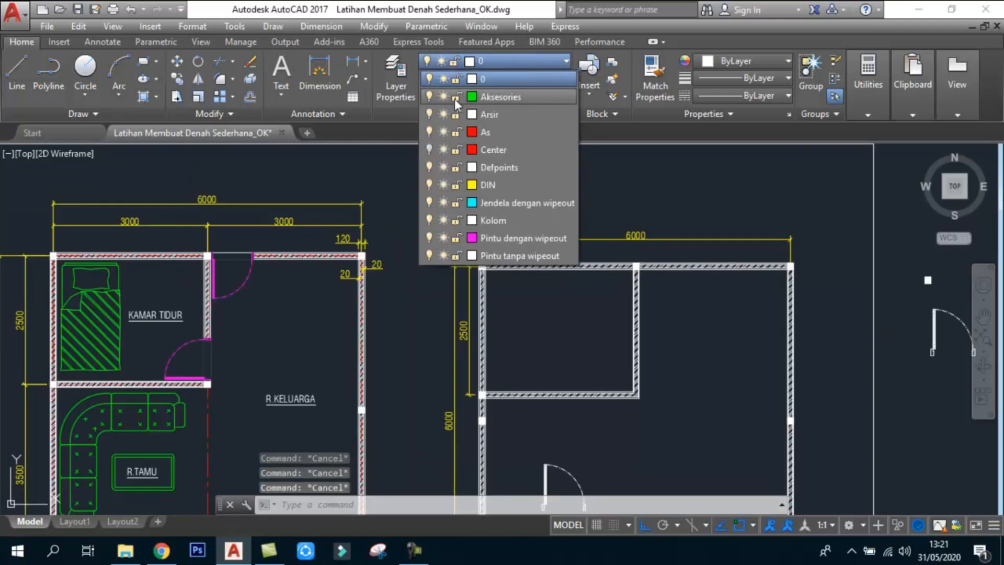
click(430, 150)
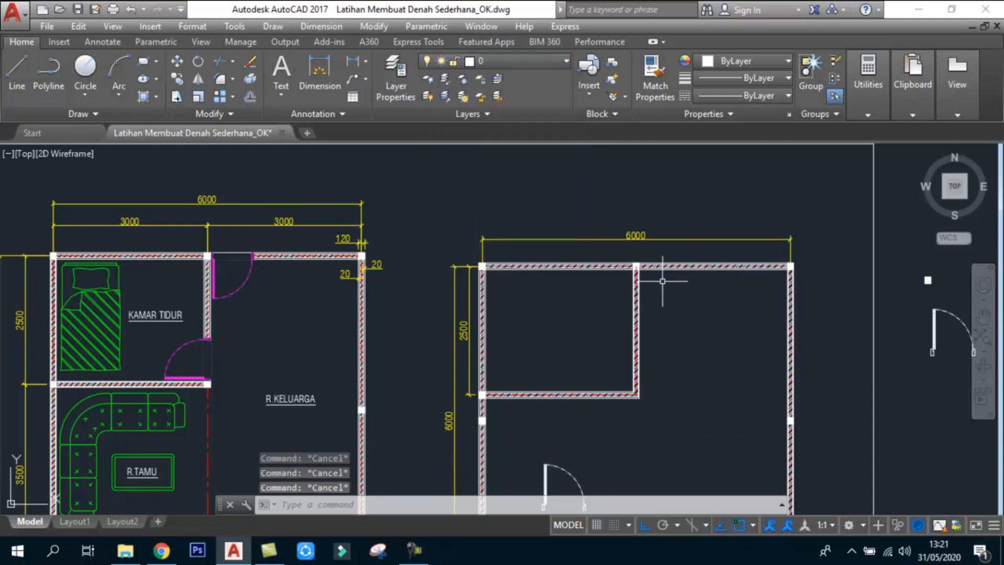
- Draw a vertical line about 6993 long from the midpoint of the new plan's upper 6000 dimension down past the south wall
scroll(604, 270, up, 3)
key(l)
key(Return)
click(680, 190)
scroll(685, 220, down, 6)
scroll(688, 375, up, 2)
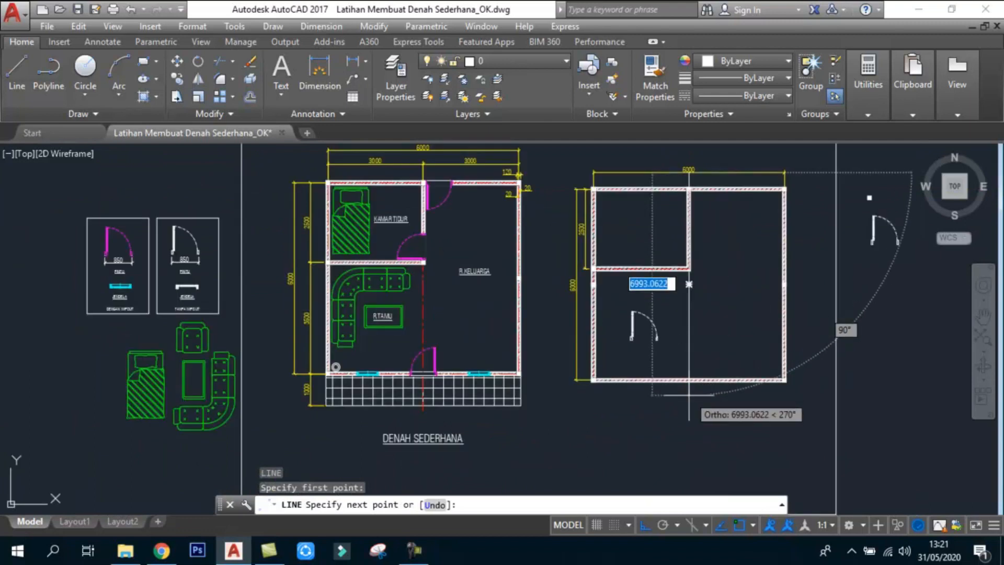
click(689, 395)
key(Escape)
- Draw a horizontal line through the middle columns of the west and east walls, extending past both walls
scroll(781, 270, up, 2)
key(l)
key(Return)
click(458, 293)
click(822, 314)
key(Escape)
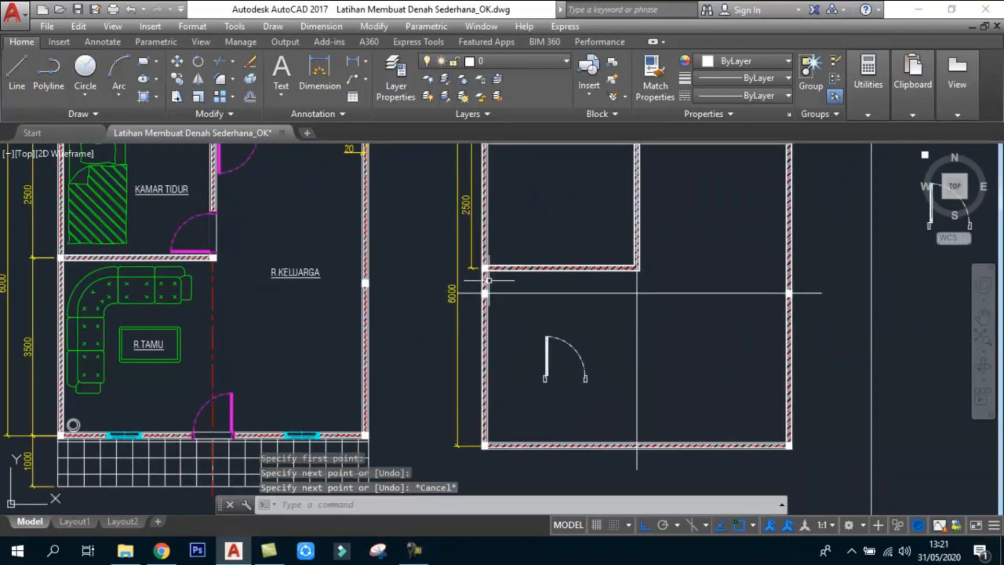
- Match the properties of the reference plan's red centerline onto the new plan's vertical and horizontal lines
click(653, 86)
click(212, 313)
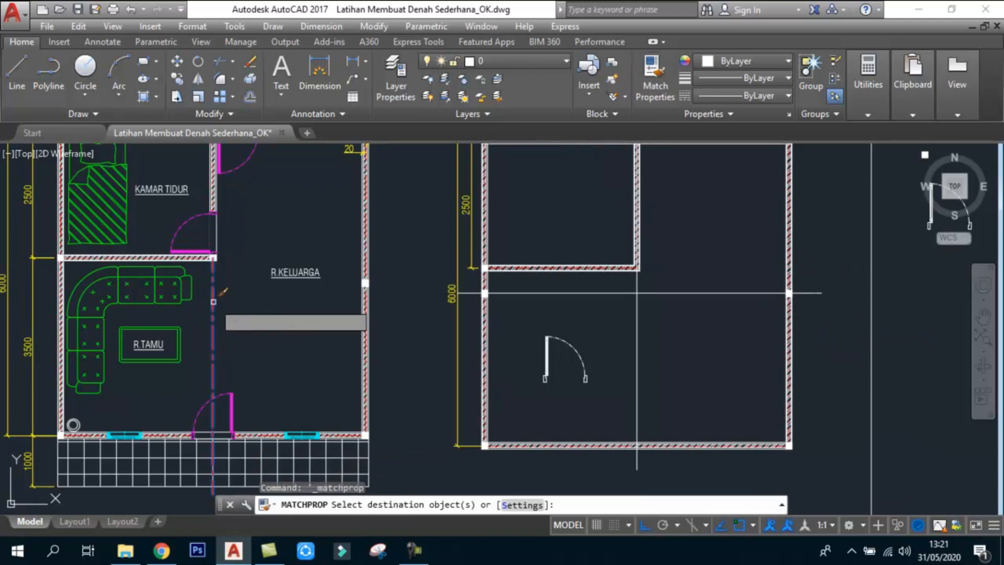
click(664, 323)
click(623, 286)
key(Escape)
- Compare the reference plan's entrance door with the pasted door symbol and examine the symbol's separate parts
scroll(605, 291, down, 2)
scroll(583, 347, up, 2)
scroll(183, 374, up, 2)
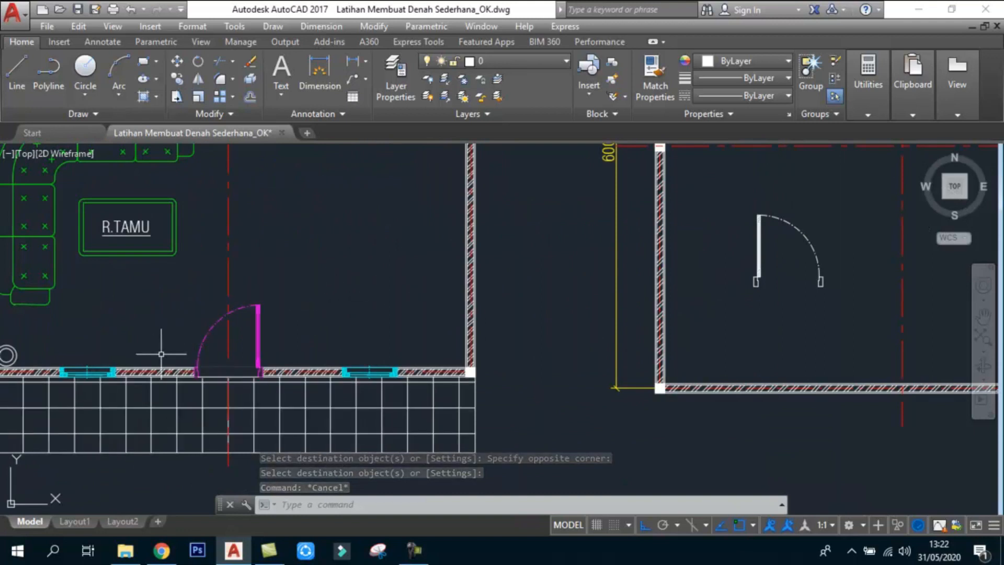
scroll(161, 354, down, 3)
scroll(576, 251, up, 3)
scroll(506, 241, up, 2)
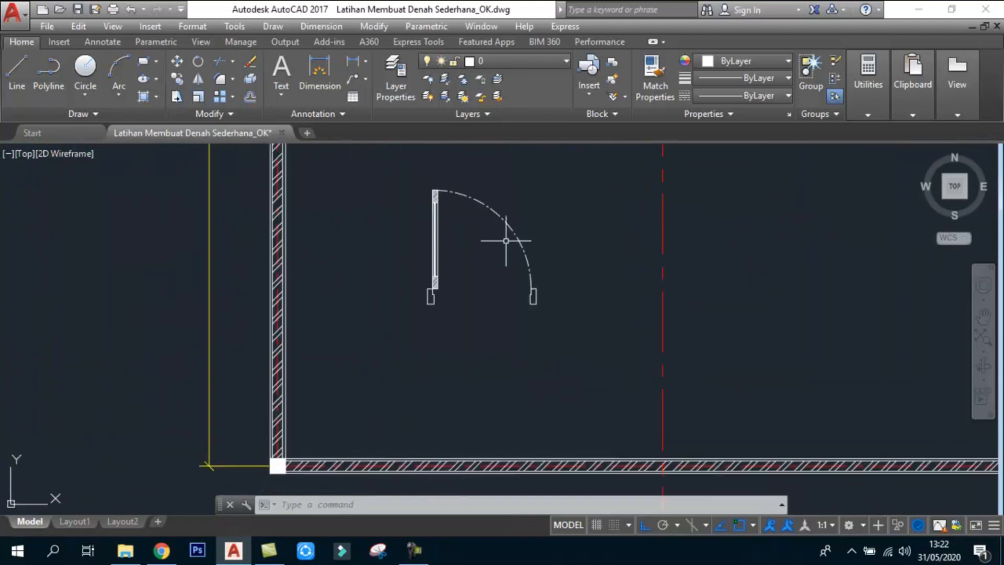
click(505, 241)
scroll(470, 214, up, 1)
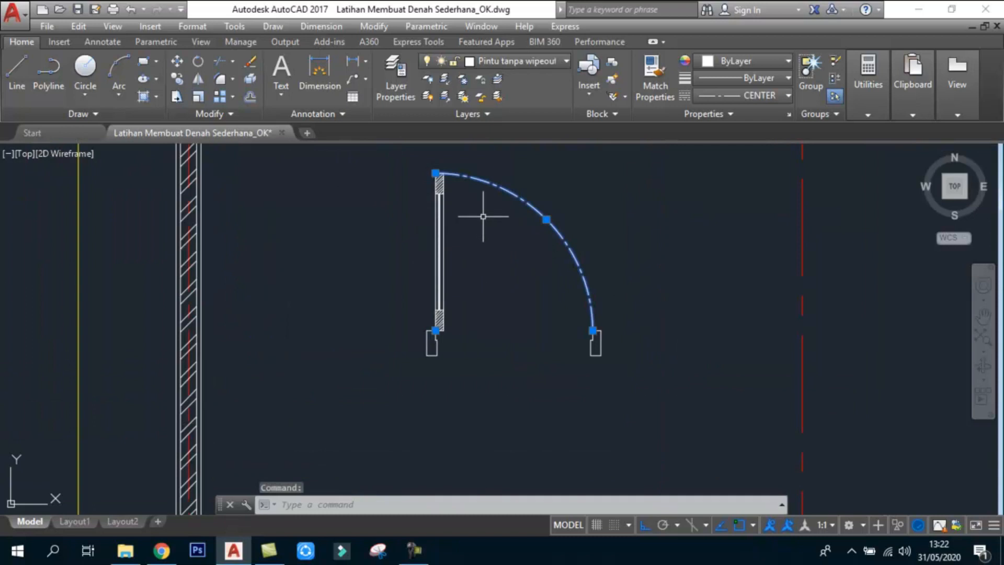
key(Escape)
key(Escape)
middle_drag(481, 213, 467, 263)
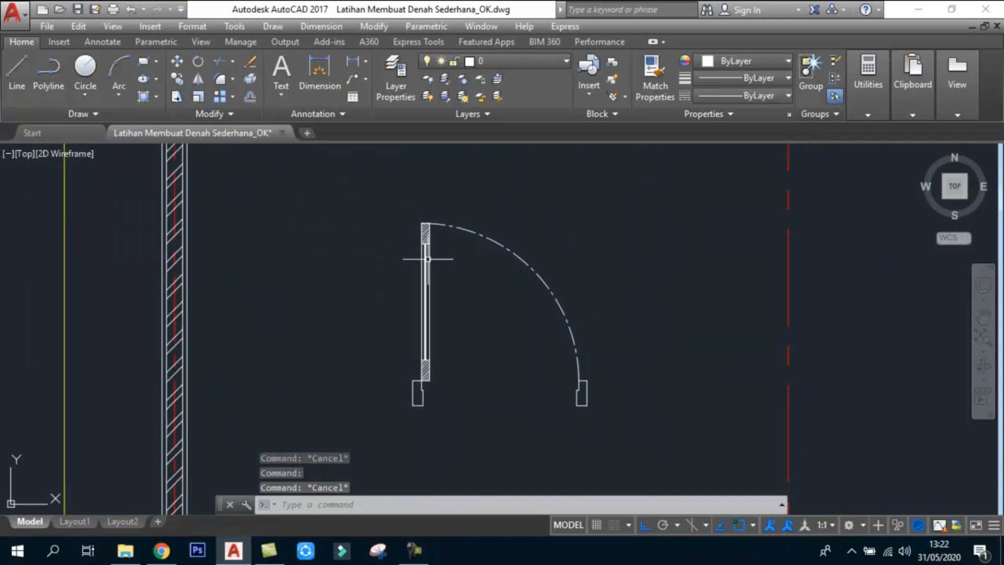
click(507, 250)
click(460, 290)
key(Escape)
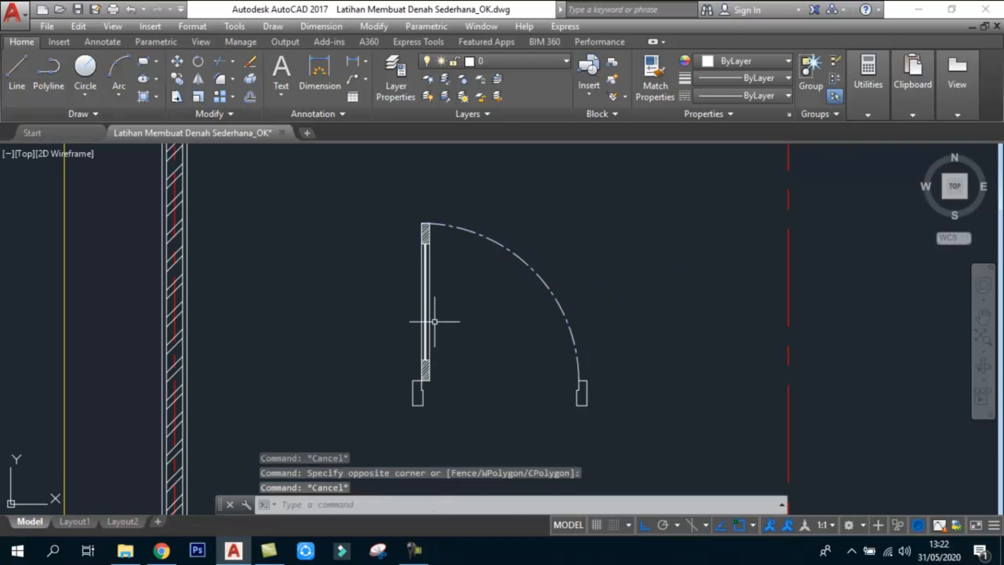
- Try to move the door symbol by its east jamb corner into the south wall, across the vertical centerline
scroll(437, 314, down, 3)
text(m)
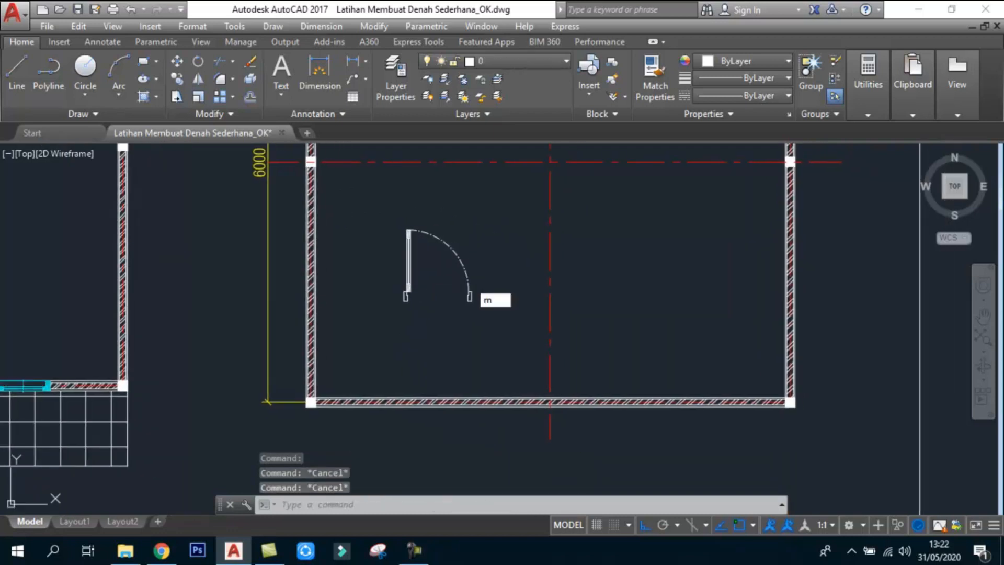
key(Return)
click(358, 190)
click(511, 331)
key(Return)
click(475, 301)
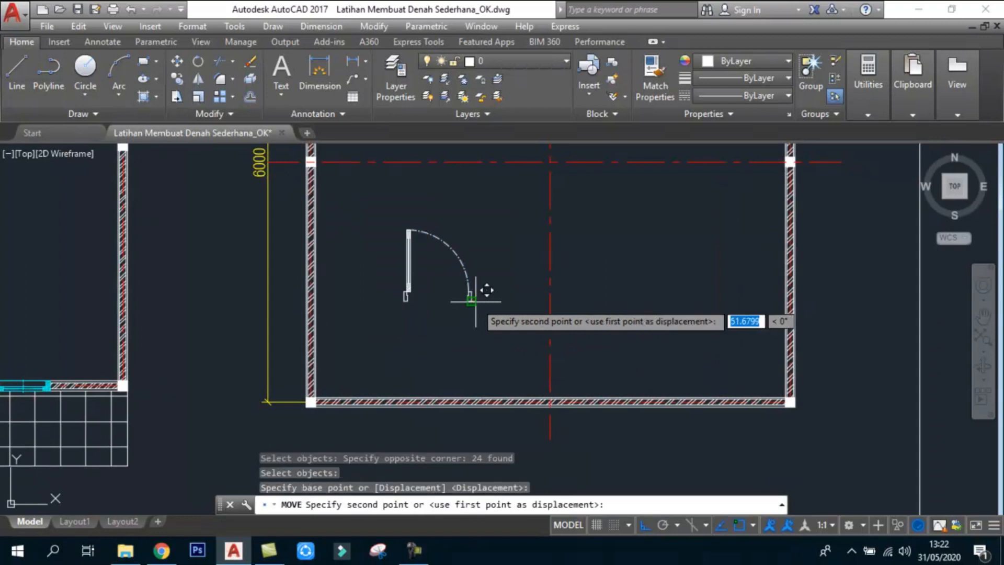
scroll(582, 399, up, 5)
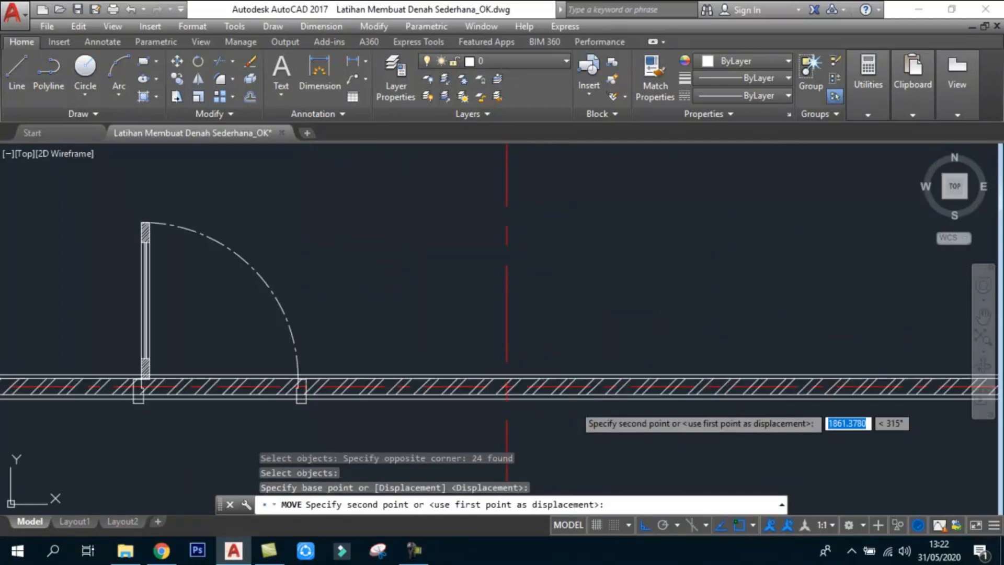
click(574, 399)
- Check whether the moved door's lines select individually, and undo the door symbol's move into the south wall
click(558, 343)
click(528, 282)
key(Escape)
click(417, 291)
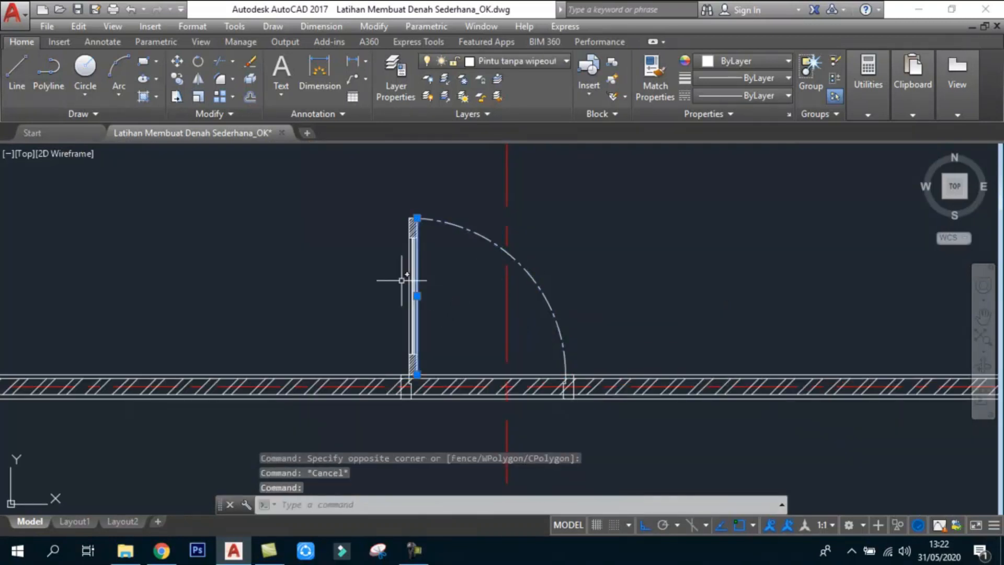
text(u)
key(Return)
scroll(536, 365, up, 5)
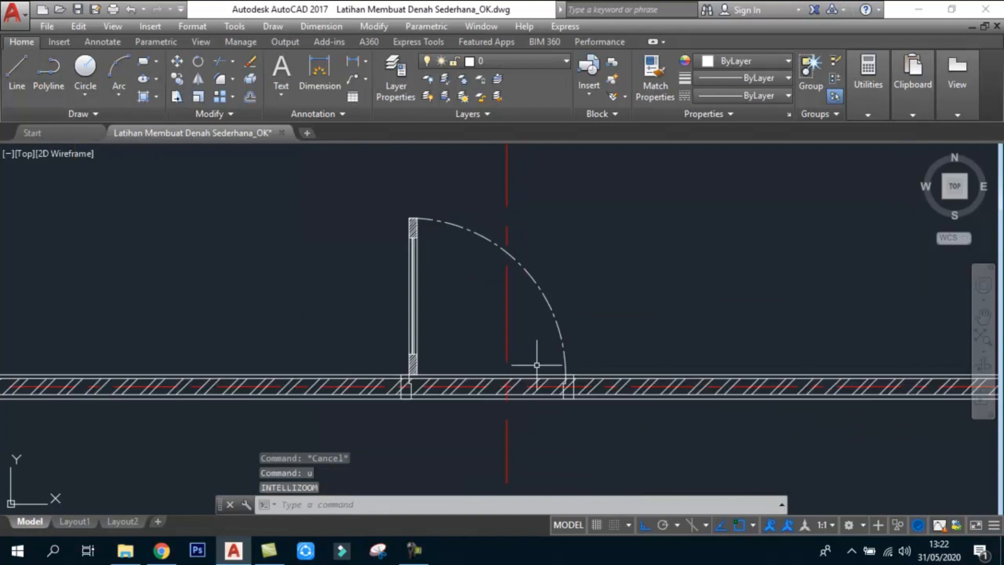
text(u)
key(Return)
scroll(416, 252, up, 2)
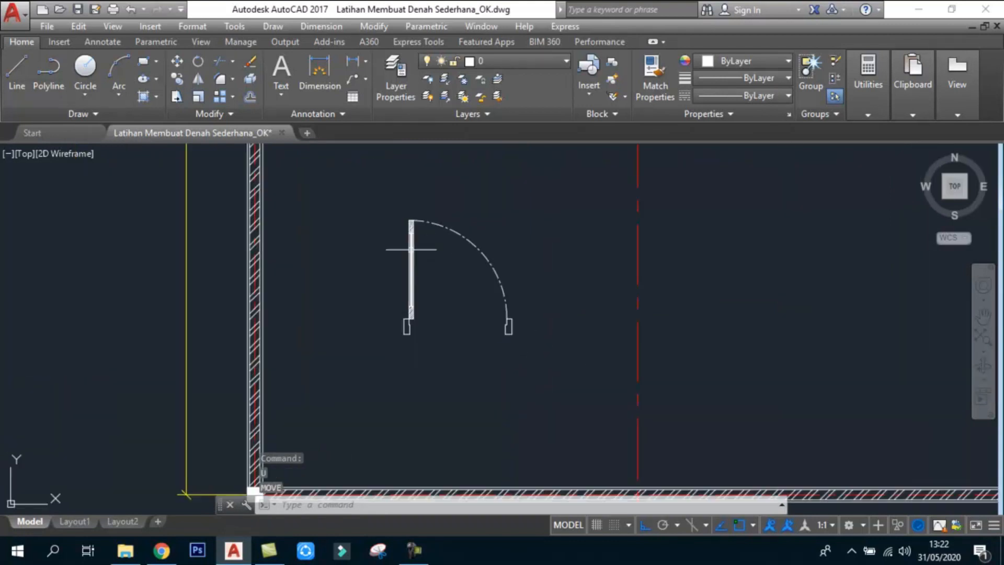
scroll(388, 211, up, 2)
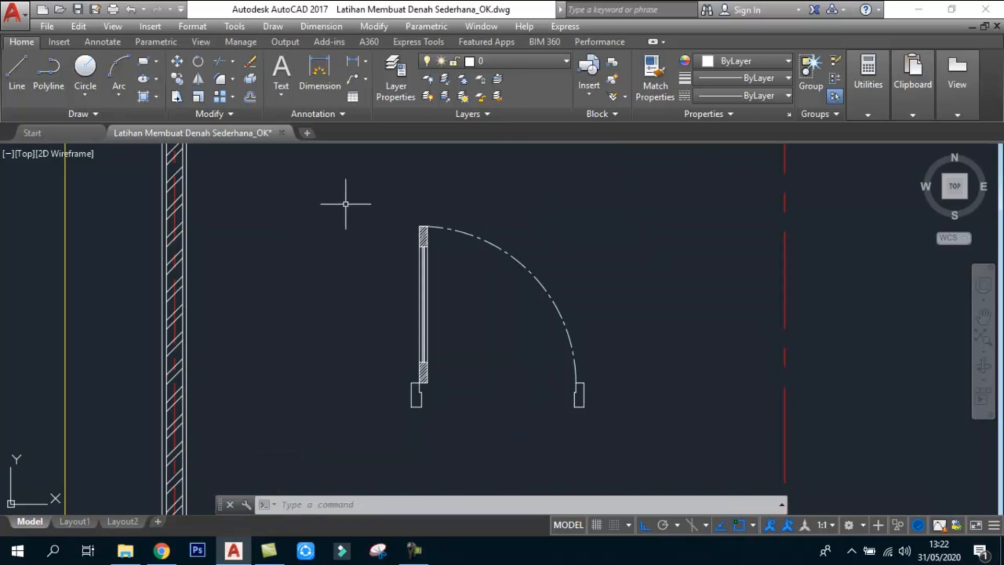
- Convert all parts of the door symbol into a block named Pintu1
click(316, 190)
key(Escape)
key(Escape)
click(347, 206)
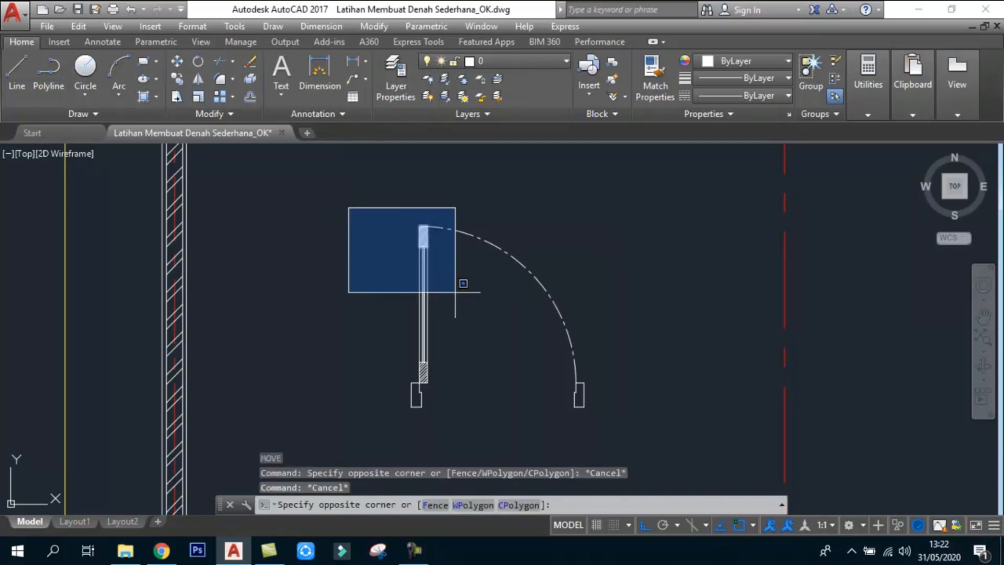
click(627, 416)
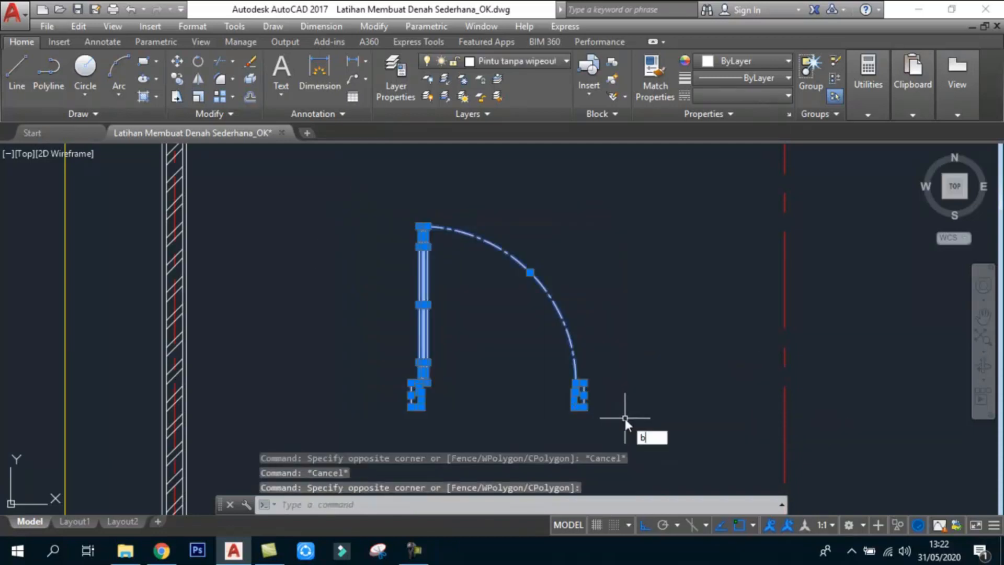
key(Return)
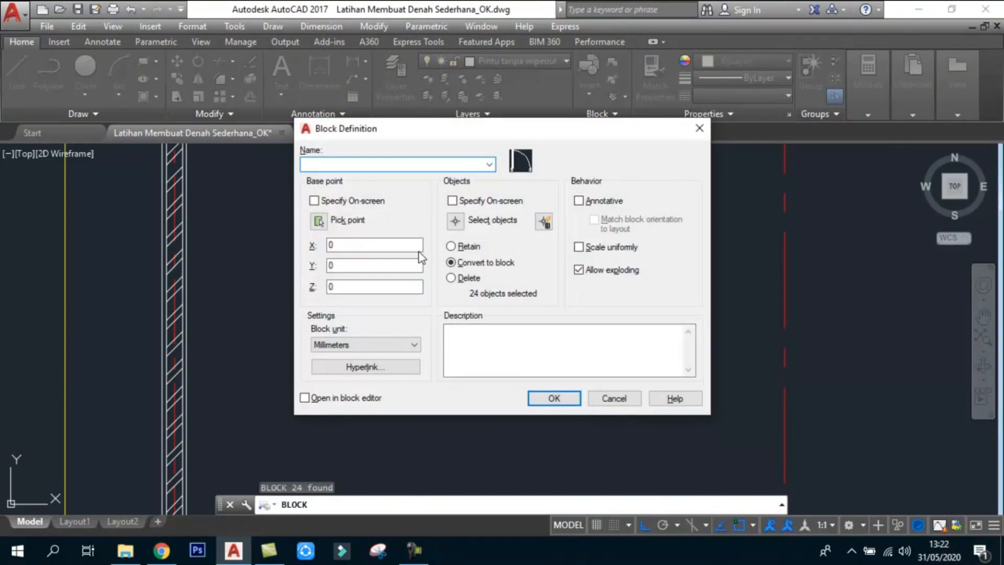
text(Pintu)
double_click(361, 168)
text(dsafsafdasfds)
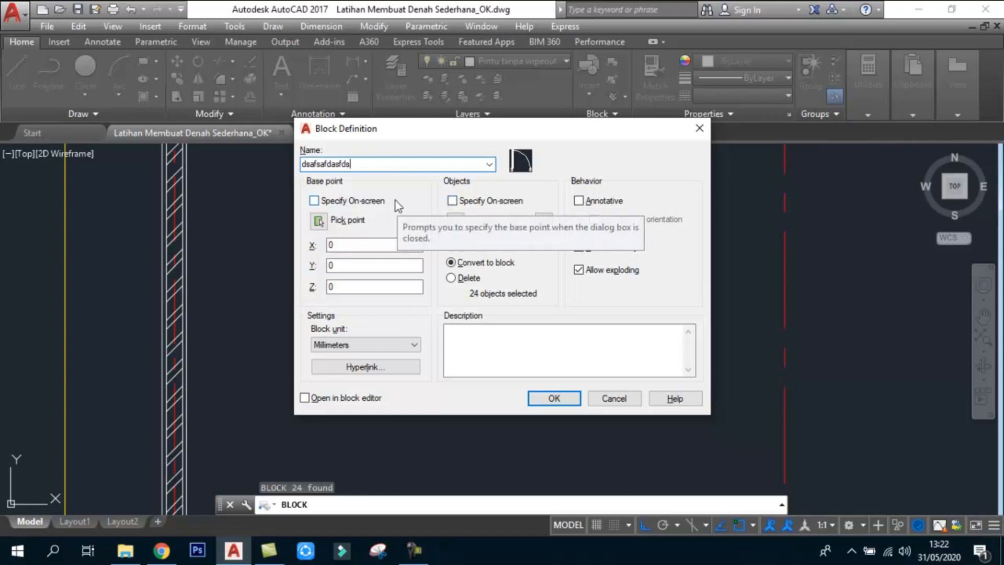
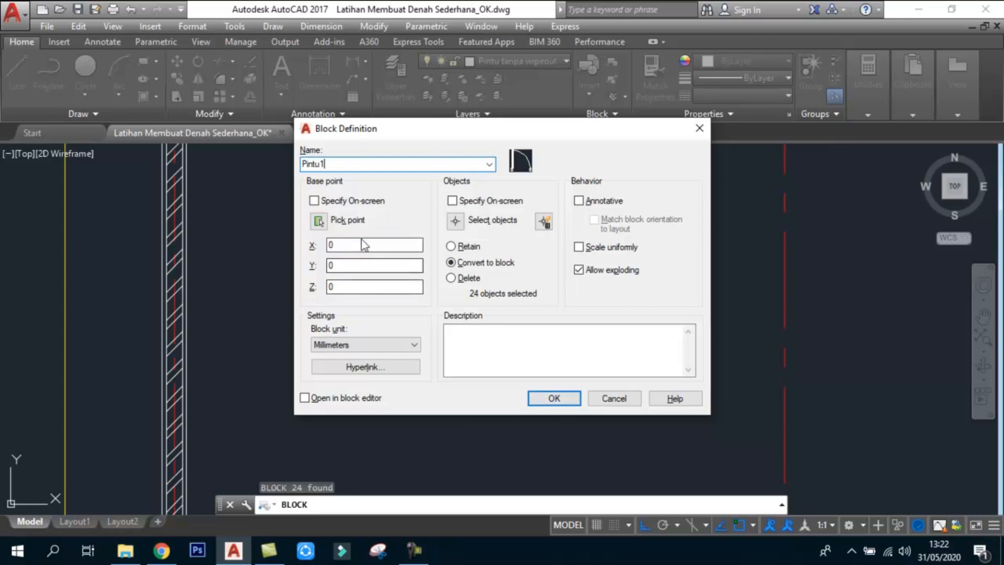
click(612, 398)
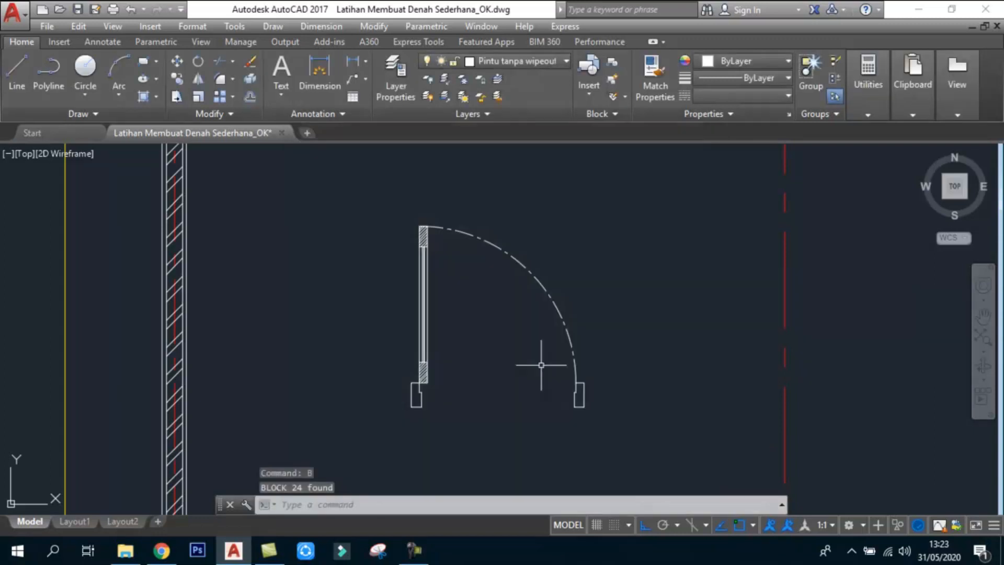
- Check the door block's selection, then view the Pintu1 definition in the Block Editor and close the editor
click(517, 262)
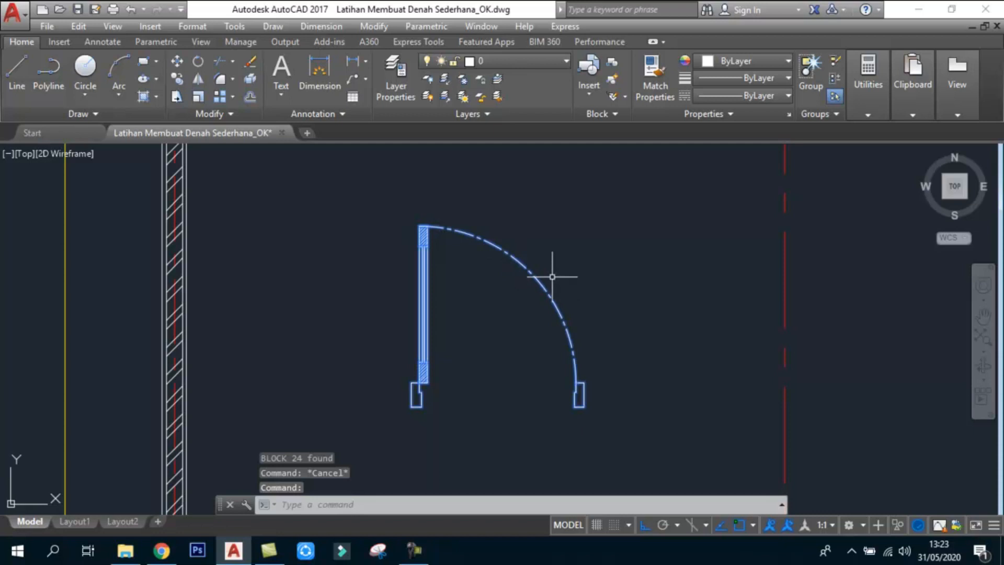
key(Escape)
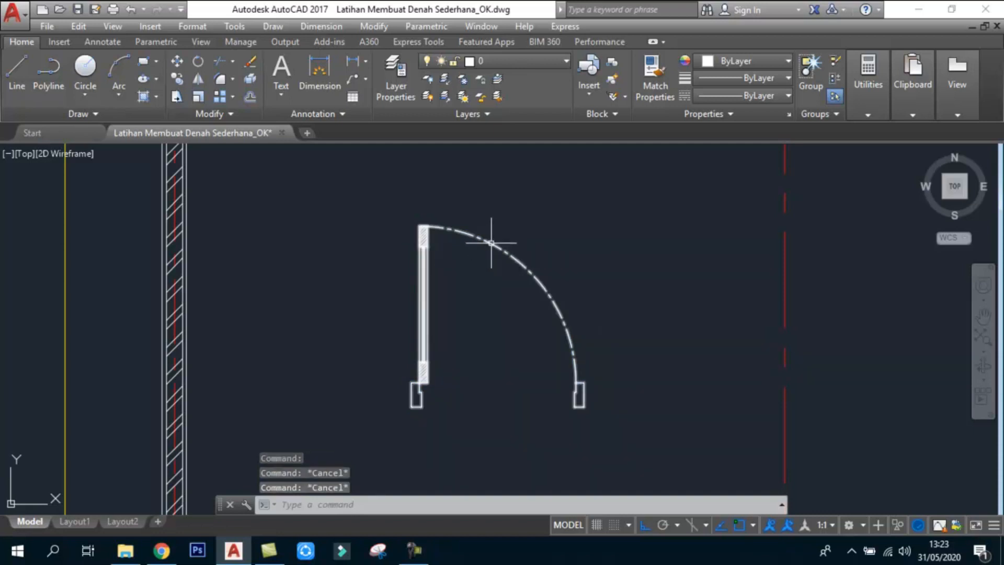
click(495, 242)
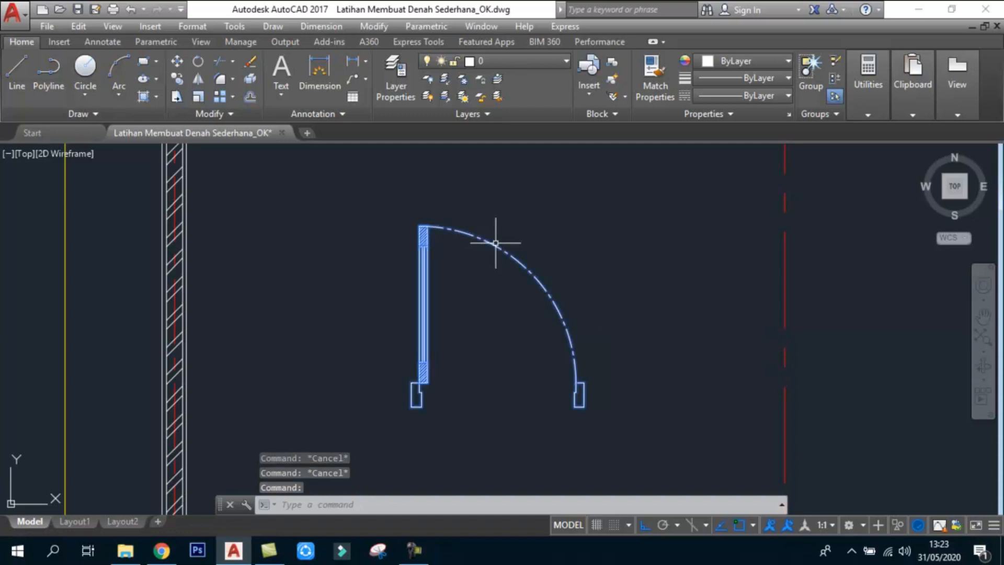
double_click(497, 240)
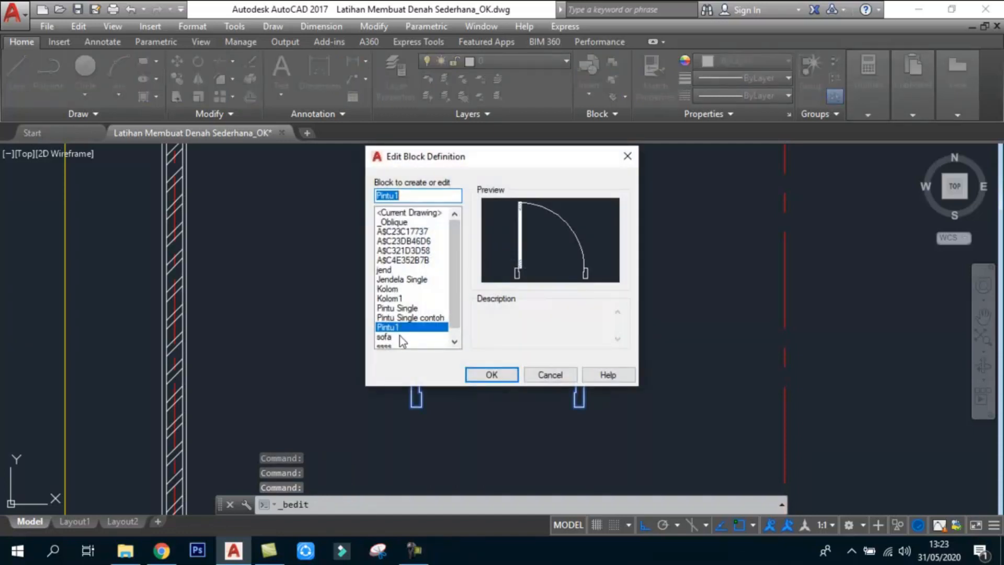
click(477, 374)
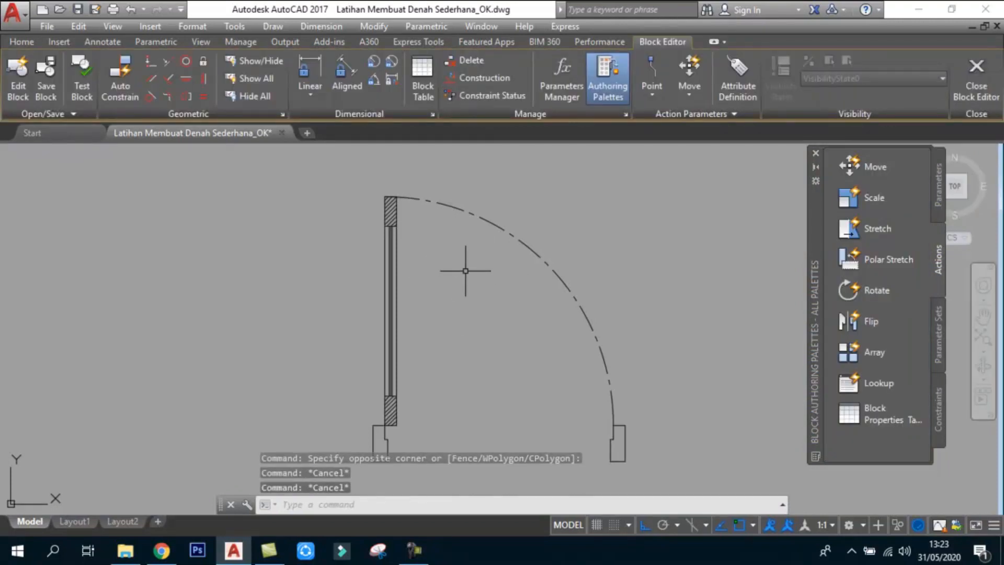
click(988, 93)
- Check in the plan whether the door block is picked as a single object, and clear the selection
scroll(305, 288, up, 2)
scroll(467, 268, down, 4)
scroll(559, 270, up, 4)
click(505, 241)
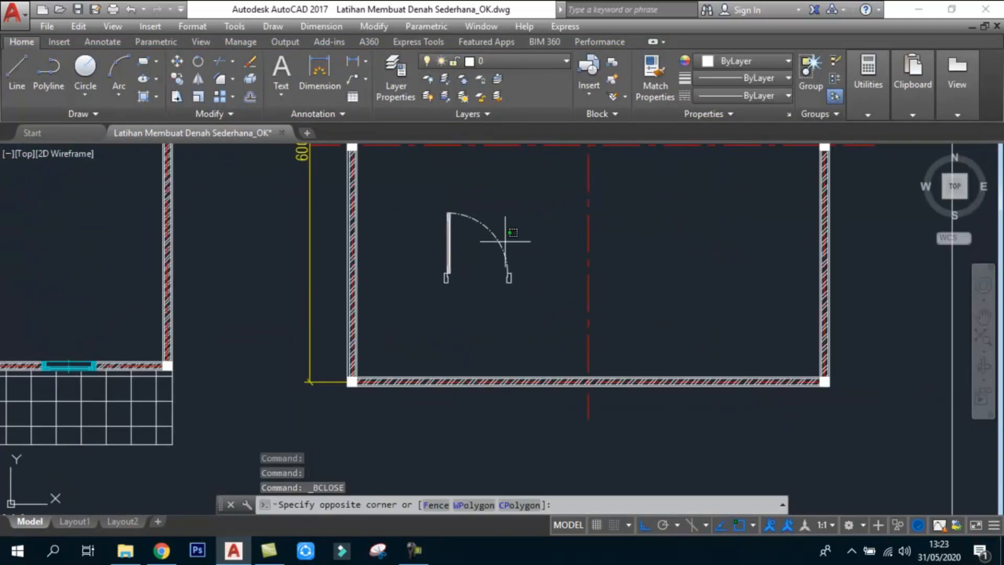
click(479, 224)
click(497, 244)
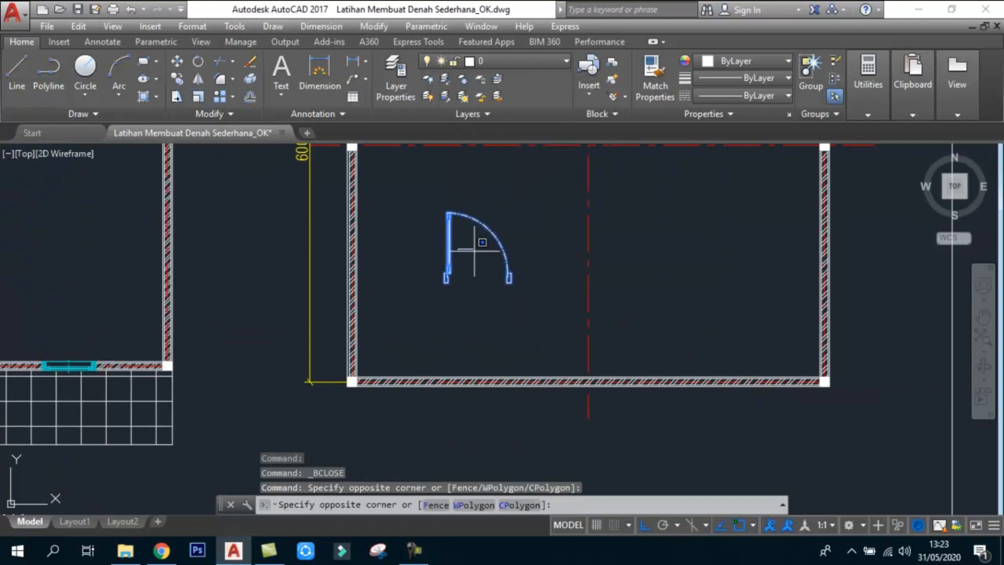
key(Escape)
key(Escape)
key(Escape)
key(Escape)
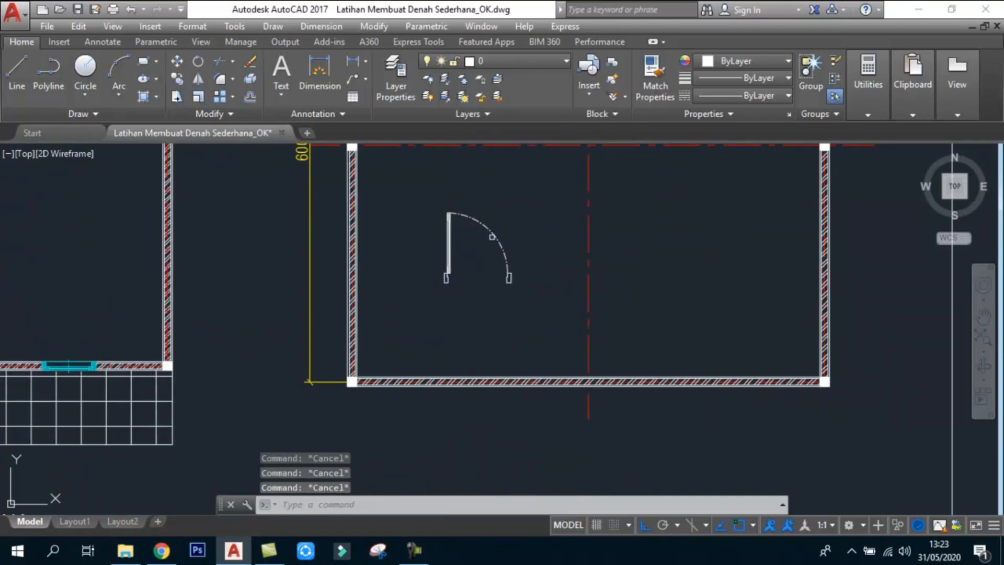
- Try to move the door block within the lower room, and undo the move
text(m)
key(space)
click(486, 228)
key(space)
click(469, 260)
key(space)
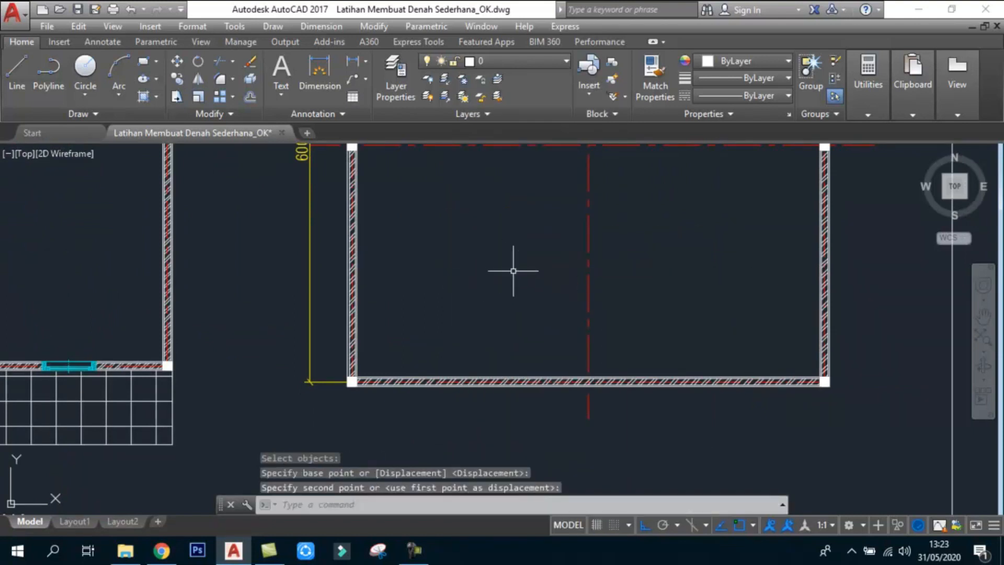
text(u)
key(space)
- Move the door block, with Ortho off, to just east of the vertical centerline and above the south wall
key(space)
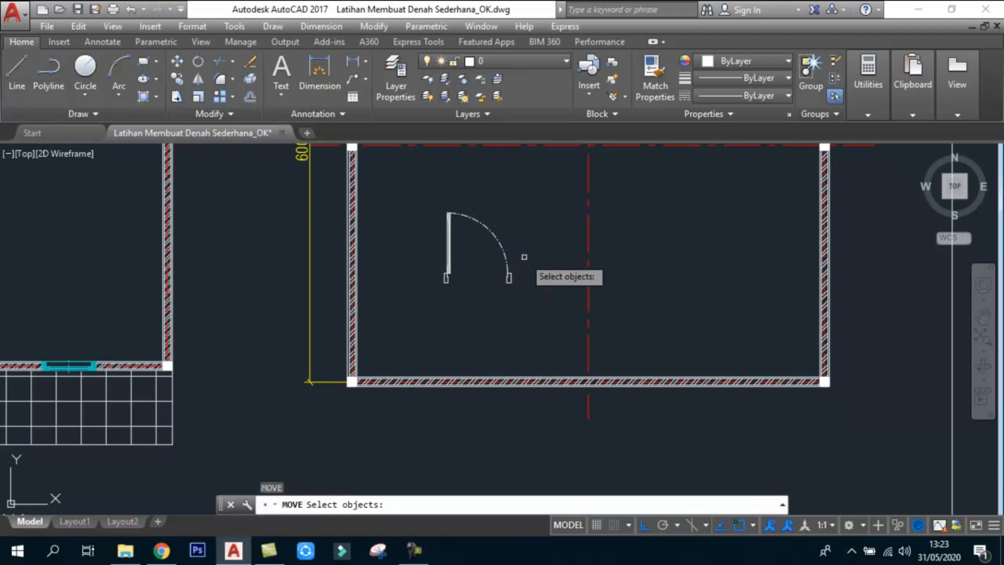
click(525, 257)
click(478, 261)
key(space)
click(486, 259)
scroll(523, 267, down, 2)
key(F8)
middle_drag(594, 313, 632, 317)
click(636, 315)
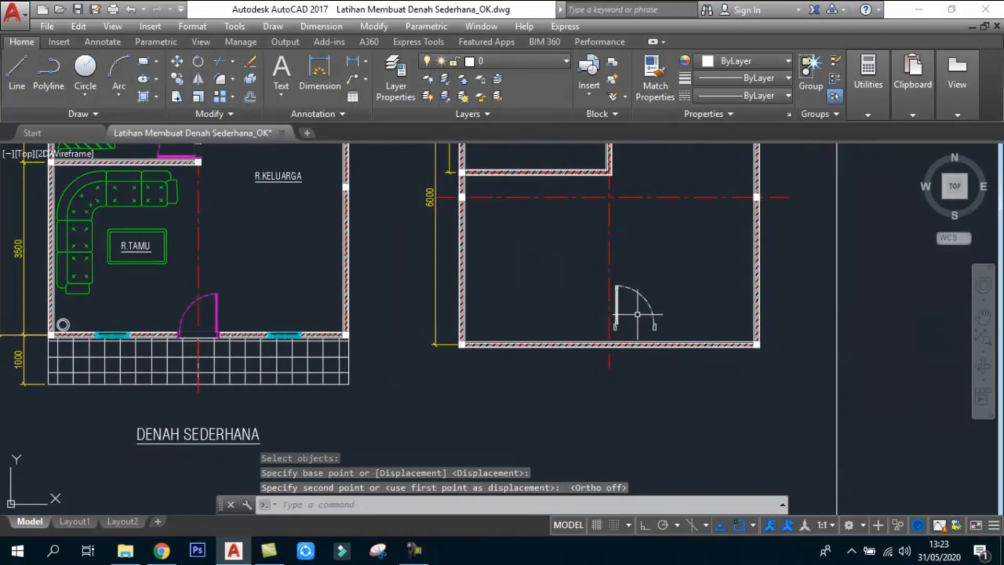
- Mirror the door block about a vertical line through its east jamb's outer lower corner, keeping the source object
scroll(671, 337, up, 4)
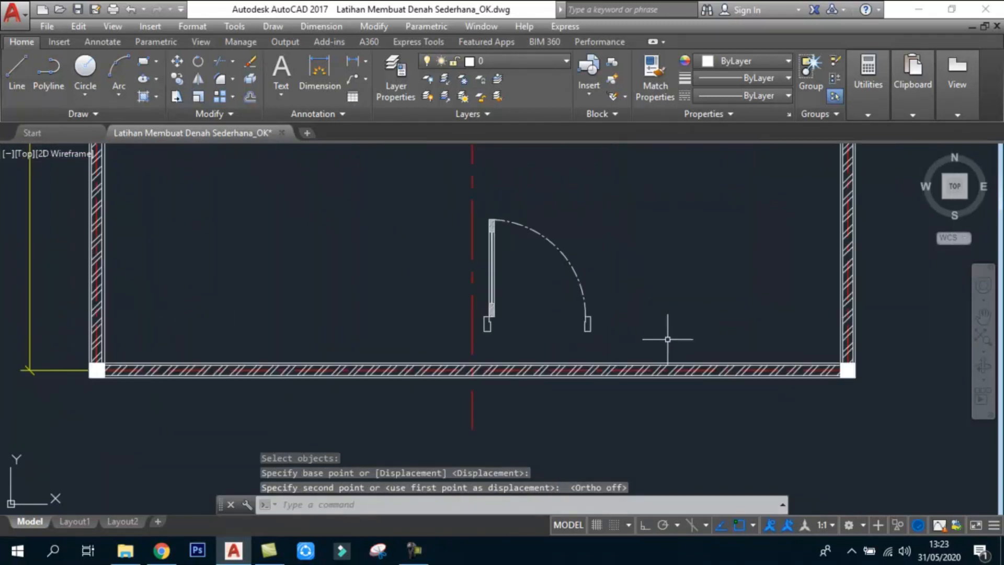
text(mi)
key(Return)
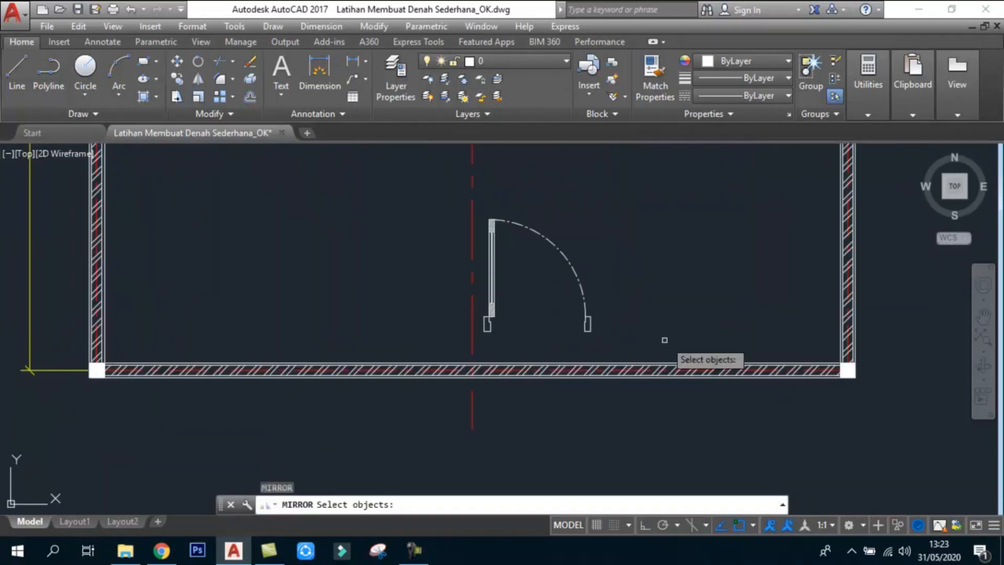
click(617, 337)
click(577, 315)
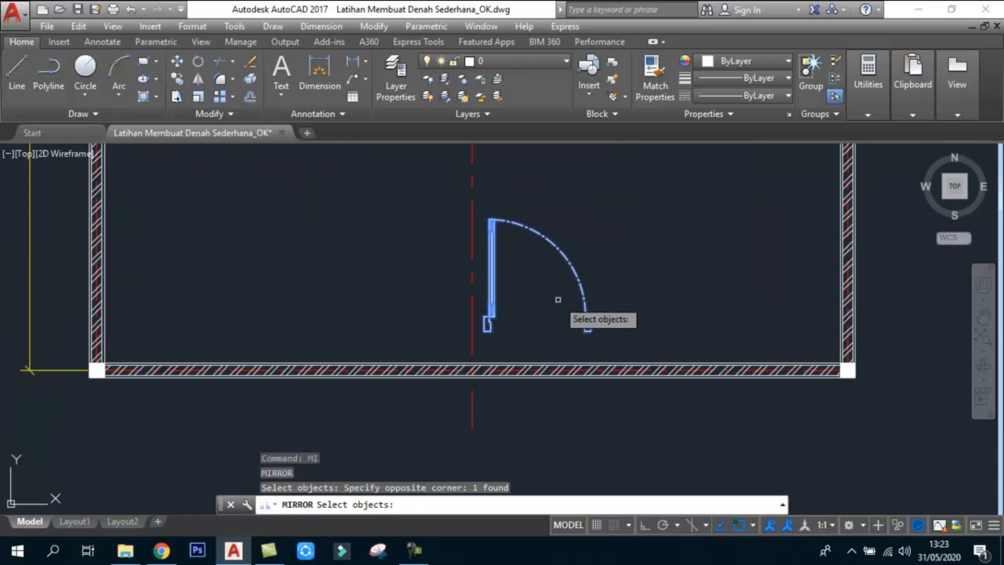
scroll(583, 314, up, 2)
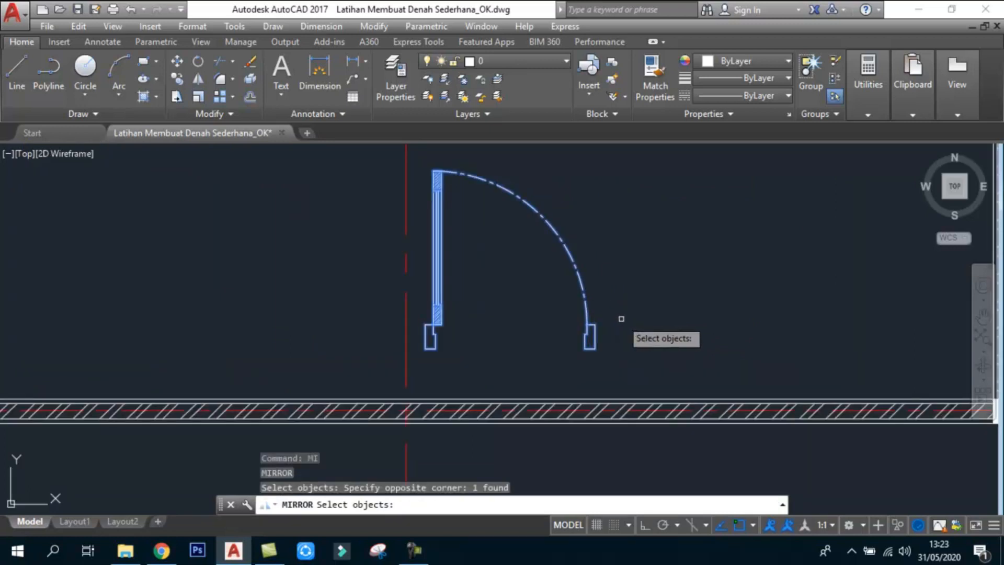
key(Return)
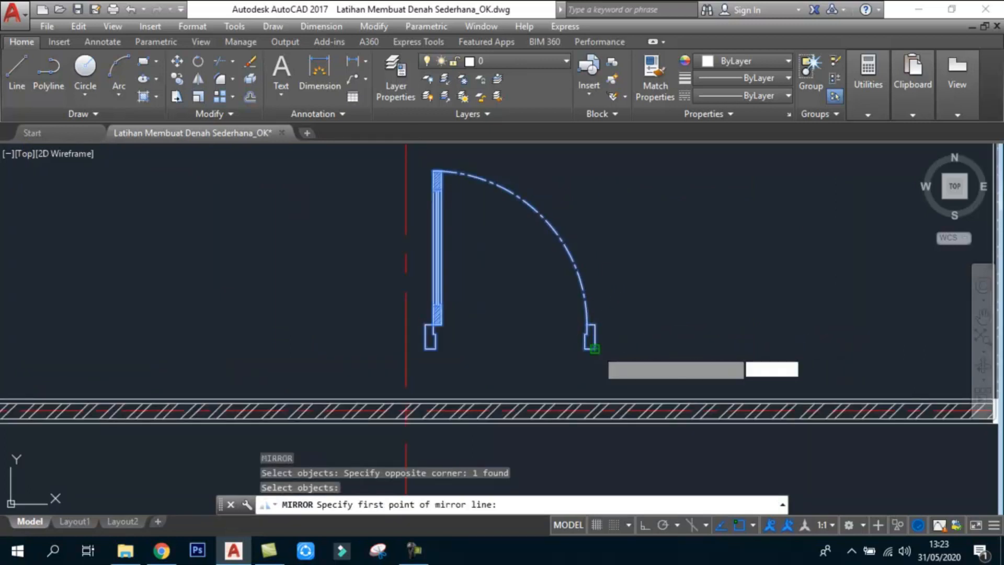
click(594, 348)
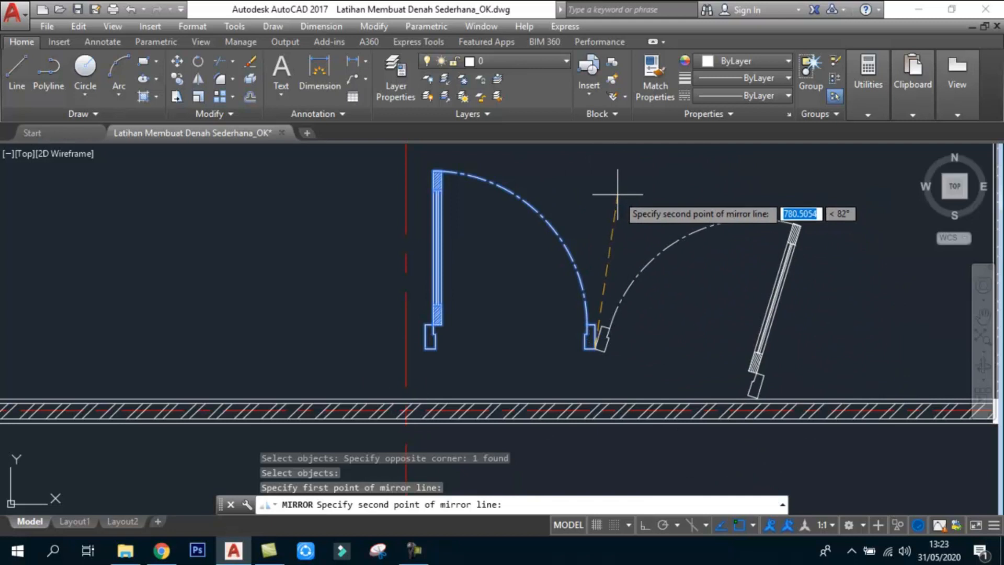
key(F8)
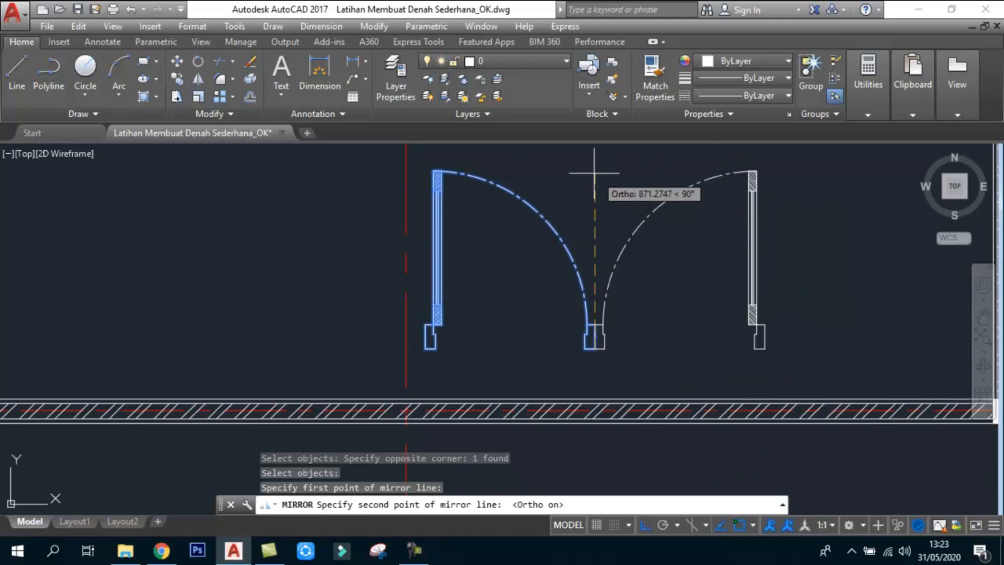
click(593, 171)
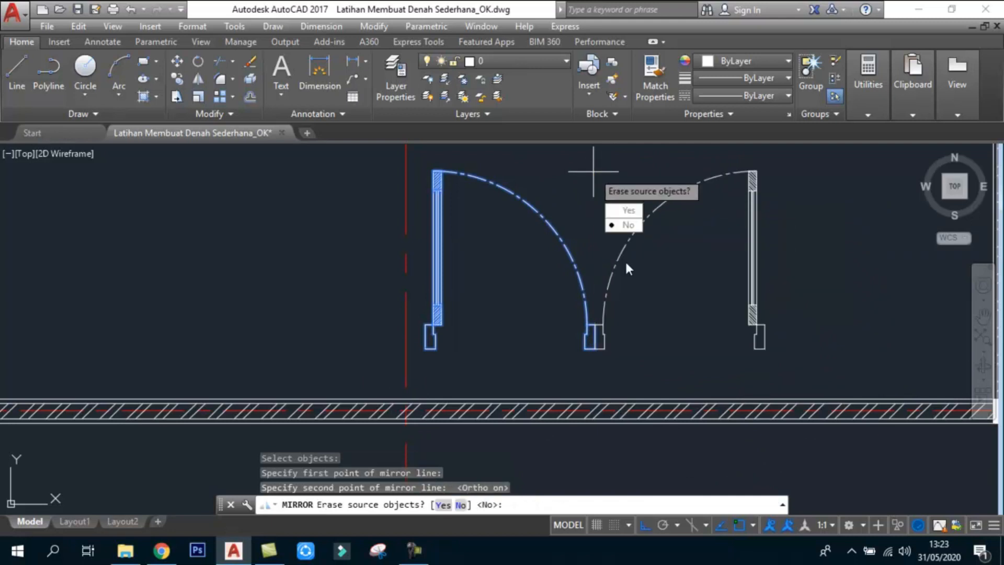
key(Return)
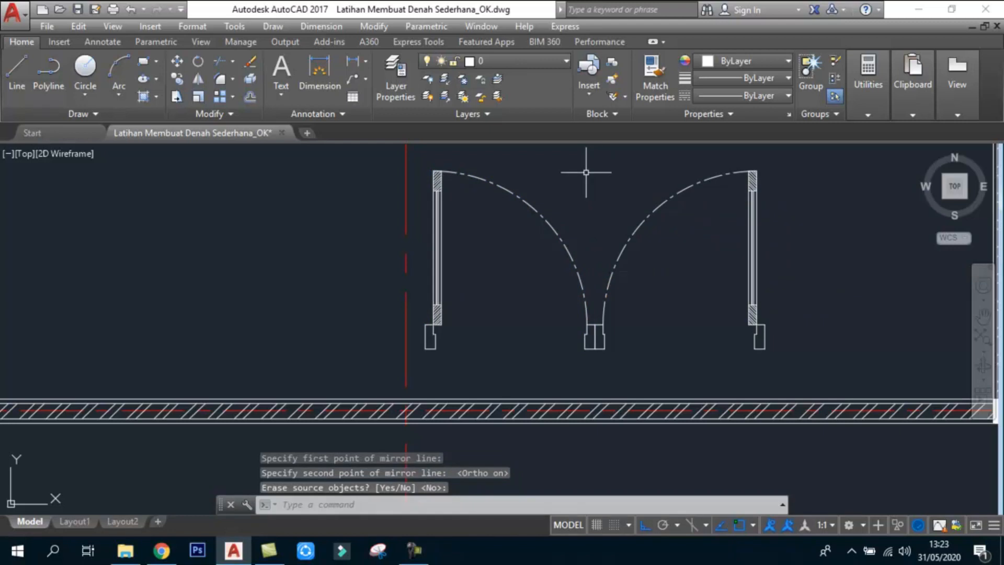
- Delete the original door block beside the vertical centerline, leaving the mirrored copy
click(528, 197)
click(464, 231)
key(Delete)
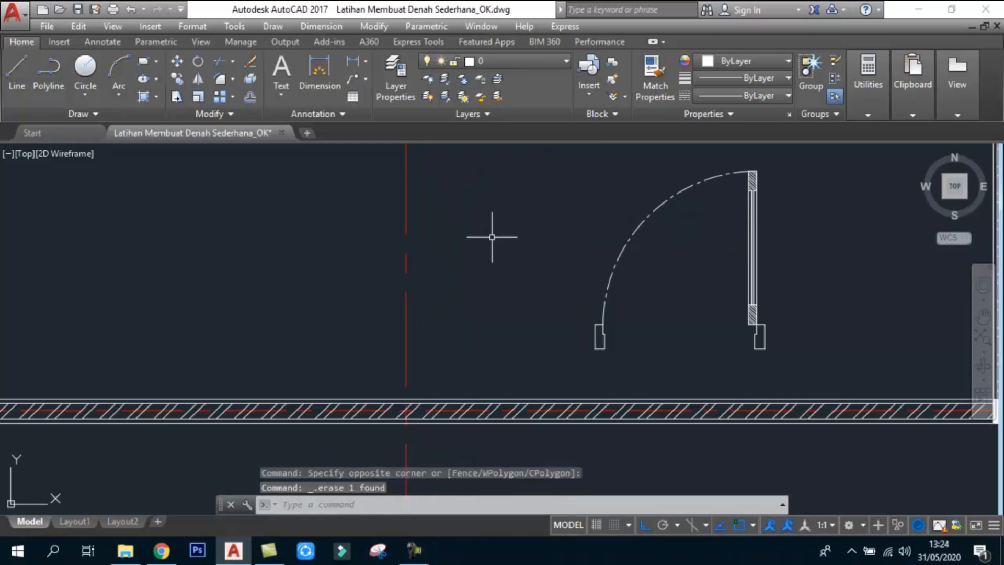
- Draw a horizontal line across the door opening between the outer lower corners of the two jambs
scroll(583, 286, down, 2)
middle_drag(488, 322, 635, 317)
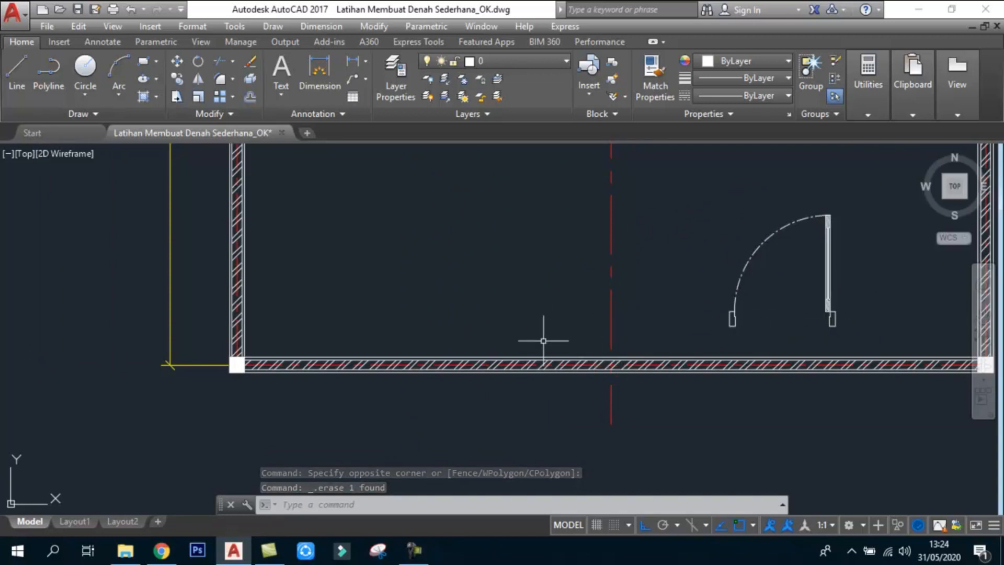
scroll(545, 340, down, 2)
scroll(605, 406, up, 2)
scroll(645, 318, up, 3)
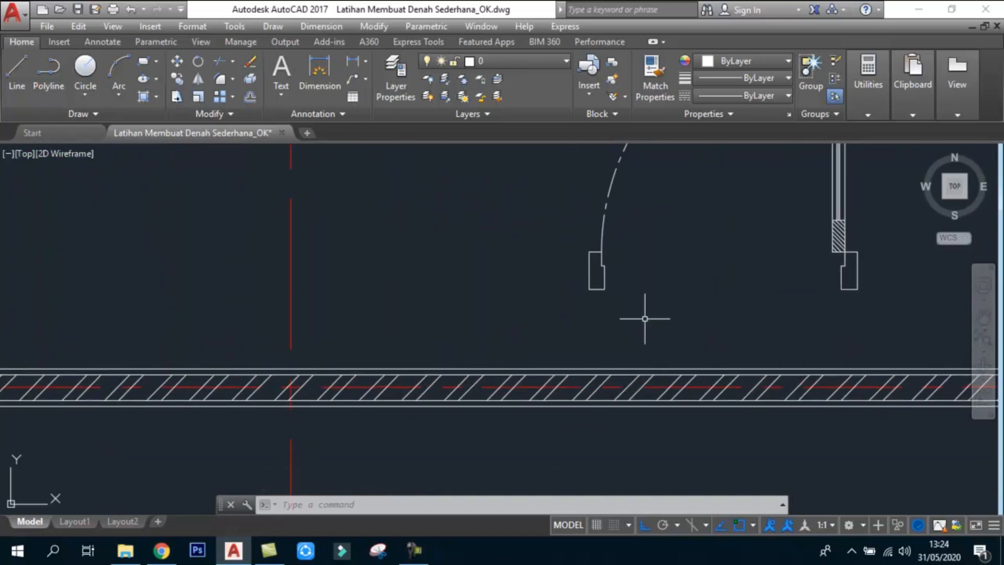
text(l)
key(Return)
click(589, 289)
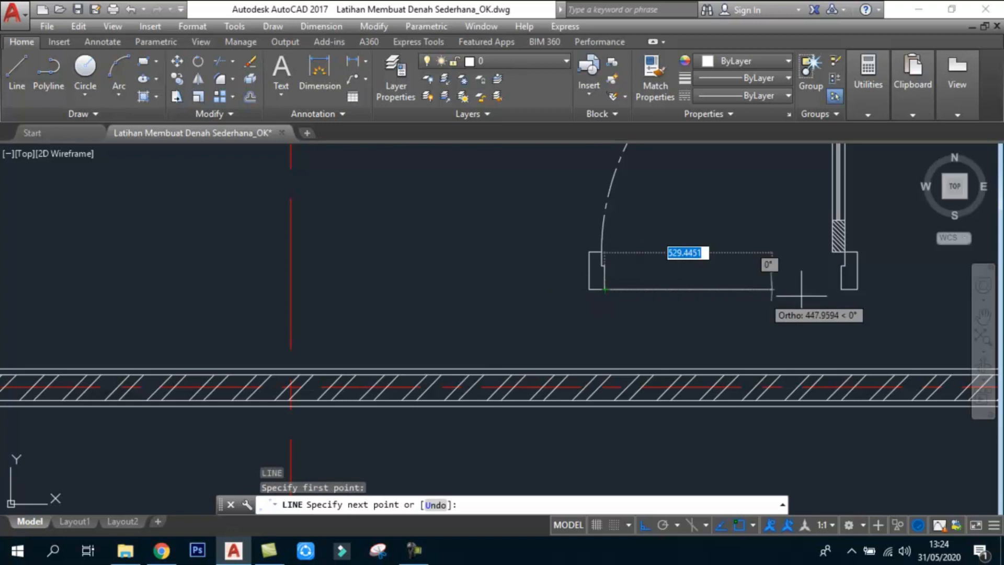
click(857, 289)
scroll(716, 336, down, 2)
key(Escape)
key(Escape)
scroll(716, 335, down, 2)
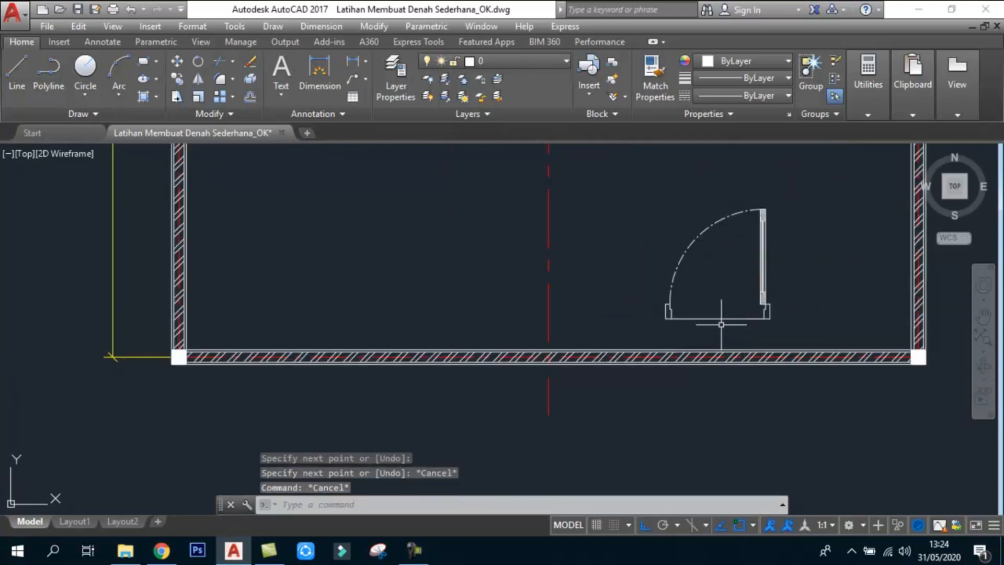
text(m)
key(Return)
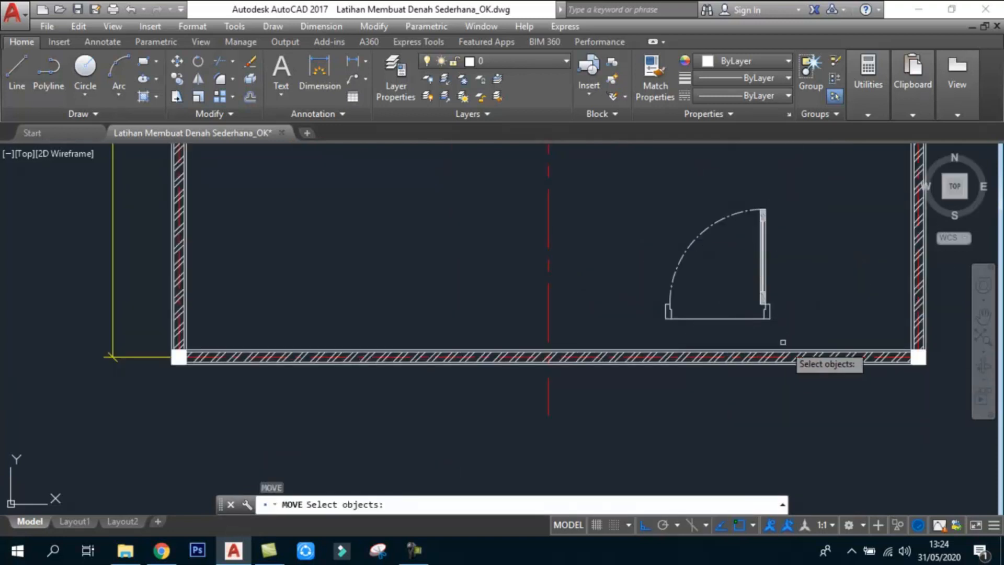
click(810, 319)
click(639, 224)
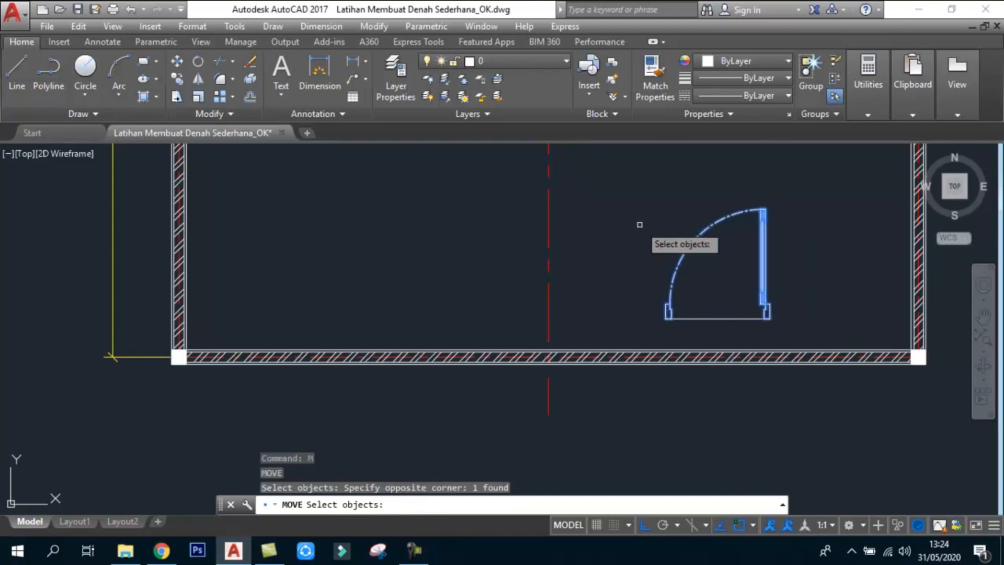
click(746, 323)
click(704, 292)
key(Return)
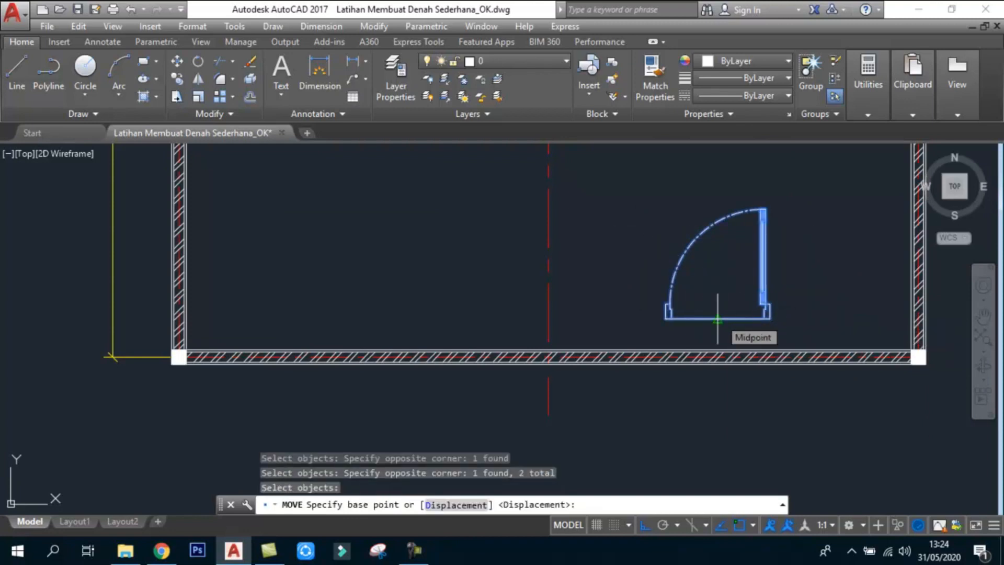
key(Escape)
key(Escape)
key(Escape)
key(Escape)
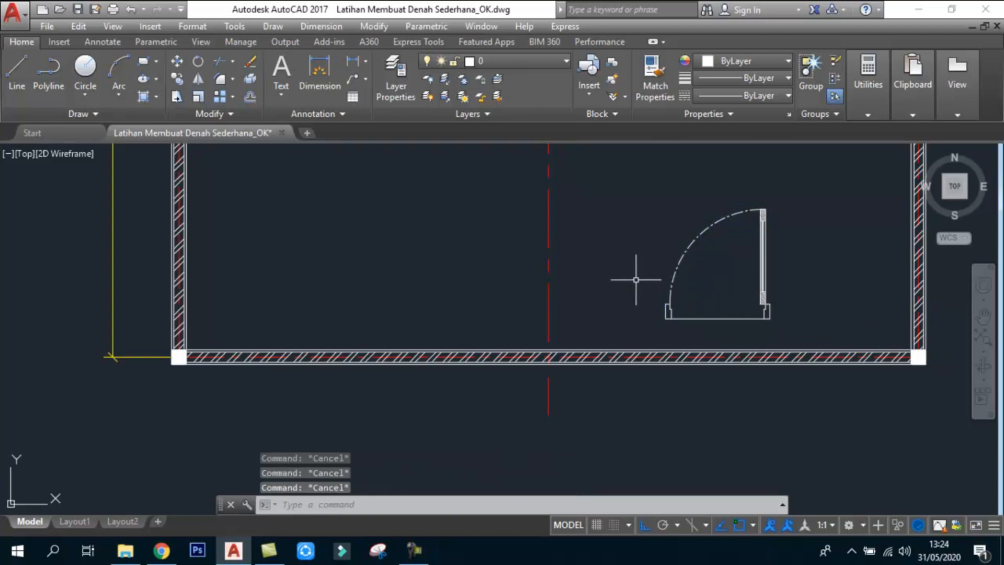
- Move the door block and its threshold line by the line's midpoint onto the intersection of the vertical centerline and the south wall's outer line
text(m)
key(Return)
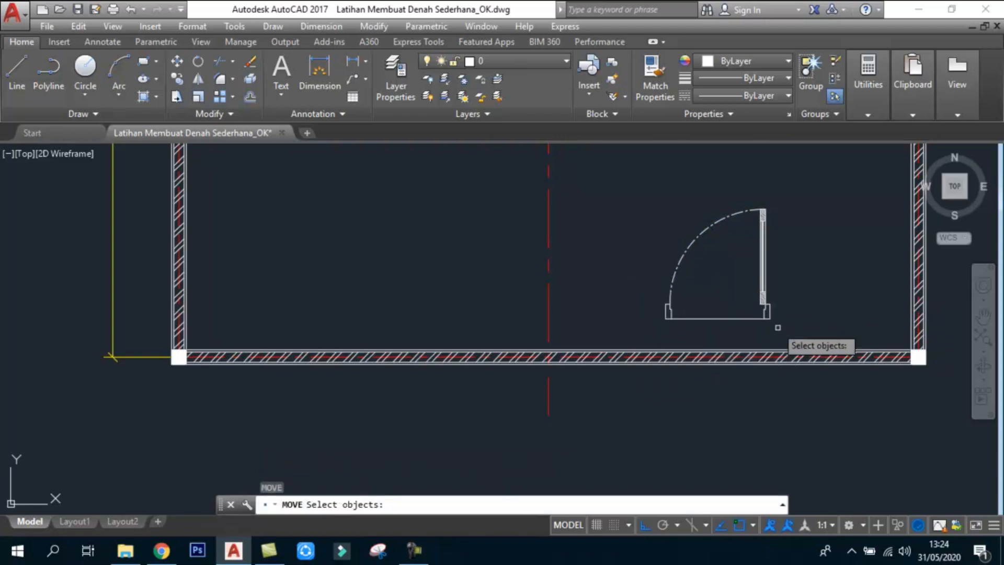
click(797, 331)
click(625, 193)
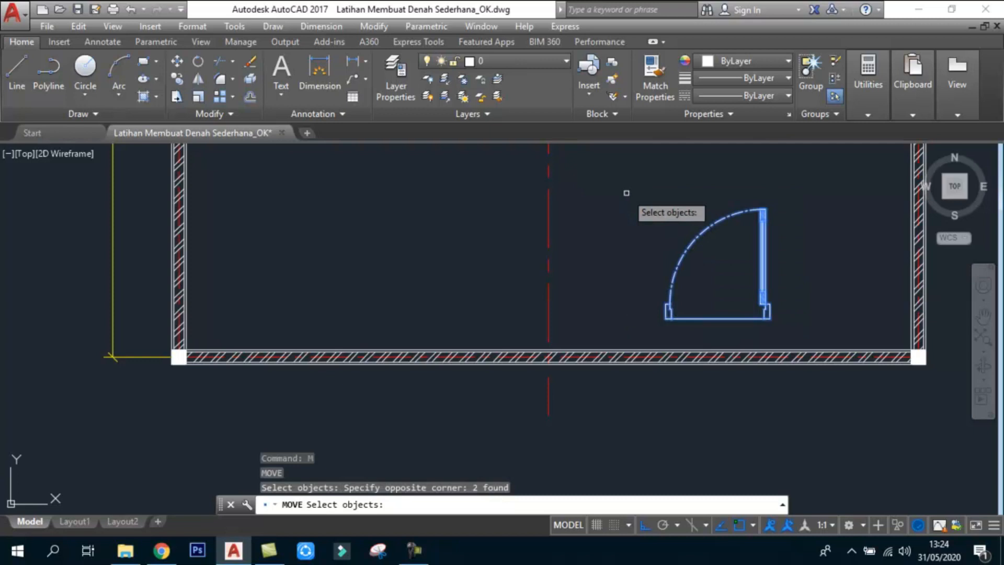
key(Return)
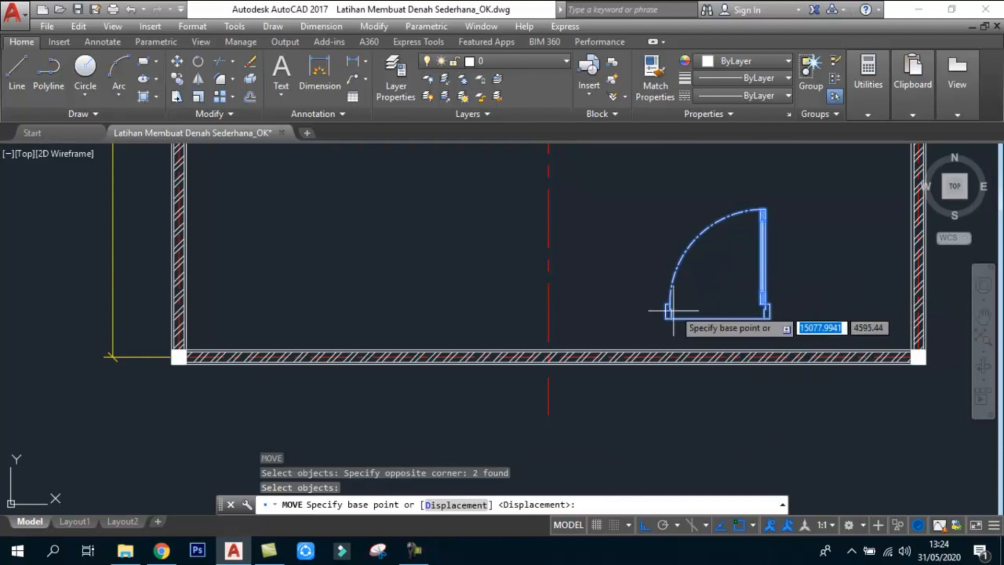
click(718, 319)
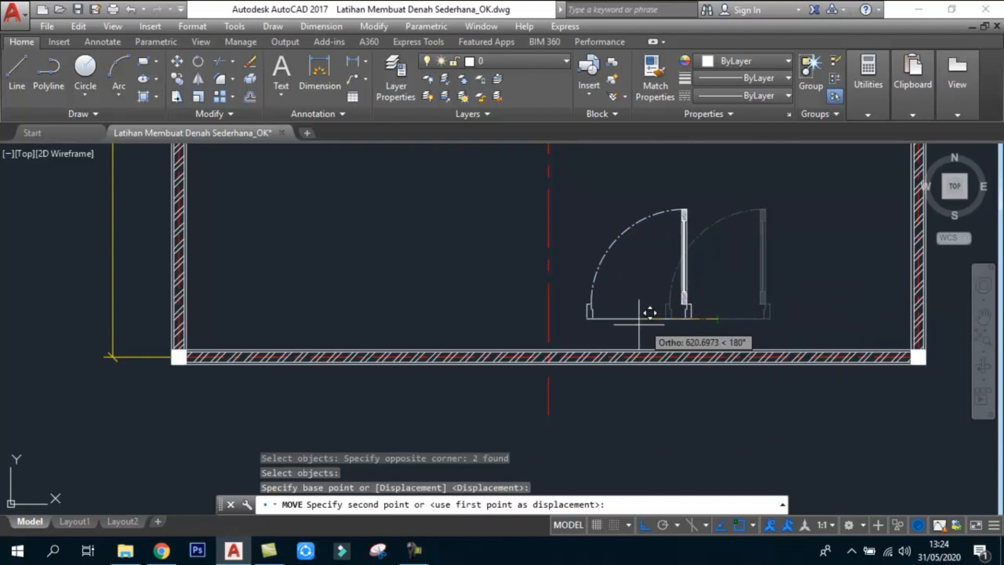
scroll(550, 361, up, 2)
click(547, 361)
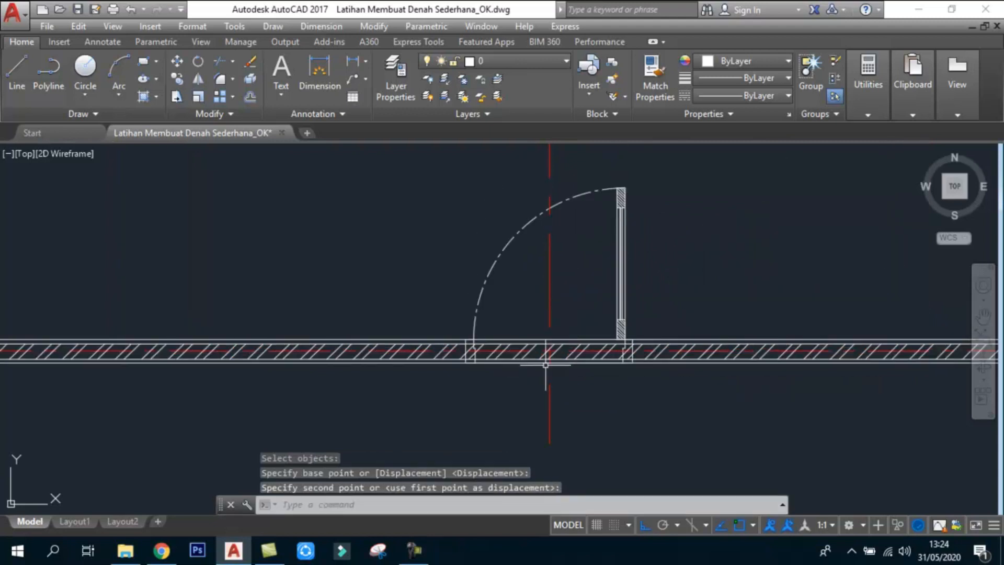
scroll(522, 340, up, 2)
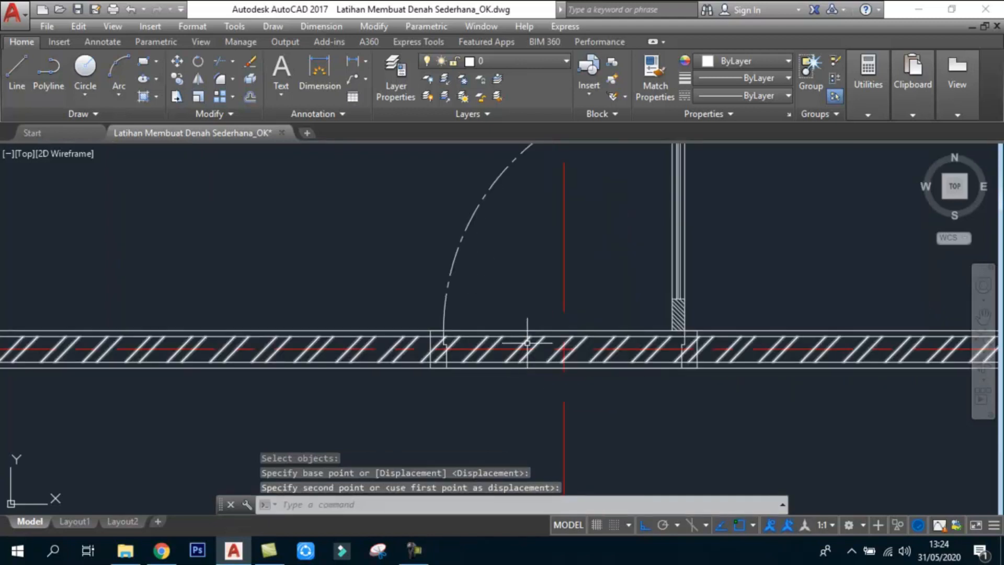
scroll(497, 329, down, 2)
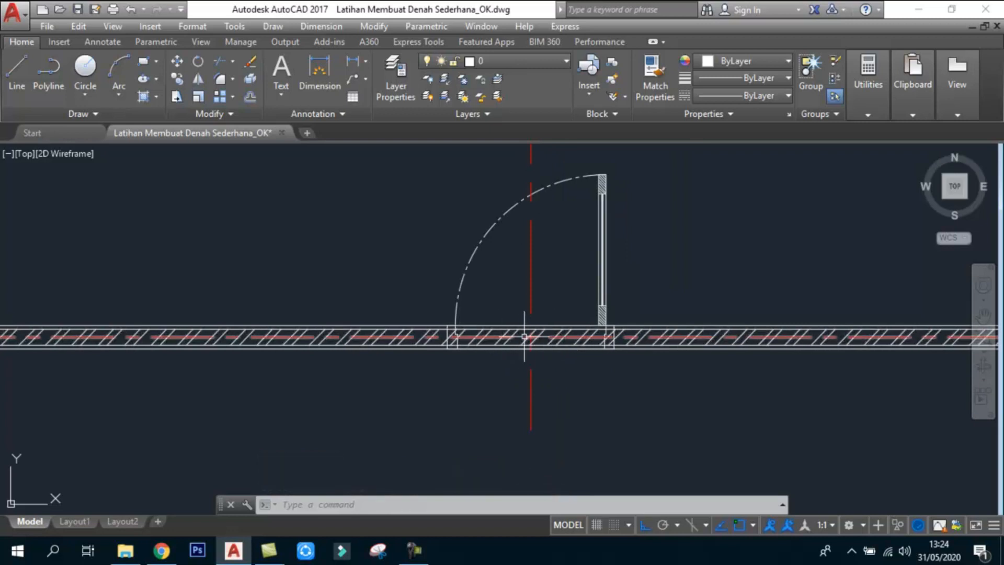
scroll(552, 361, down, 3)
scroll(558, 349, up, 2)
scroll(556, 347, down, 4)
scroll(268, 347, up, 5)
scroll(480, 352, down, 4)
scroll(663, 348, up, 5)
scroll(437, 291, up, 3)
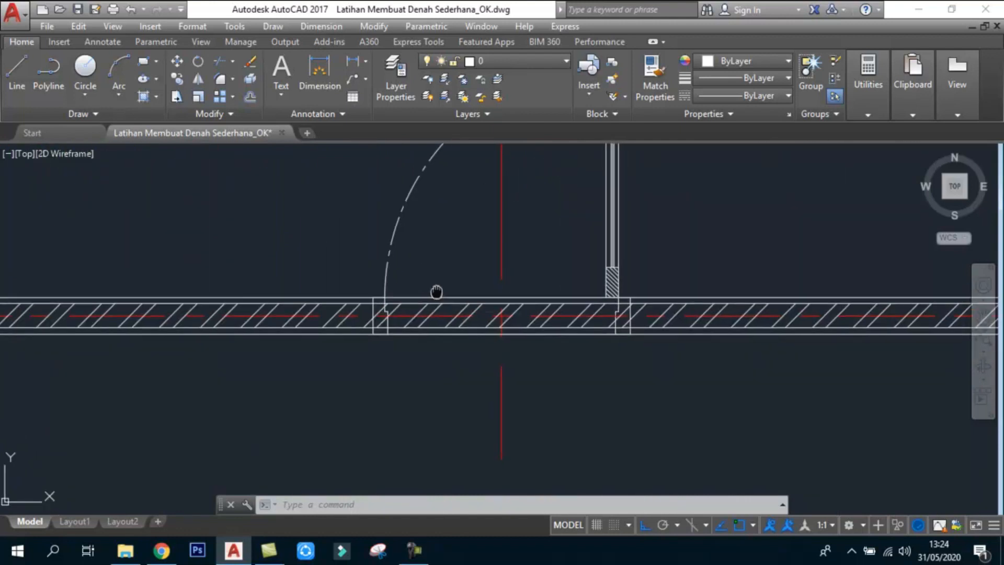
- Draw a vertical line from the west jamb's outer upper corner down past the south wall
text(l)
key(Return)
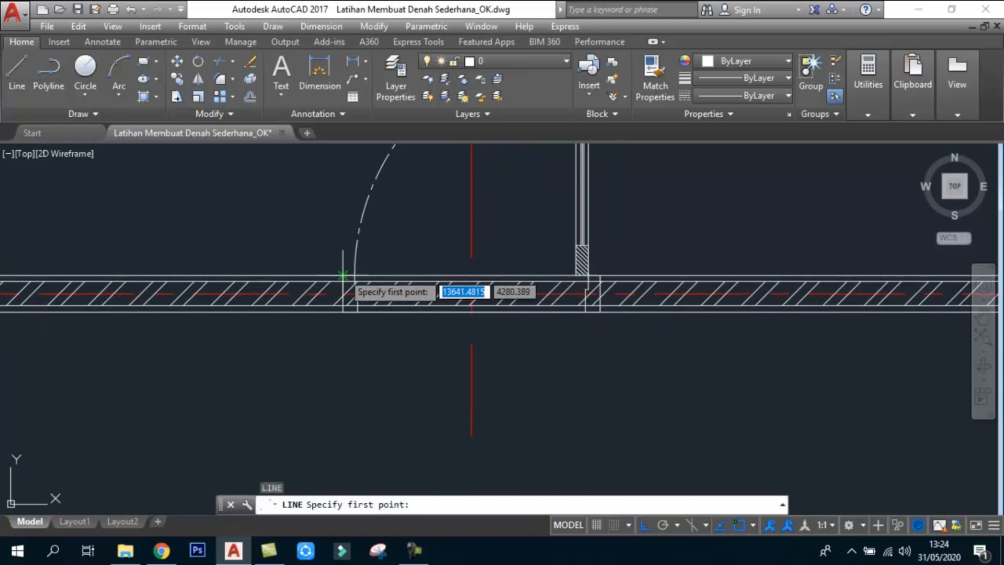
scroll(343, 274, up, 3)
click(343, 275)
scroll(343, 275, down, 3)
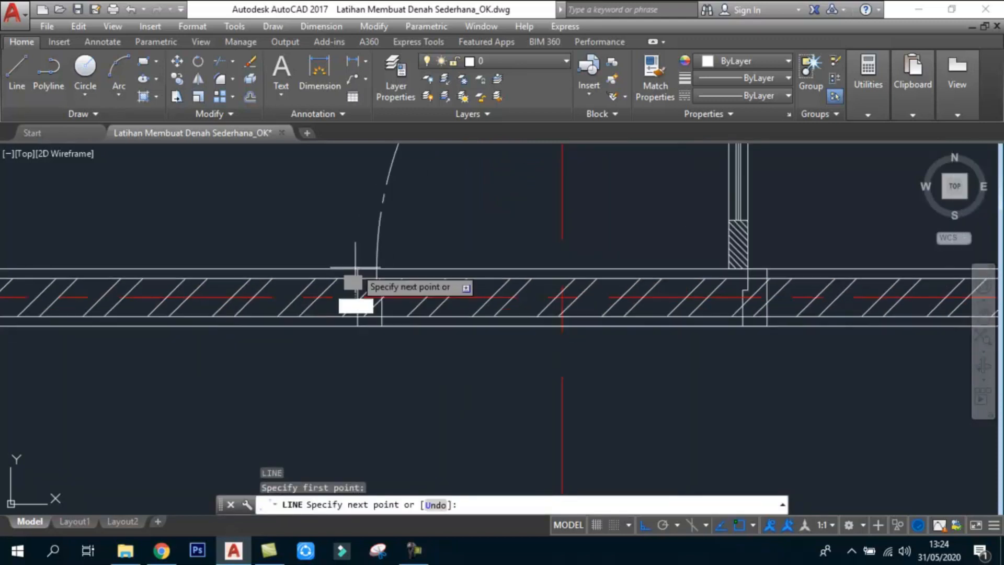
click(349, 363)
key(Escape)
- Draw a matching vertical line from the east jamb's outer upper corner down past the south wall
key(Return)
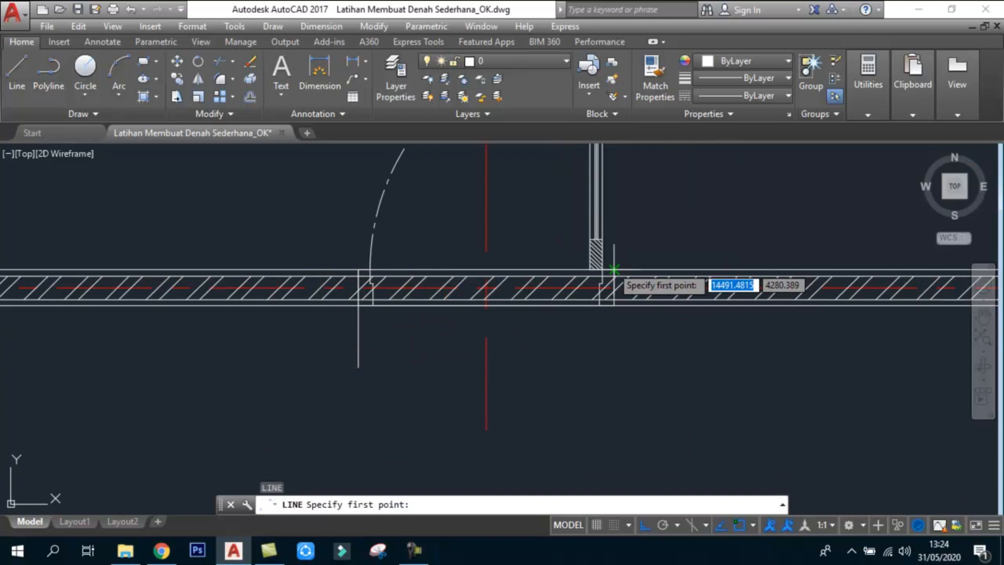
click(613, 269)
click(614, 369)
mouse_move(468, 292)
middle_down()
mouse_move(439, 298)
mouse_move(448, 307)
middle_up()
key(Escape)
key(Escape)
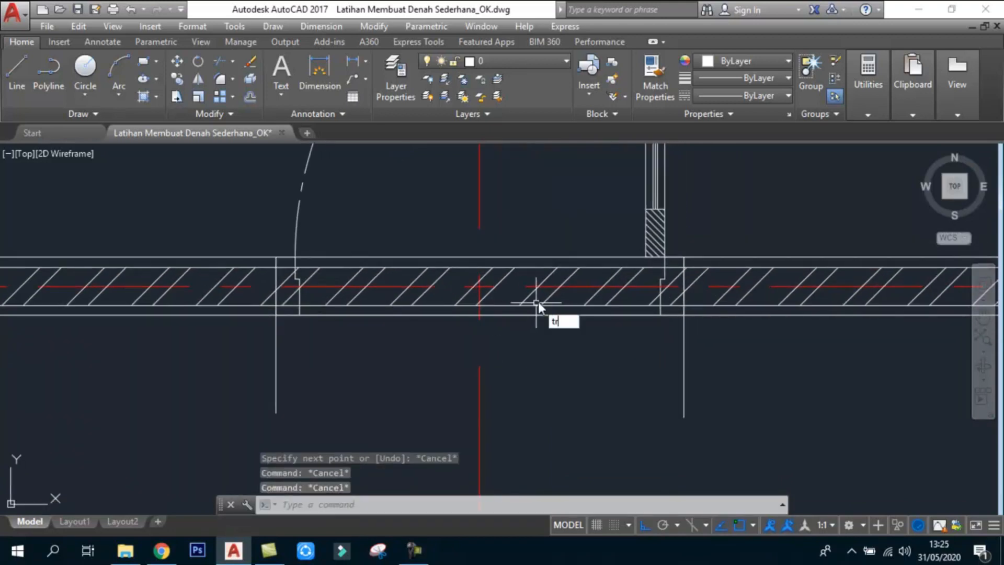
- Trim the south wall's lines, hatch and centerline between the two vertical lines, using those lines as cutting edges
key(Return)
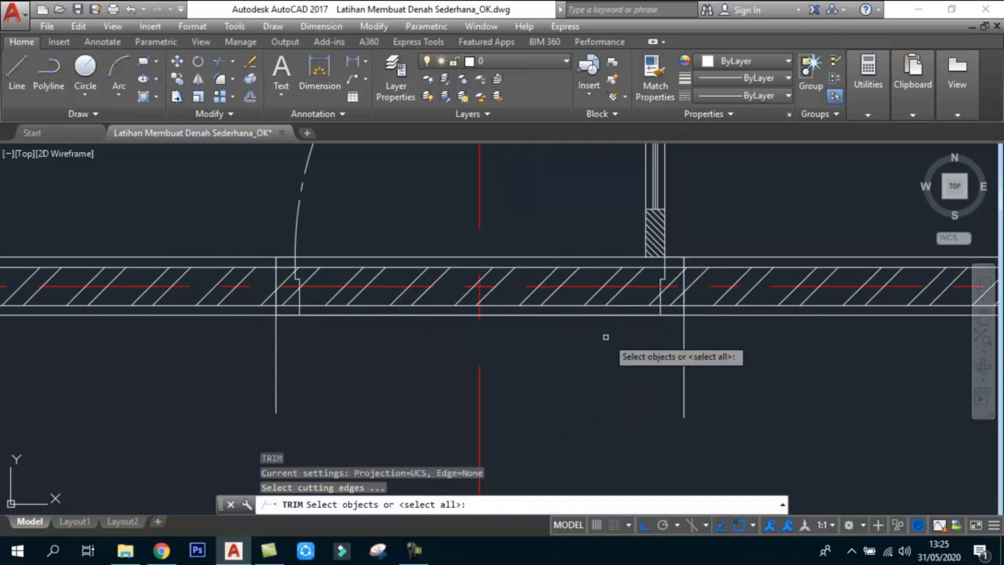
click(329, 371)
click(225, 320)
click(725, 376)
click(678, 372)
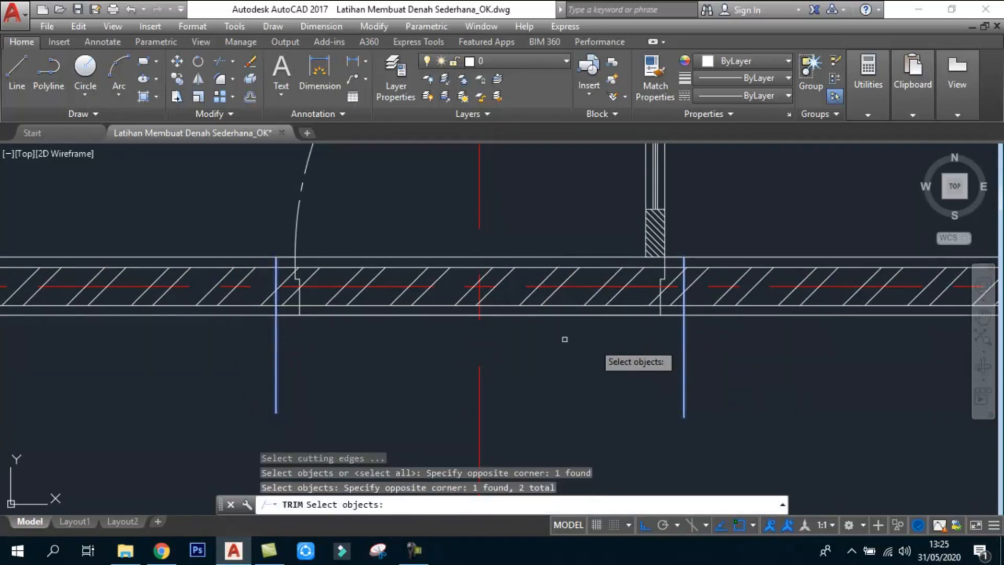
click(287, 354)
click(230, 317)
click(681, 347)
click(673, 356)
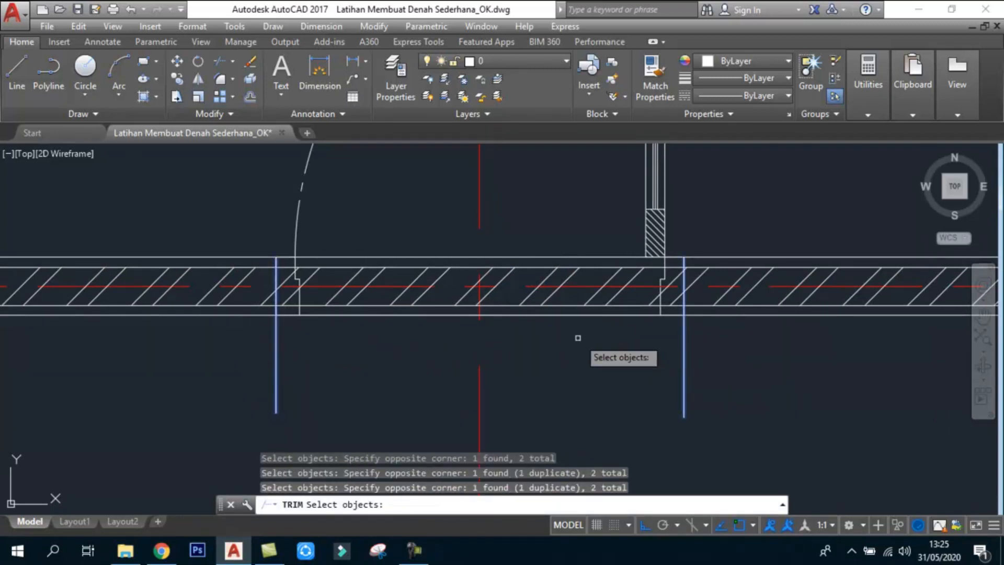
key(Return)
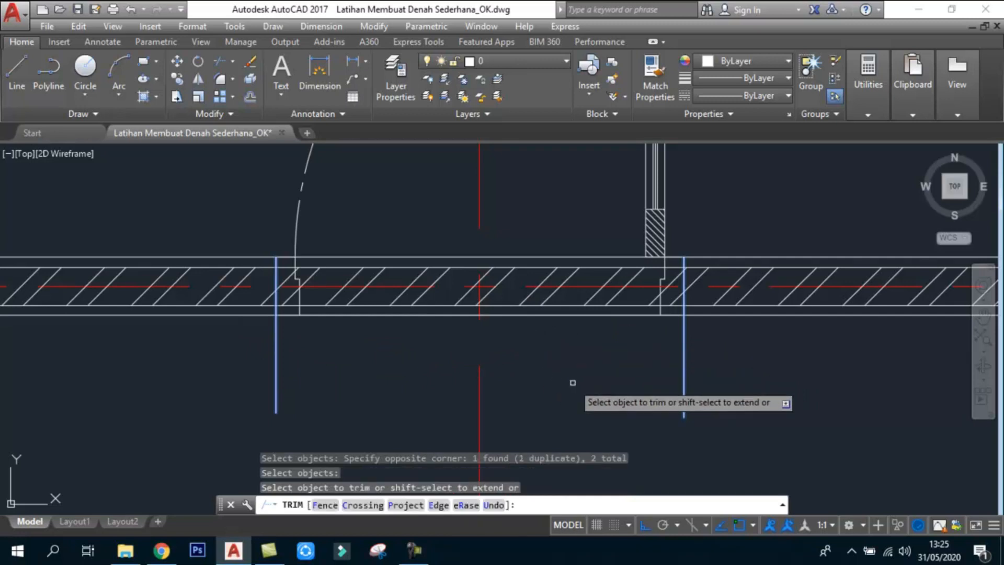
click(571, 373)
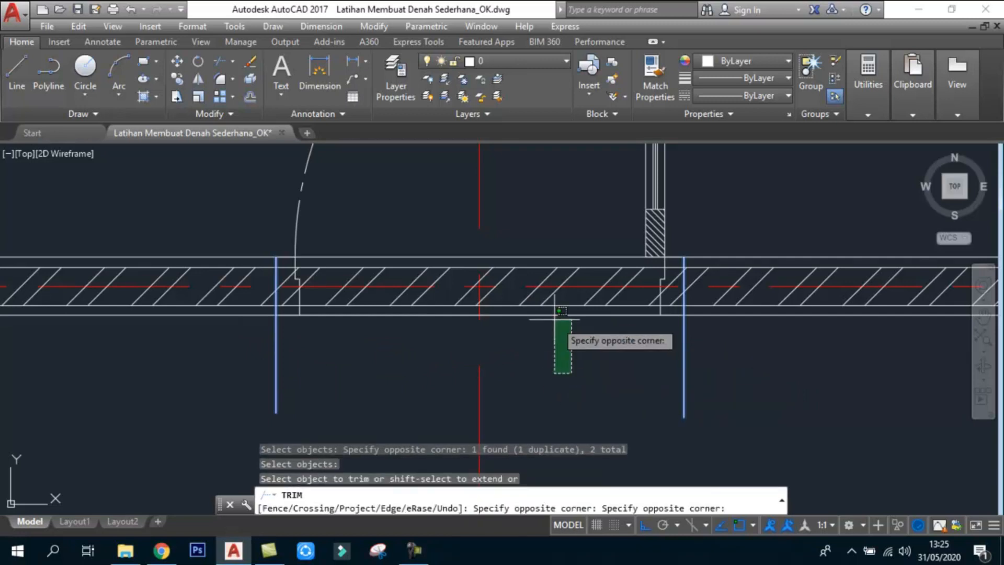
click(537, 284)
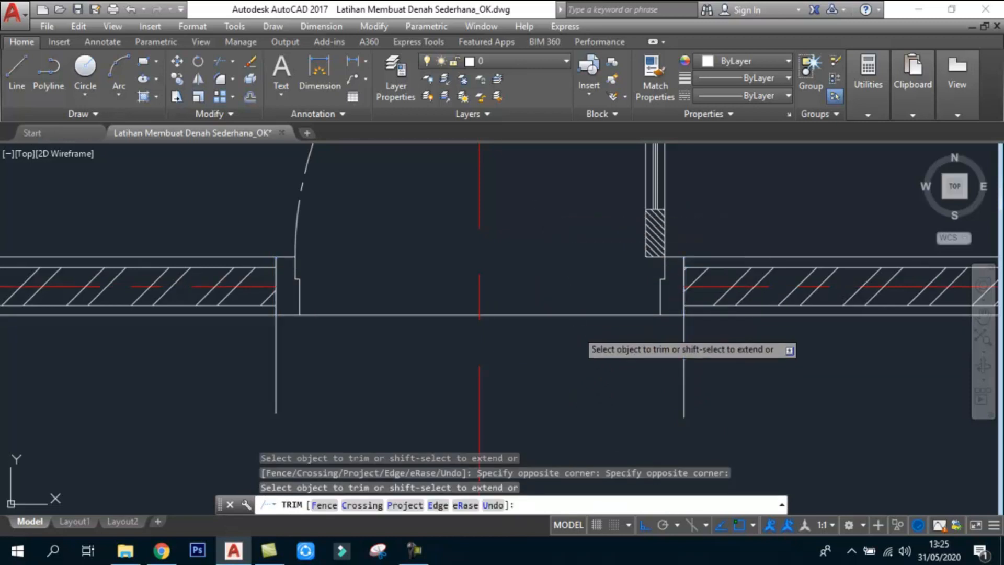
key(Return)
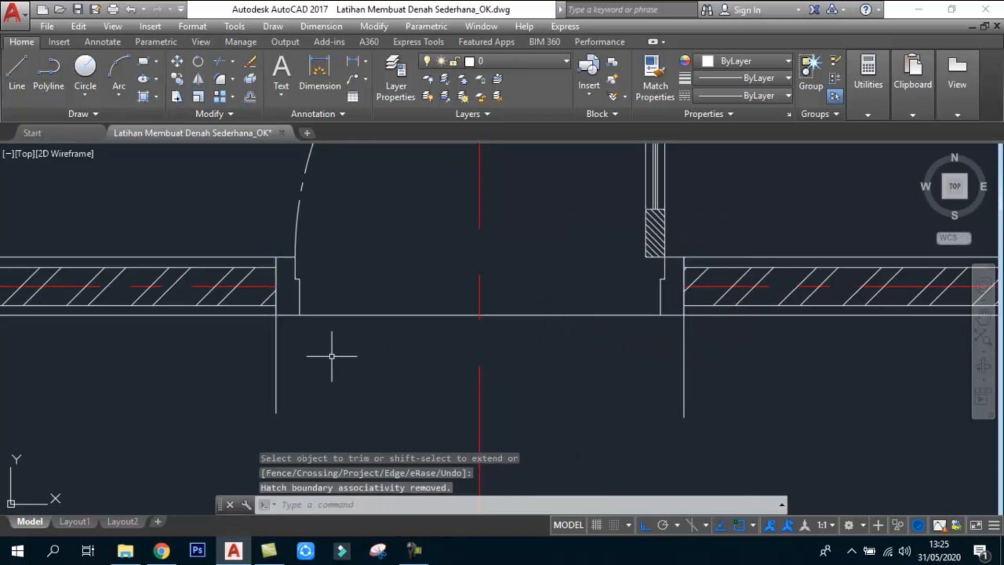
- Undo the wall trim and delete the two vertical lines at the door jambs
text(u)
key(Return)
click(303, 327)
click(238, 335)
click(690, 359)
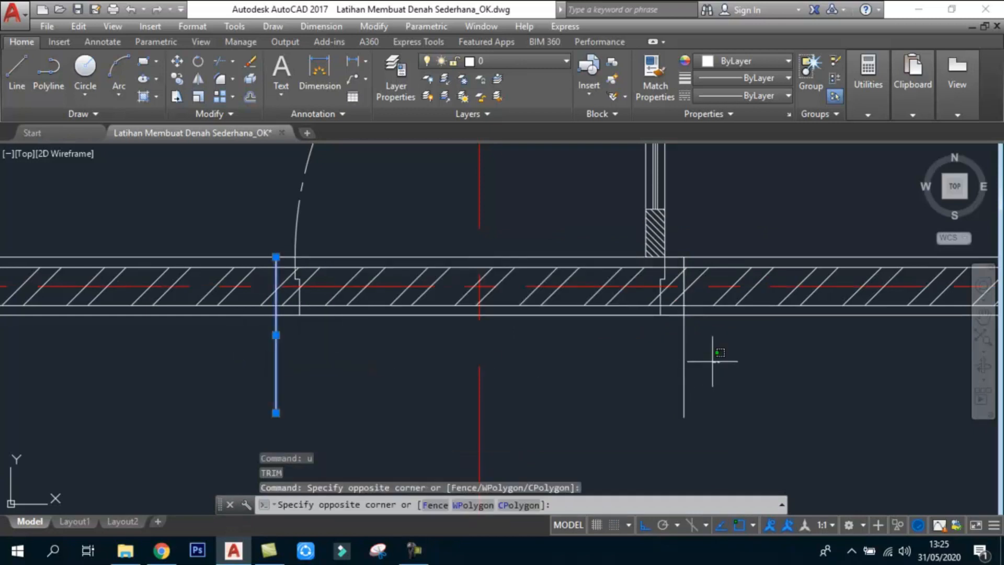
click(650, 342)
key(Delete)
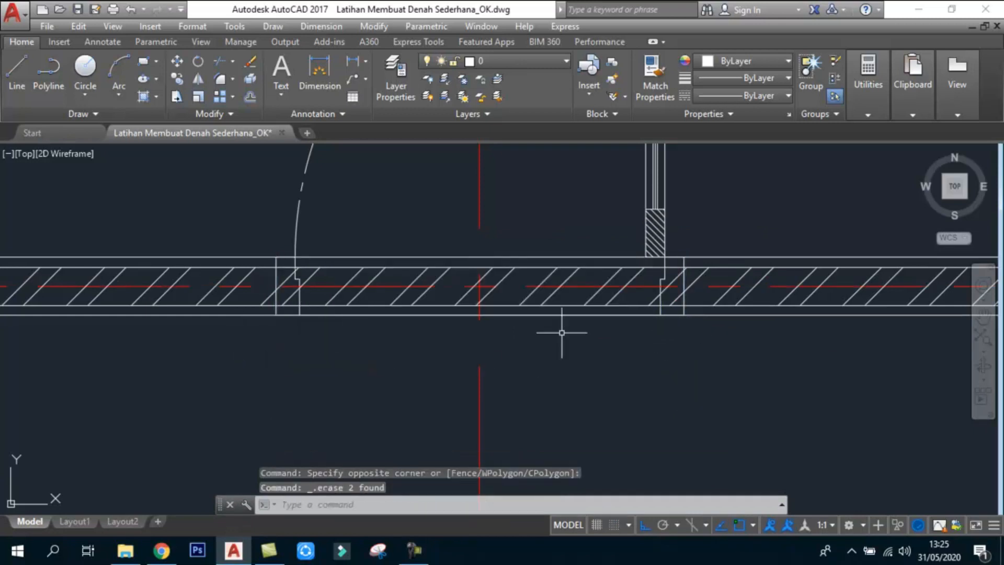
- Trim the south wall's lines, hatch and centerline across the door opening, using the door block as the cutting edge at both jambs
scroll(321, 285, up, 3)
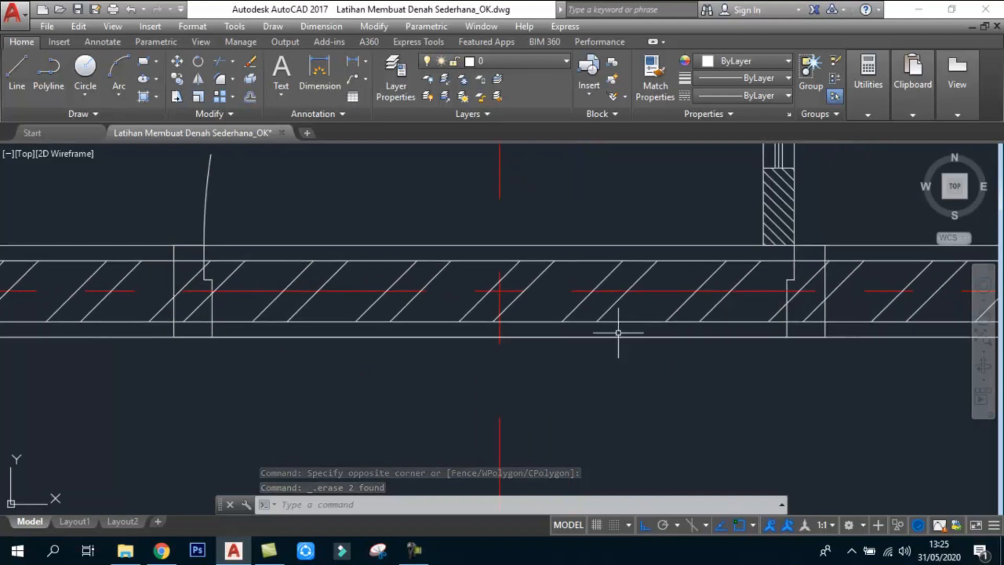
text(tr)
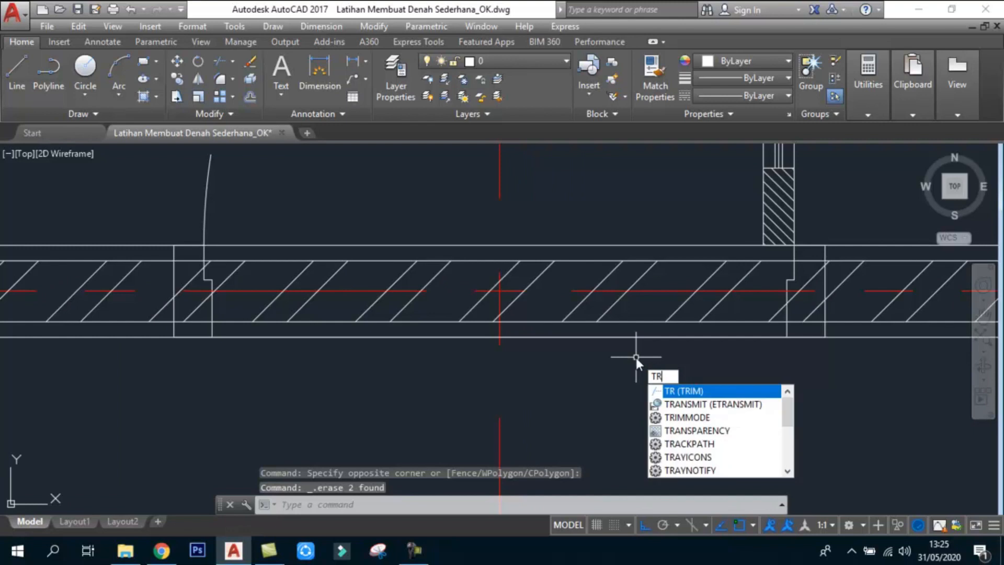
key(Return)
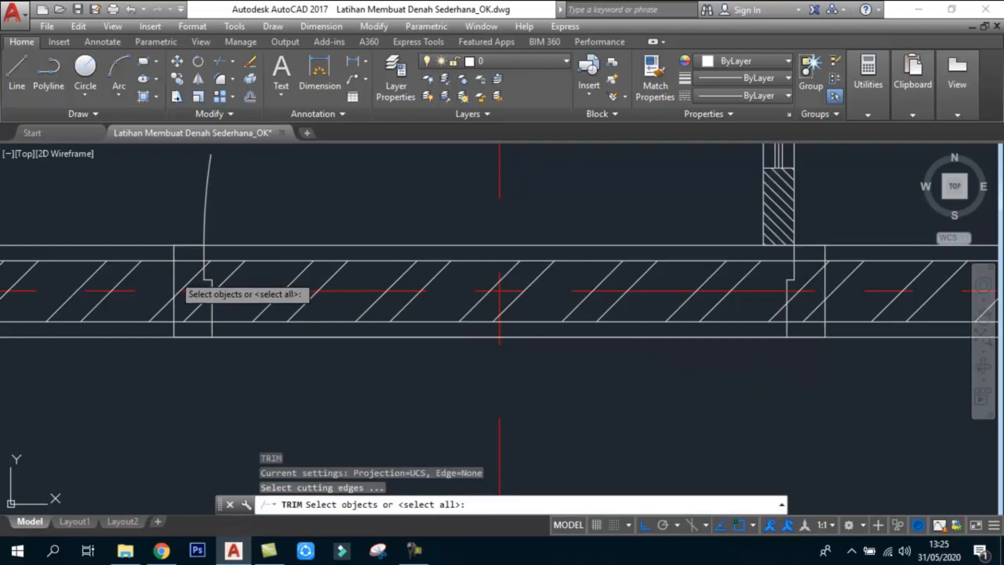
click(174, 274)
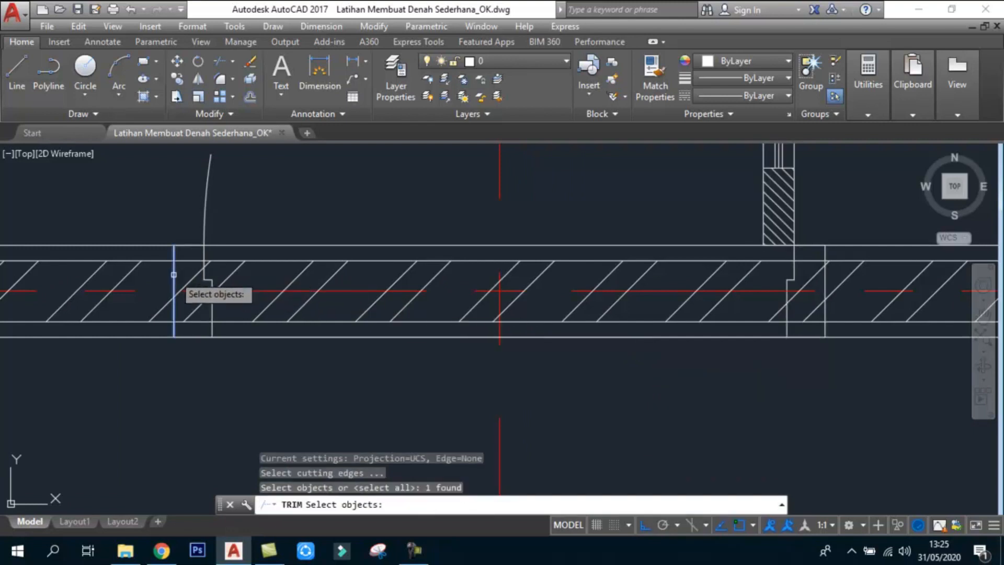
click(824, 275)
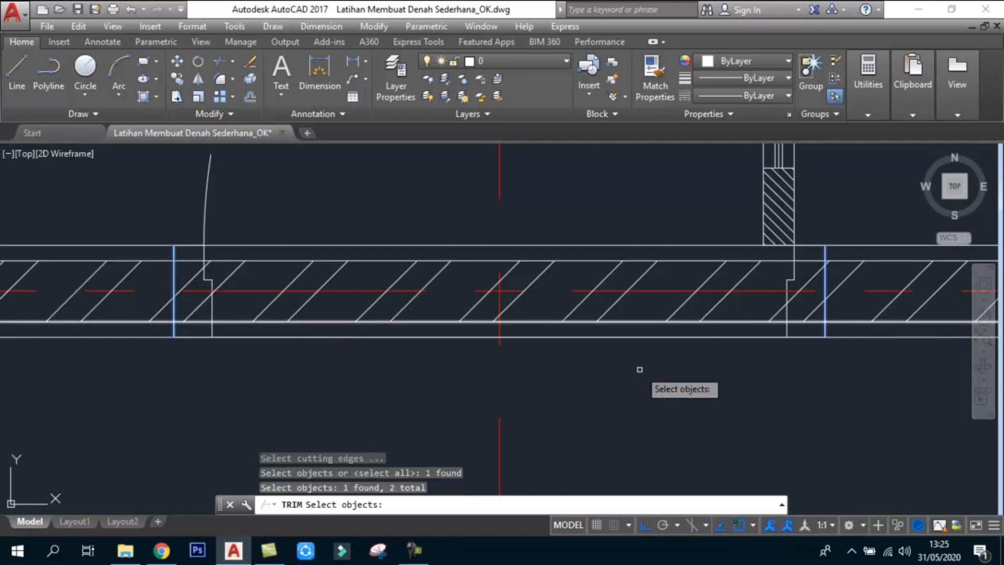
key(Return)
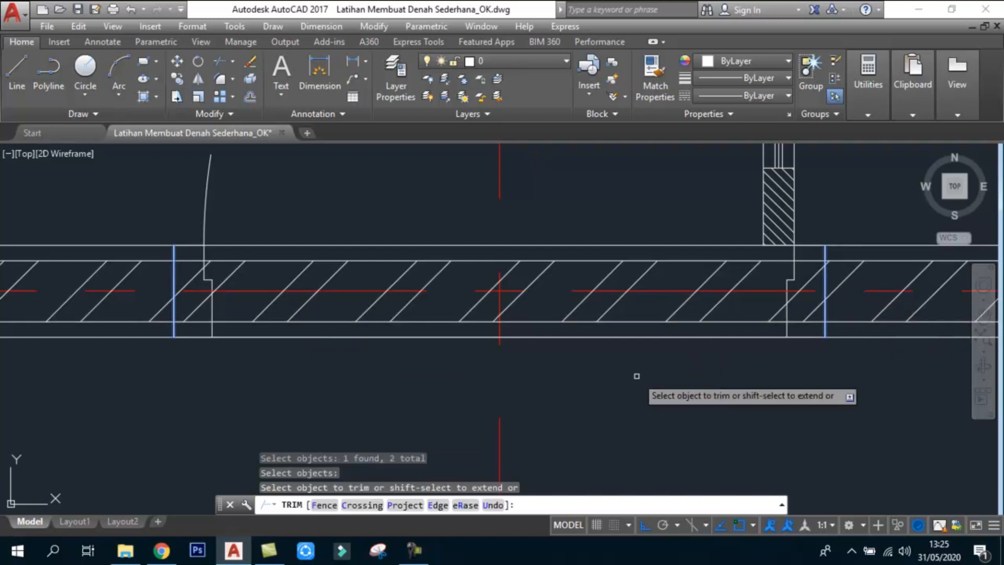
click(651, 428)
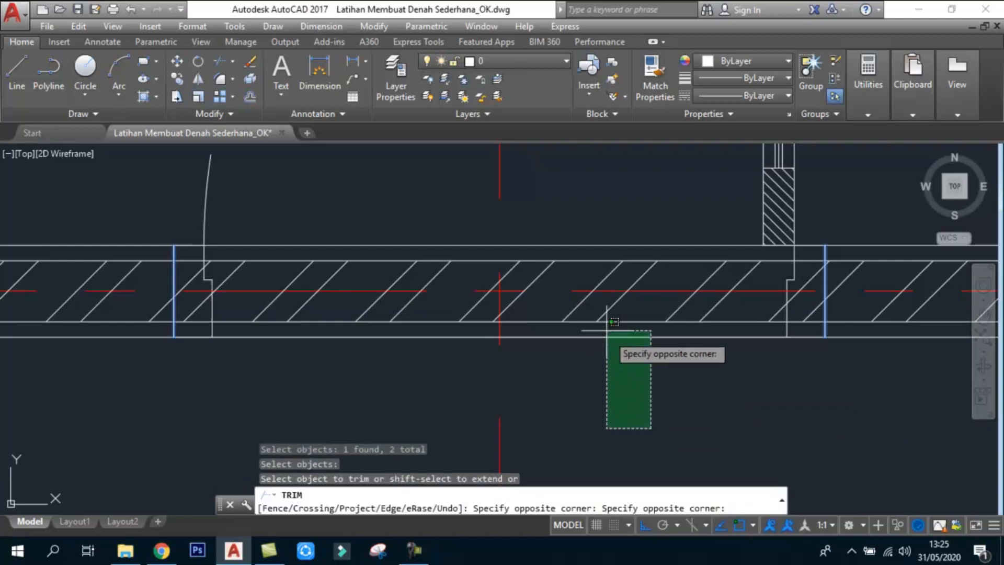
click(572, 205)
key(Return)
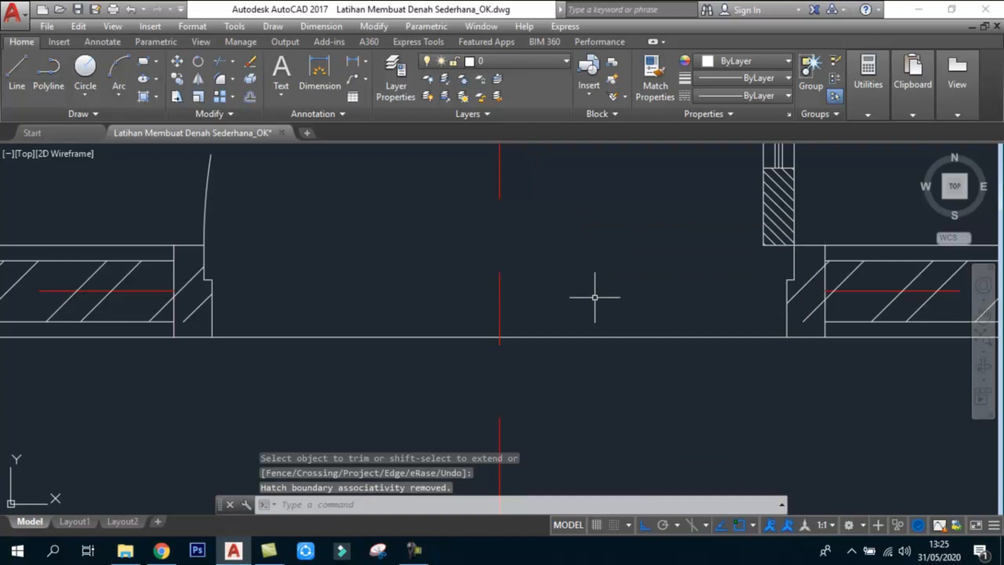
- Copy the entrance door block straight up so it straddles the upper-left room's east wall, just above that room's lower corner
scroll(595, 296, down, 8)
middle_drag(498, 315, 537, 335)
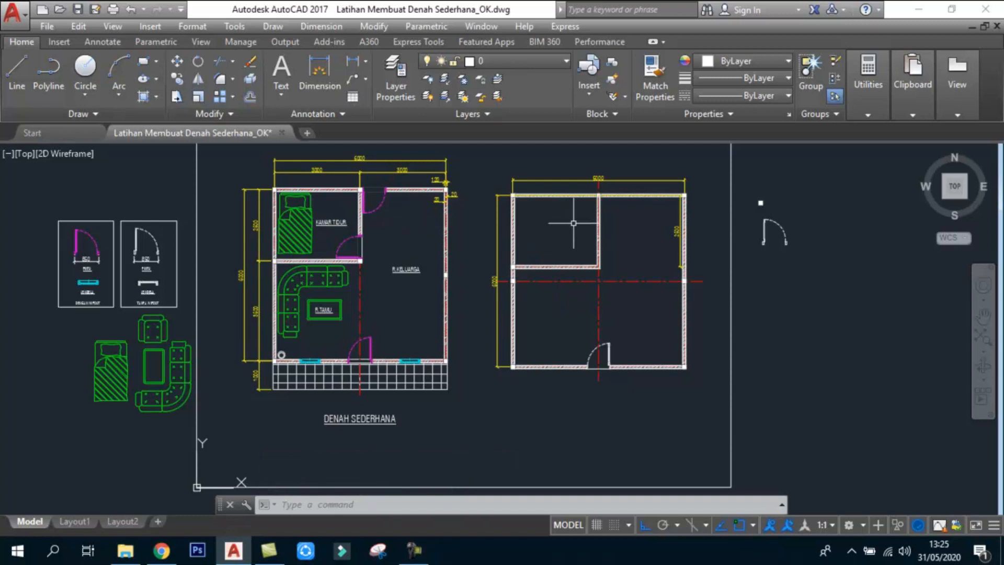
scroll(629, 340, up, 2)
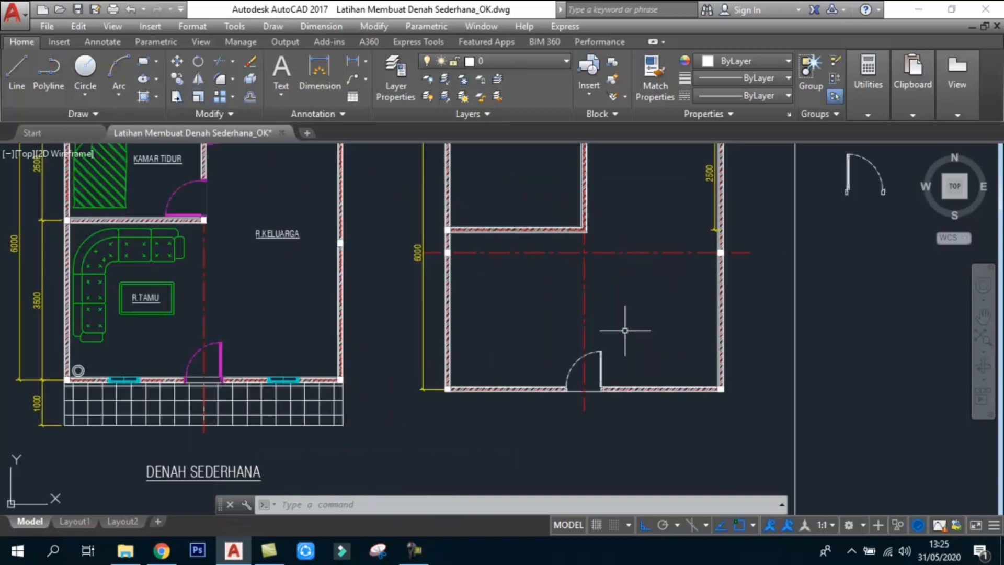
text(CO)
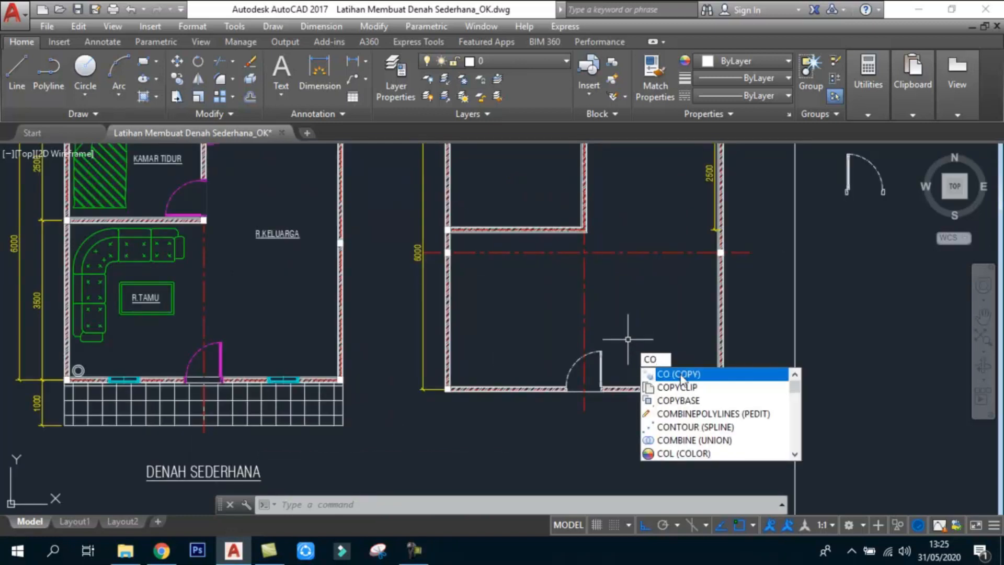
click(678, 374)
click(601, 357)
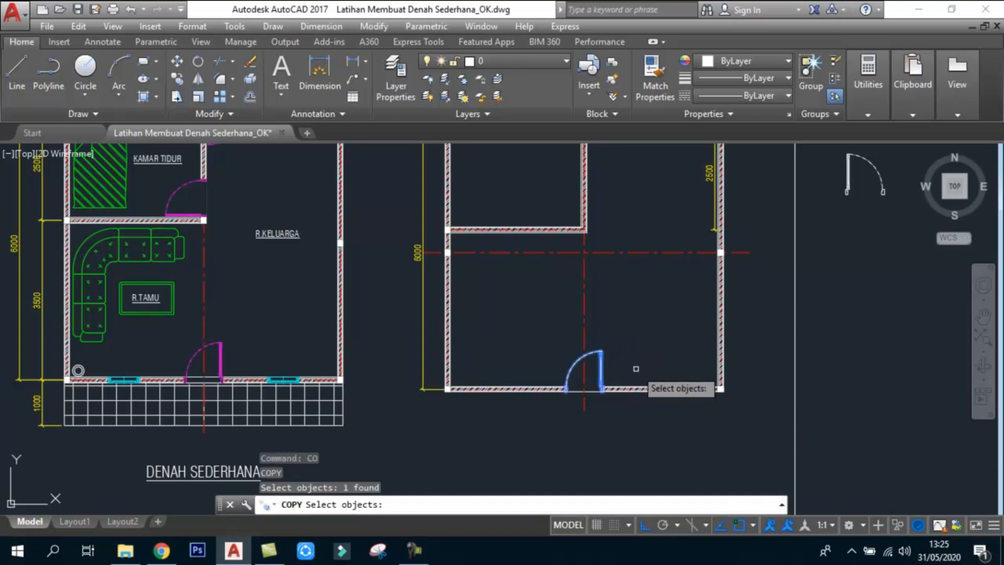
key(Return)
click(621, 369)
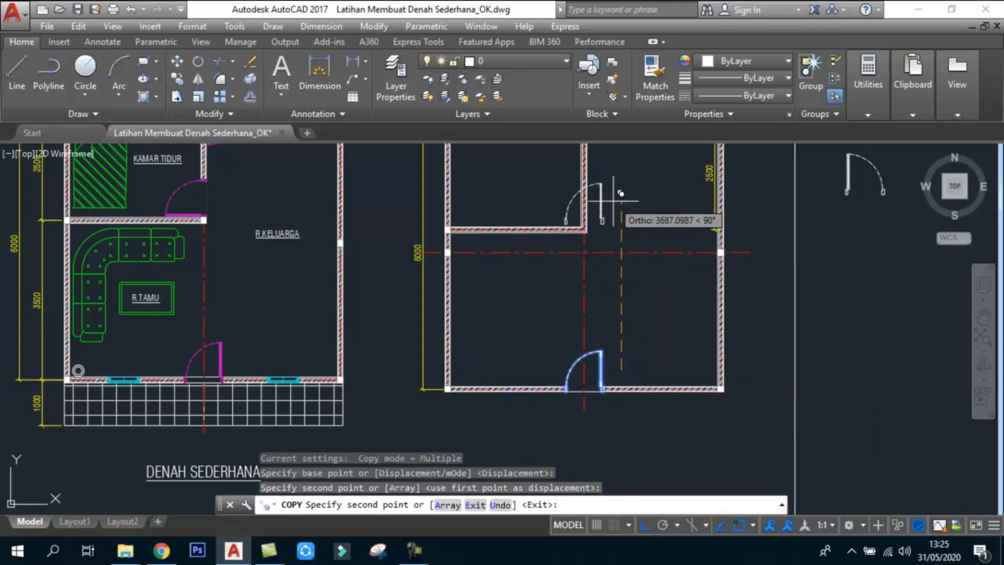
key(Escape)
- Rotate the copied door block 90 degrees counterclockwise about its hinge corner so the leaf lies horizontal, pointing left
scroll(621, 194, up, 5)
text(ro)
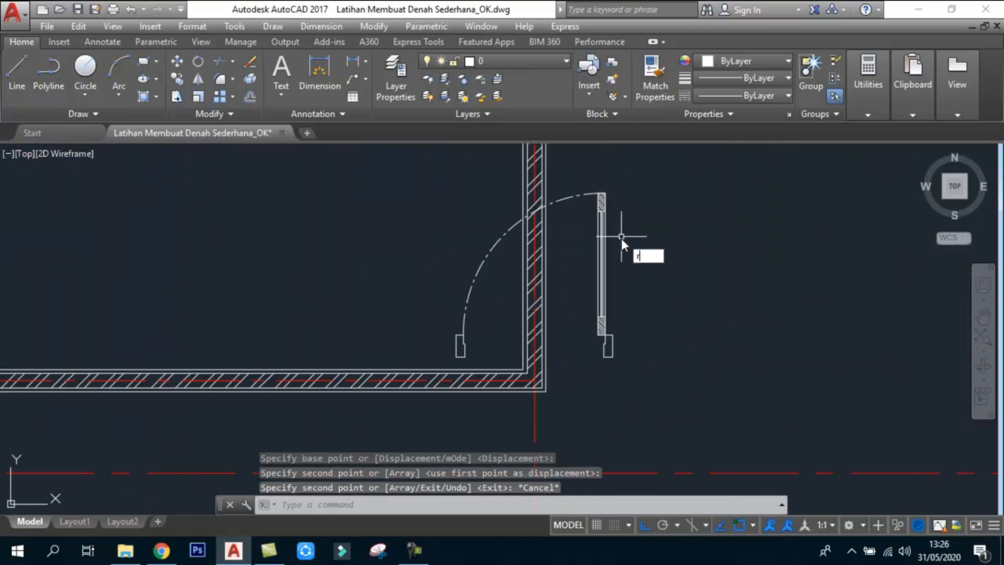
key(Return)
click(649, 263)
click(602, 243)
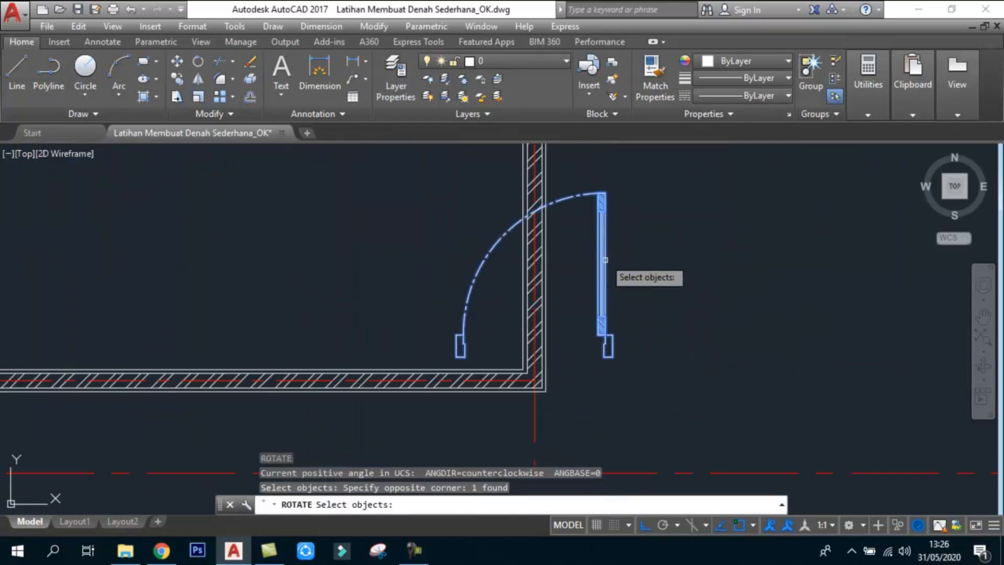
key(Return)
click(605, 335)
click(580, 173)
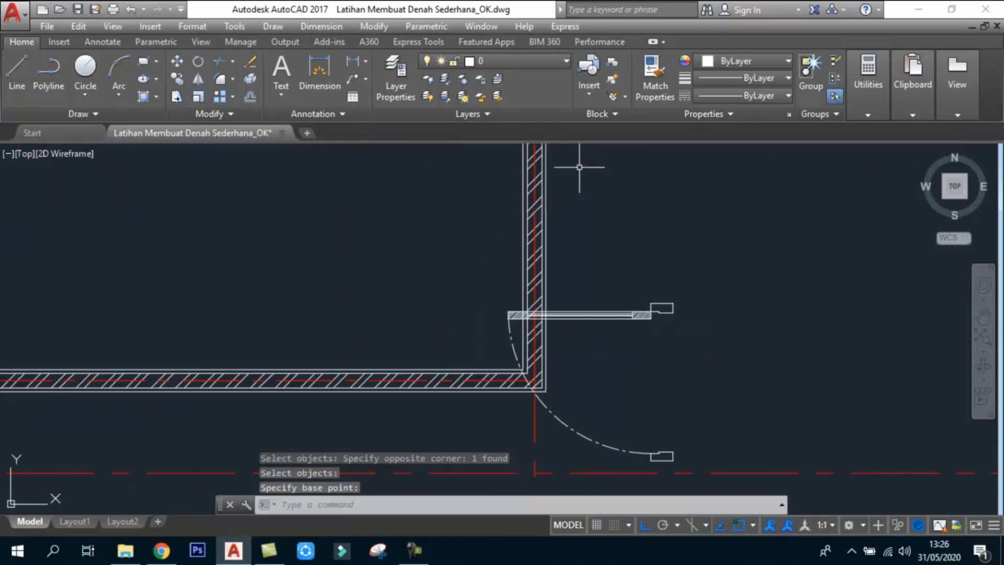
- Move the rotated door block straight right, clear of the upper-left room's east wall
scroll(601, 253, down, 2)
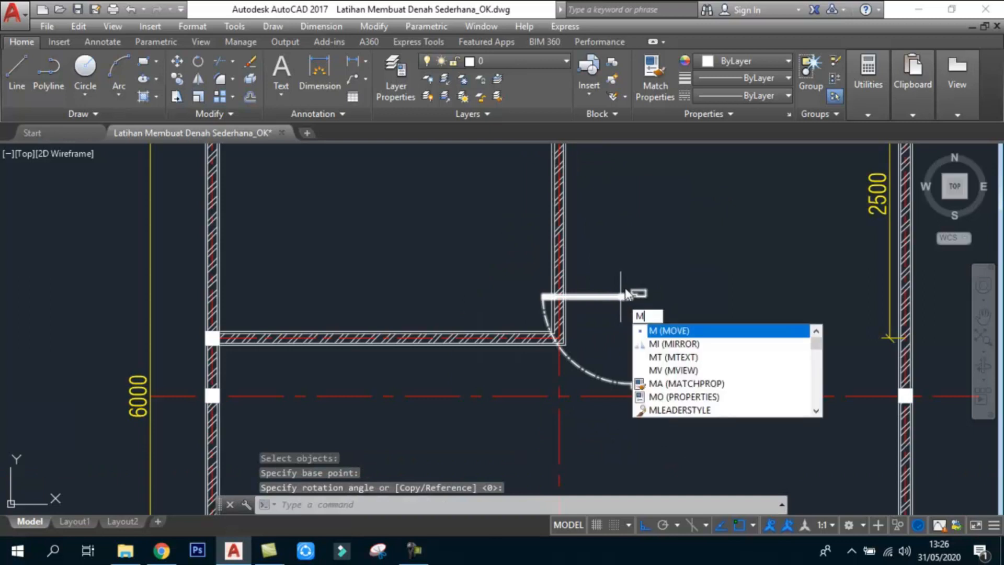
key(Return)
click(650, 274)
click(640, 308)
key(Return)
click(670, 325)
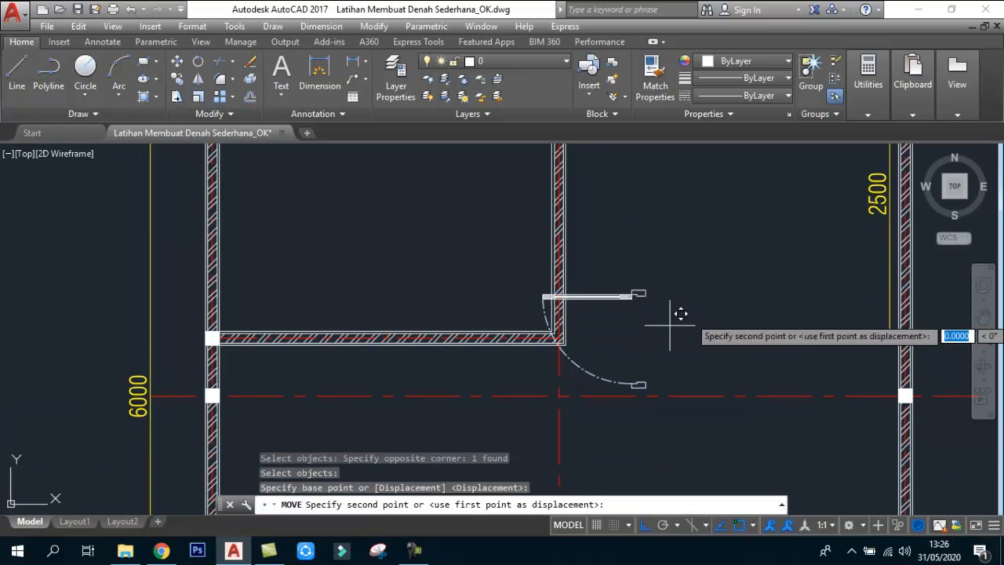
click(735, 316)
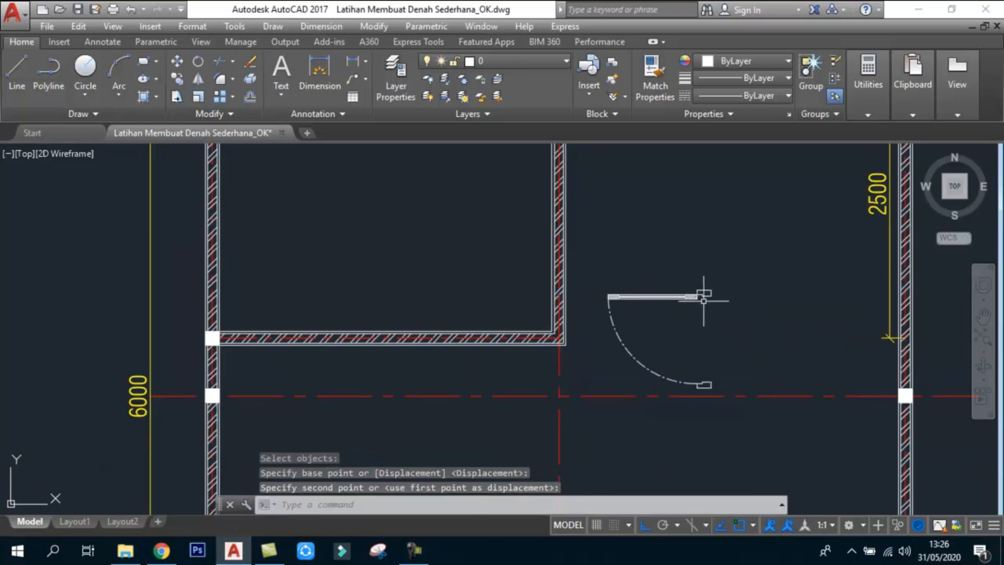
- Mirror the door block across a horizontal line just above its leaf, keeping the source object
scroll(632, 256, down, 4)
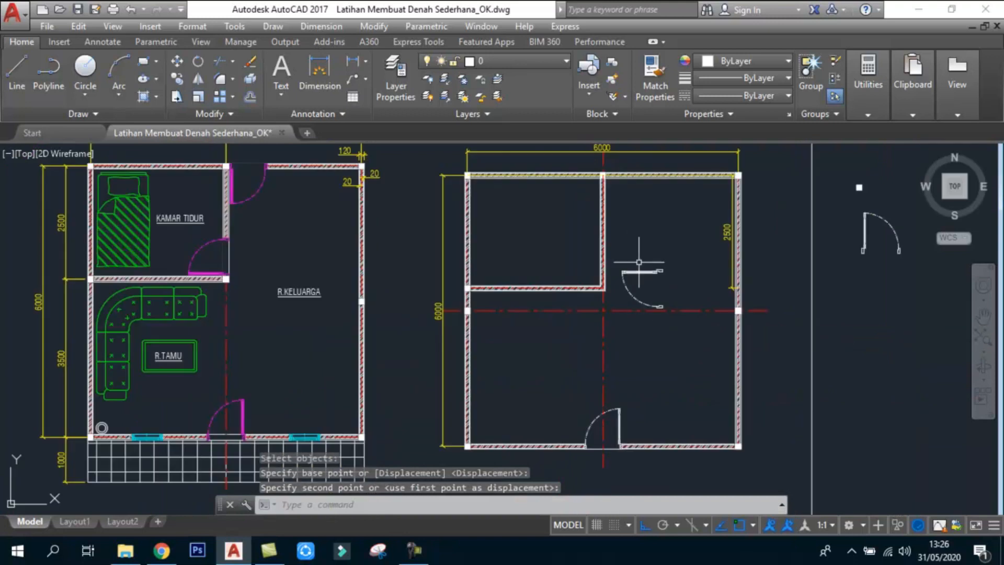
scroll(653, 303, up, 4)
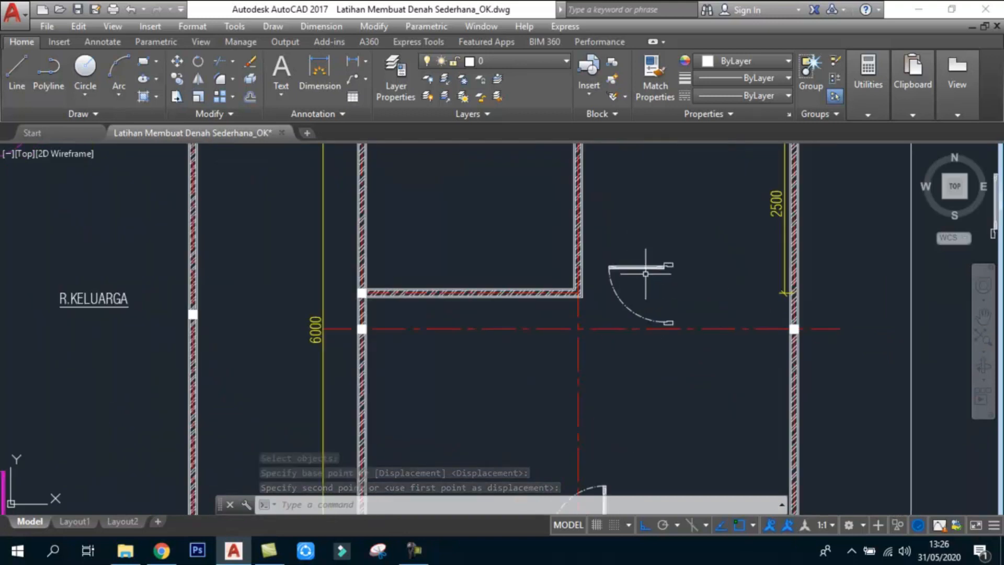
text(mi)
key(Return)
click(684, 274)
click(650, 234)
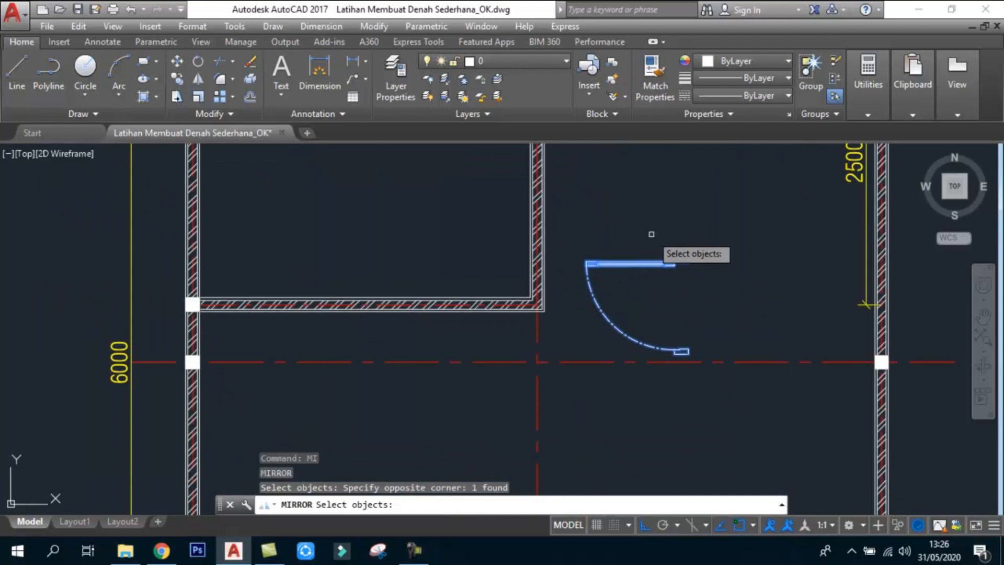
key(Return)
click(664, 242)
click(737, 243)
key(Return)
- Delete the upper, mirrored copy of the door block
click(674, 280)
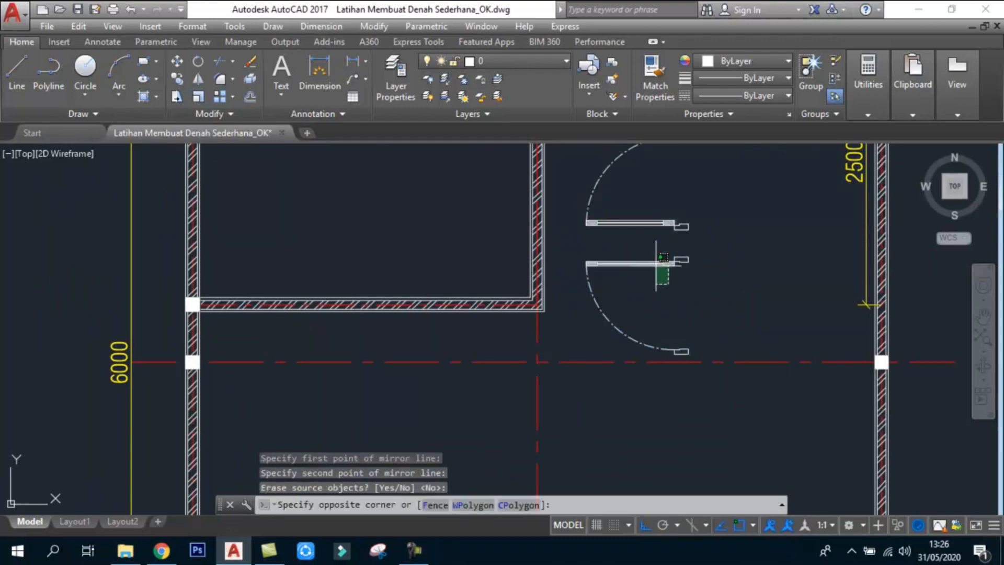
mouse_move(638, 259)
middle_down()
mouse_move(708, 301)
mouse_move(751, 299)
middle_up()
scroll(751, 298, down, 2)
scroll(741, 266, up, 2)
middle_drag(791, 269, 752, 266)
scroll(715, 259, up, 2)
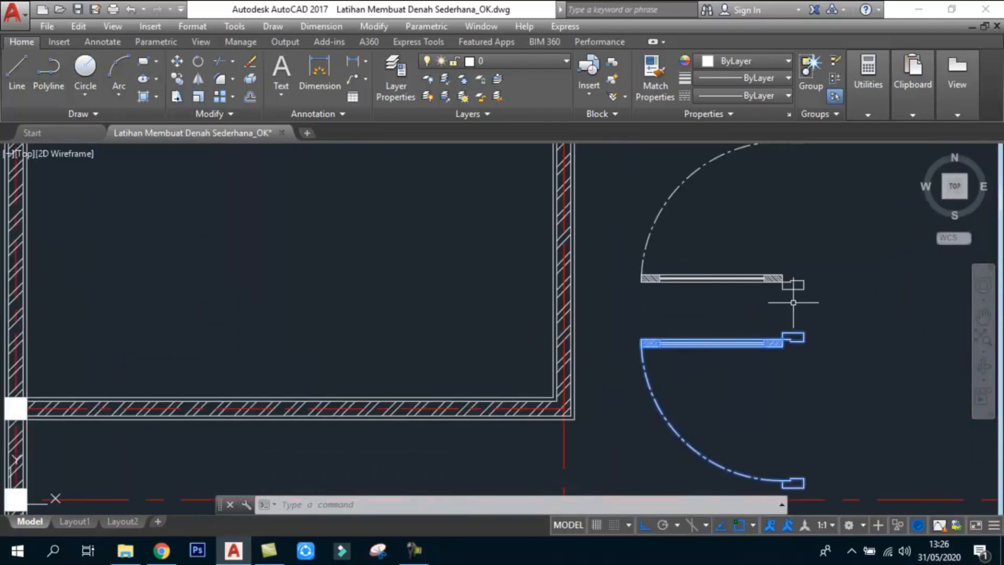
key(Escape)
key(Escape)
key(Escape)
click(815, 303)
click(737, 258)
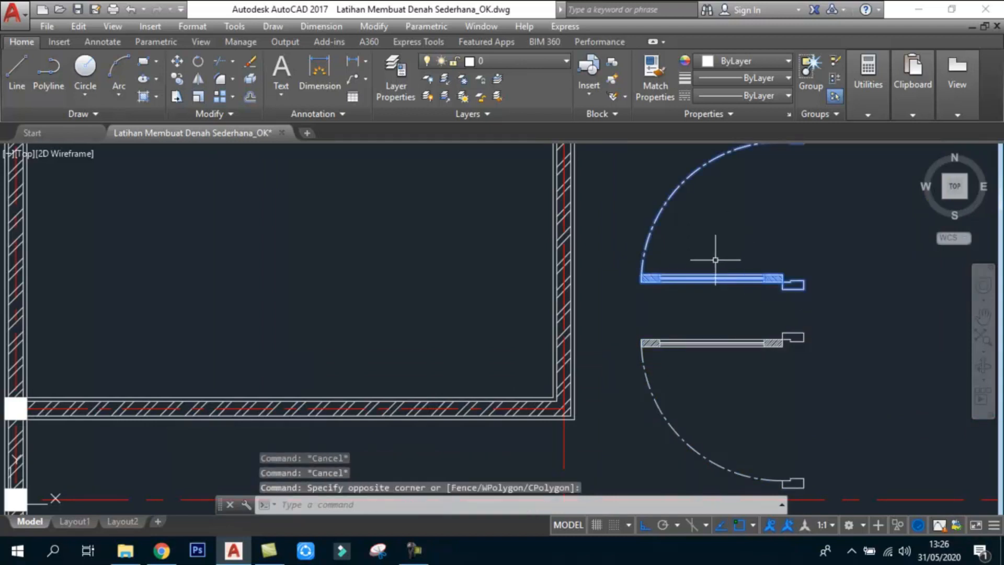
key(Delete)
- Mirror the door block across a horizontal line through its upper jamb's top edge, and delete the original below
scroll(677, 276, down, 2)
scroll(656, 314, up, 2)
middle_drag(733, 340, 689, 300)
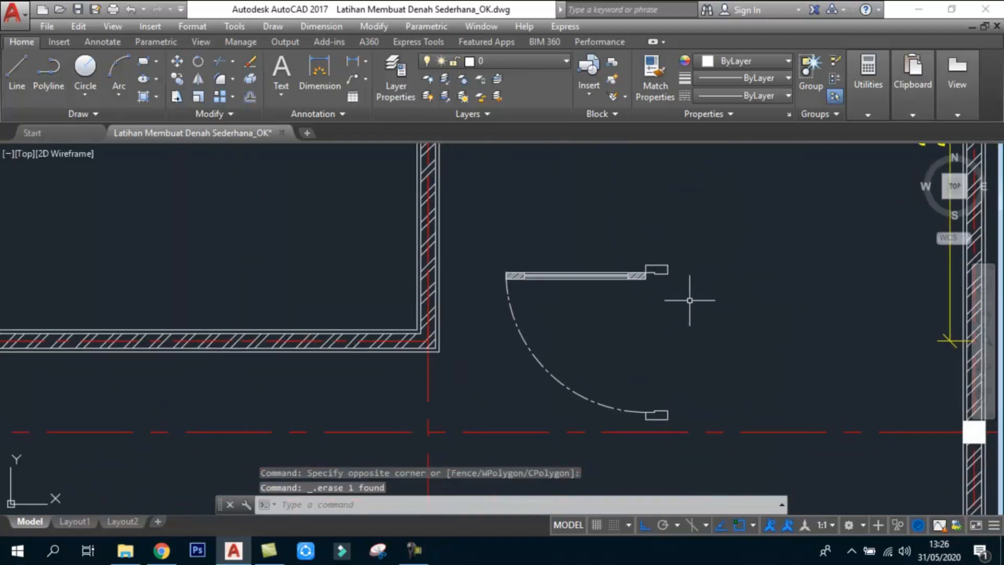
text(mi)
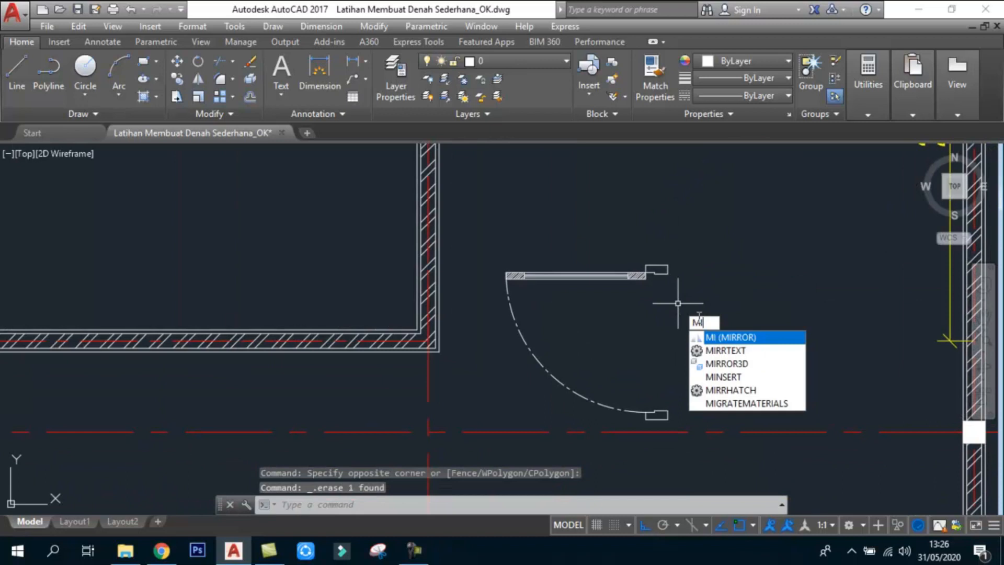
key(Return)
click(767, 421)
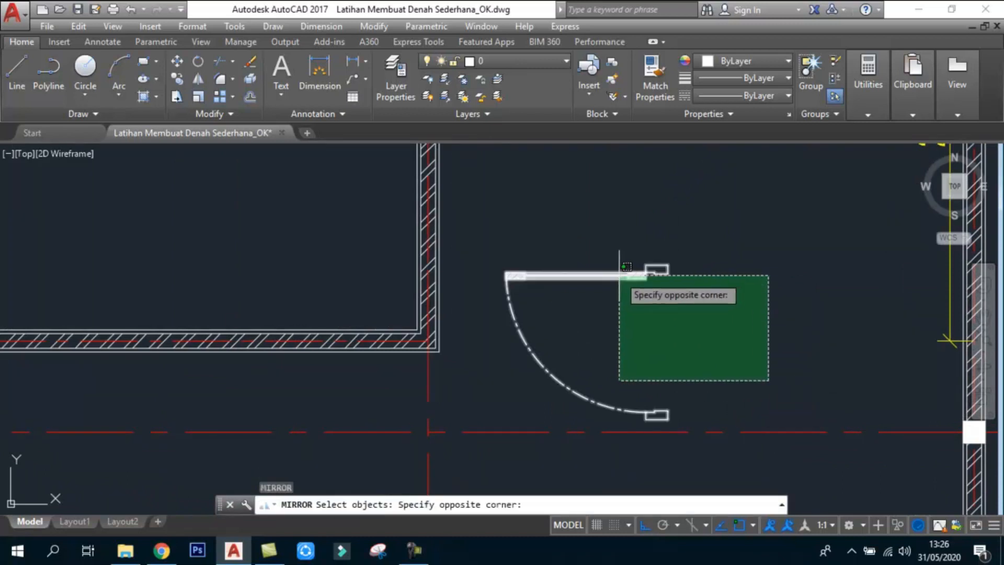
click(611, 244)
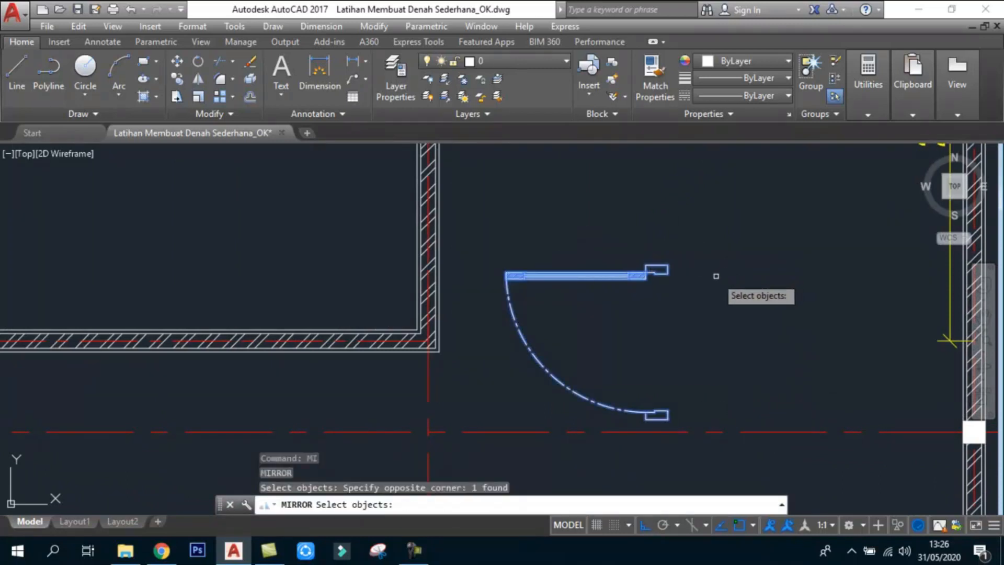
key(Return)
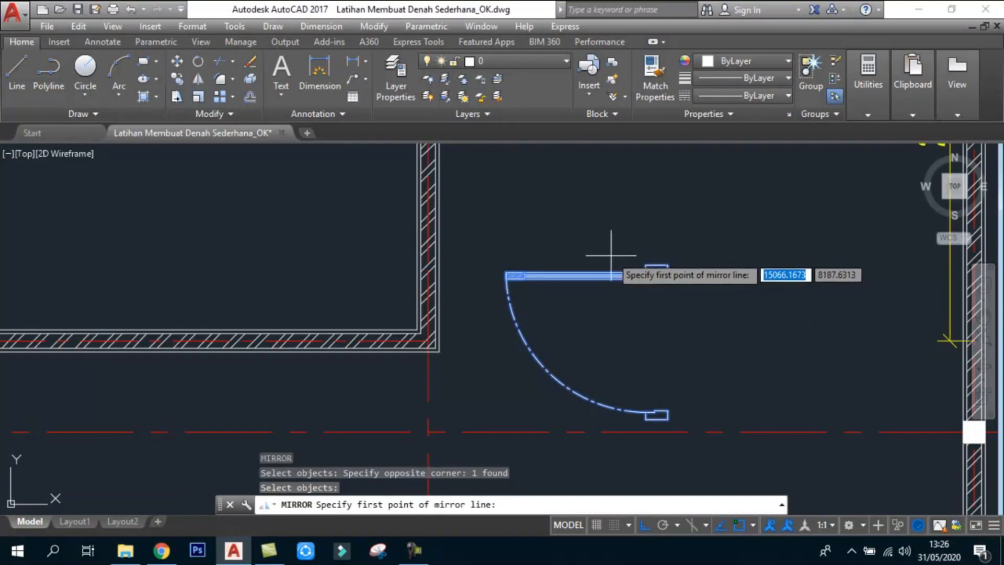
click(667, 264)
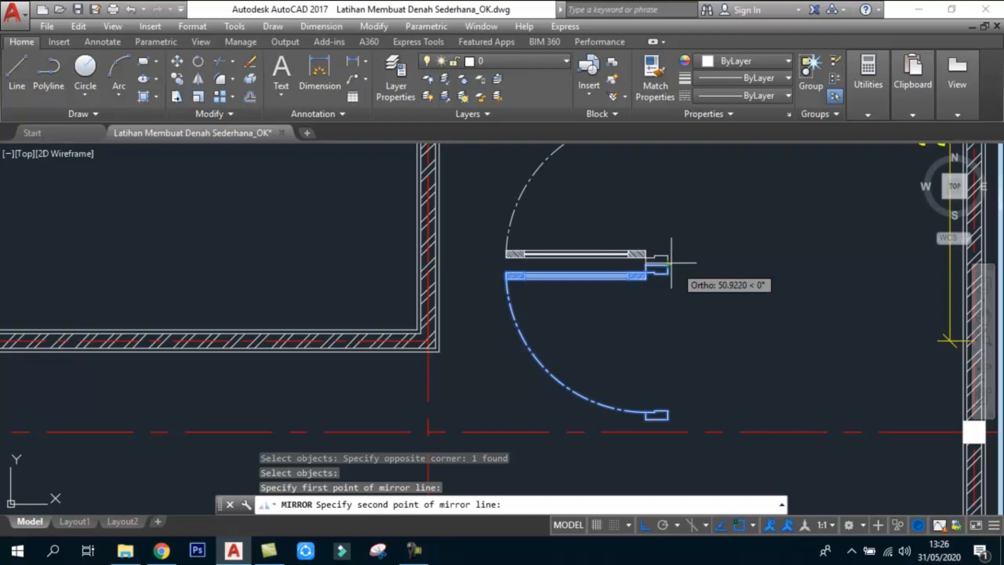
click(592, 224)
key(Return)
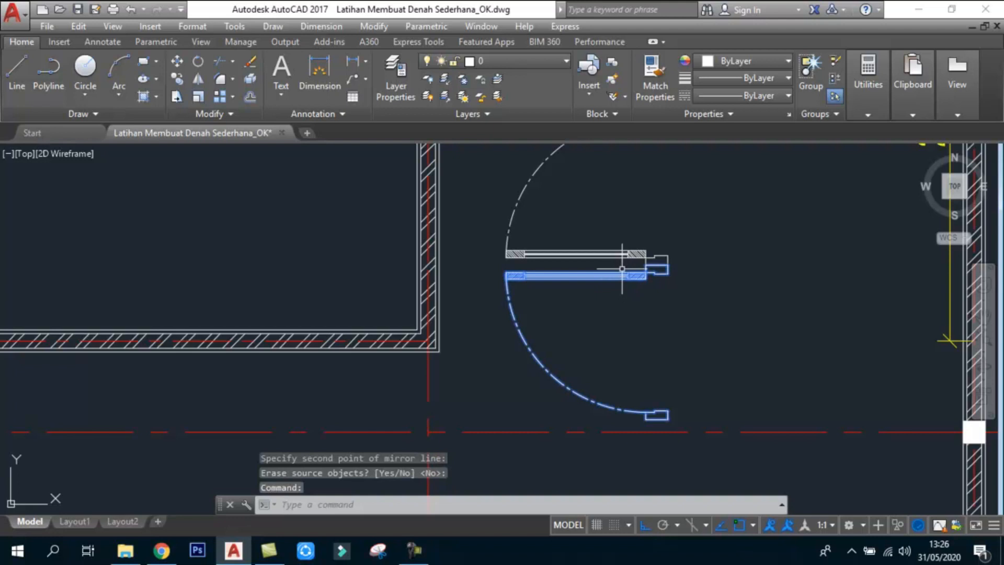
click(622, 269)
key(Delete)
- Move the door block by its lower jamb's outer bottom corner to the inner corner of the hatched walls
text(m)
key(Return)
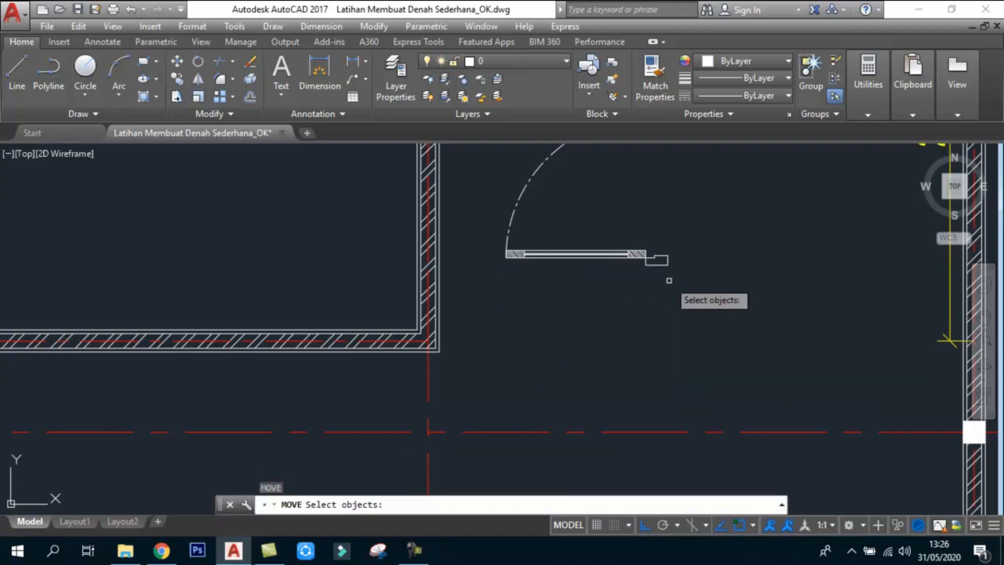
click(746, 307)
click(610, 218)
mouse_move(694, 264)
middle_down()
mouse_move(730, 316)
mouse_move(741, 315)
middle_up()
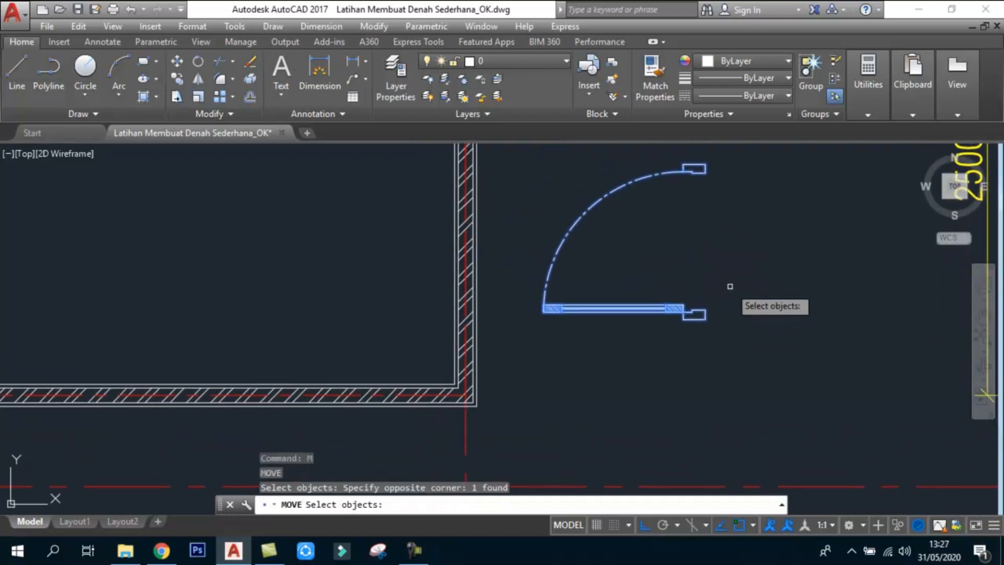
key(Return)
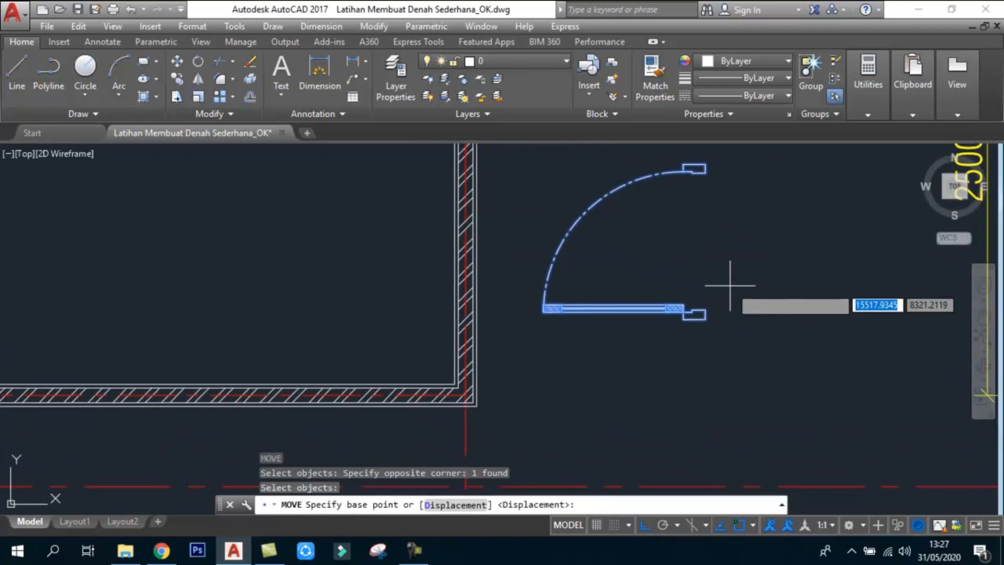
click(705, 319)
scroll(465, 403, up, 5)
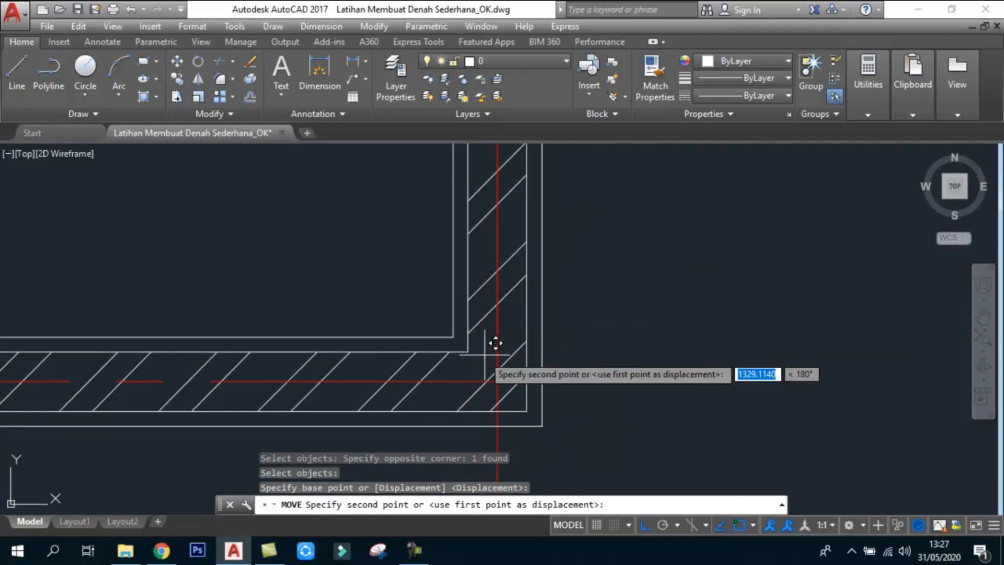
click(466, 353)
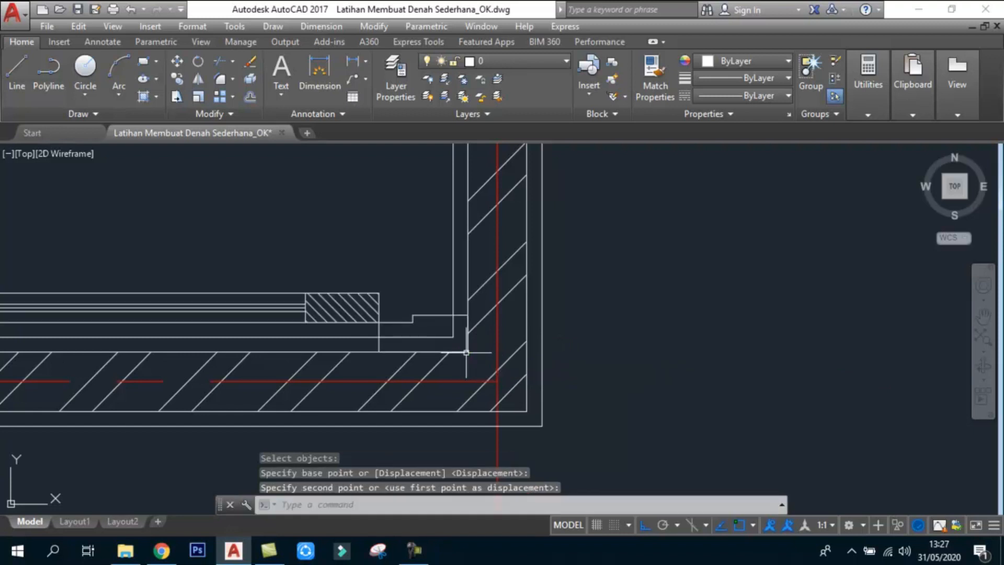
- Move the door block straight right so its jambs span the east wall and end on its outermost line
scroll(526, 380, down, 3)
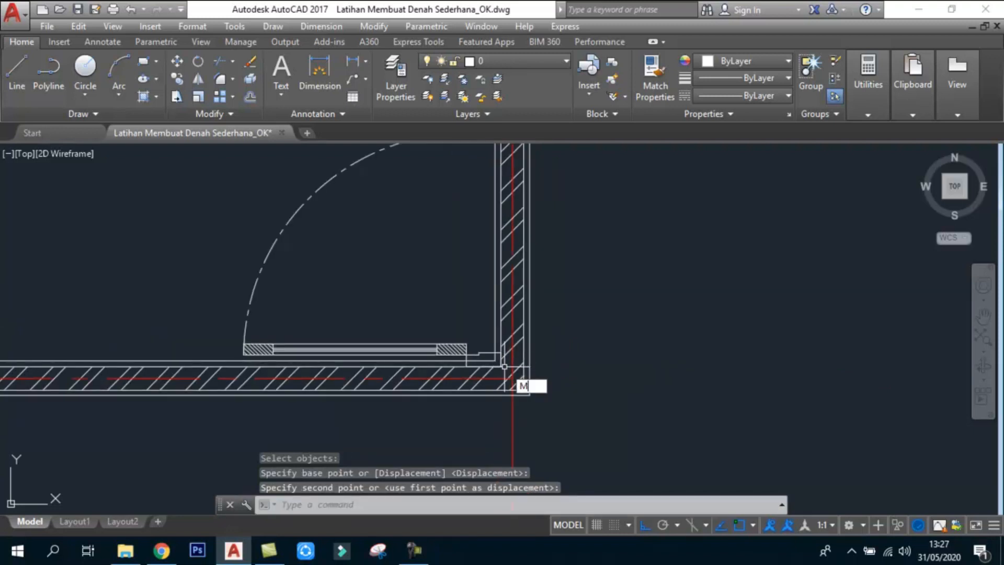
key(Return)
scroll(471, 258, down, 2)
scroll(486, 198, up, 3)
scroll(481, 193, down, 1)
click(481, 192)
click(449, 270)
scroll(508, 204, up, 5)
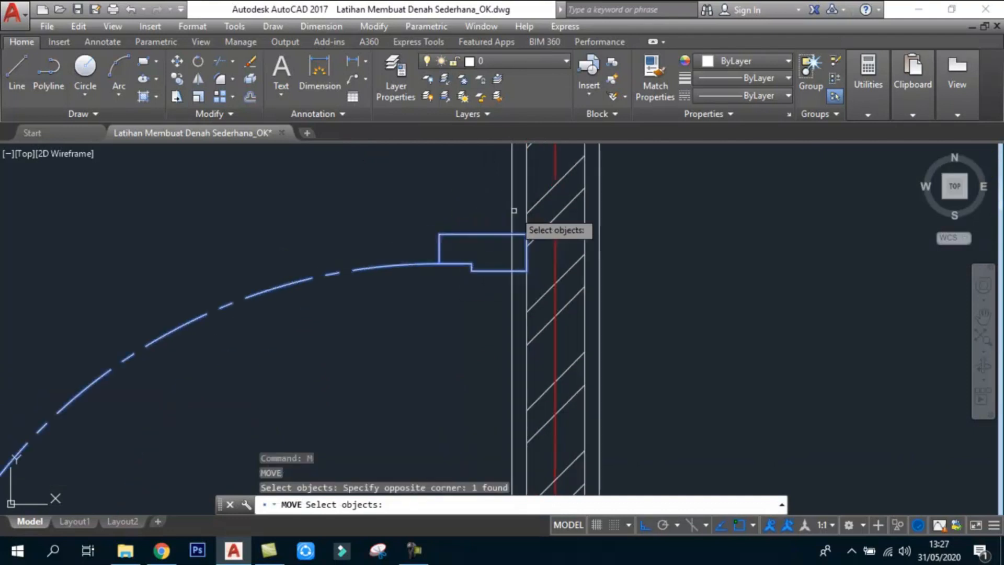
key(Return)
click(527, 242)
click(632, 241)
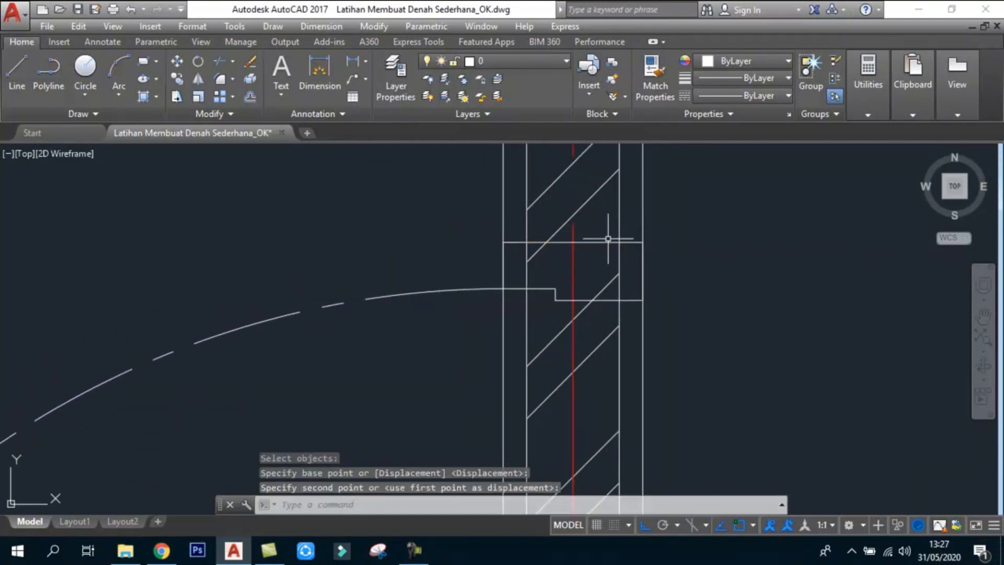
- Trim the room's east wall across the door opening, using the outer edges of the two jambs as cutting edges
scroll(633, 240, down, 6)
scroll(624, 358, up, 2)
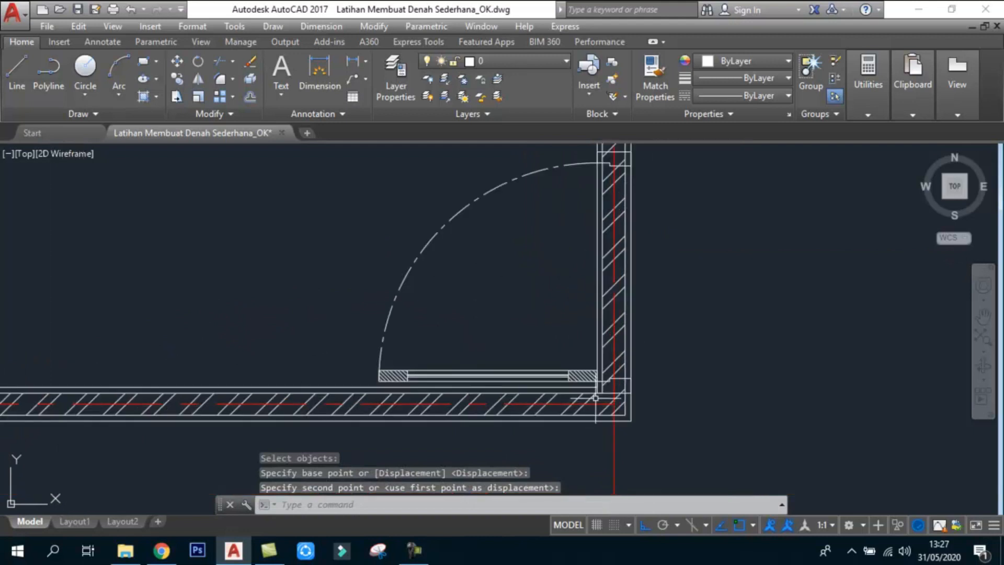
scroll(625, 356, down, 2)
scroll(632, 343, up, 2)
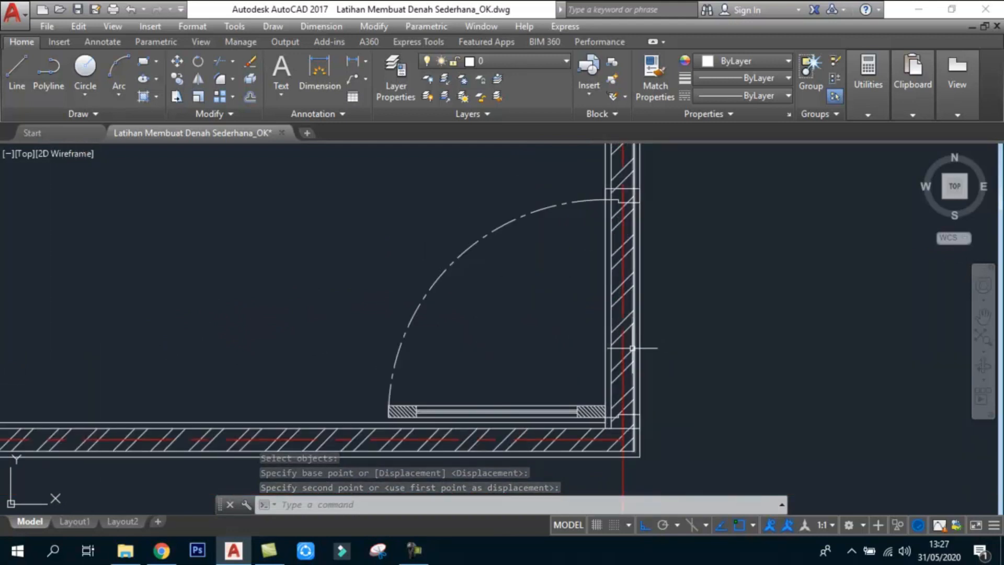
text(r)
key(Return)
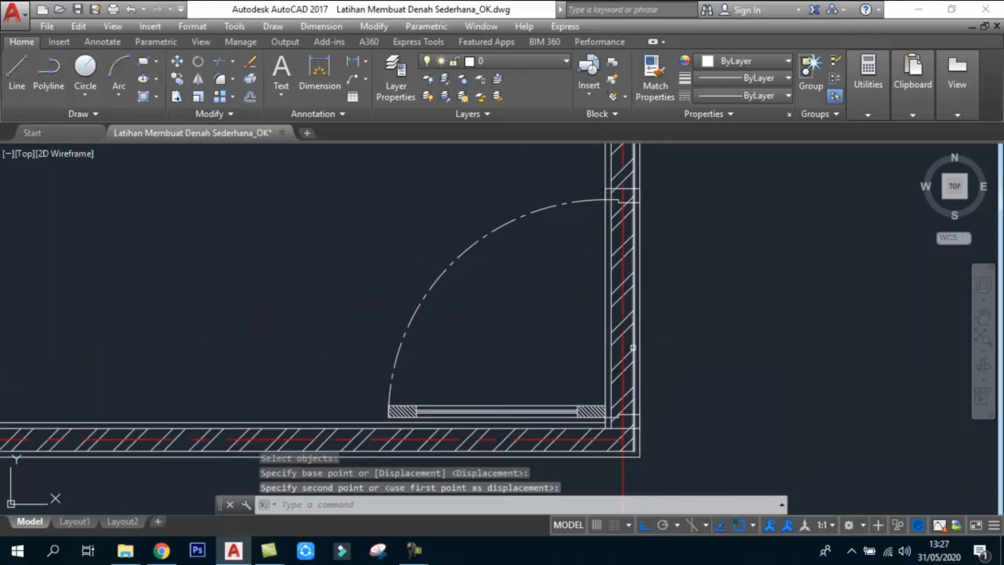
scroll(617, 196, up, 3)
click(601, 200)
scroll(603, 201, down, 3)
scroll(602, 346, up, 6)
scroll(617, 385, up, 2)
click(621, 390)
click(611, 362)
scroll(672, 387, down, 4)
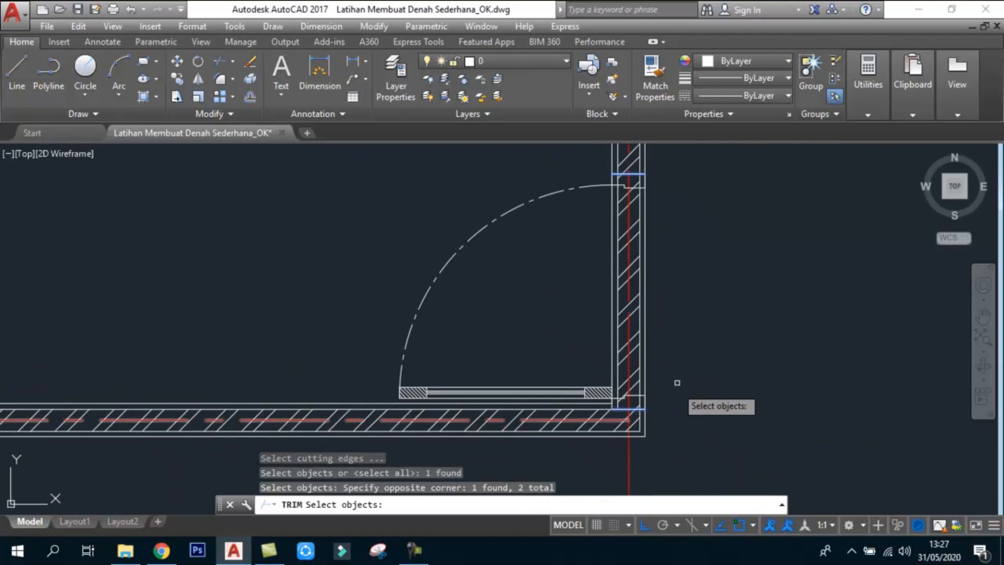
key(Return)
click(742, 309)
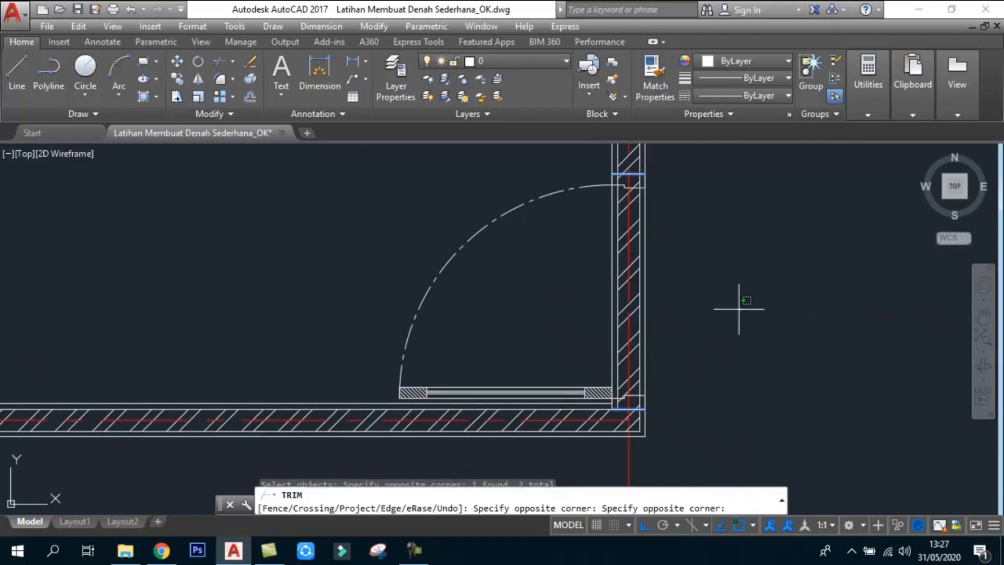
- Trim away the vertical inner wall's lines and hatch between the two door jambs to open the doorway
click(578, 259)
key(Return)
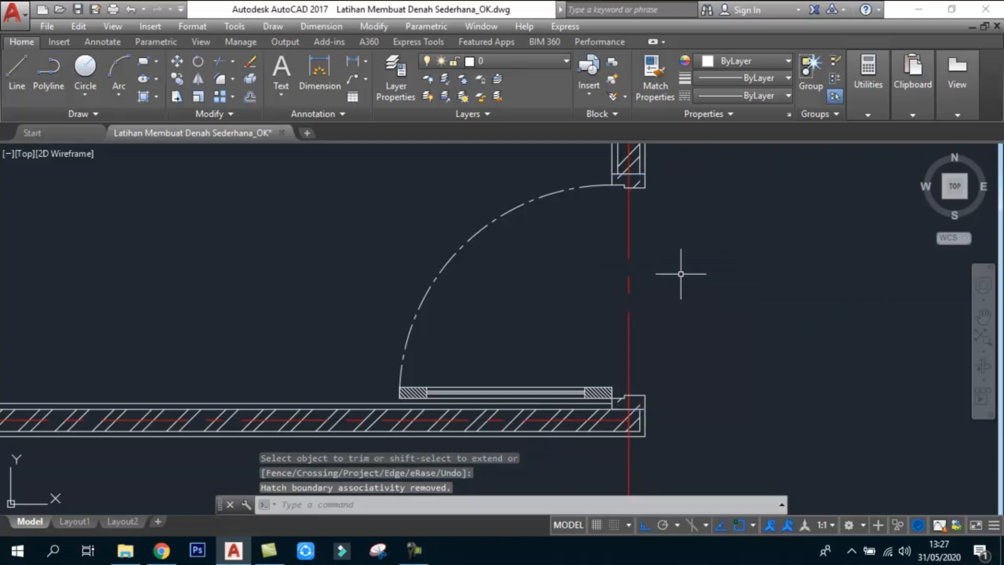
- Copy the bedroom door block about 1530 units horizontally into the room on the other side of the inner wall
scroll(677, 273, down, 5)
scroll(706, 285, down, 2)
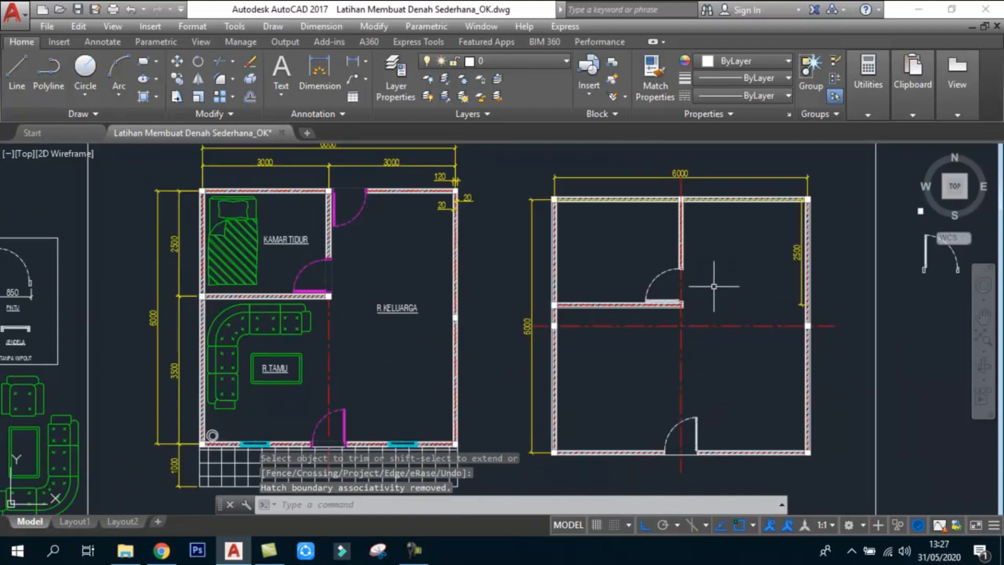
middle_drag(734, 247, 718, 257)
scroll(358, 210, up, 4)
scroll(315, 210, down, 4)
scroll(684, 242, up, 4)
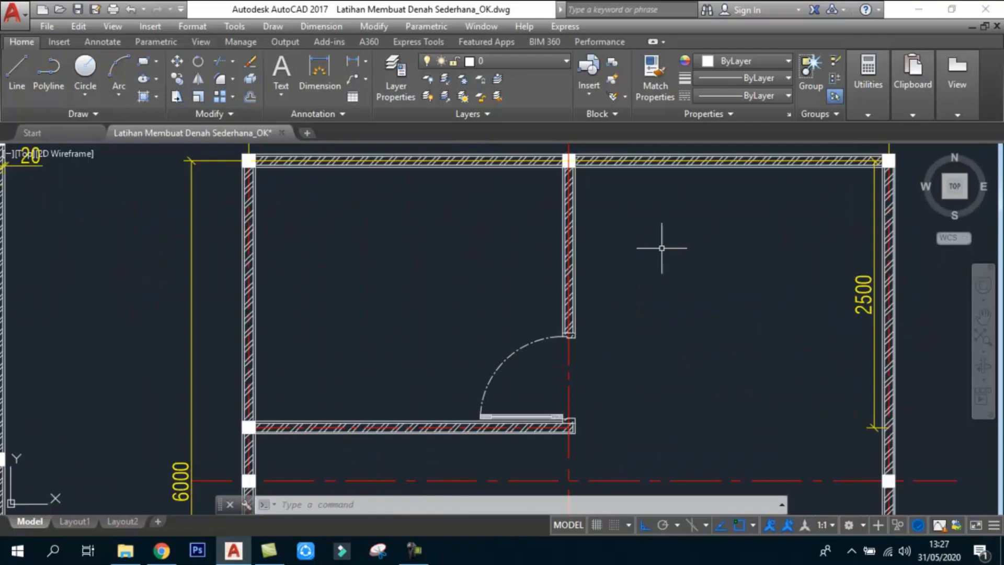
text(o)
key(Return)
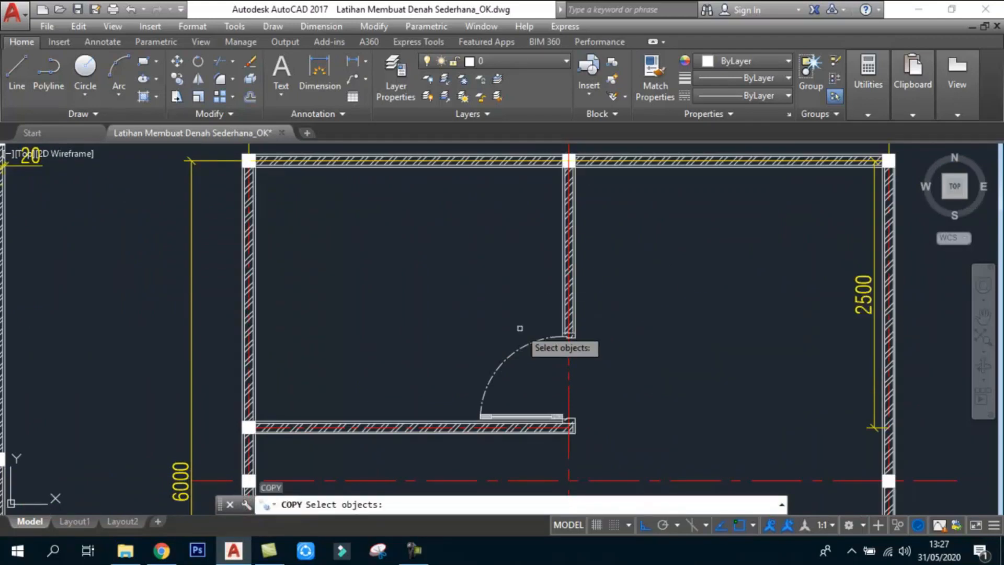
click(506, 371)
click(511, 341)
key(Return)
click(498, 344)
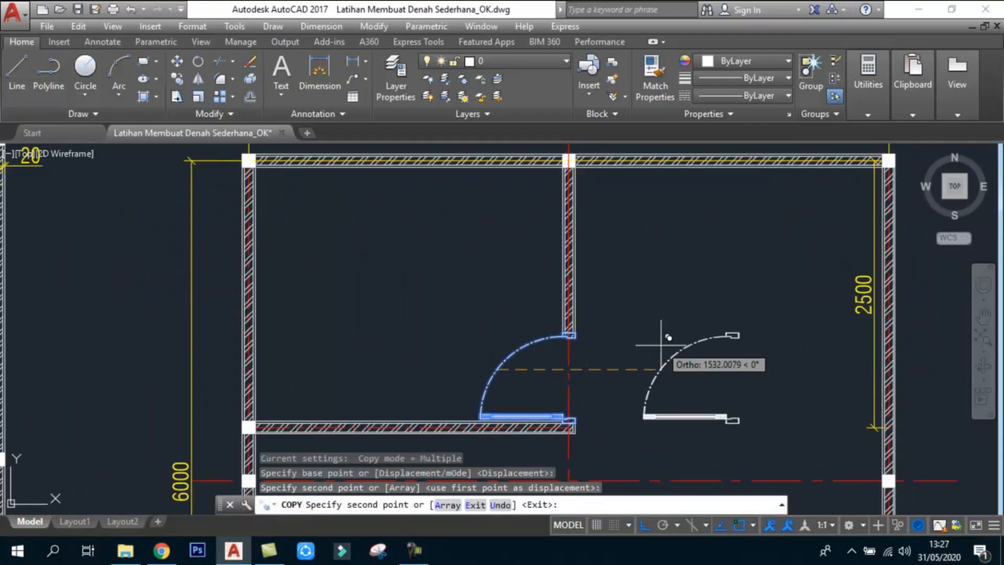
click(662, 344)
key(Escape)
key(Escape)
key(Escape)
key(Escape)
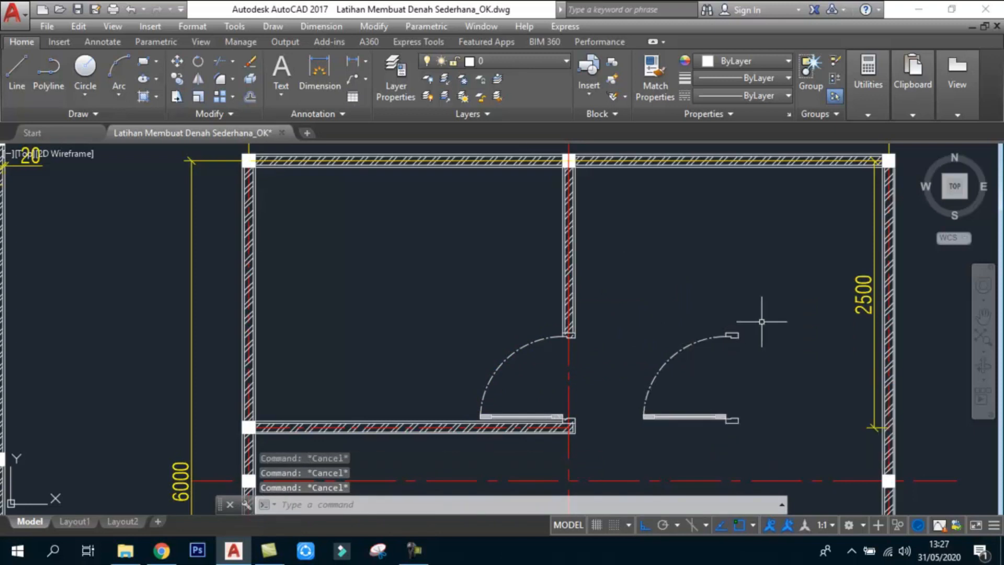
- Move the copied door straight up within the room, closer to the upper outer wall
text(m)
key(Return)
click(742, 319)
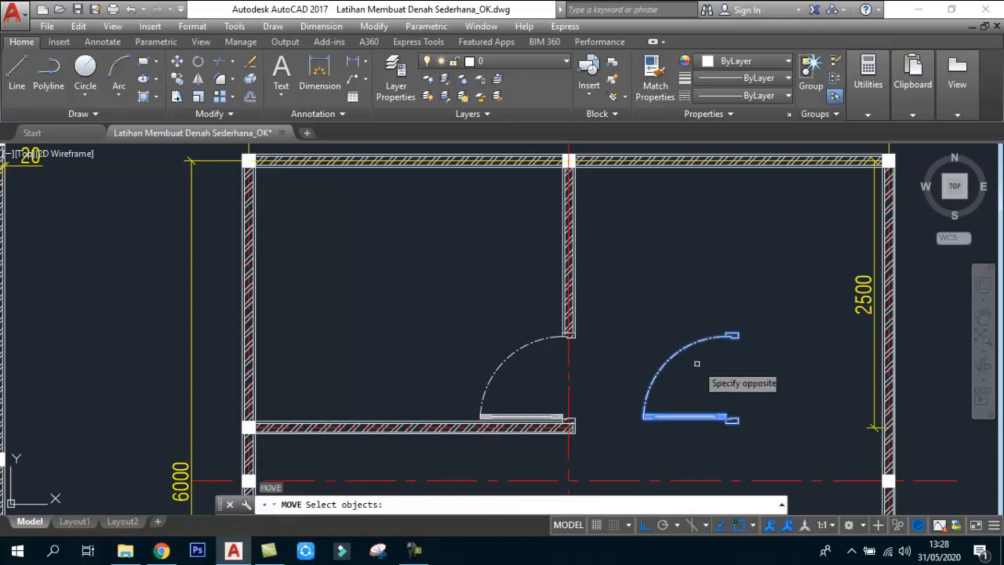
click(695, 362)
key(Return)
click(767, 356)
click(743, 228)
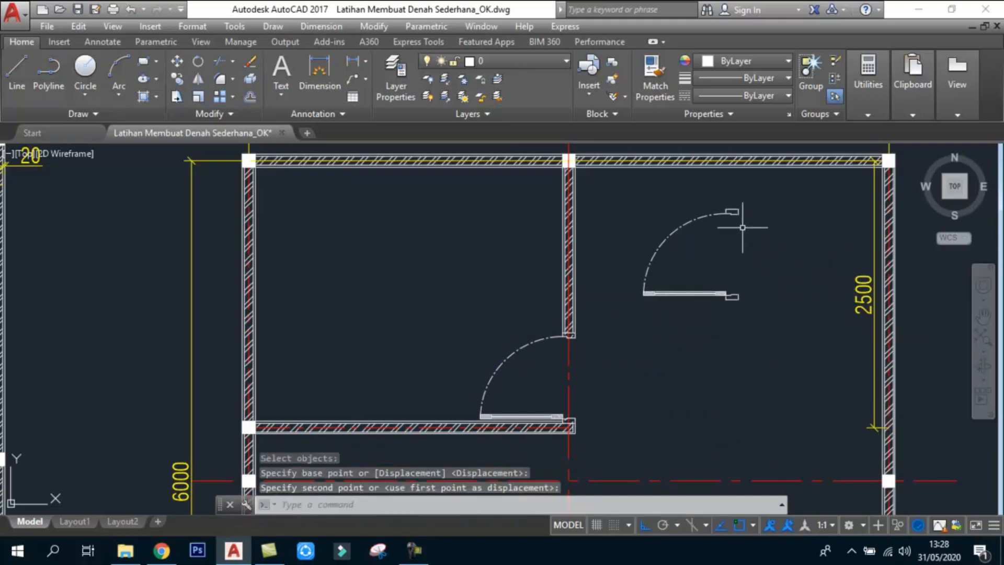
- Rotate the copied door 90 degrees counterclockwise so its jambs line up with the upper wall
middle_drag(622, 184, 620, 201)
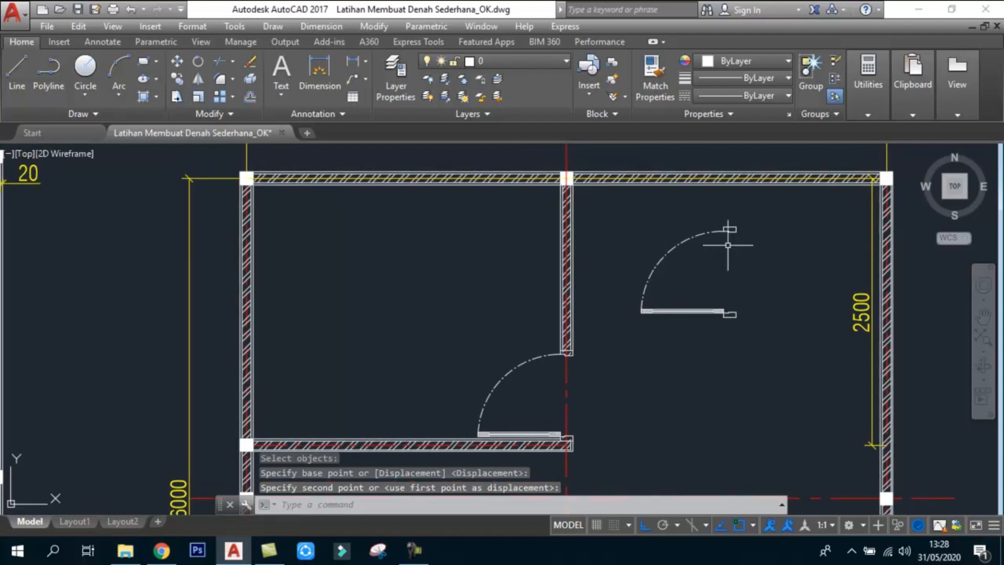
text(ro)
key(Return)
click(740, 273)
click(652, 230)
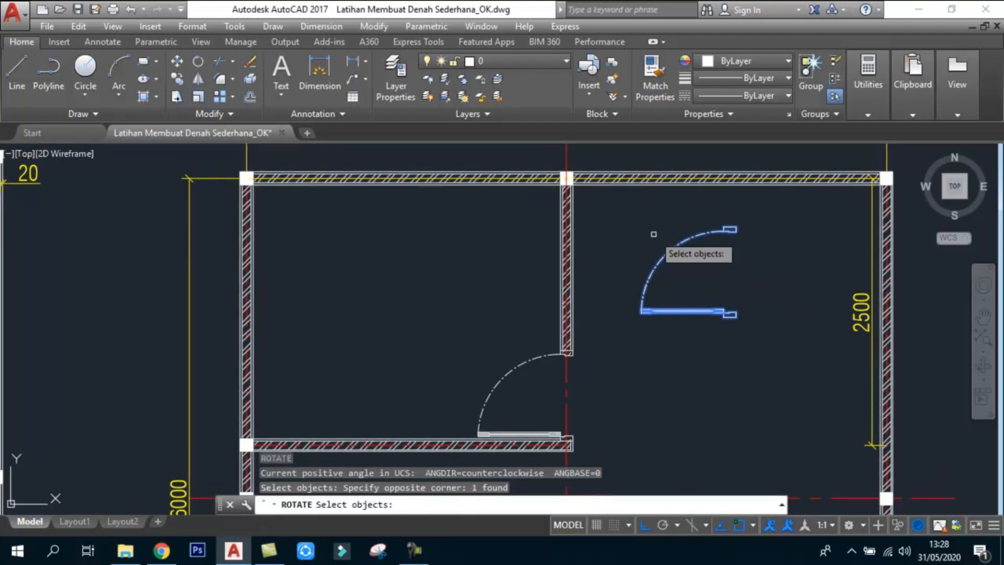
key(Return)
click(693, 280)
click(690, 205)
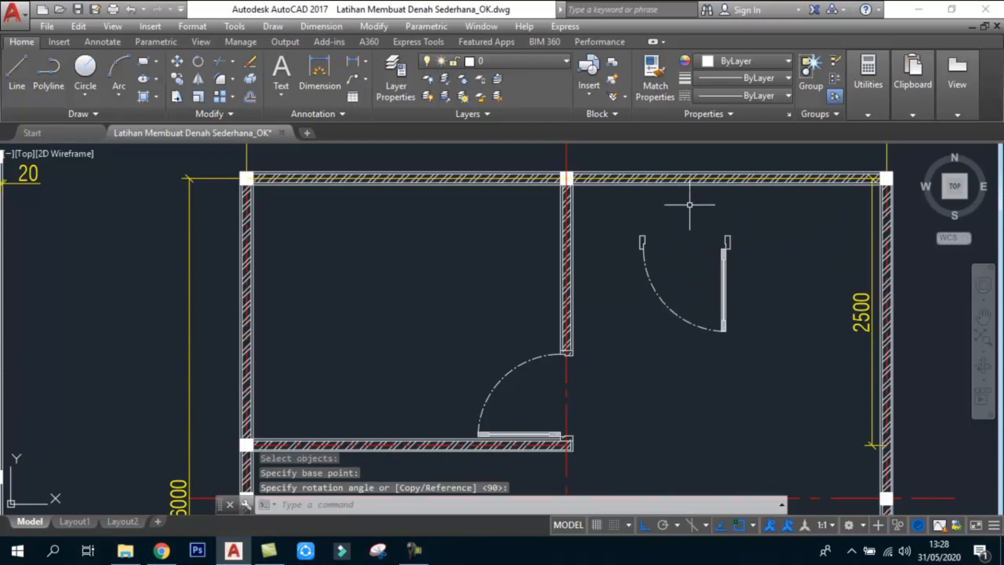
- Mirror the rotated door about a vertical line along its right jamb's outer edge and delete the original
middle_drag(701, 242, 676, 269)
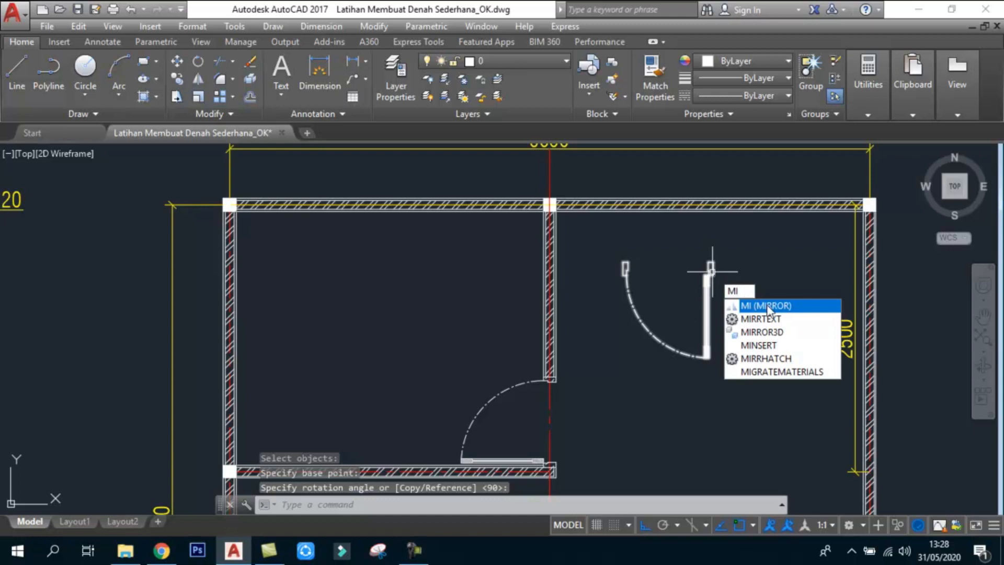
key(Return)
click(737, 387)
click(664, 305)
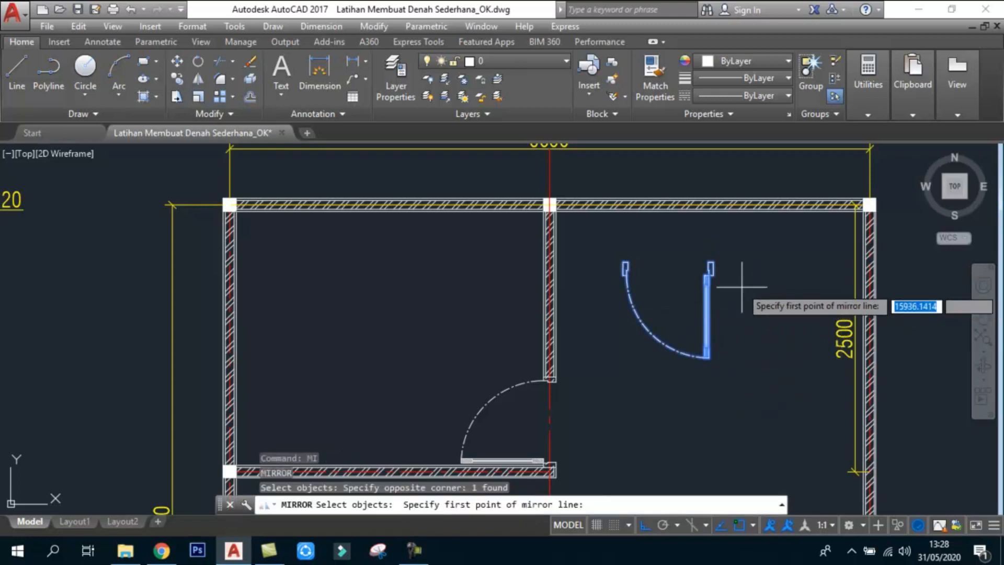
scroll(739, 278, up, 2)
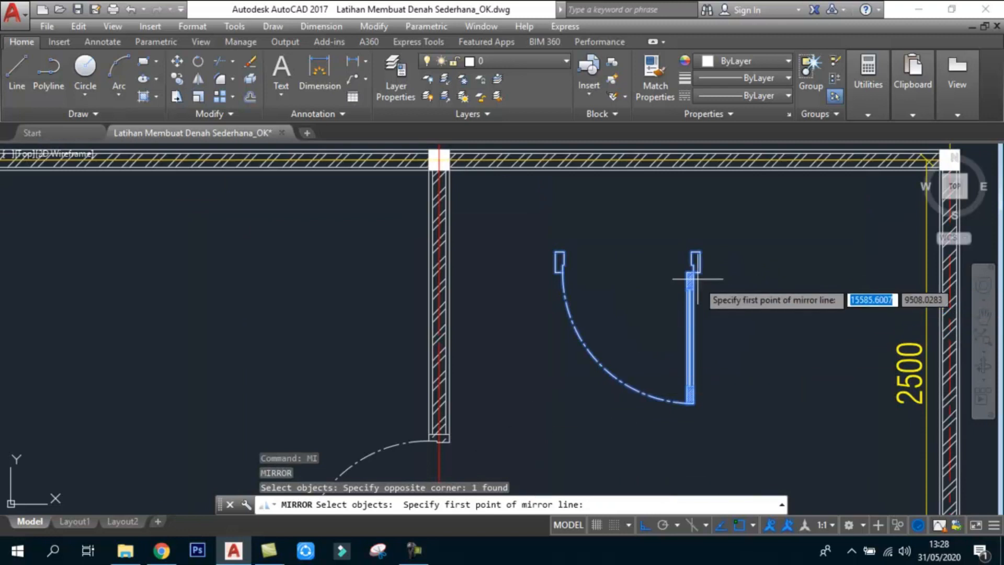
click(700, 254)
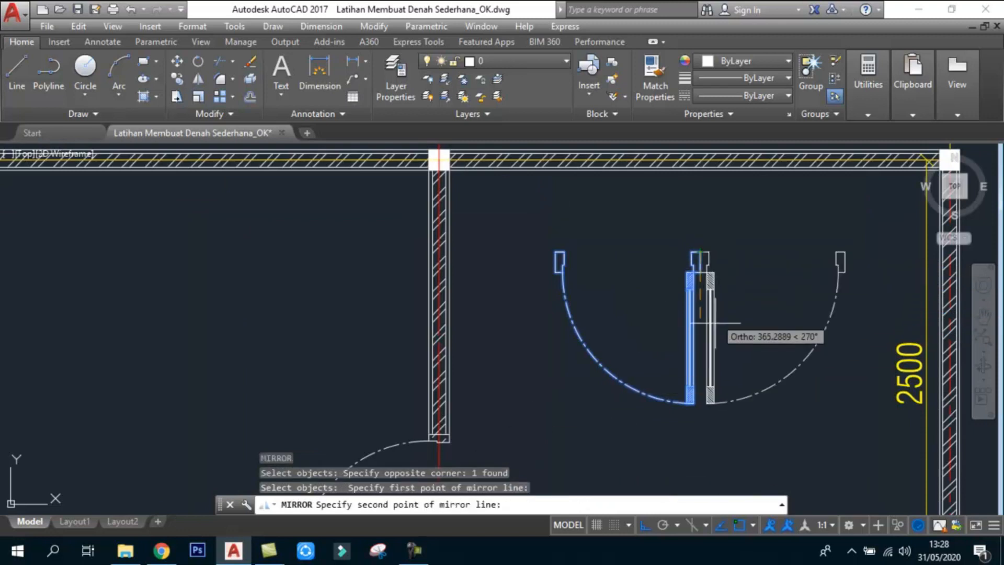
click(715, 444)
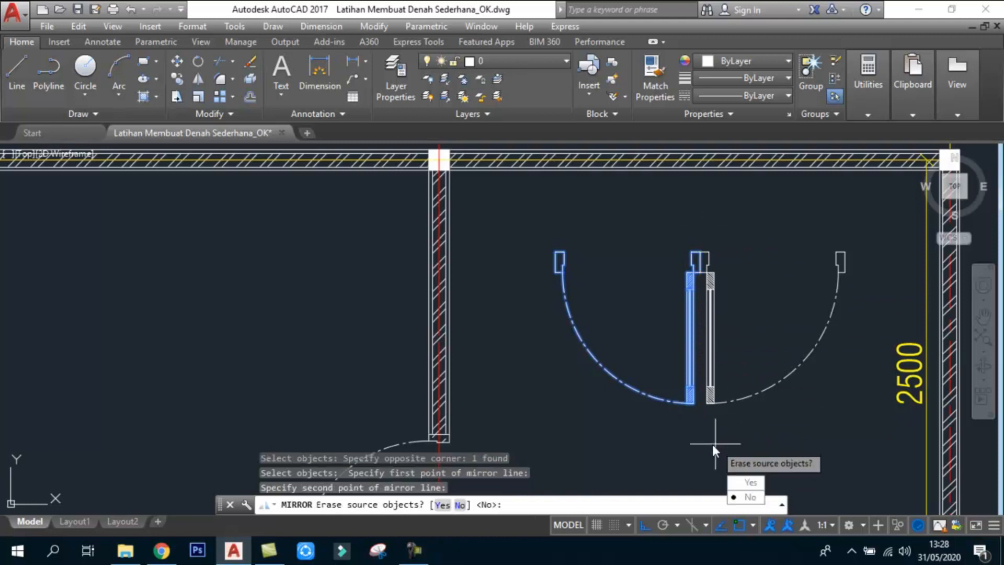
key(Return)
click(680, 398)
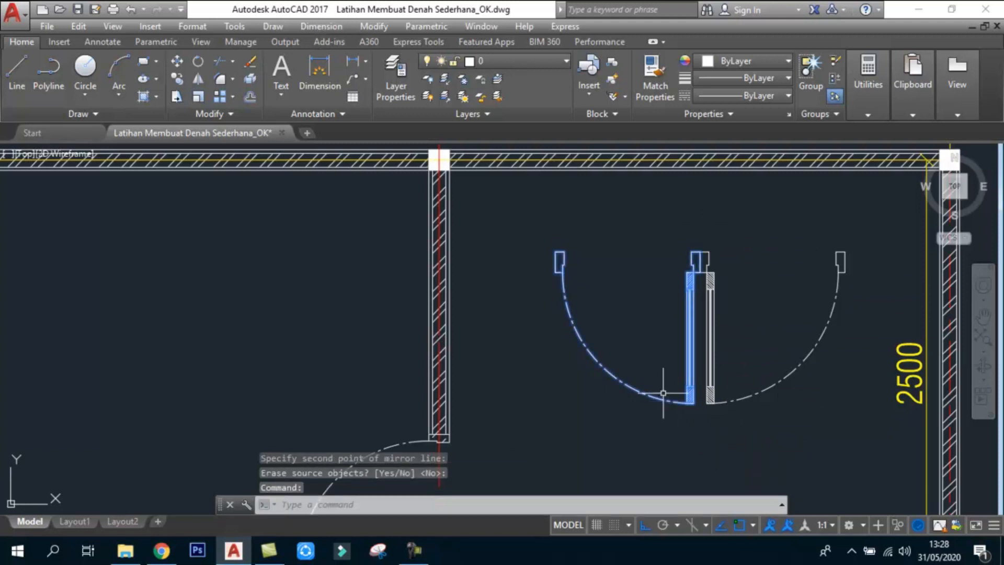
key(Delete)
- Try to move the mirrored door by its left jamb's inner upper corner onto the middle column of the upper wall
text(m)
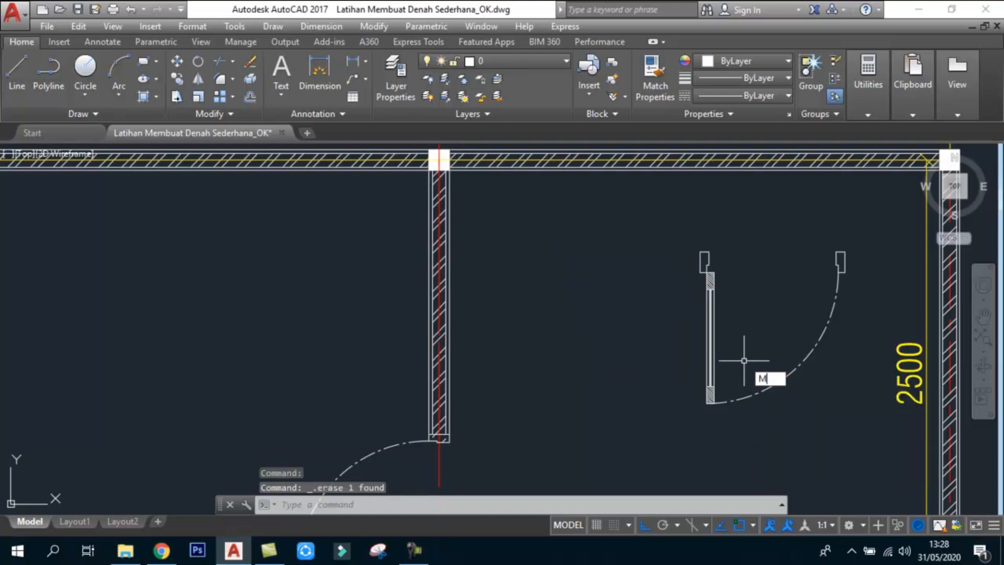
key(Return)
click(742, 288)
click(705, 252)
key(Return)
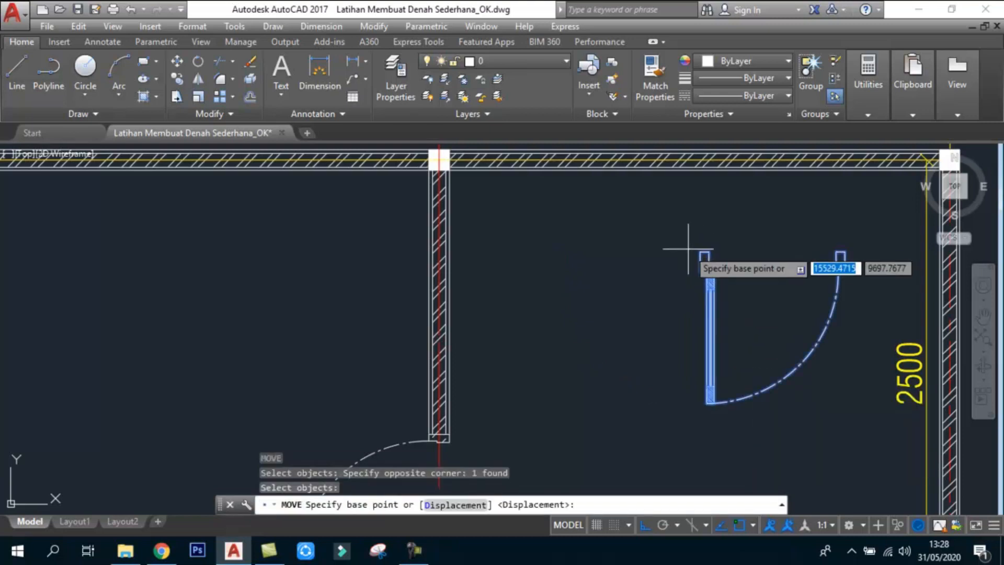
middle_drag(700, 252, 705, 302)
scroll(706, 302, up, 2)
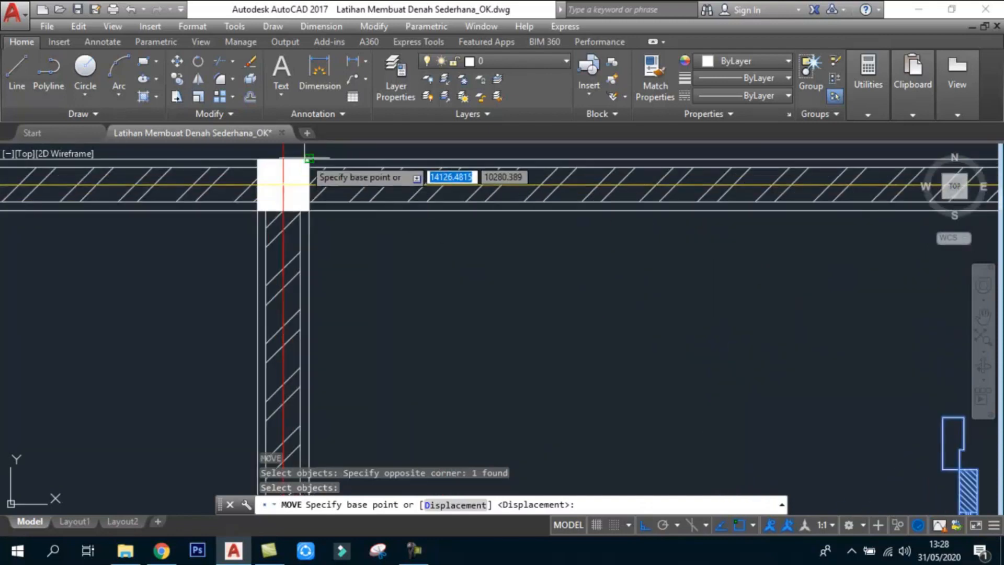
scroll(415, 262, down, 3)
scroll(603, 289, up, 6)
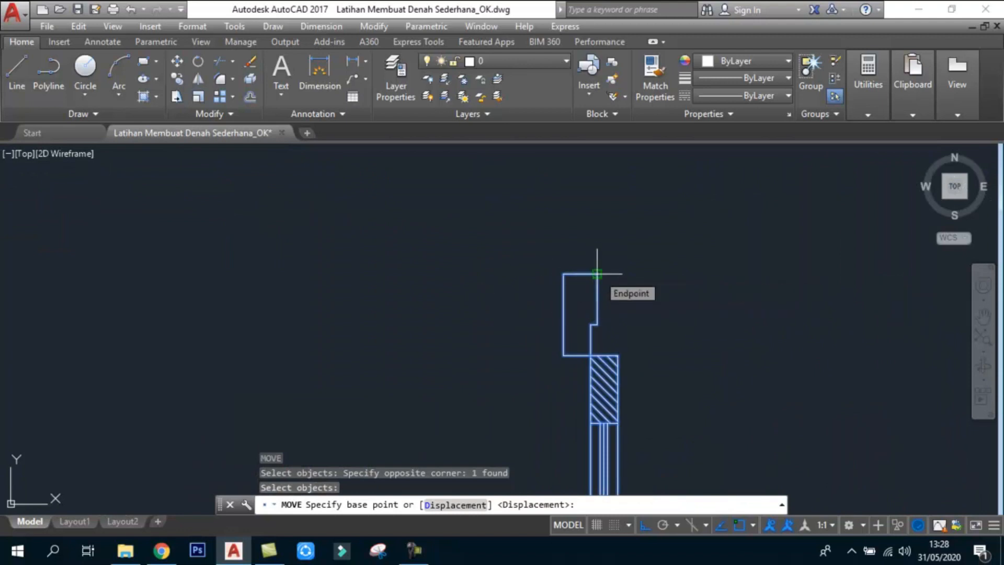
click(597, 273)
scroll(673, 376, down, 5)
scroll(387, 259, up, 4)
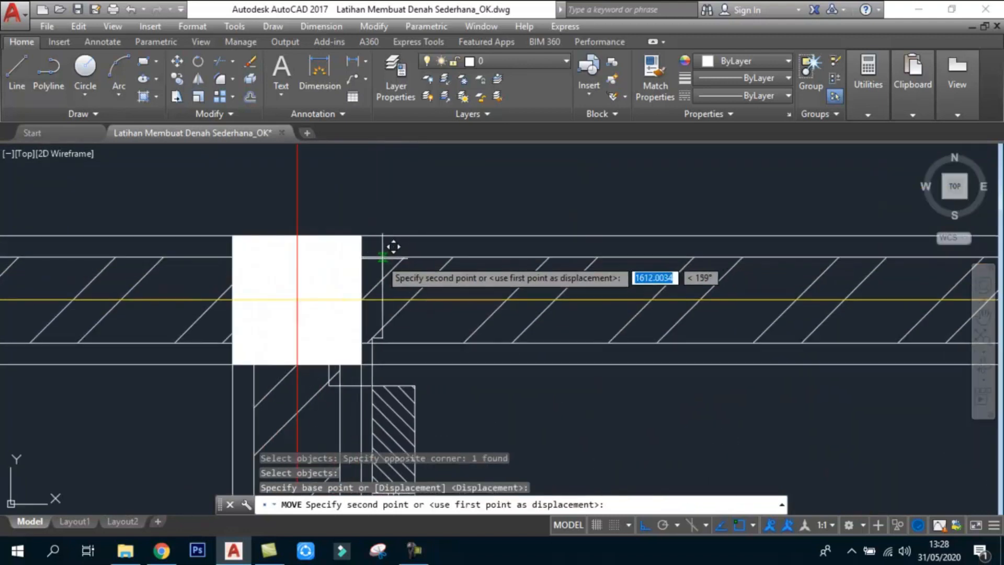
click(387, 256)
scroll(450, 300, down, 3)
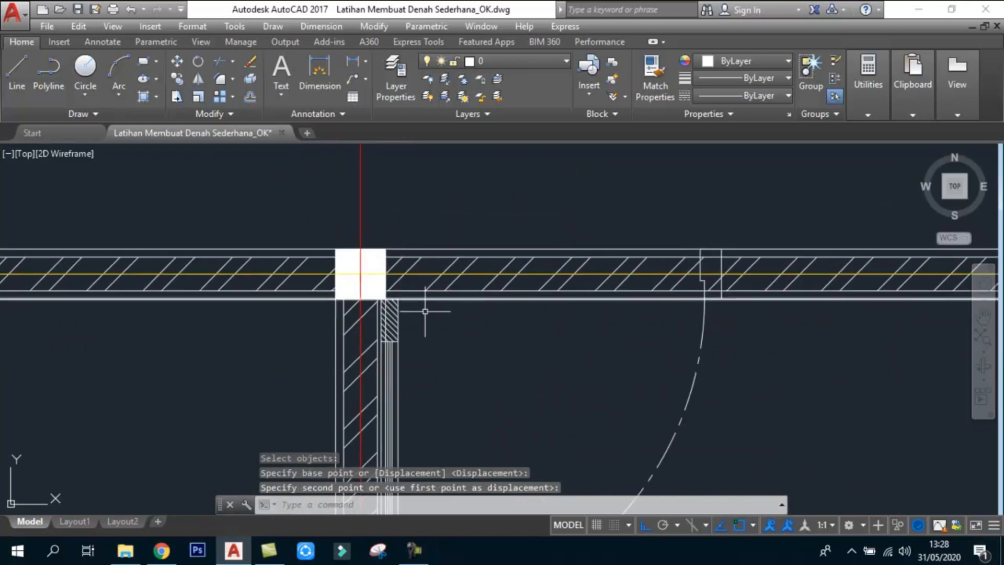
scroll(455, 292, down, 5)
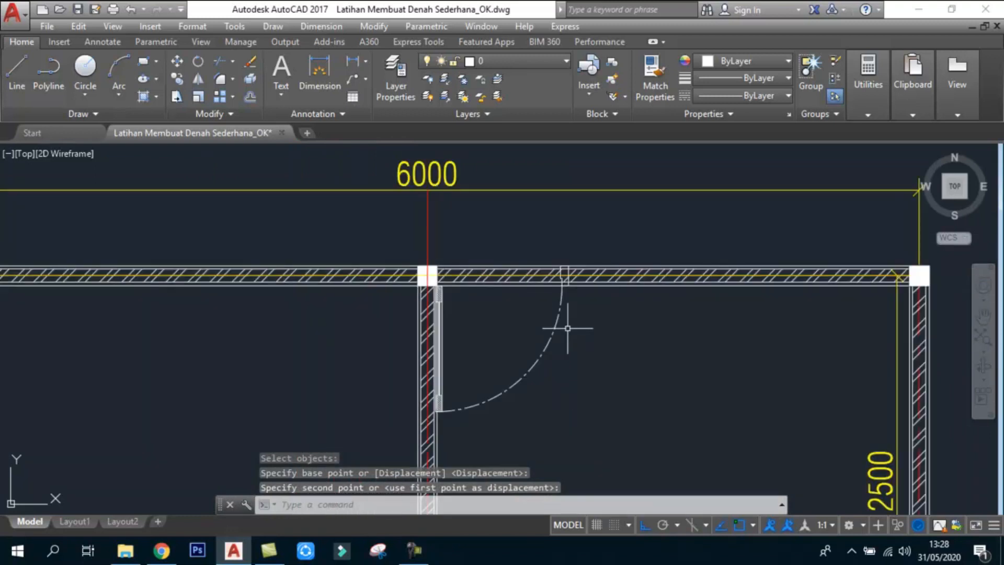
- Undo the last move of the mirrored door
text(u)
key(Return)
scroll(532, 287, down, 5)
text(u)
key(Return)
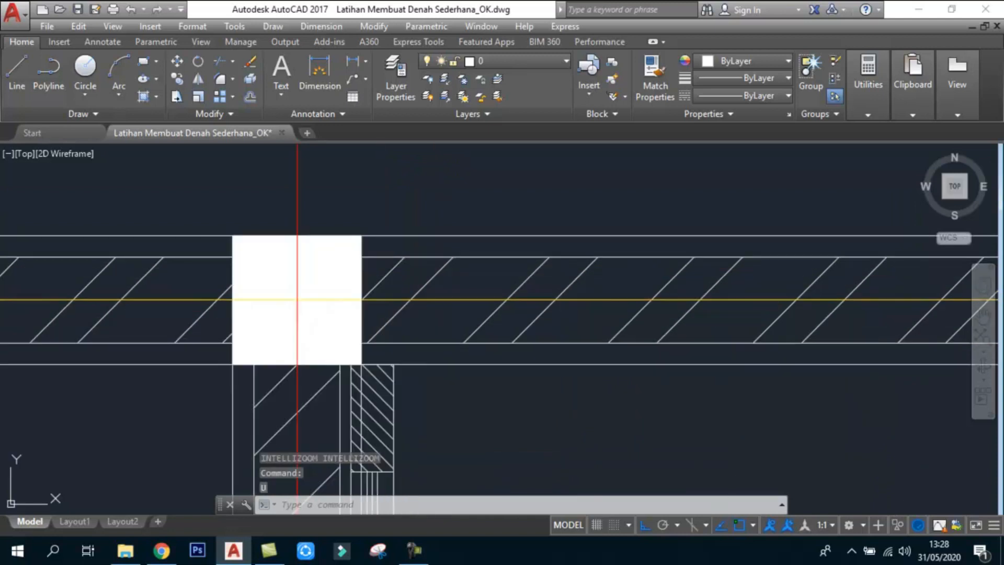
scroll(609, 280, down, 5)
text(m)
key(space)
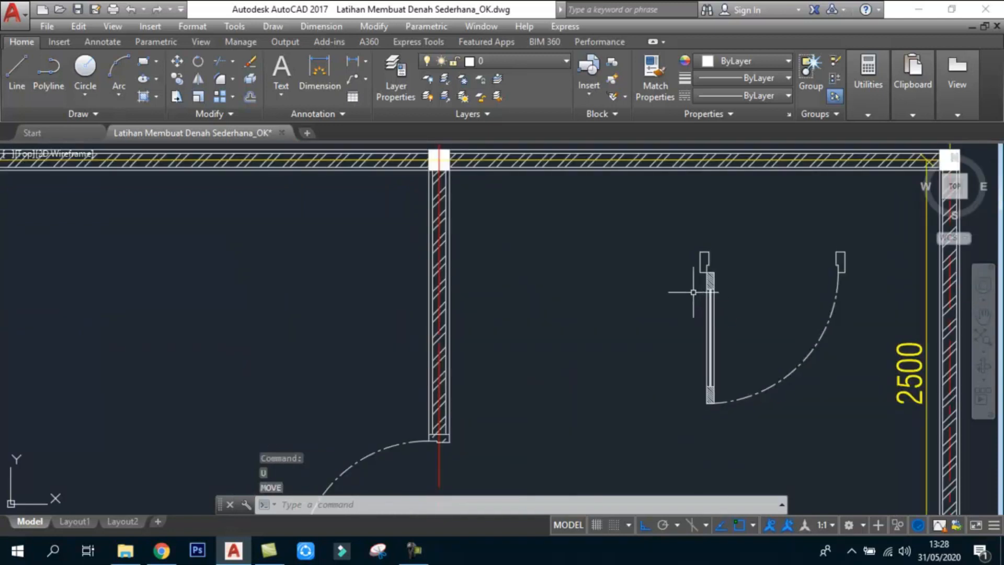
- Move the mirrored door by its left jamb's outer upper corner onto the upper right corner of the middle column
text(m)
click(742, 326)
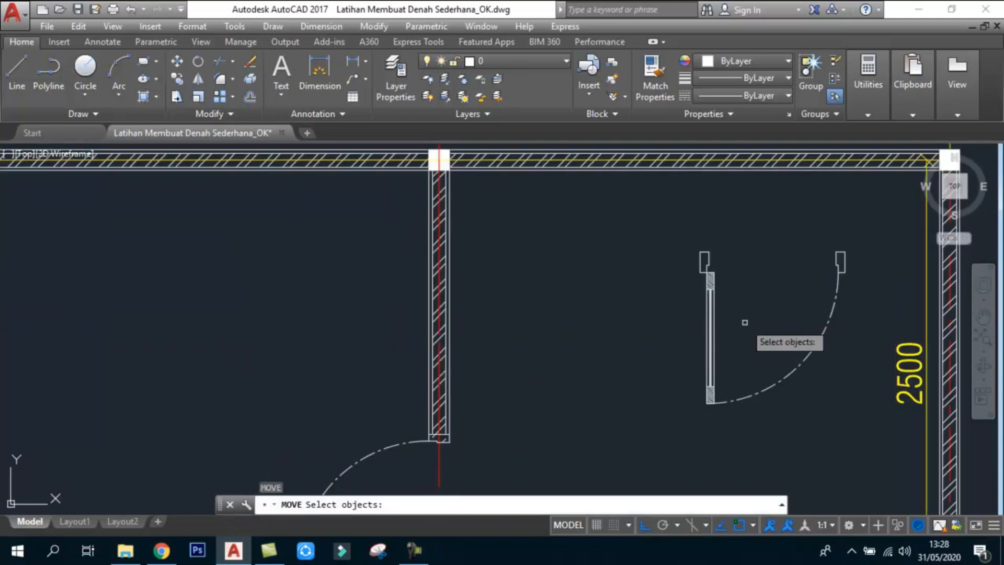
click(767, 300)
click(676, 228)
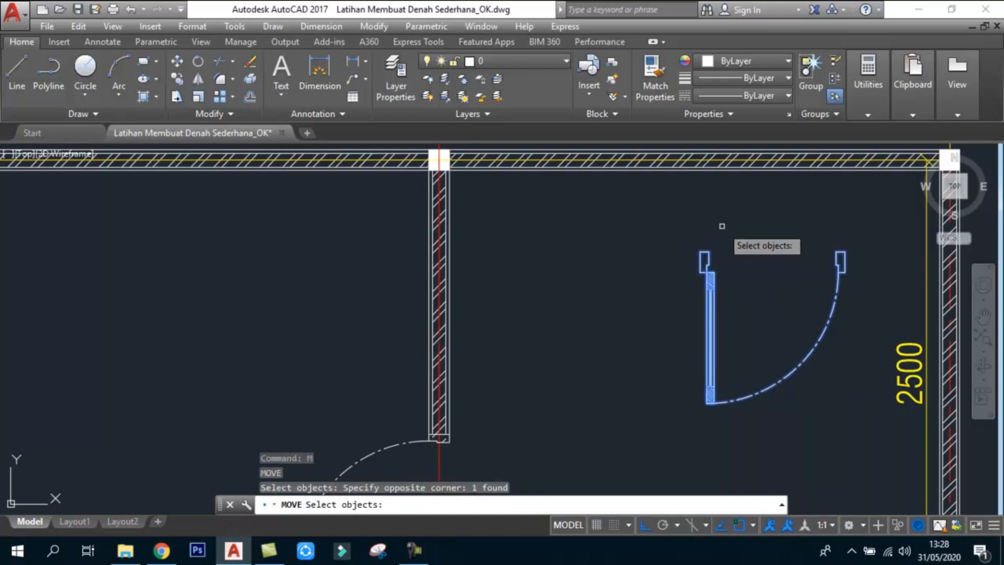
click(739, 302)
click(664, 237)
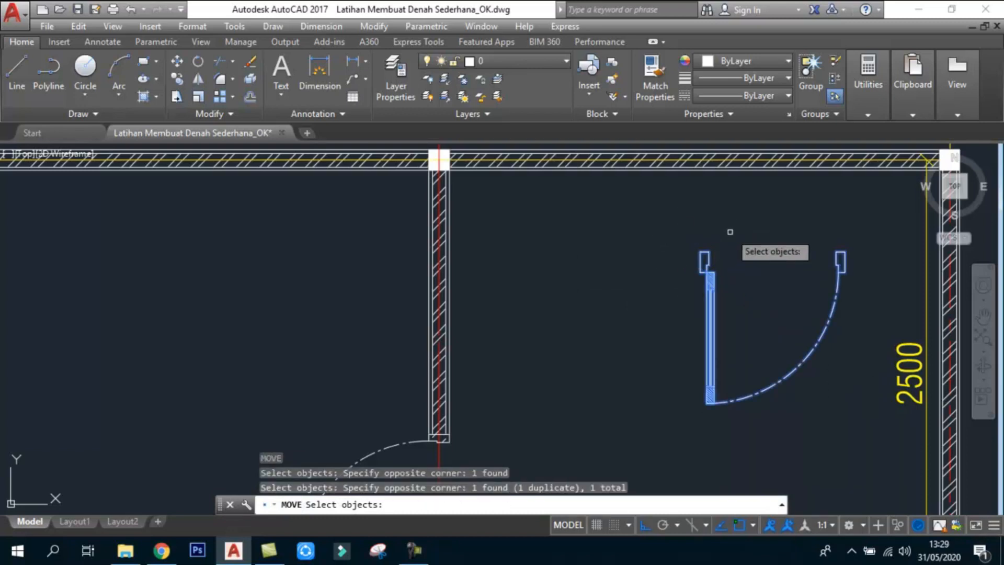
key(Return)
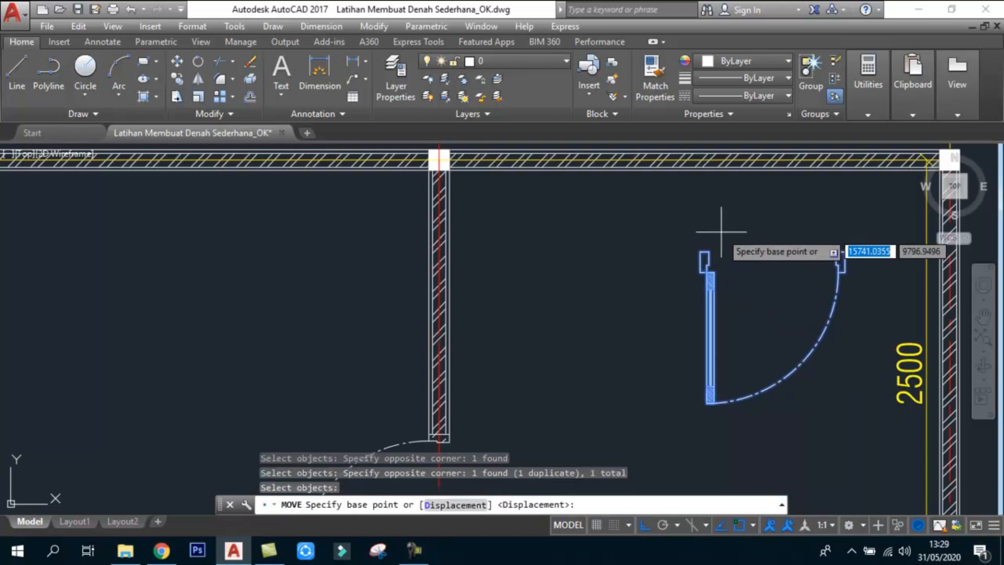
click(700, 252)
middle_drag(644, 235, 655, 299)
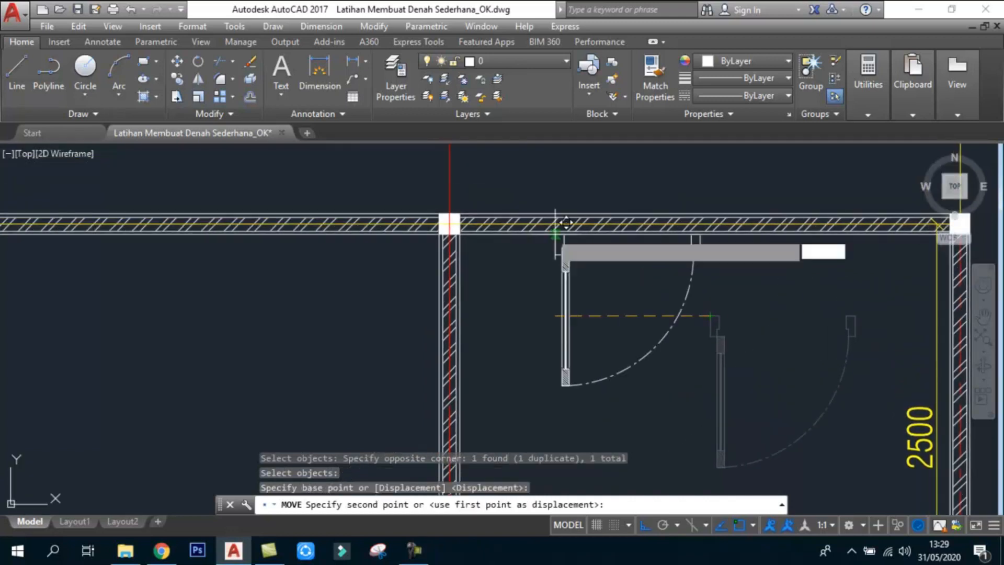
scroll(486, 217, up, 7)
click(366, 204)
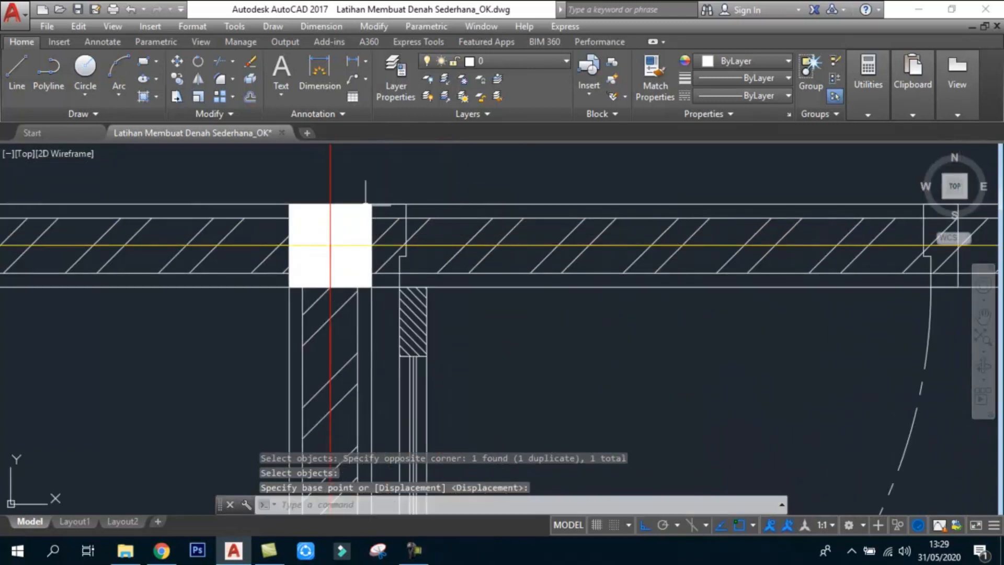
- Trim the upper wall and its hatch at the door opening between the middle wall's right edge and the right jamb's outer edge
scroll(489, 261, down, 6)
scroll(569, 246, up, 5)
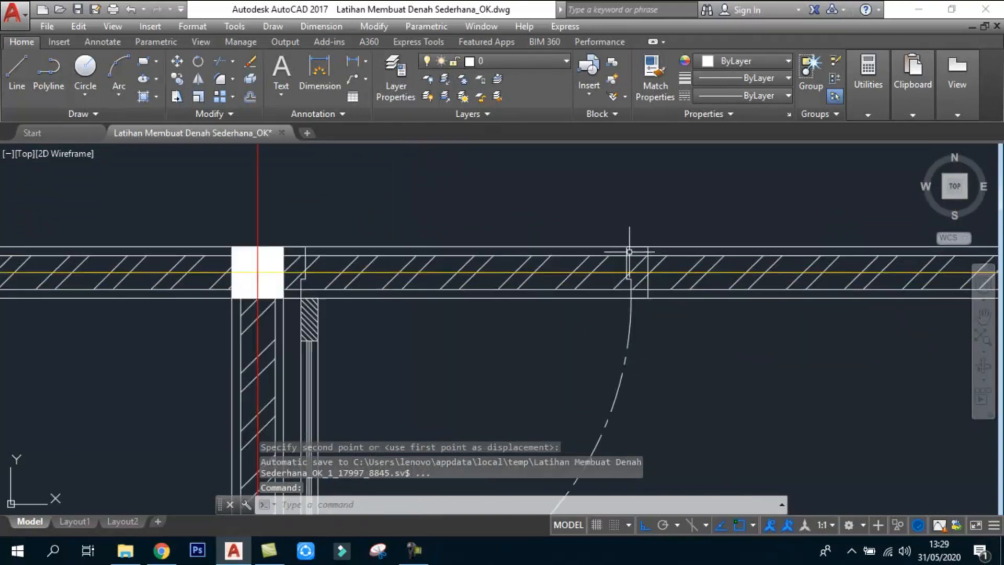
key(Return)
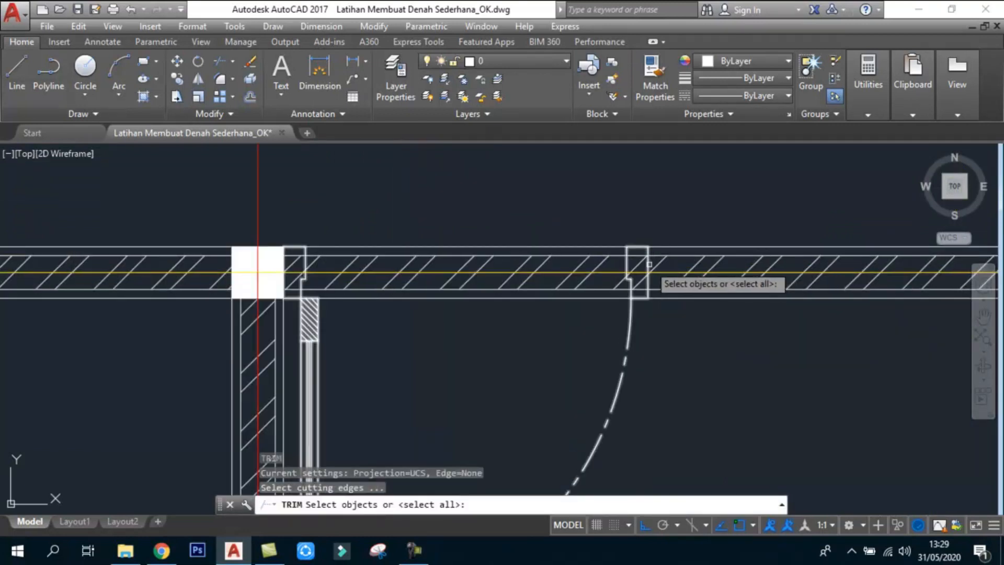
scroll(658, 263, up, 2)
click(648, 272)
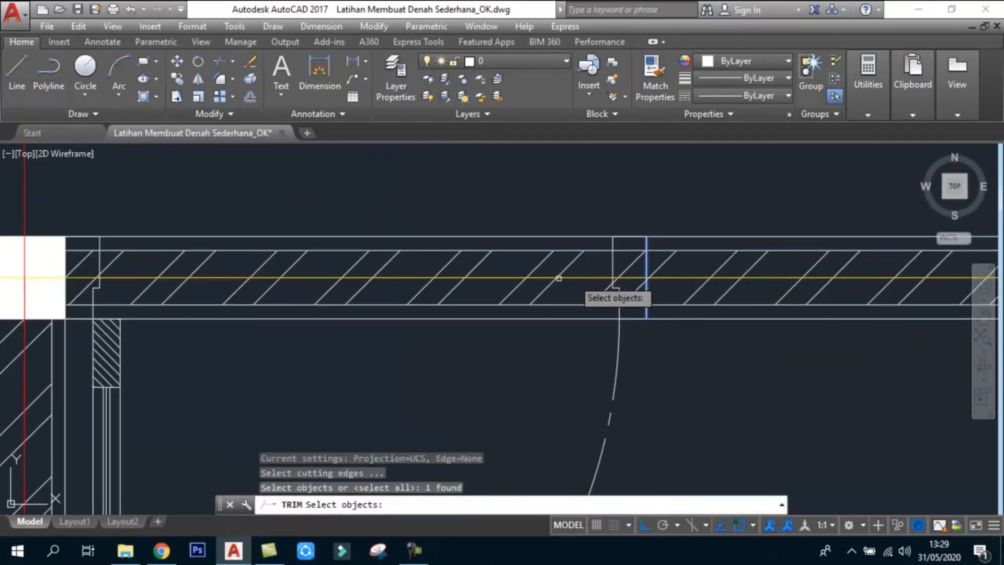
click(64, 331)
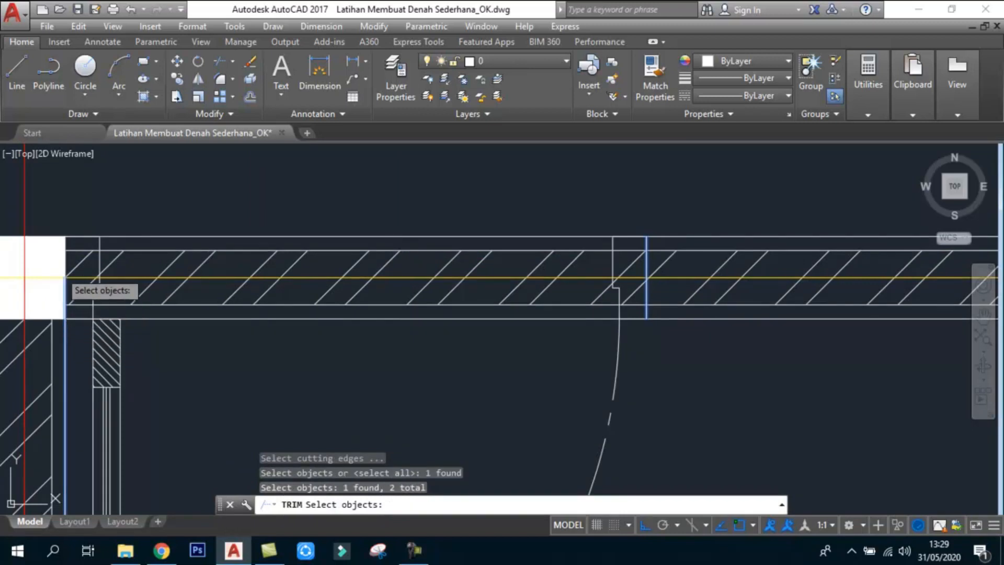
scroll(25, 277, up, 2)
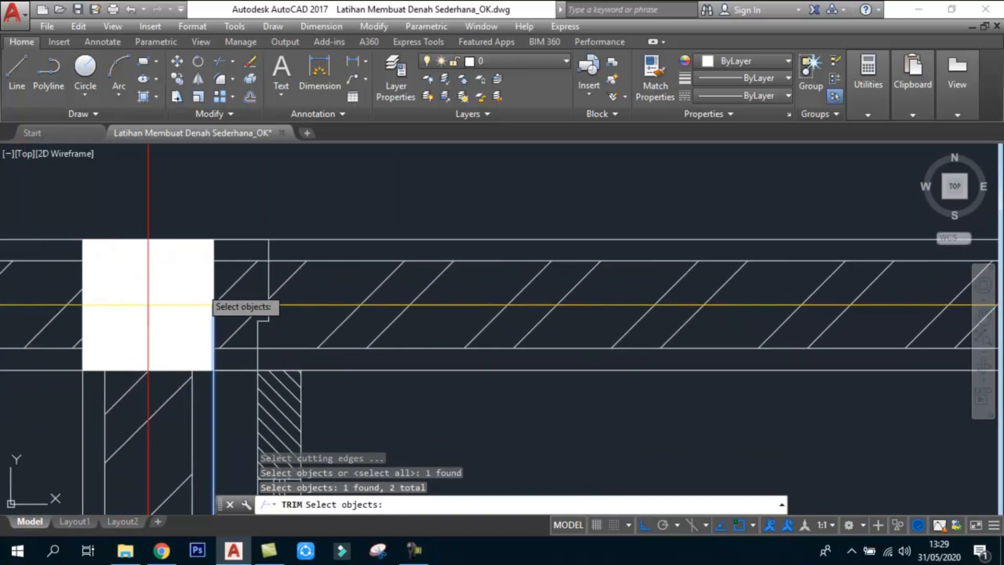
click(236, 400)
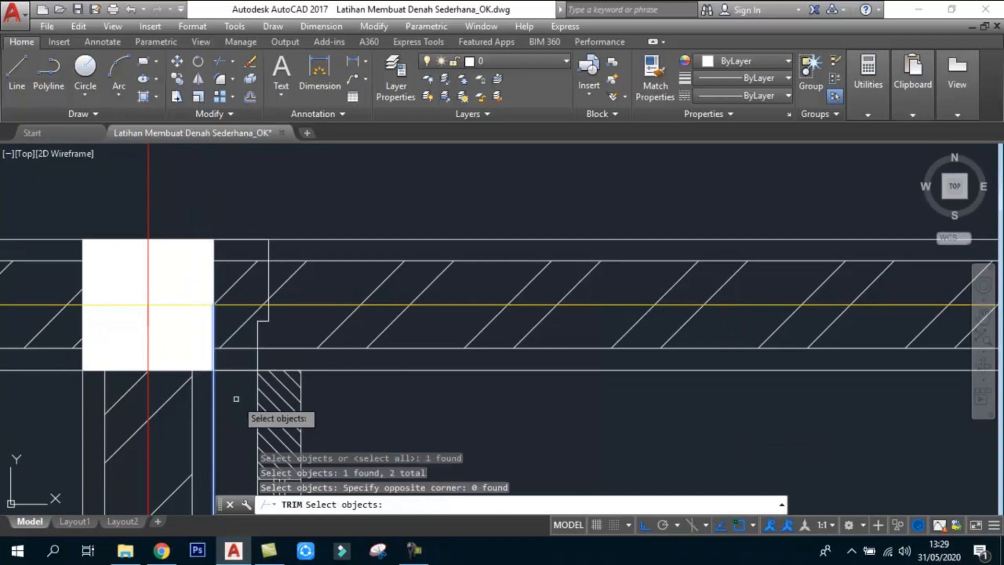
scroll(230, 365, down, 6)
key(Return)
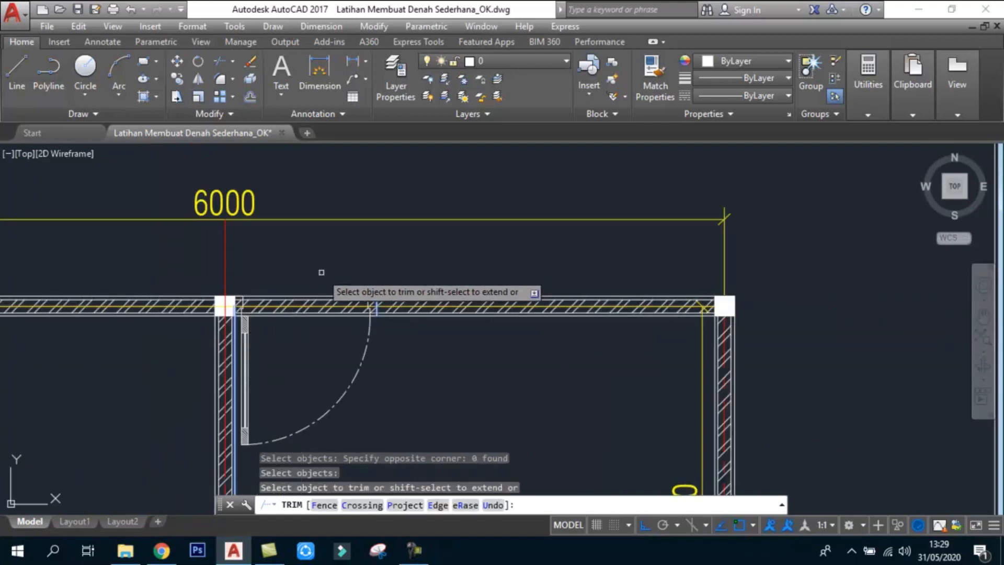
click(320, 272)
click(303, 363)
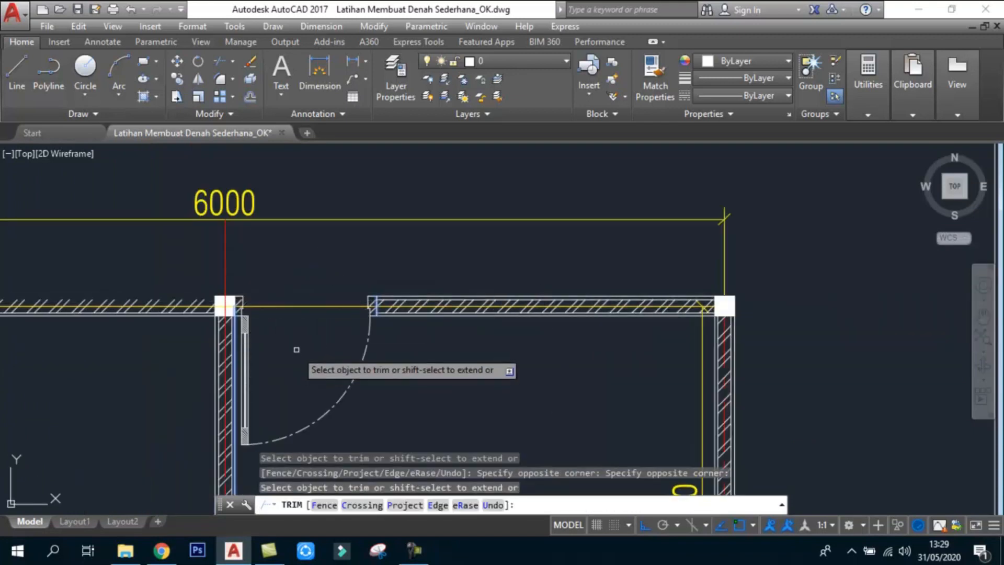
key(Return)
- Undo the last trim of the upper wall at the door opening
scroll(223, 311, up, 4)
click(252, 340)
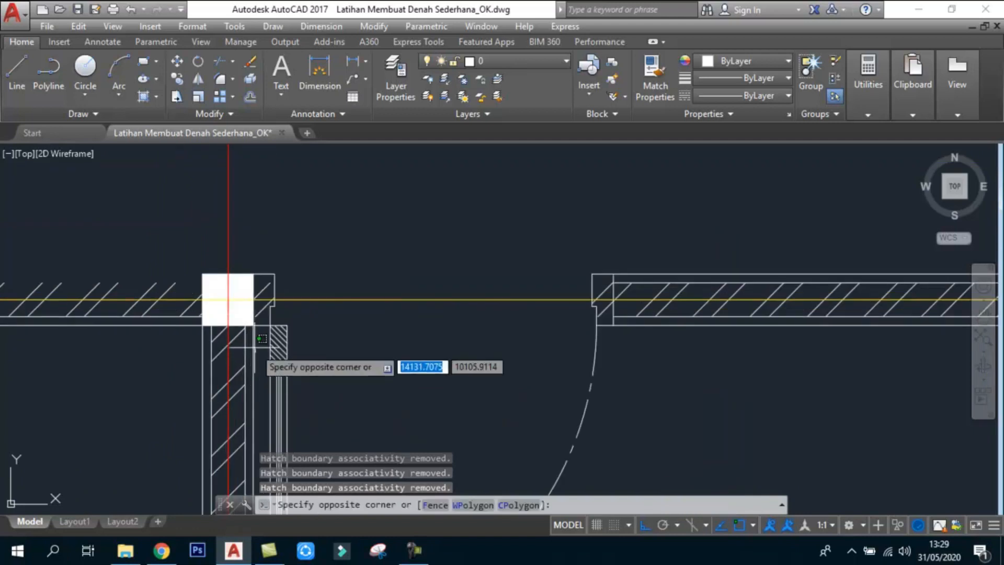
scroll(254, 299, up, 2)
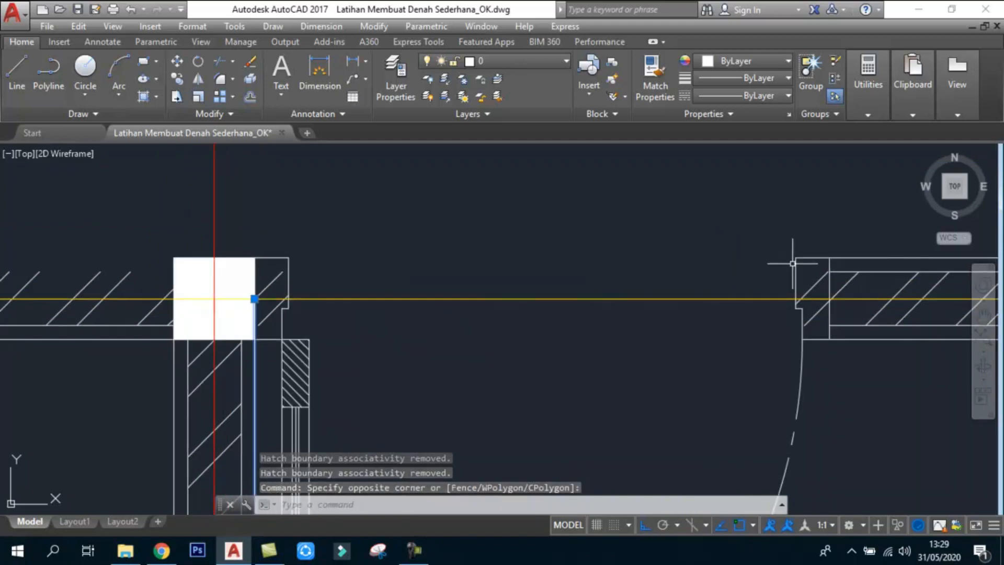
scroll(553, 310, down, 9)
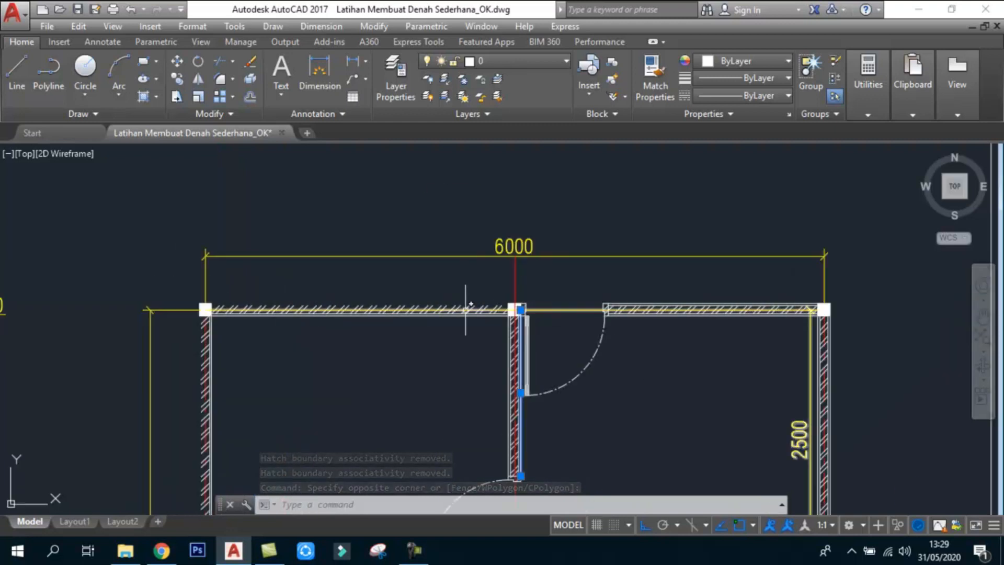
key(Escape)
key(Escape)
text(u)
key(Return)
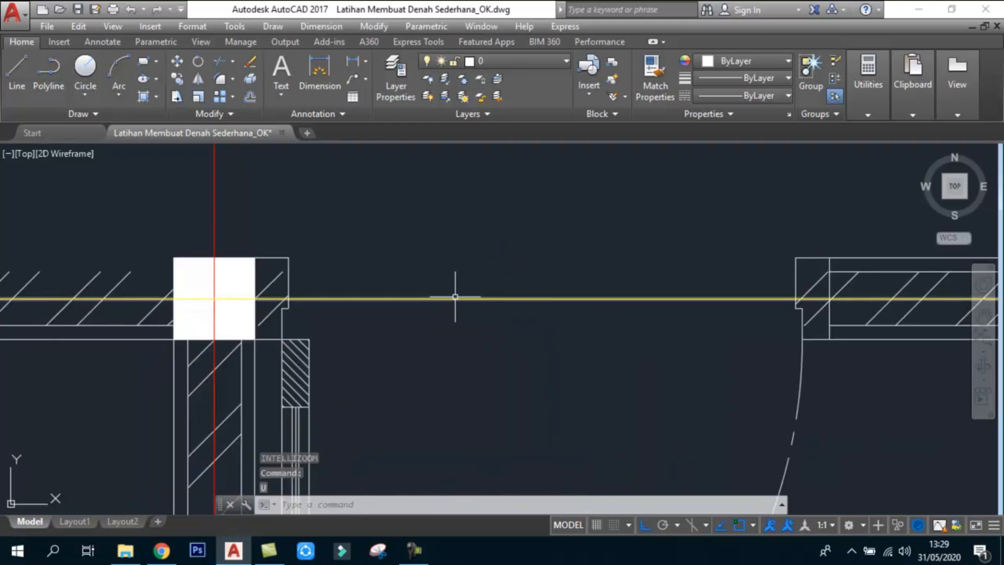
key(Return)
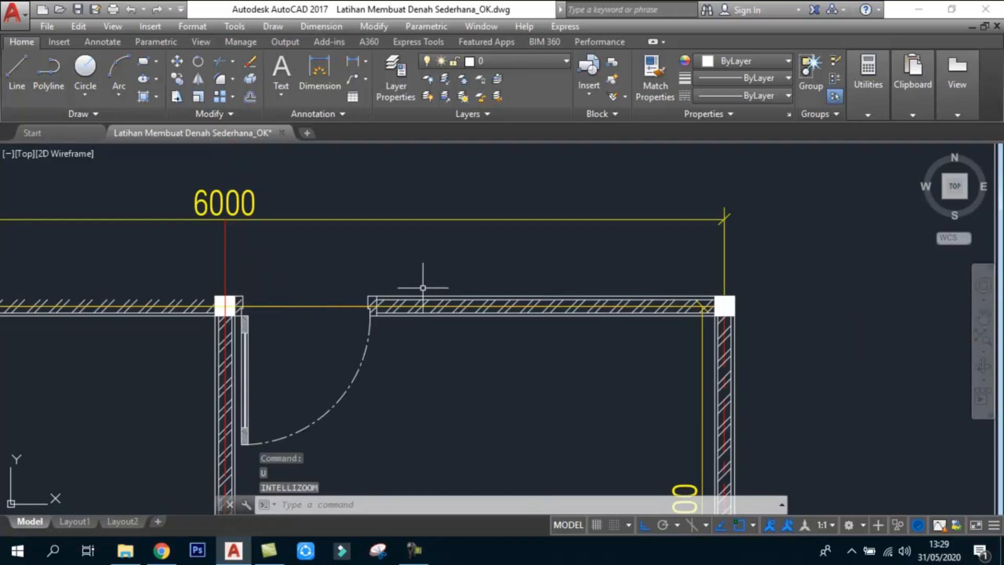
key(Return)
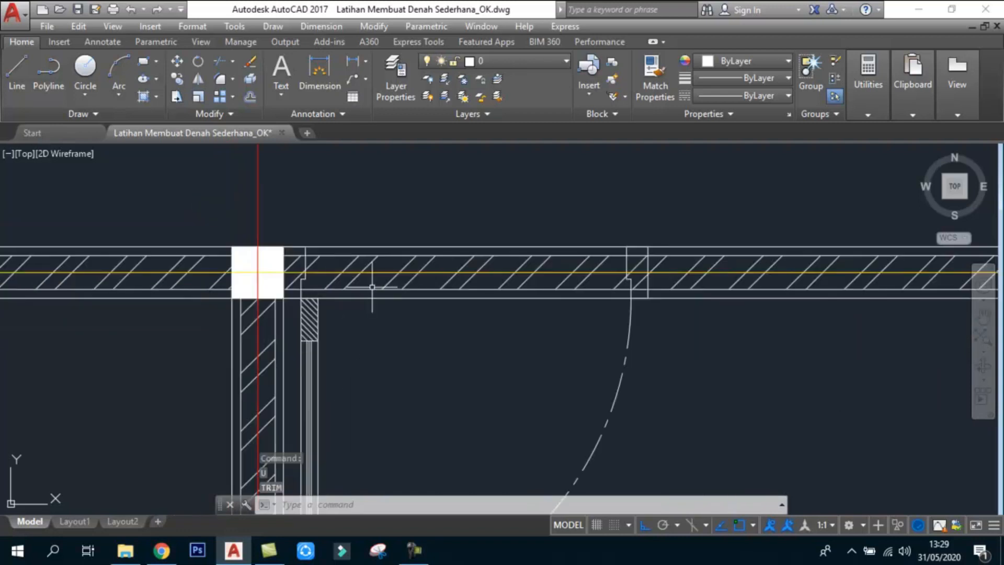
- Draw a vertical helper line about 265 units long along the middle column's right edge, extending past both faces of the upper wall
scroll(403, 280, down, 4)
scroll(448, 279, up, 3)
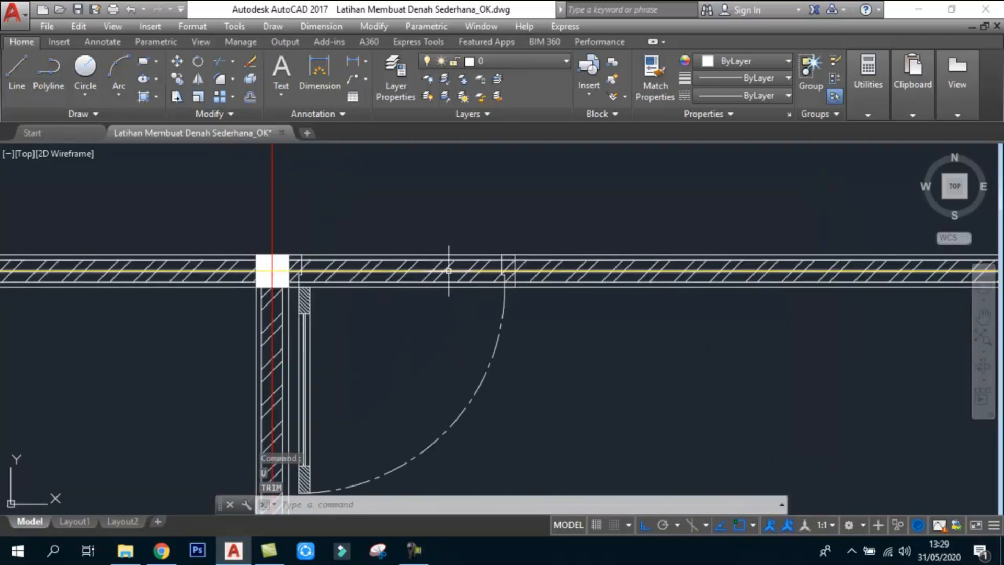
key(Return)
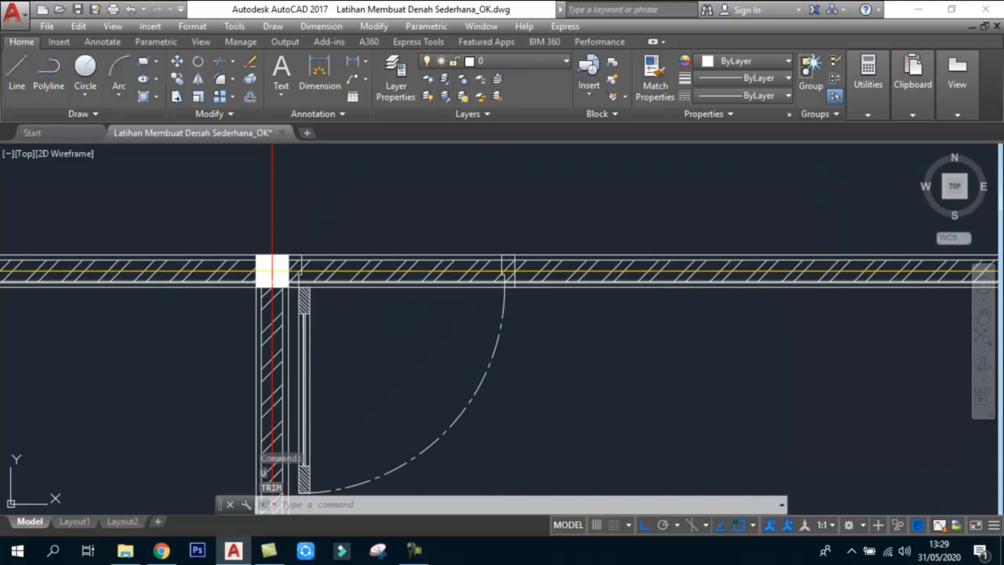
scroll(294, 294, up, 2)
click(283, 297)
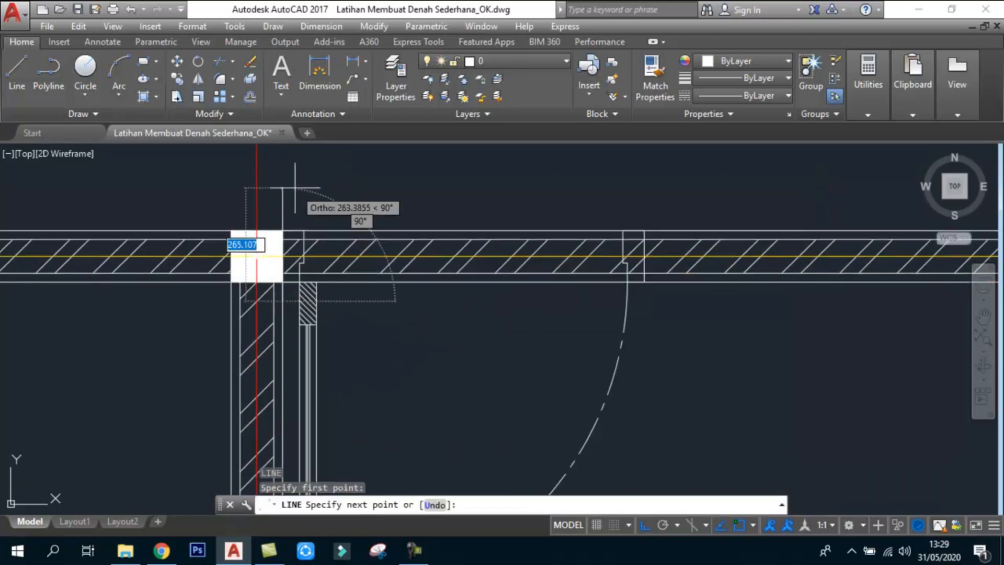
click(293, 188)
key(Escape)
scroll(428, 278, down, 4)
key(Escape)
key(Escape)
scroll(434, 270, up, 2)
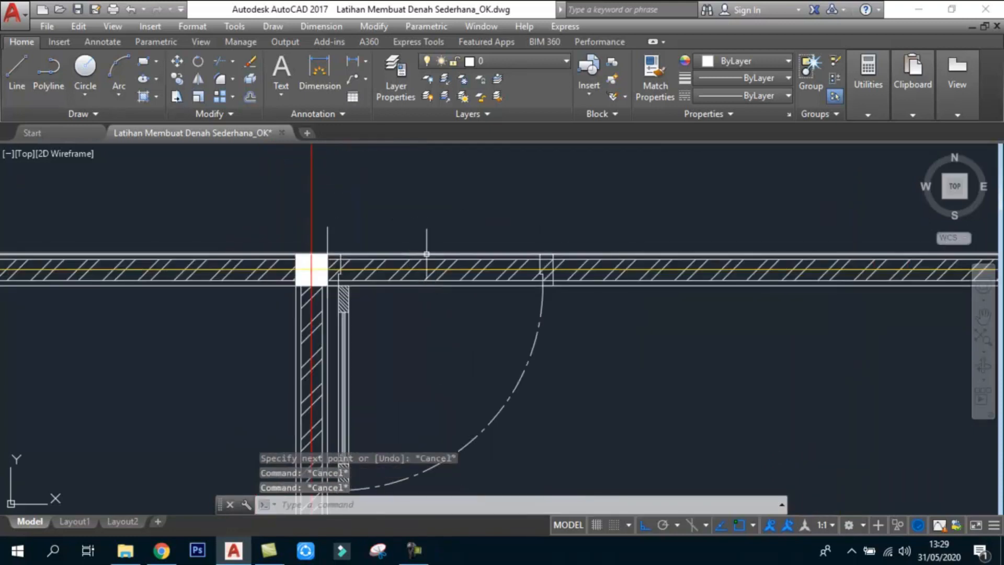
- Trim the upper wall lines and hatch at the door opening between the helper line and the right jamb's outer edge
text(tr)
key(Return)
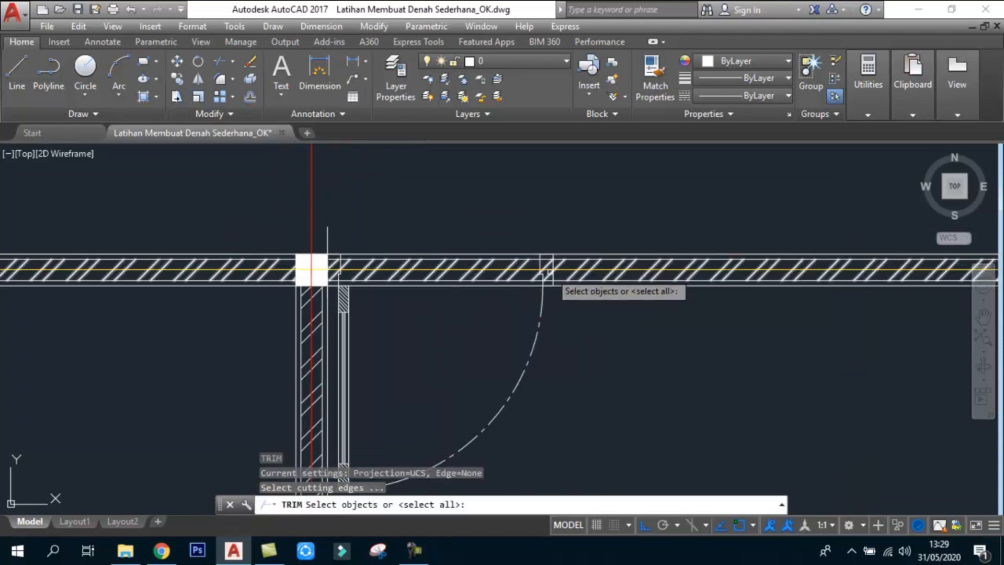
scroll(552, 260, up, 2)
click(553, 261)
middle_drag(601, 294, 632, 310)
click(280, 221)
click(222, 228)
key(Return)
click(403, 325)
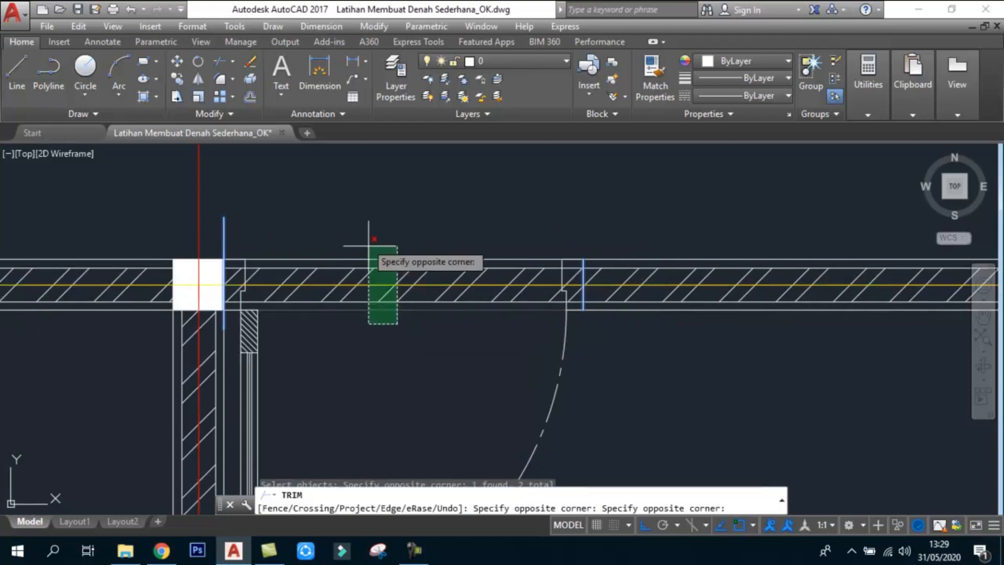
click(365, 224)
key(Escape)
scroll(502, 305, down, 6)
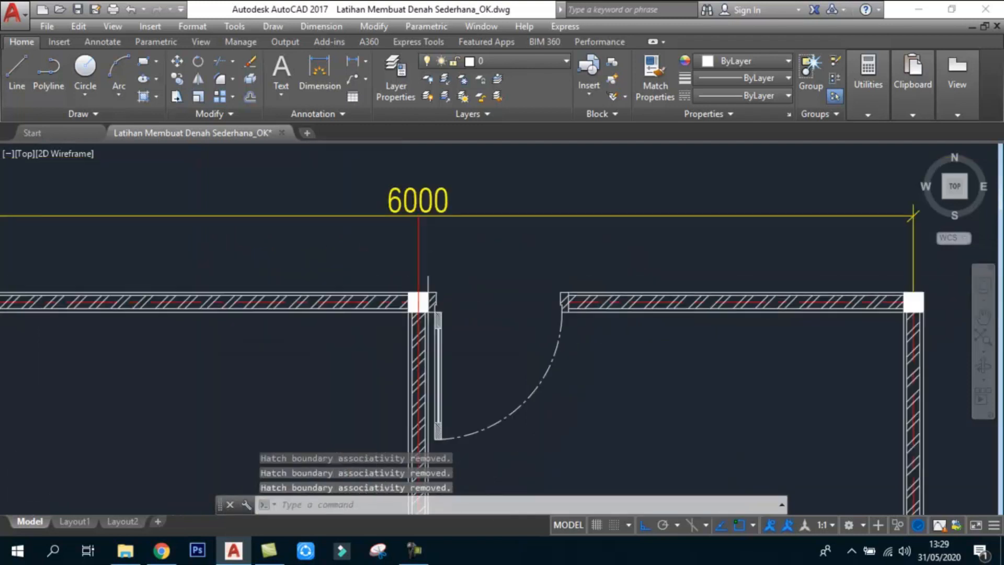
- Delete the vertical helper line at the middle column's right edge
scroll(572, 302, down, 2)
scroll(472, 290, up, 8)
click(422, 258)
click(392, 238)
scroll(450, 255, down, 2)
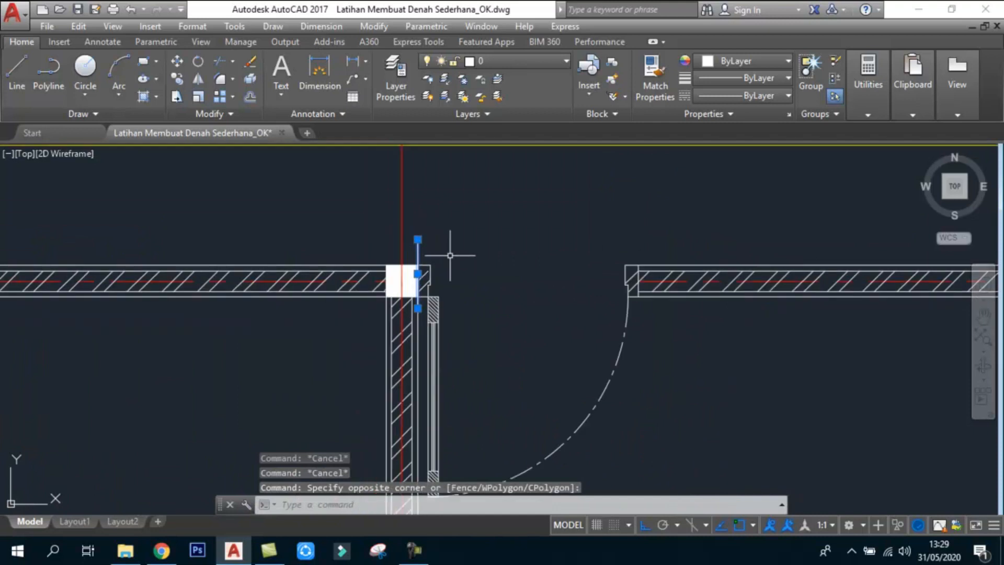
key(Delete)
scroll(364, 280, up, 4)
click(363, 265)
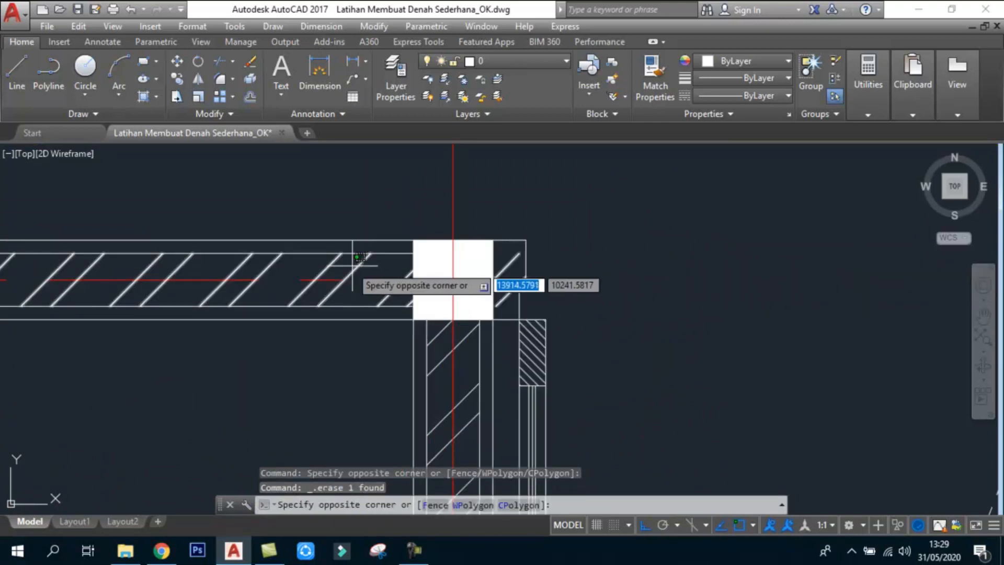
click(352, 265)
key(Escape)
key(Escape)
key(Escape)
- Draw a new vertical helper line about 170 units long along the middle column's right edge, crossing the upper wall
scroll(517, 267, up, 2)
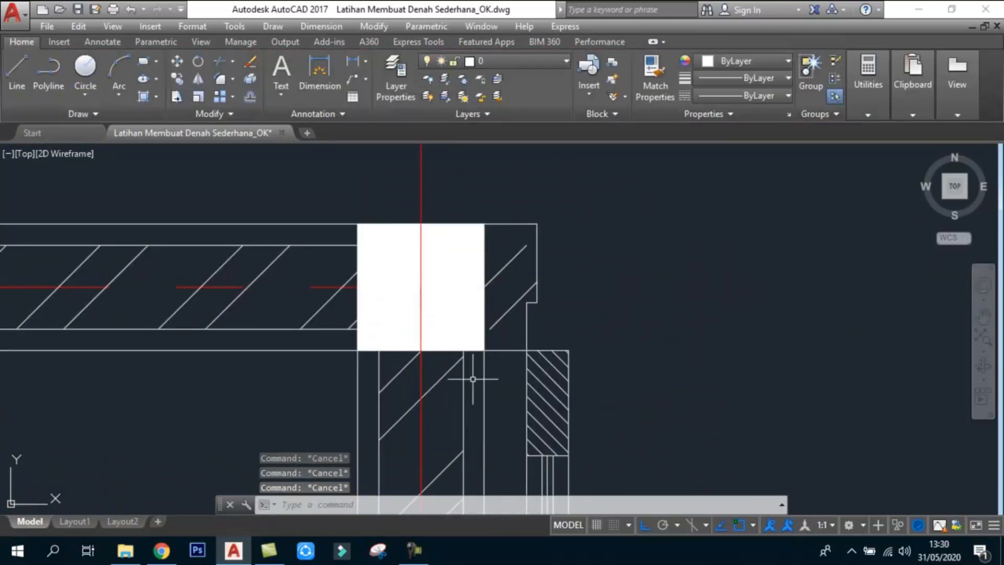
text(l)
key(Return)
click(484, 351)
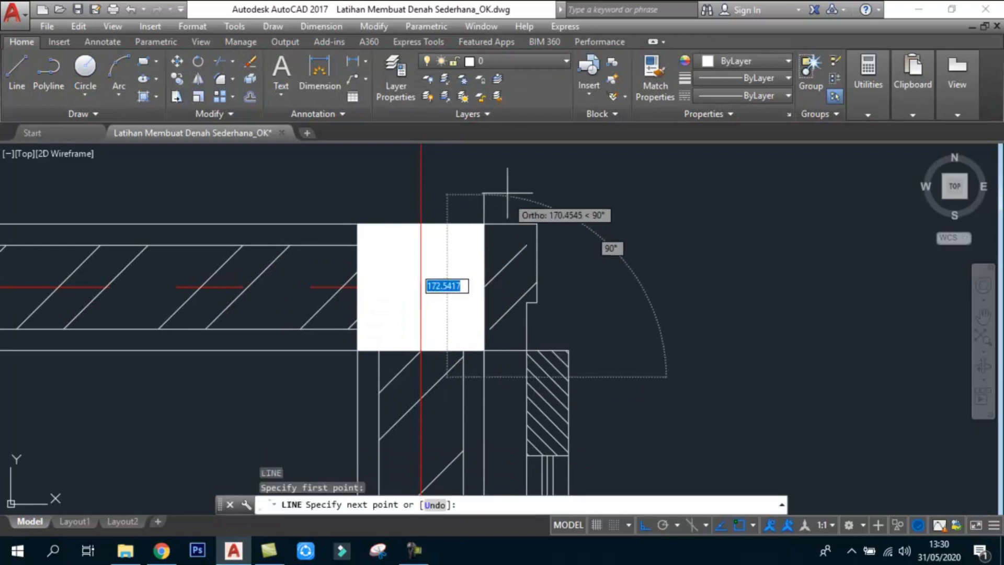
click(484, 190)
key(Escape)
- Trim away the leftover wall hatch inside the door's left jamb, using the new helper line as cutting edge
text(tr)
key(Return)
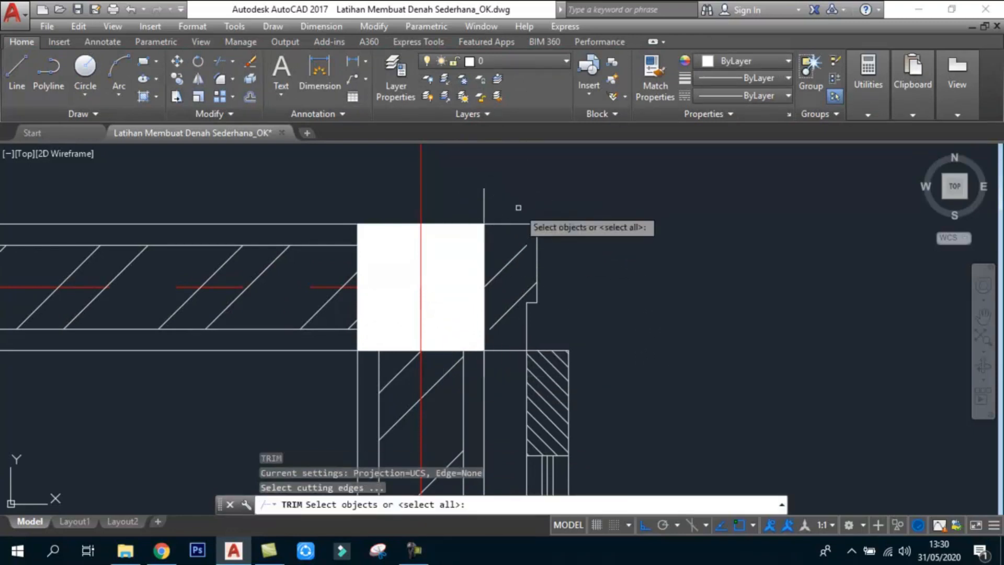
click(486, 210)
key(Return)
click(506, 261)
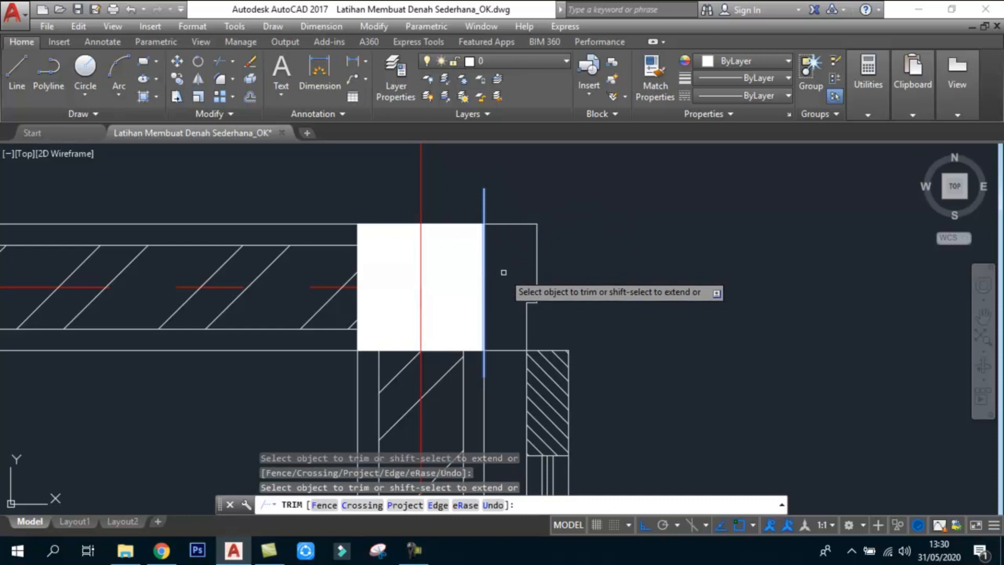
key(Return)
- Erase the helper line beside the middle column after trimming the jamb hatch
drag(497, 197, 460, 206)
key(Delete)
scroll(468, 269, down, 5)
scroll(489, 259, down, 6)
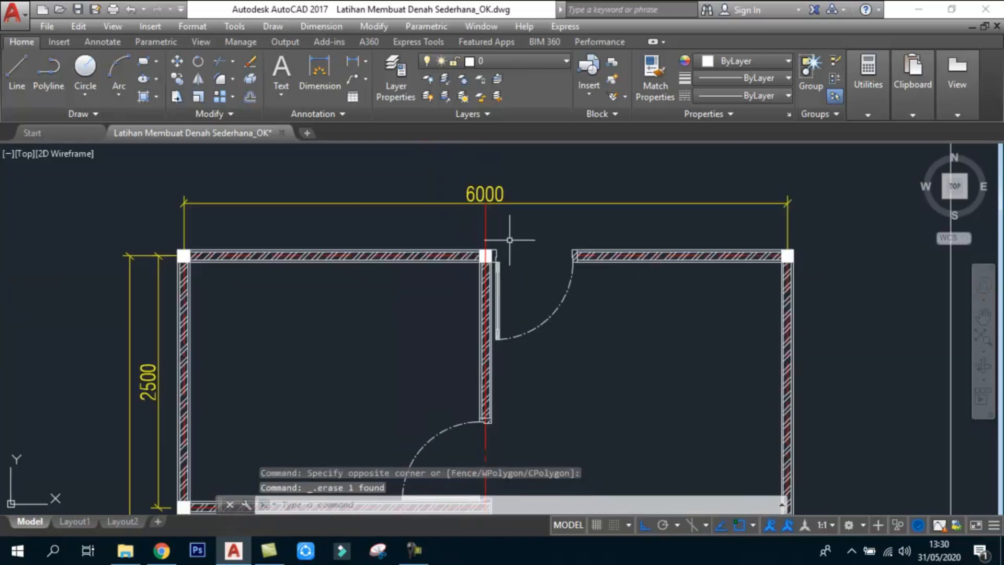
scroll(560, 277, up, 3)
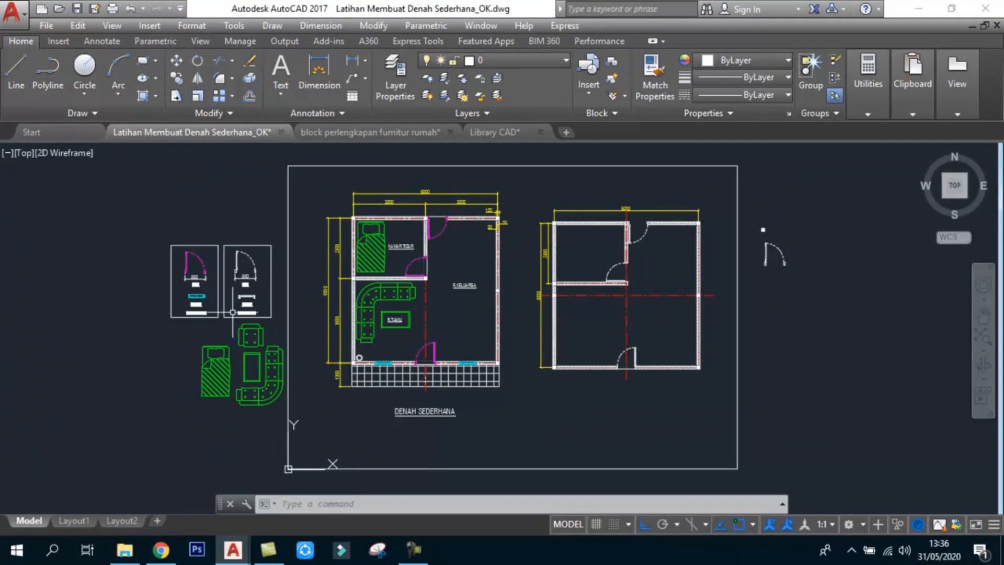
- Copy the JENDELA window drawing from the TANPA WIPOUT box to the clipboard for the lower wall of the plan
scroll(218, 289, up, 6)
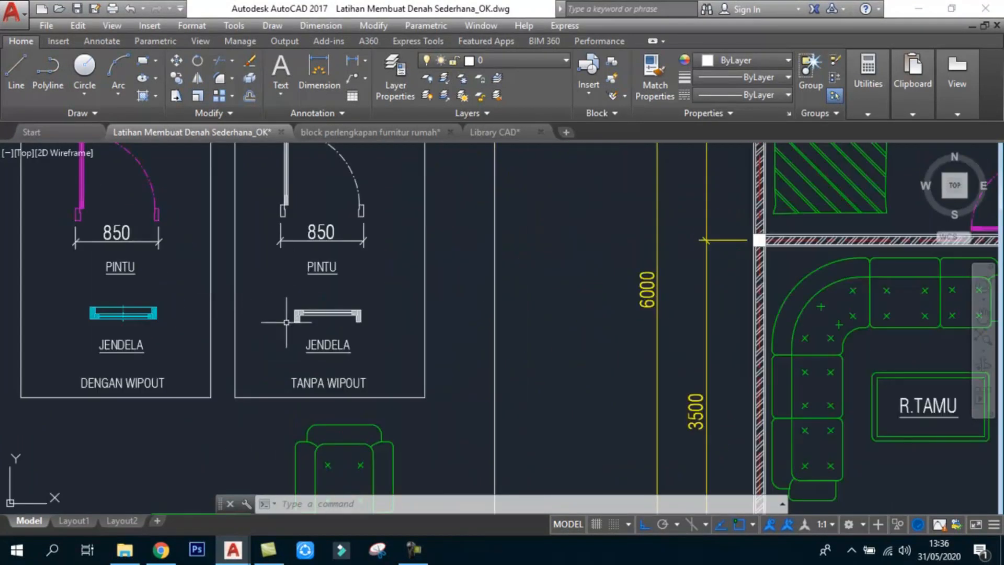
scroll(288, 295, up, 3)
click(263, 317)
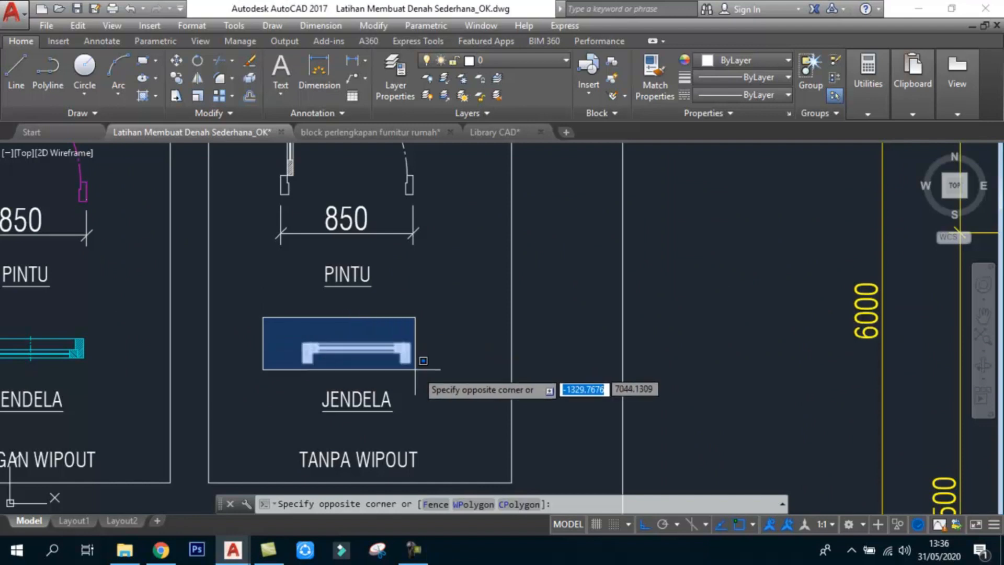
click(433, 381)
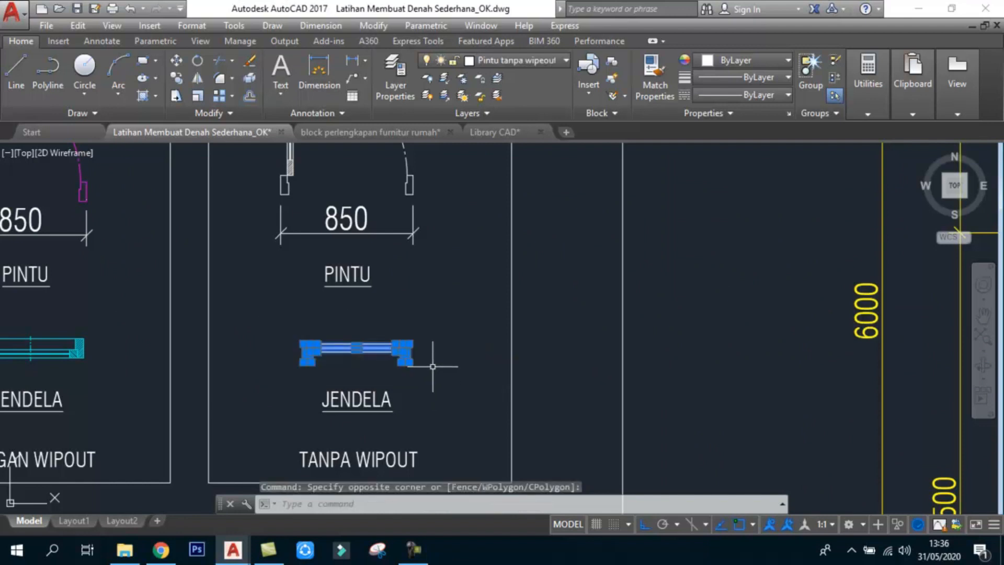
key(ctrl+c)
key(Escape)
scroll(357, 306, down, 8)
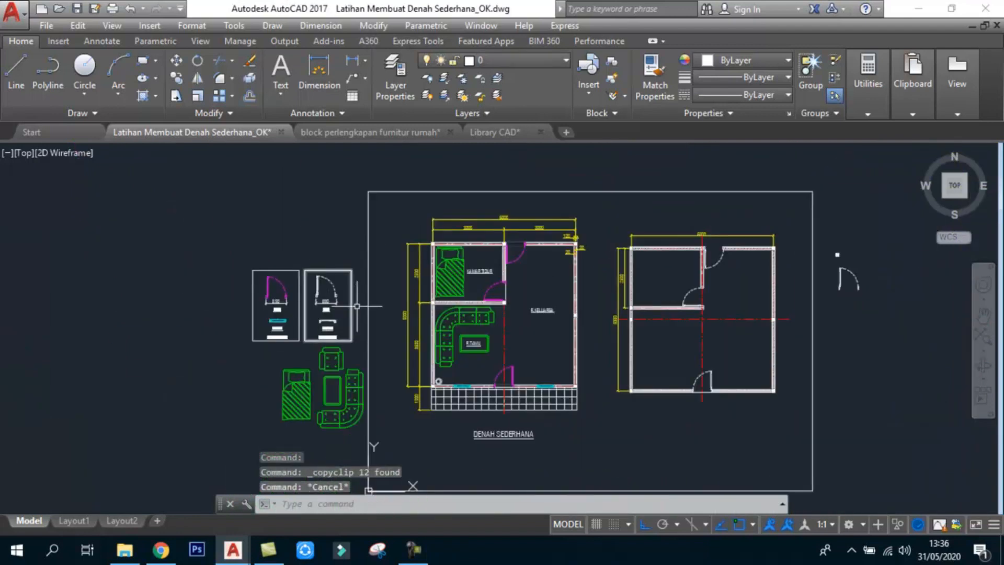
middle_drag(734, 359, 651, 356)
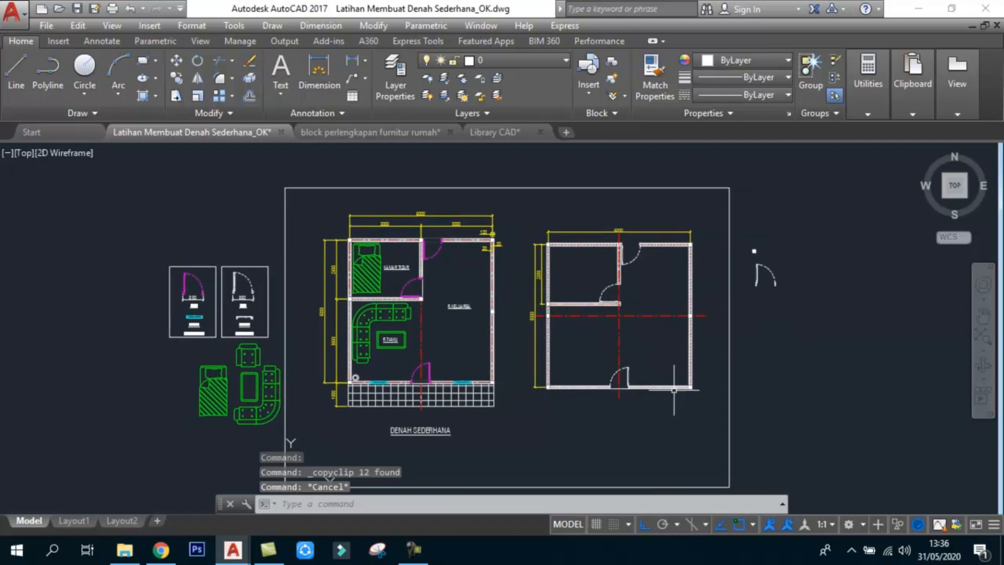
scroll(674, 389, up, 6)
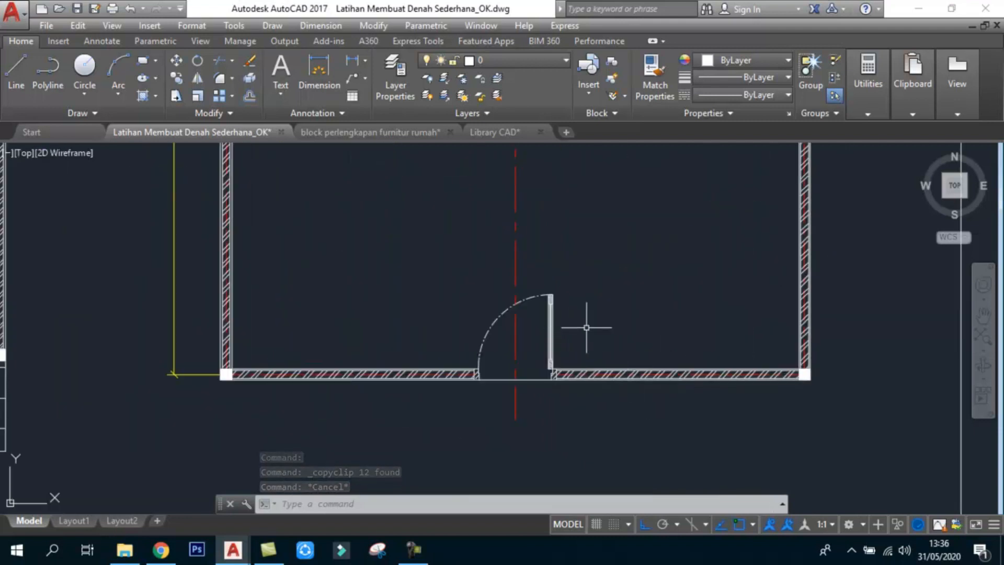
- Paste the copied window inside the plan, above the lower wall segment between the door and the corner column
key(ctrl+v)
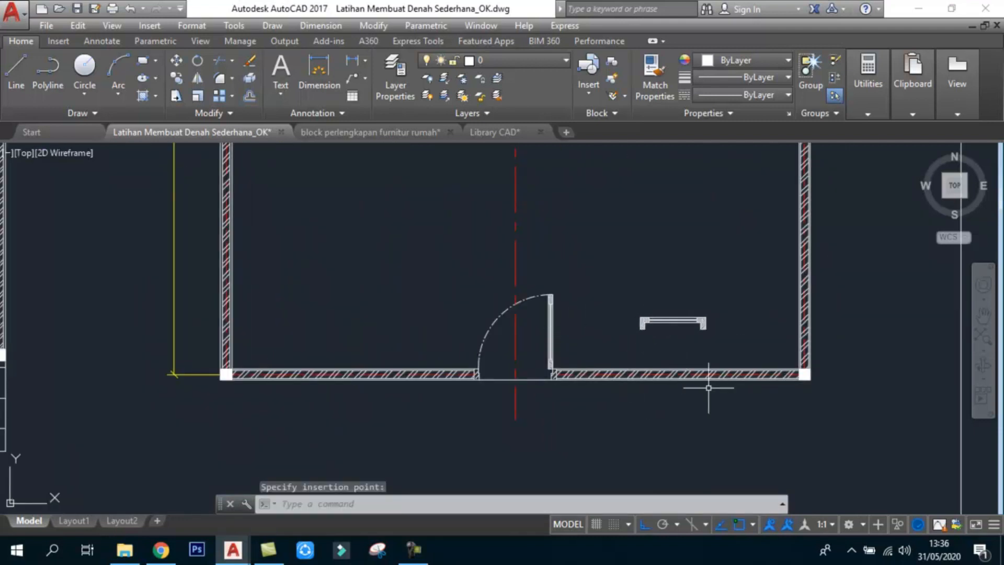
scroll(708, 388, up, 4)
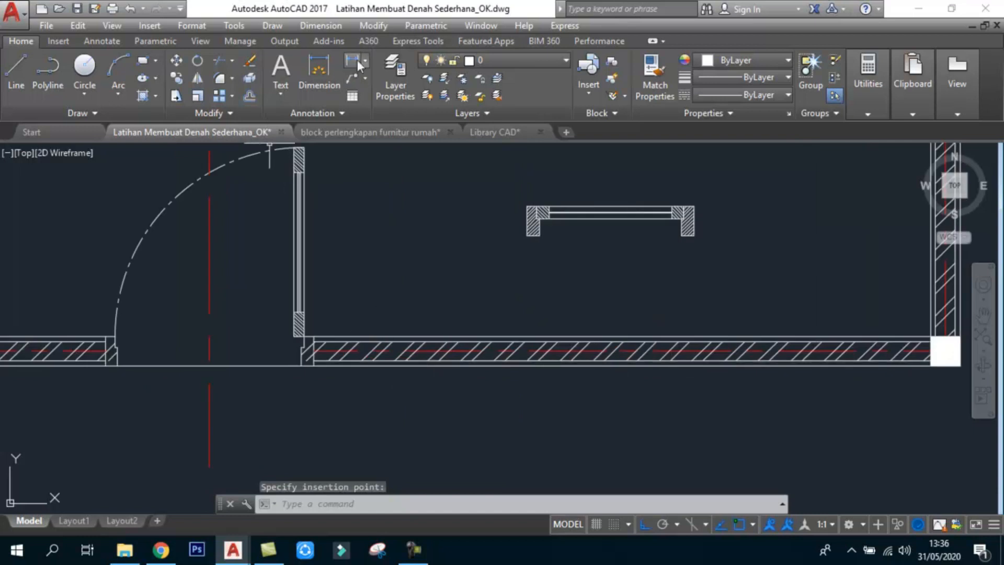
- Add a linear dimension below the lower wall from the door's outer jamb edge to the corner column
click(358, 67)
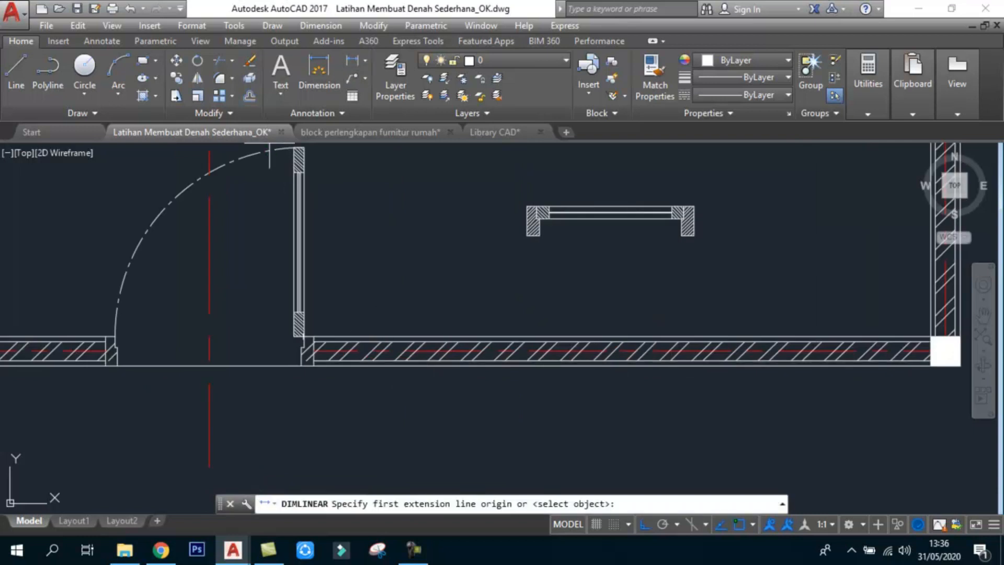
click(313, 366)
scroll(324, 363, down, 2)
scroll(719, 350, up, 4)
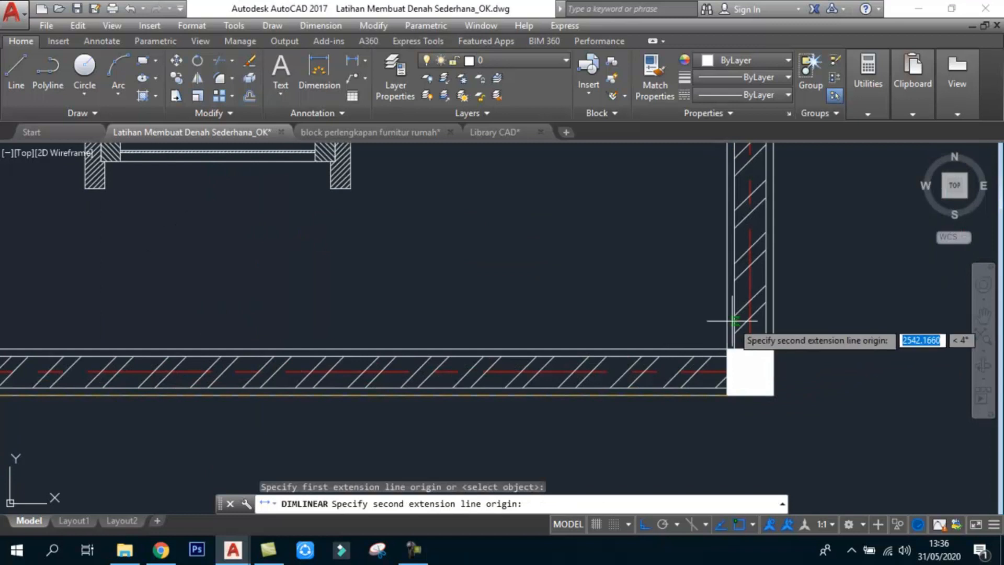
click(727, 321)
scroll(727, 321, down, 2)
click(573, 402)
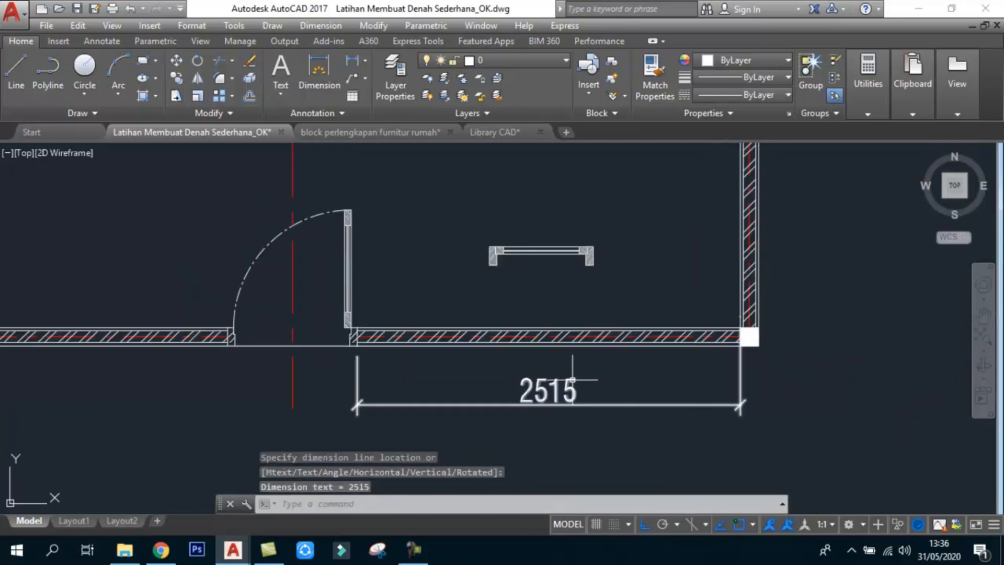
- Draw a vertical helper line about 700 units long upward from the new dimension line's midpoint, crossing the lower wall
text(l)
key(Return)
click(548, 404)
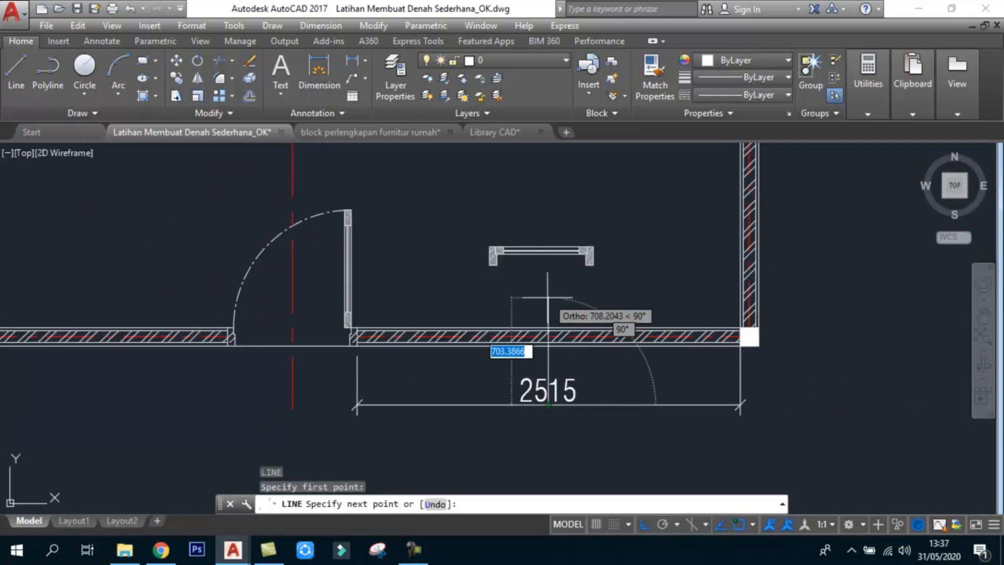
key(Escape)
- Rotate the pasted window 180° about the midpoint of its glass so that its jambs point upward
scroll(517, 262, up, 4)
scroll(565, 259, down, 2)
scroll(575, 256, up, 2)
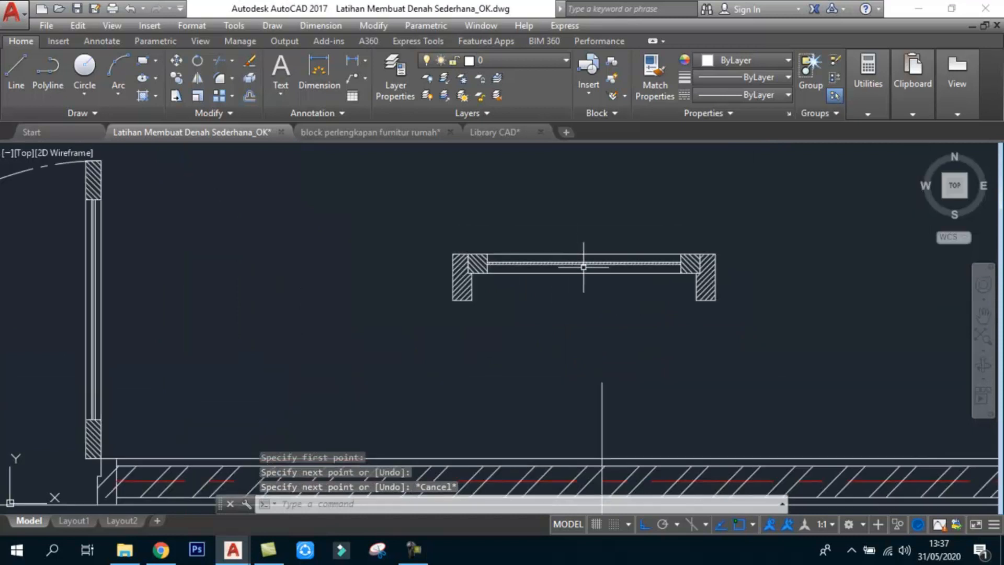
scroll(549, 248, up, 2)
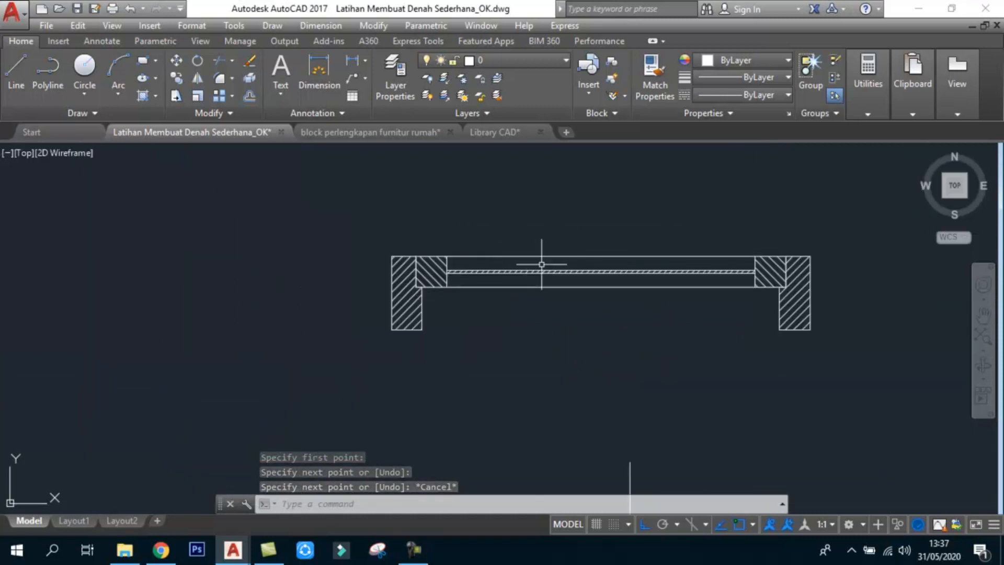
scroll(541, 264, down, 2)
text(ro)
key(Return)
click(737, 330)
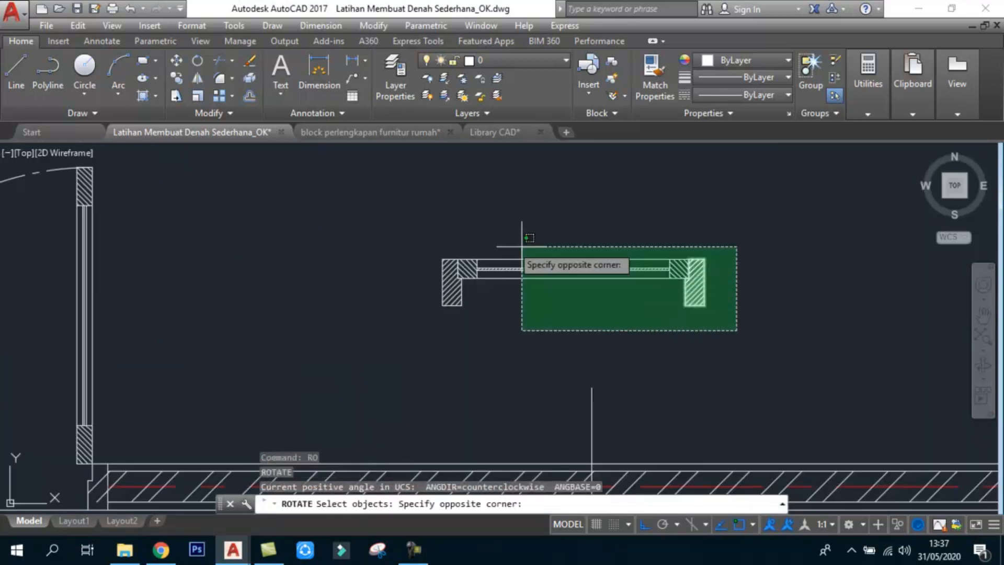
click(522, 246)
key(Return)
click(573, 269)
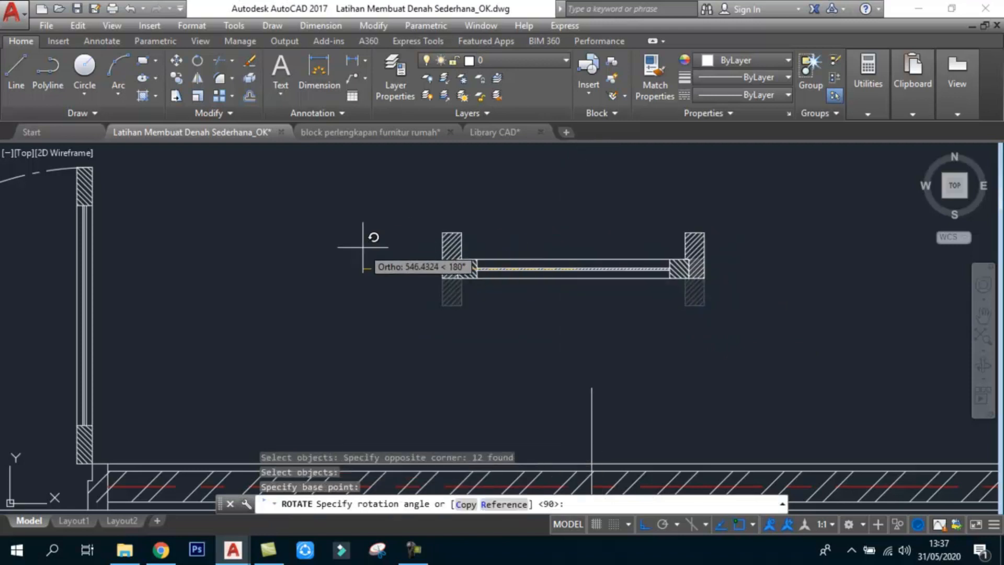
click(363, 248)
- Move the window by its lower edge's midpoint onto the upper end of the vertical helper line
scroll(527, 266, down, 3)
scroll(581, 275, up, 1)
scroll(581, 270, down, 1)
text(m)
key(Return)
click(433, 218)
click(680, 303)
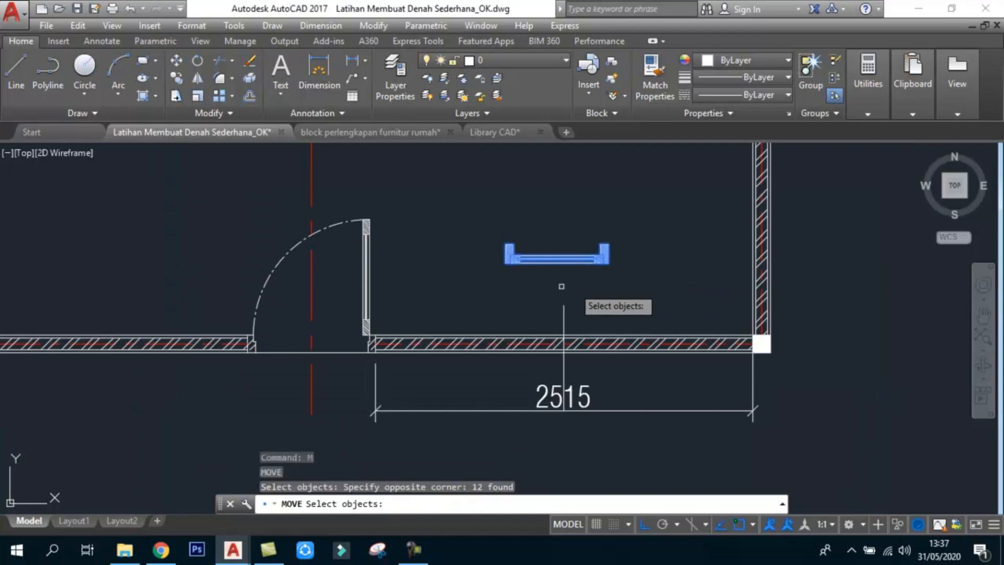
scroll(556, 272, up, 2)
key(Return)
click(559, 253)
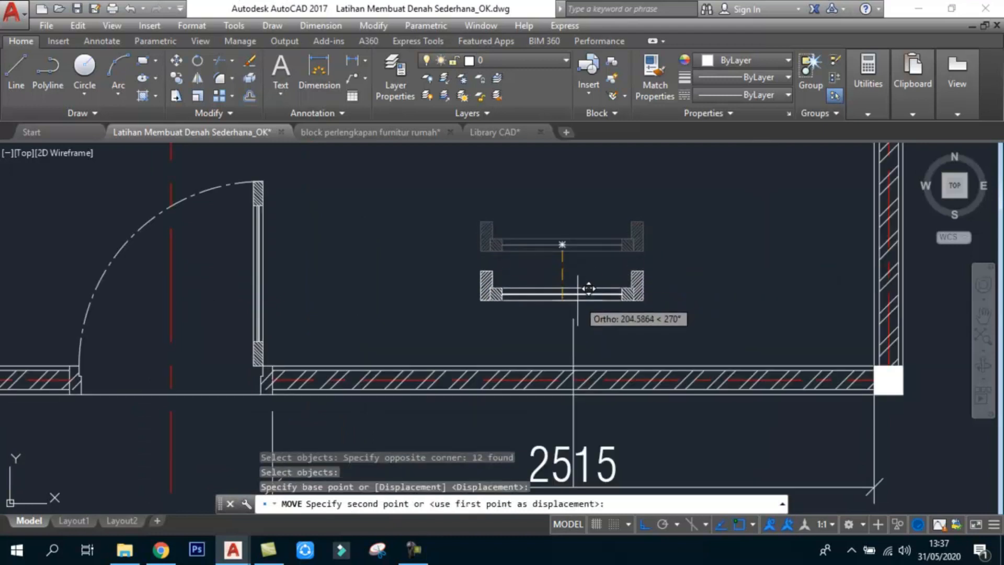
click(573, 316)
scroll(567, 335, down, 1)
click(573, 342)
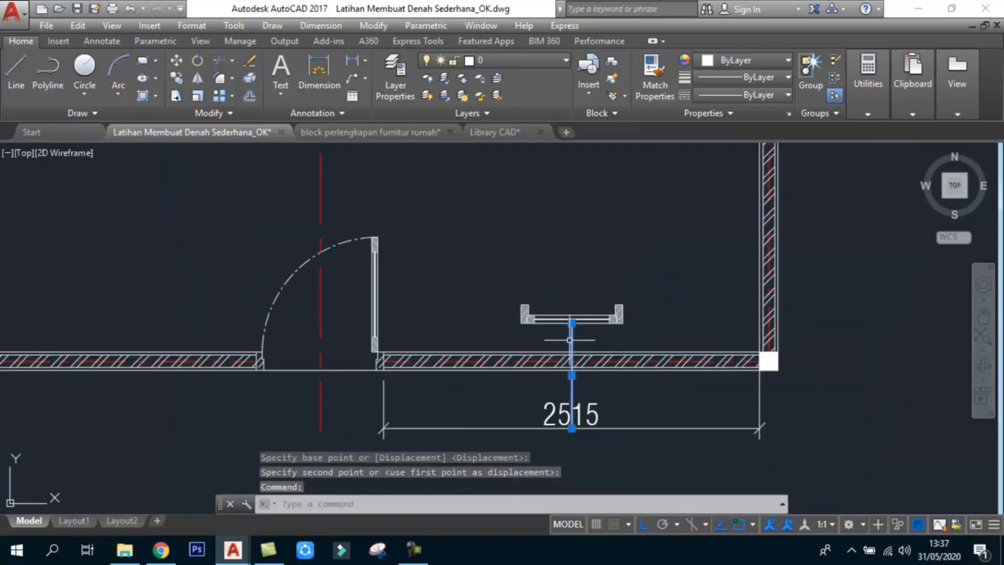
scroll(535, 342, up, 1)
scroll(587, 331, down, 3)
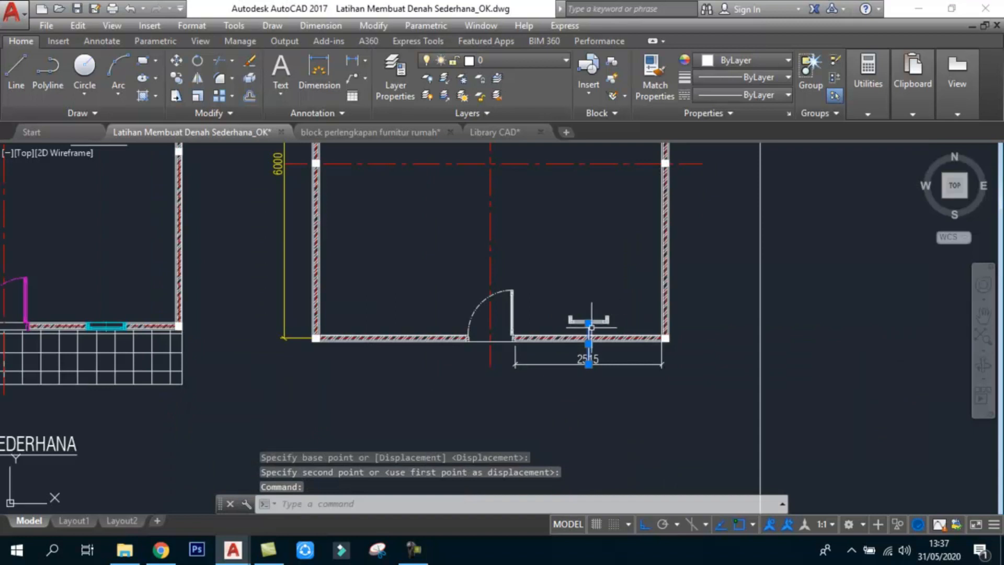
scroll(591, 327, up, 5)
key(Escape)
key(Escape)
- Convert all the window's objects into a block named dsfgdsgds
click(411, 216)
click(752, 322)
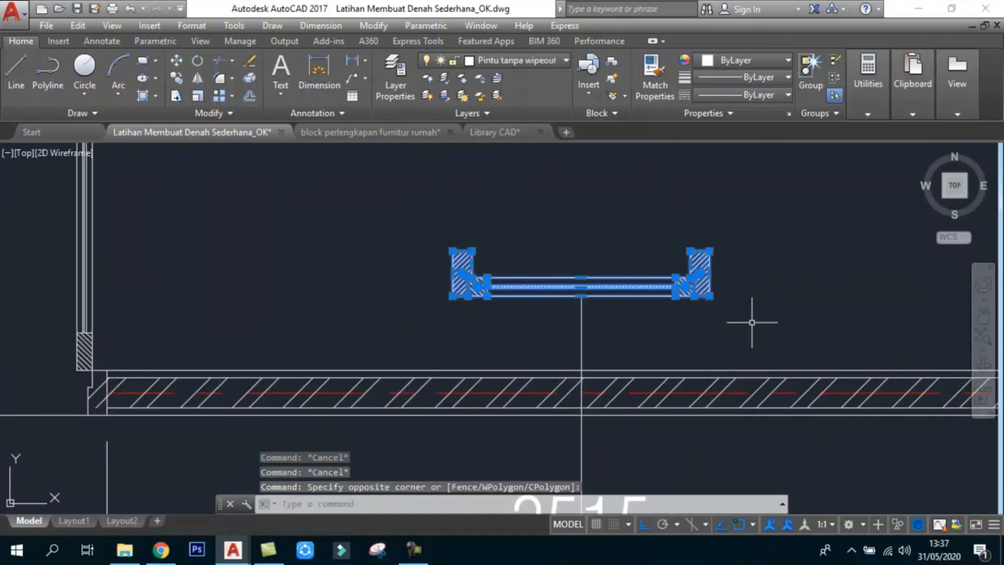
text(b)
key(Return)
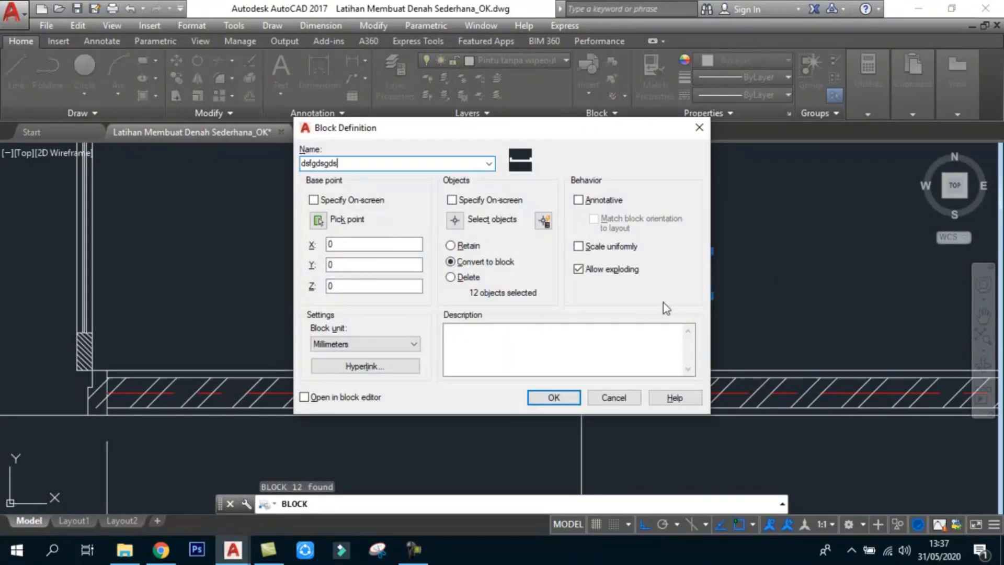
click(553, 398)
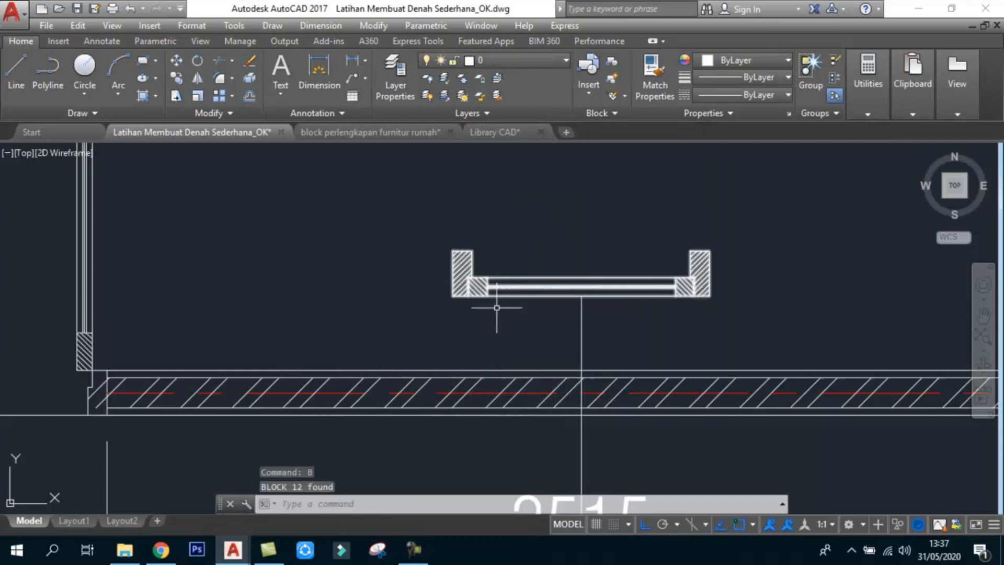
- Move the window block straight down into the lower wall, flush with the wall's outer face
key(Return)
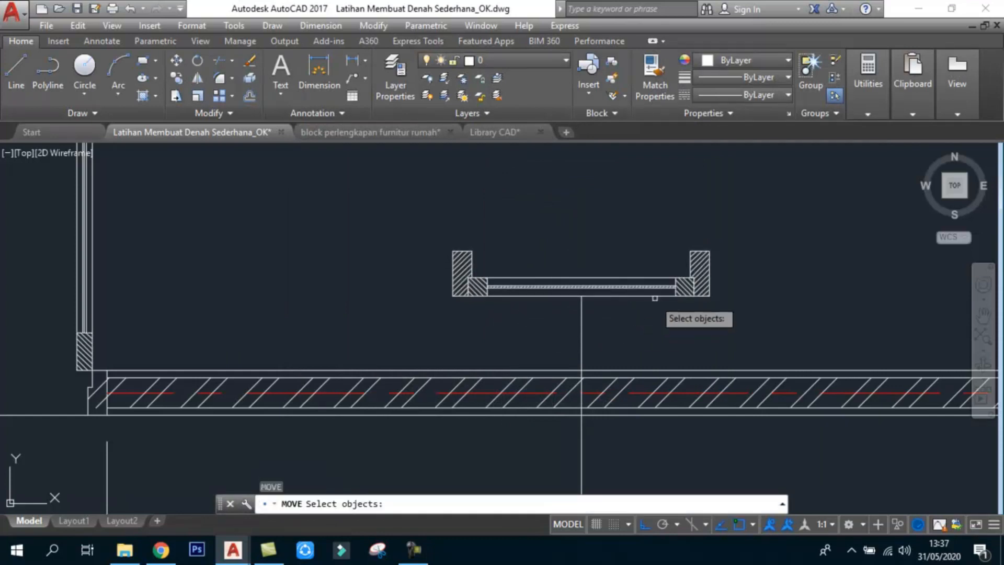
click(678, 277)
key(Return)
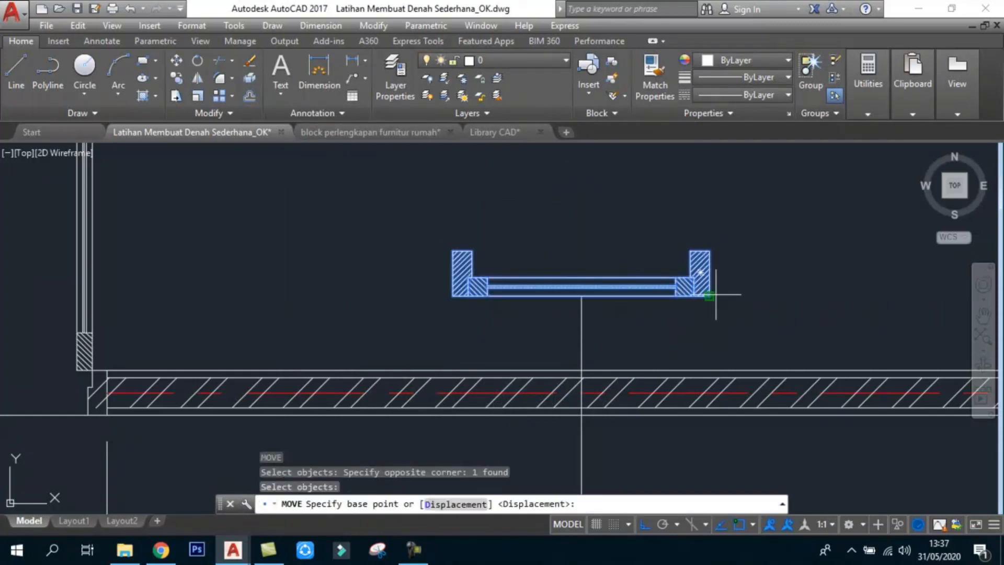
click(700, 272)
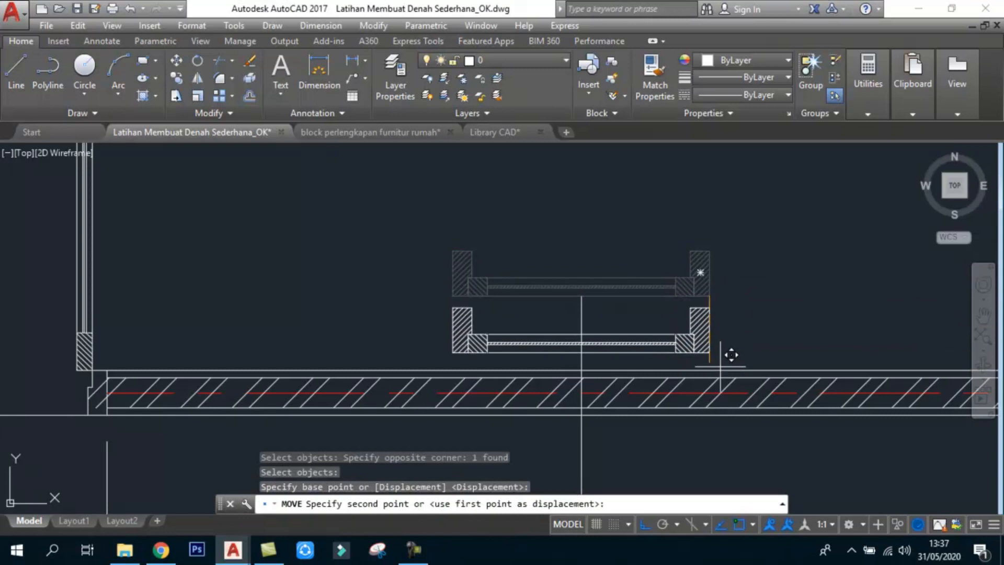
click(732, 402)
scroll(643, 354, up, 5)
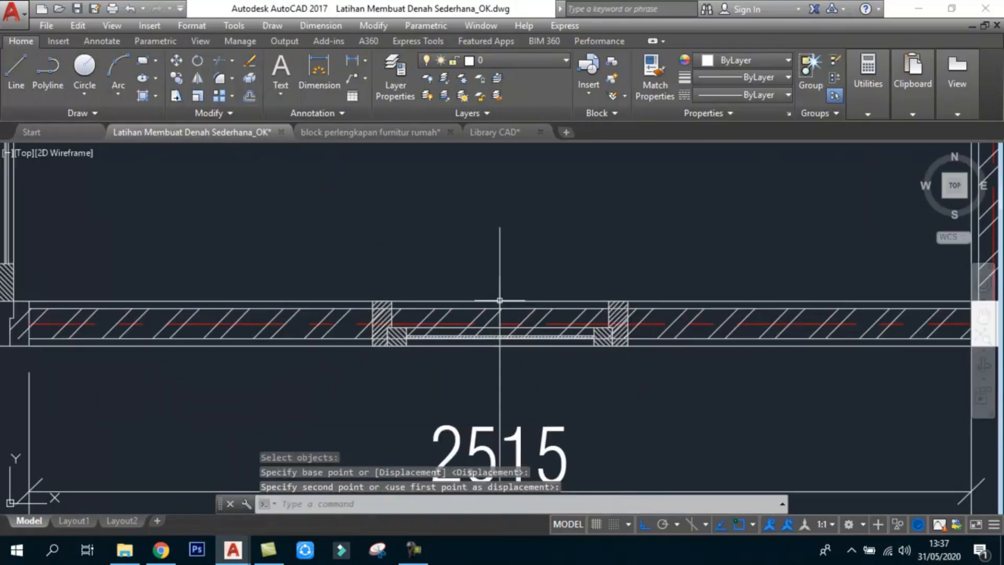
- Trim the wall lines and hatch between the window's two jambs, using both jamb outlines as cutting edges
scroll(476, 297, up, 2)
text(tr)
key(Return)
scroll(312, 339, up, 5)
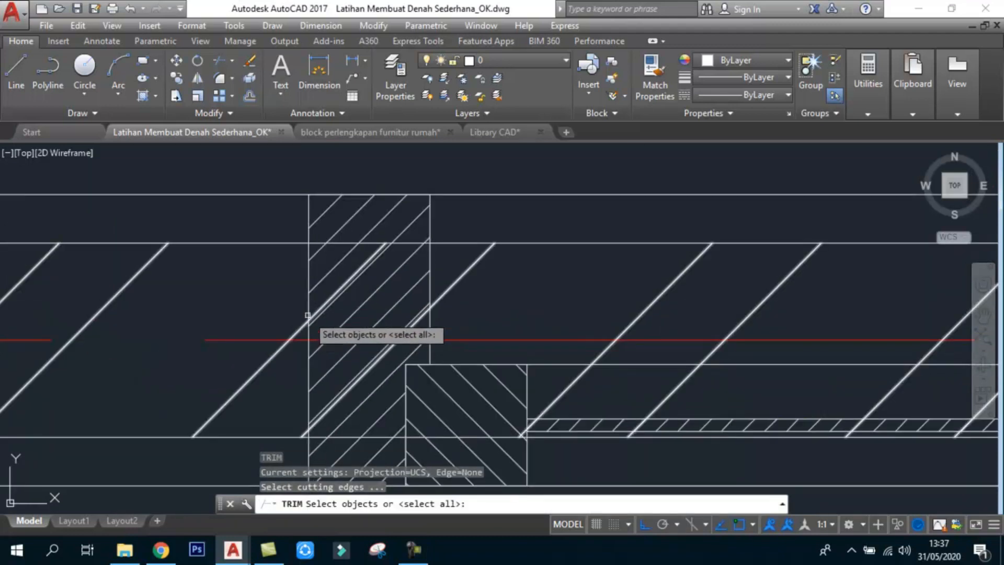
click(310, 302)
scroll(293, 309, down, 4)
middle_drag(904, 347, 773, 337)
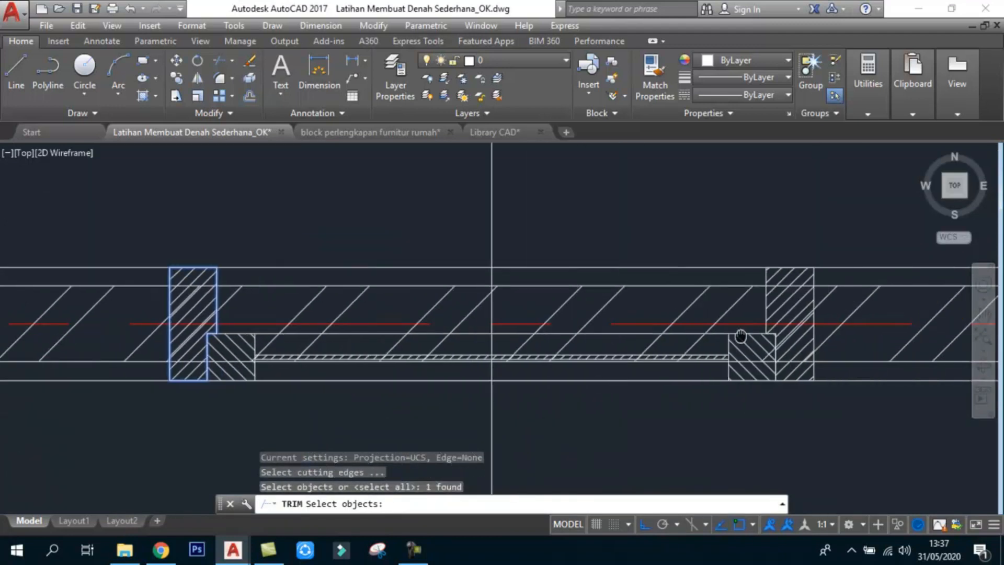
scroll(816, 321, up, 4)
click(780, 314)
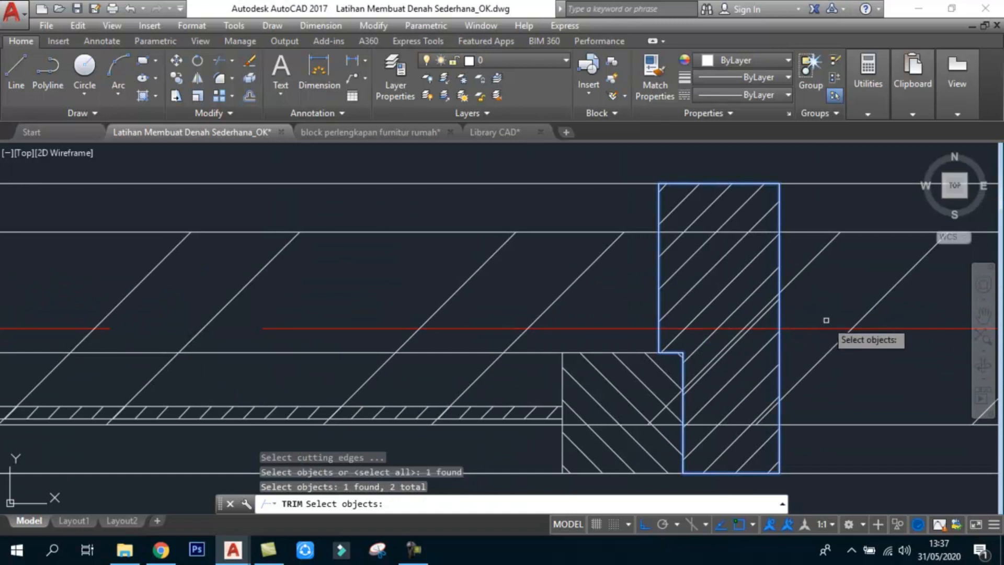
key(Return)
scroll(818, 320, down, 4)
click(640, 402)
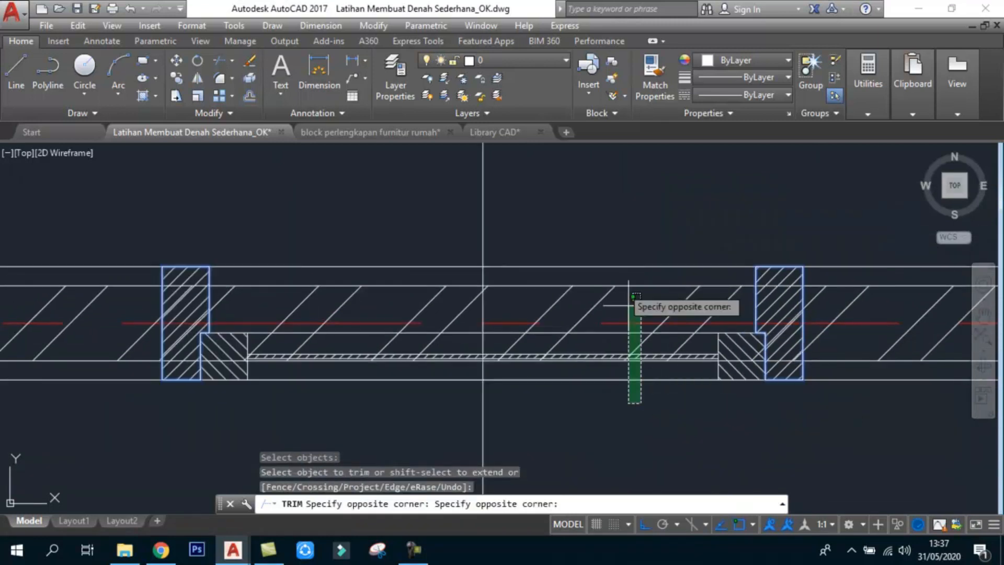
click(634, 296)
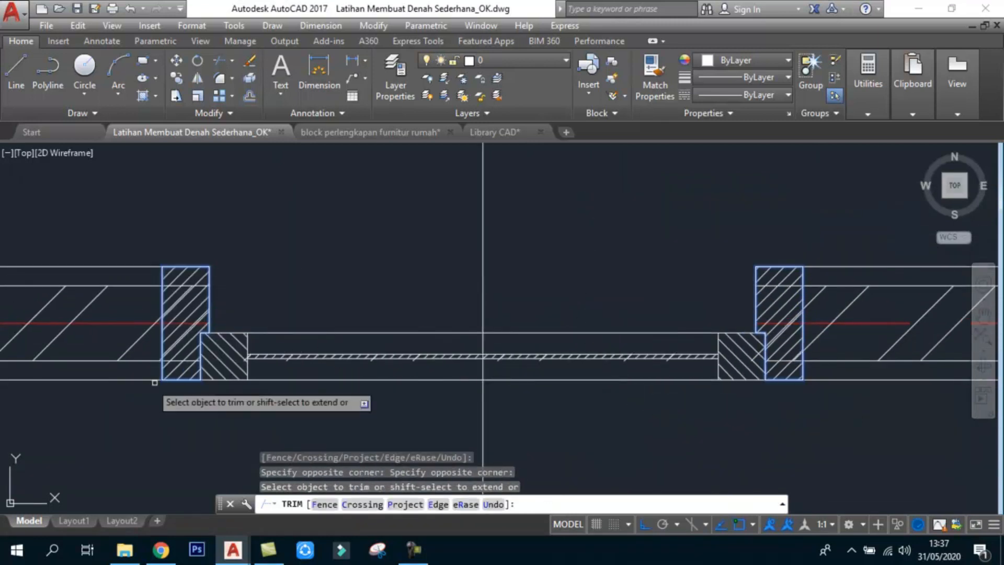
- Try to trim the leftover wall lines inside the window's left jamb, and leave the Trim command
scroll(155, 382, up, 5)
scroll(283, 360, down, 3)
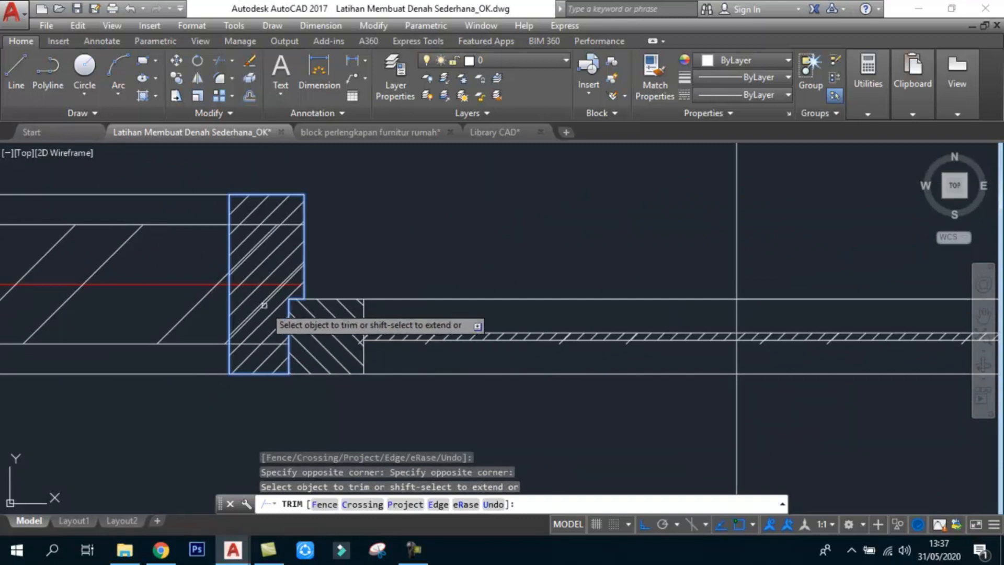
scroll(262, 228, up, 2)
click(210, 427)
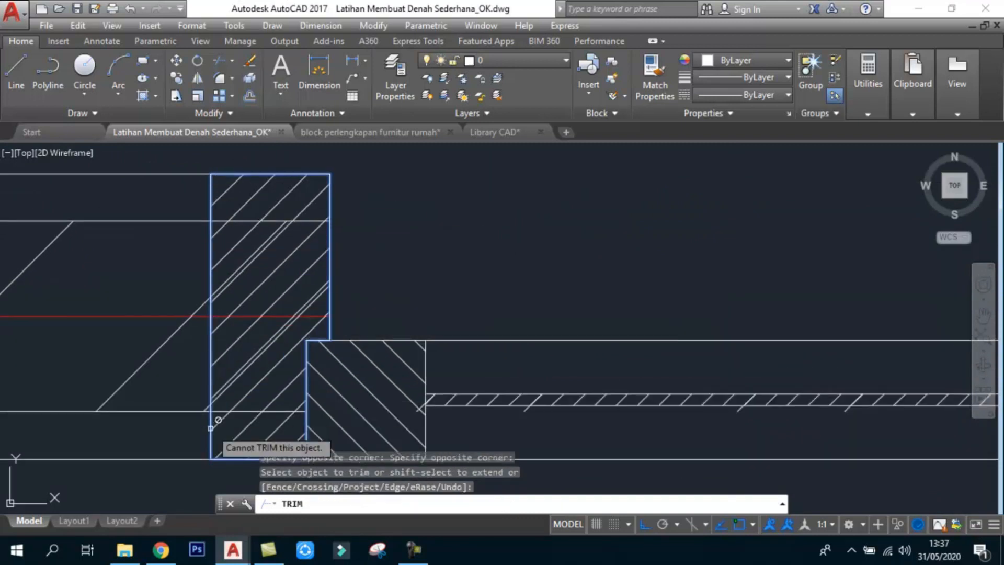
scroll(219, 208, down, 2)
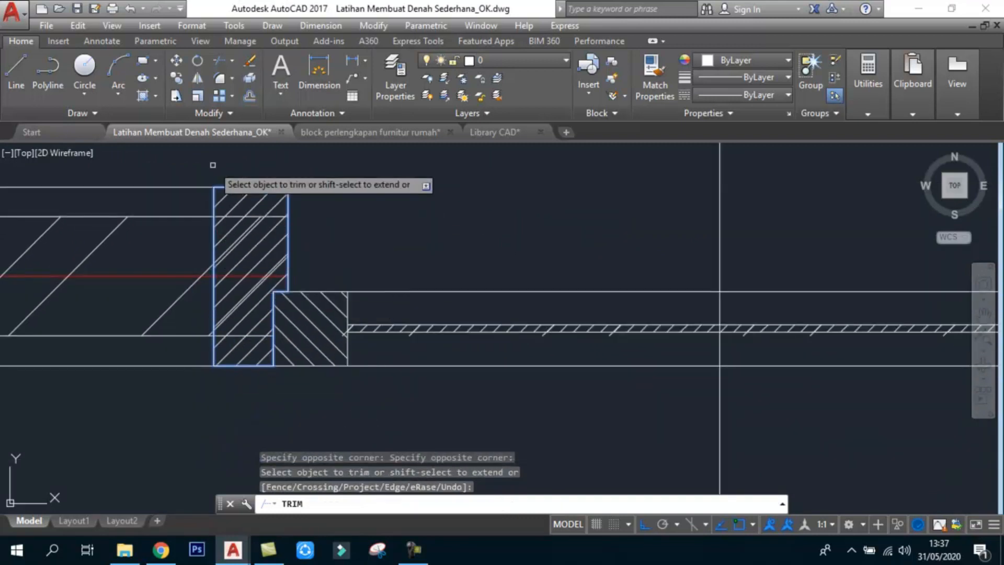
key(Escape)
key(Escape)
key(Escape)
key(Escape)
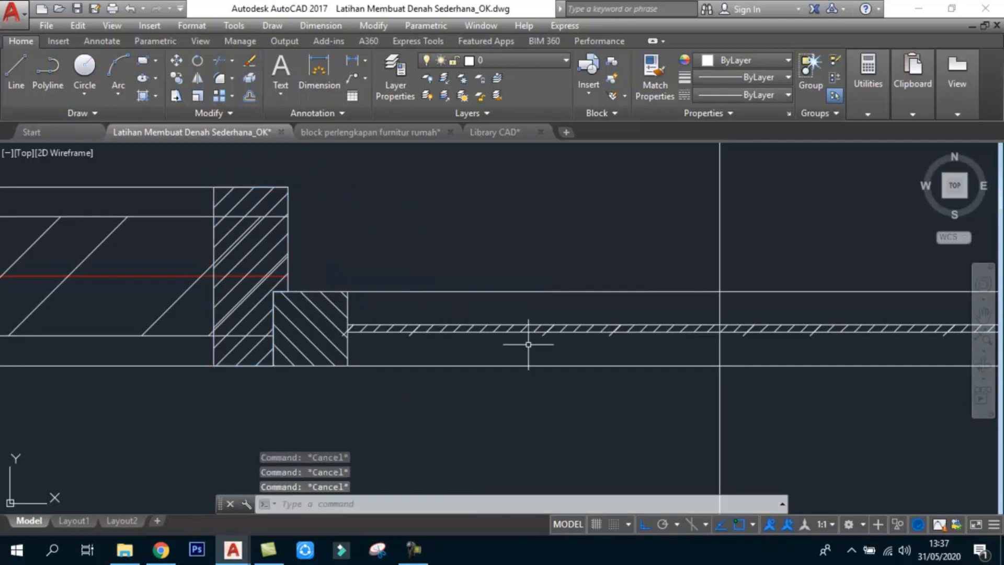
- Undo the wall trim at the window opening
scroll(540, 311, down, 3)
text(u)
key(Return)
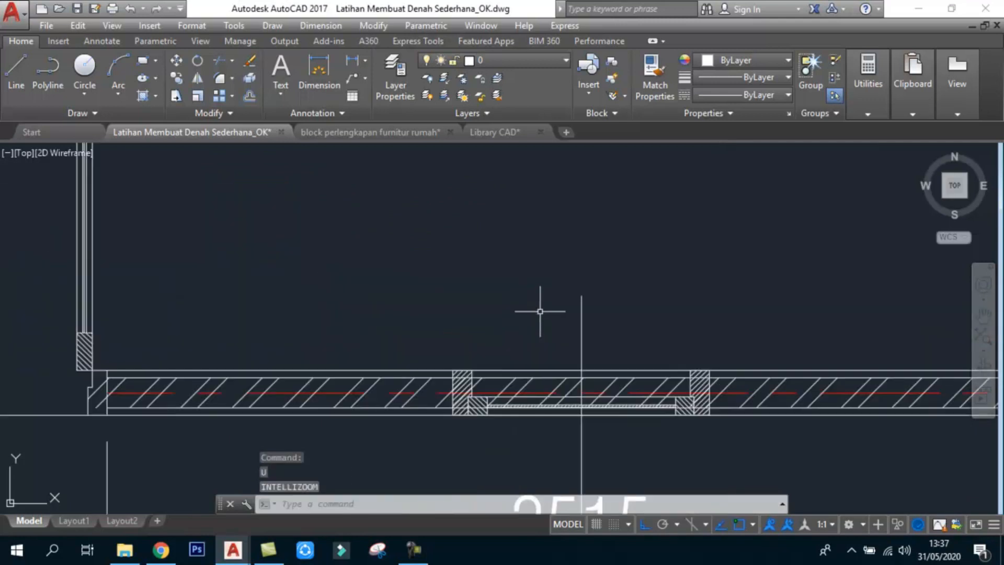
- Draw vertical helper lines from the window's two outer lower corners up past the wall's inner face
scroll(556, 346, up, 2)
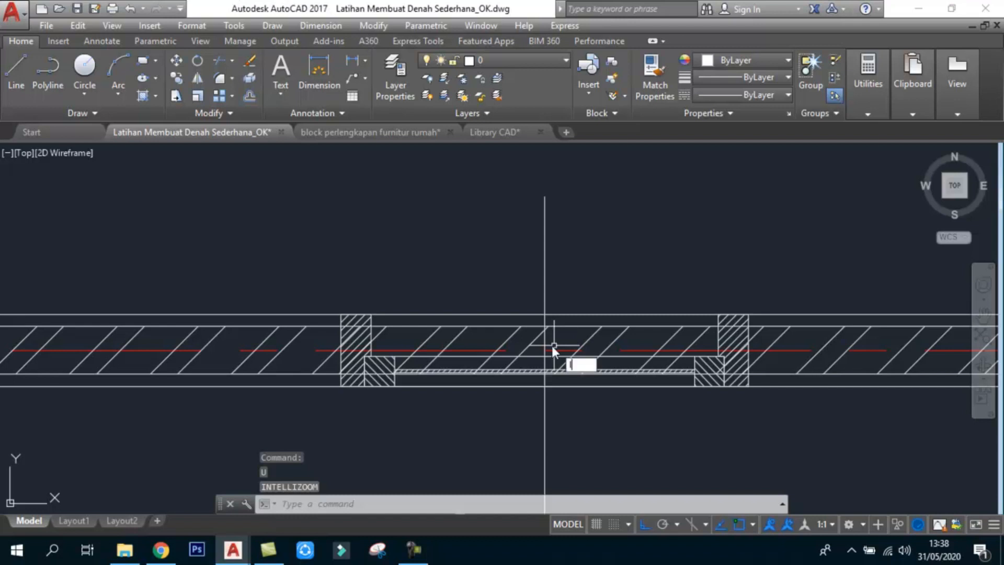
text(l)
key(Return)
click(341, 386)
click(351, 220)
key(Escape)
key(Return)
click(748, 386)
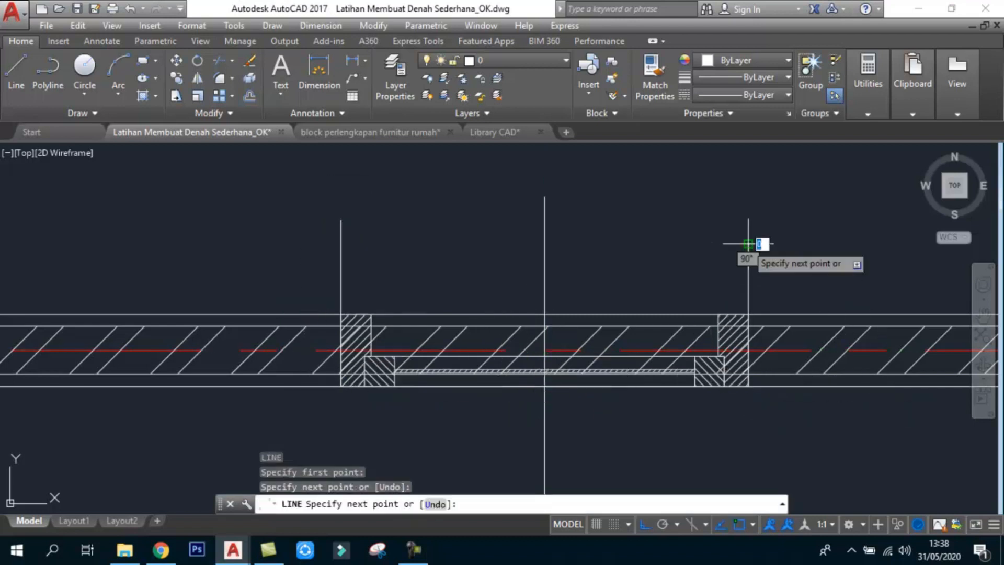
click(748, 243)
key(Escape)
key(Escape)
- Trim the wall lines and hatch between the window's two vertical helper lines, using both helper lines as cutting edges
key(Return)
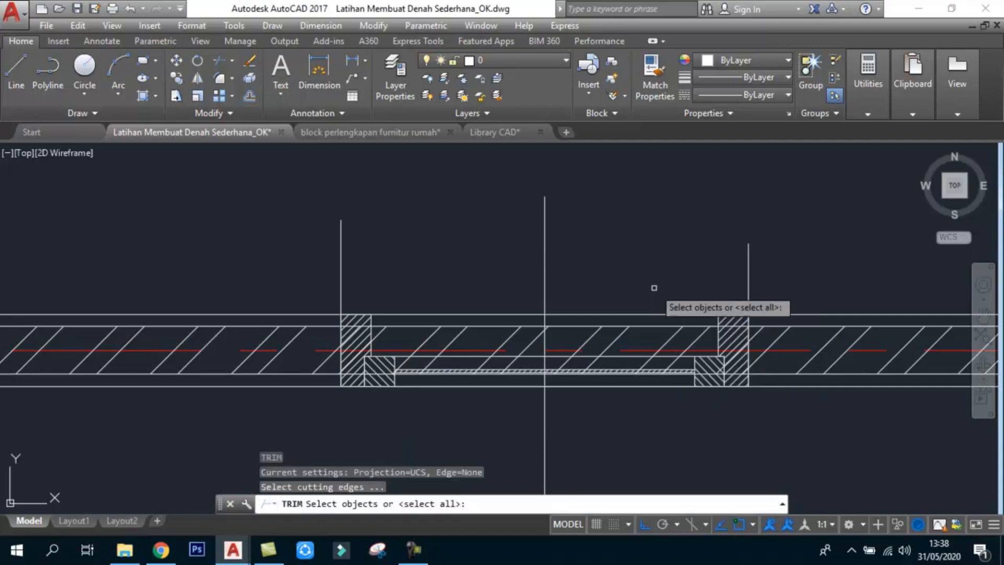
click(776, 273)
click(748, 264)
click(399, 261)
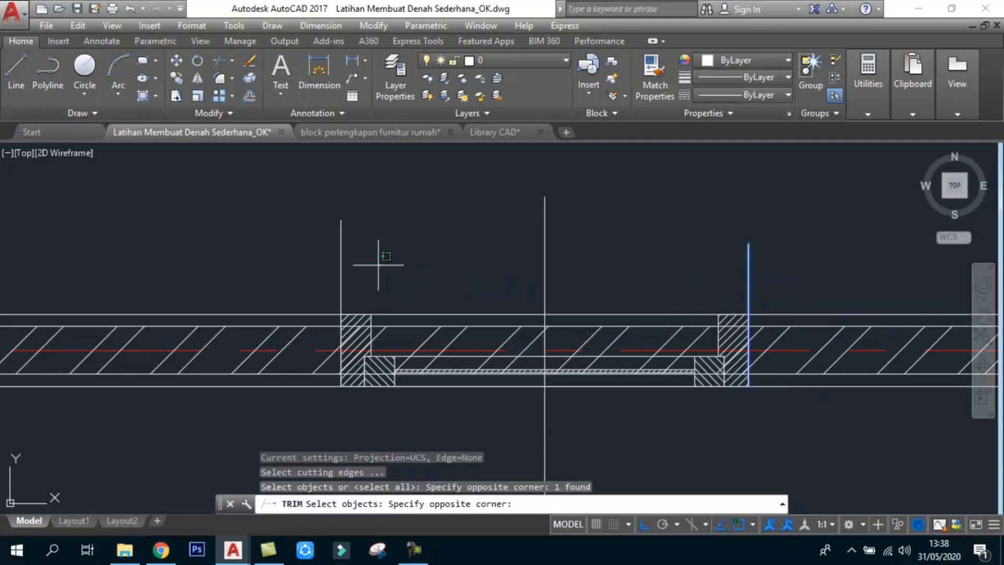
click(324, 249)
key(Return)
click(483, 232)
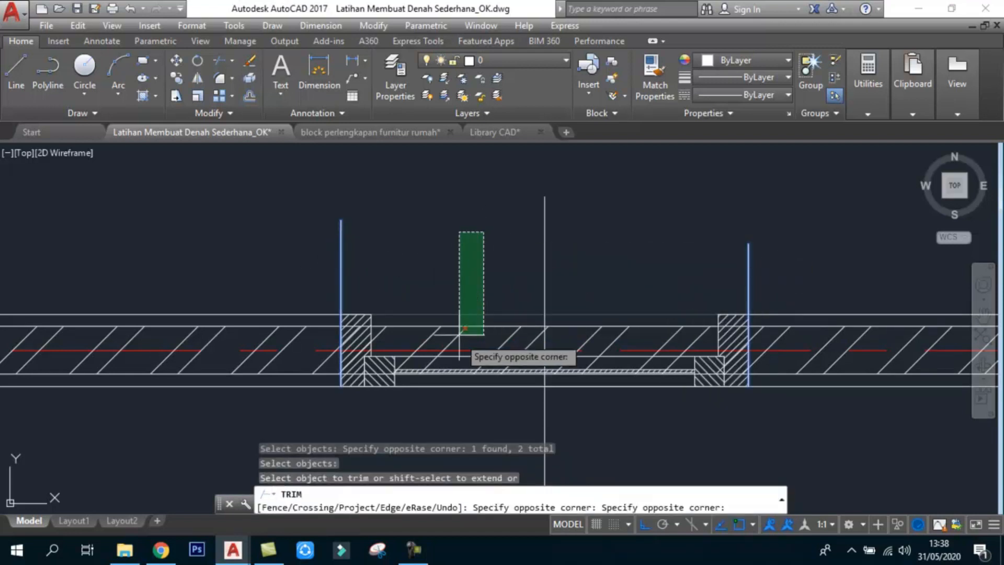
click(451, 400)
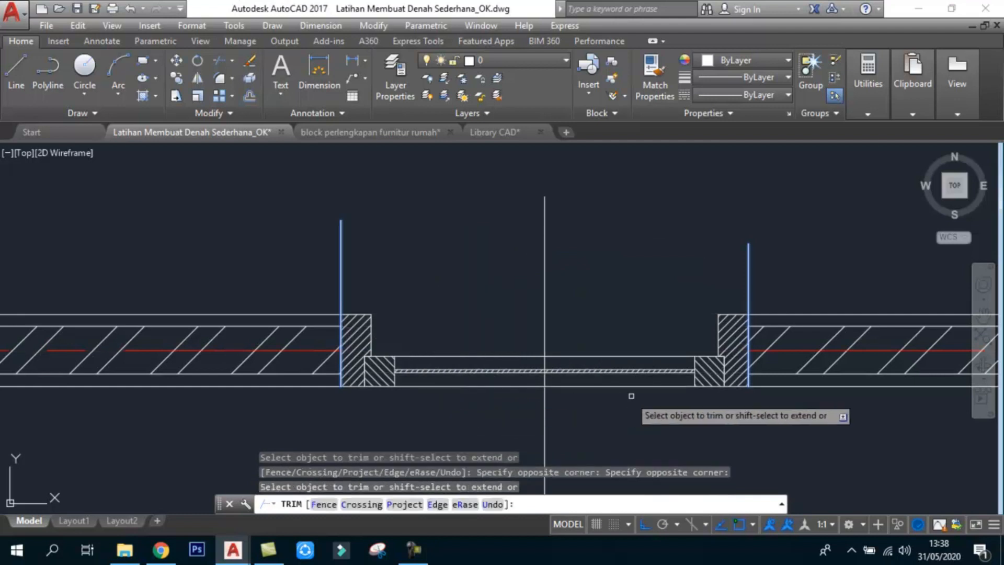
key(Return)
- Erase the two vertical helper lines at the trimmed window opening
click(797, 263)
click(717, 267)
click(465, 254)
click(282, 251)
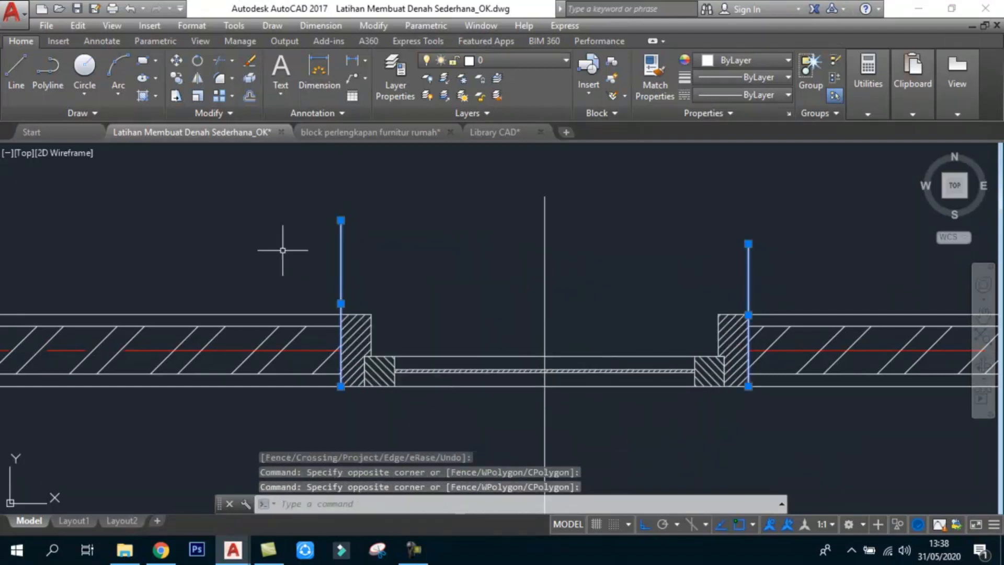
scroll(536, 281, down, 5)
key(Delete)
scroll(659, 282, down, 2)
middle_drag(468, 296, 515, 340)
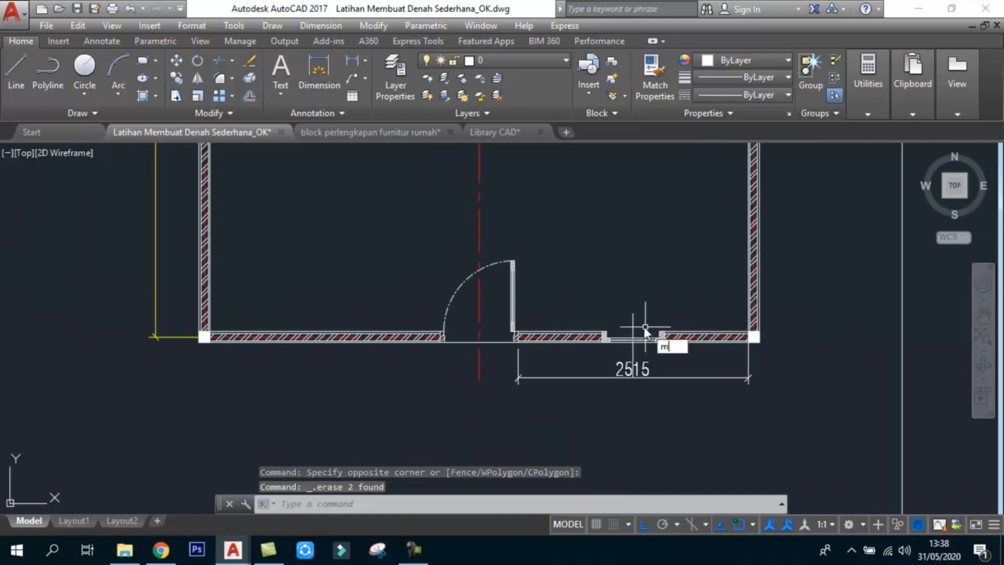
text(mi)
key(Return)
click(589, 252)
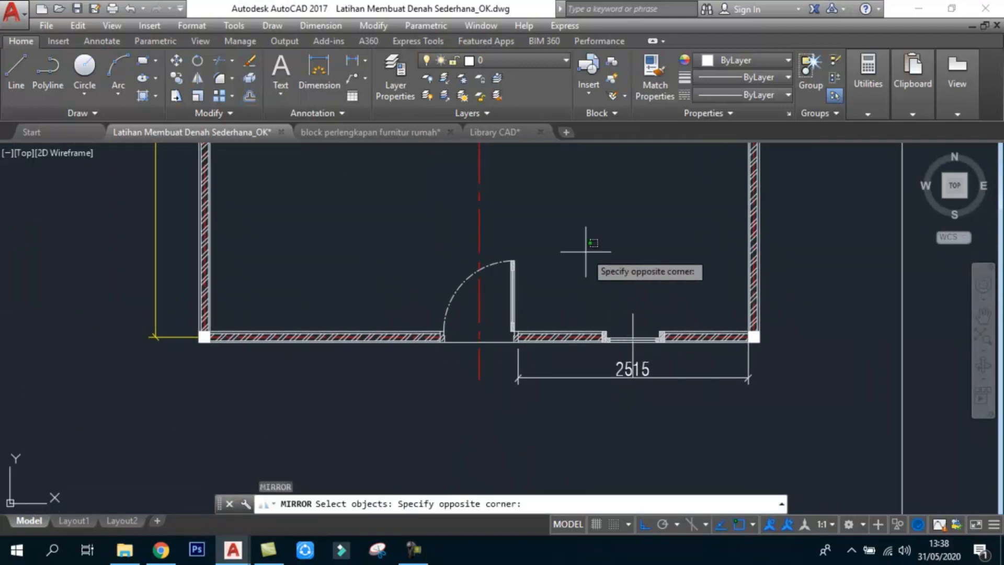
key(Escape)
key(Escape)
- Mirror the front window and its centre line across the plan's vertical red axis, keeping the source objects
key(Return)
click(580, 273)
click(683, 398)
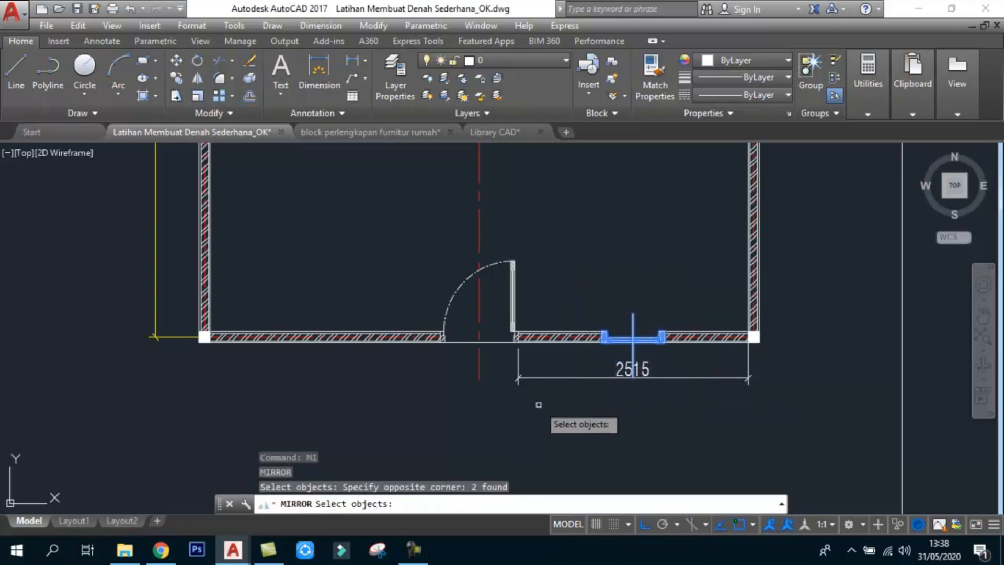
key(Return)
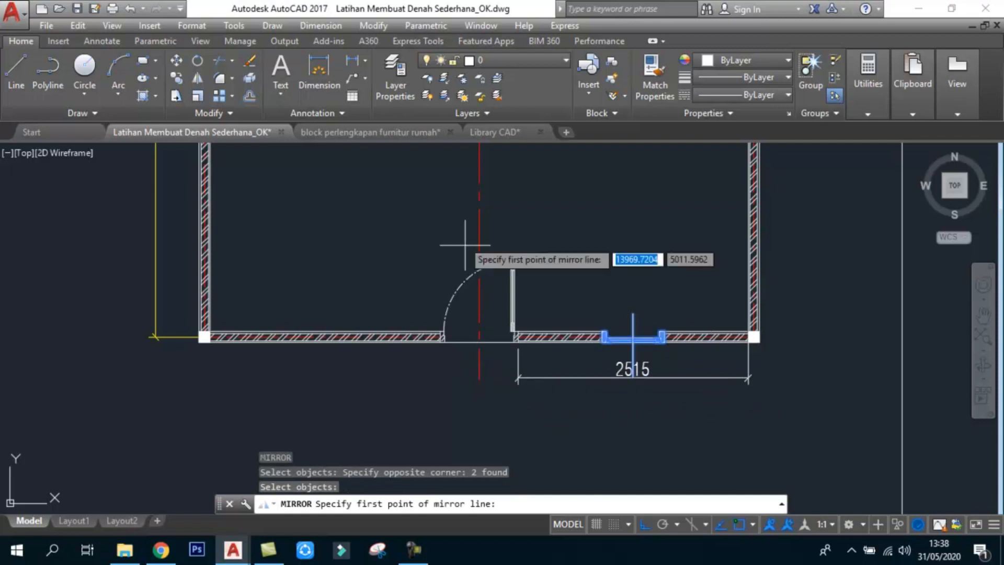
click(478, 361)
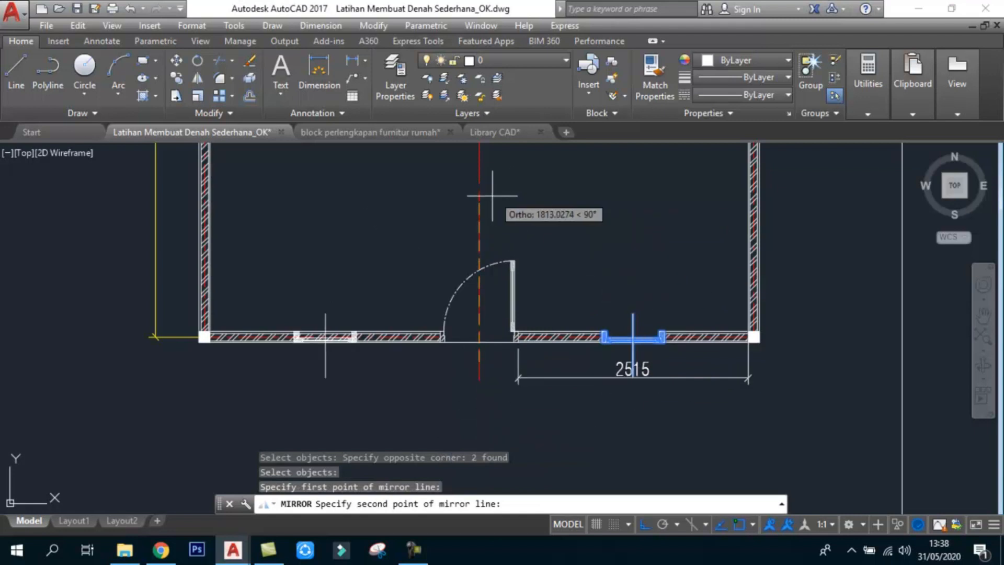
click(479, 209)
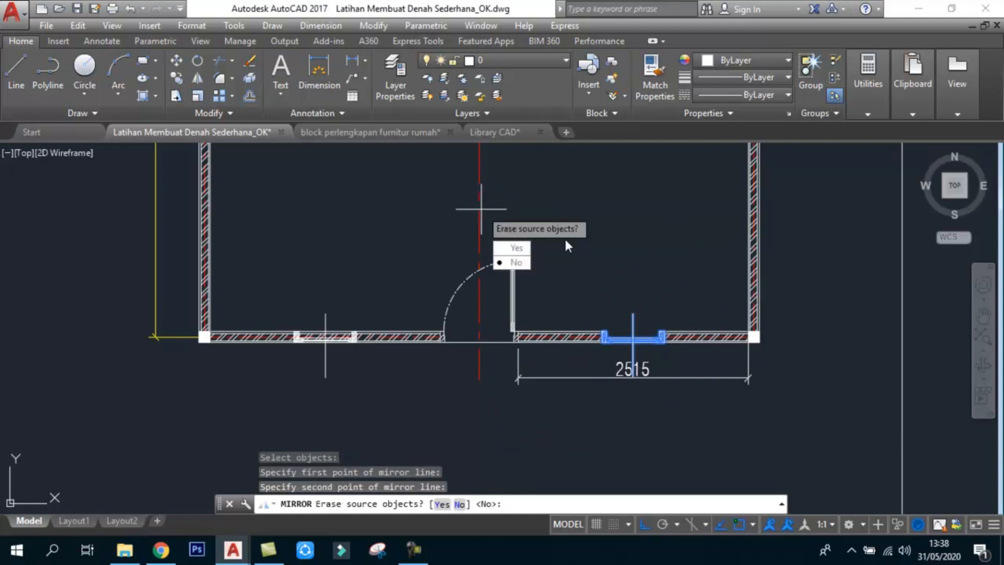
key(Return)
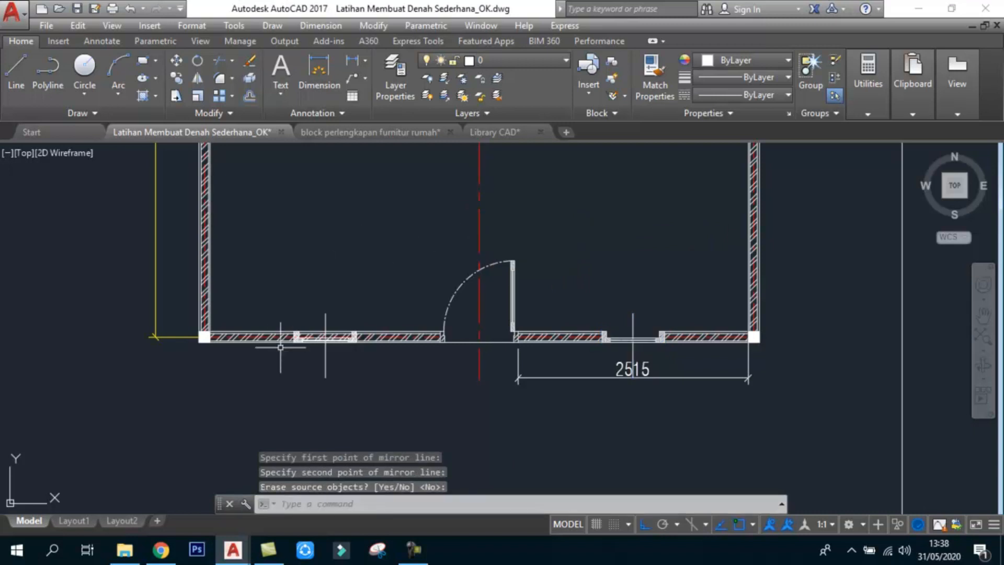
- Draw vertical helper lines from the mirrored window's two outer lower corners up past the wall's inner face
scroll(282, 340, up, 6)
text(l)
key(Return)
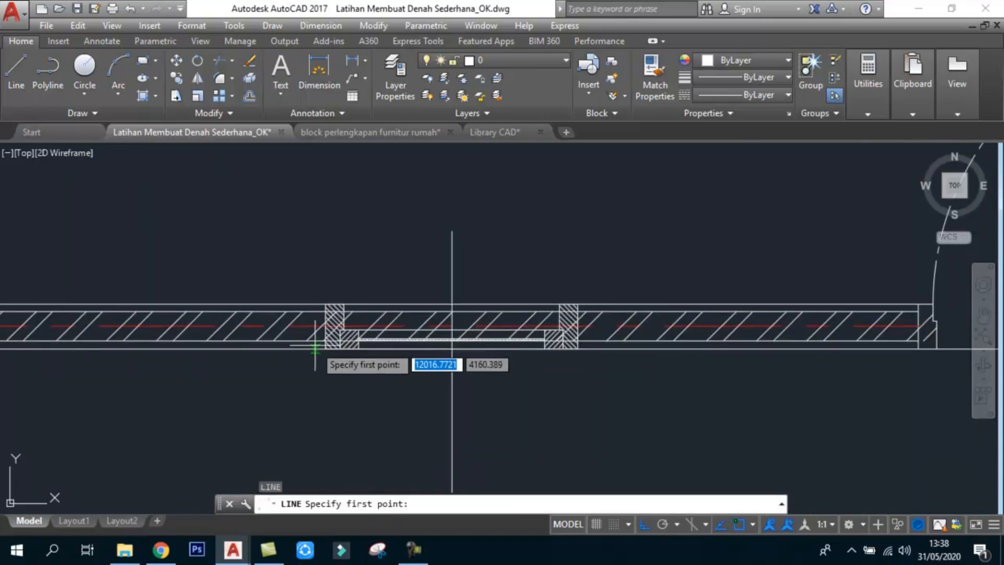
click(325, 305)
click(330, 210)
key(Escape)
key(space)
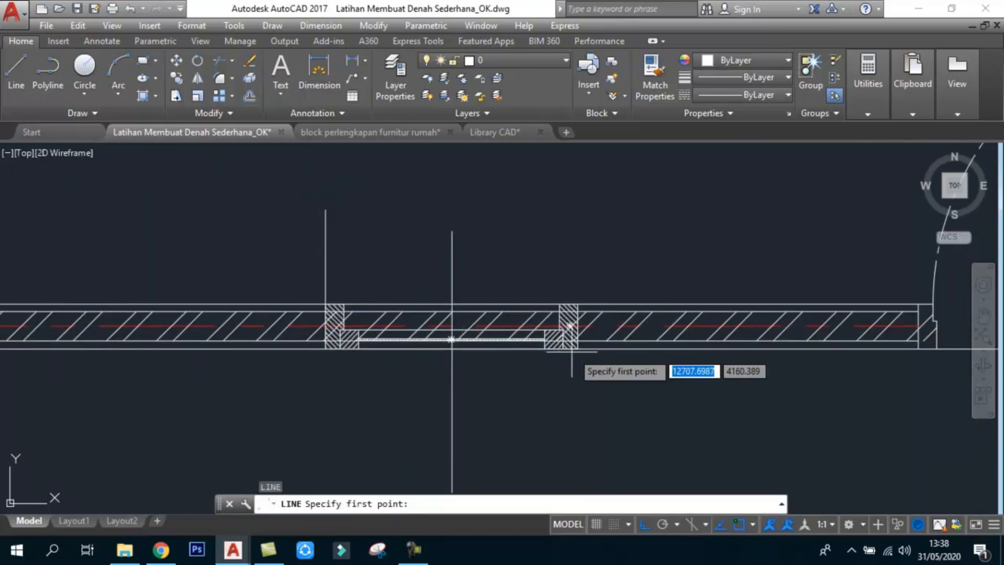
click(578, 305)
click(597, 248)
key(Escape)
- Trim the wall lines and hatch inside the mirrored window, using its two helper lines as cutting edges
text(tr)
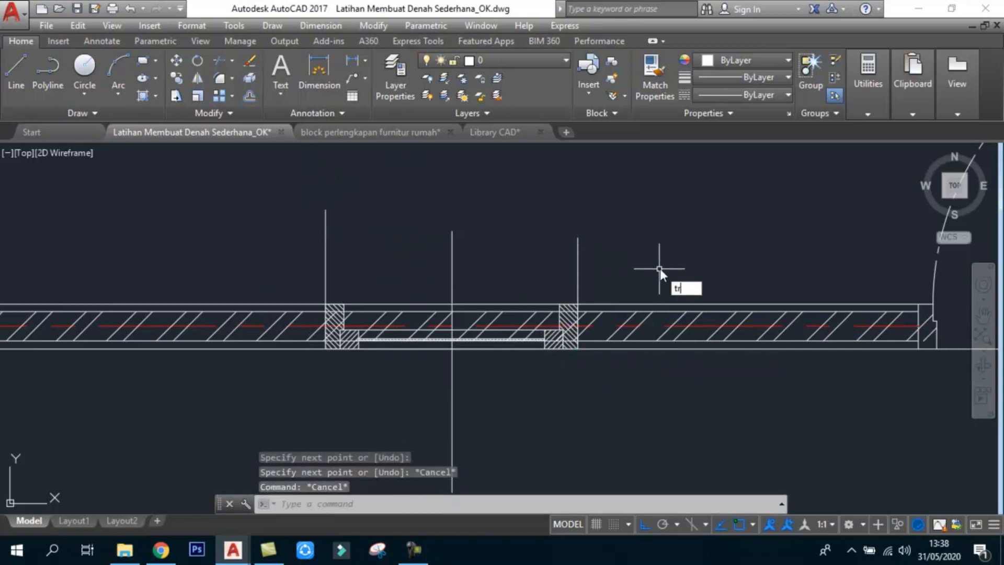
key(Return)
click(605, 282)
click(574, 245)
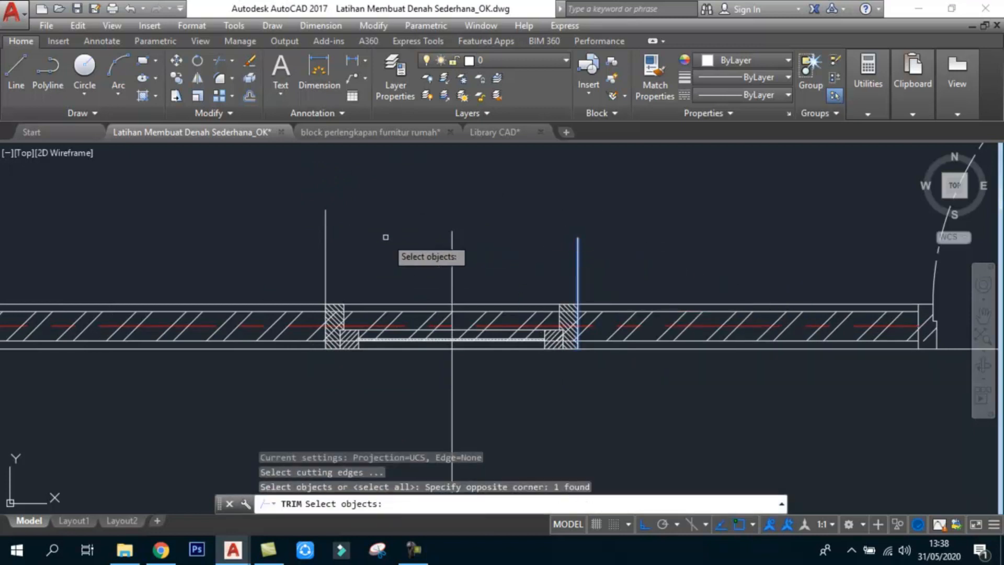
click(387, 233)
click(285, 198)
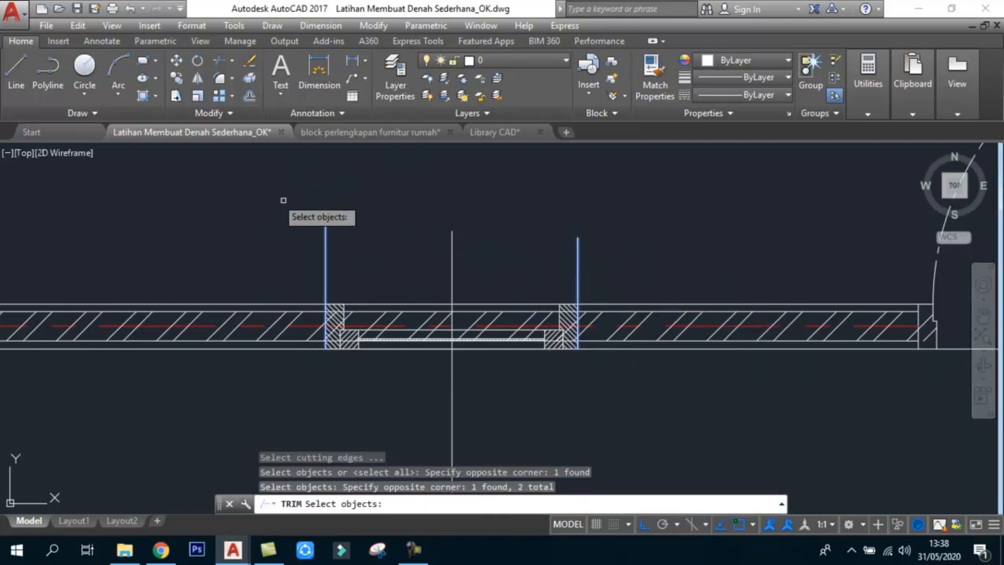
key(Return)
click(529, 201)
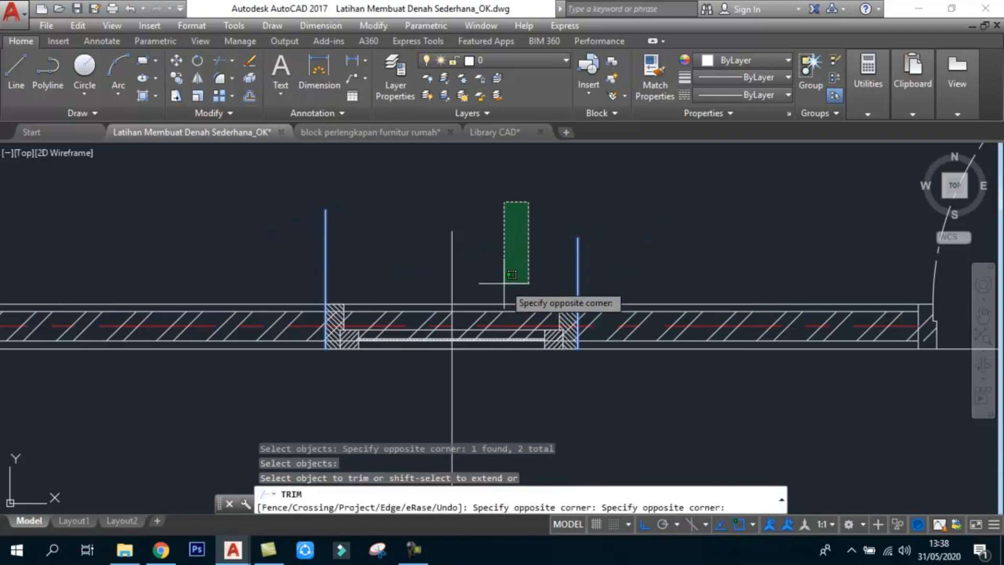
click(506, 380)
key(Return)
- Erase the two helper lines and the centre line at the mirrored window
scroll(421, 282, down, 2)
click(542, 270)
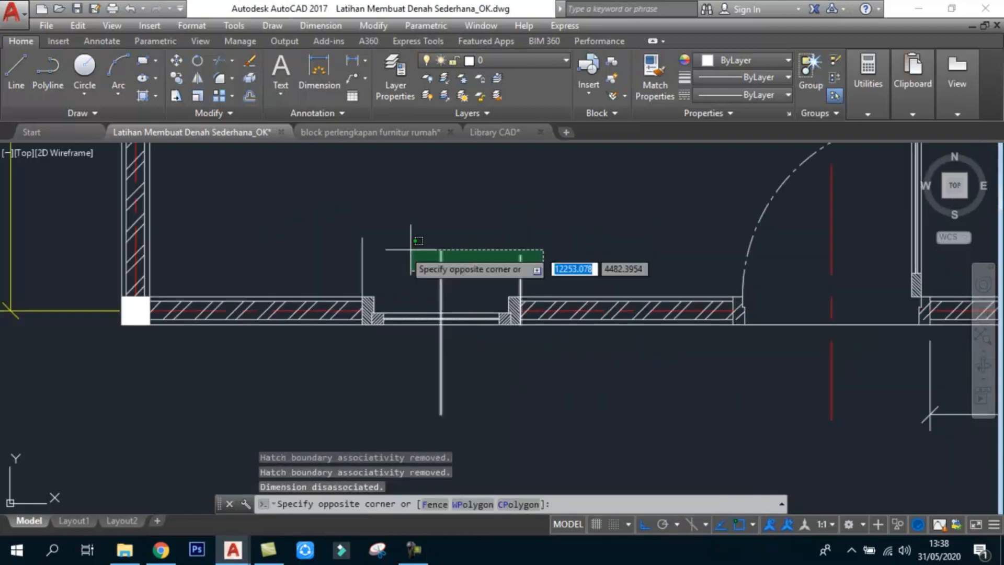
click(411, 250)
scroll(273, 303, down, 3)
key(Delete)
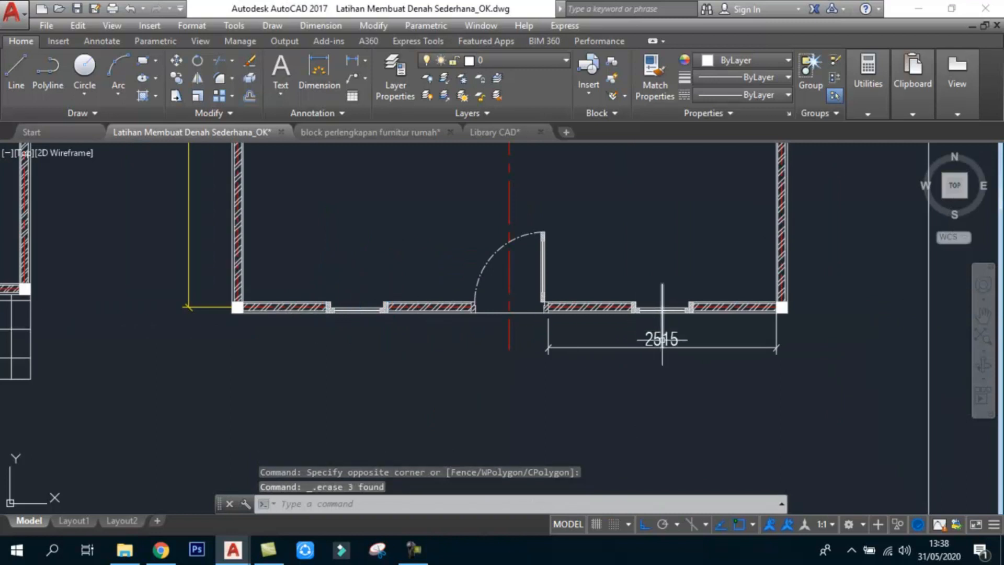
- Erase the 2515 dimension and the vertical centre line at the original window
scroll(661, 338, up, 3)
click(702, 348)
click(632, 381)
key(Delete)
scroll(643, 370, down, 4)
scroll(604, 365, down, 2)
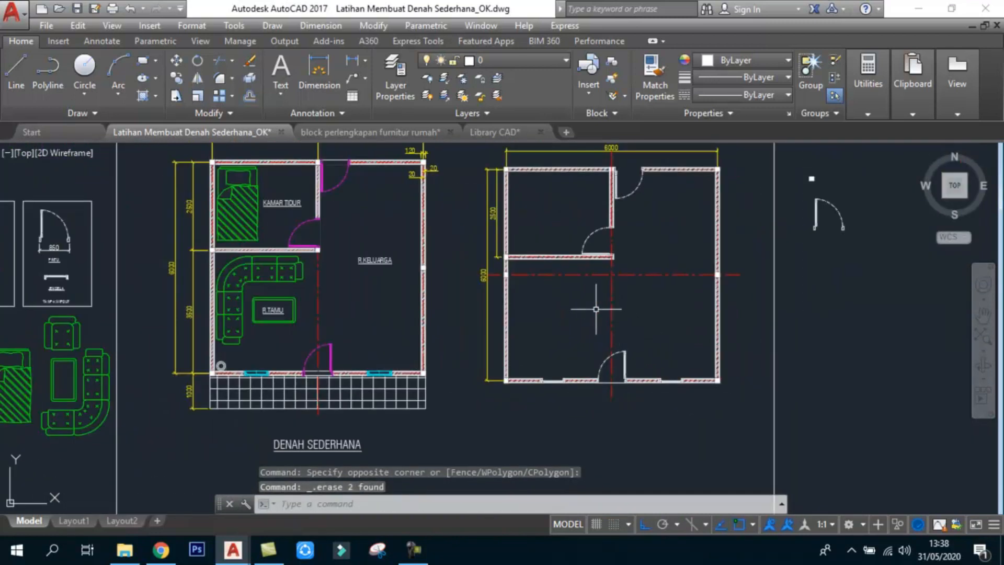
middle_drag(572, 263, 578, 292)
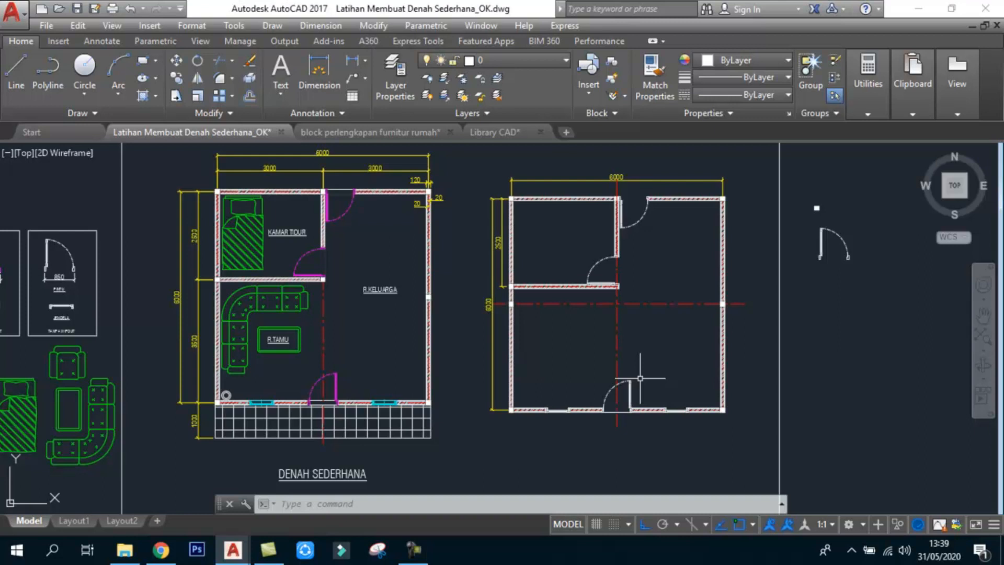
- Open the block of the door in the plan's upper wall in the Block Editor
mouse_move(641, 218)
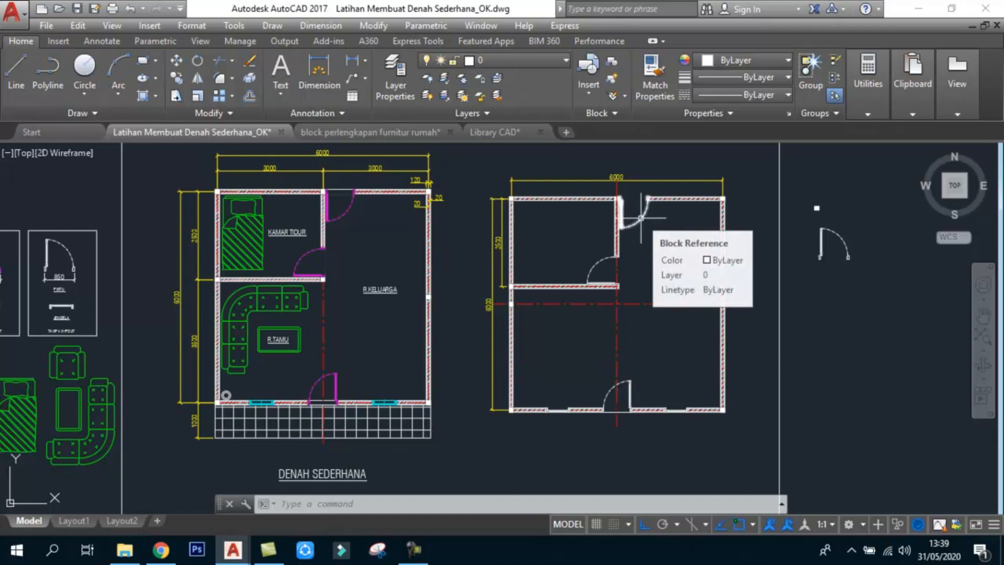
click(642, 218)
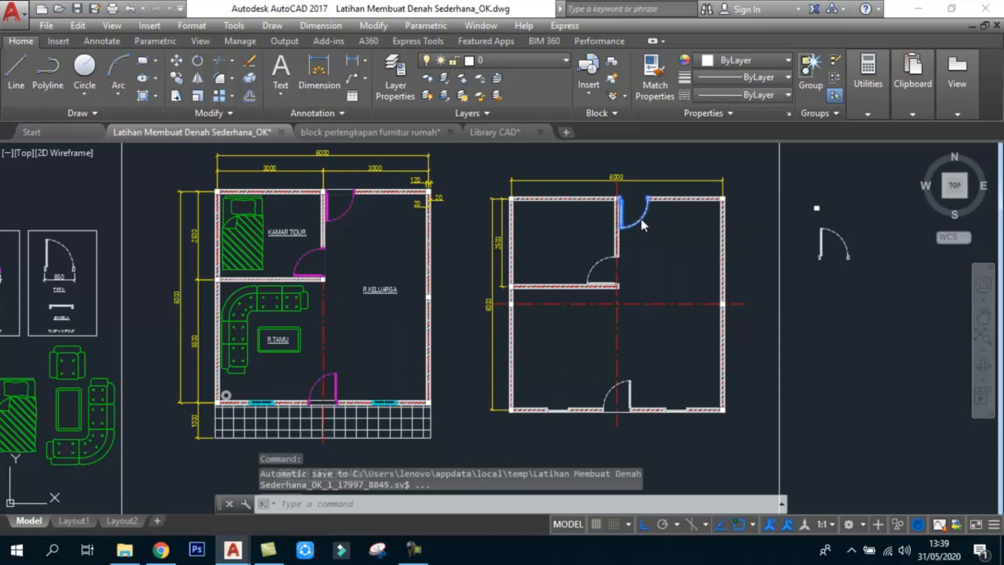
double_click(641, 218)
click(487, 375)
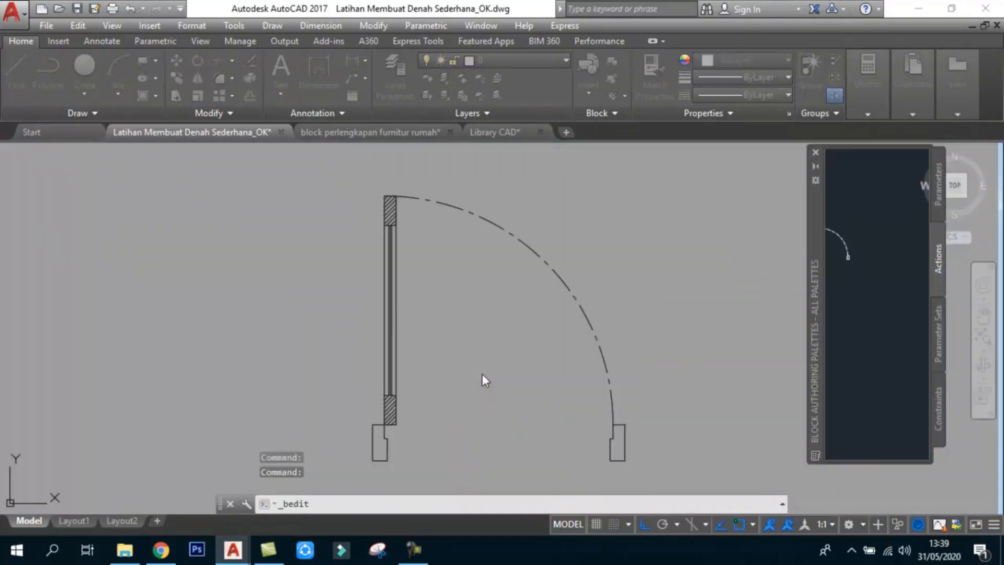
- Set the colour of all the door block's geometry to index colour blue
click(653, 411)
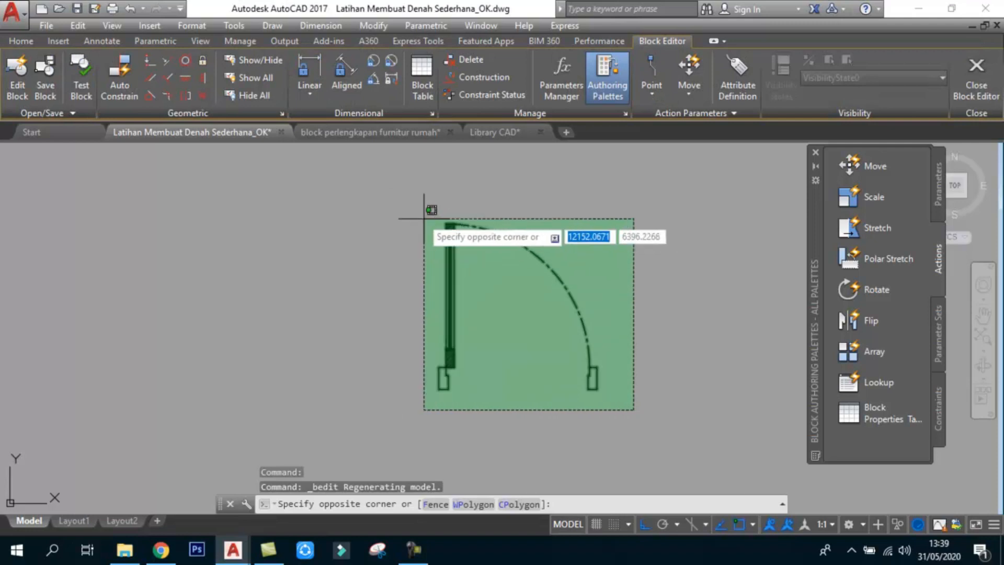
click(426, 206)
click(13, 45)
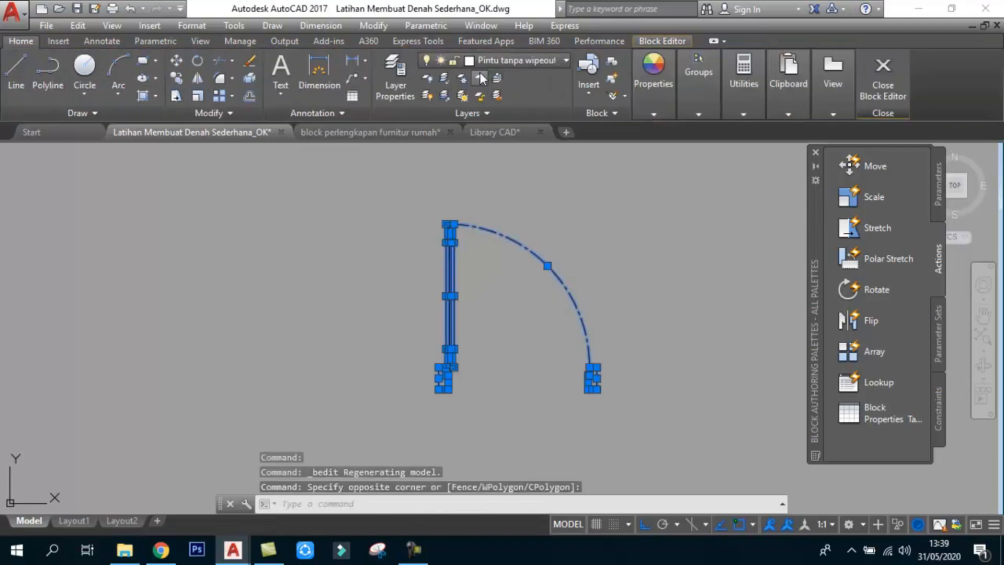
click(654, 114)
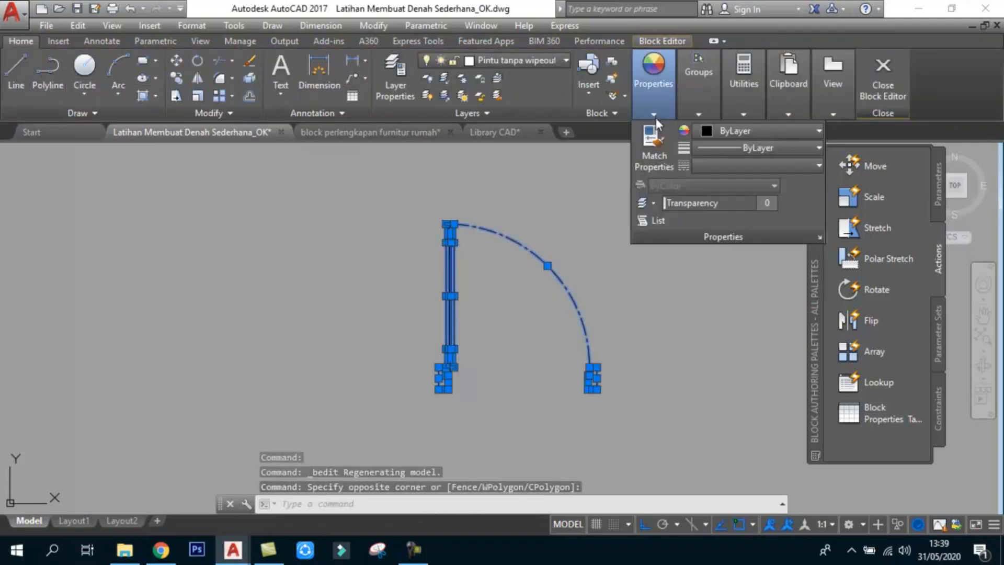
click(757, 135)
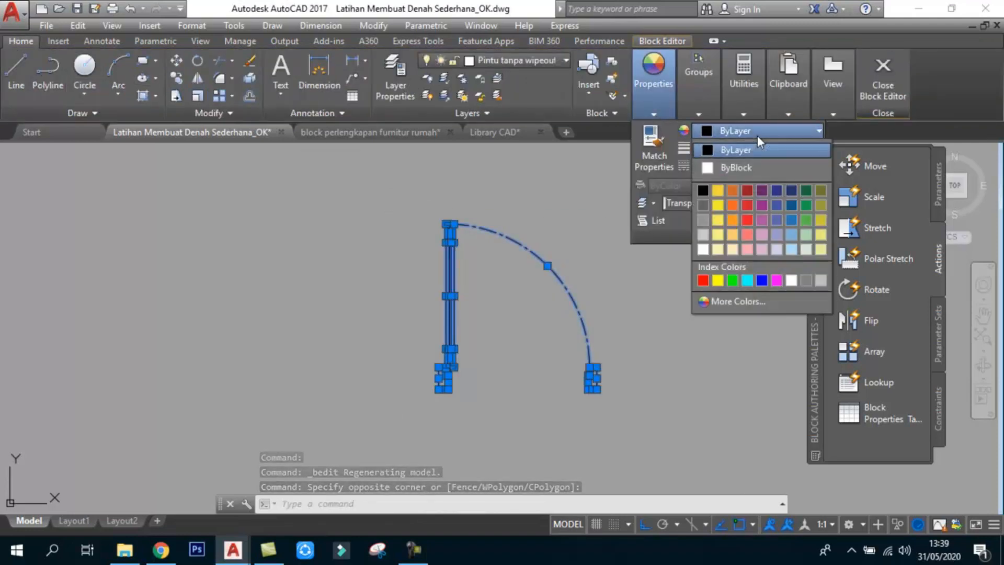
click(764, 286)
click(551, 324)
key(Escape)
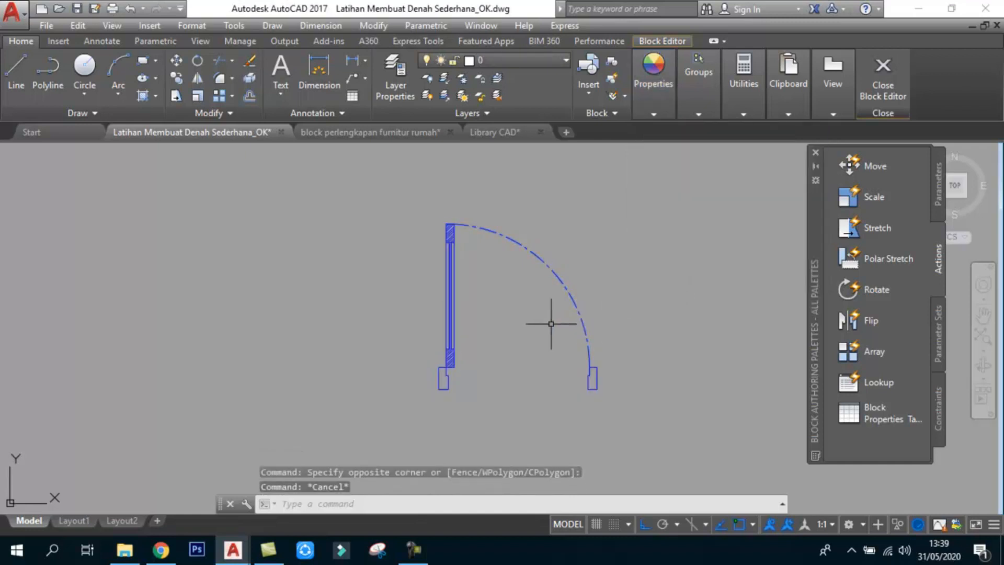
- Close the Block Editor, saving the changes to the Pintu1 block
click(881, 74)
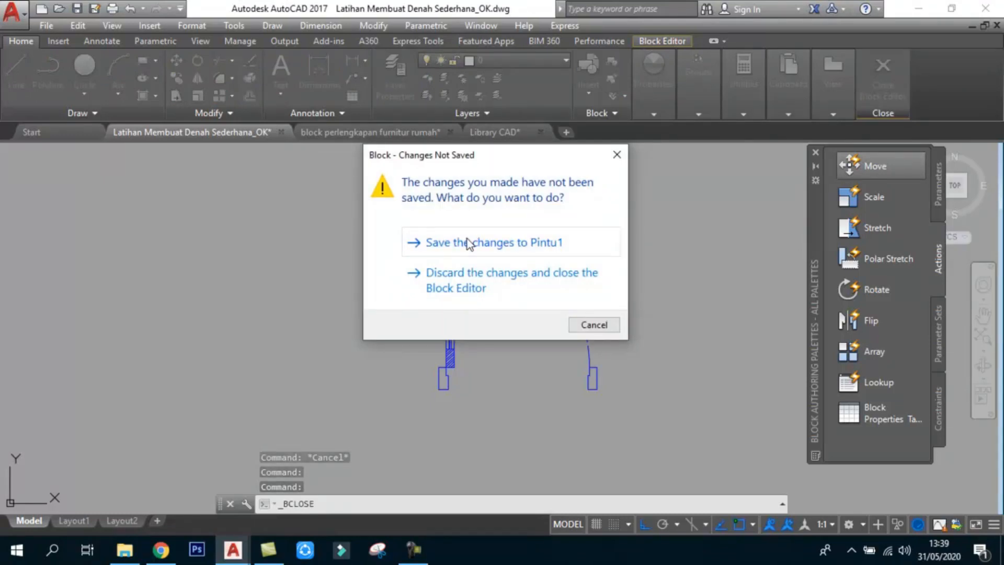
click(466, 241)
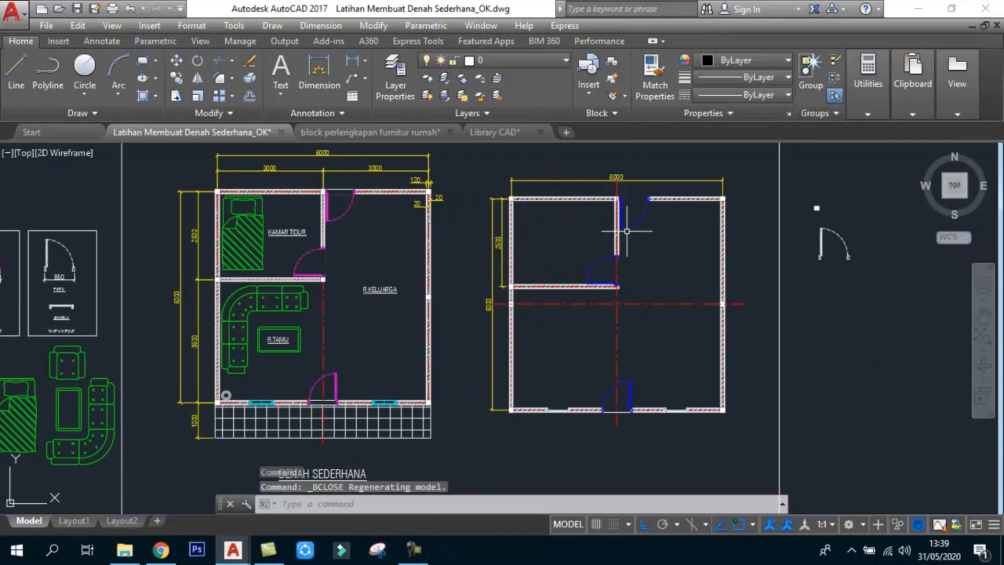
scroll(638, 201, up, 4)
scroll(595, 204, down, 4)
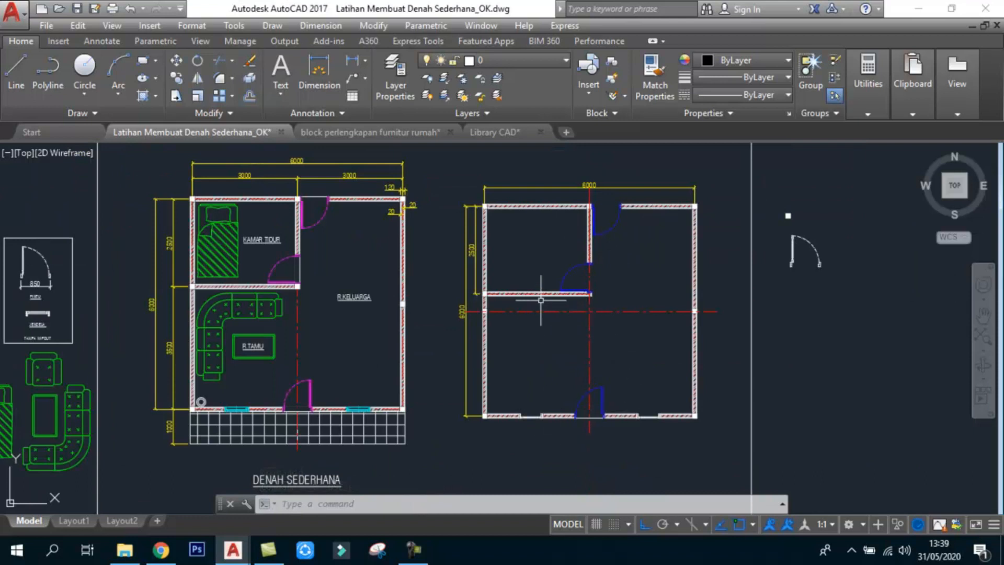
middle_drag(540, 300, 541, 306)
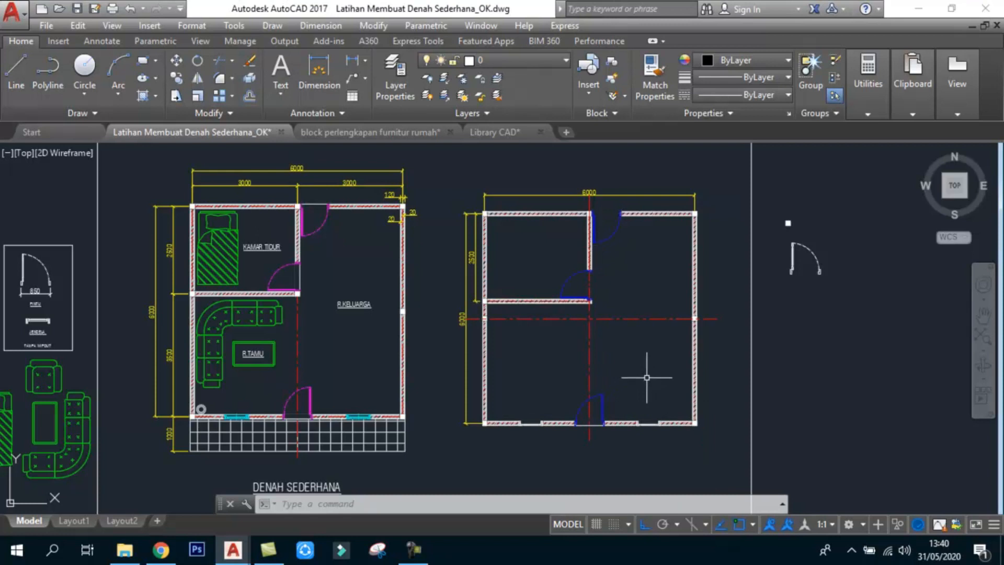
scroll(532, 424, up, 5)
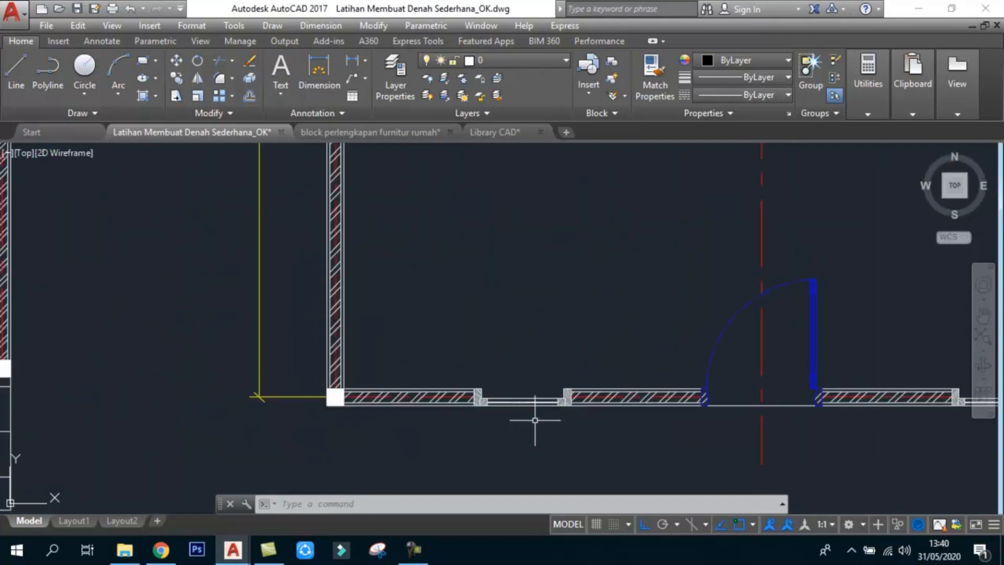
- Draw a line along the inner wall face between the jamb corners of the left window in the lower wall
scroll(552, 403, up, 2)
scroll(471, 399, up, 2)
scroll(418, 379, down, 4)
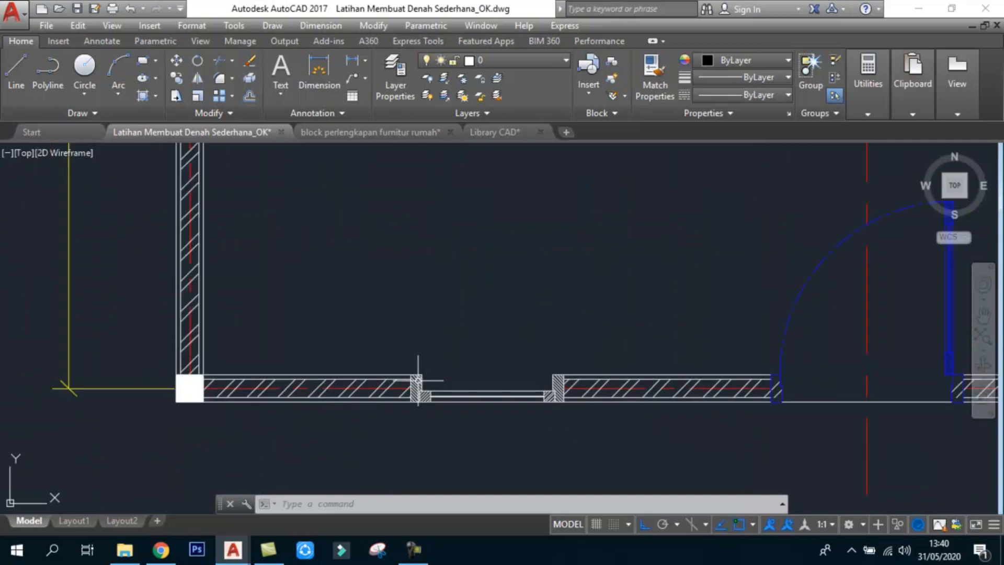
scroll(492, 400, up, 3)
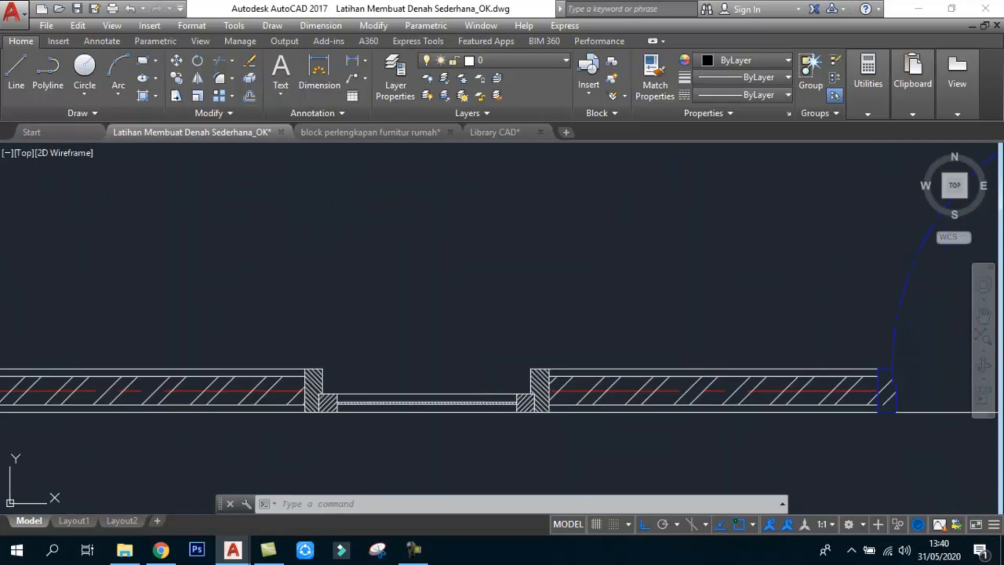
text(l)
key(Return)
click(322, 369)
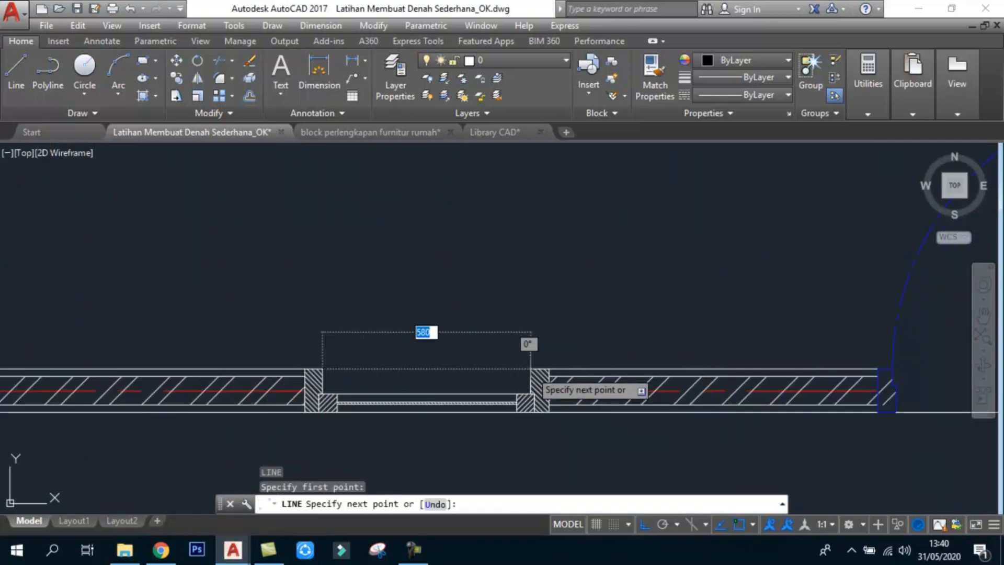
click(530, 341)
key(Escape)
- Draw a matching line along the inner wall face between the jamb corners of the right window in the lower wall
scroll(349, 376, down, 2)
scroll(349, 375, down, 2)
scroll(834, 381, up, 4)
text(l)
key(Return)
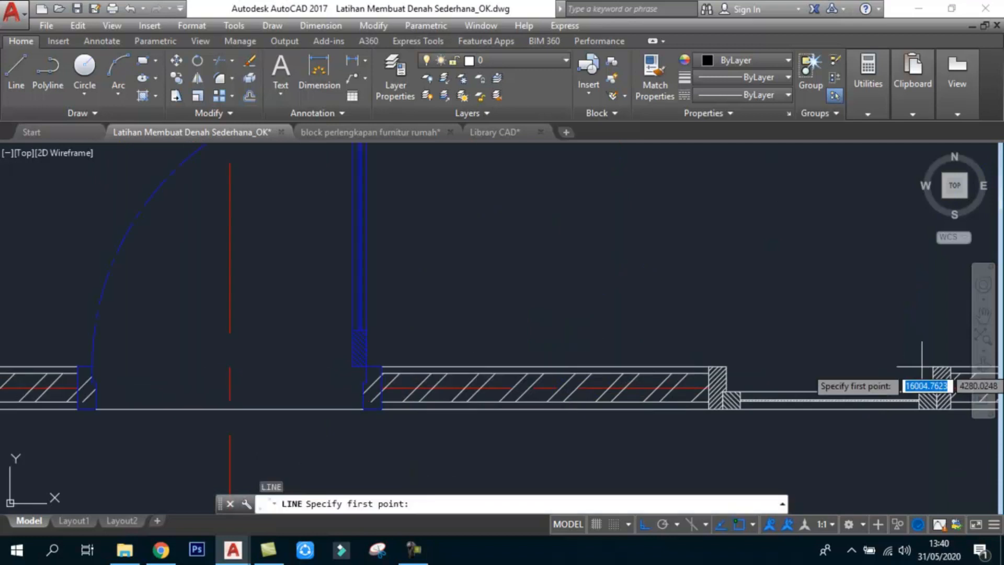
click(933, 367)
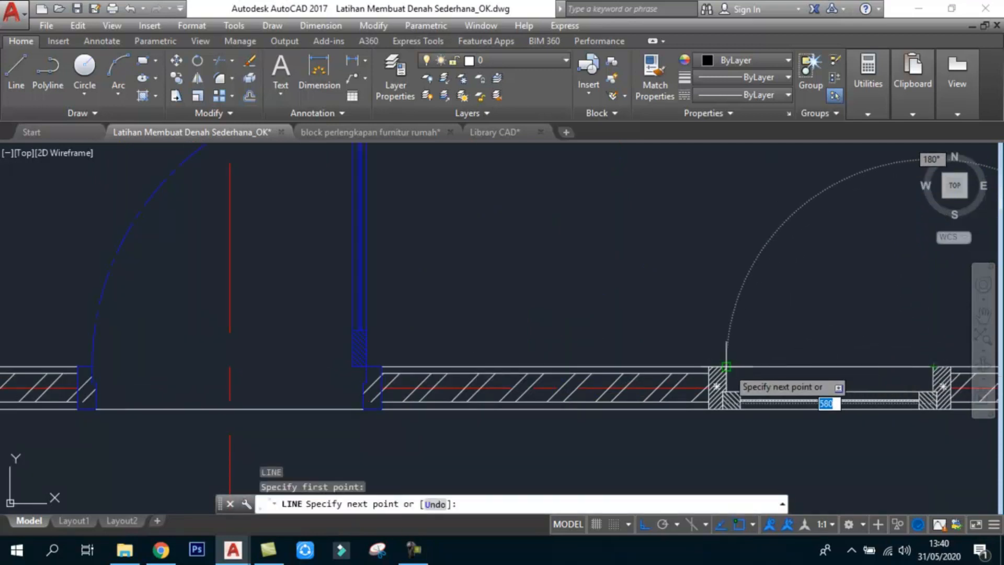
click(727, 367)
scroll(727, 367, down, 2)
scroll(732, 366, down, 2)
key(Escape)
key(Escape)
- Open the block of the left window in the lower wall in the Block Editor
click(330, 371)
key(Escape)
key(Escape)
click(240, 331)
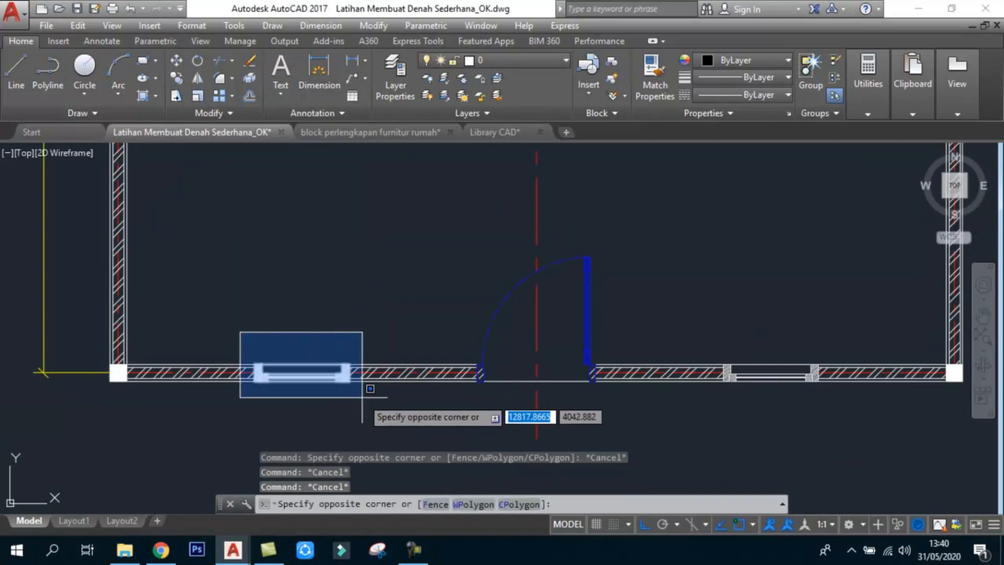
key(Escape)
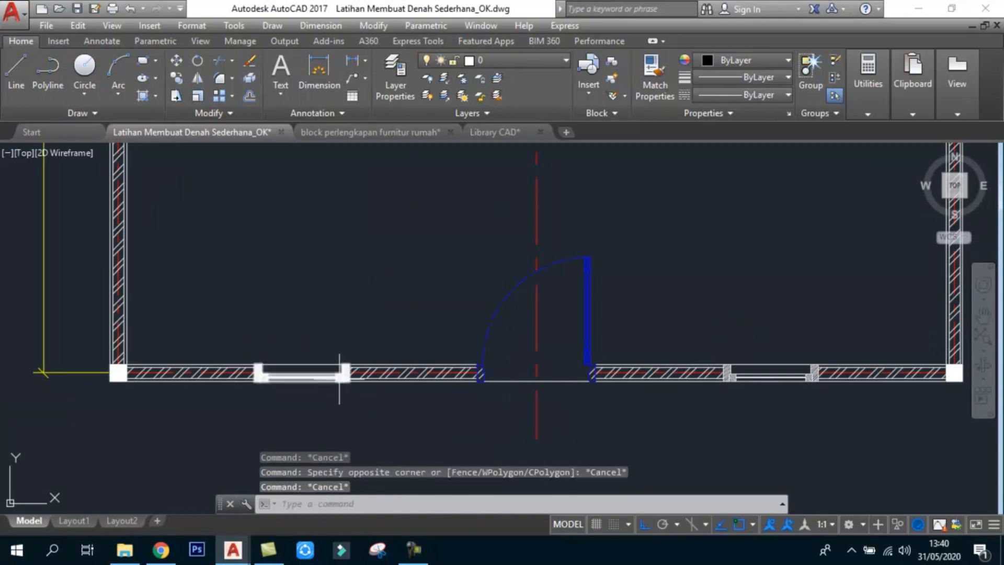
double_click(337, 376)
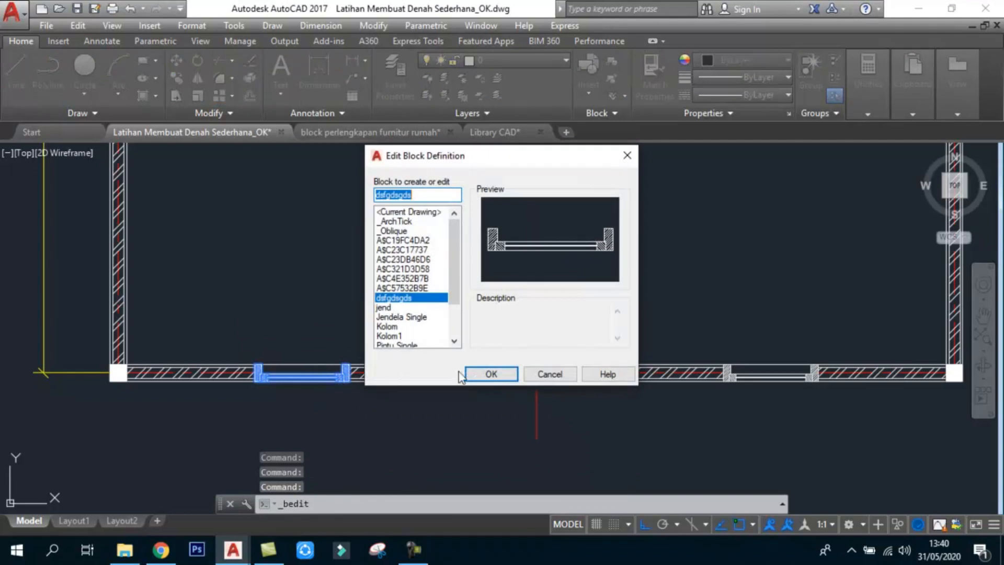
click(491, 375)
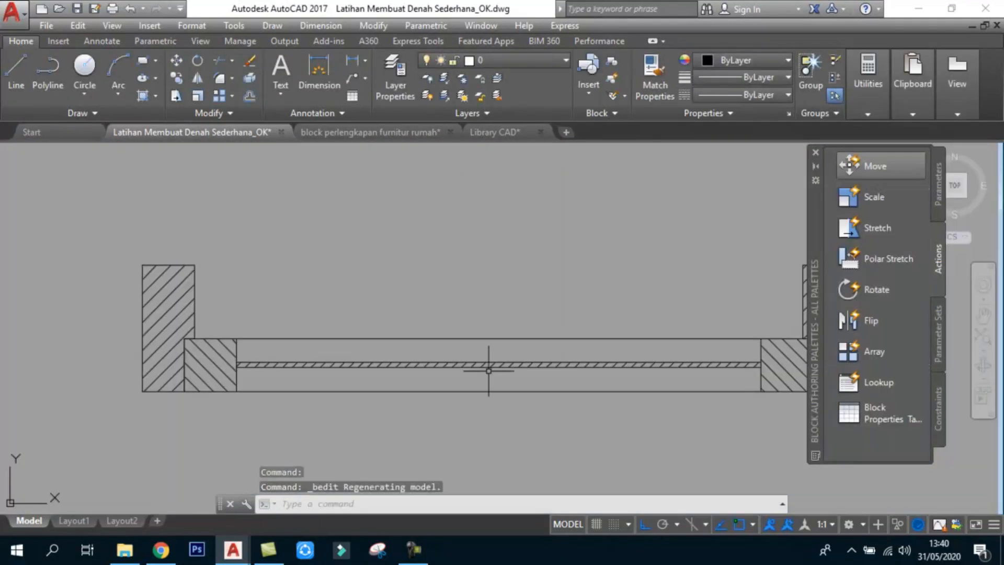
- Set the colour of all the window block's geometry to dark green 19,103,52
click(721, 418)
click(251, 230)
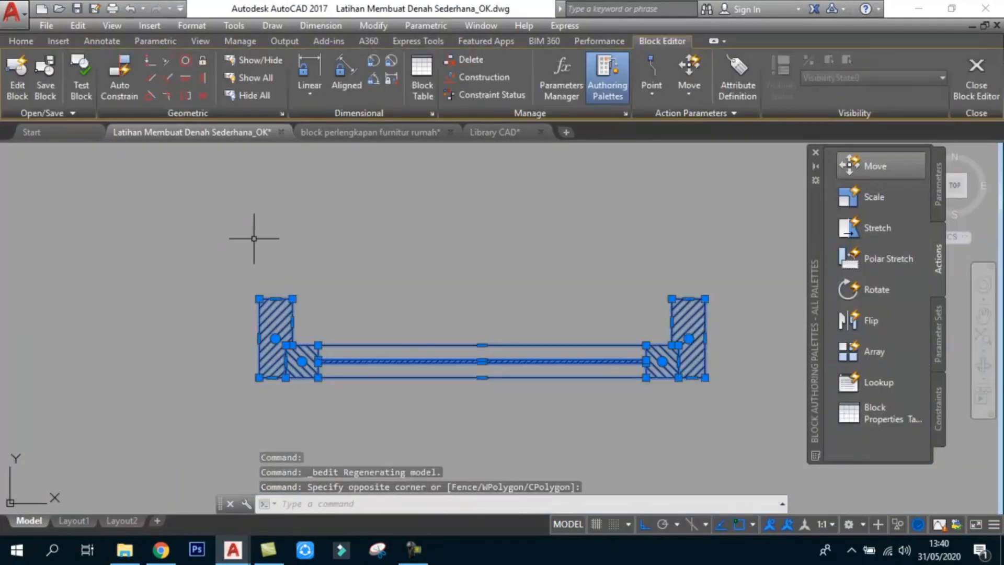
click(21, 41)
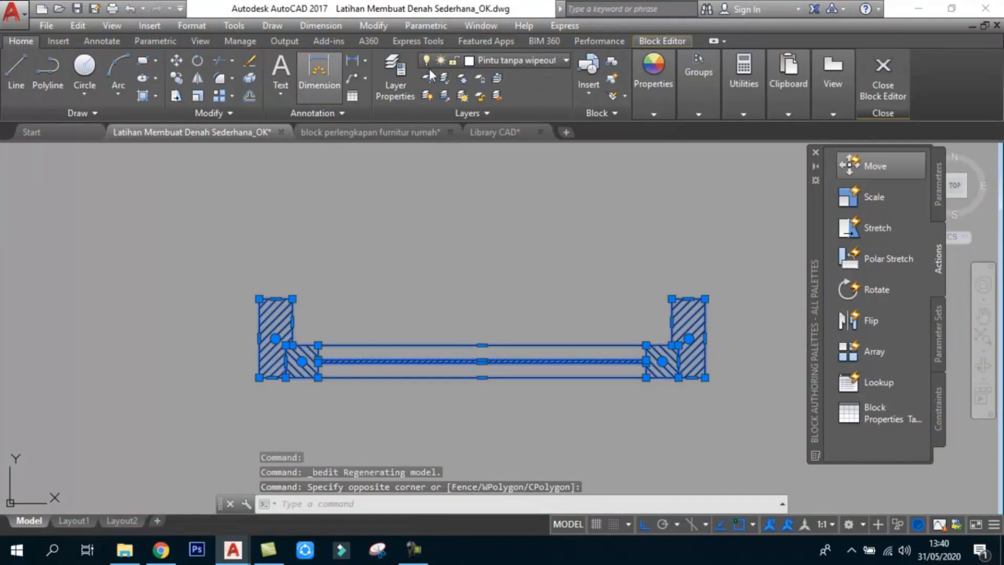
click(658, 107)
click(743, 132)
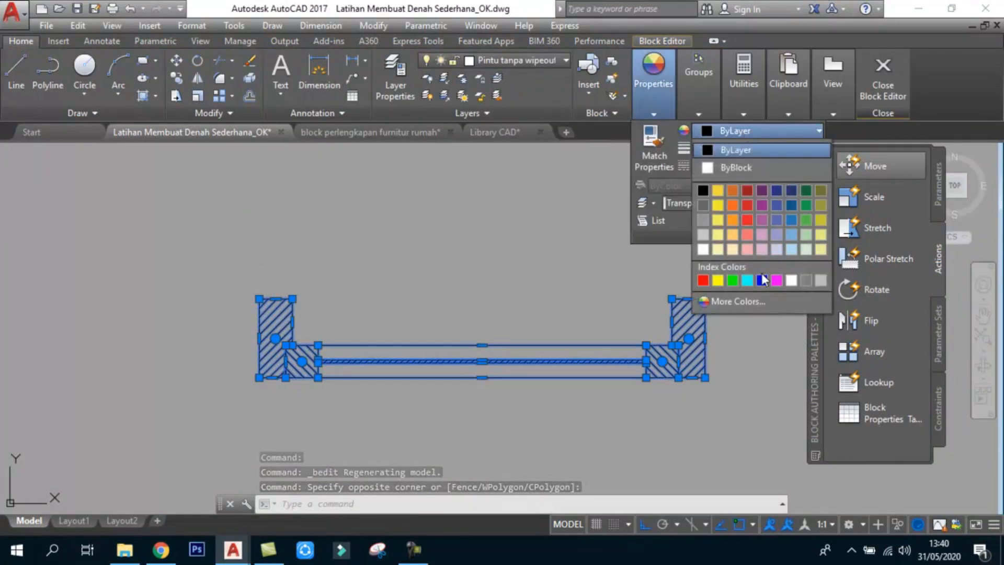
click(808, 193)
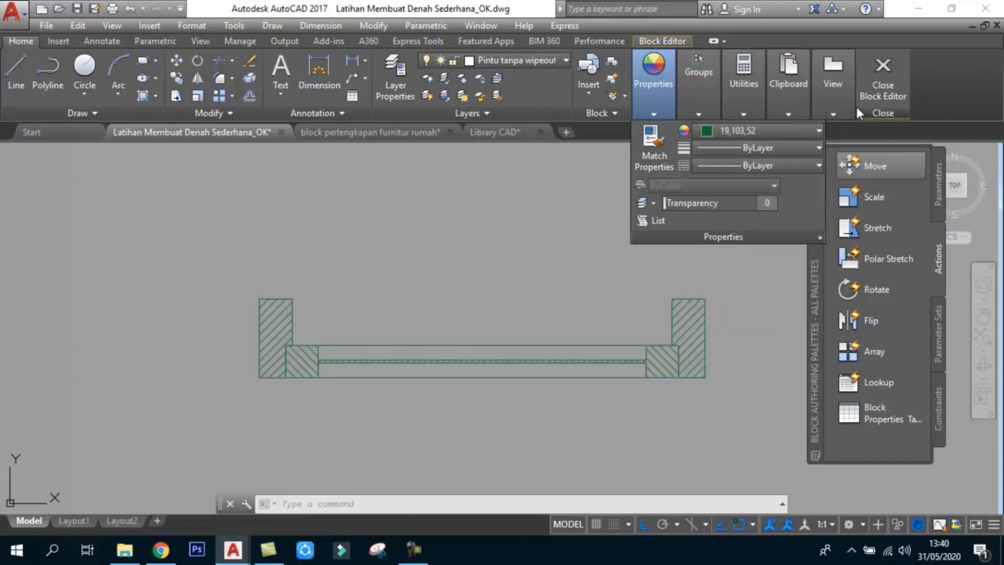
- Close the Block Editor, saving the changes to the dsfgdsgds block
click(876, 88)
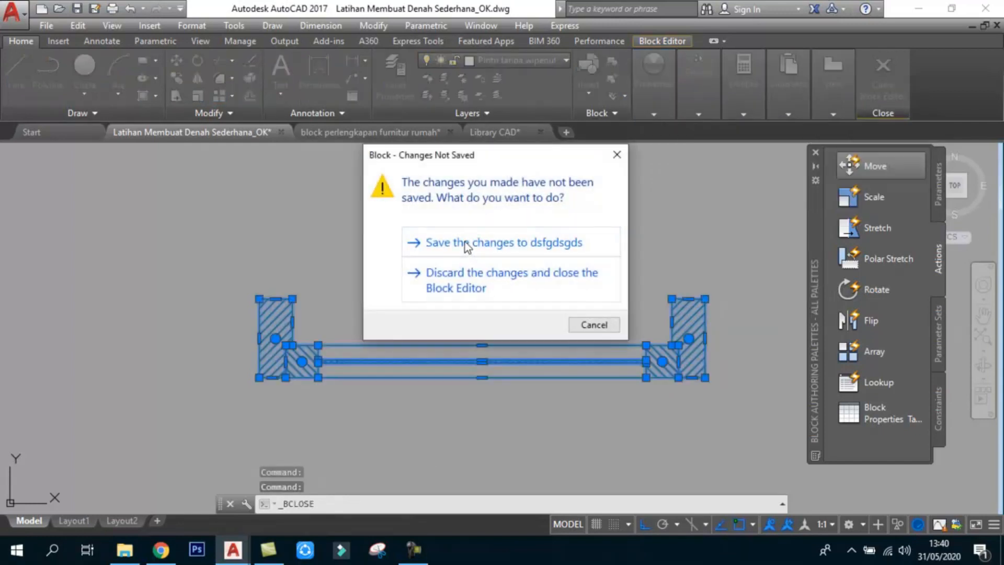
click(466, 241)
scroll(521, 364, down, 4)
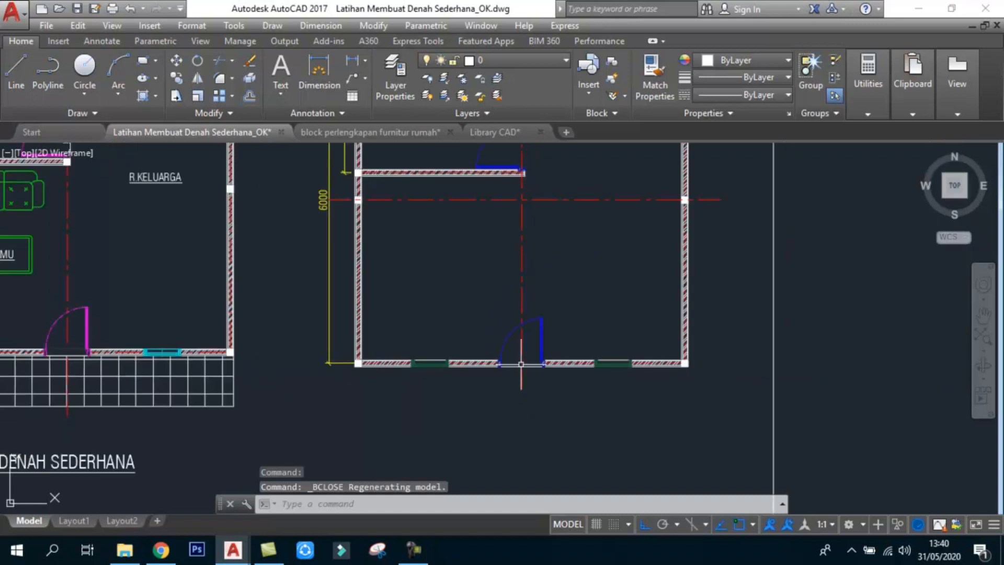
middle_drag(491, 379, 576, 384)
scroll(661, 386, down, 4)
scroll(557, 305, up, 2)
middle_drag(615, 309, 595, 299)
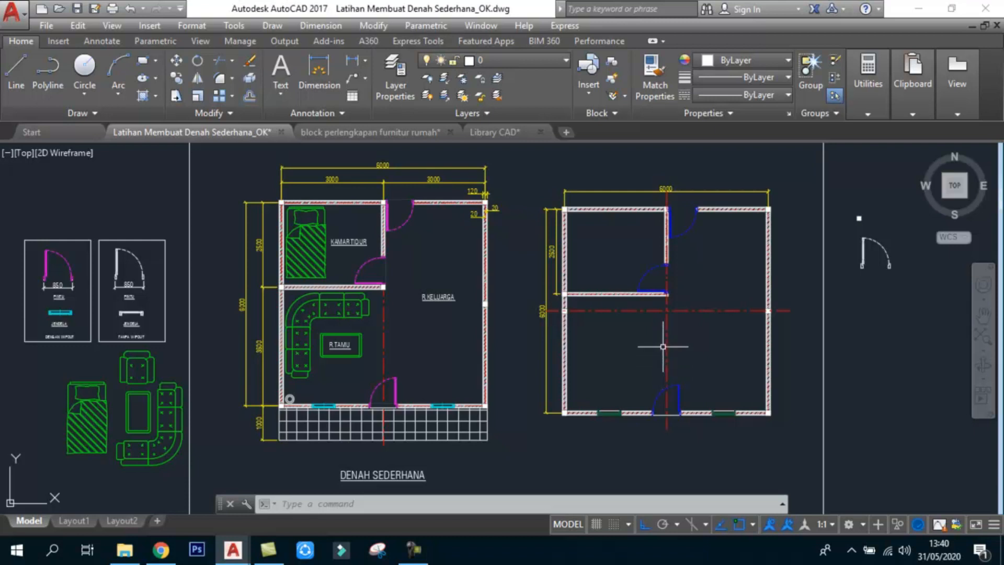
middle_drag(579, 319, 597, 310)
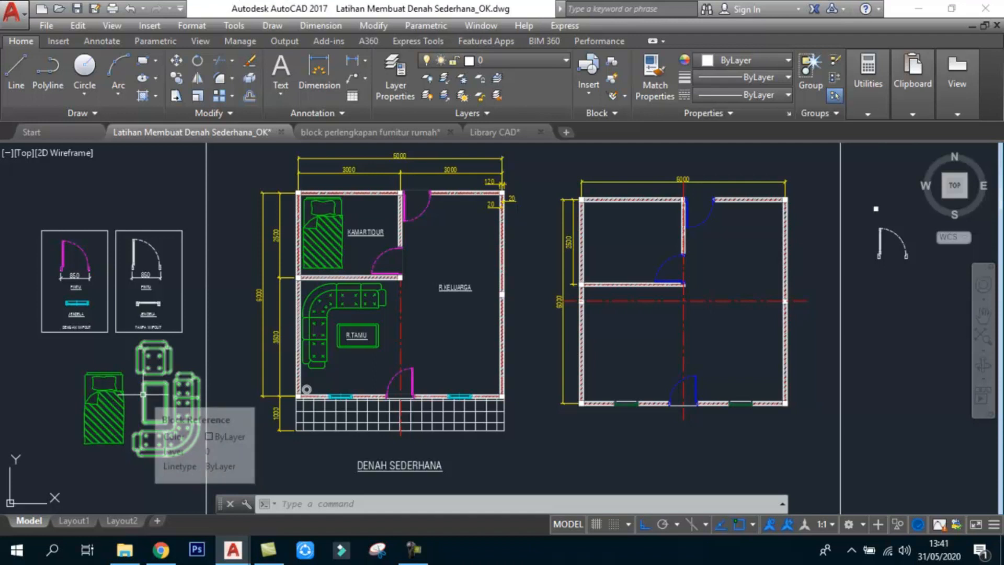
- Copy the plan-view single bed with two nightstands from the block perlengkapan furnitur rumah drawing to the clipboard
click(340, 132)
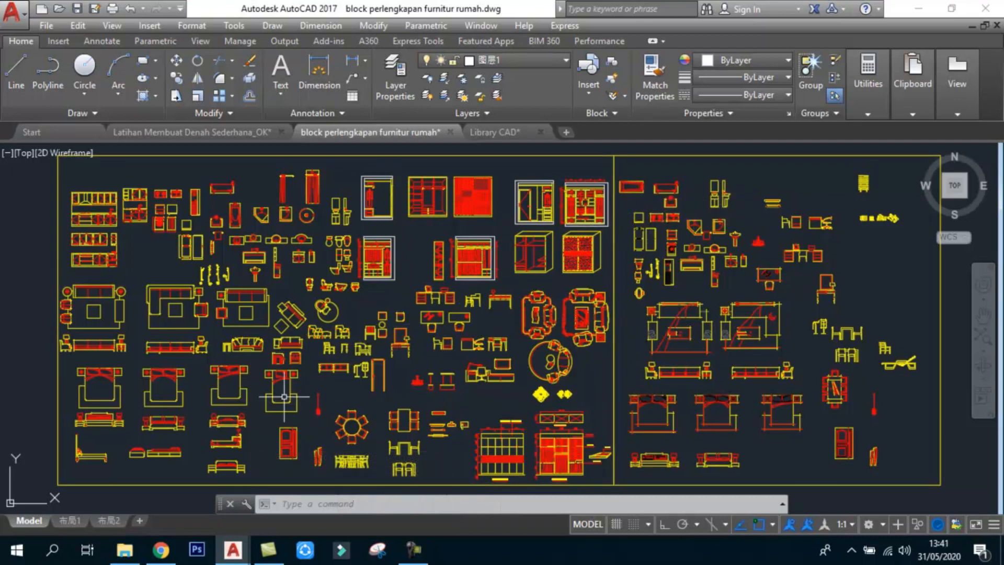
scroll(284, 397, up, 5)
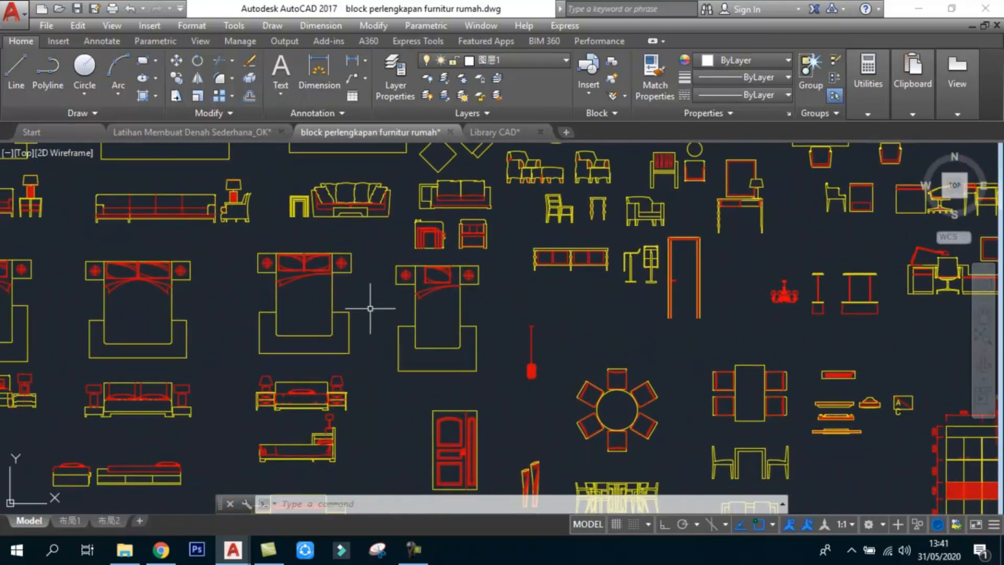
scroll(399, 288, up, 2)
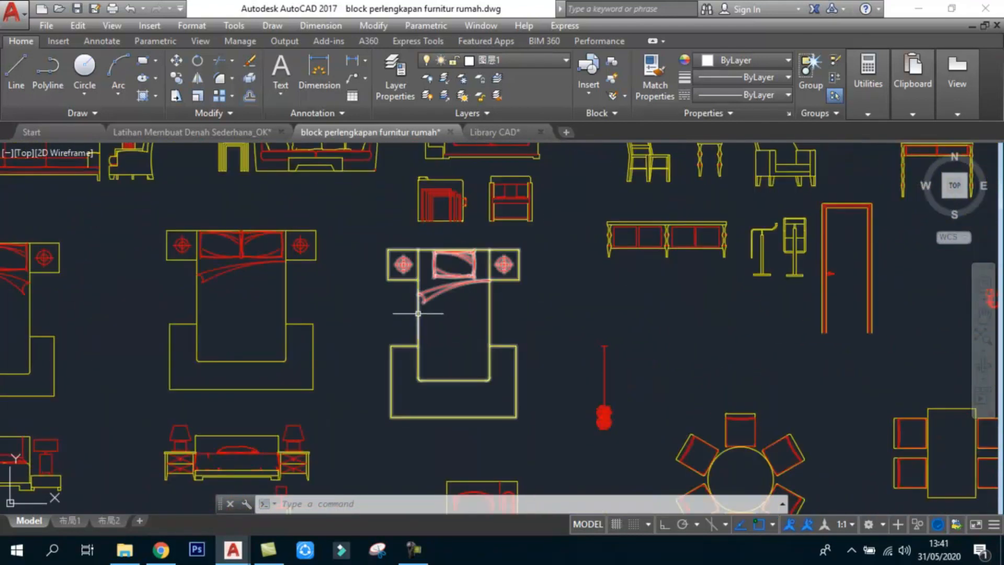
click(417, 312)
click(527, 313)
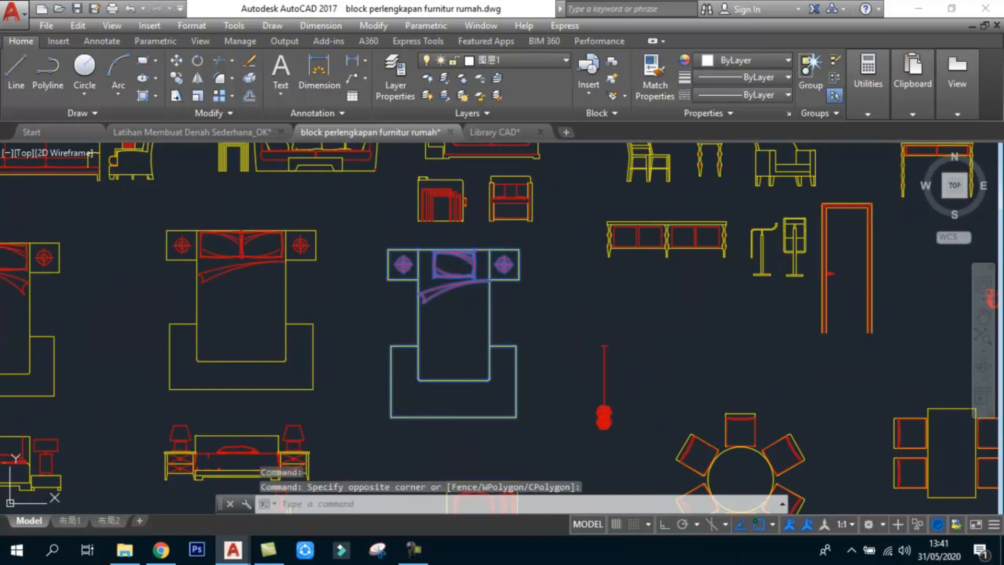
key(ctrl+c)
key(Escape)
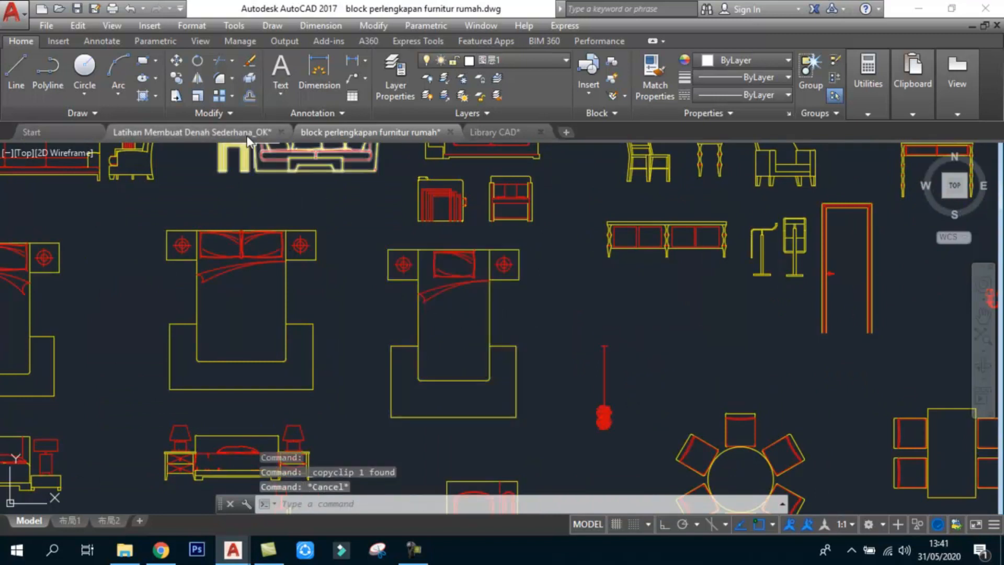
- Switch back to the Latihan Membuat Denah Sederhana_OK drawing and select the bed in the reference plan's bedroom
click(228, 133)
key(ctrl+v)
scroll(340, 210, up, 2)
click(397, 272)
click(397, 272)
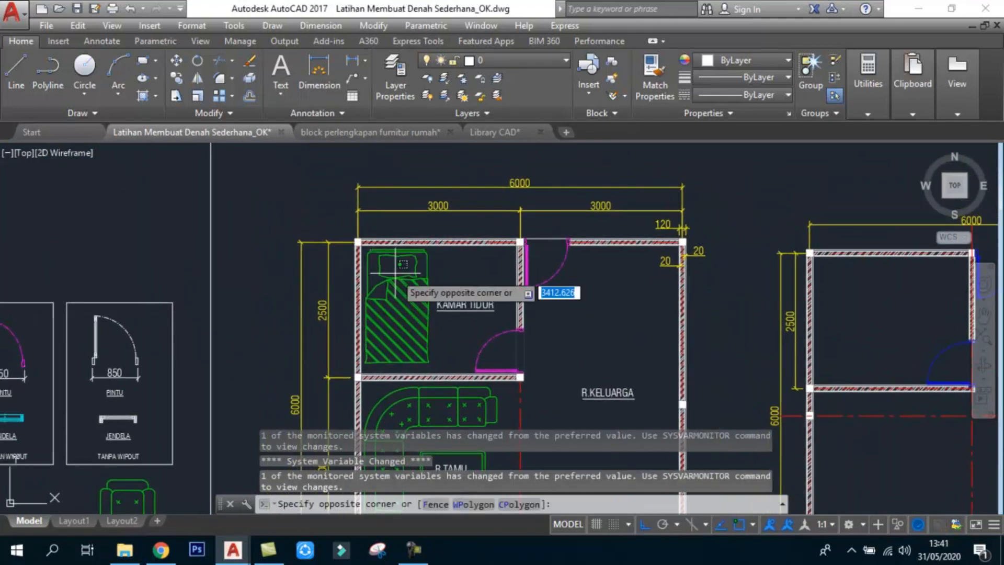
scroll(429, 277, down, 5)
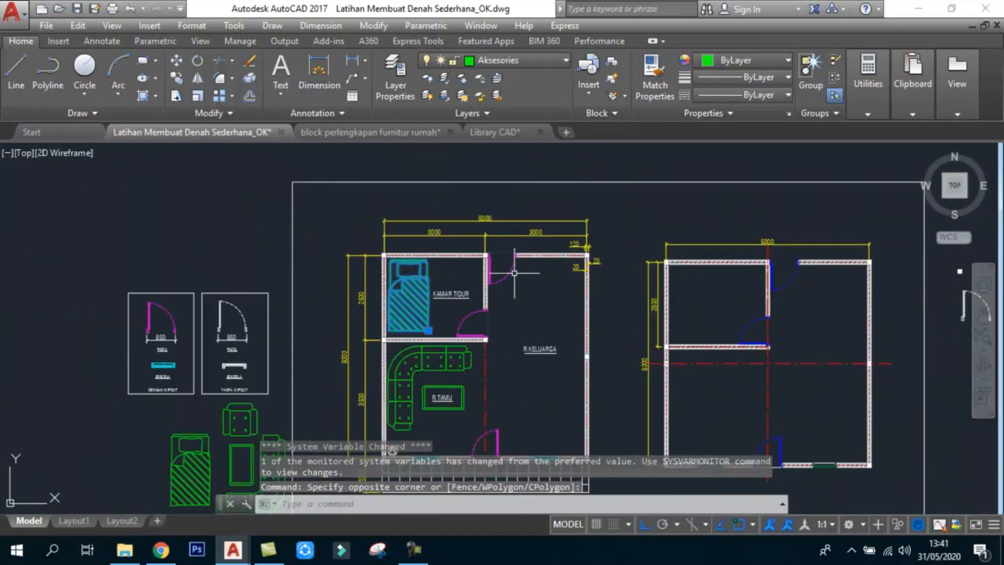
key(Escape)
key(Escape)
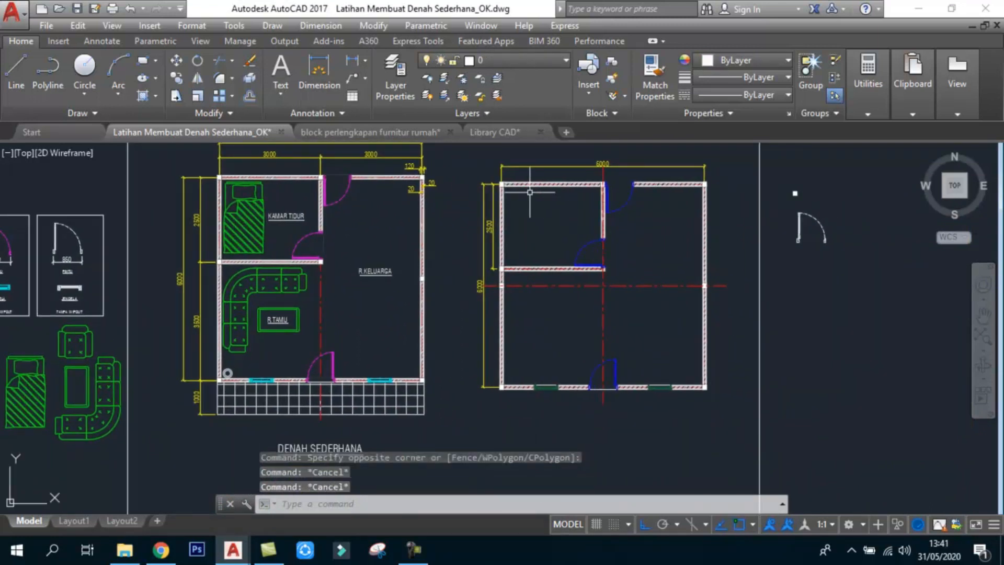
- Paste the copied single bed into the upper-left room of the new plan
middle_drag(530, 192, 533, 217)
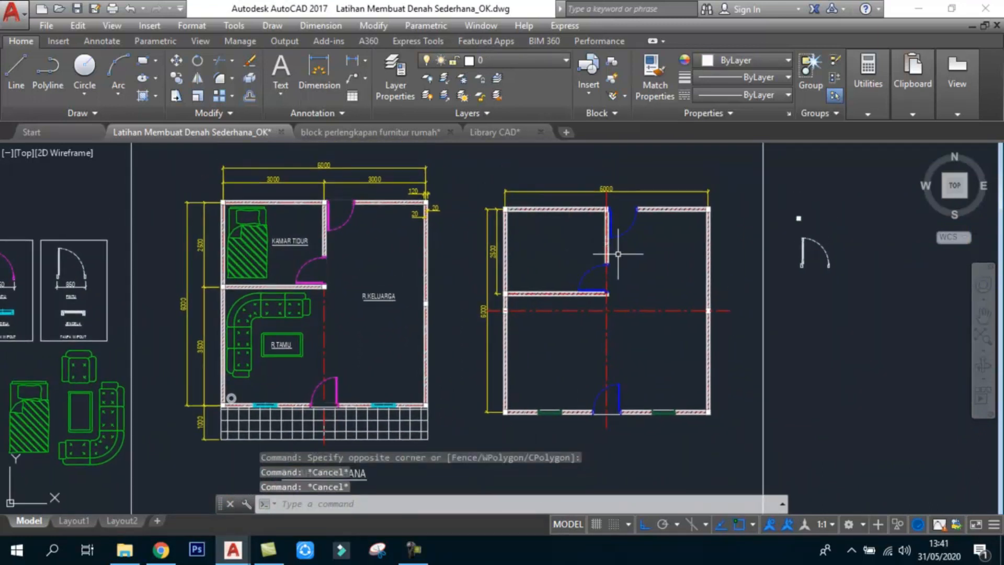
key(ctrl+v)
scroll(605, 264, down, 5)
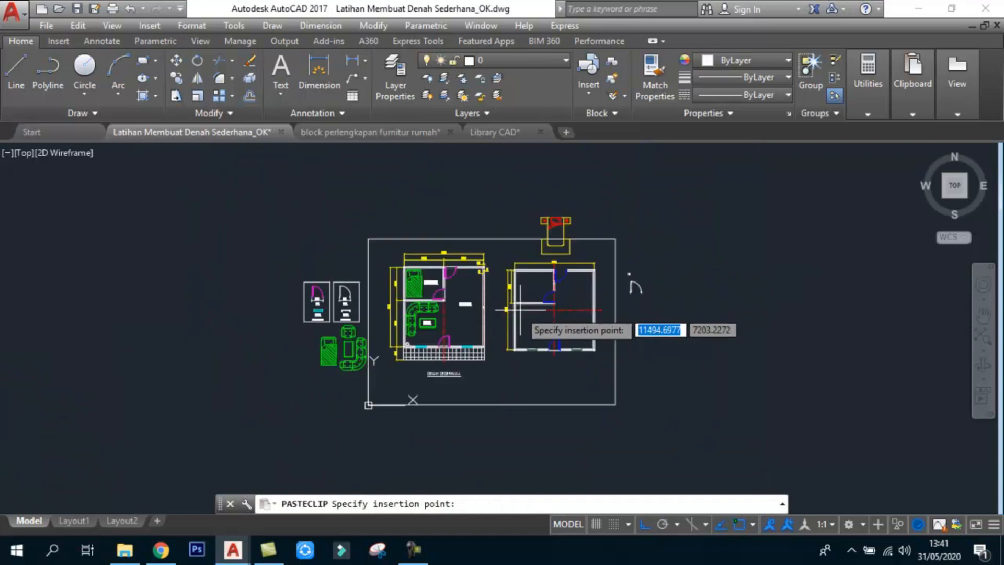
scroll(536, 280, up, 6)
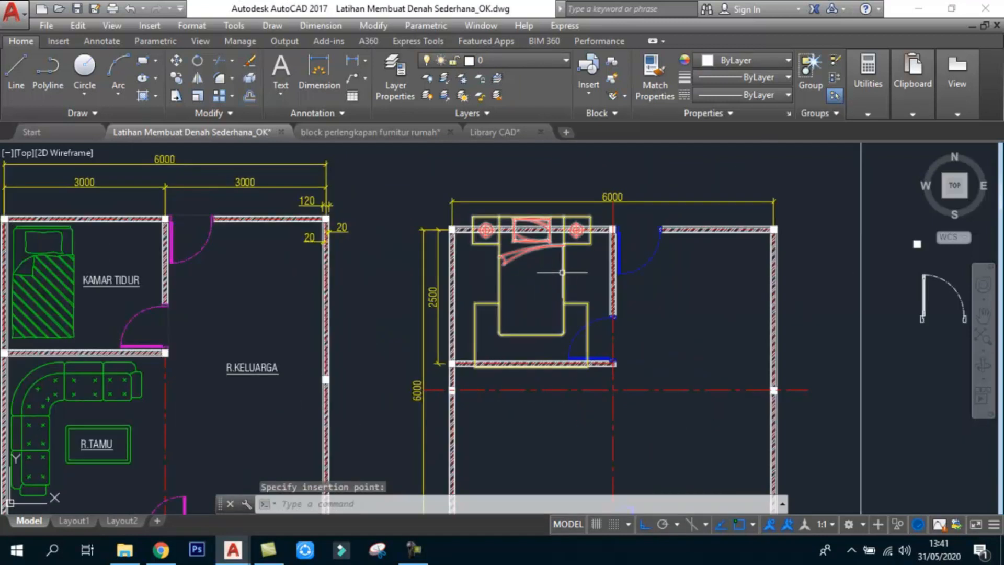
scroll(514, 282, up, 2)
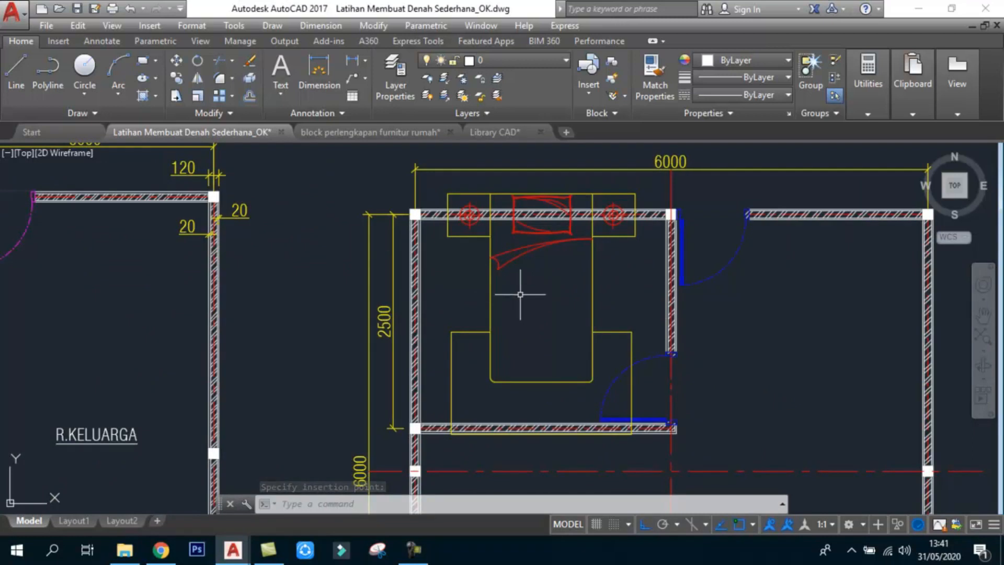
- Erase the pasted bed with nightstands from the new plan's upper-left room
click(489, 274)
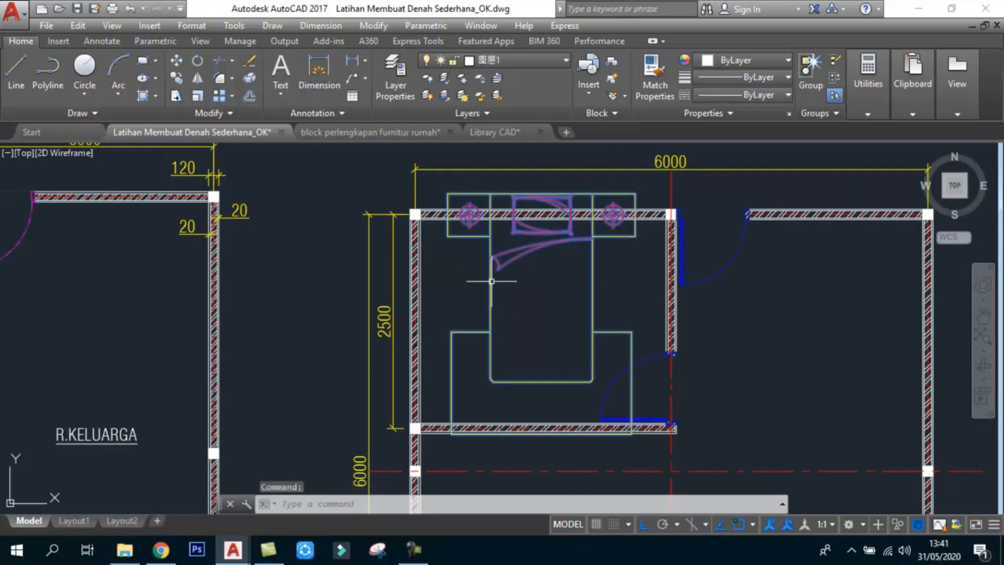
scroll(492, 281, down, 2)
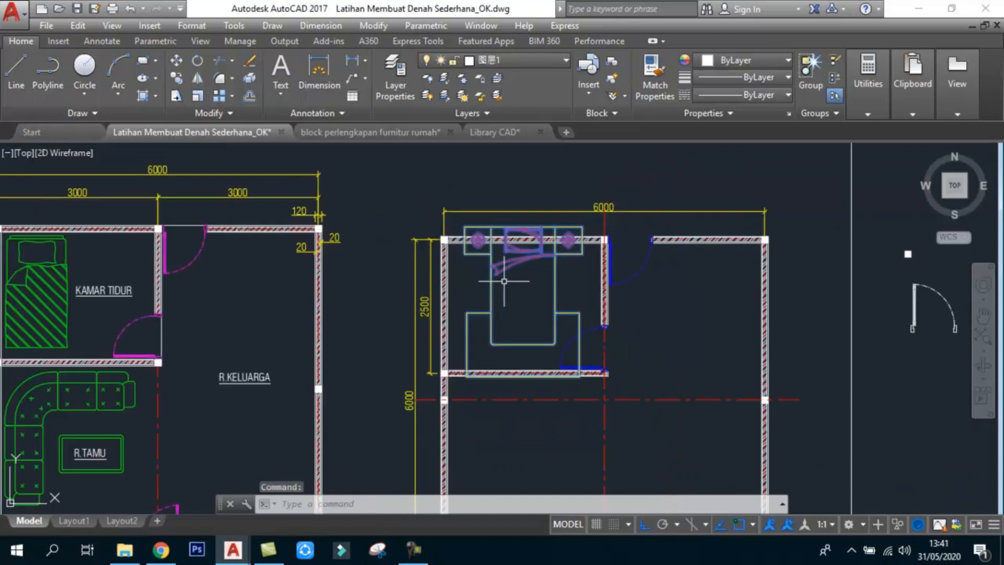
click(504, 281)
key(Delete)
- Copy the loose green bed block beside the sofa set, outside the drawing frame, to the clipboard
scroll(511, 281, down, 5)
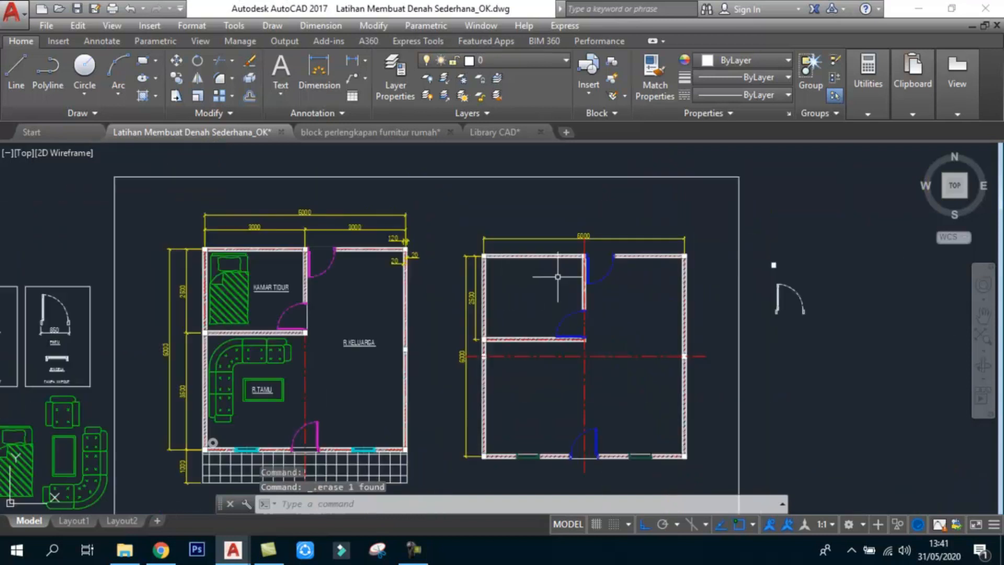
scroll(114, 466, up, 2)
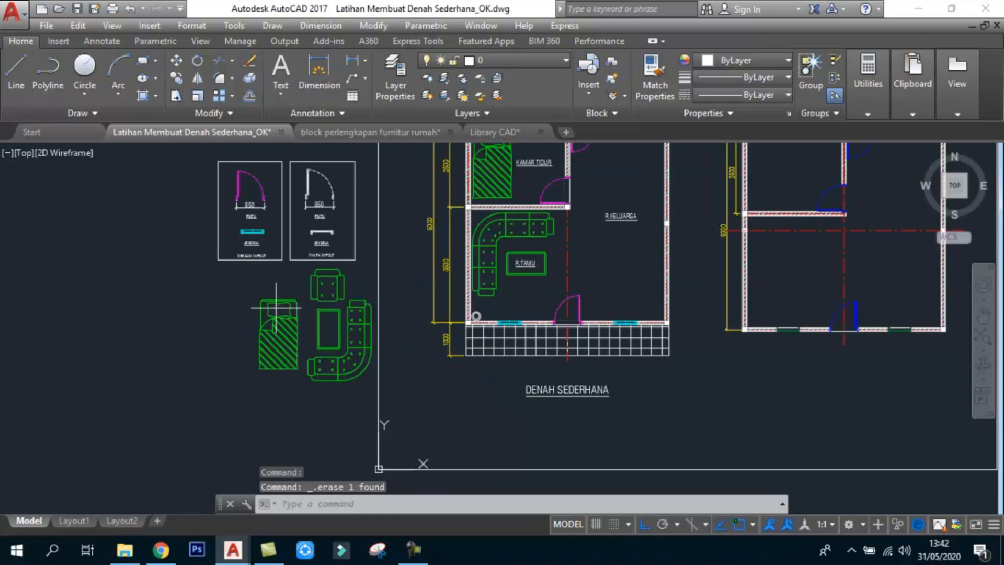
click(298, 370)
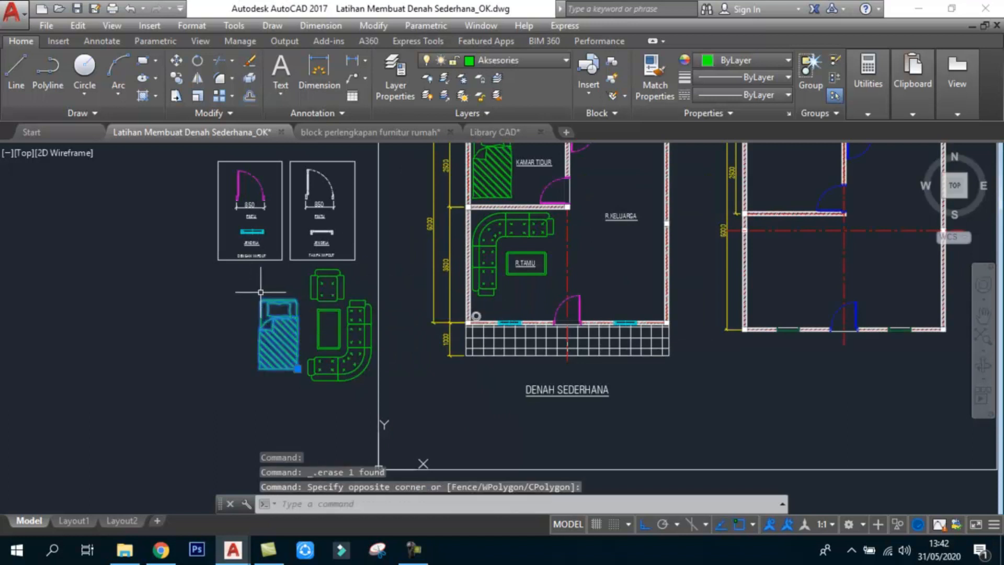
click(260, 292)
key(ctrl+c)
key(Escape)
scroll(291, 410, down, 3)
scroll(664, 280, up, 4)
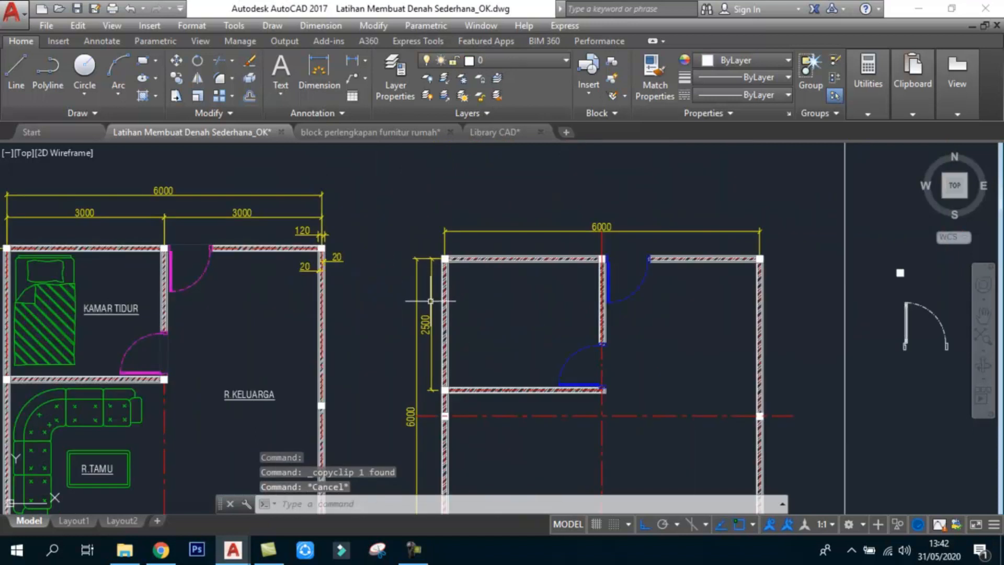
- Paste the copied green single bed against the walls in the upper-left room of the new plan
key(ctrl+v)
scroll(462, 354, up, 2)
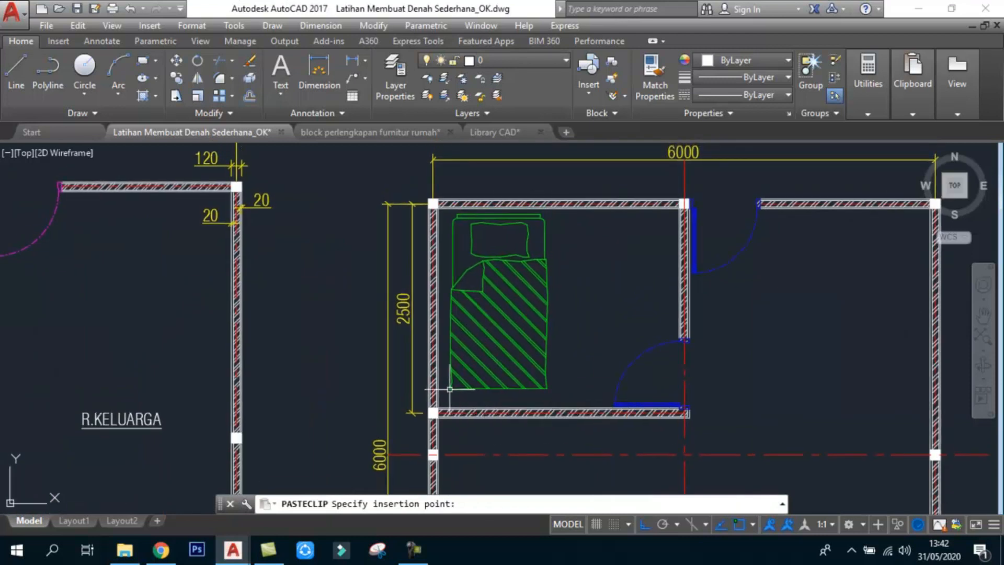
click(450, 389)
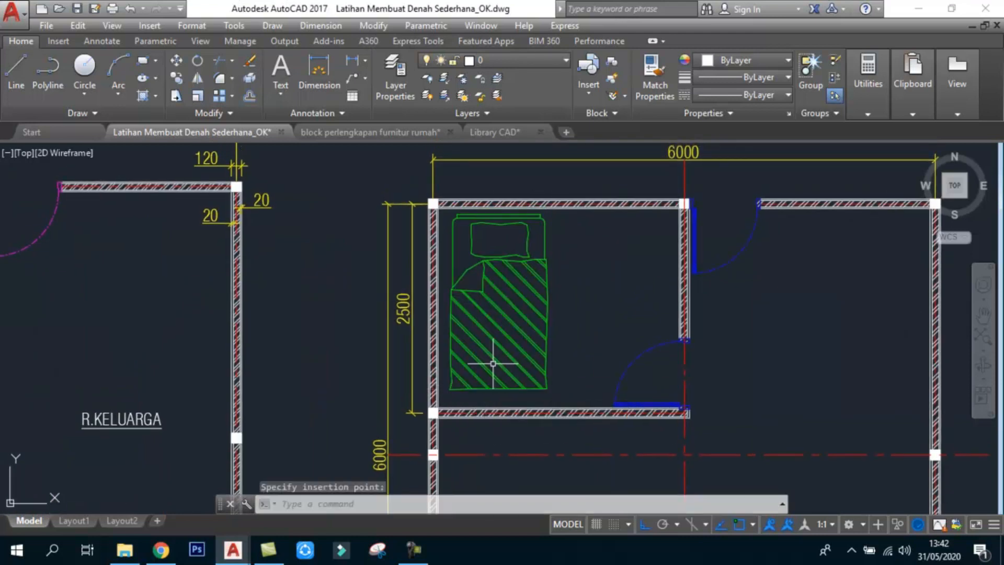
- Turn the Aksesories layer off and back on to demonstrate how it controls the furniture in the drawing
click(539, 63)
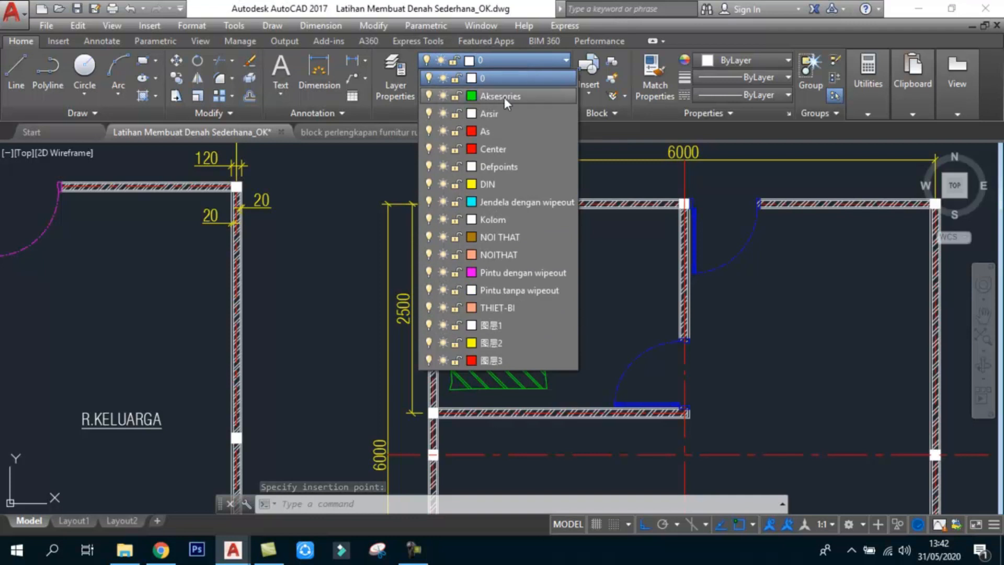
key(Escape)
scroll(563, 226, down, 5)
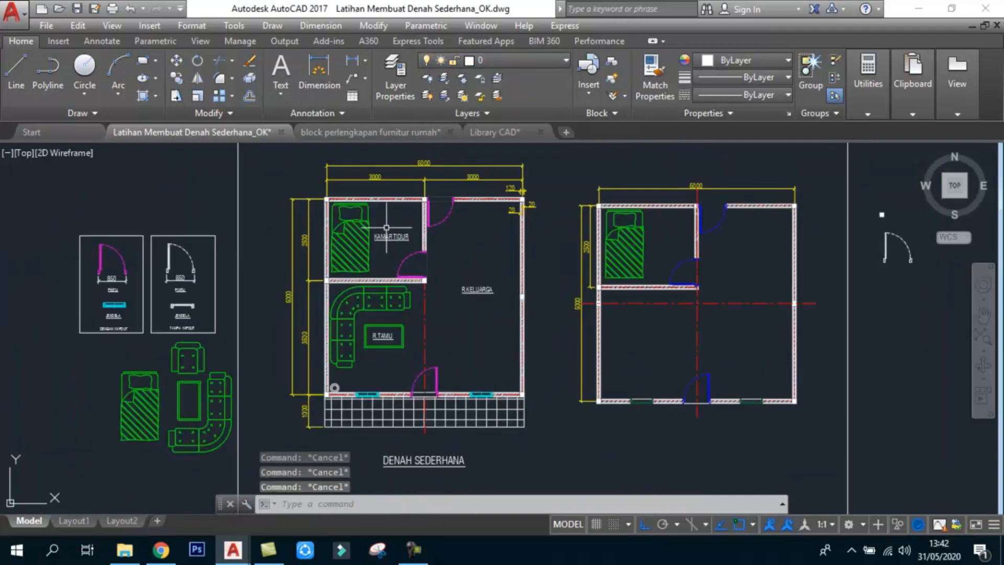
click(544, 62)
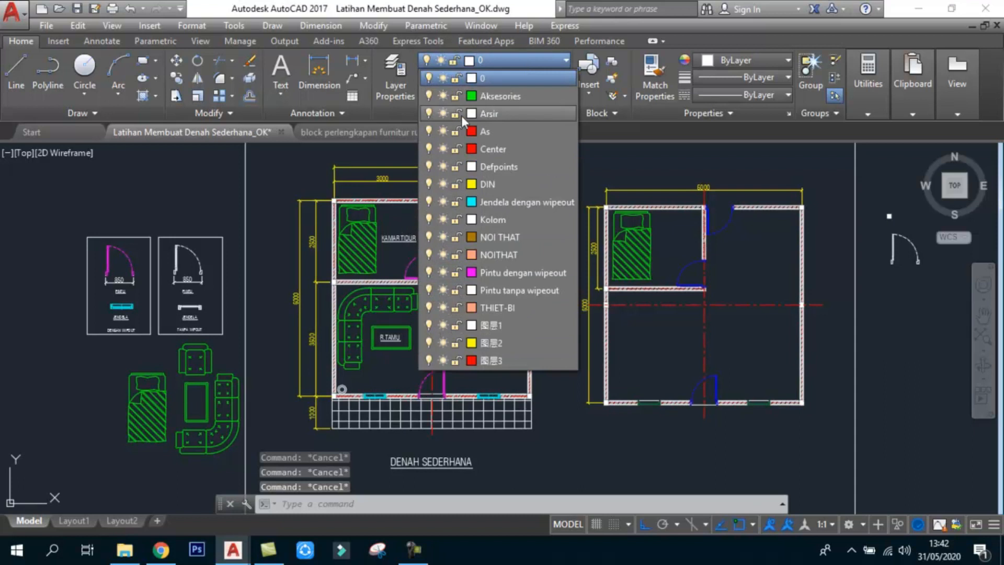
click(429, 96)
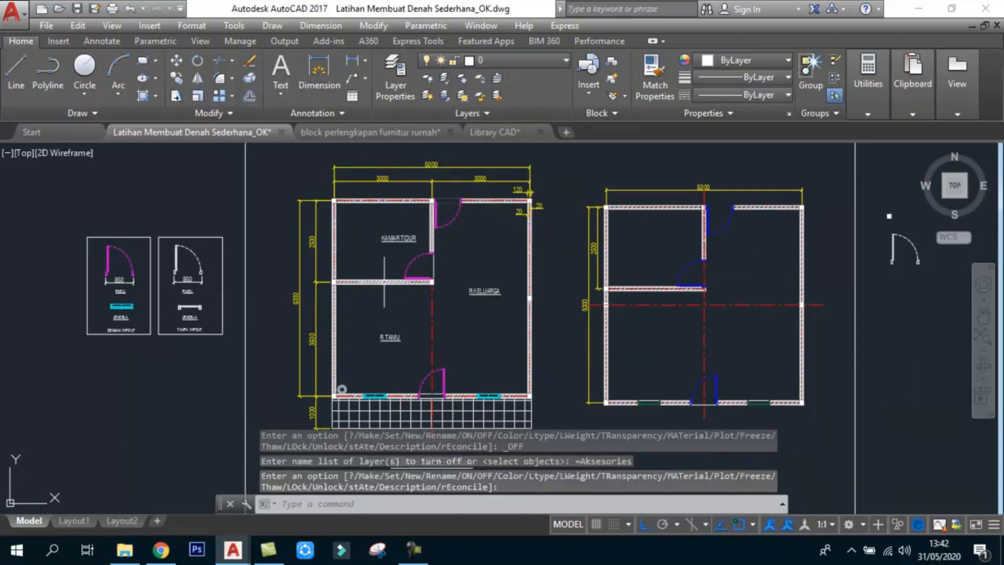
click(526, 61)
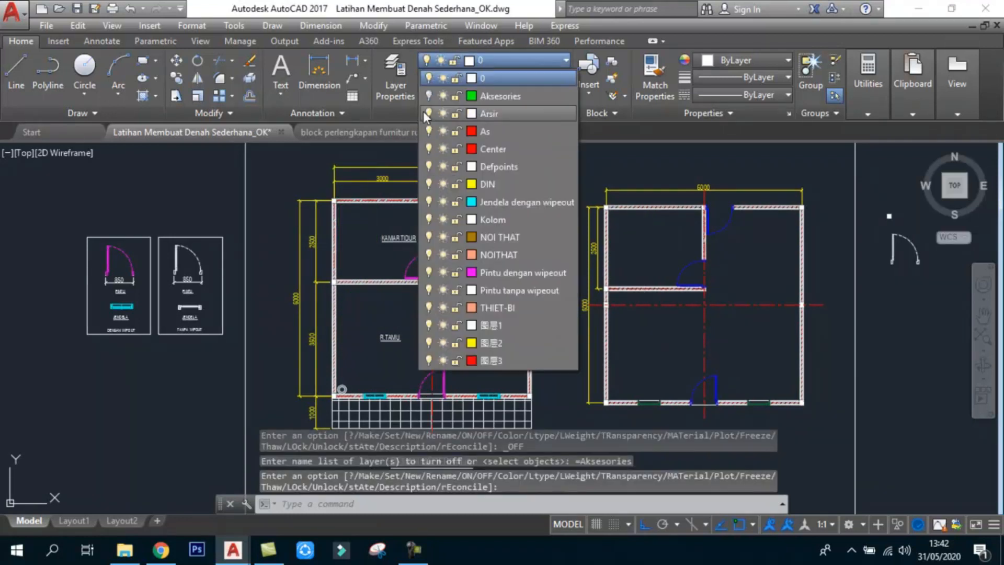
click(733, 239)
key(Escape)
key(Escape)
key(Escape)
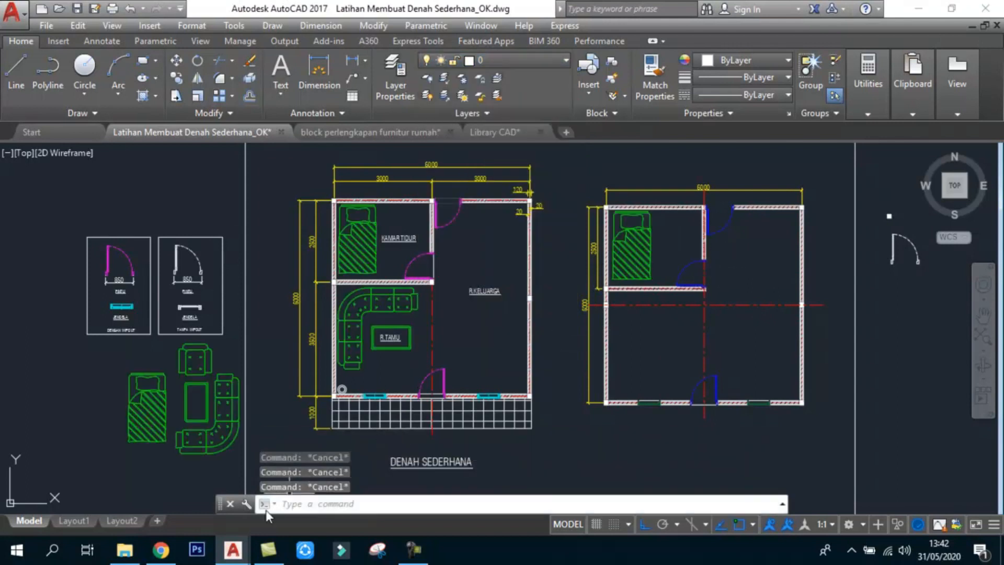
- Switch to Chrome, look through the YouTube channel's videos for the layer tutorials, and return to the AutoCAD floor plan
click(162, 549)
scroll(655, 351, down, 2)
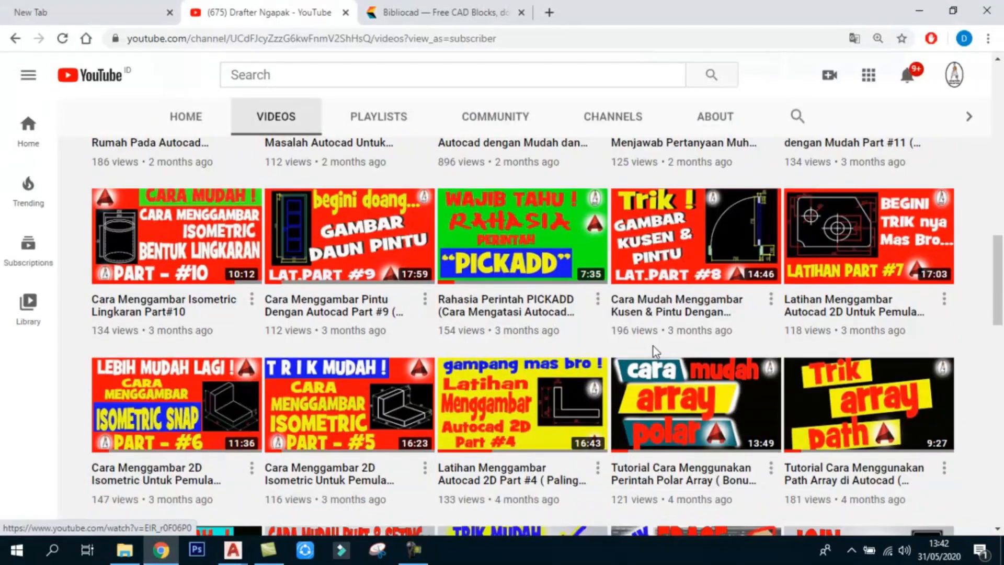
scroll(655, 351, up, 4)
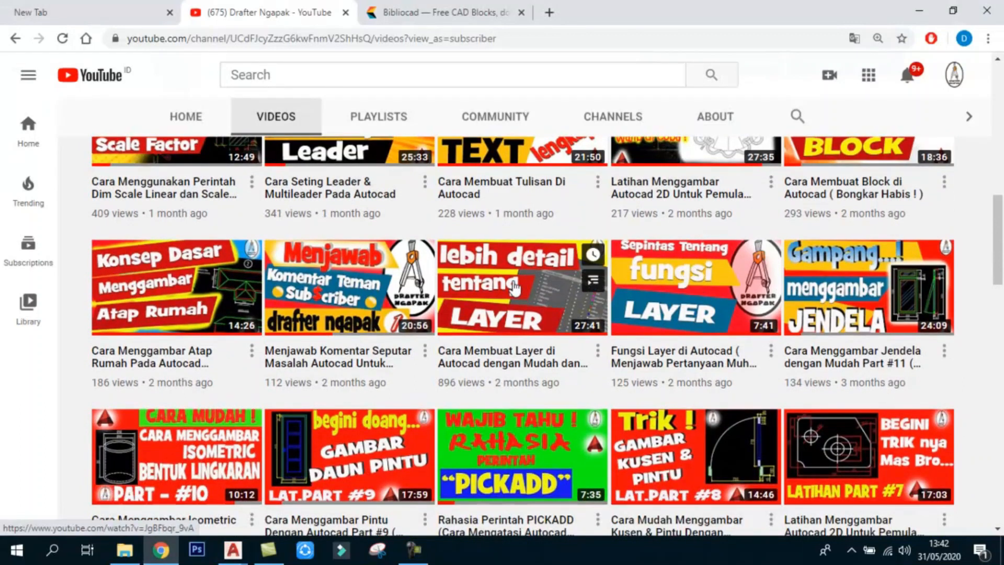
click(925, 8)
middle_drag(509, 279, 514, 265)
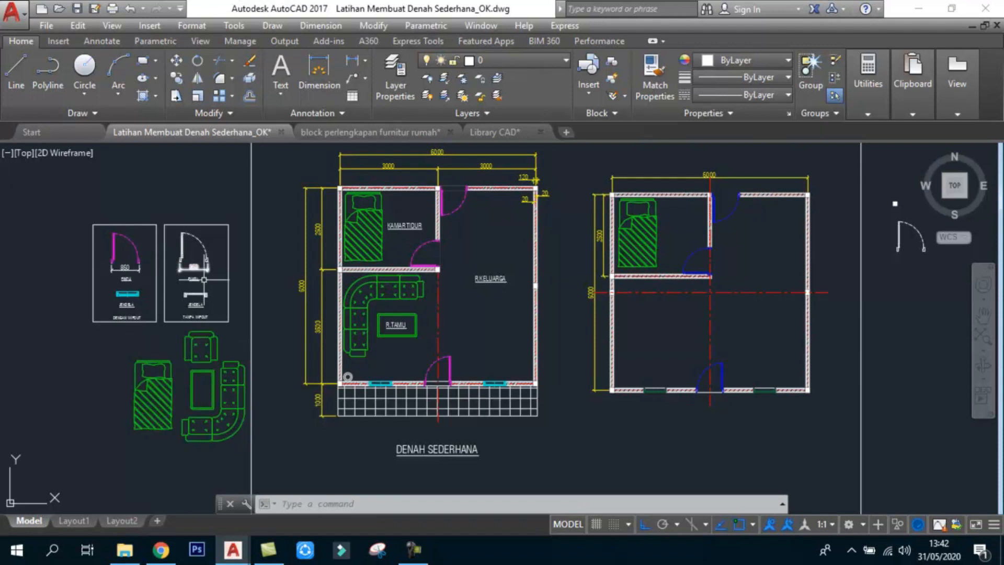
- Examine the furniture blocks in the block perlengkapan furnitur rumah drawing
click(344, 130)
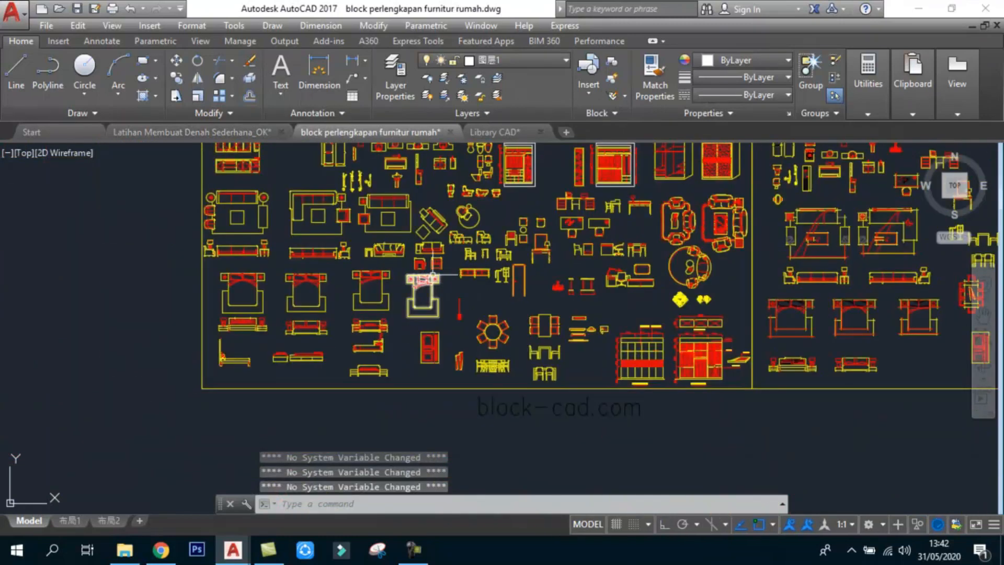
scroll(484, 286, down, 5)
scroll(442, 300, up, 5)
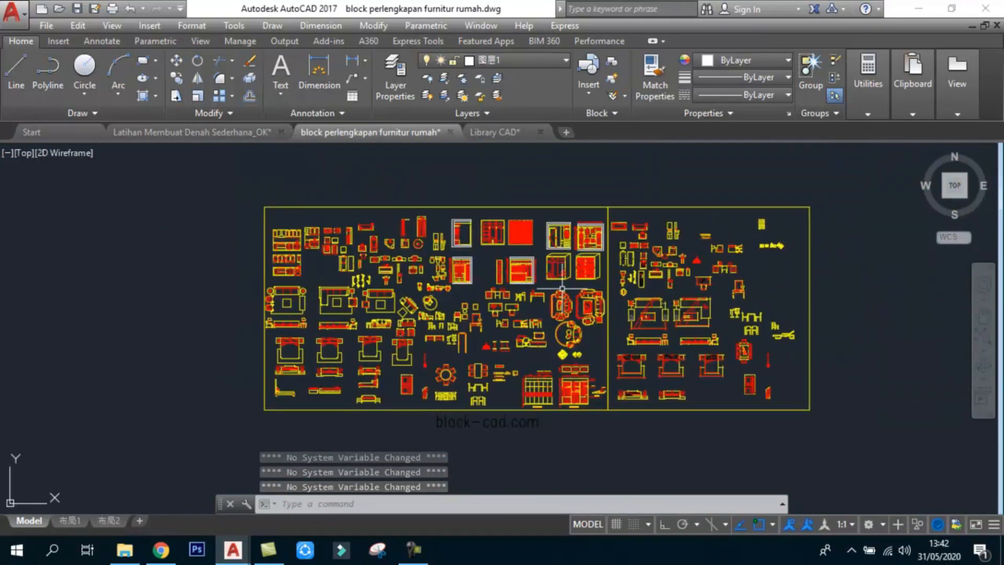
middle_drag(522, 283, 438, 298)
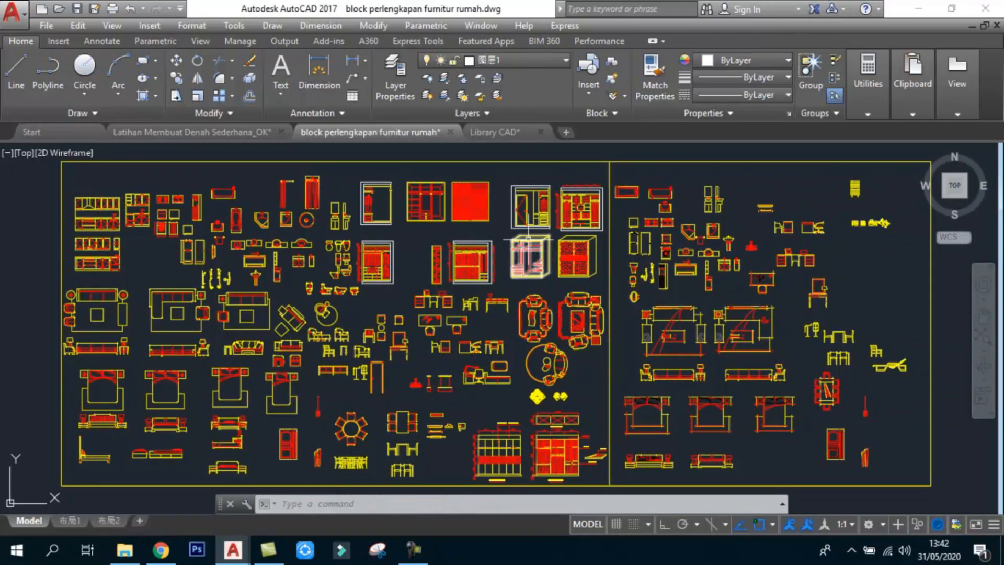
- Switch to the Library CAD drawing and examine its table, sofa, bed and chest furniture blocks
click(507, 130)
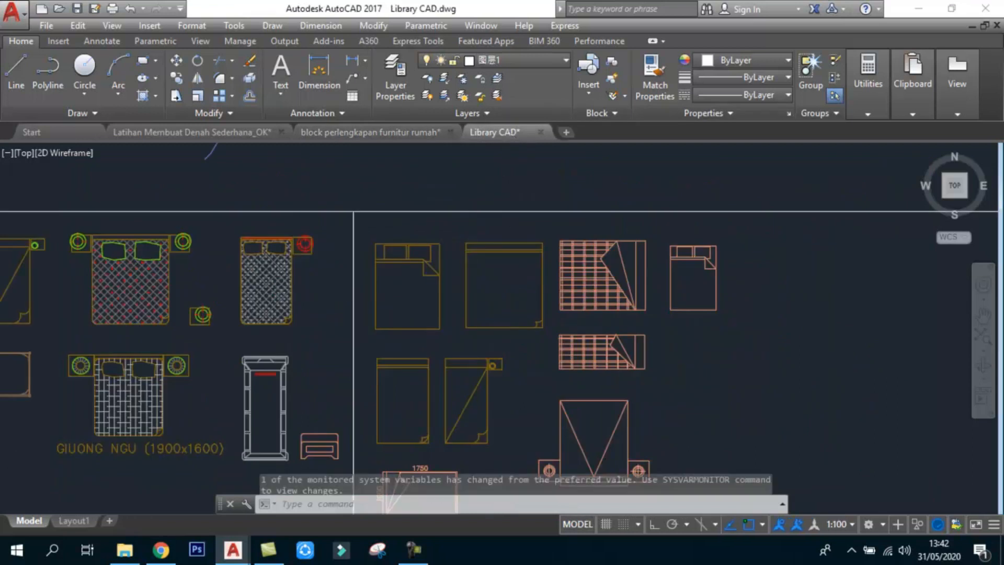
scroll(474, 251, down, 10)
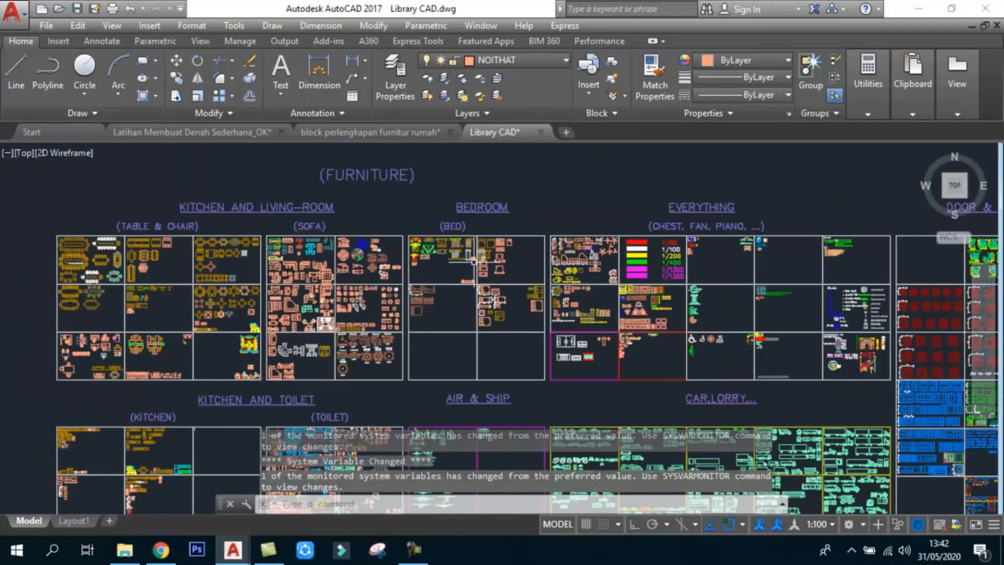
mouse_move(494, 328)
middle_down()
mouse_move(493, 268)
mouse_move(486, 287)
middle_up()
scroll(335, 217, up, 8)
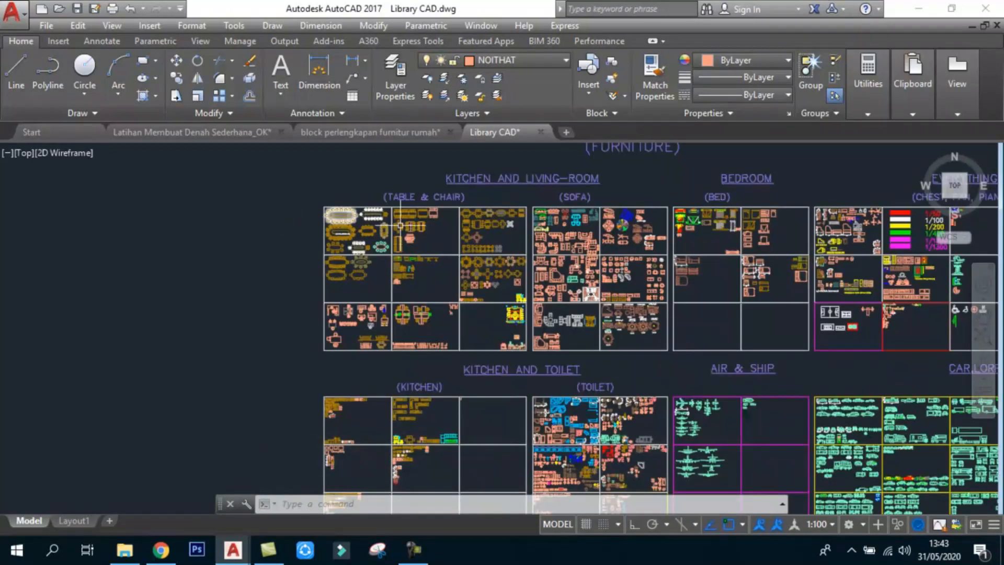
mouse_move(949, 304)
middle_down()
mouse_move(488, 306)
mouse_move(302, 337)
middle_up()
mouse_move(754, 322)
middle_down()
mouse_move(548, 318)
mouse_move(342, 296)
middle_up()
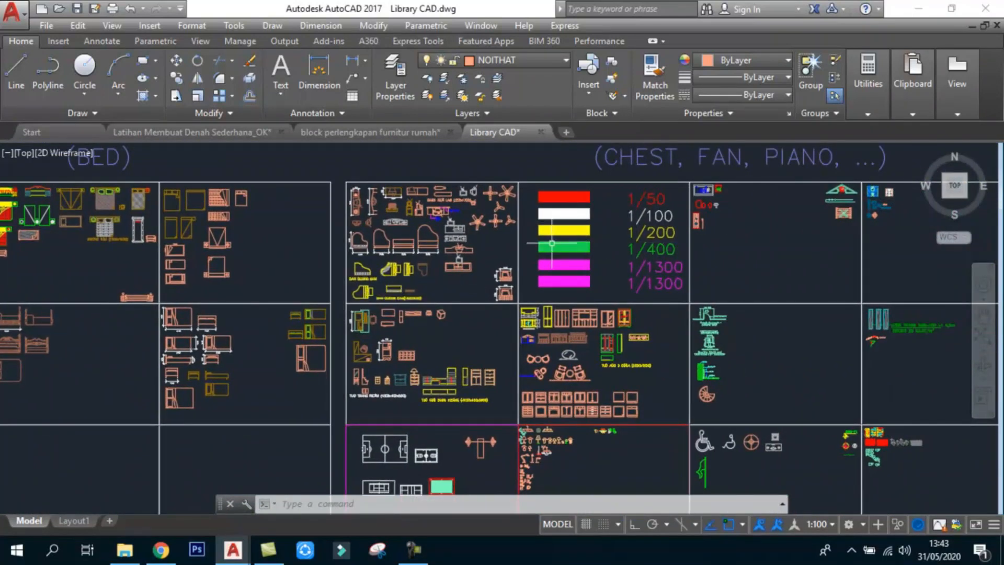
scroll(379, 368, up, 4)
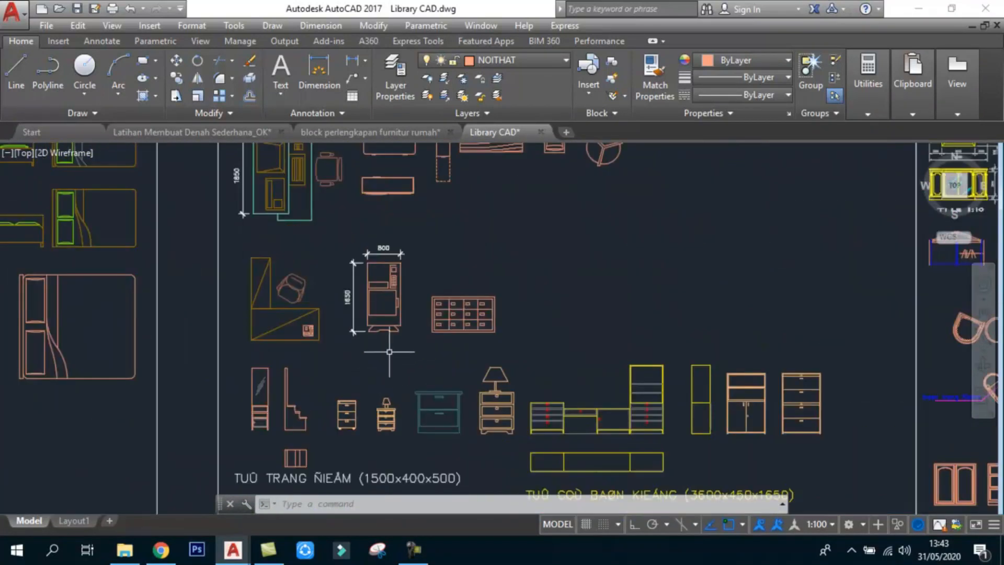
- Examine the vehicle, door and window, aircraft and toilet block sections of the Library CAD drawing
scroll(397, 347, down, 8)
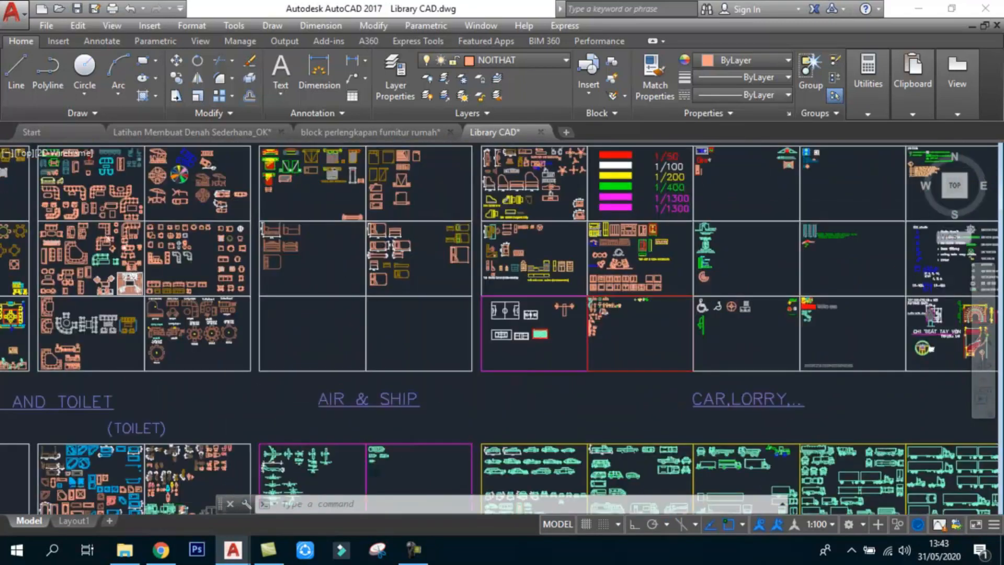
scroll(618, 287, down, 3)
scroll(769, 284, up, 6)
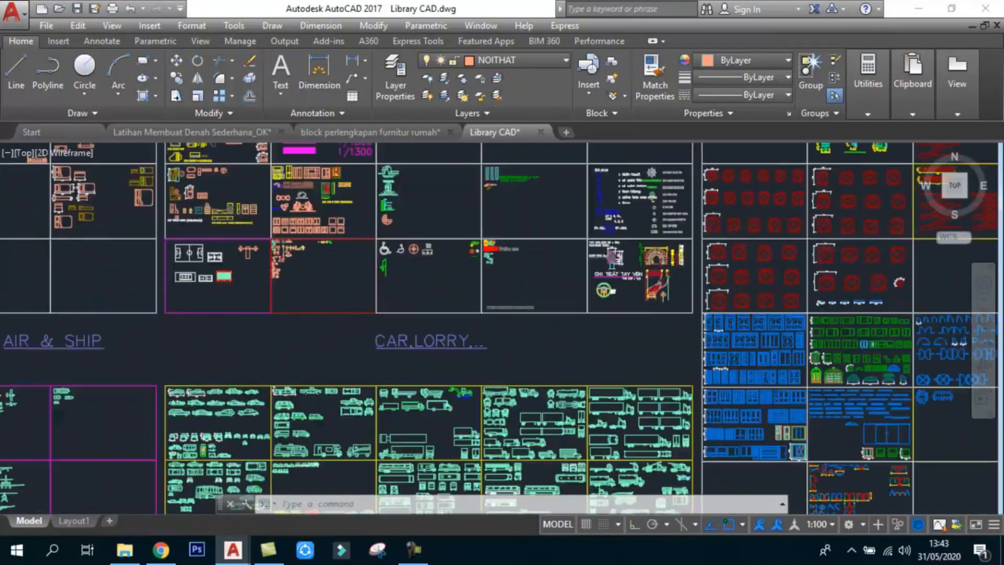
scroll(773, 280, down, 4)
scroll(723, 375, up, 8)
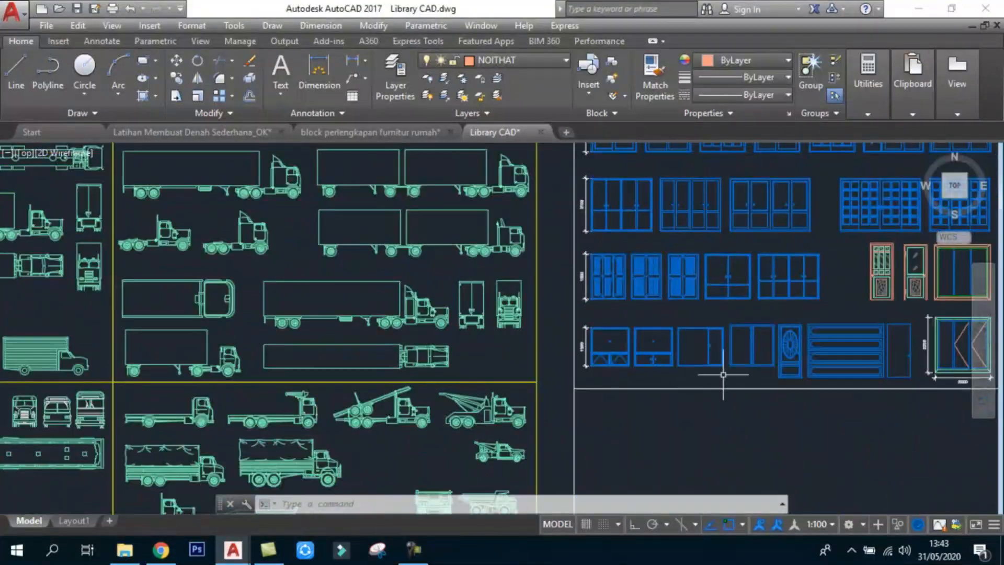
scroll(644, 282, down, 10)
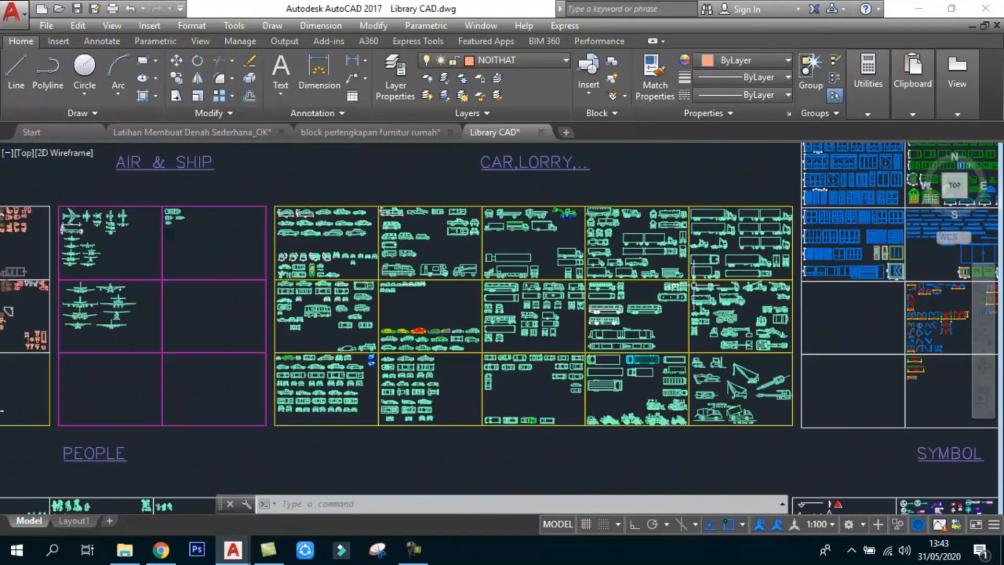
middle_drag(287, 341, 642, 327)
scroll(470, 292, up, 6)
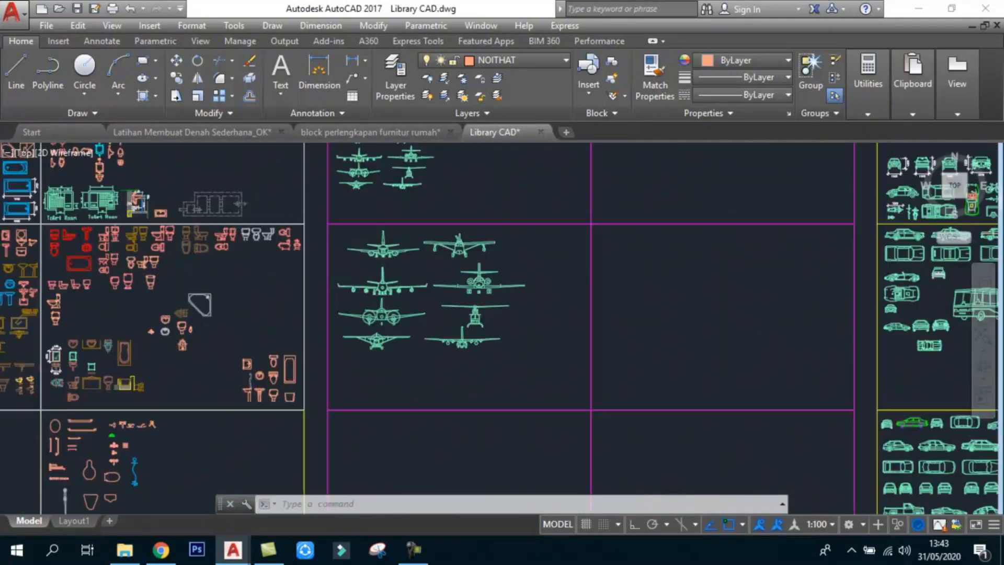
scroll(522, 311, down, 5)
scroll(110, 321, up, 7)
mouse_move(152, 320)
middle_down()
mouse_move(253, 321)
mouse_move(465, 283)
middle_up()
scroll(534, 245, down, 5)
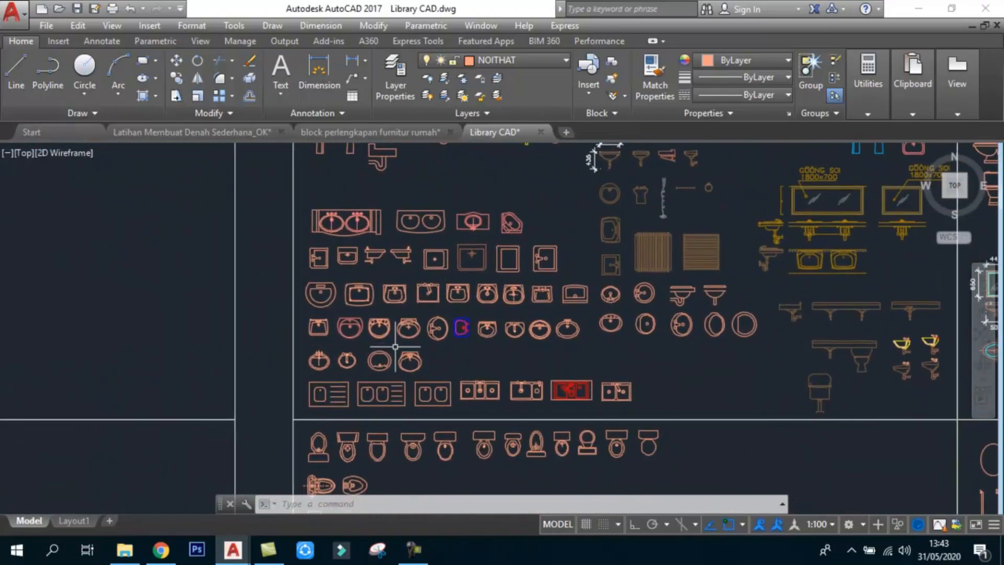
- Examine the tree and plant blocks in the TREE section of the Library CAD drawing
scroll(518, 261, down, 3)
scroll(508, 277, down, 3)
scroll(364, 371, up, 3)
scroll(442, 341, up, 4)
mouse_move(442, 341)
middle_down()
mouse_move(469, 298)
mouse_move(336, 287)
middle_up()
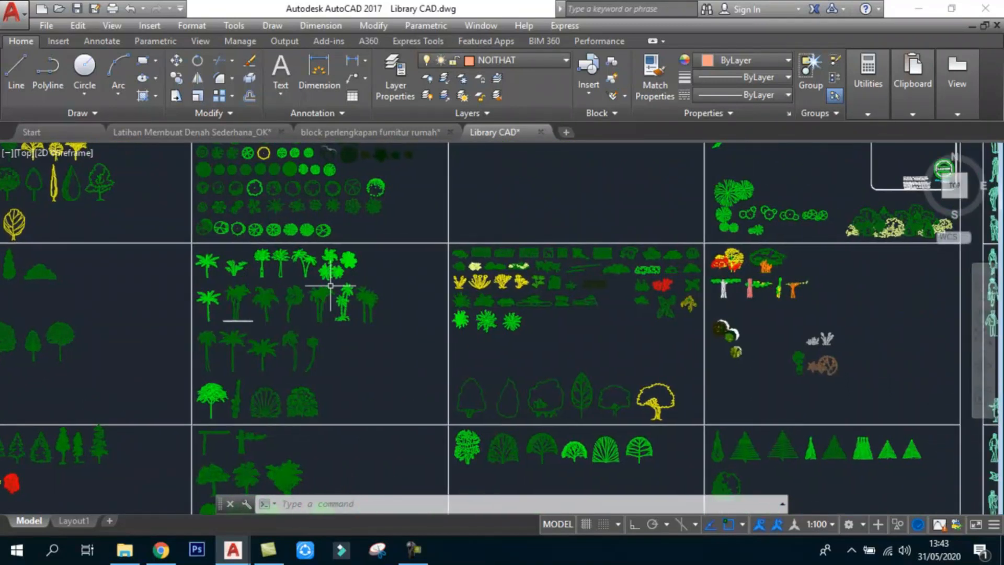
scroll(337, 287, down, 4)
scroll(614, 335, up, 5)
scroll(539, 353, down, 5)
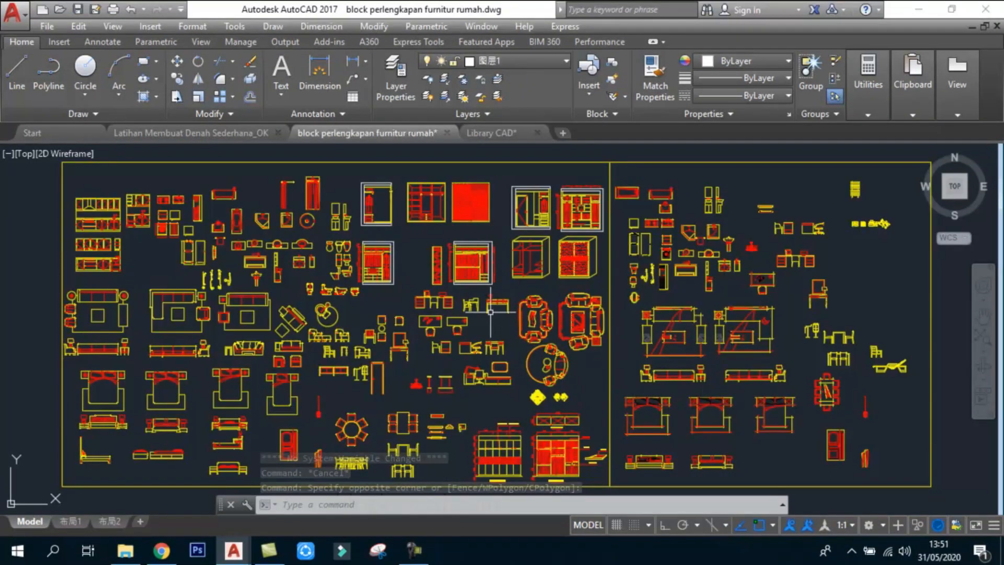
- Switch to Chrome, filter Bibliocad's "autocad block" results to Free, and browse the available block files
click(507, 131)
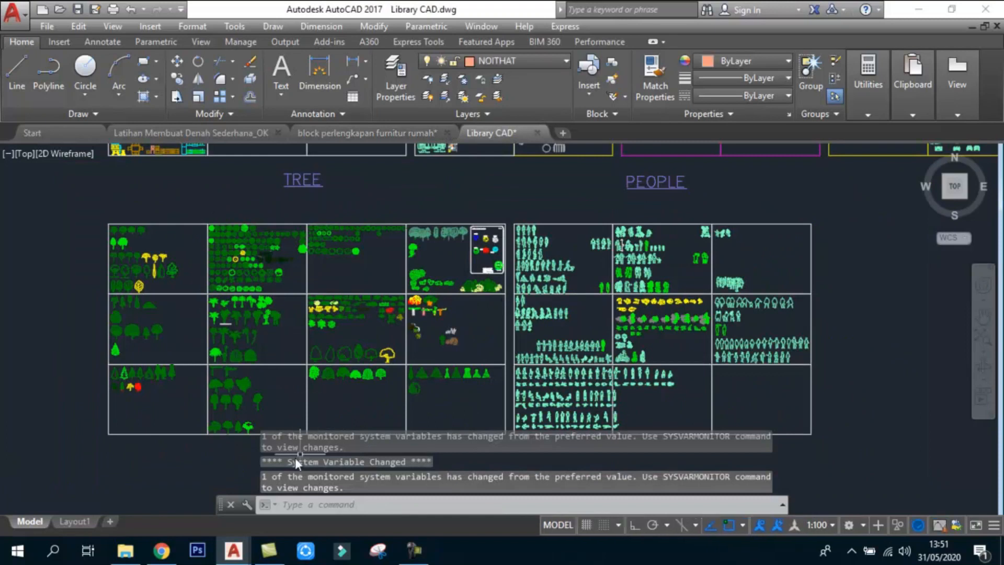
click(162, 550)
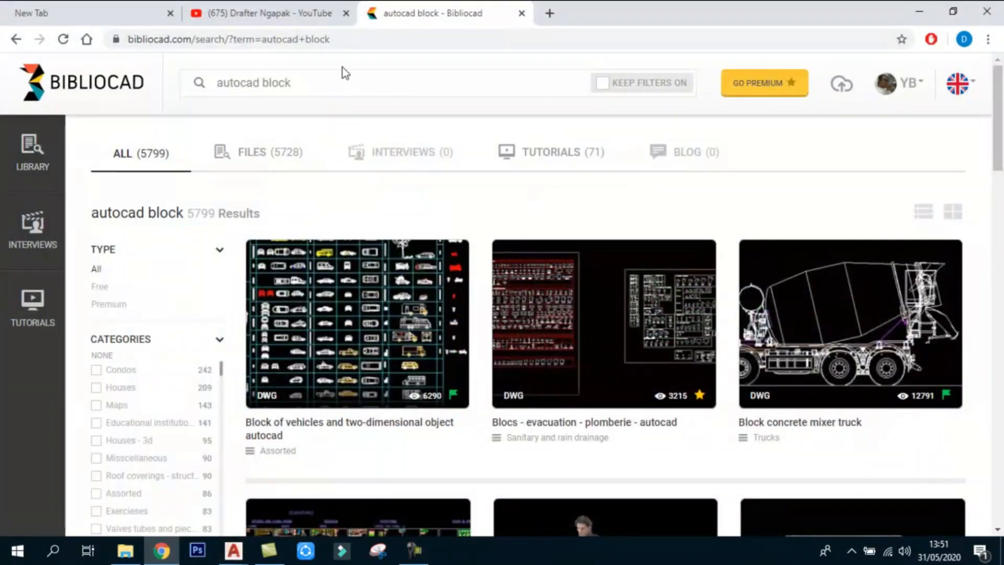
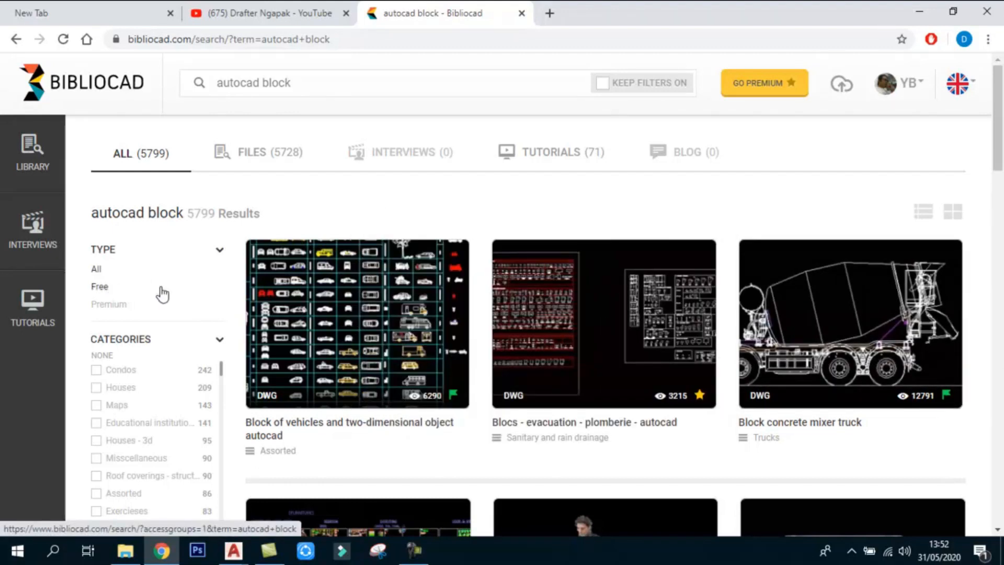
click(104, 289)
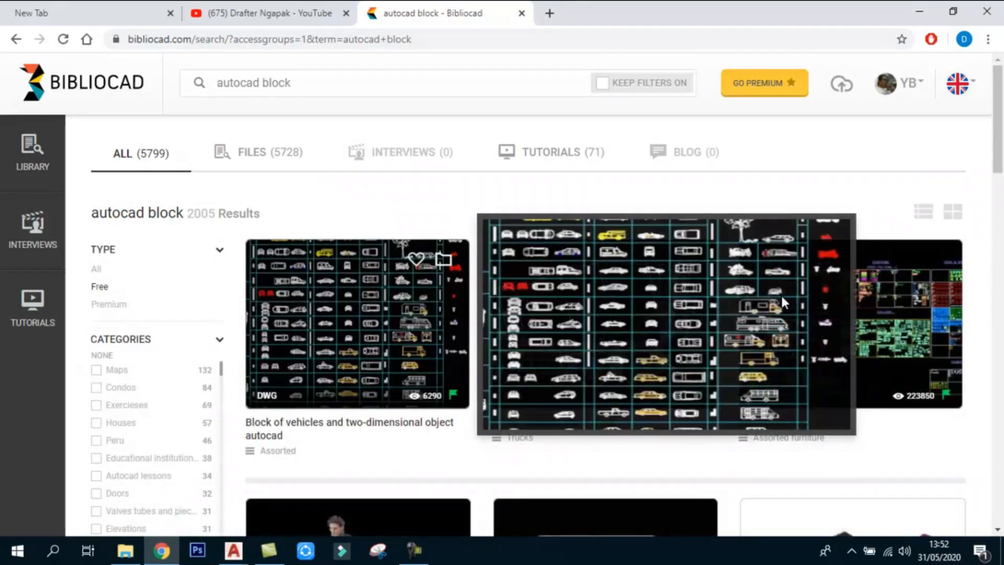
scroll(1000, 159, down, 1)
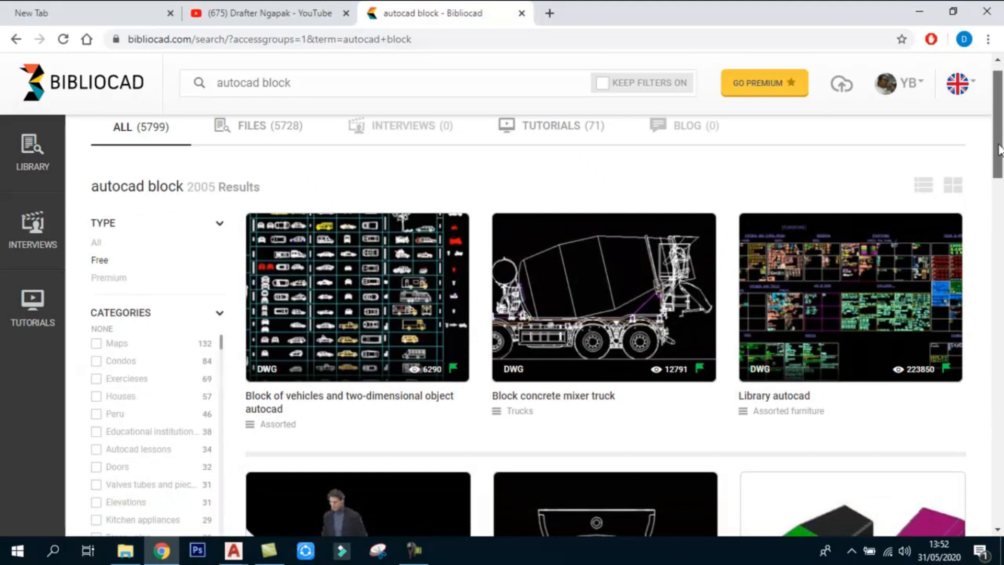
scroll(1000, 159, down, 1)
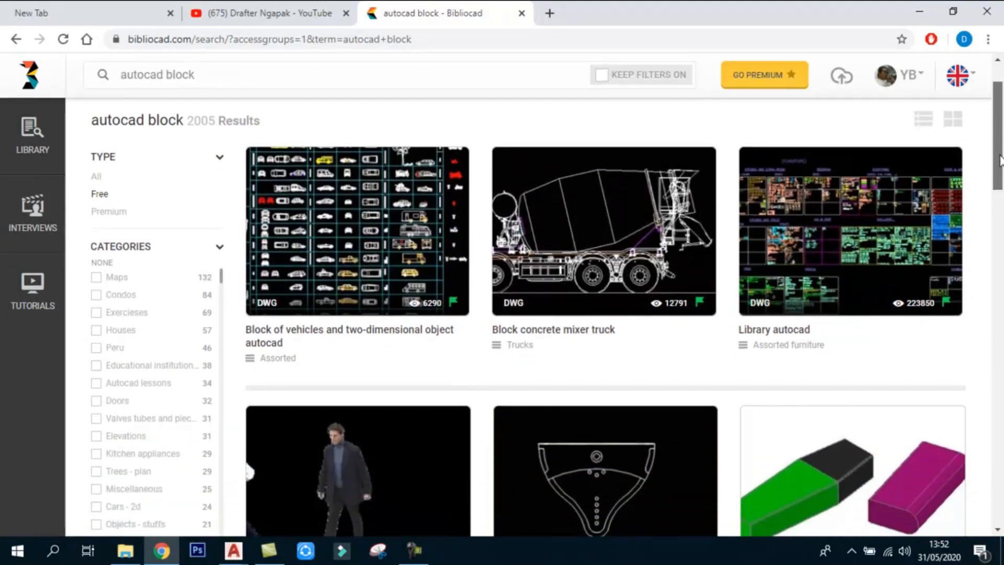
scroll(999, 159, up, 1)
mouse_move(881, 262)
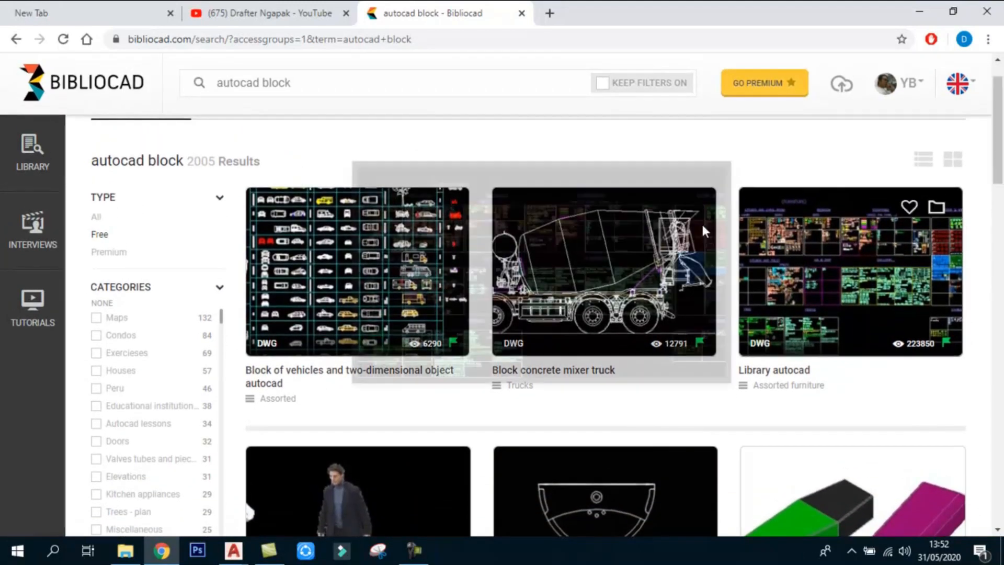
scroll(863, 282, down, 5)
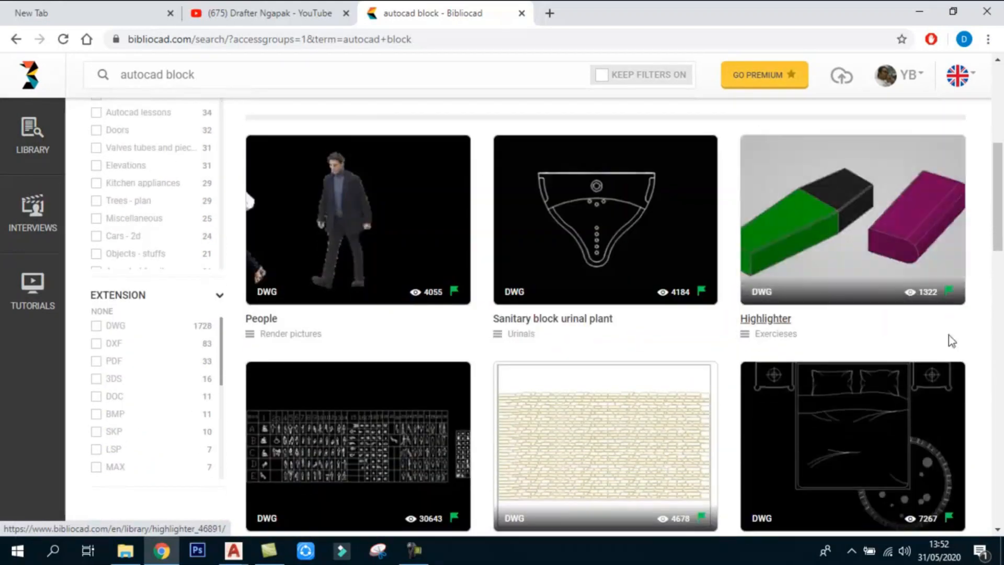
- Browse the free "autocad block" results on Bibliocad, including the vehicle, shower, door and window, and tree blocks
scroll(920, 366, down, 2)
scroll(868, 360, down, 2)
mouse_move(922, 377)
scroll(909, 345, down, 3)
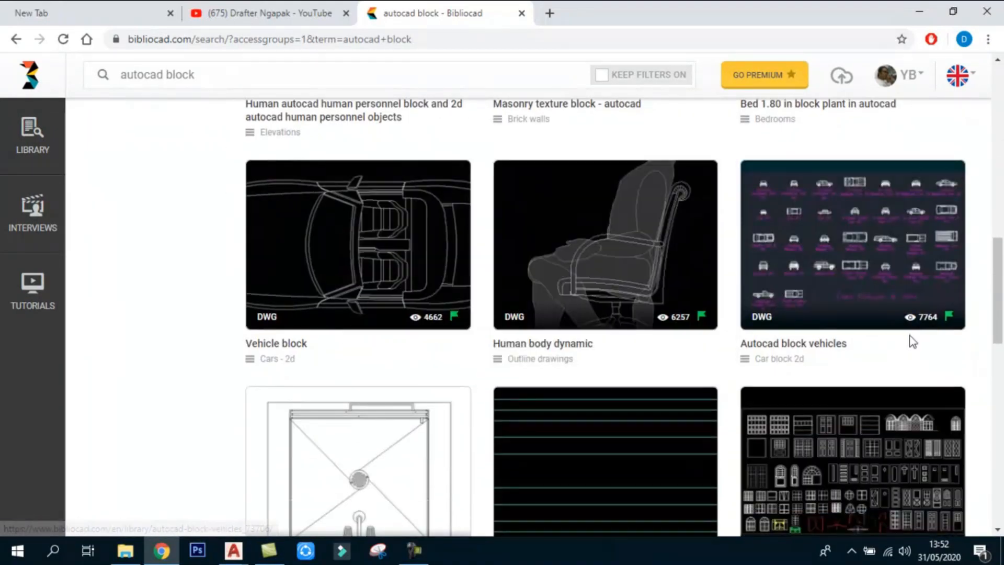
scroll(910, 346, down, 4)
scroll(892, 316, down, 4)
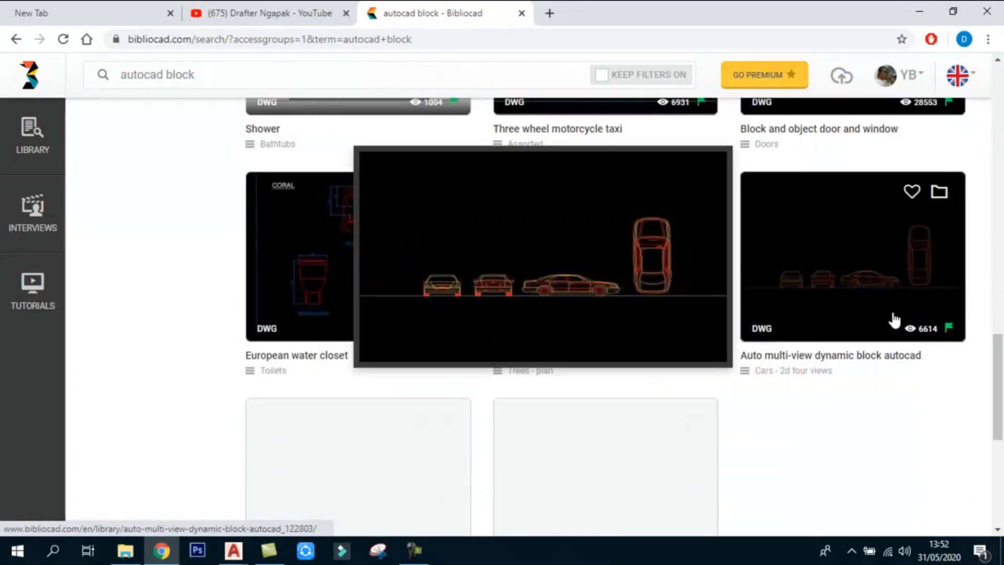
scroll(522, 307, up, 15)
scroll(933, 347, up, 5)
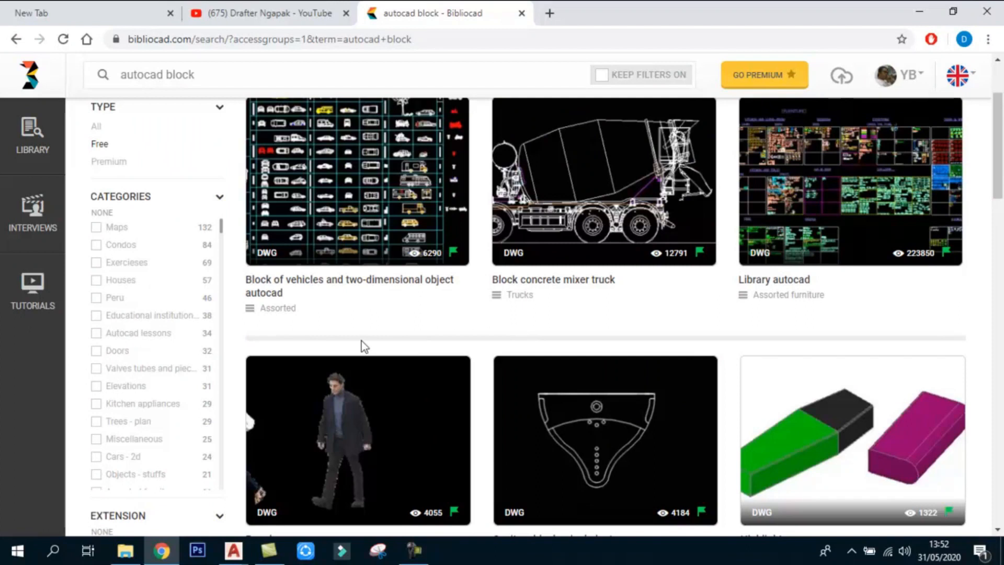
scroll(242, 298, up, 3)
- Examine the category and file extension filters available for the free Bibliocad block results
scroll(177, 303, down, 5)
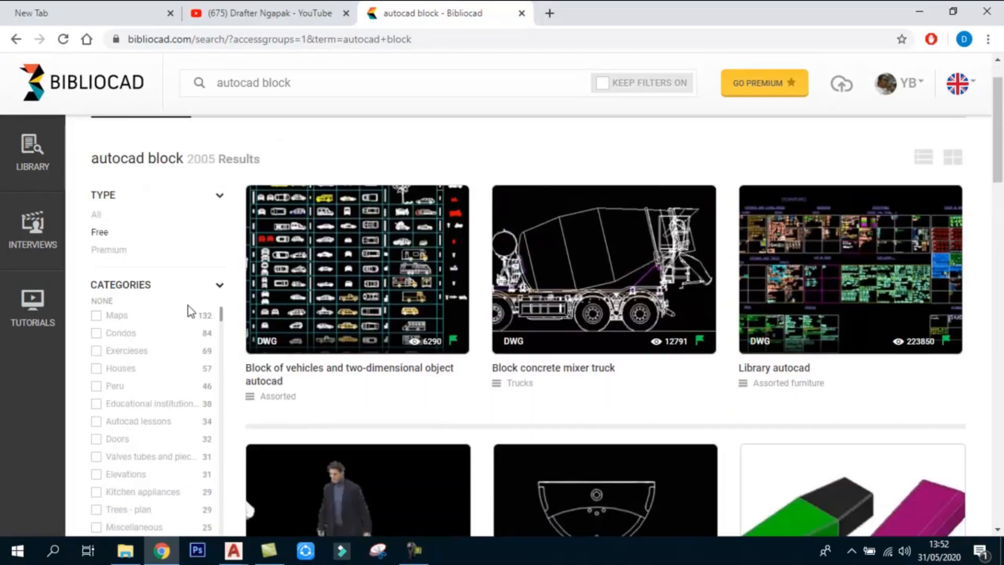
scroll(168, 351, down, 7)
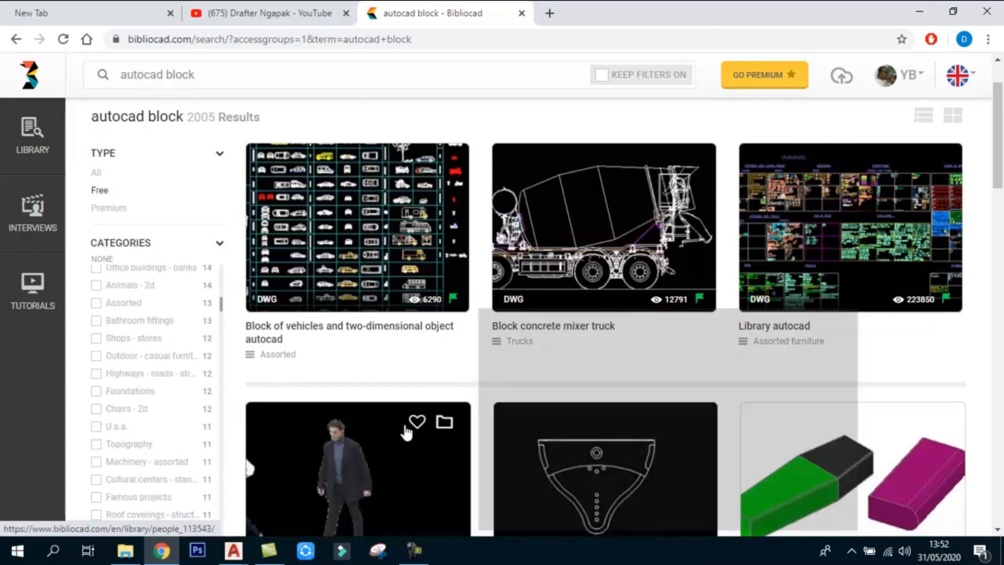
scroll(405, 431, down, 5)
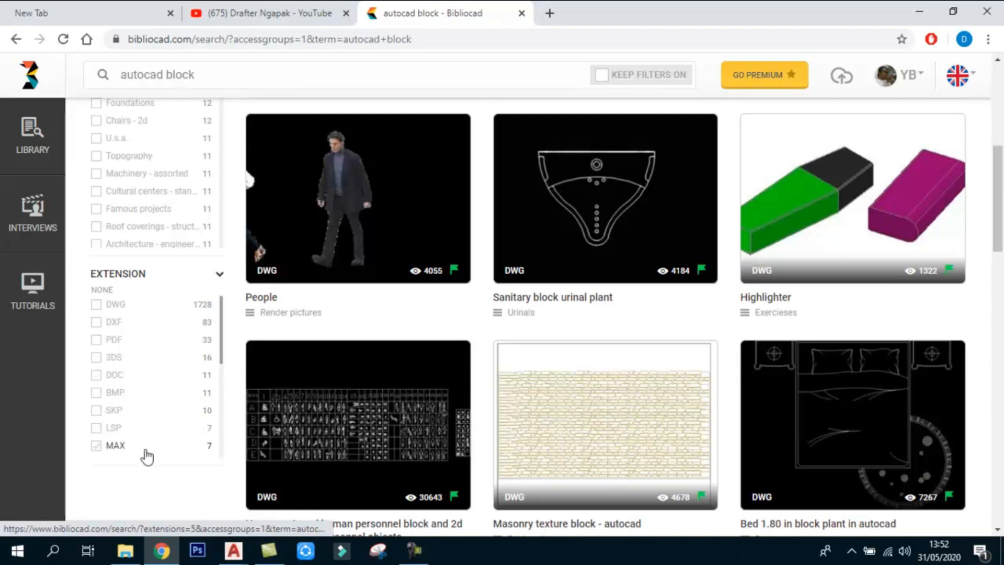
drag(204, 457, 223, 300)
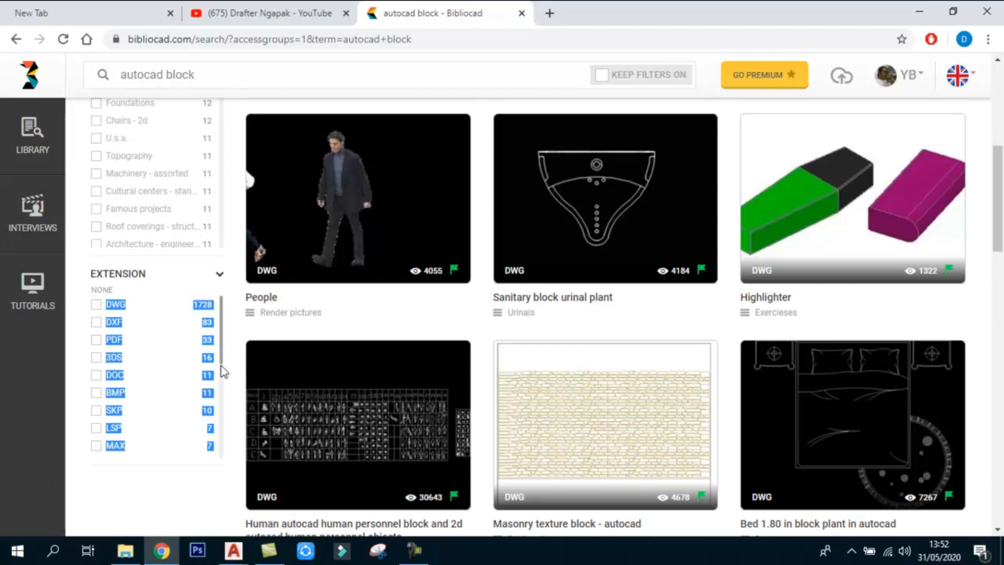
scroll(224, 368, down, 3)
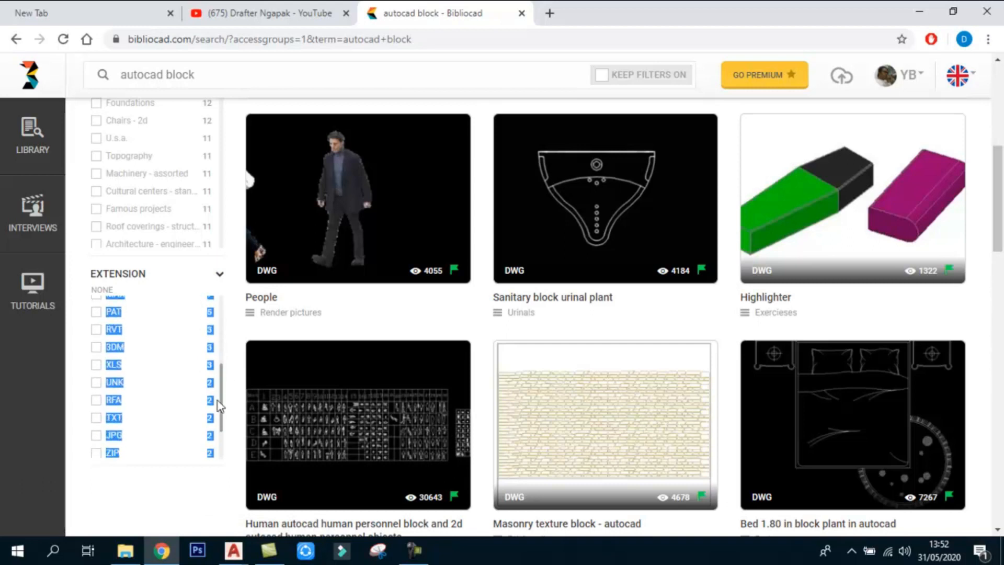
drag(997, 215, 998, 126)
- Preview the Library autocad file and look through the remaining free block results down to the end of the list
mouse_move(748, 296)
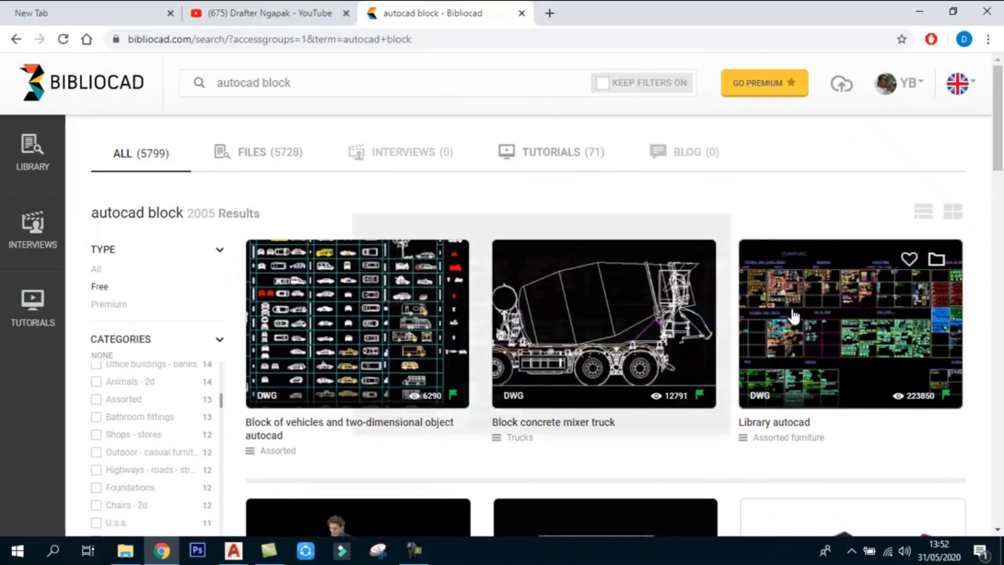
mouse_move(608, 244)
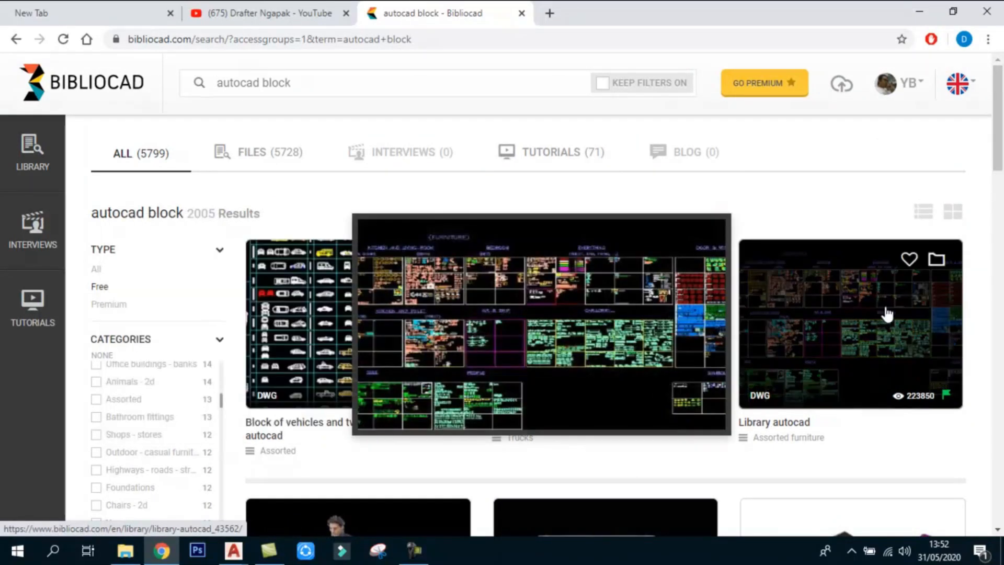
scroll(846, 320, down, 5)
scroll(975, 295, up, 6)
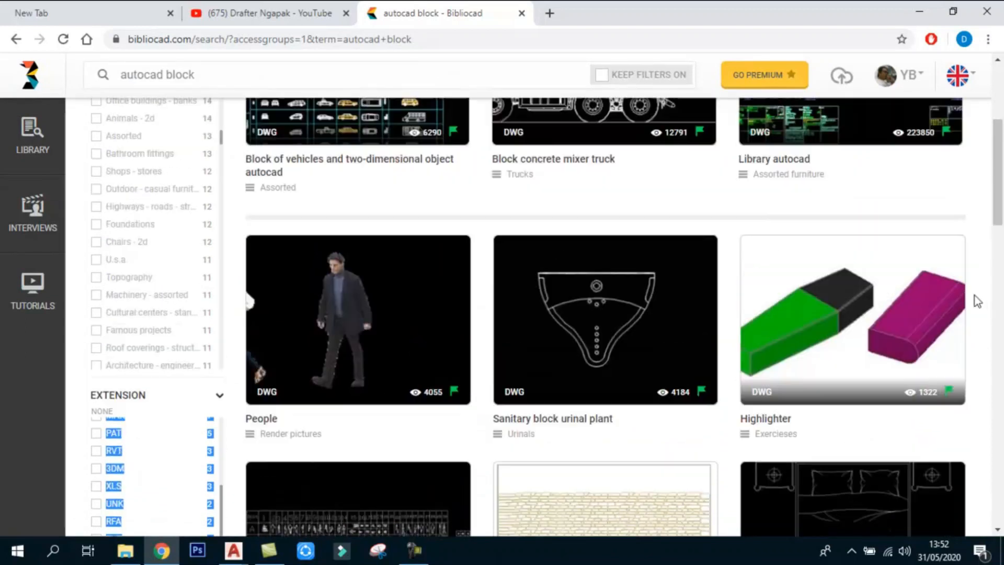
scroll(883, 312, down, 5)
scroll(885, 318, down, 7)
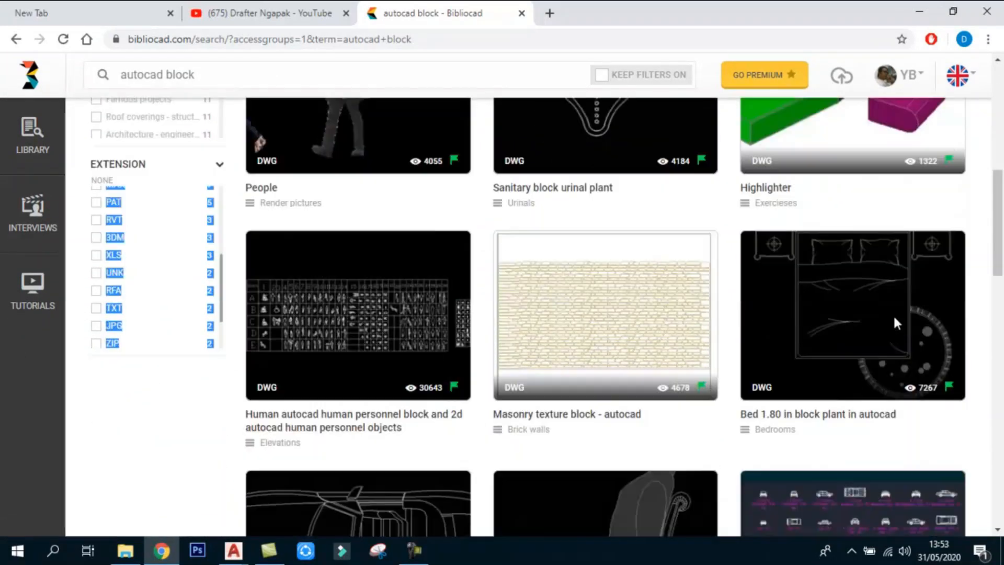
scroll(889, 376, down, 8)
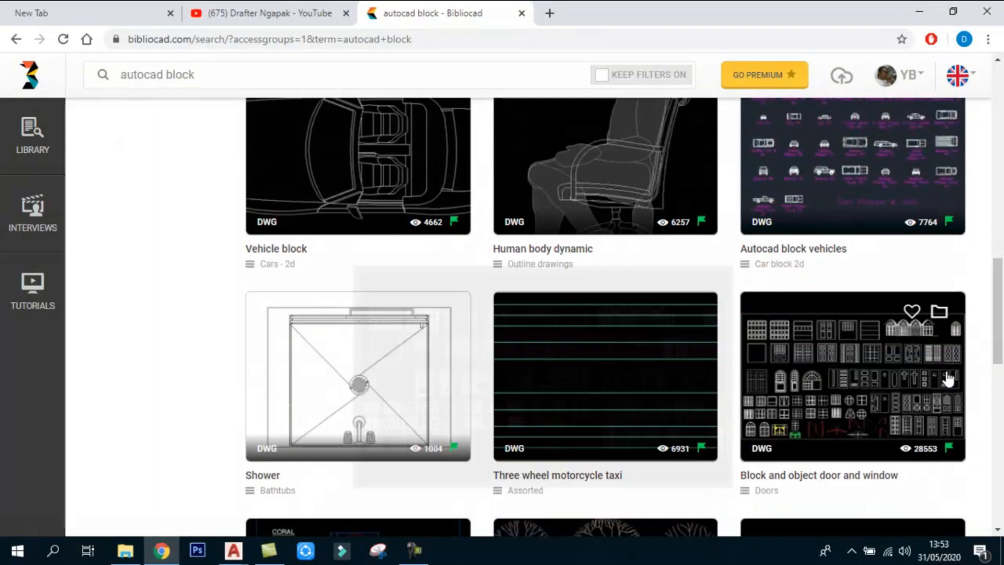
scroll(941, 376, up, 3)
scroll(941, 374, down, 4)
scroll(889, 360, down, 4)
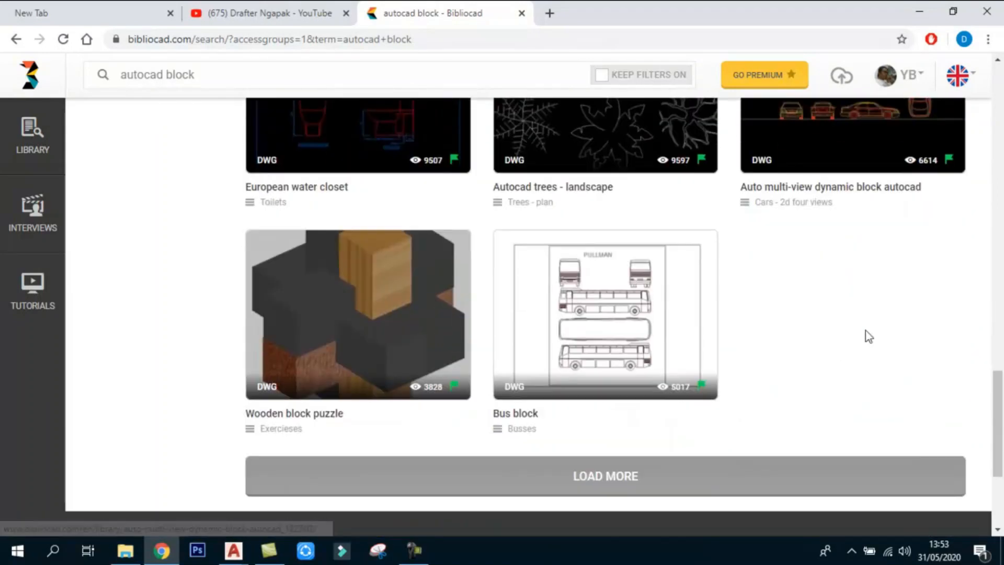
scroll(843, 343, down, 4)
scroll(774, 343, up, 1)
scroll(710, 344, up, 5)
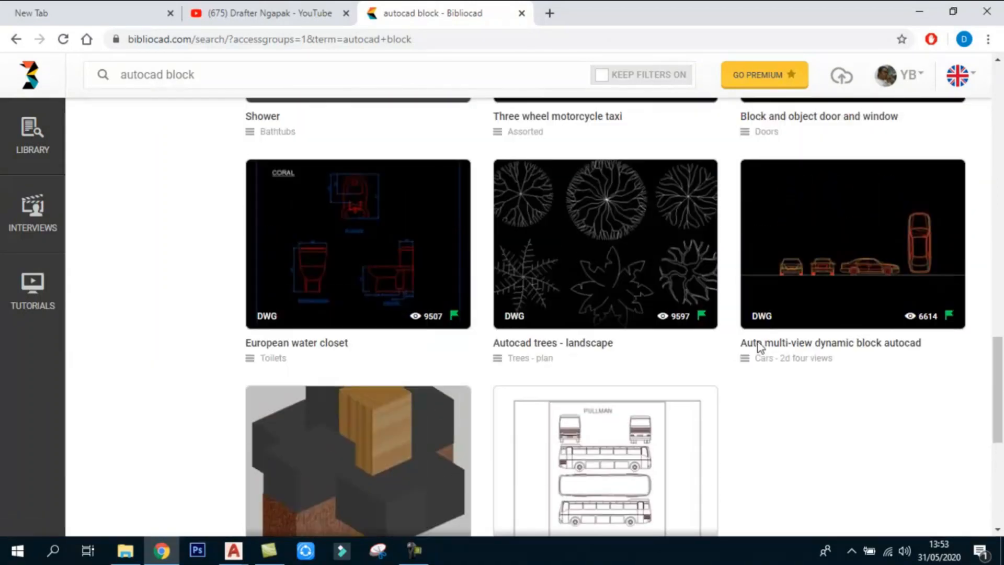
mouse_move(956, 329)
scroll(935, 355, up, 15)
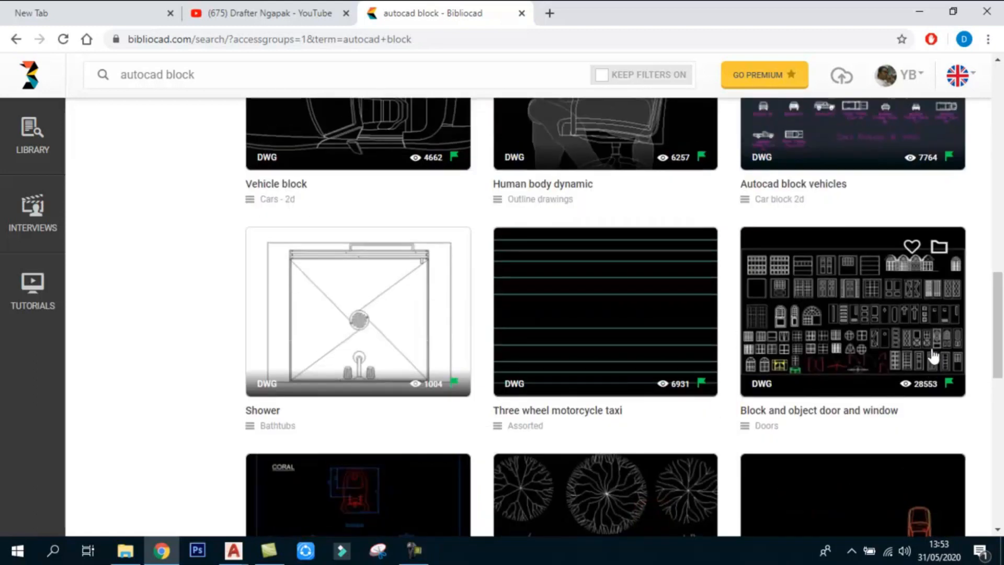
scroll(921, 343, up, 7)
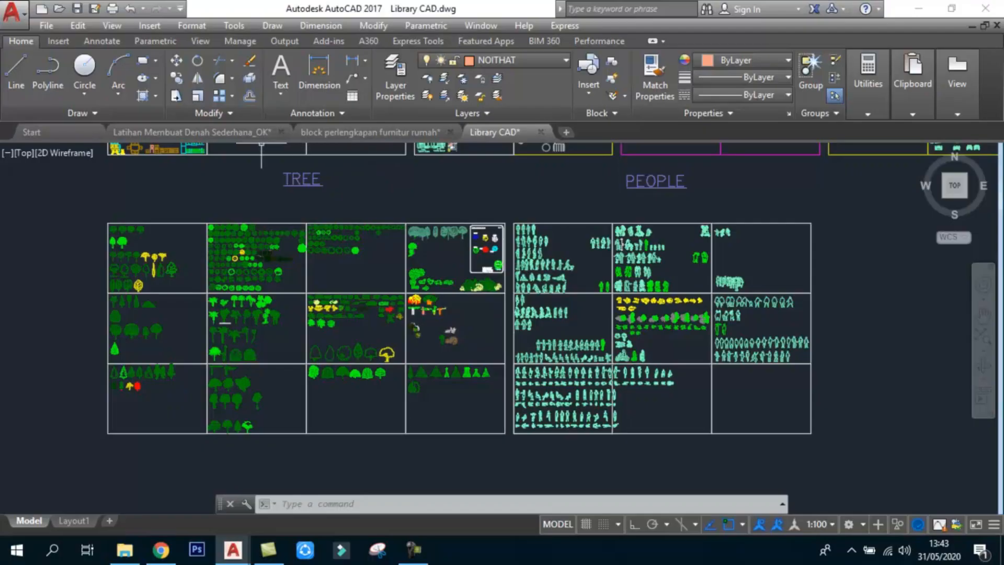
- Switch to the Latihan Membuat Denah Sederhana_OK drawing in AutoCAD and copy the corner sofa, table and R.TAMU label into the second plan's living area
click(192, 132)
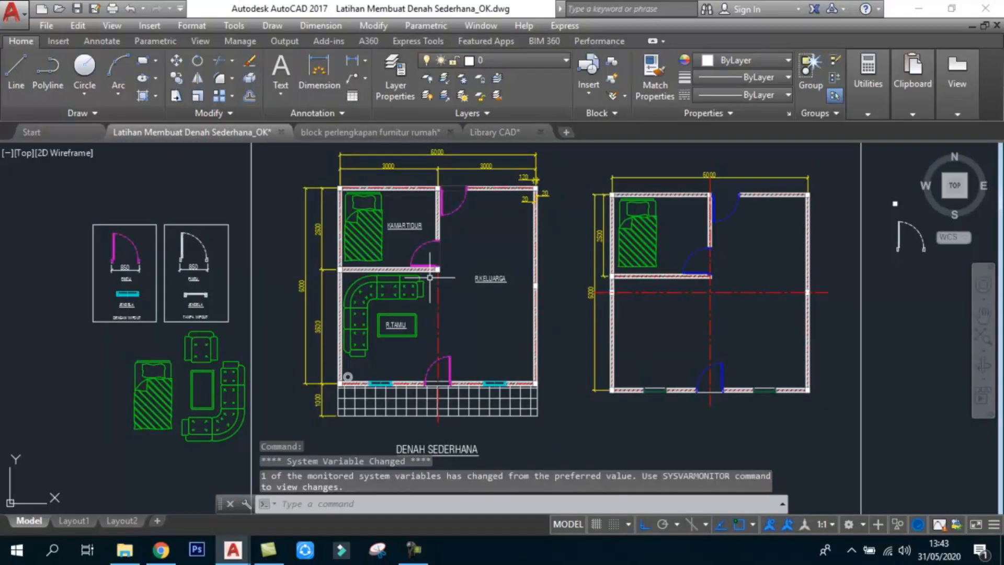
middle_drag(454, 316, 446, 321)
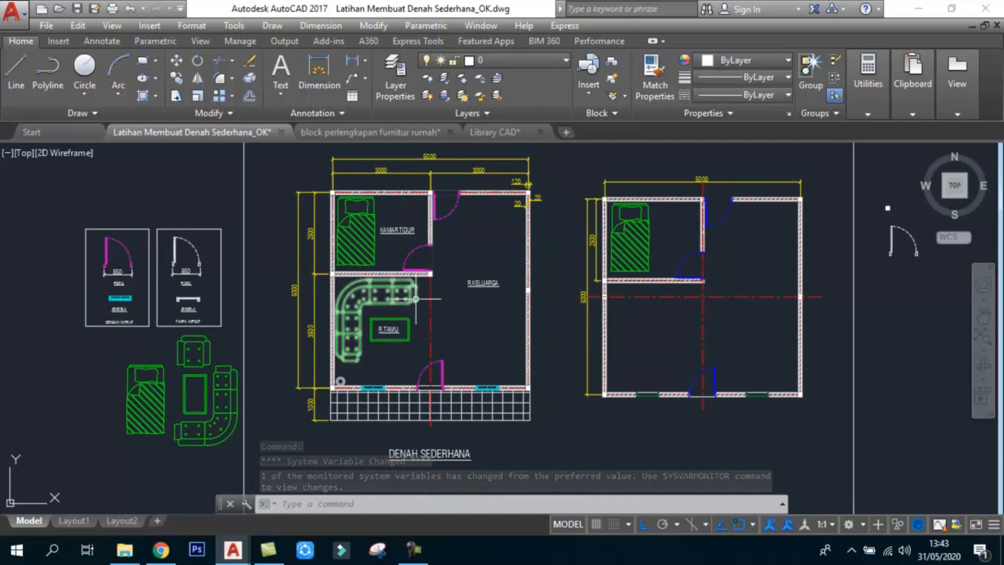
text(c)
click(386, 355)
click(346, 289)
key(space)
scroll(332, 272, up, 4)
scroll(332, 273, up, 2)
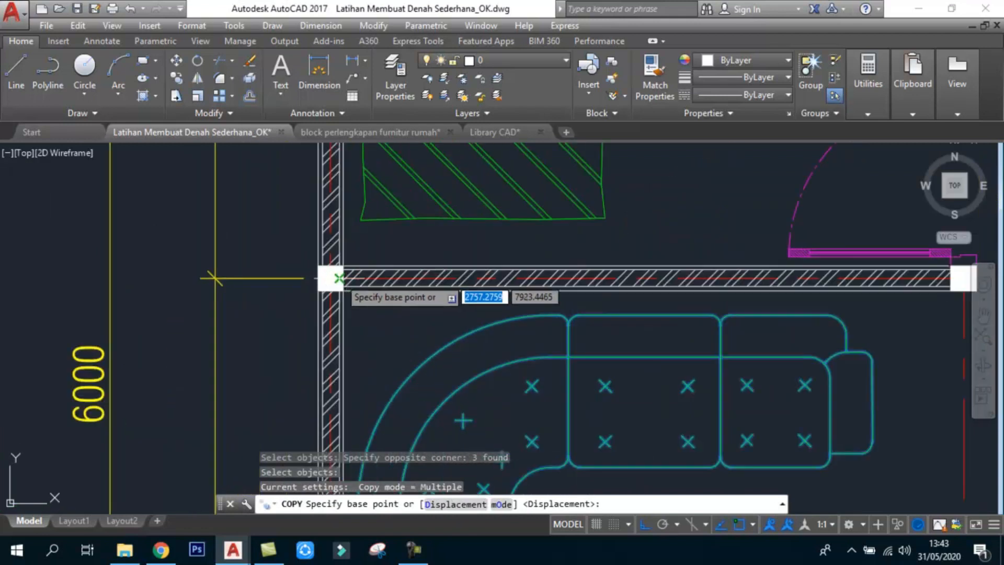
scroll(332, 278, up, 5)
click(334, 280)
scroll(334, 281, down, 6)
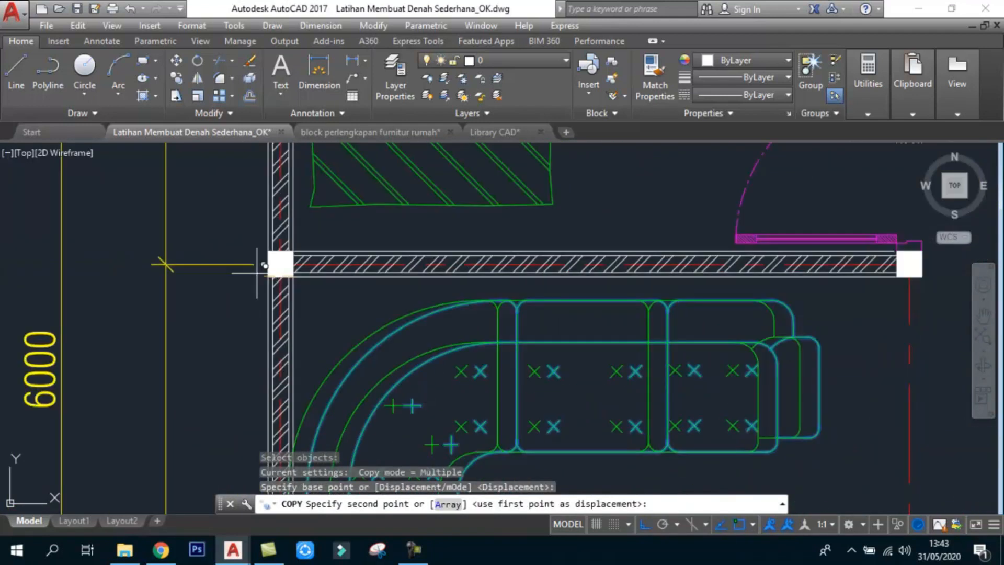
scroll(661, 314, up, 5)
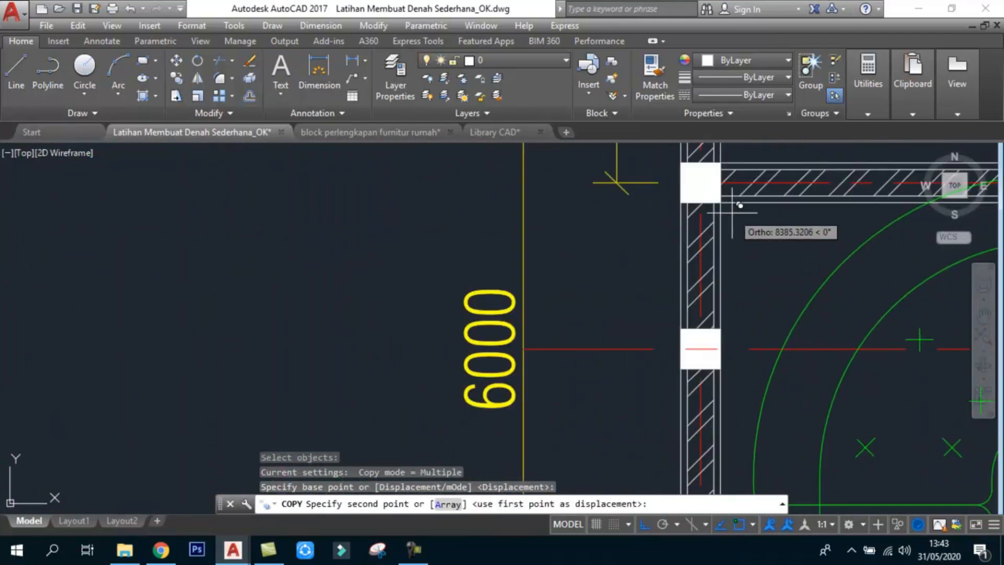
click(732, 200)
scroll(544, 315, down, 5)
scroll(544, 315, down, 4)
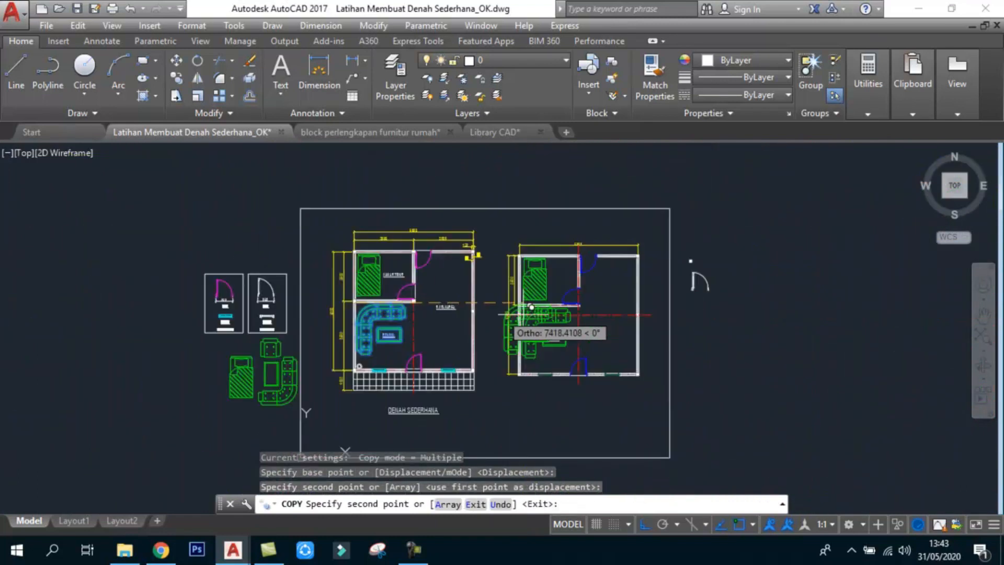
key(Escape)
- Shorten the upper end of the second plan's vertical centreline so it ends just above the top wall
scroll(465, 317, up, 4)
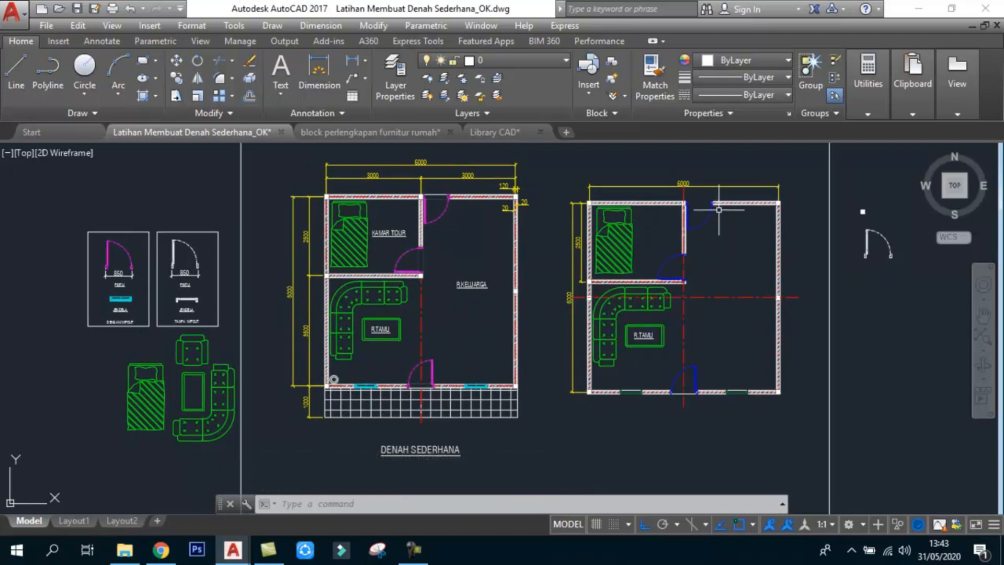
scroll(703, 178, up, 6)
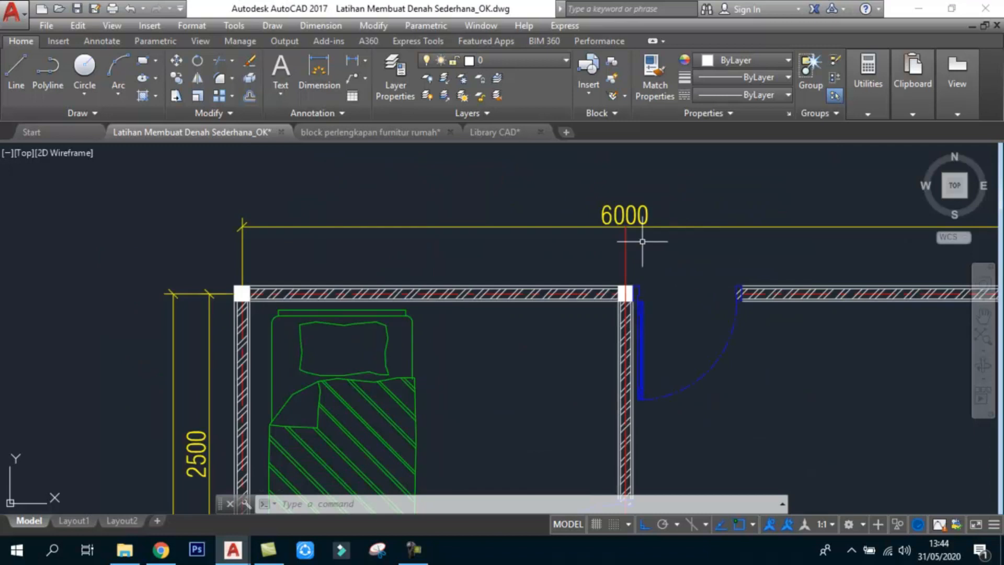
click(625, 227)
click(625, 266)
key(Escape)
- Add a linear dimension from the top-left column to the middle column, placed between the top wall and the overall dimension
click(352, 60)
scroll(262, 282, up, 4)
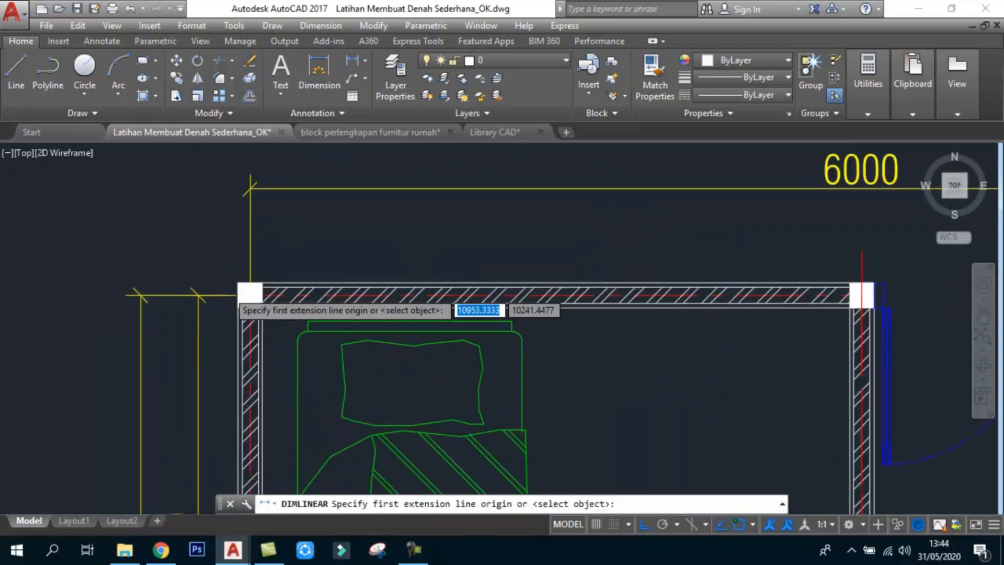
click(261, 280)
scroll(261, 282, down, 5)
scroll(488, 292, up, 5)
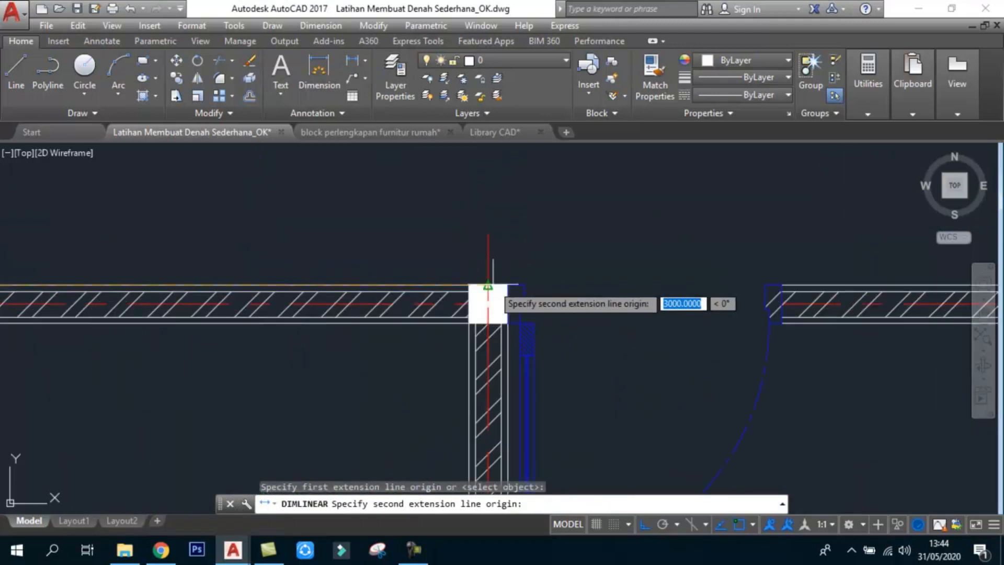
click(487, 286)
scroll(488, 286, down, 3)
scroll(477, 277, up, 2)
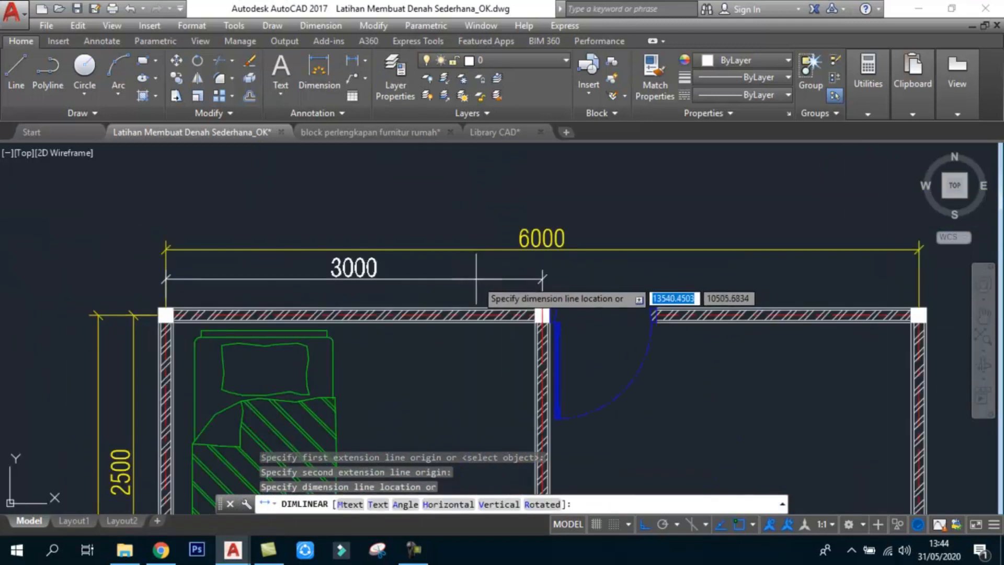
click(477, 278)
- Add a linear dimension from the middle column to the top-right column, aligned with the neighbouring bedroom-width dimension
scroll(529, 302, up, 3)
key(Return)
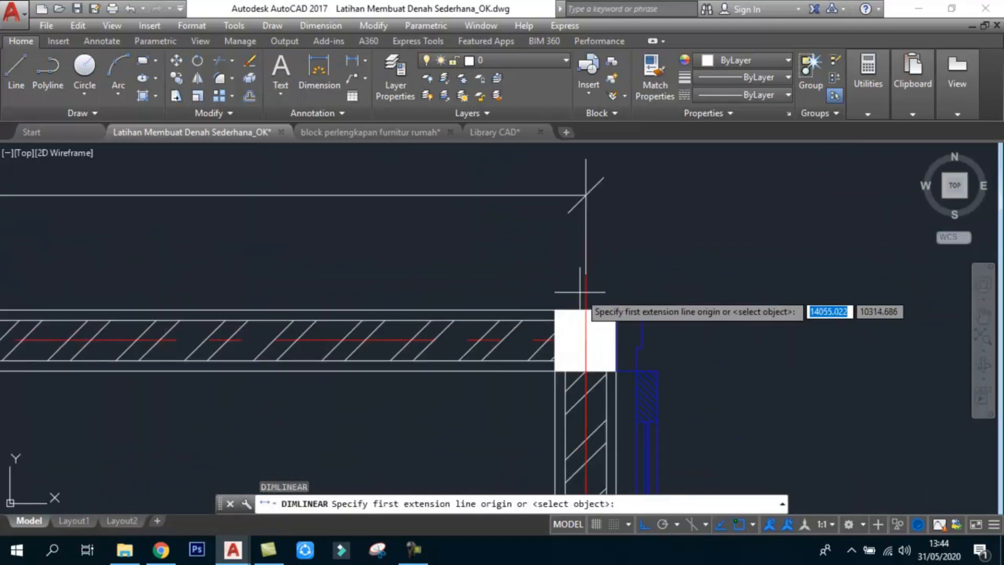
click(585, 275)
scroll(586, 275, down, 4)
scroll(865, 347, up, 4)
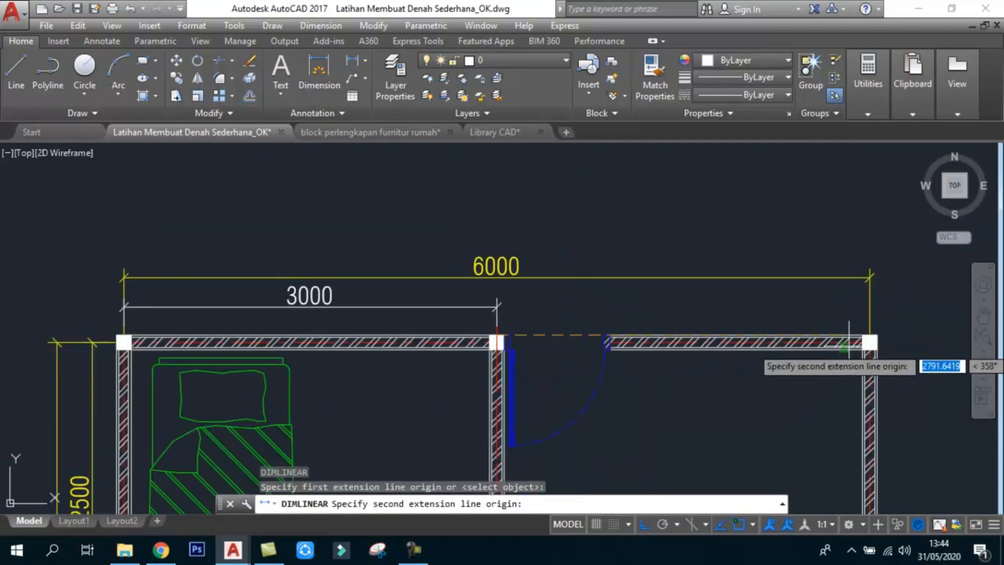
click(878, 324)
scroll(876, 329, down, 4)
scroll(639, 293, up, 4)
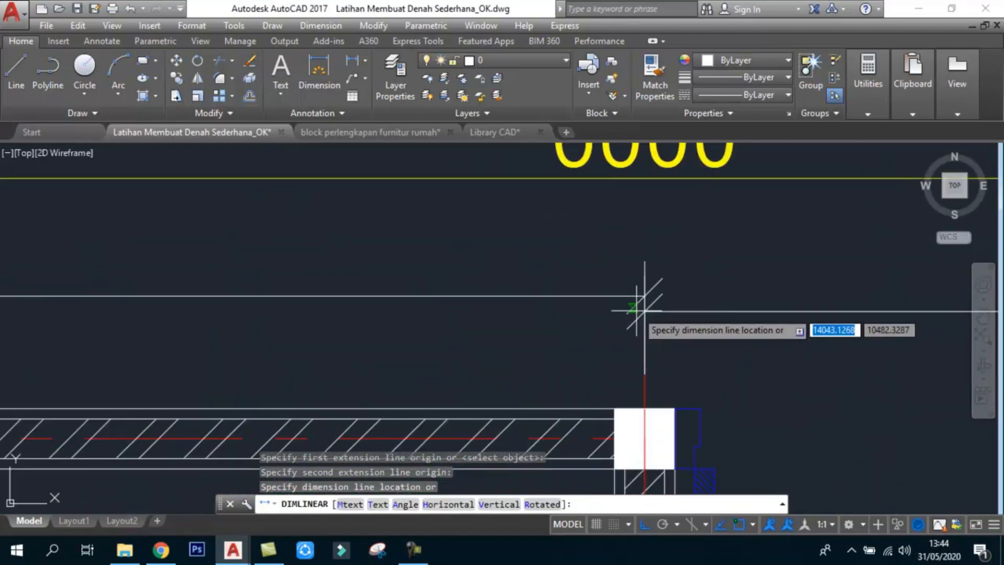
click(644, 296)
scroll(627, 293, down, 6)
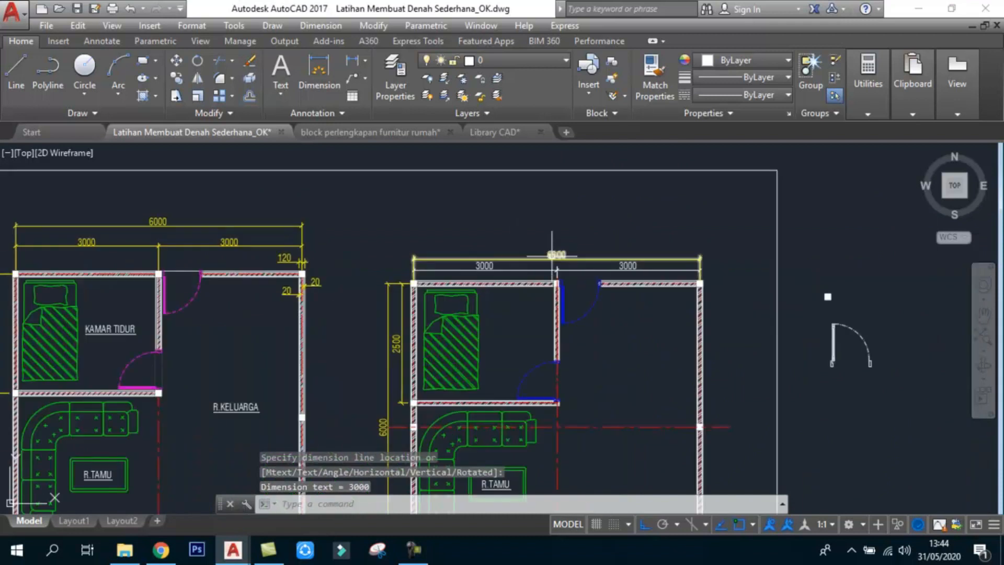
- Match the properties of the overall 6000 dimension onto the two new dimensions above the second plan's top wall
click(652, 87)
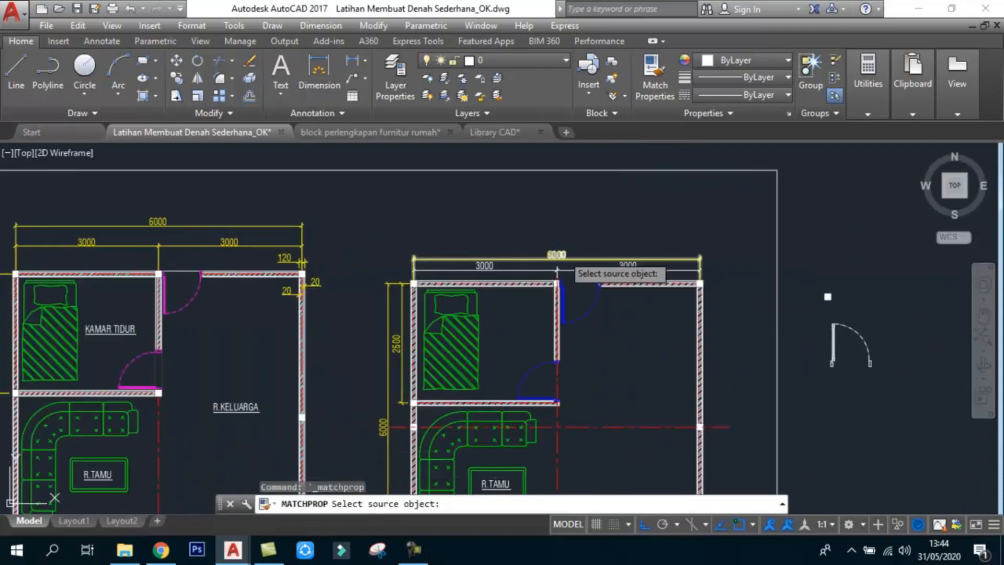
click(583, 258)
click(614, 231)
click(515, 259)
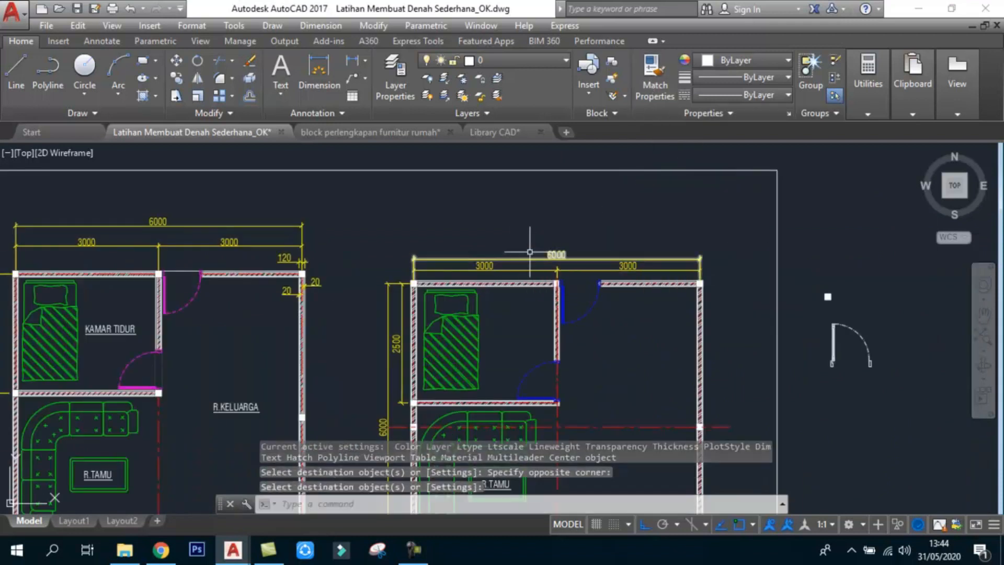
- Stretch the overall and two partial dimensions above the second plan slightly upward, away from the top wall, and save the drawing
scroll(500, 241, up, 2)
middle_drag(643, 266, 590, 267)
key(Escape)
click(783, 293)
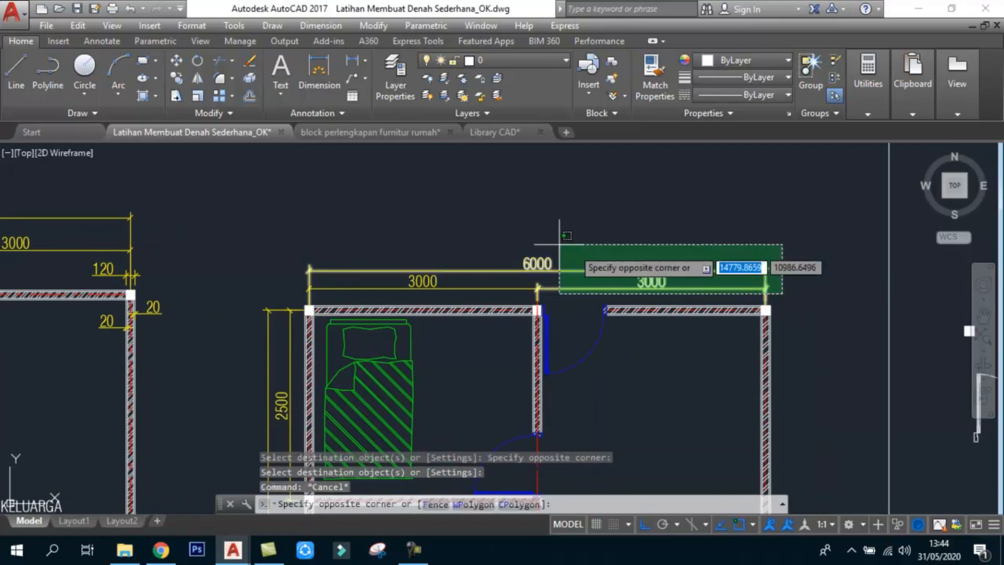
click(306, 220)
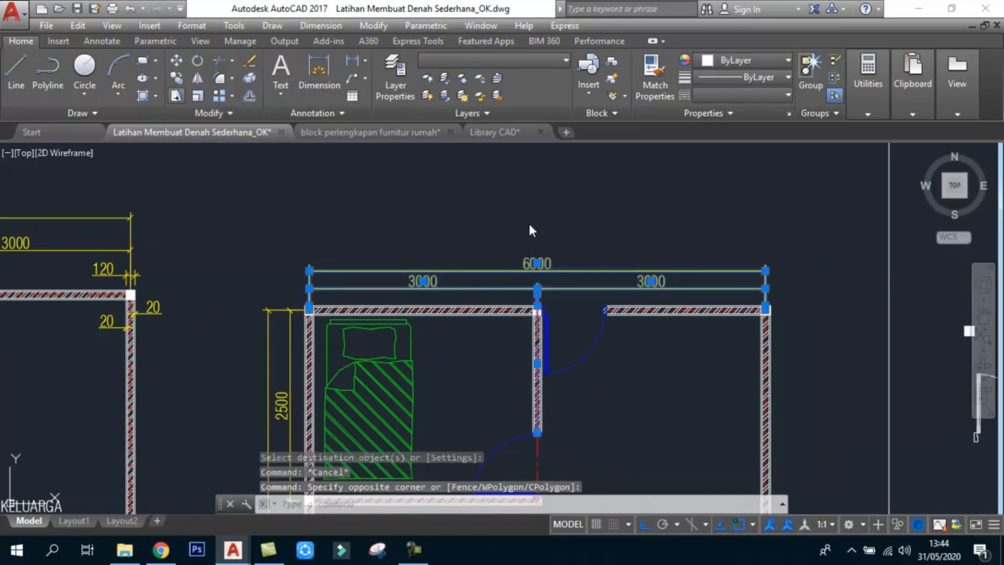
scroll(538, 229, up, 2)
text(s)
key(Return)
click(604, 246)
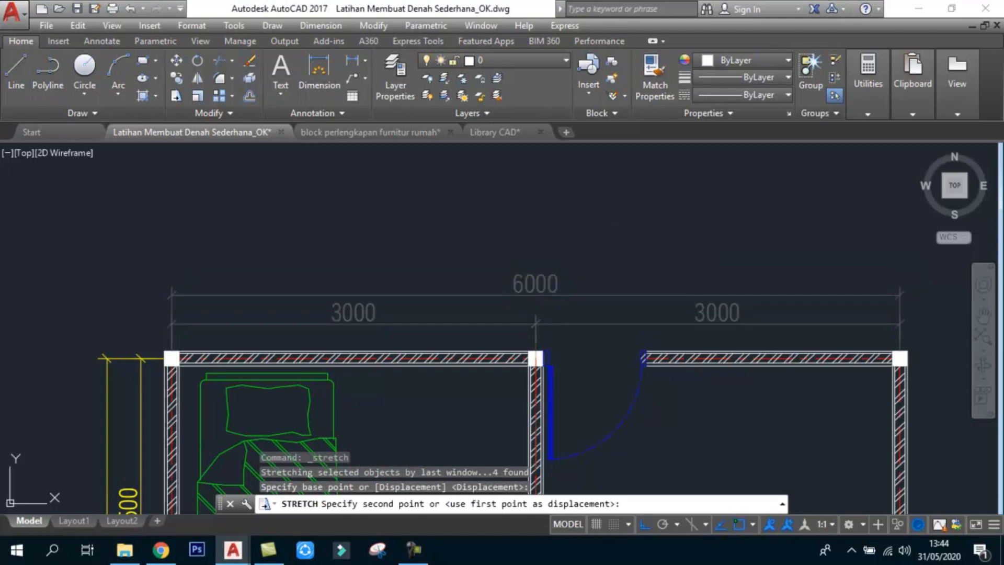
click(609, 236)
scroll(615, 218, down, 4)
scroll(448, 277, up, 1)
middle_drag(466, 264, 456, 264)
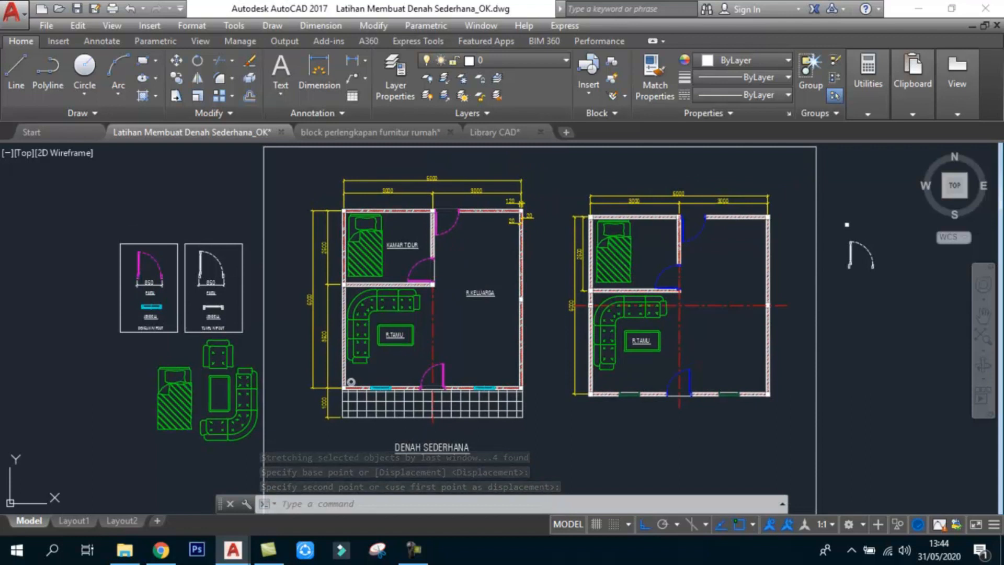
key(ctrl+s)
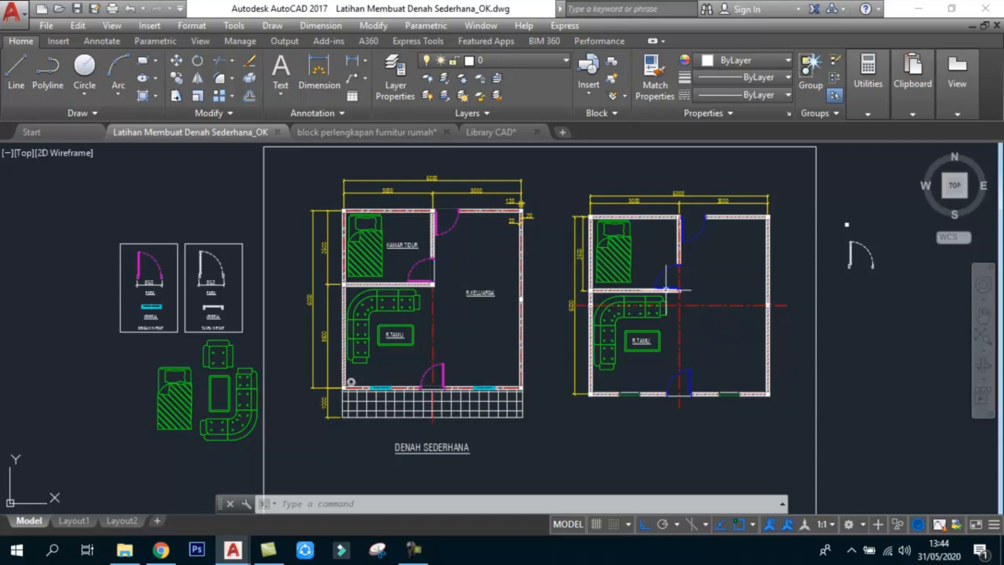
- Add the multiline text KAMAR TIDUR beside the bed in the second plan's bedroom, at text height 150
scroll(665, 288, up, 2)
middle_drag(449, 219, 370, 221)
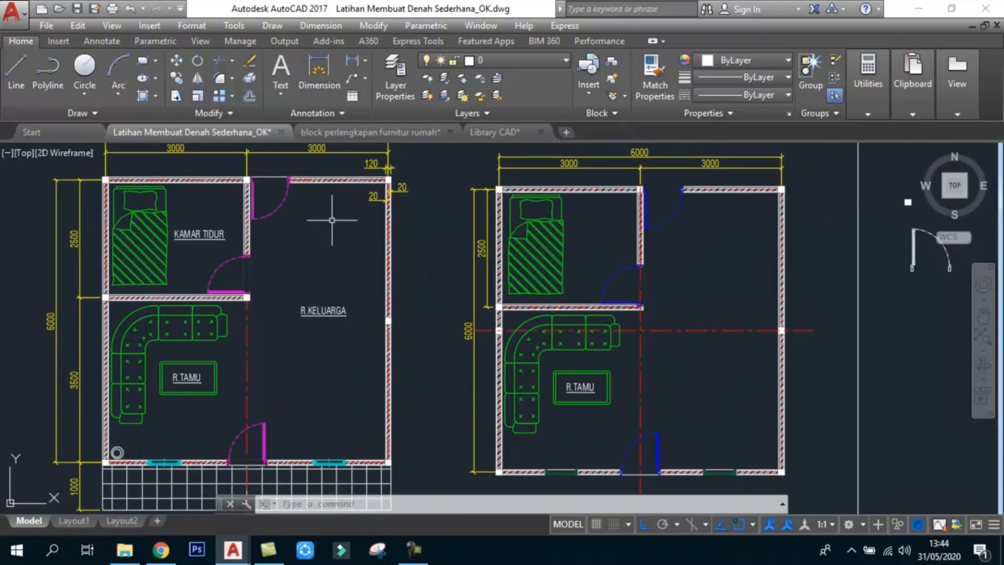
middle_drag(594, 225, 594, 271)
text(T)
key(Return)
scroll(573, 282, up, 4)
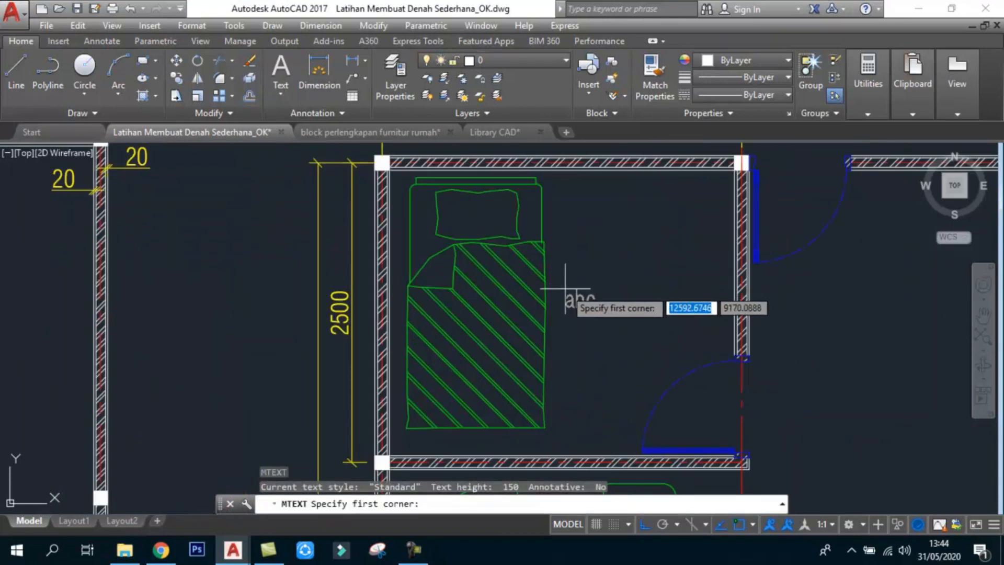
click(565, 288)
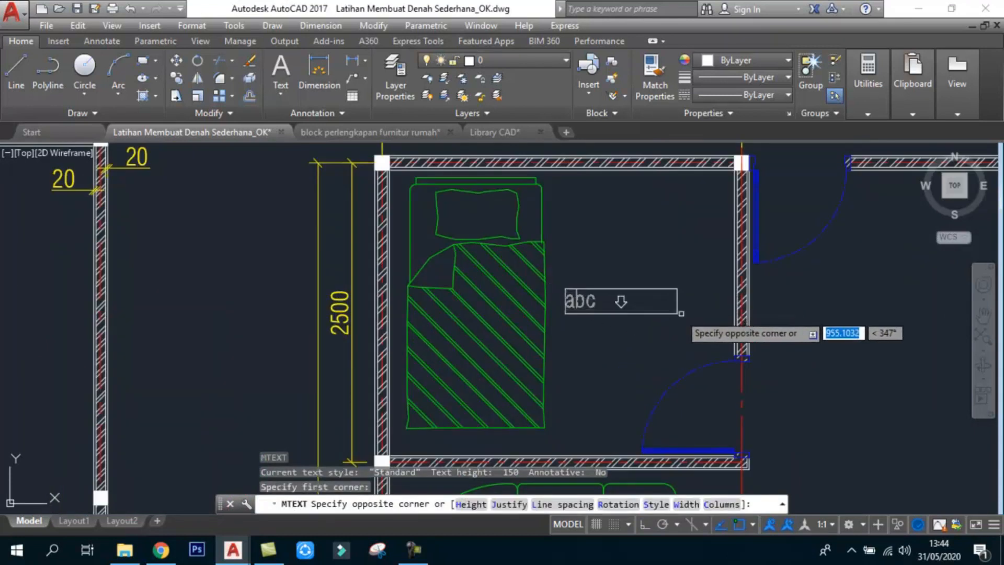
click(717, 314)
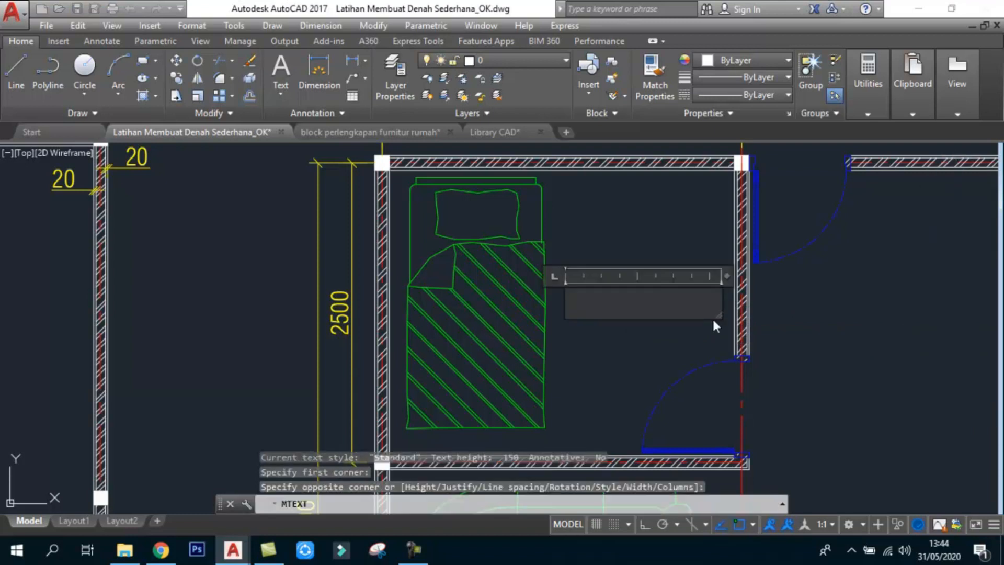
text(K)
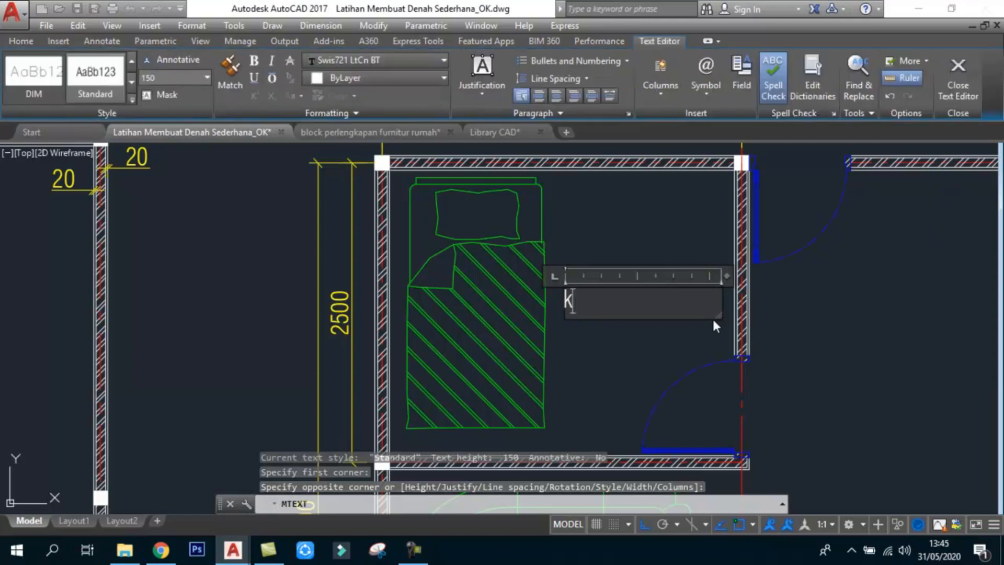
key(BackSpace)
text(KAMAR TIDUR)
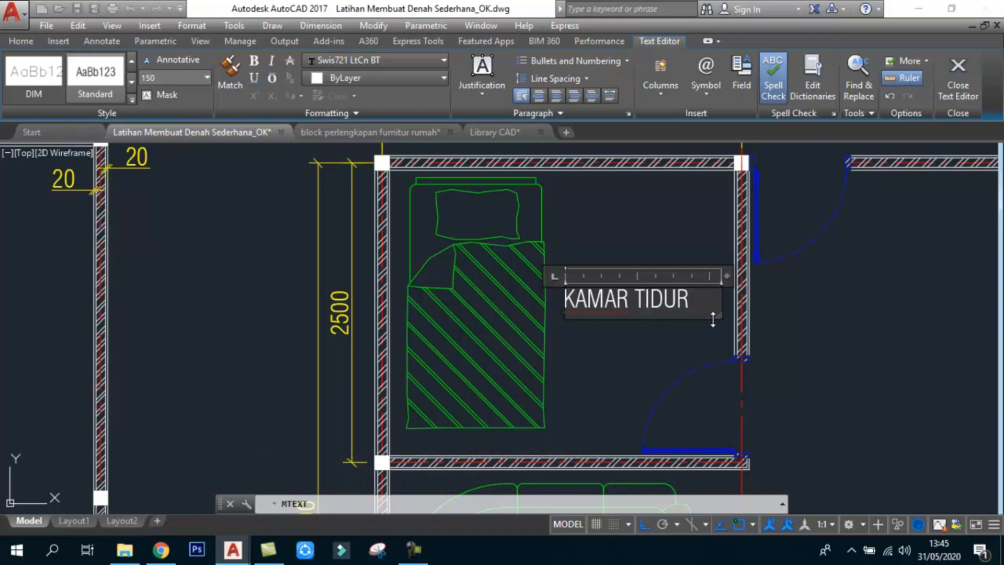
- Underline and centre the whole KAMAR TIDUR label in the second plan's bedroom
key(ctrl+a)
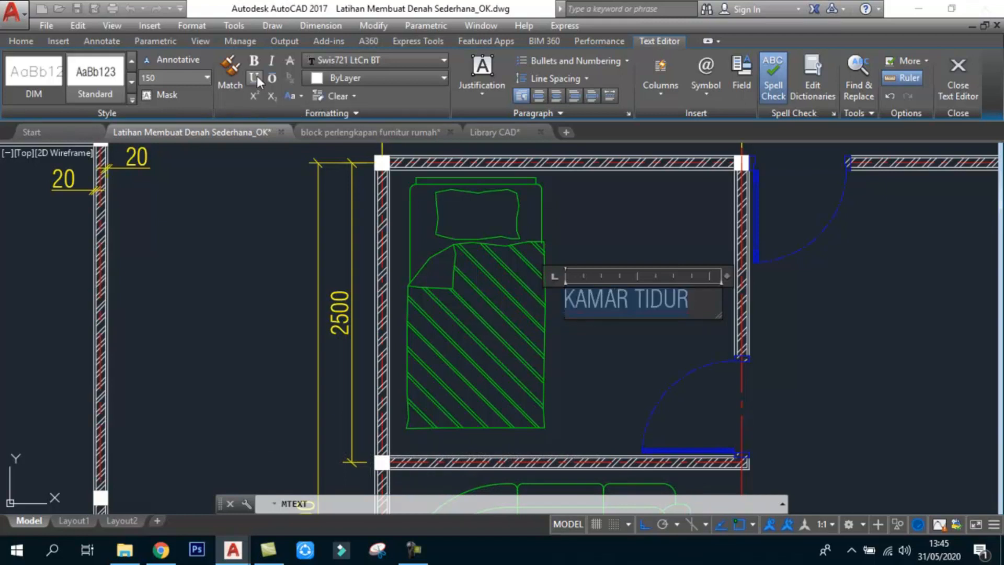
click(556, 96)
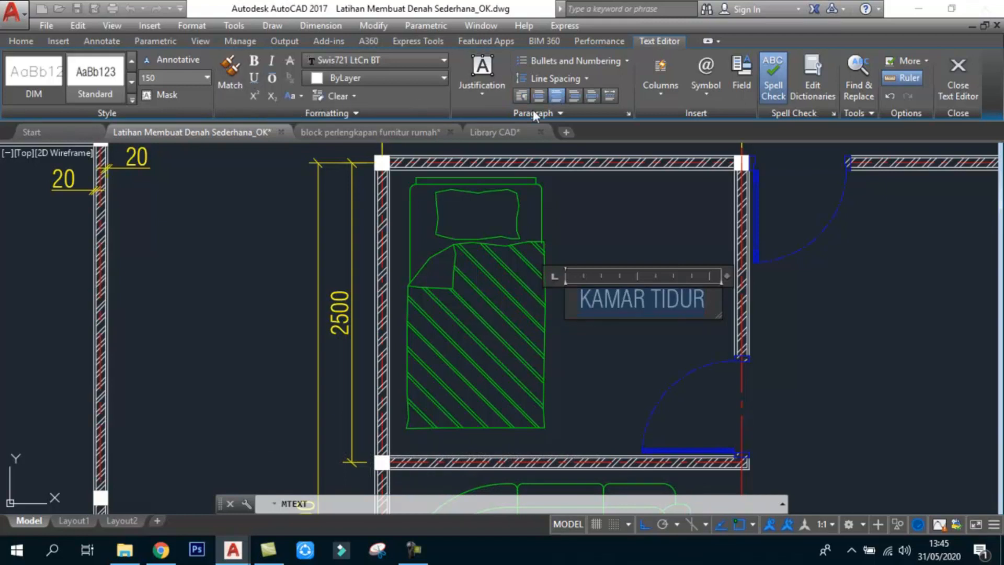
click(667, 334)
- Copy the second plan's KAMAR TIDUR label into the large right-hand room, placing it freely with Ortho off
scroll(667, 335, down, 5)
scroll(580, 266, up, 4)
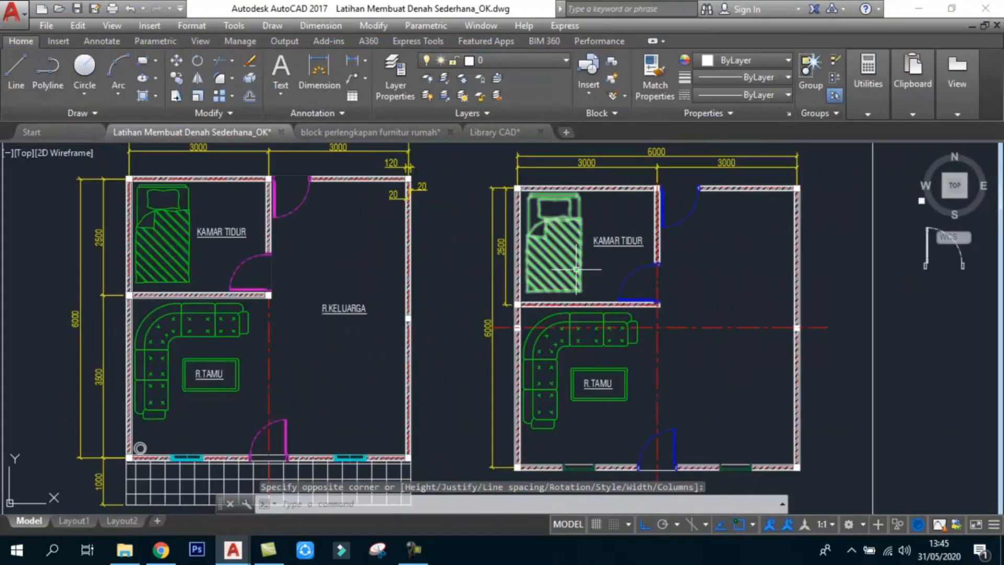
text(o)
key(Return)
click(617, 241)
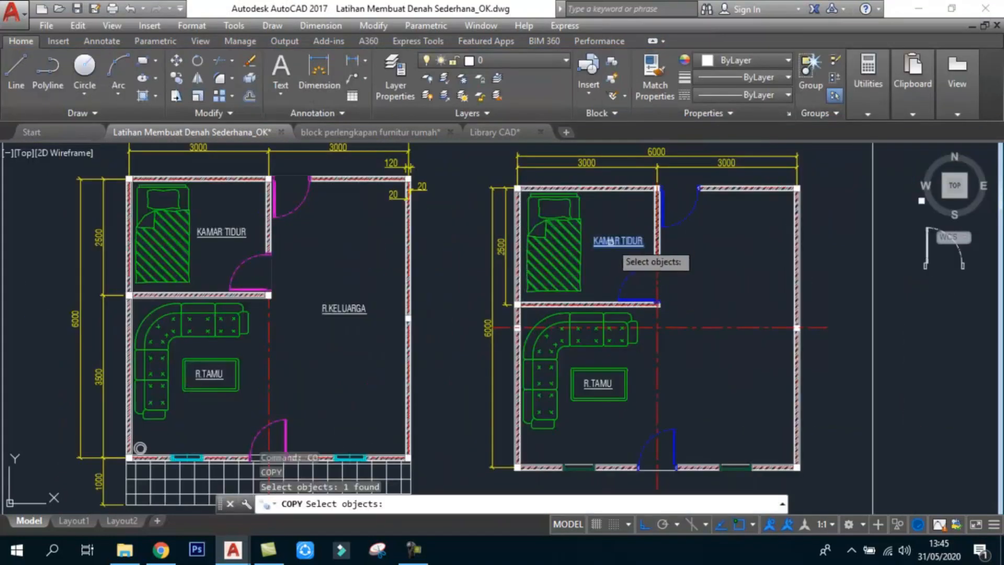
key(Return)
click(611, 241)
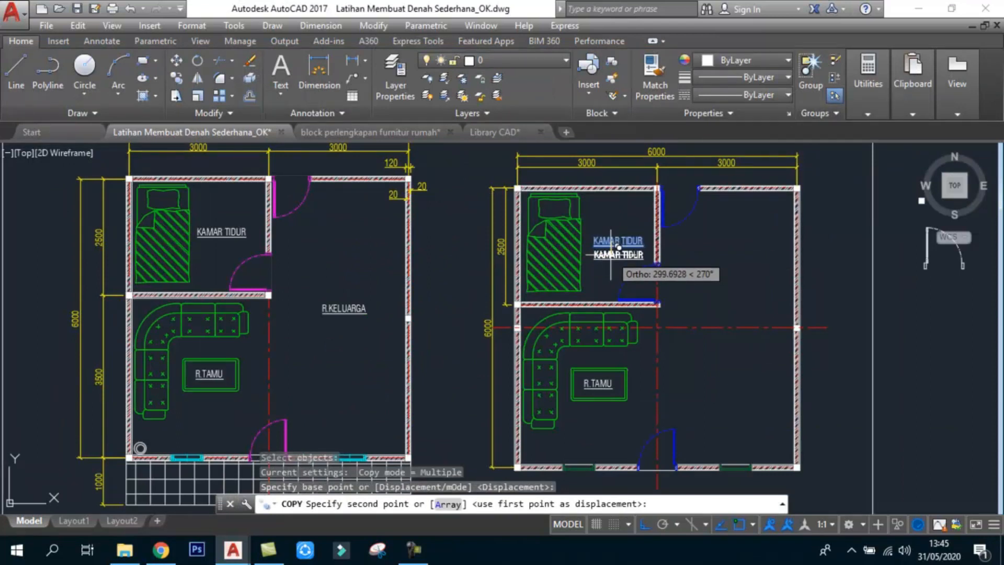
key(F6)
key(F6)
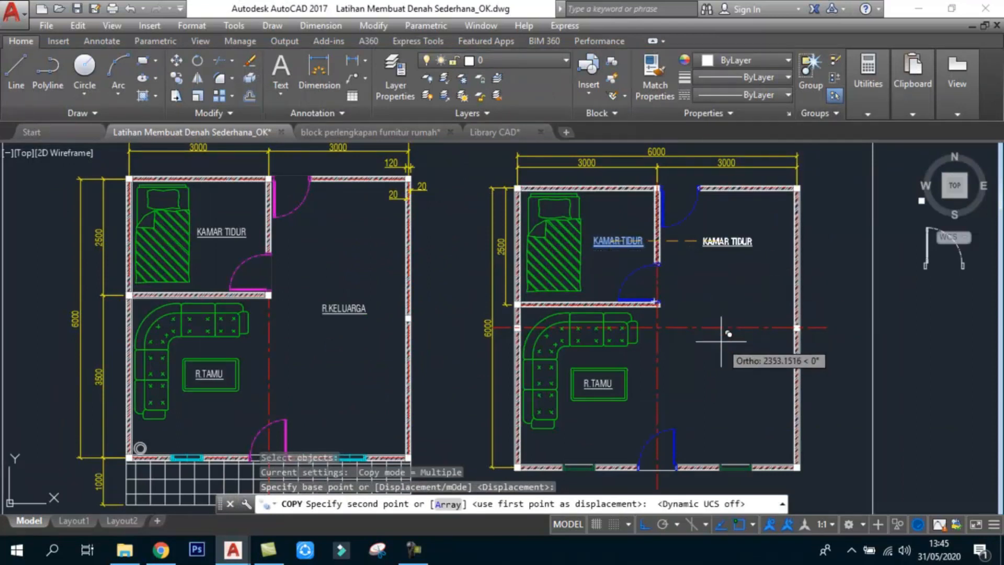
key(F6)
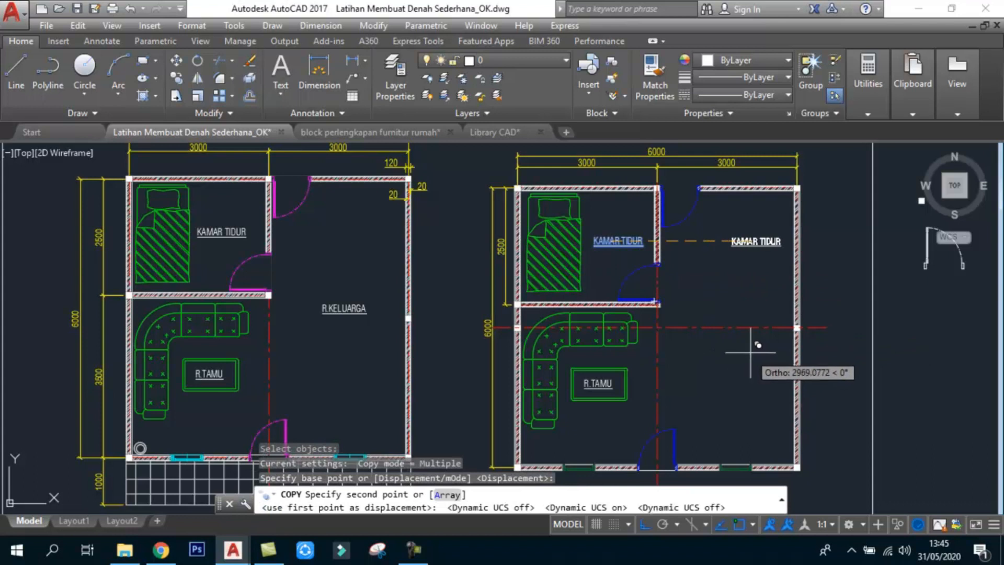
key(F8)
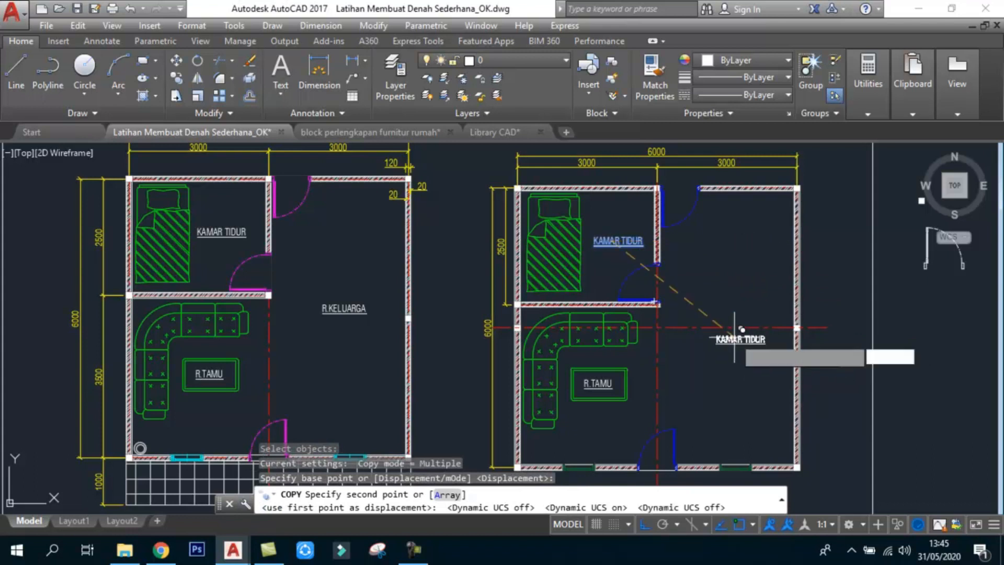
click(730, 306)
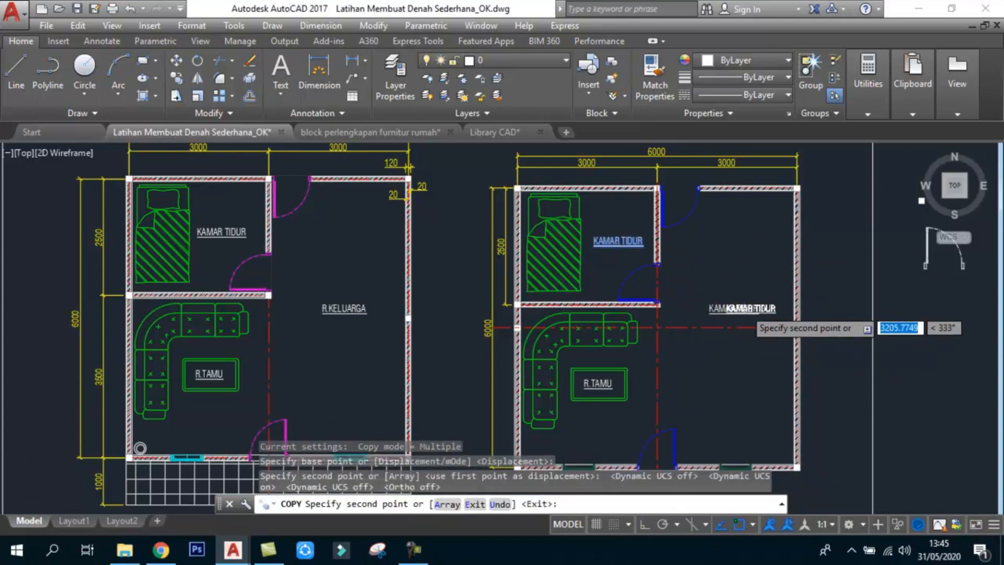
scroll(721, 306, up, 7)
key(Escape)
- Change the copied label in the second plan's right-hand room to R.KELUARGA
click(722, 307)
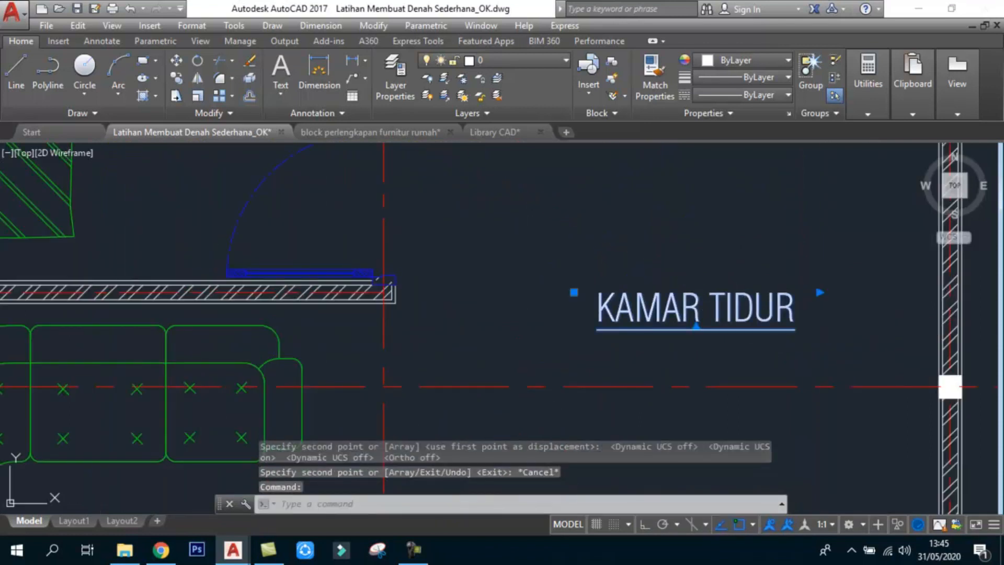
double_click(799, 308)
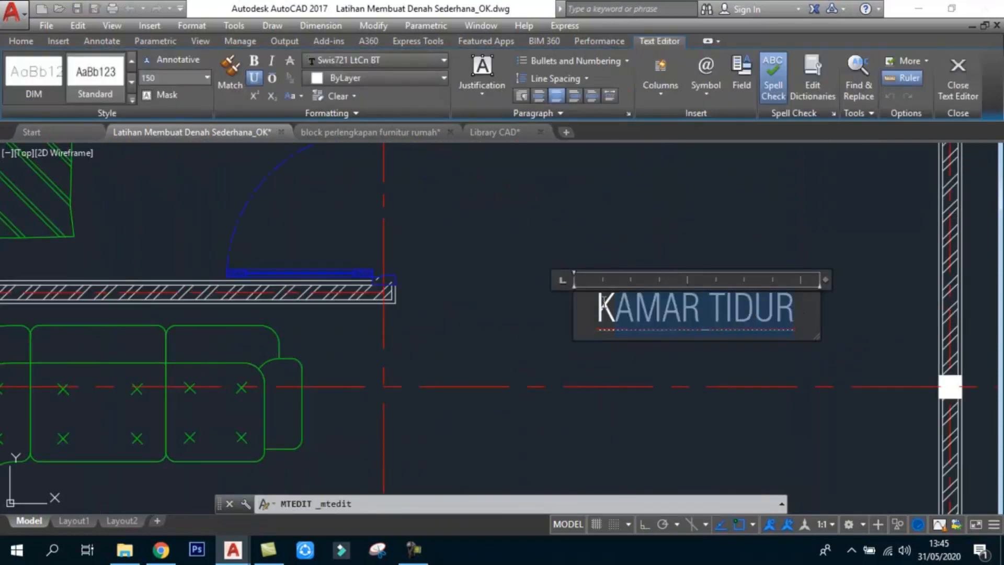
text(R.K)
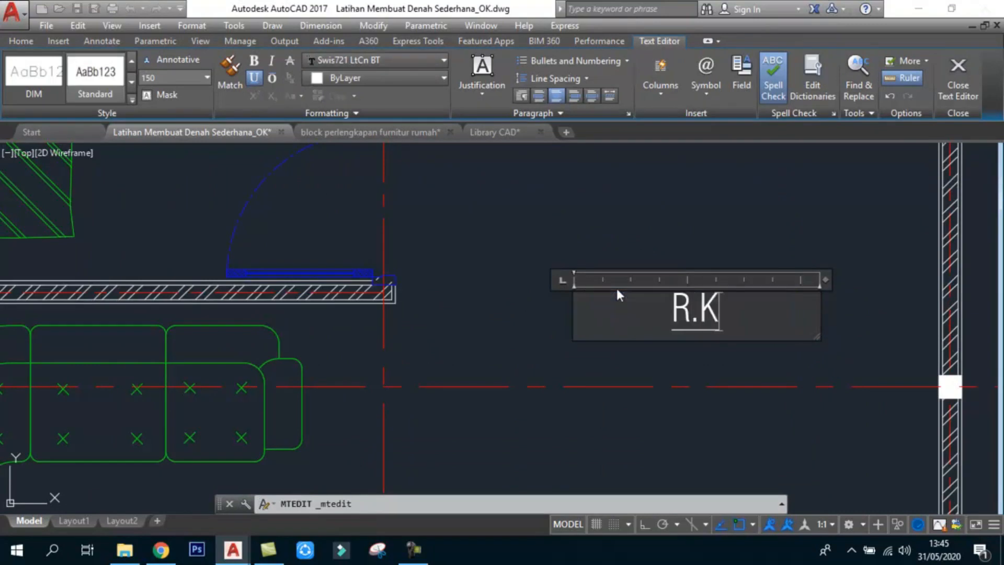
text(ELUARGA)
click(669, 345)
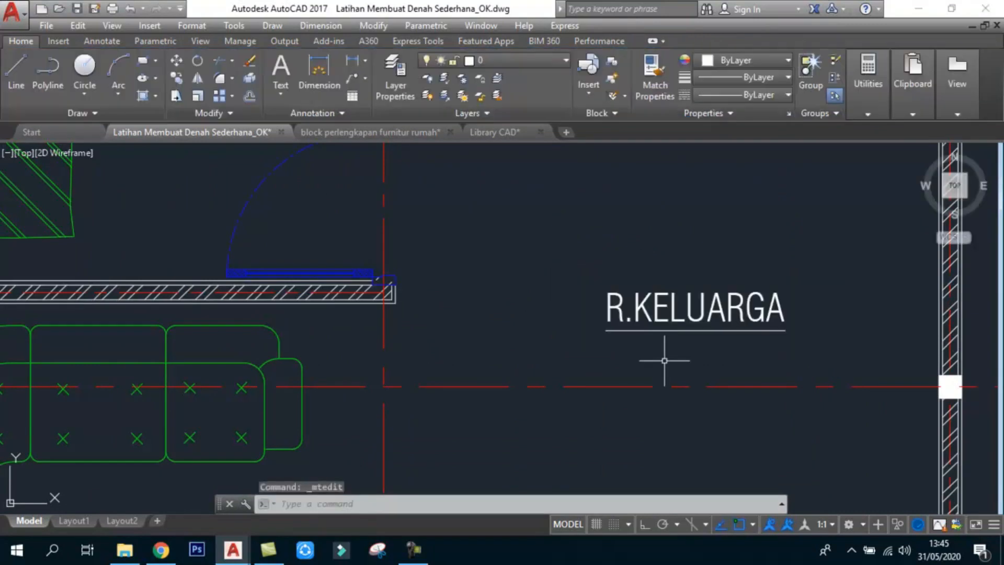
- Copy the DENAH SEDERHANA title horizontally about 8106 units with Ortho on, centring it below the second plan
scroll(597, 309, down, 8)
scroll(597, 309, up, 7)
scroll(527, 340, down, 8)
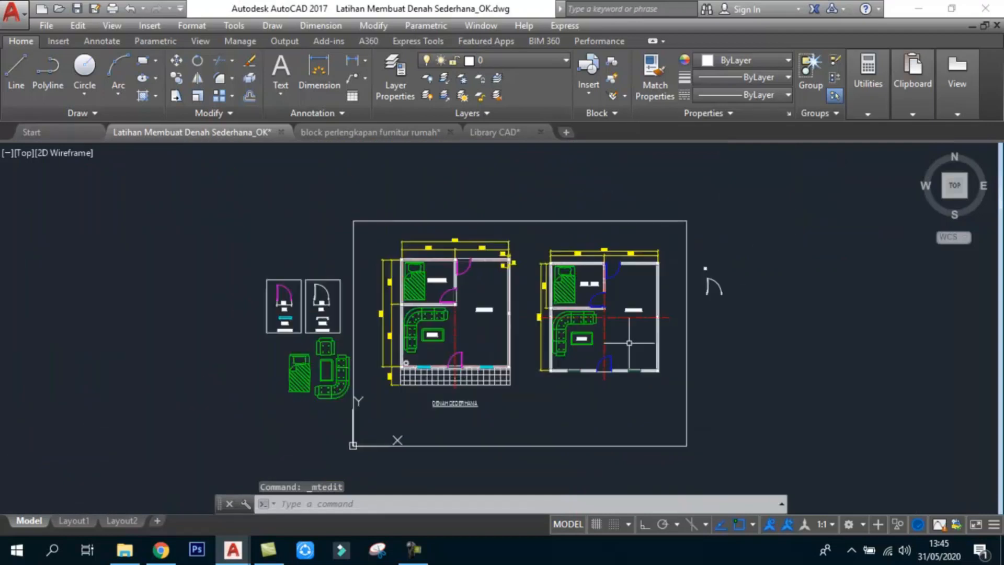
scroll(501, 311, up, 1)
middle_drag(529, 318, 523, 296)
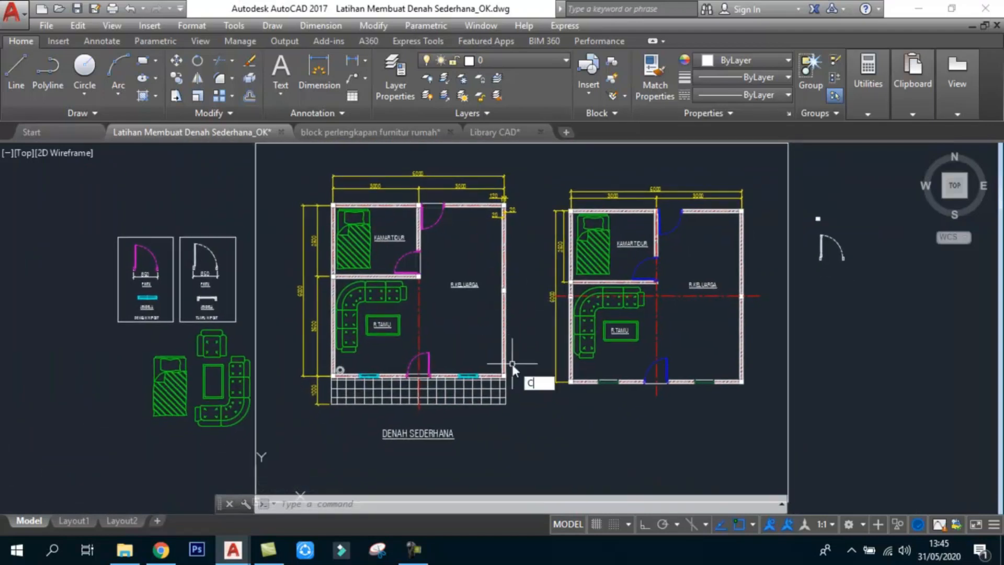
key(Return)
click(426, 434)
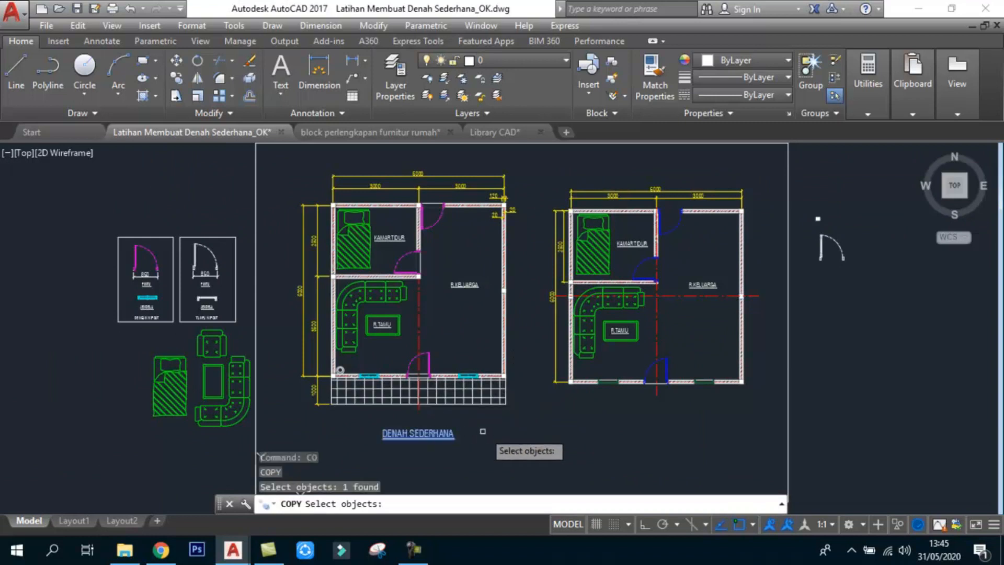
key(Return)
click(454, 438)
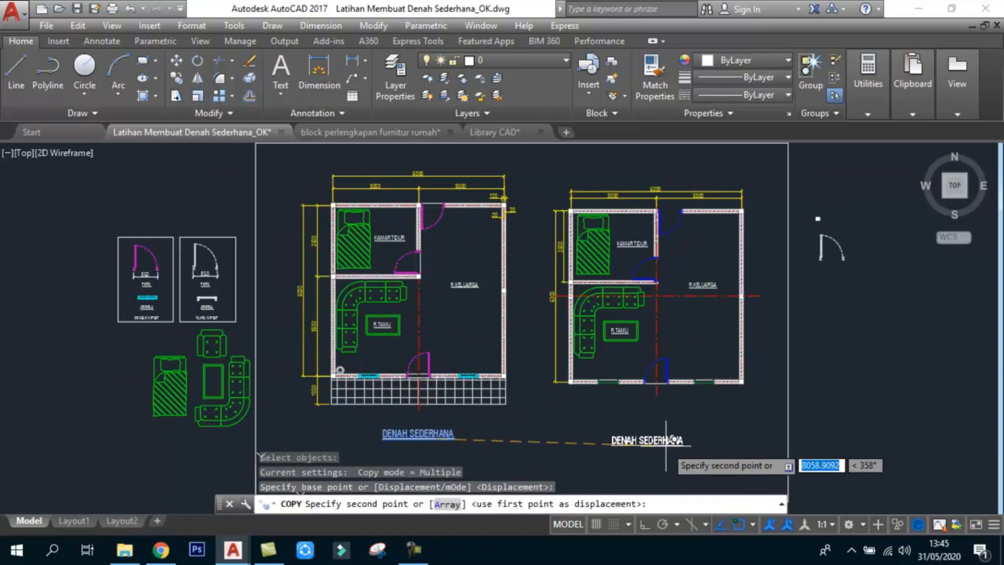
key(F8)
middle_drag(666, 439, 680, 396)
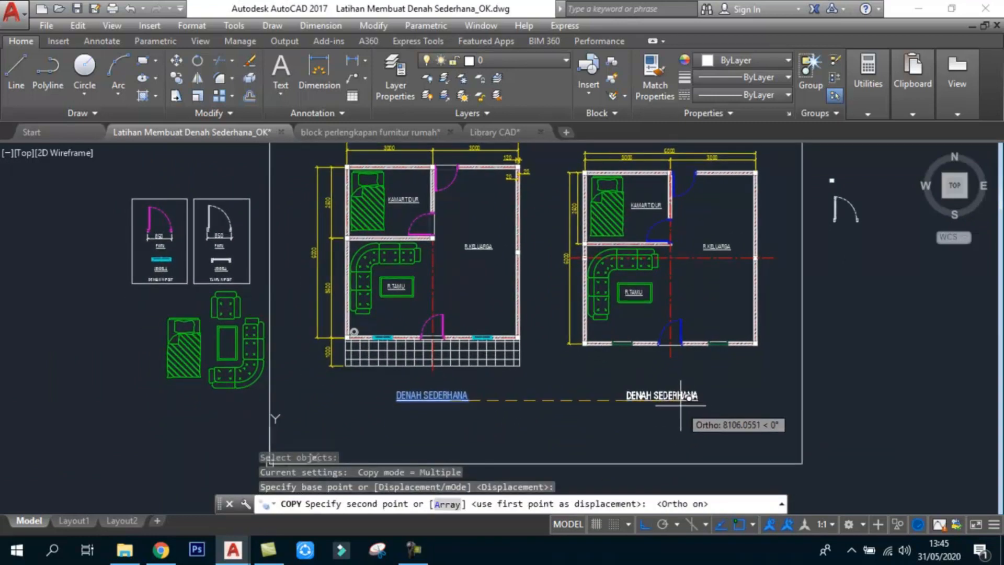
click(680, 396)
key(Escape)
- Draw the second plan's terrace outline with a line 1000 units down from the lower-left outer wall corner, continuing horizontally past the right-hand wall
scroll(349, 332, up, 5)
scroll(523, 350, down, 5)
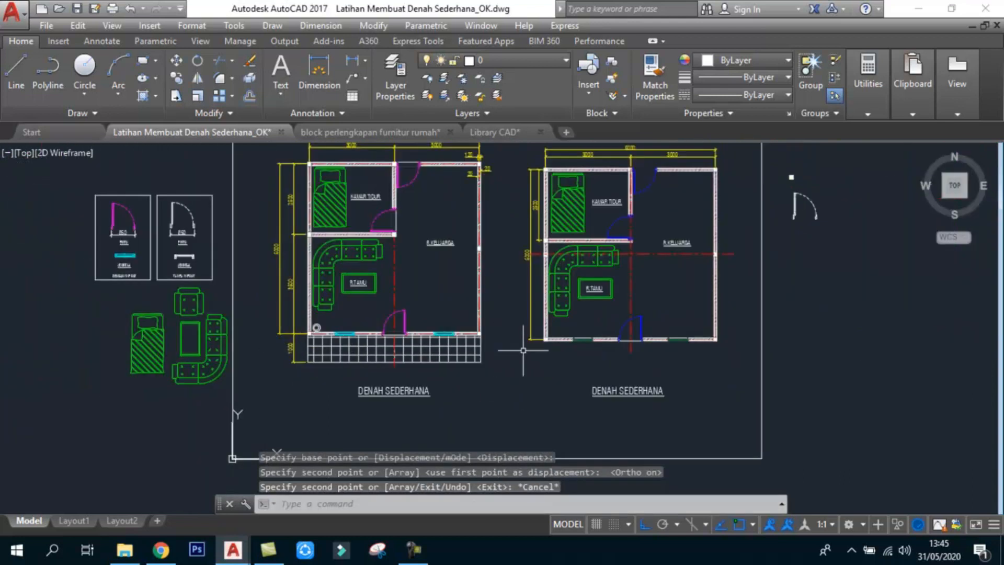
scroll(523, 350, up, 2)
scroll(96, 354, down, 4)
scroll(366, 366, up, 3)
scroll(453, 347, up, 2)
text(L)
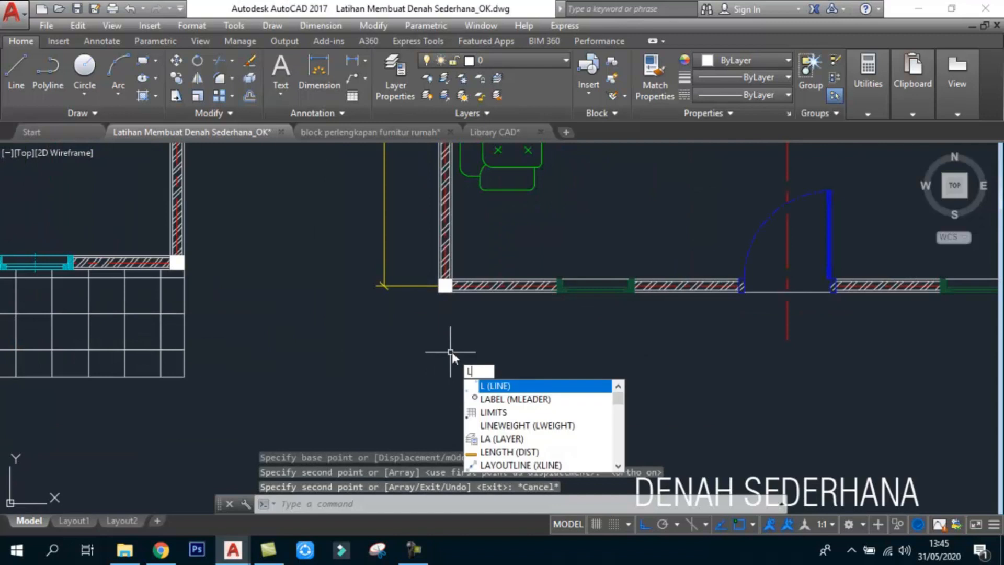
key(Return)
click(438, 291)
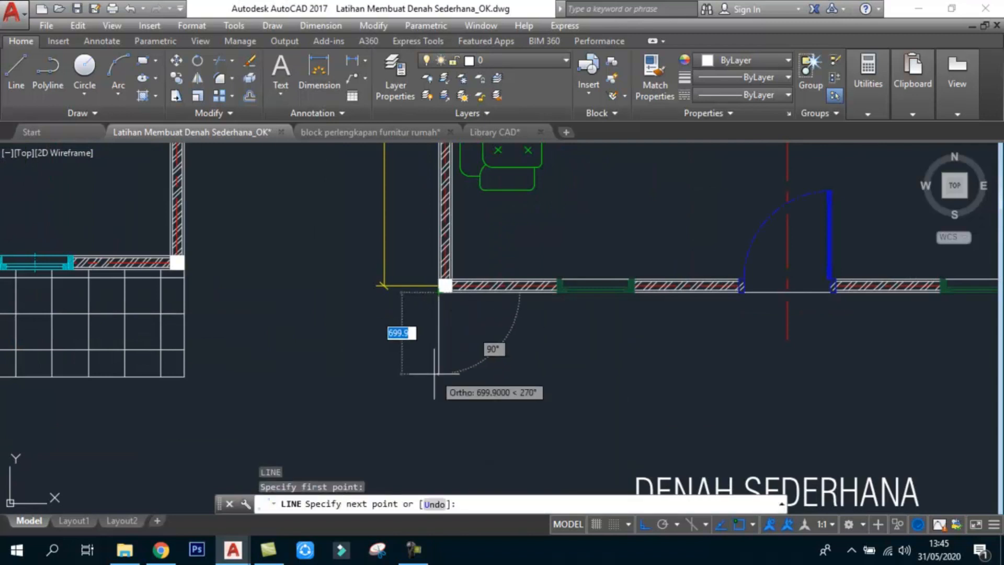
text(1000)
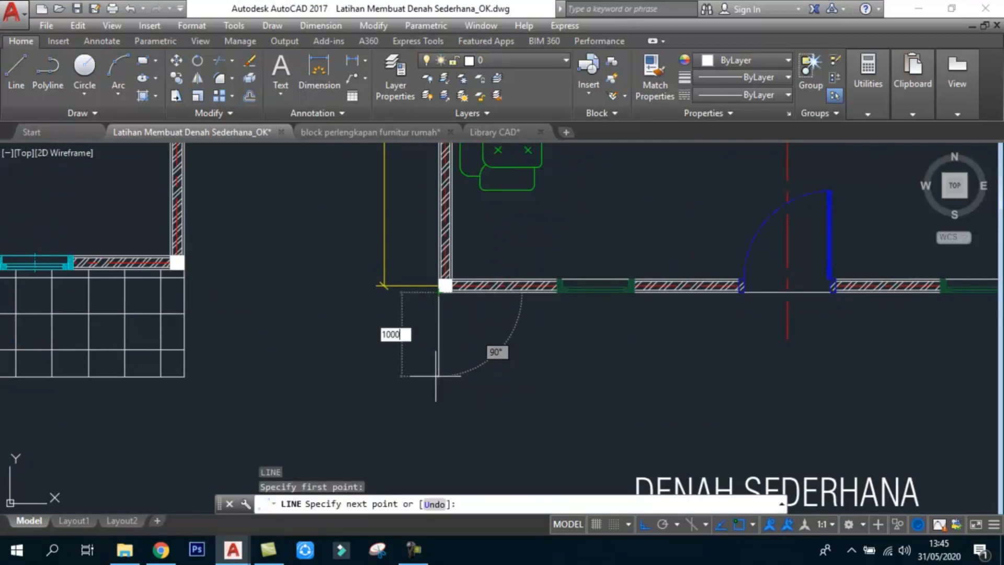
key(Return)
scroll(413, 366, down, 2)
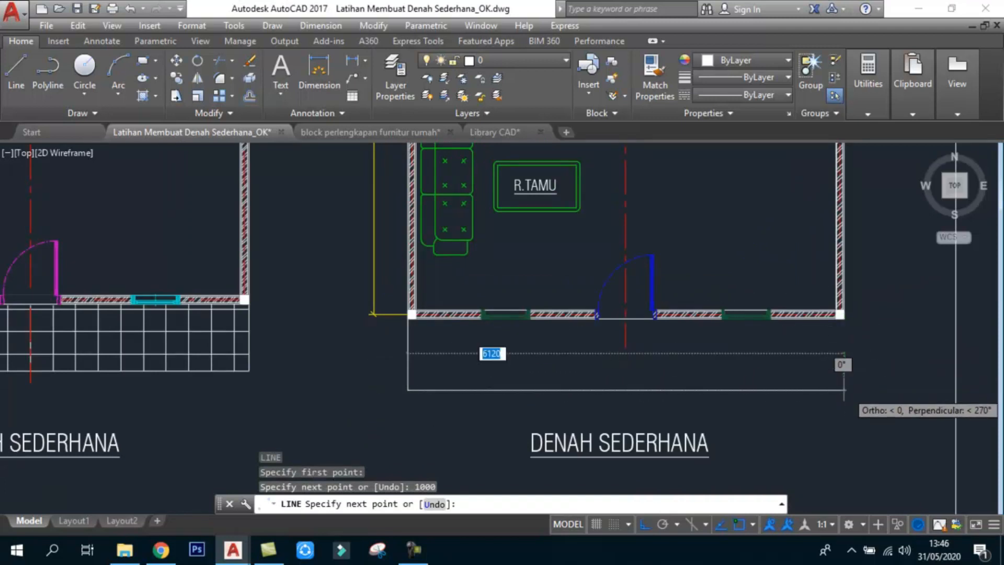
scroll(845, 390, up, 2)
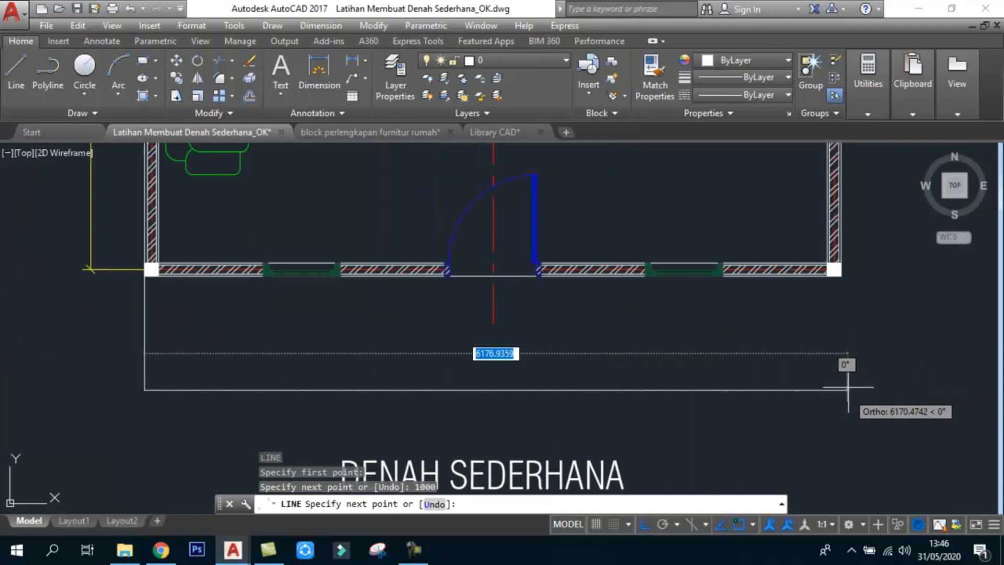
click(904, 390)
key(Escape)
- Draw a vertical line from the second plan's lower-right outer wall corner down past the terrace's front edge
key(space)
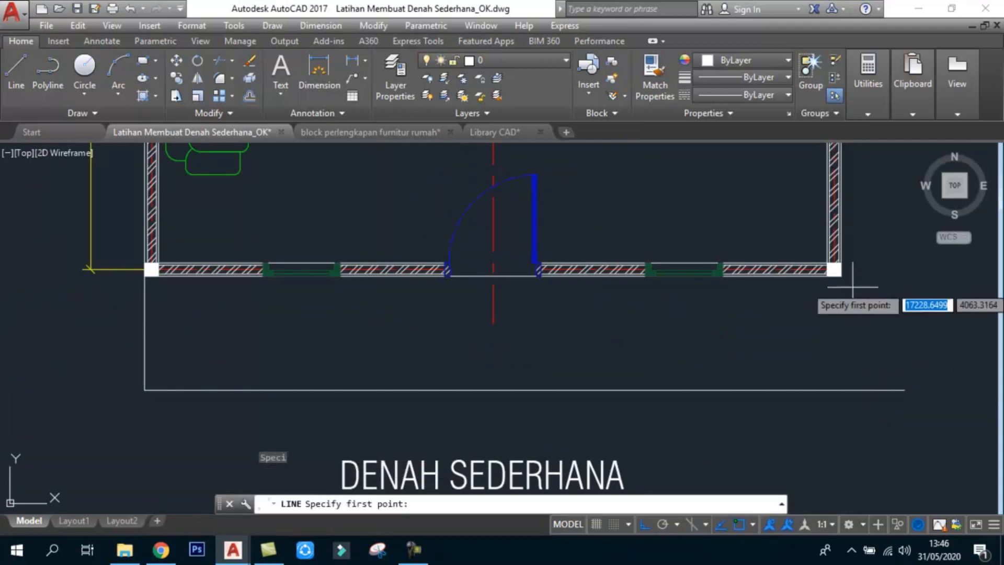
click(839, 277)
click(841, 430)
key(Escape)
key(Escape)
- Trim both overshooting line ends at the second plan's lower-right terrace corner
text(tr)
key(space)
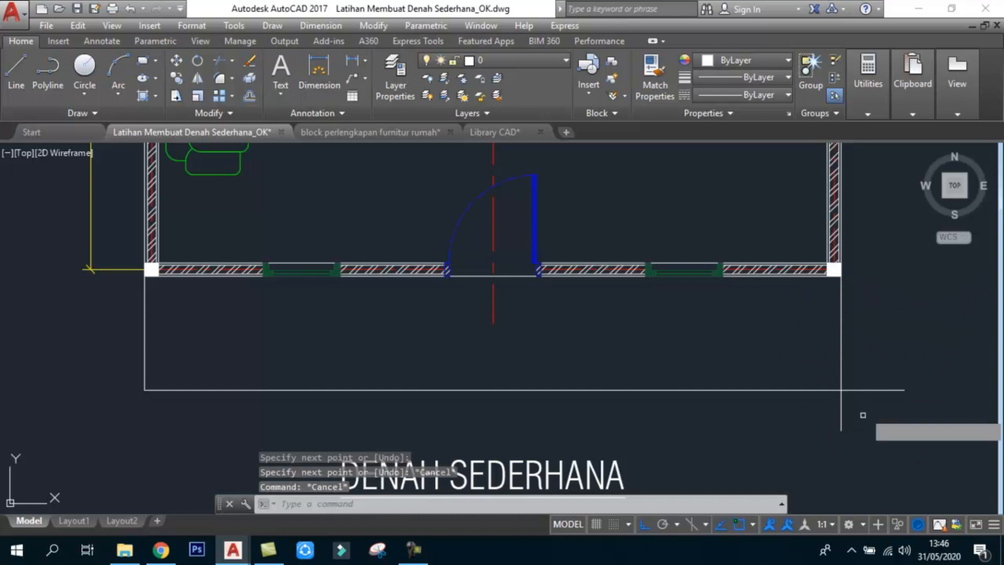
click(872, 372)
click(825, 413)
key(space)
click(868, 418)
click(824, 409)
click(887, 411)
click(867, 365)
key(space)
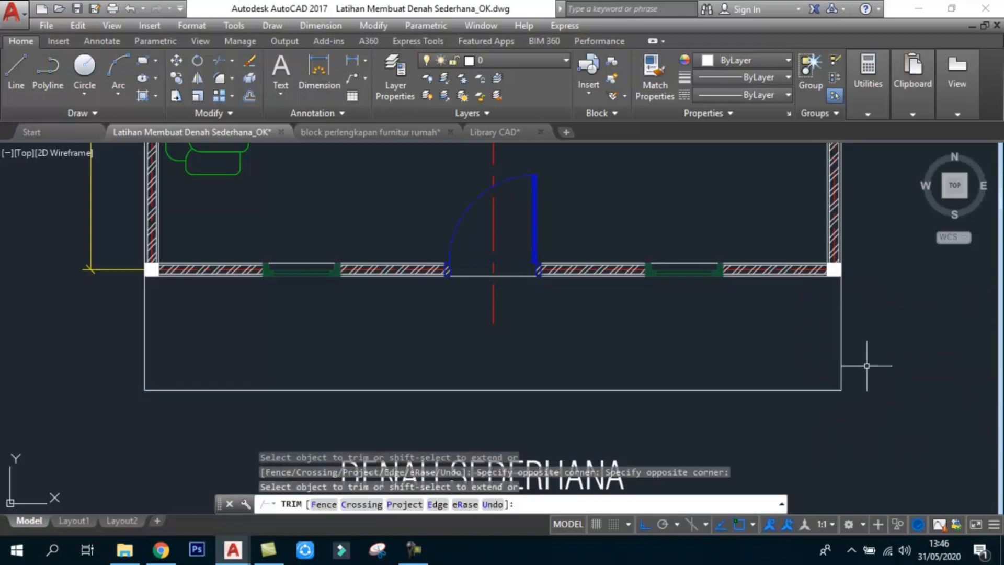
- Check the pattern, angle and scale of the first plan's terrace hatch
scroll(868, 366, down, 6)
key(Escape)
scroll(828, 374, up, 2)
middle_drag(774, 375, 762, 374)
click(442, 349)
key(Escape)
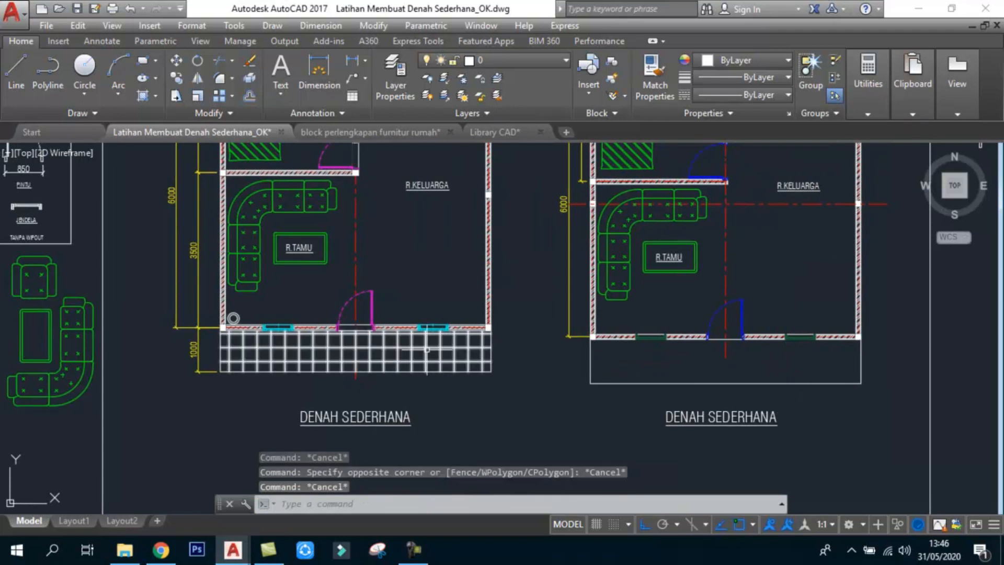
click(427, 349)
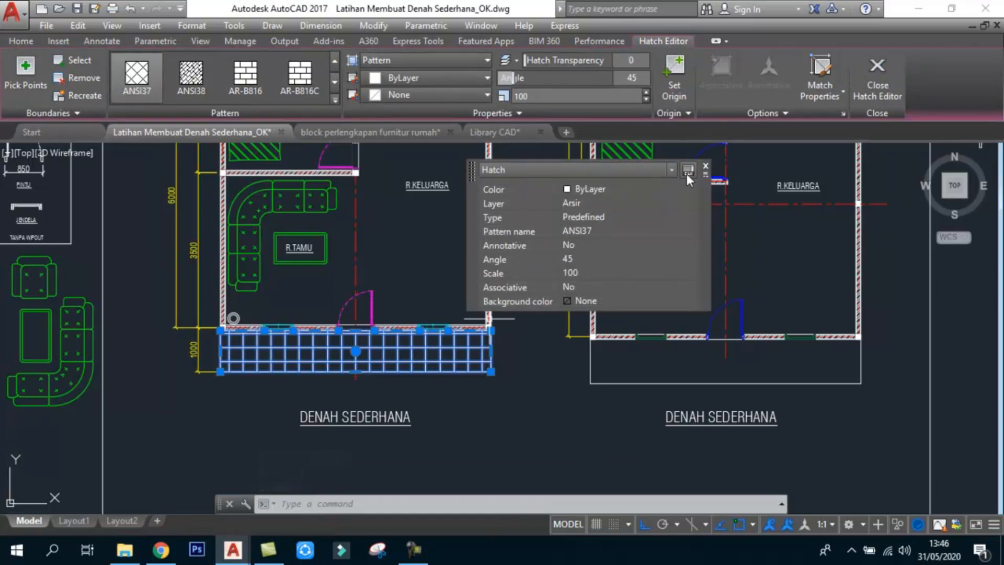
click(705, 166)
key(Escape)
key(Escape)
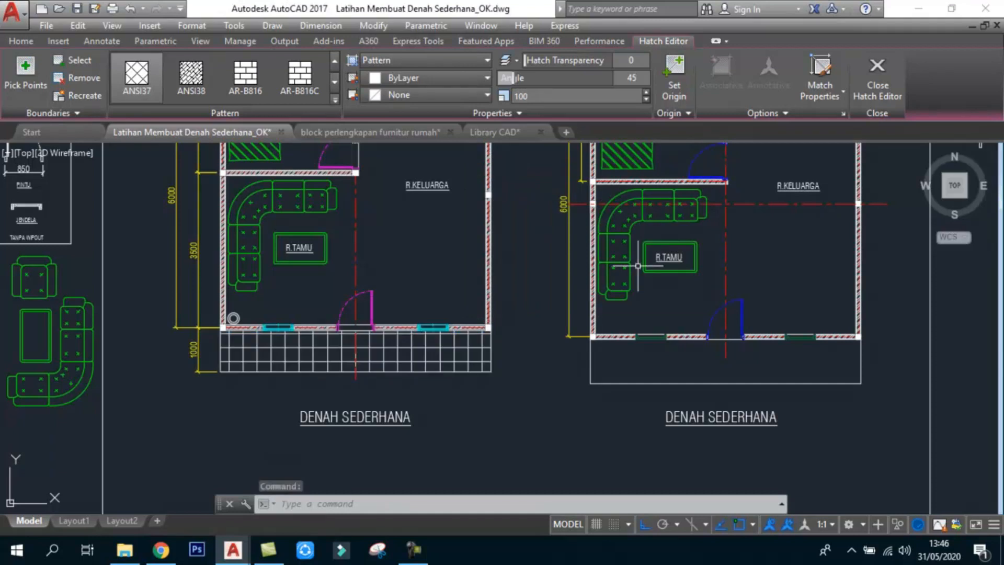
key(Escape)
- Hatch the second plan's terrace with the ANSI37 pattern at angle 45 and scale 100
text(h)
key(Return)
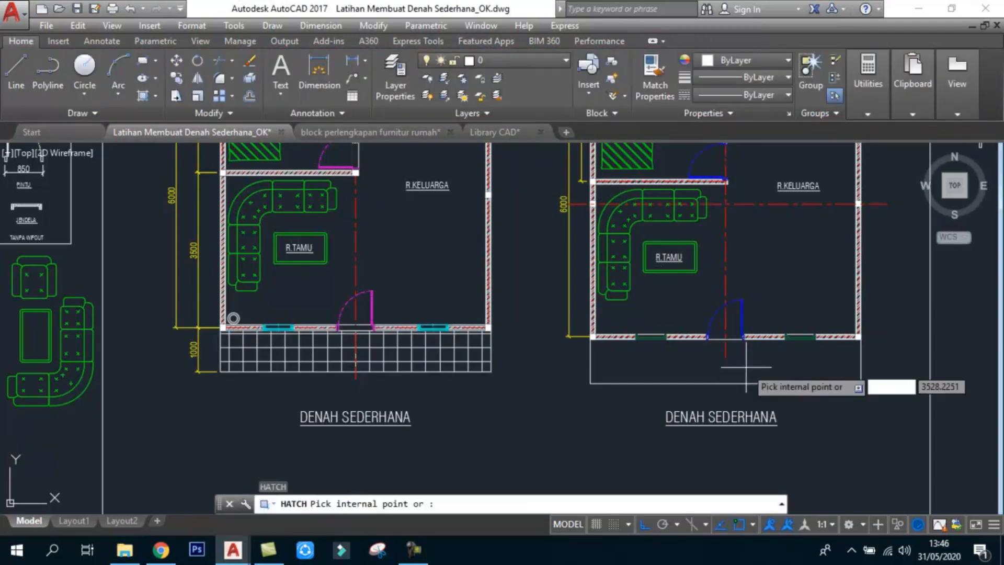
click(744, 370)
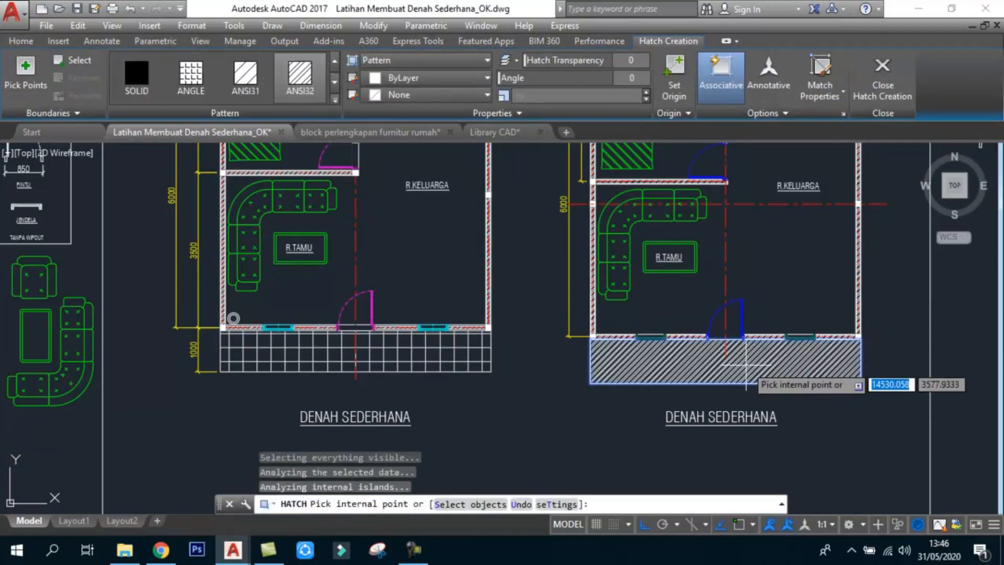
click(335, 99)
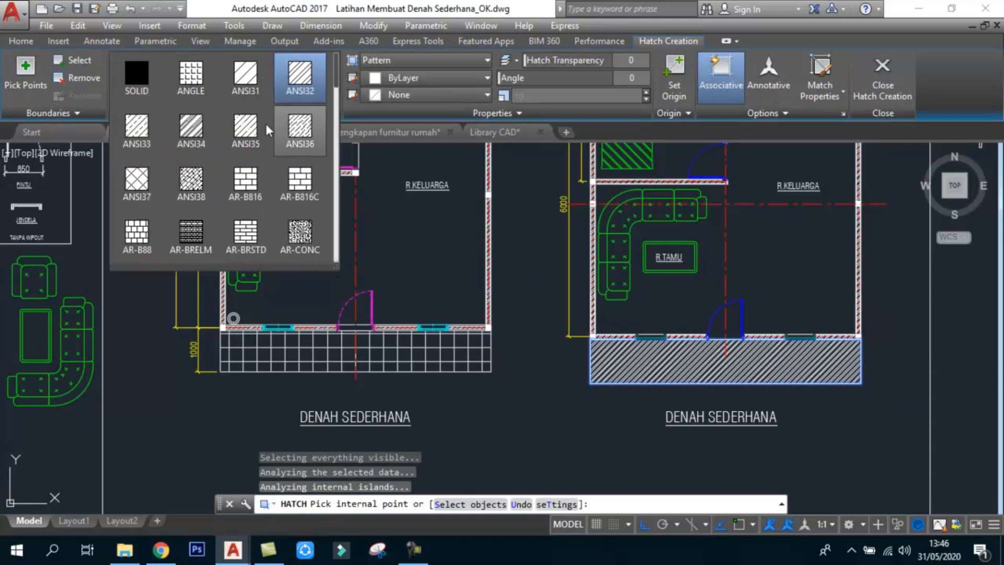
click(140, 190)
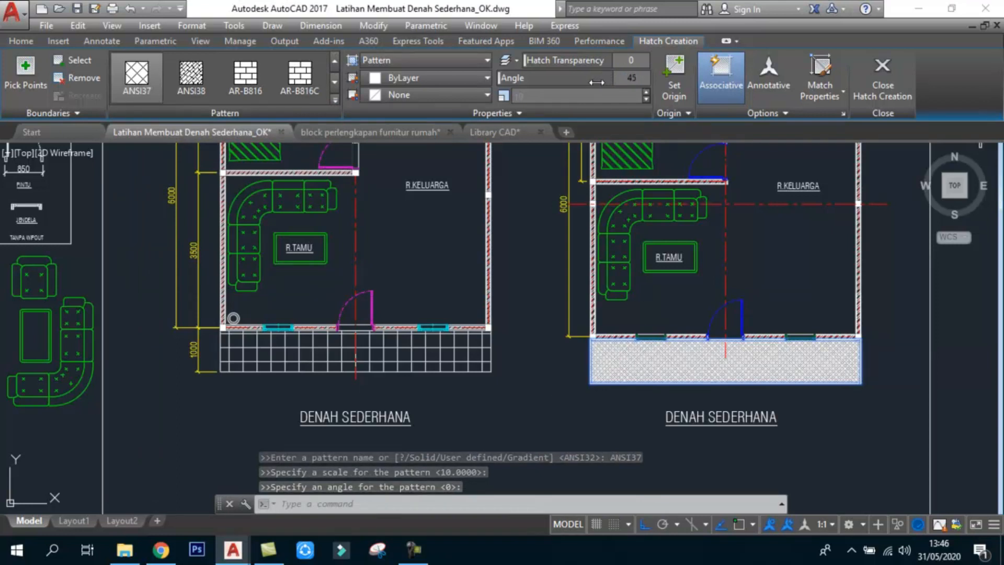
key(Return)
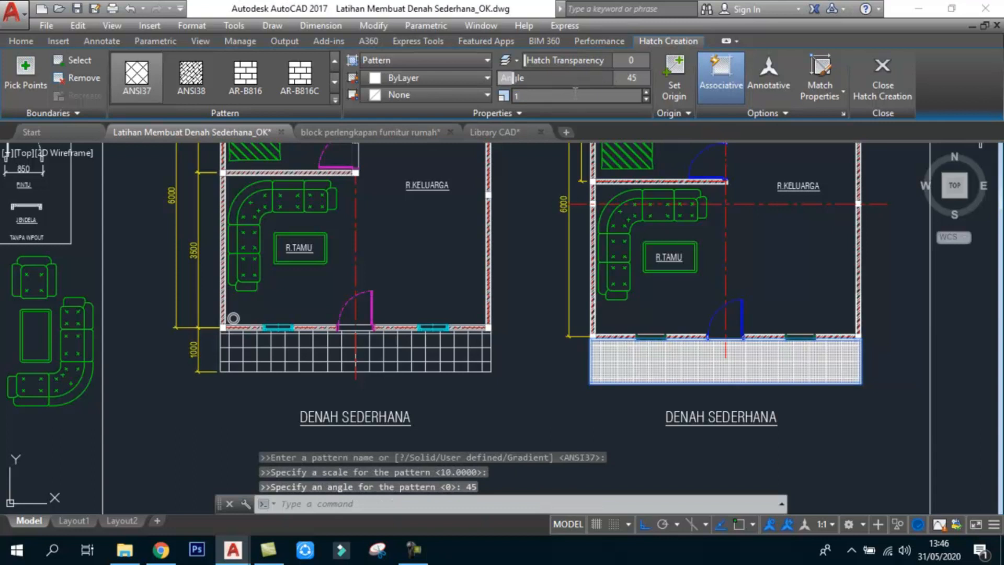
key(Return)
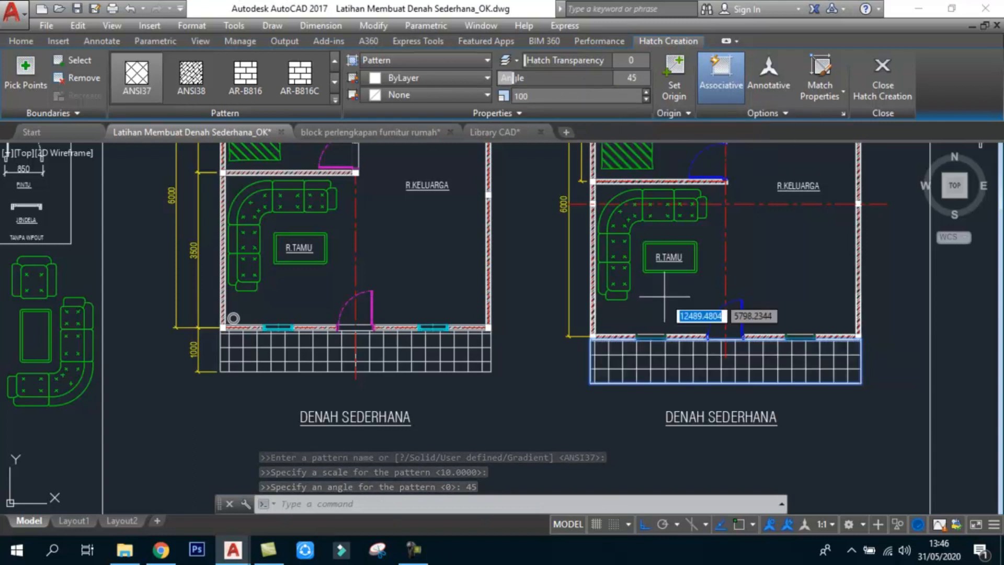
key(Escape)
key(Escape)
key(Escape)
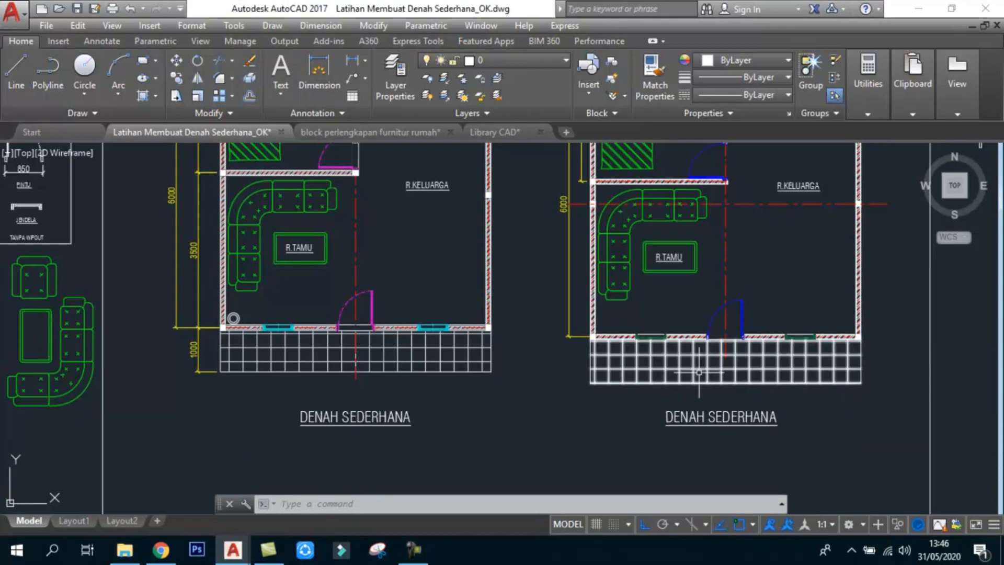
- Add a vertical linear dimension for the second plan's terrace depth, in line with the outer overall dimension beside the left wall
click(353, 95)
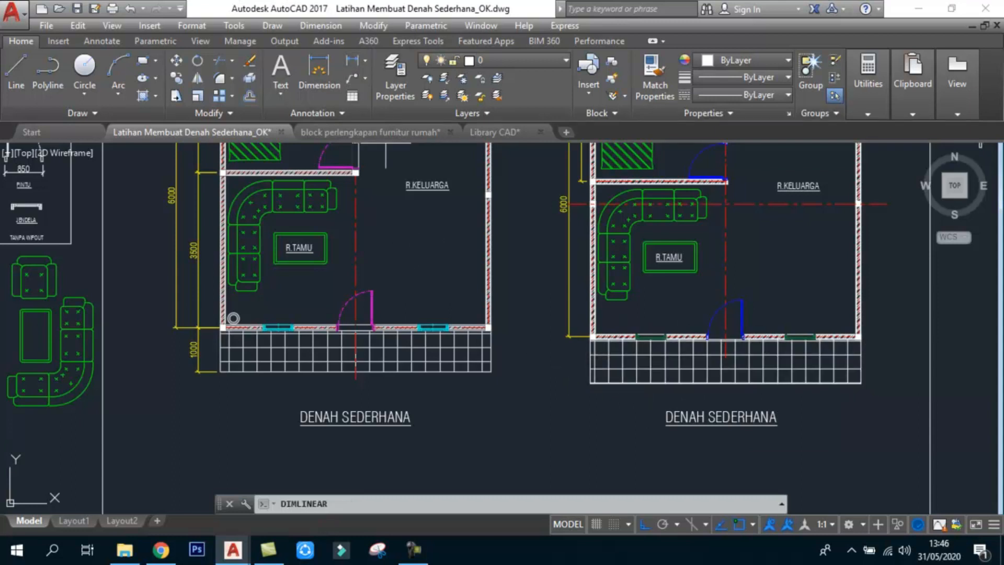
scroll(589, 387, up, 3)
click(589, 387)
scroll(596, 275, up, 4)
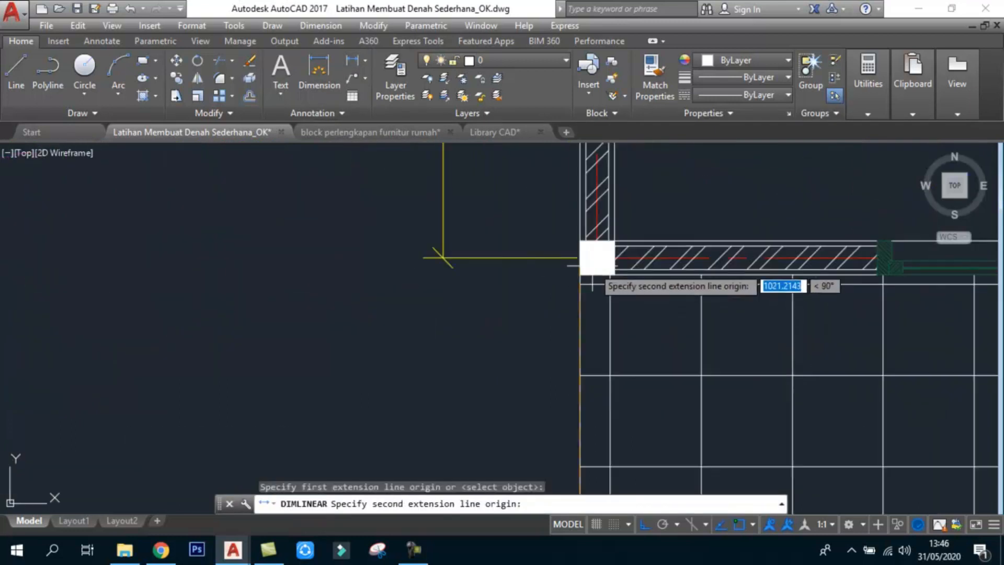
click(590, 268)
click(442, 257)
scroll(470, 377, down, 8)
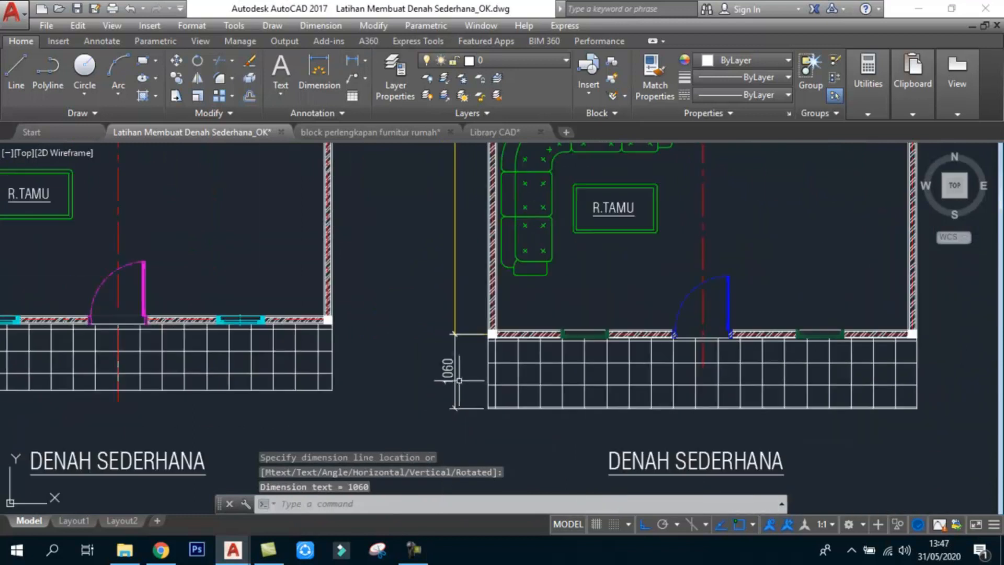
- Match the terrace depth dimension's properties to the second plan's overall vertical dimension
click(653, 73)
click(474, 237)
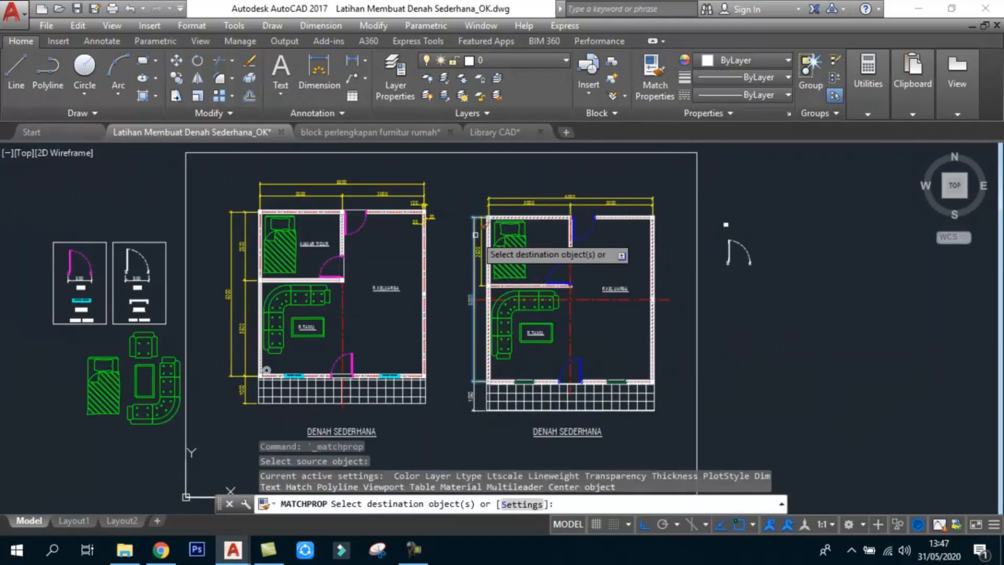
click(474, 397)
key(Return)
key(Escape)
key(Escape)
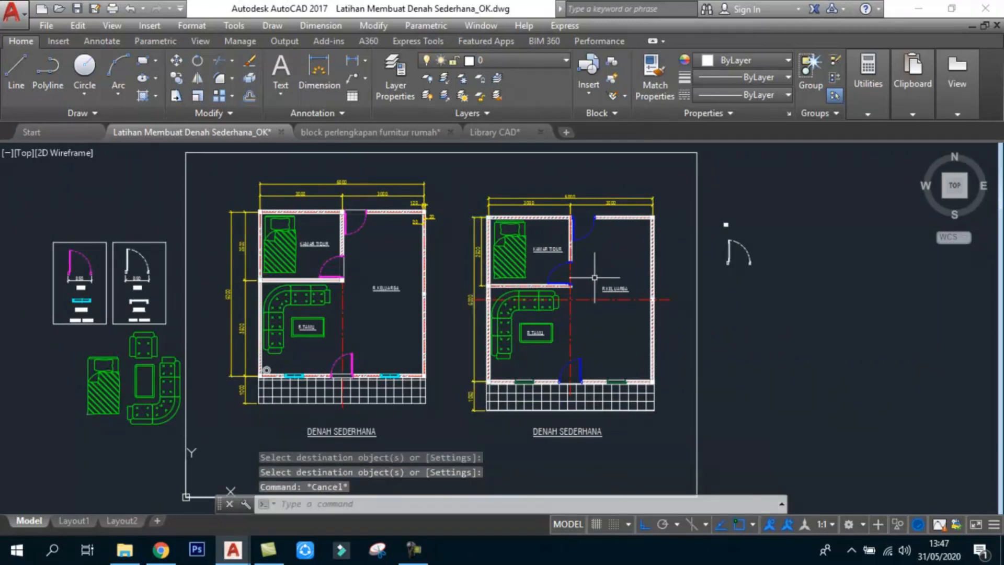
- Move the second plan, without its title, slightly straight up to level it with the first plan
scroll(627, 268, down, 3)
scroll(465, 262, up, 3)
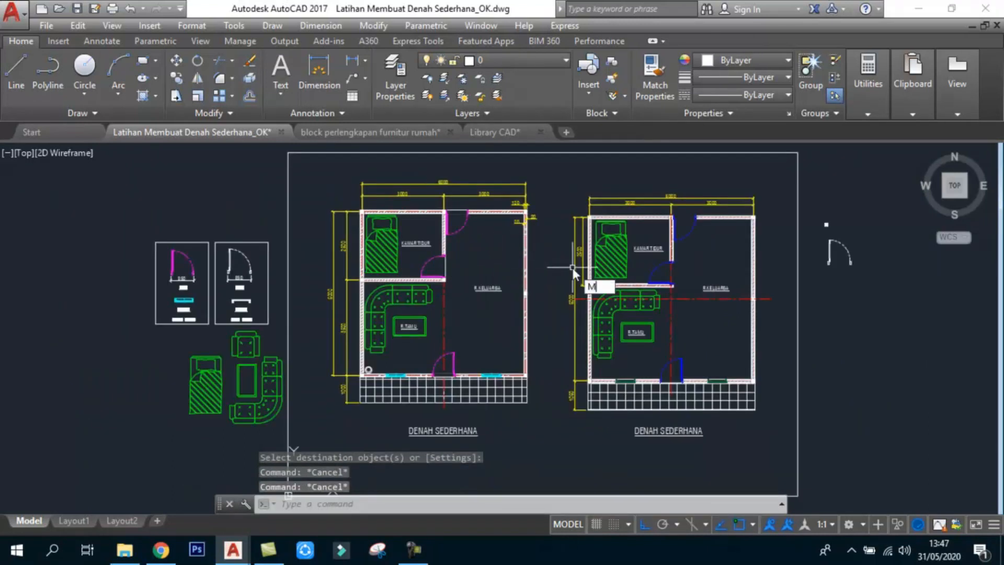
text(M)
key(Return)
click(550, 178)
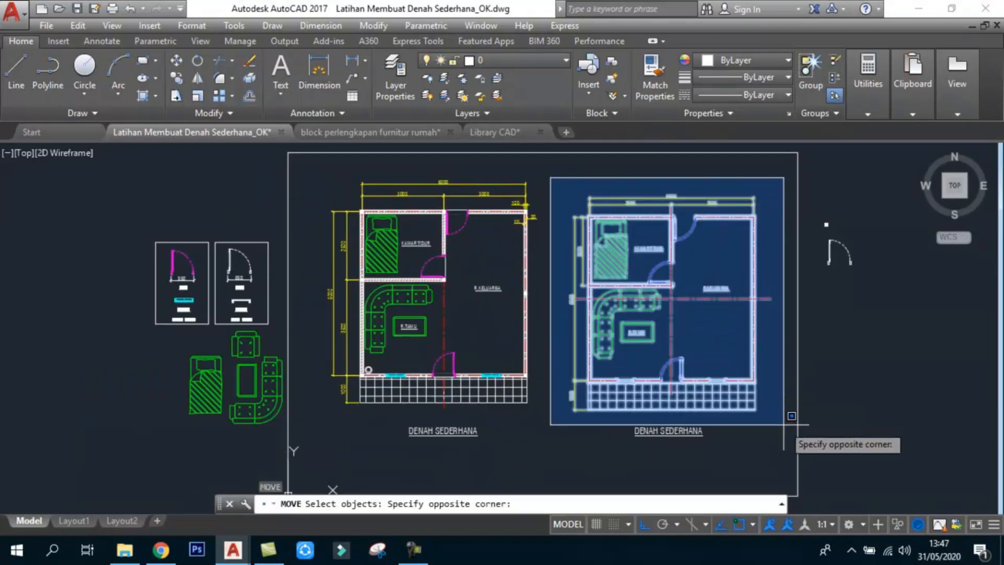
click(796, 447)
key(Return)
click(855, 350)
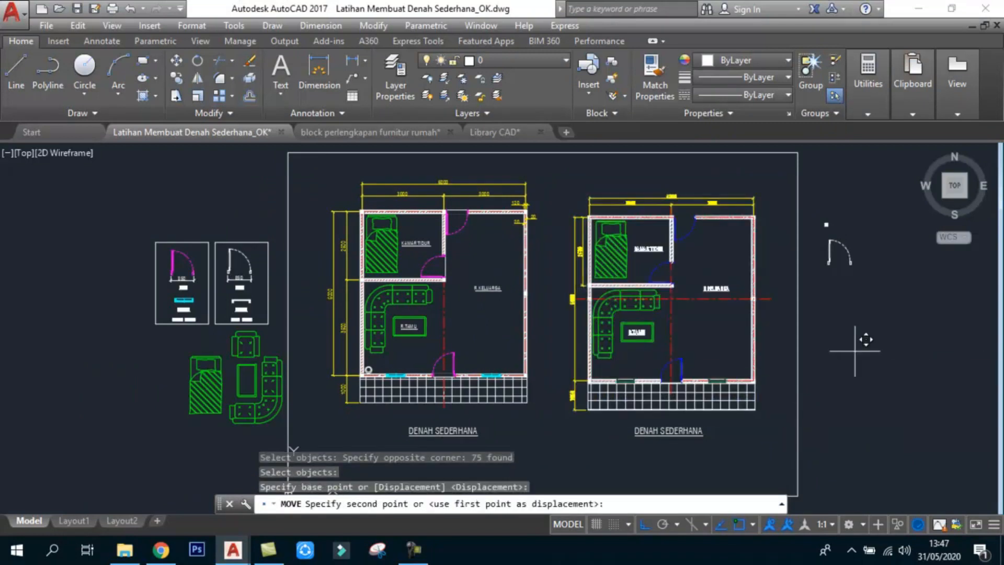
click(855, 344)
- Save the drawing
scroll(642, 285, down, 2)
scroll(685, 291, up, 2)
middle_drag(646, 291, 596, 285)
key(ctrl+s)
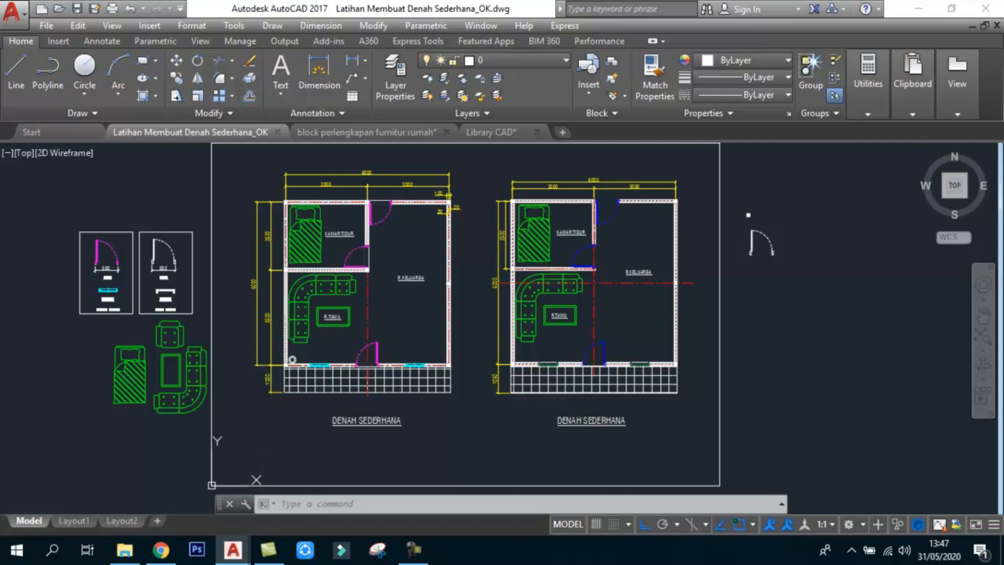
key(ctrl+s)
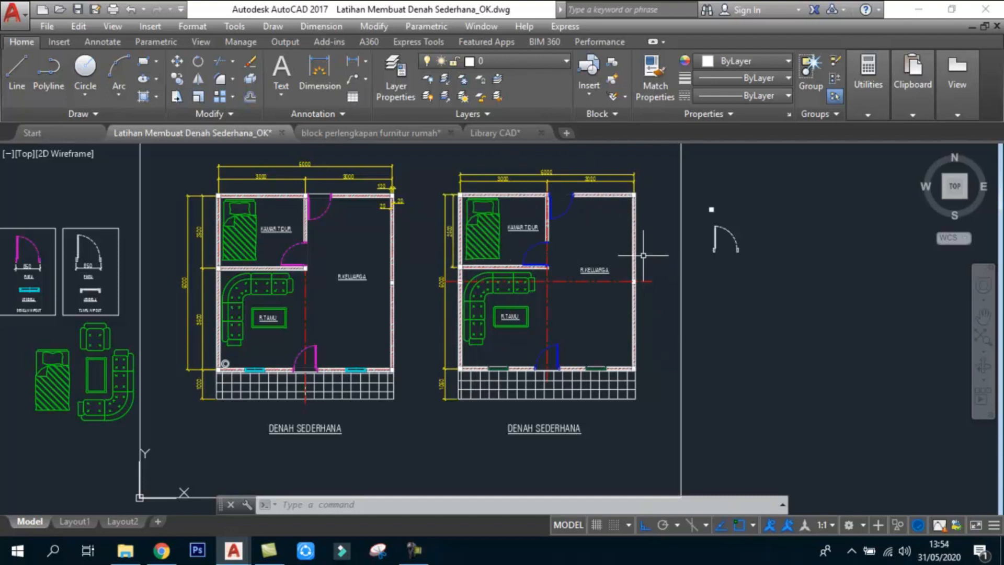
middle_drag(630, 263, 529, 263)
middle_drag(467, 259, 464, 276)
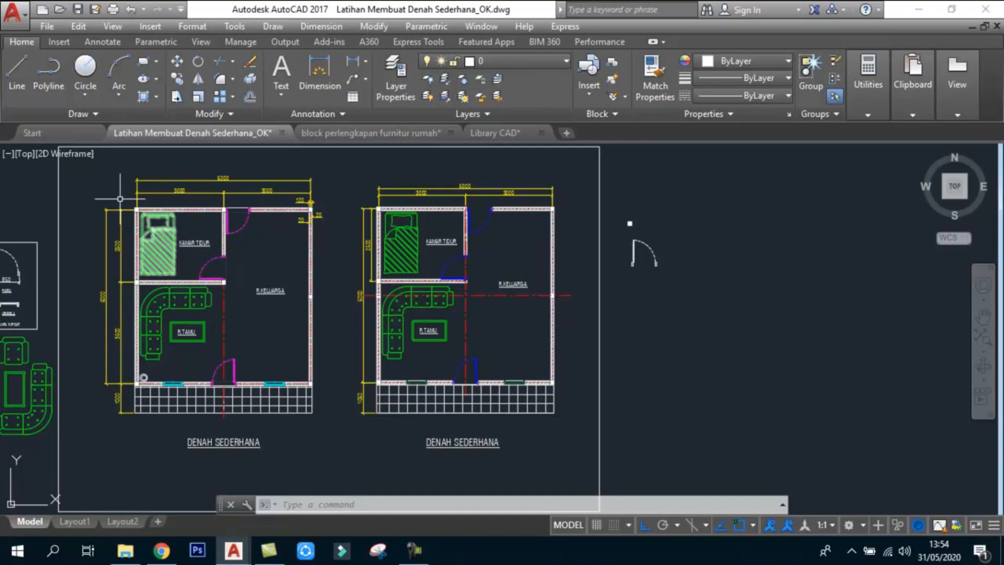
scroll(366, 293, up, 2)
scroll(366, 293, down, 2)
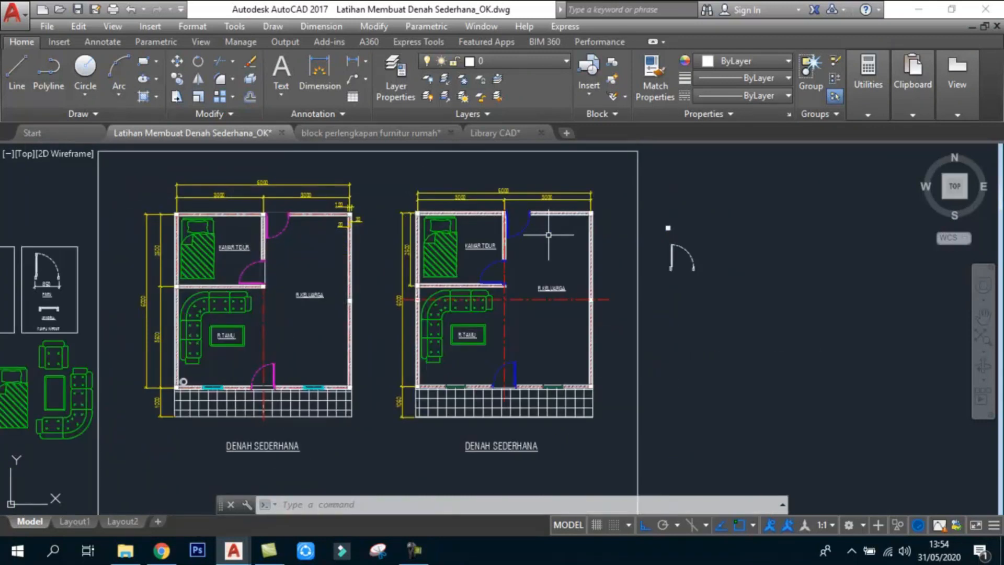
text(o)
key(Return)
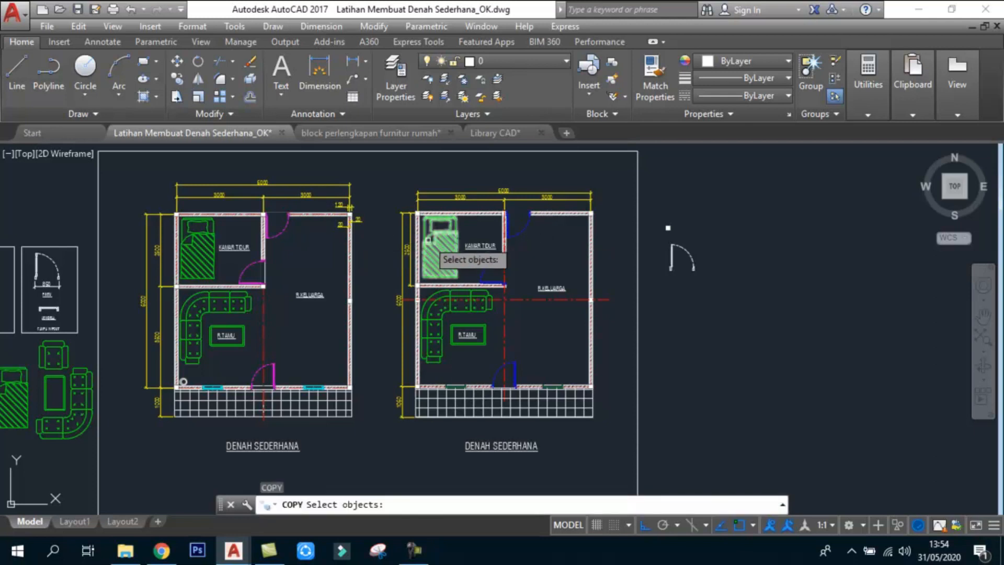
click(410, 198)
key(Escape)
key(Escape)
key(Escape)
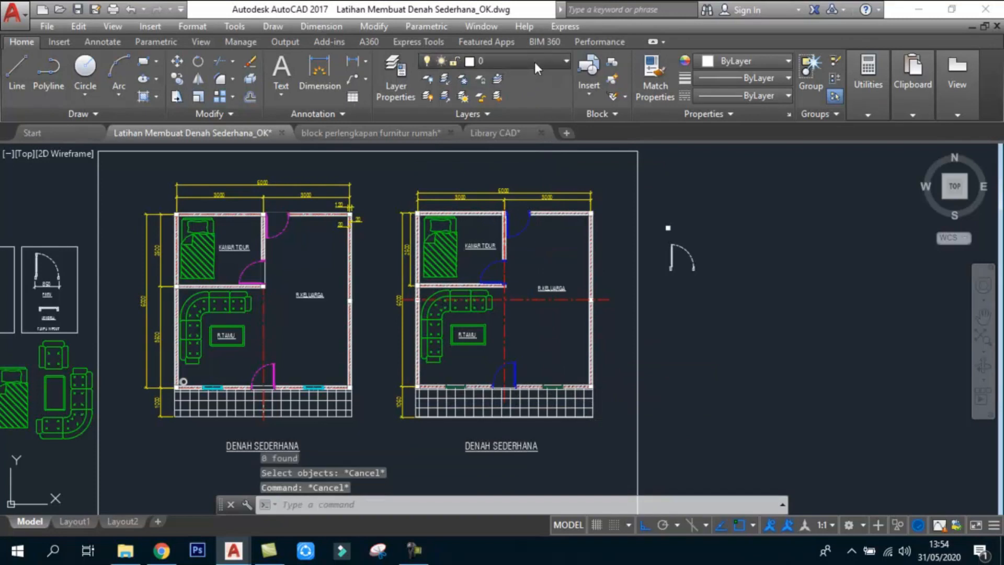
- Turn off the layers DIN, Arsir, Aksesories, Pintu tanpa wipeout, Pintu dengan wipeout and Jendela dengan wipeout
click(520, 62)
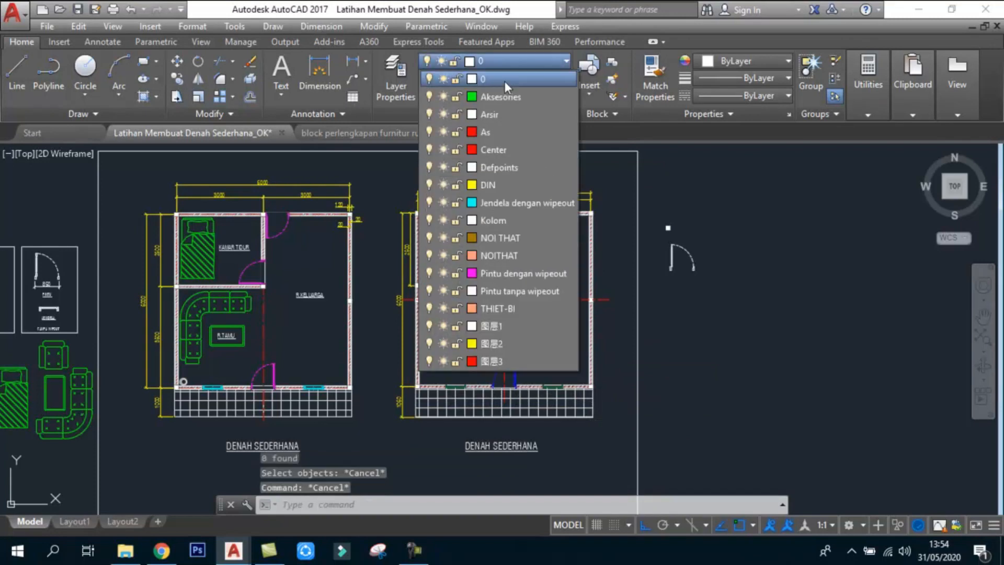
click(429, 185)
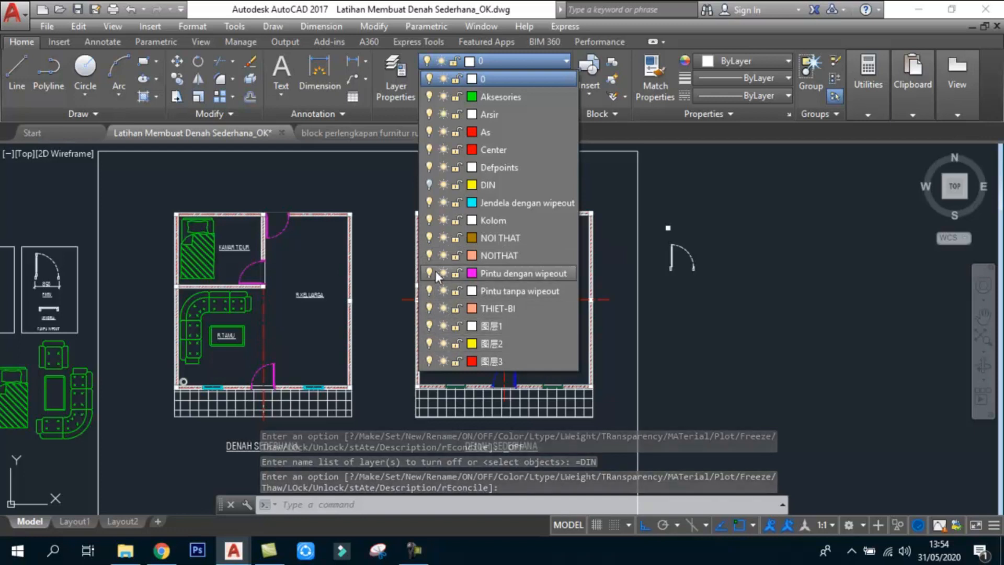
click(430, 114)
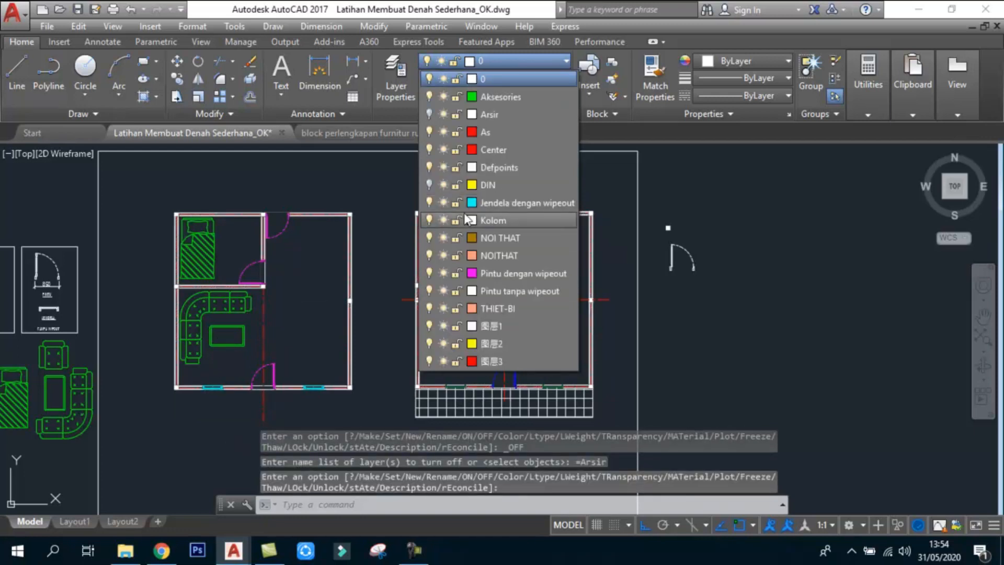
click(429, 96)
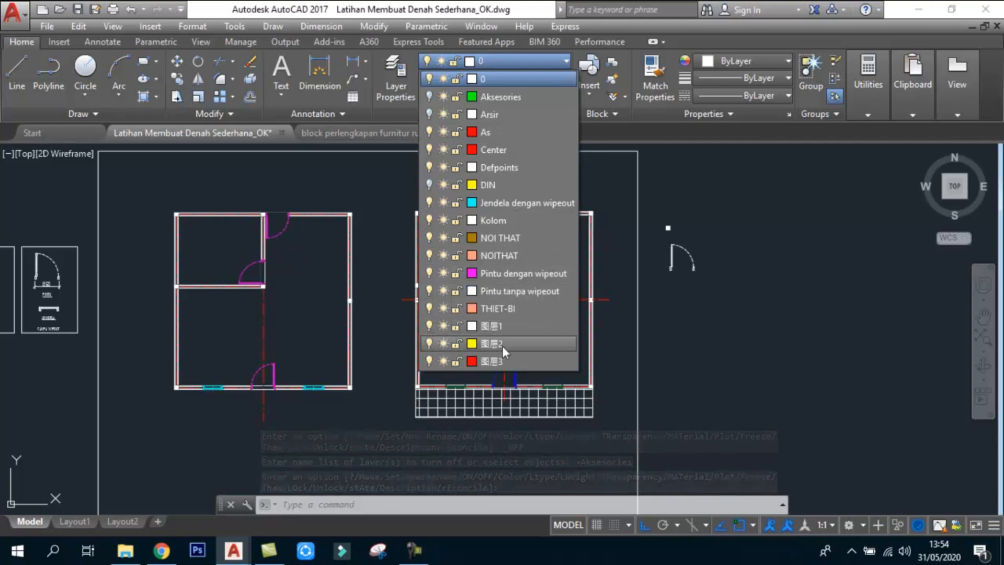
click(429, 290)
click(430, 272)
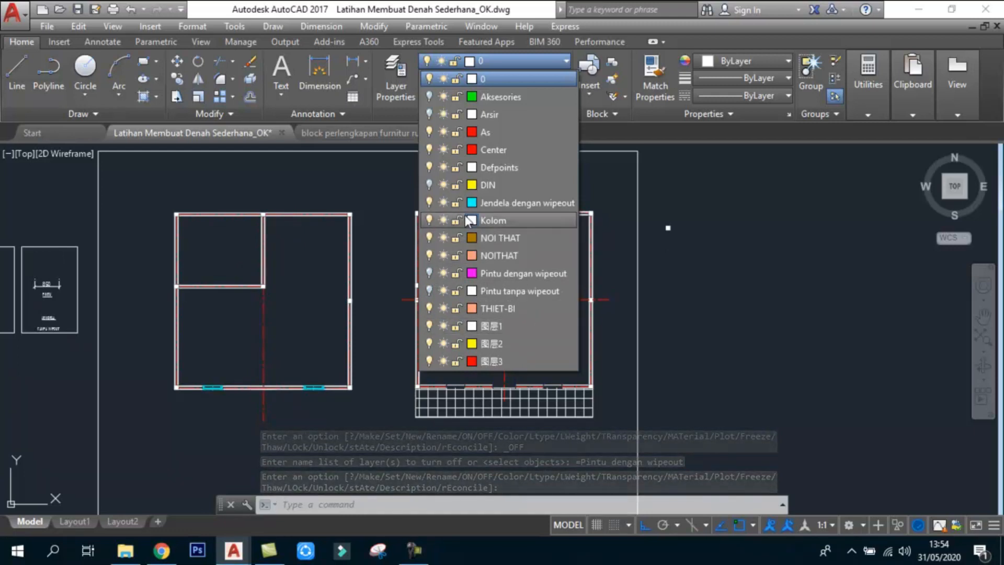
click(431, 201)
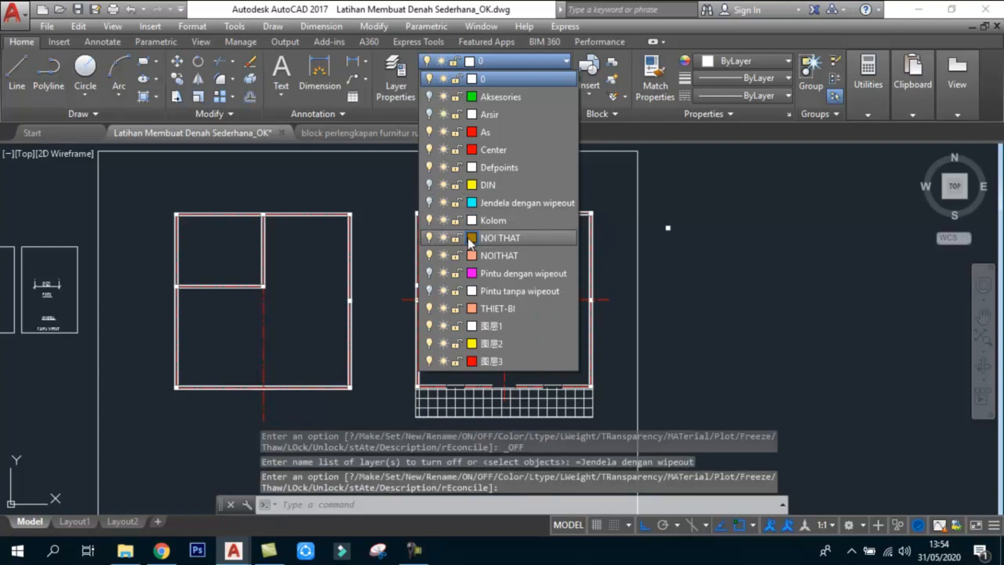
key(Escape)
key(Escape)
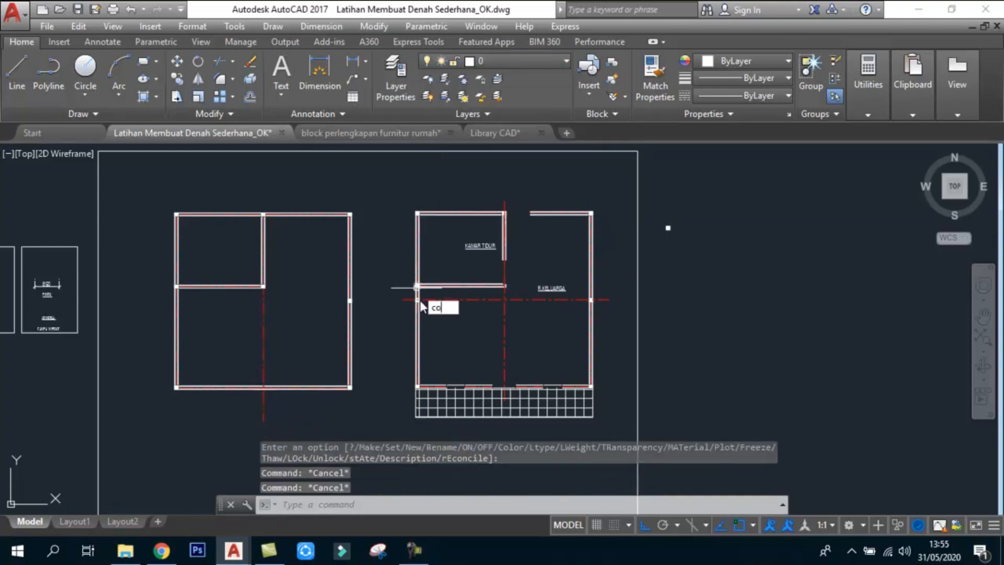
- Copy the first plan's walls, columns and axis lines straight across to the empty area right of the drawing frame
text(co)
key(Return)
click(372, 418)
click(146, 167)
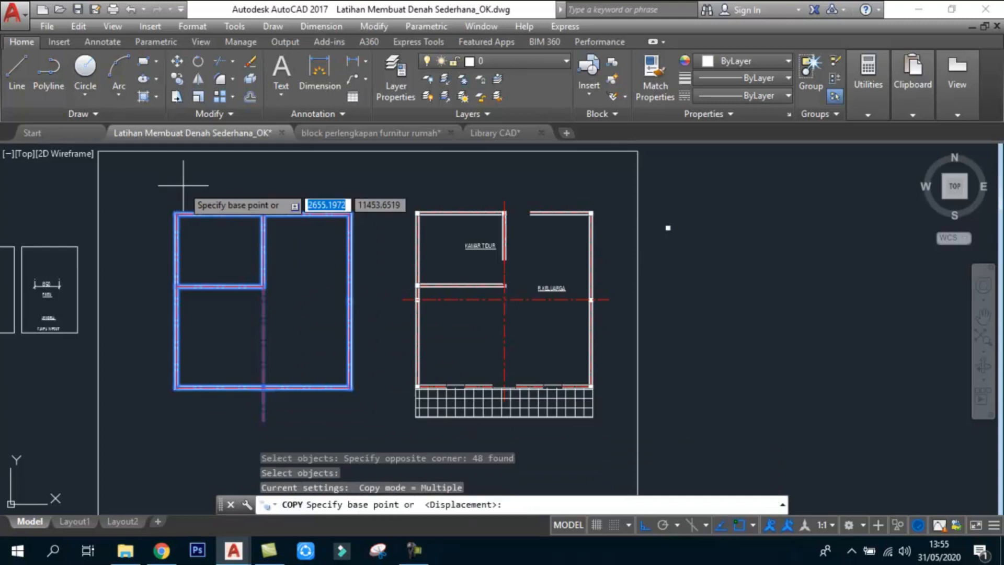
click(175, 213)
click(738, 214)
key(Escape)
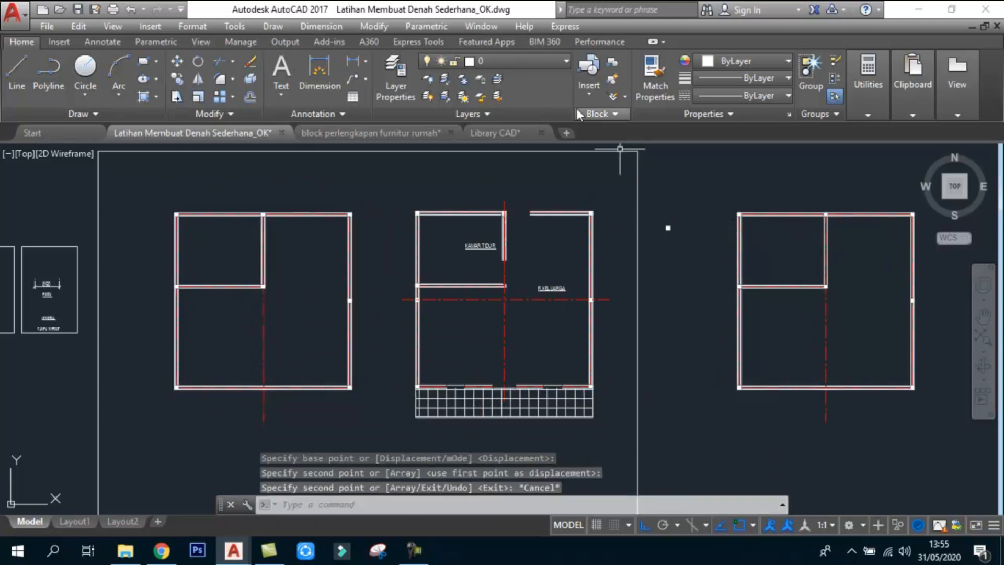
- Turn the layers Arsir, Aksesories, DIN, Pintu dengan wipeout, Jendela dengan wipeout and Pintu tanpa wipeout back on
click(547, 60)
click(429, 114)
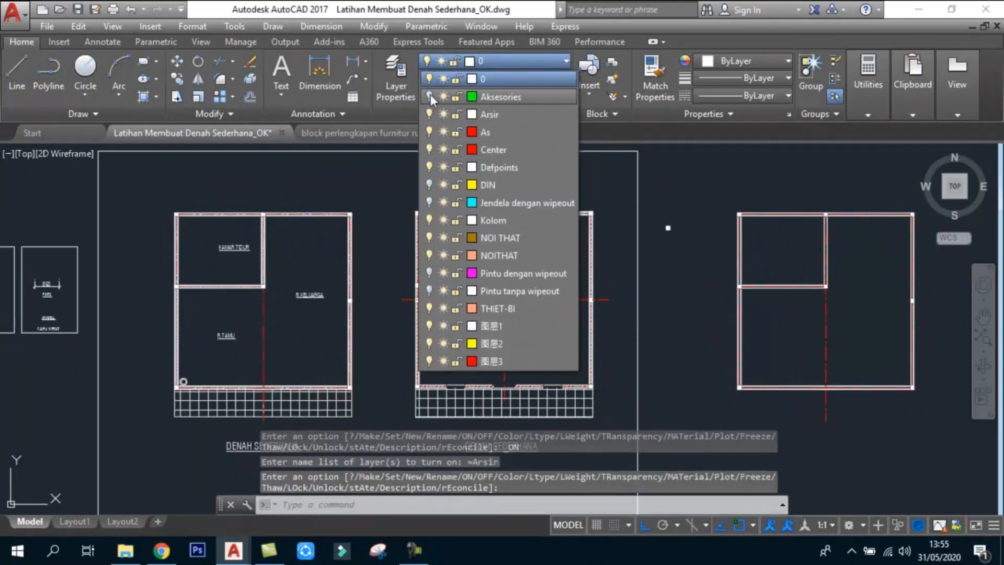
click(429, 96)
click(429, 185)
click(429, 273)
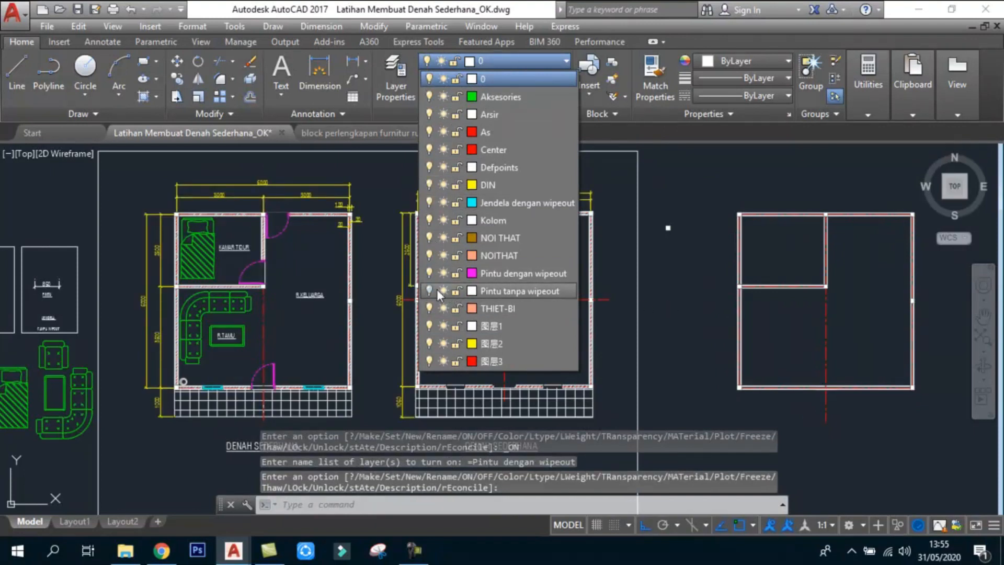
click(429, 291)
click(680, 301)
key(Escape)
- Erase the wall lines of the copied plan's left wall and upper-left top wall, keeping the axes and columns
middle_drag(655, 295, 422, 296)
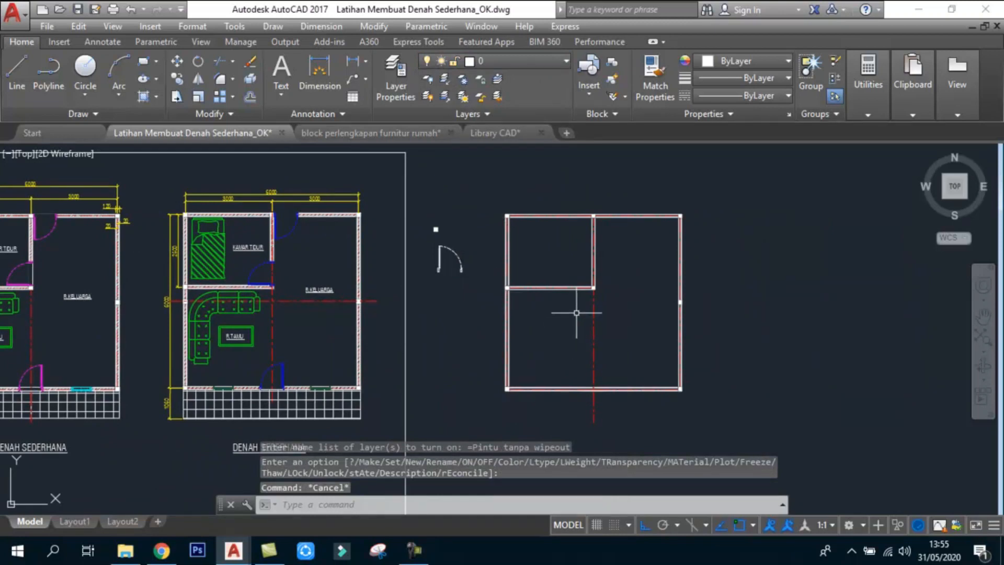
scroll(524, 222, up, 5)
click(489, 266)
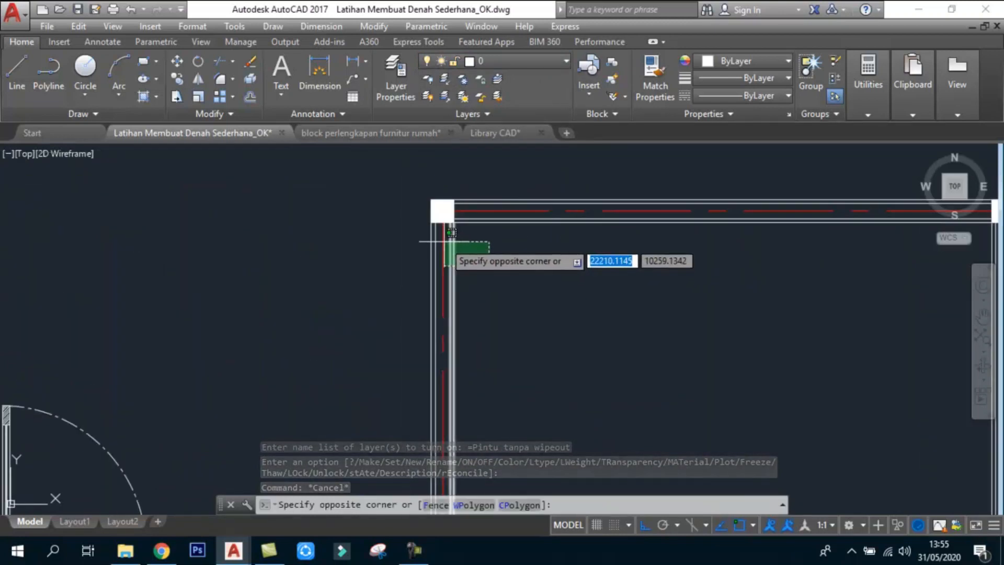
click(447, 241)
scroll(449, 232, up, 4)
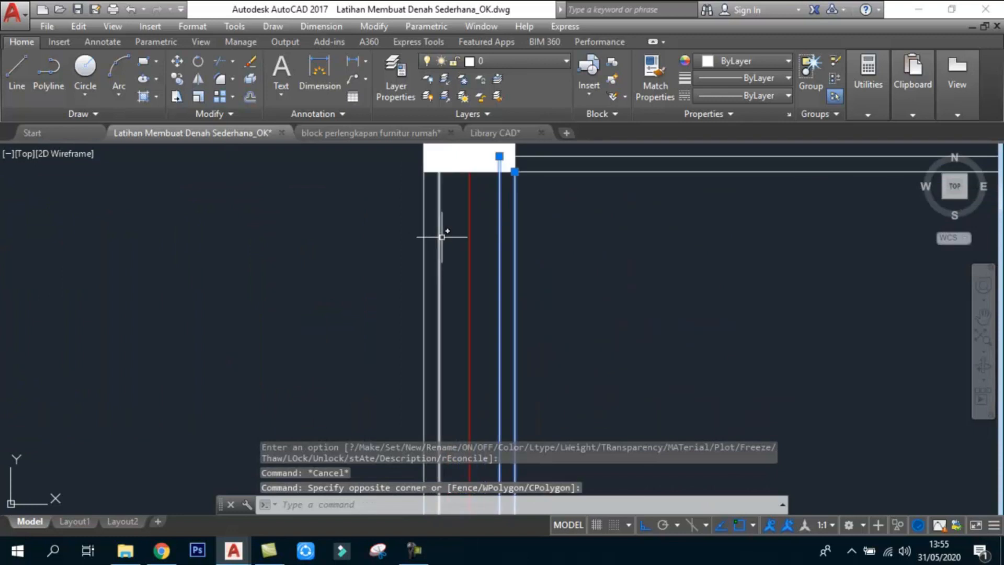
scroll(364, 251, down, 3)
key(Delete)
scroll(496, 280, up, 4)
click(557, 296)
click(540, 279)
click(540, 254)
click(481, 232)
key(Delete)
- Erase the wall lines of the copied plan's interior partitions, keeping the axes and columns
scroll(481, 234, down, 5)
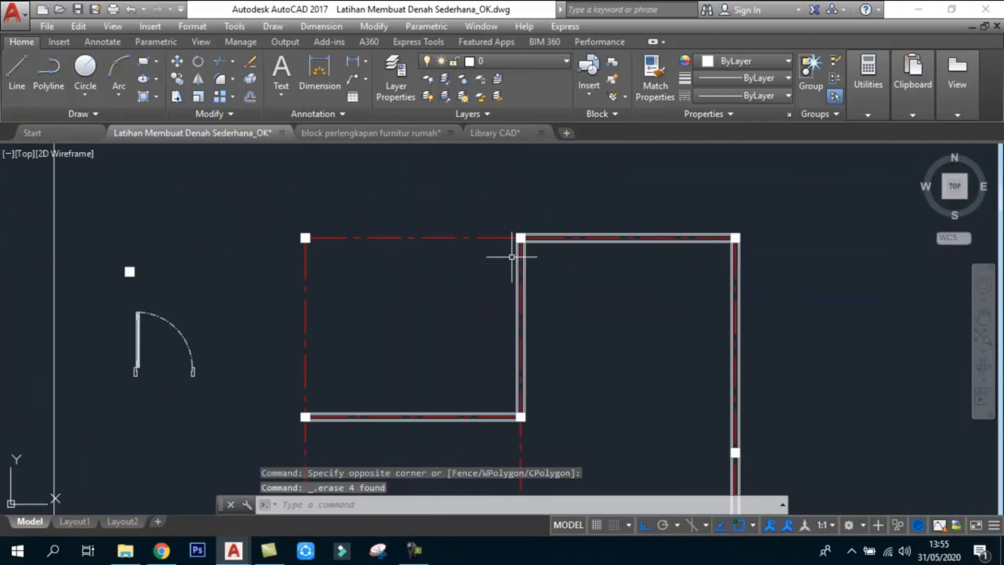
scroll(544, 268, up, 4)
click(528, 231)
click(460, 215)
key(Delete)
scroll(447, 217, up, 4)
click(448, 195)
click(415, 217)
scroll(442, 225, down, 4)
key(Delete)
scroll(443, 397, down, 3)
scroll(425, 416, up, 4)
click(427, 413)
click(386, 347)
key(Delete)
click(406, 325)
click(396, 343)
key(Delete)
click(396, 343)
key(Delete)
- Erase the wall lines of the copied plan's upper-right top wall and right wall, keeping the axes and columns
scroll(510, 262, down, 3)
scroll(459, 264, up, 4)
click(466, 216)
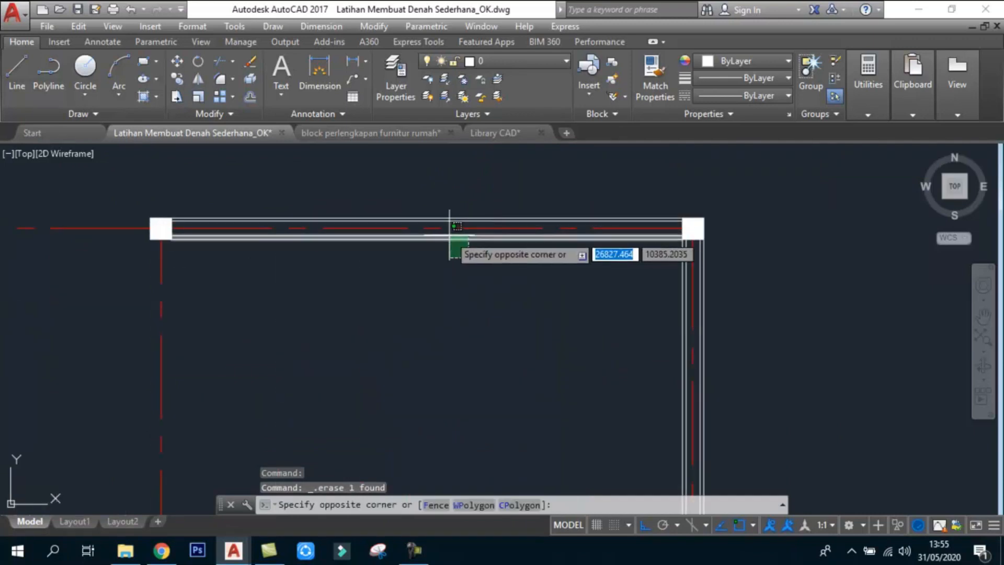
click(455, 242)
key(Delete)
click(466, 213)
click(457, 222)
key(Delete)
scroll(579, 219, down, 3)
scroll(631, 249, up, 6)
click(573, 225)
click(539, 235)
key(Delete)
click(639, 221)
click(595, 234)
key(Delete)
- Erase the bottom wall lines and leftover line pieces around the bottom of the copied plan
scroll(622, 261, down, 4)
scroll(585, 340, up, 6)
click(435, 400)
click(411, 373)
key(Delete)
click(416, 331)
click(400, 360)
key(Delete)
click(282, 399)
click(276, 372)
key(Delete)
click(292, 340)
click(285, 352)
key(Delete)
click(276, 311)
click(263, 359)
key(Delete)
click(289, 315)
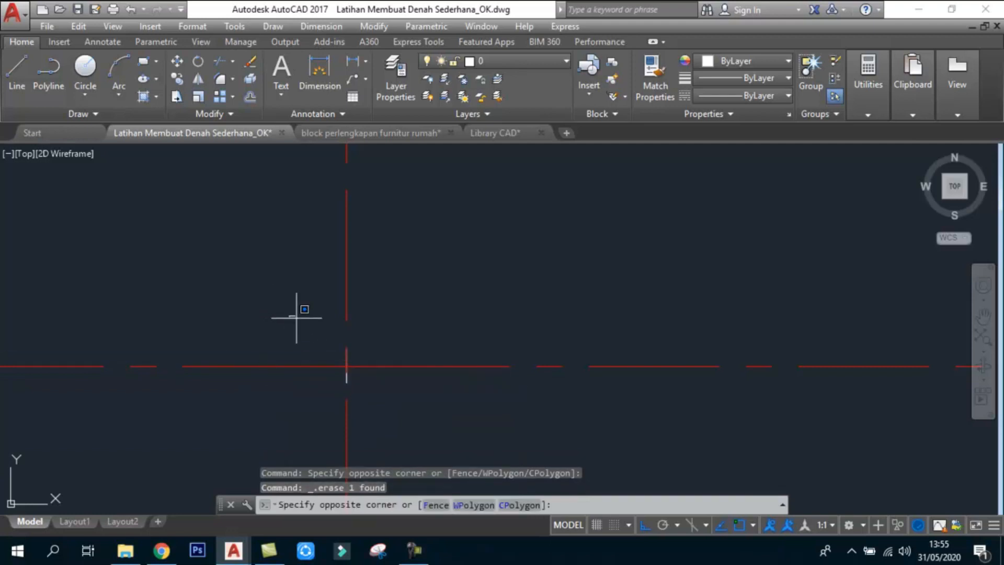
scroll(443, 396, down, 1)
click(444, 399)
key(Delete)
- Shorten the copied plan's middle vertical axis so it ends on the bottom horizontal axis
scroll(679, 381, down, 4)
middle_drag(651, 345, 600, 349)
middle_drag(732, 313, 722, 314)
scroll(627, 408, up, 4)
click(594, 431)
click(502, 437)
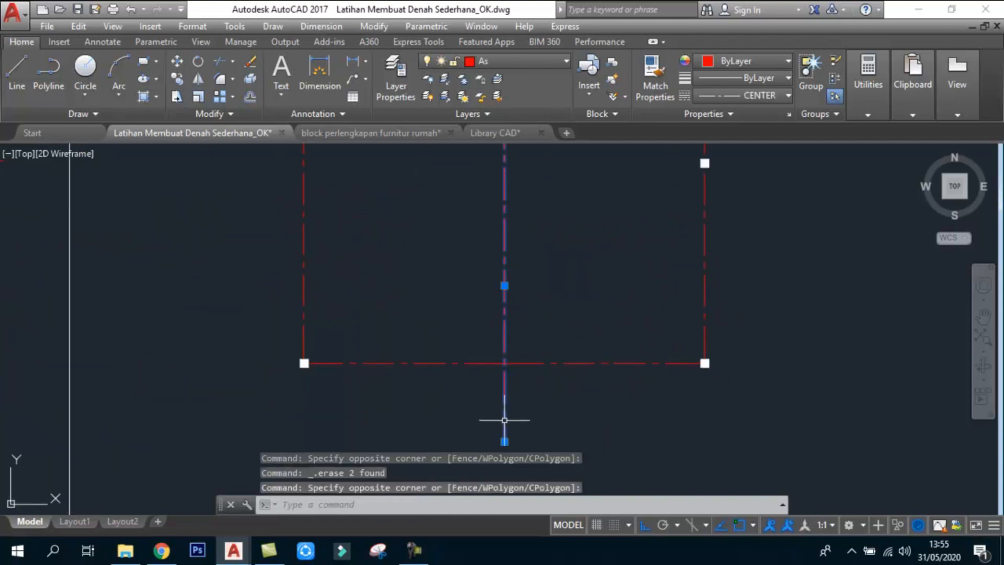
click(505, 442)
scroll(506, 400, down, 5)
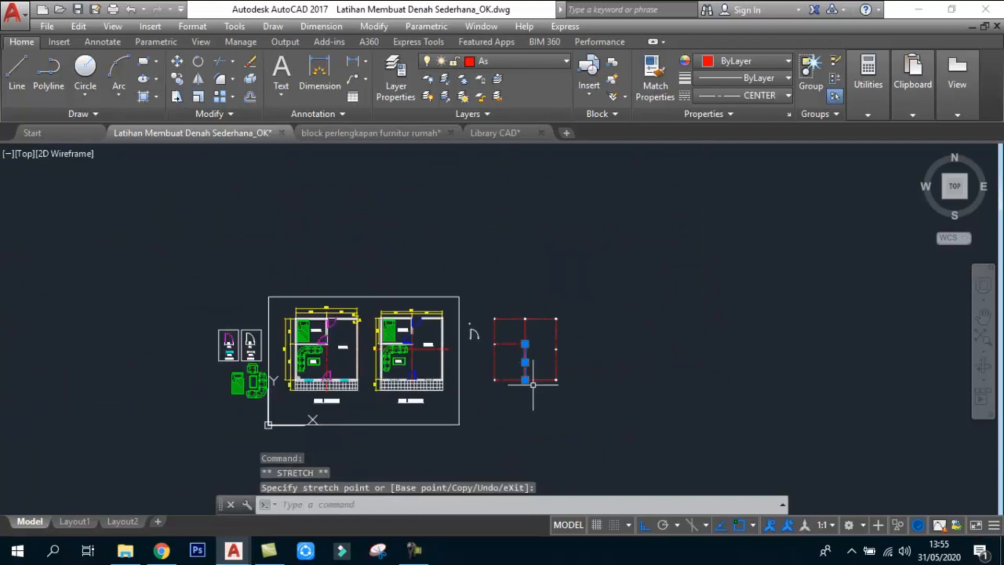
key(Escape)
- Draw a 1000 by 120 rectangle in the empty area right of the copied plan's lower corner
scroll(544, 366, up, 1)
scroll(543, 366, up, 2)
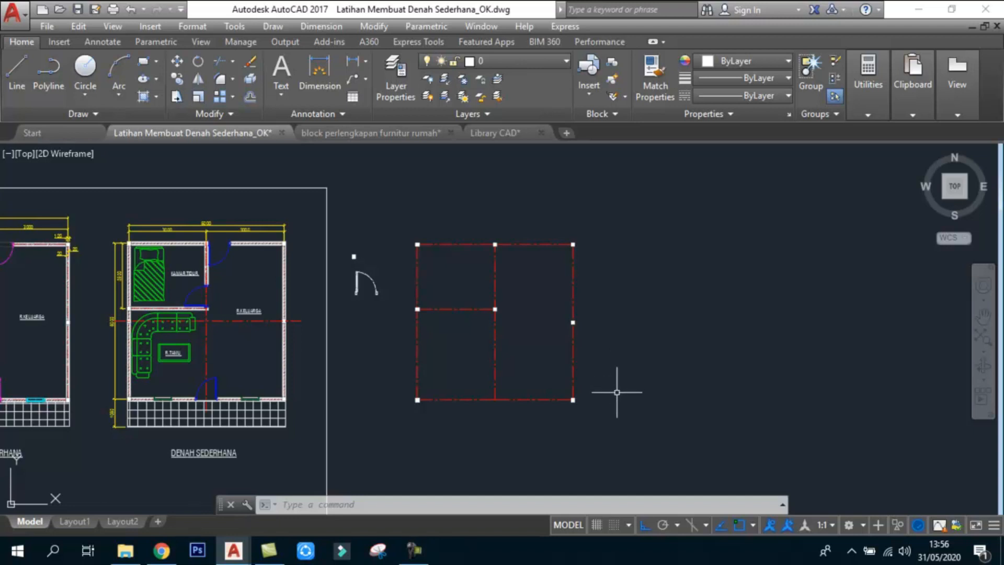
scroll(616, 403, up, 2)
middle_drag(580, 386, 512, 389)
middle_drag(588, 358, 505, 339)
scroll(476, 346, up, 2)
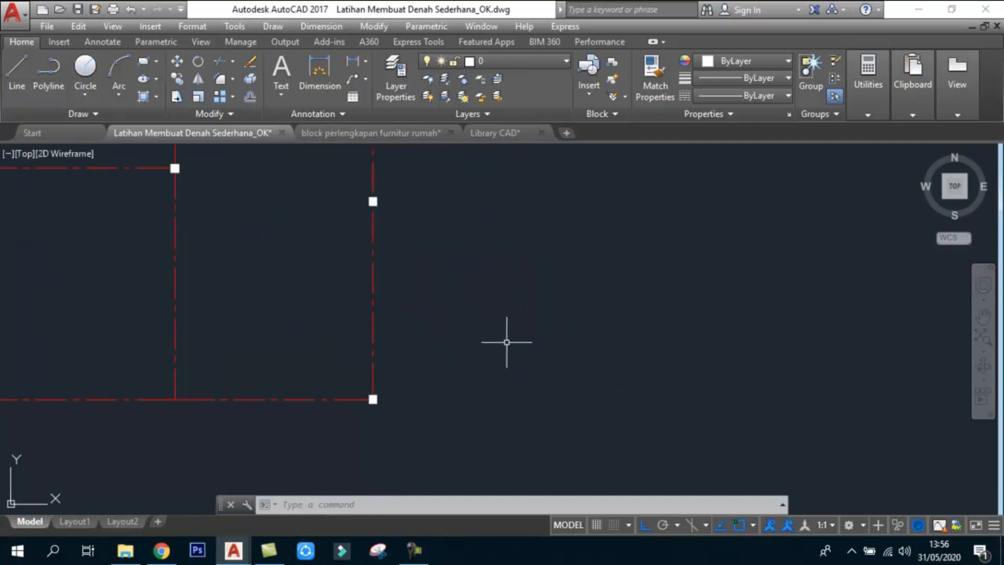
key(Escape)
key(Escape)
key(Escape)
text(rec)
key(Return)
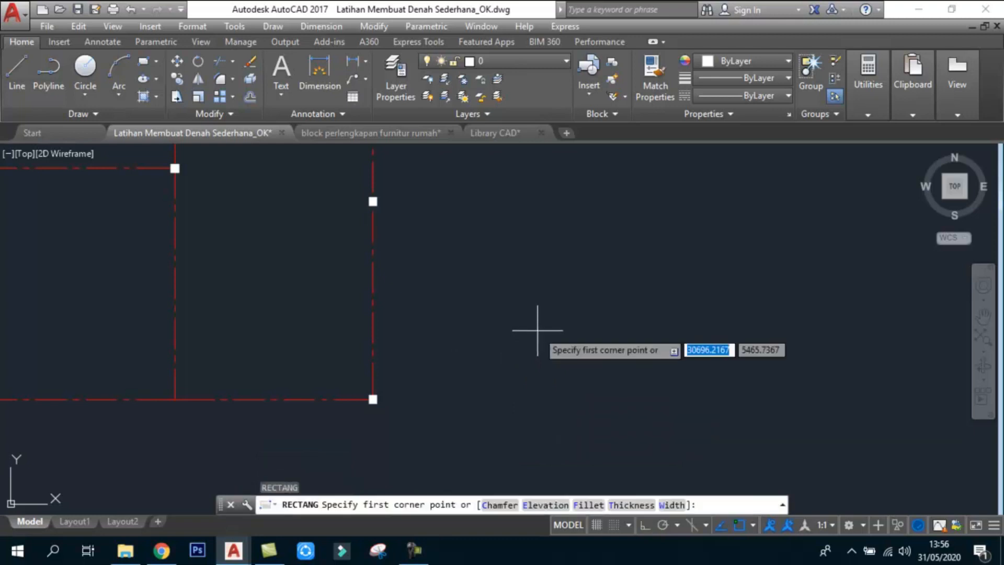
click(490, 407)
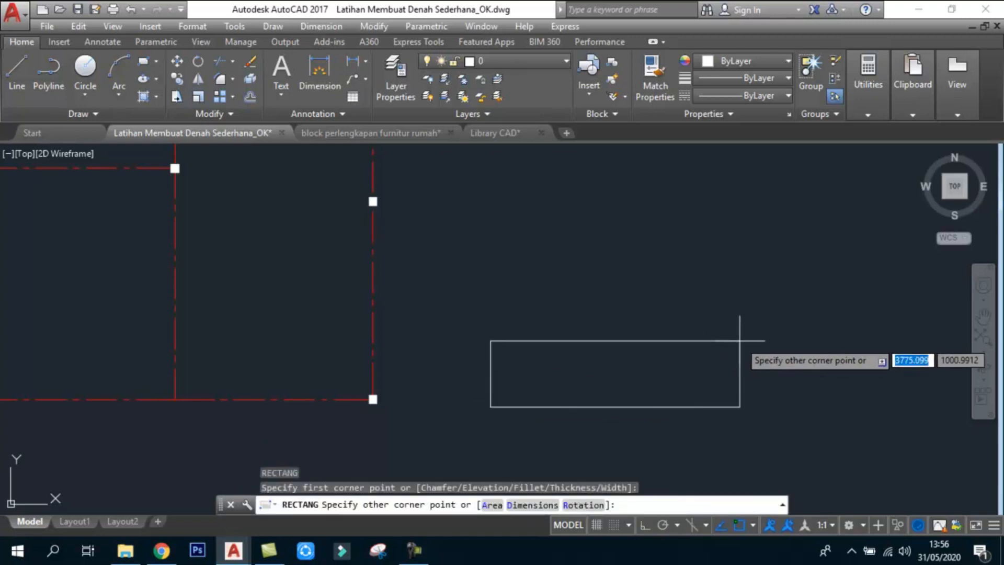
key(F8)
text(1000)
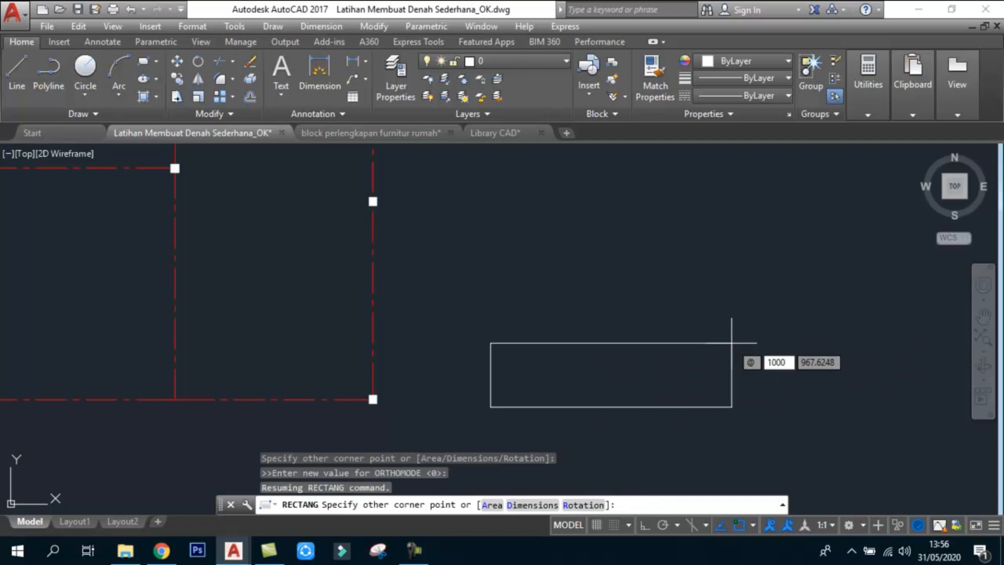
key(Tab)
text(120)
key(Return)
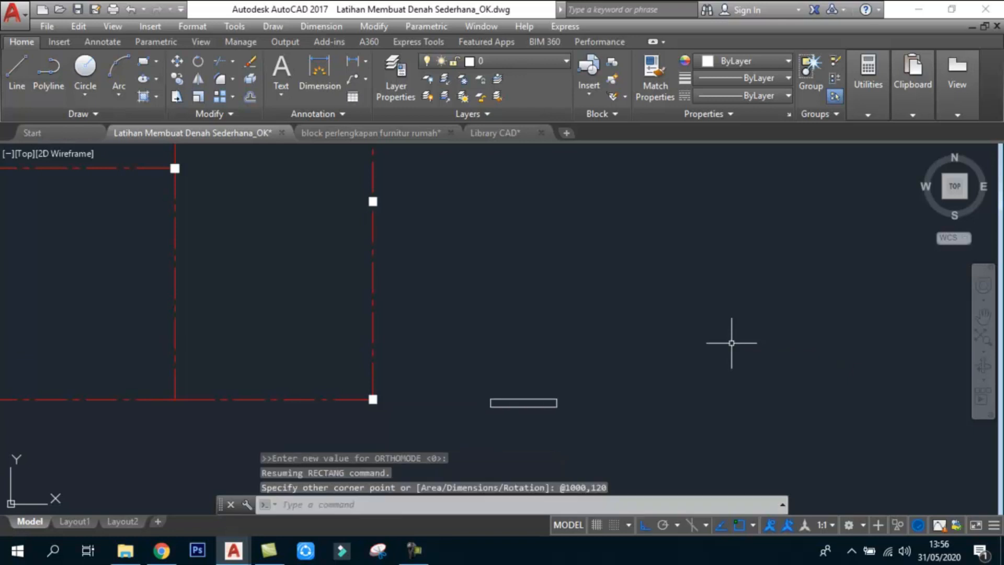
scroll(460, 421, up, 3)
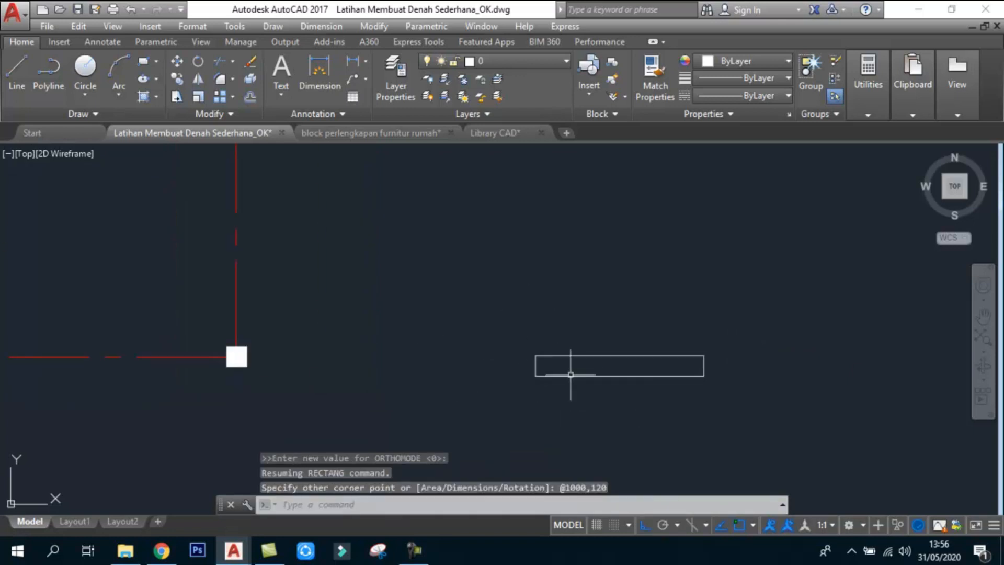
scroll(653, 371, up, 2)
middle_drag(652, 369, 581, 352)
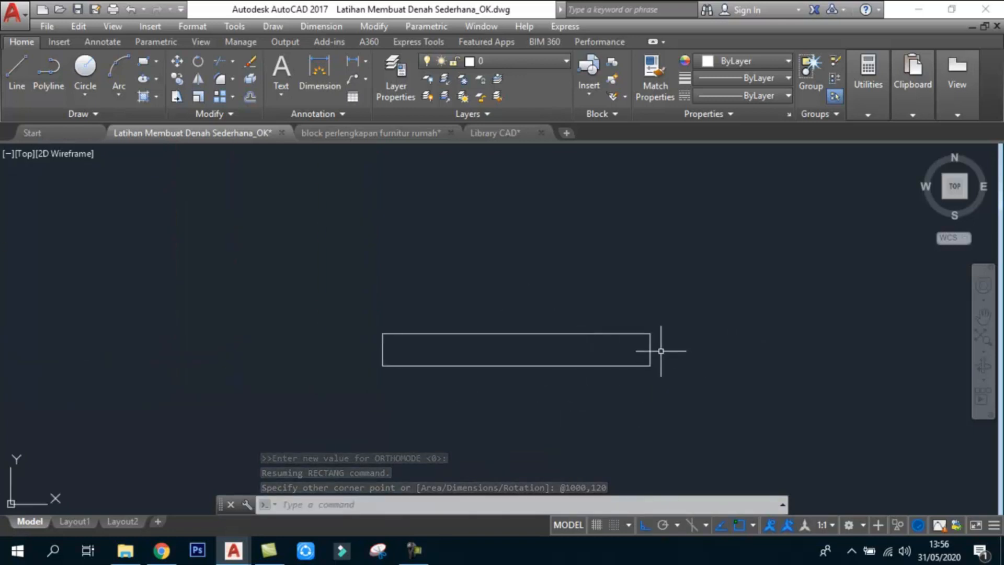
text(RE)
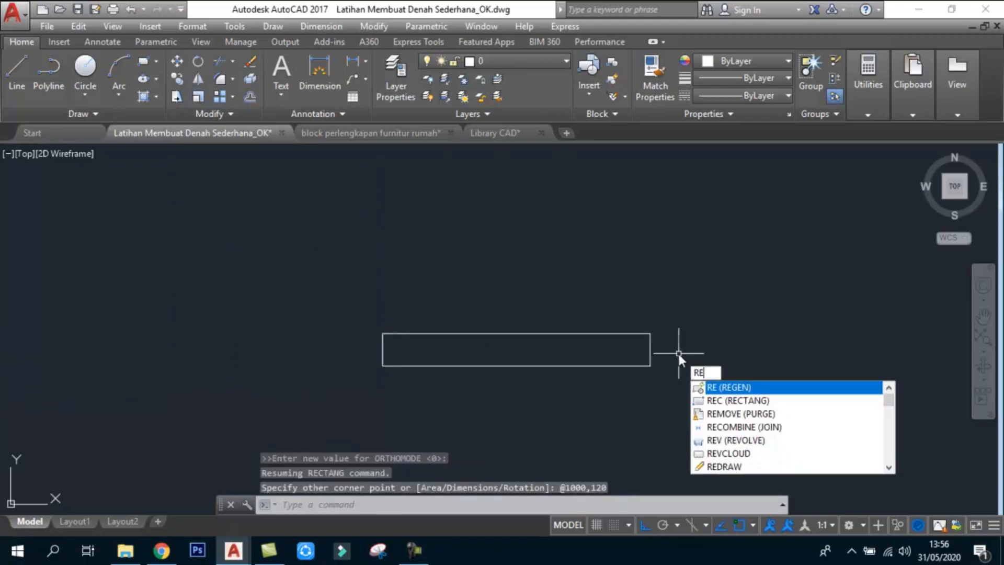
key(Return)
key(Escape)
- Draw a second rectangle, 1200 by 80, just above the 1000 by 120 rectangle
text(re)
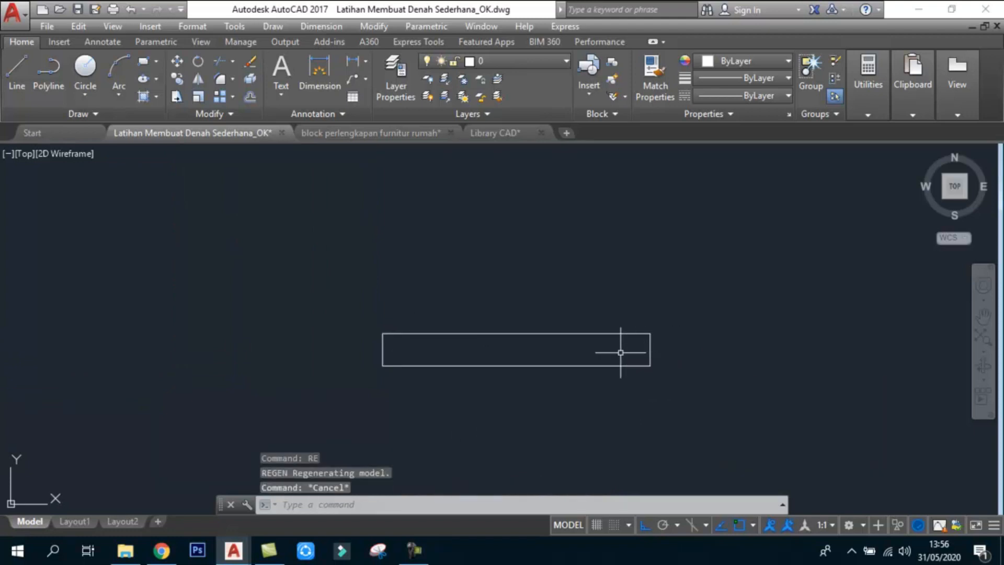
text(rec)
key(Return)
click(430, 287)
text(1200)
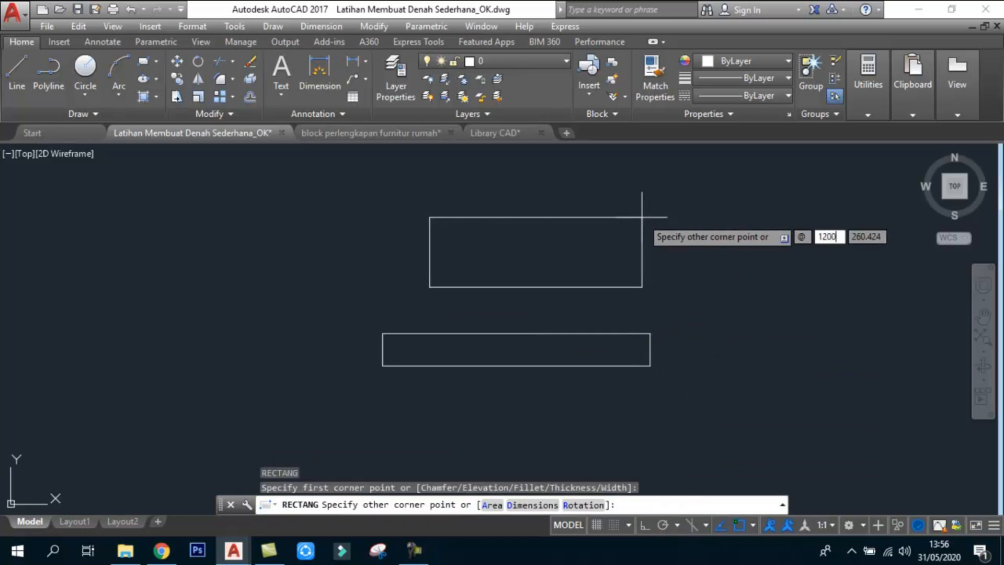
key(Tab)
text(80)
key(Return)
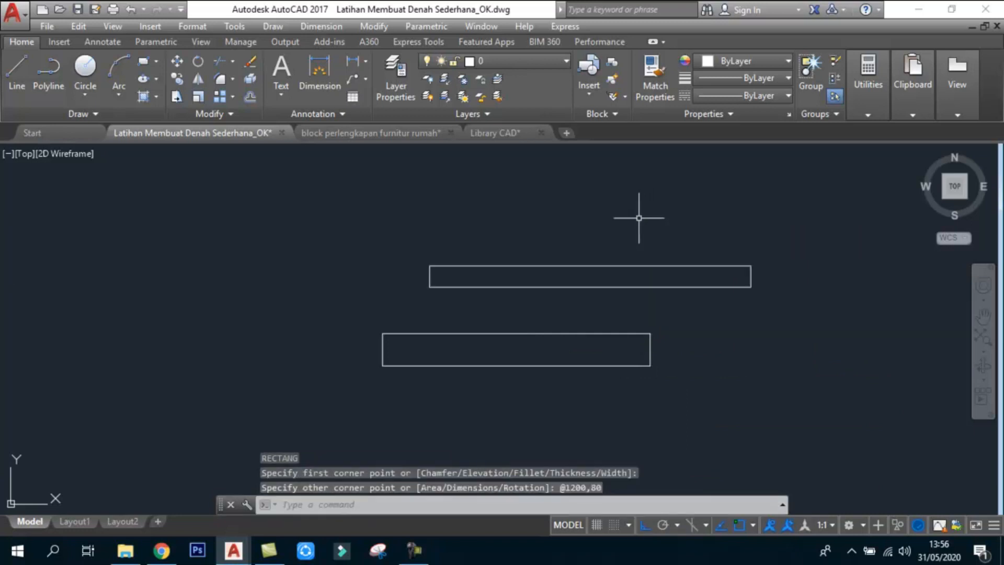
- Move the 1200 by 80 rectangle by its left-edge midpoint onto the left-edge midpoint of the 1000 by 120 rectangle
text(m)
key(Return)
click(428, 269)
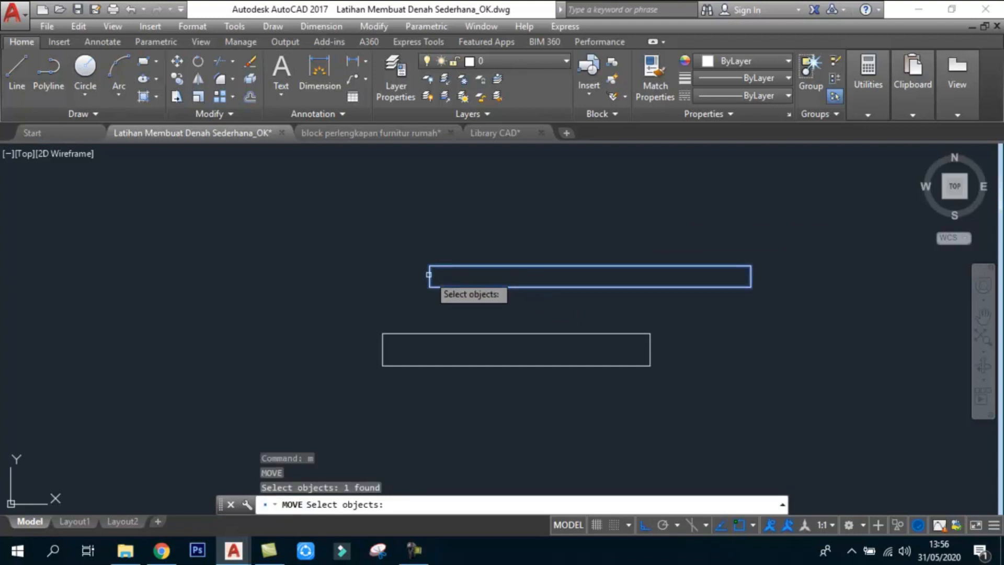
key(Return)
click(428, 277)
click(382, 349)
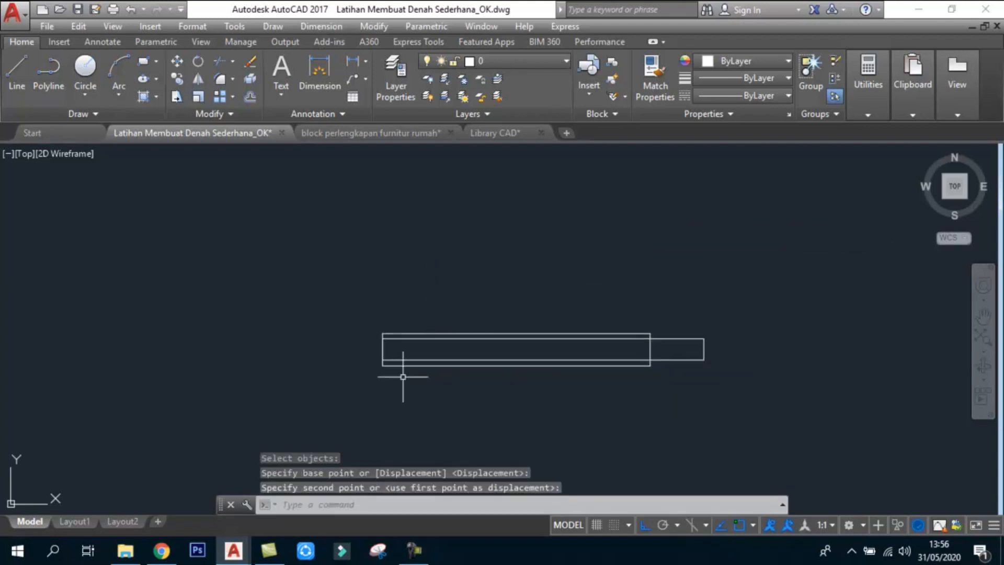
- Stretch the inner rectangle's right edge back to line up with the outer rectangle's right edge
scroll(400, 376, up, 3)
scroll(414, 352, down, 3)
scroll(527, 340, up, 2)
click(791, 329)
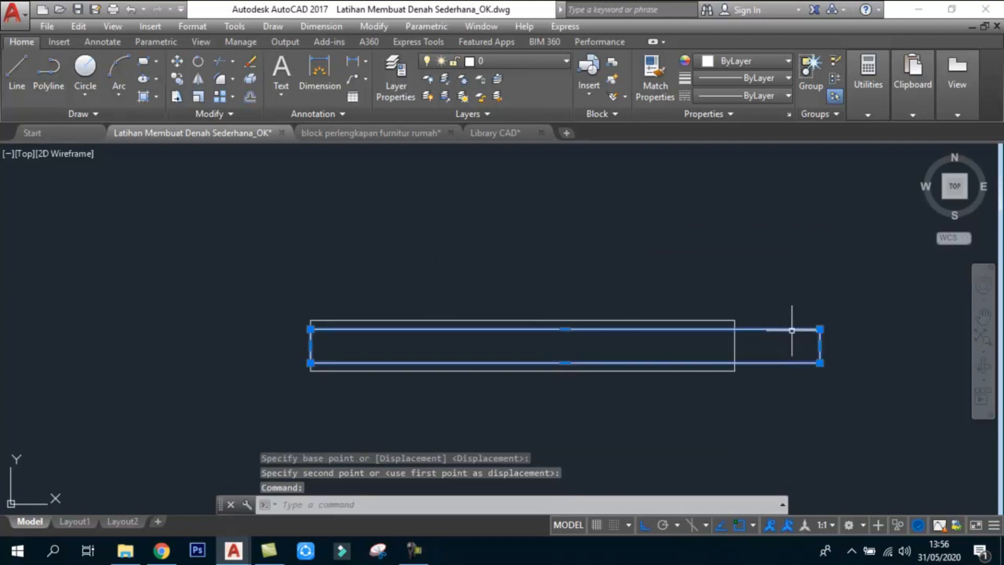
click(819, 346)
key(Escape)
- Check the outer rectangle's length between its upper corners with a temporary linear dimension
click(310, 320)
click(734, 320)
scroll(717, 320, down, 3)
scroll(714, 316, up, 1)
key(Escape)
scroll(714, 316, up, 4)
key(Escape)
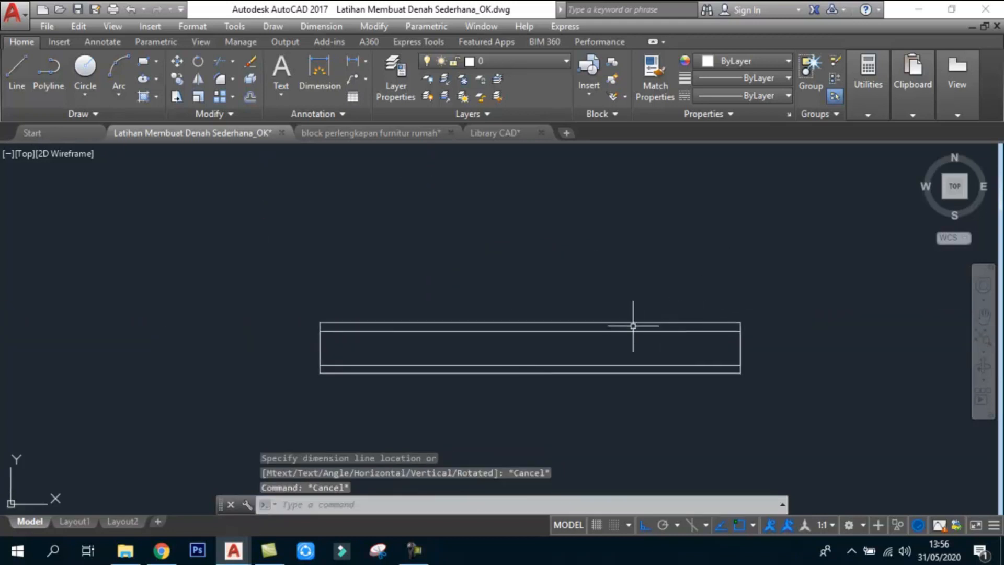
scroll(692, 325, down, 2)
scroll(688, 338, down, 4)
scroll(682, 340, up, 7)
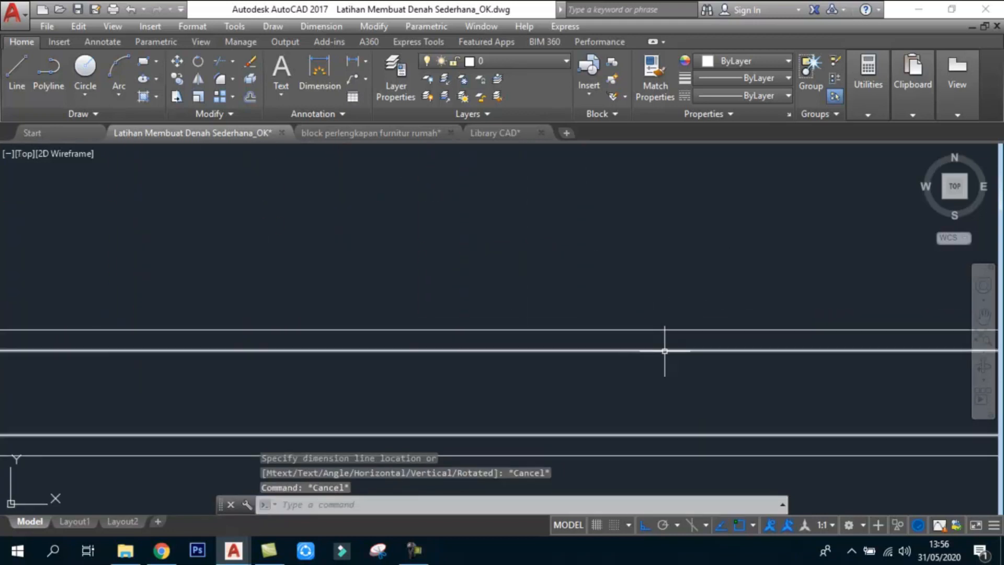
scroll(704, 336, down, 5)
scroll(410, 338, down, 4)
scroll(248, 340, up, 4)
scroll(313, 317, up, 2)
scroll(293, 308, down, 4)
scroll(287, 320, down, 1)
scroll(623, 317, up, 6)
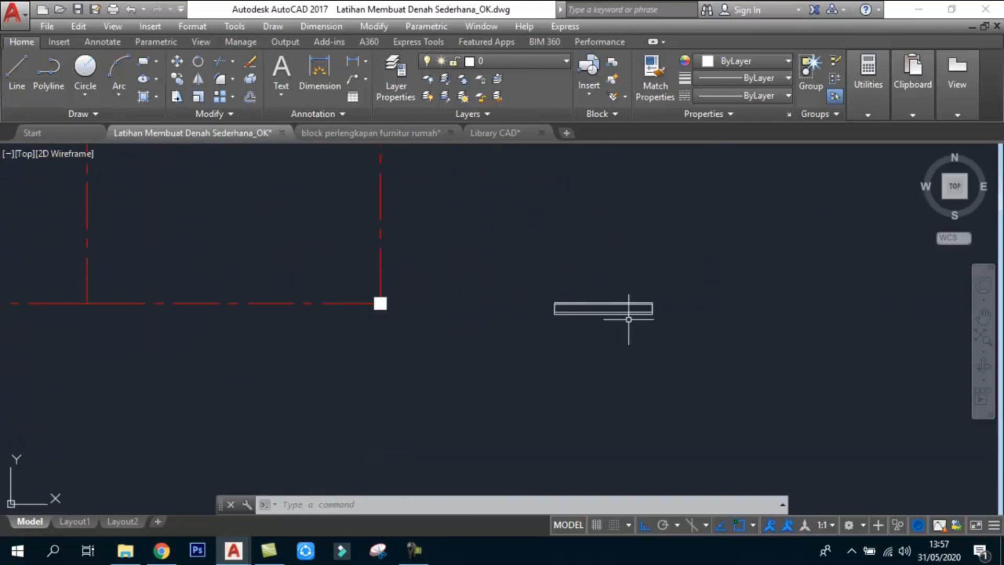
- Hatch the inner rectangle of the wall piece with the ANSI32 pattern
middle_drag(565, 297, 554, 313)
scroll(465, 303, up, 2)
middle_drag(452, 309, 419, 314)
text(h)
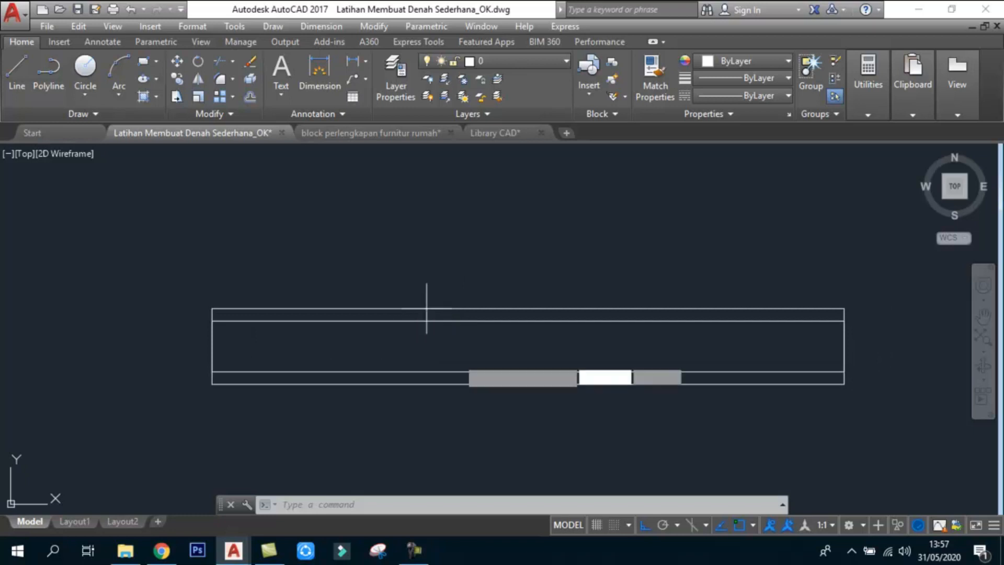
key(Return)
click(433, 345)
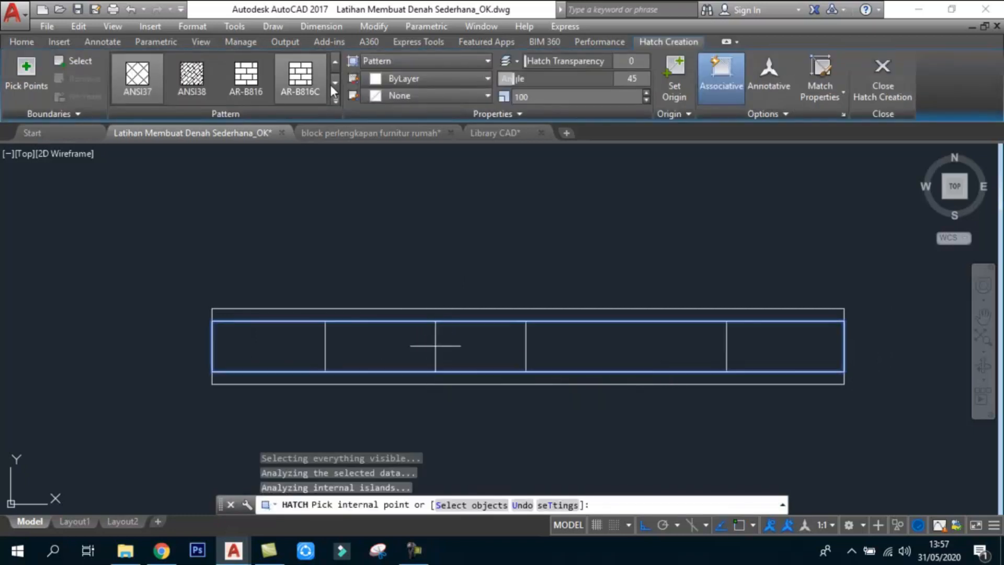
click(335, 97)
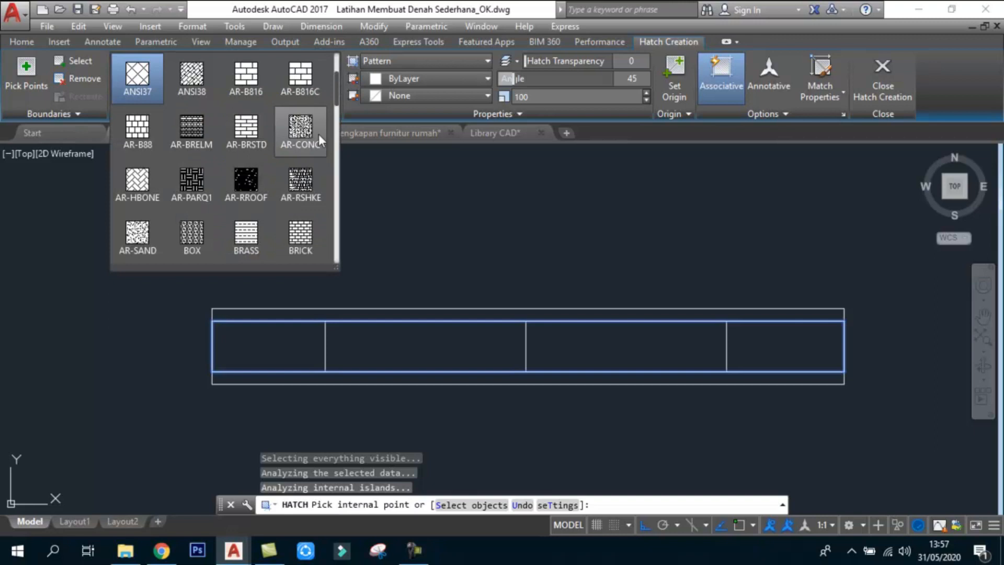
scroll(317, 102, up, 2)
click(302, 107)
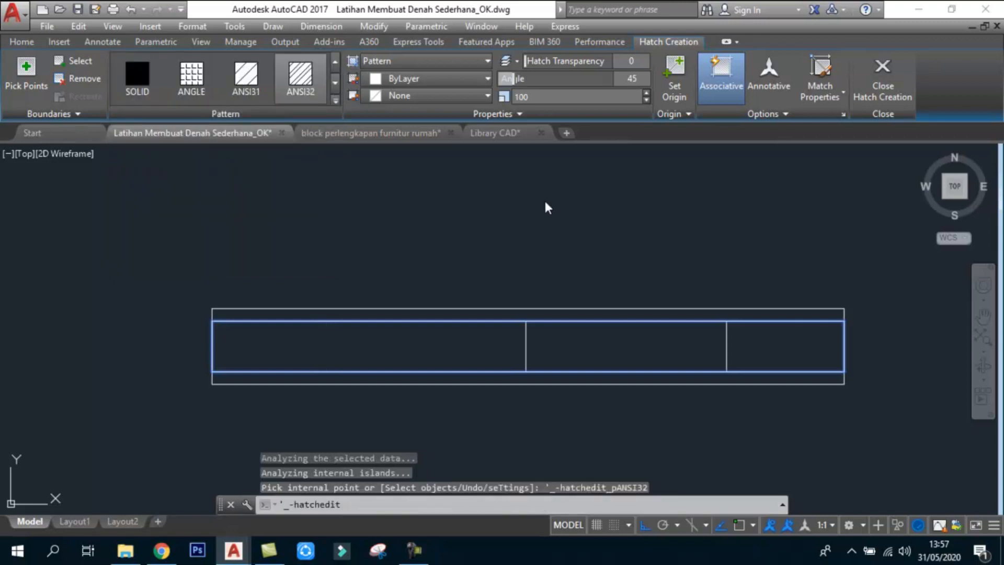
- Set the hatch scale to 10 and its angle to 0, and finish the hatch
text(10)
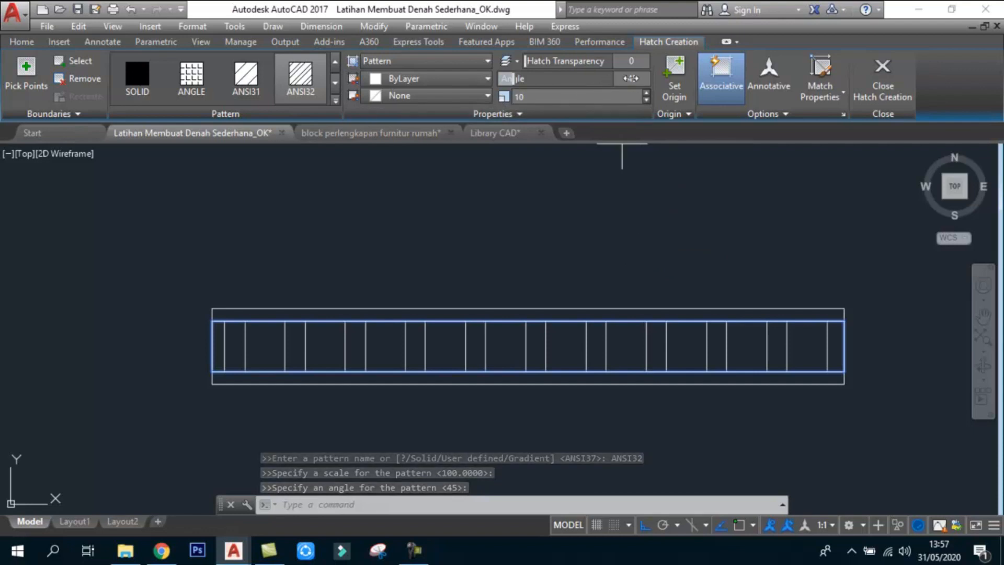
drag(582, 83, 635, 79)
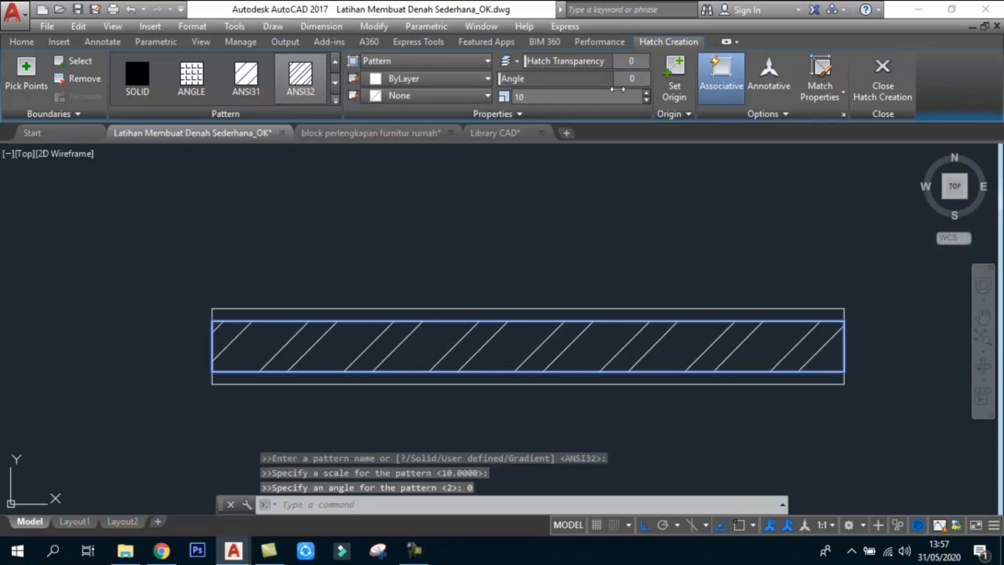
key(Escape)
key(Escape)
key(Escape)
scroll(642, 313, down, 5)
click(540, 284)
click(758, 366)
scroll(713, 391, down, 4)
scroll(675, 389, up, 2)
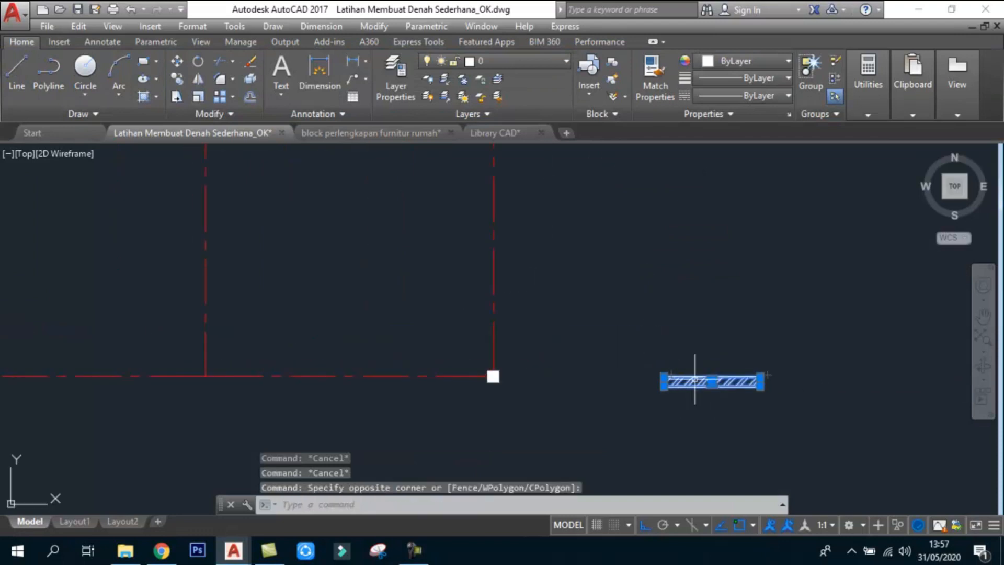
scroll(759, 372, up, 4)
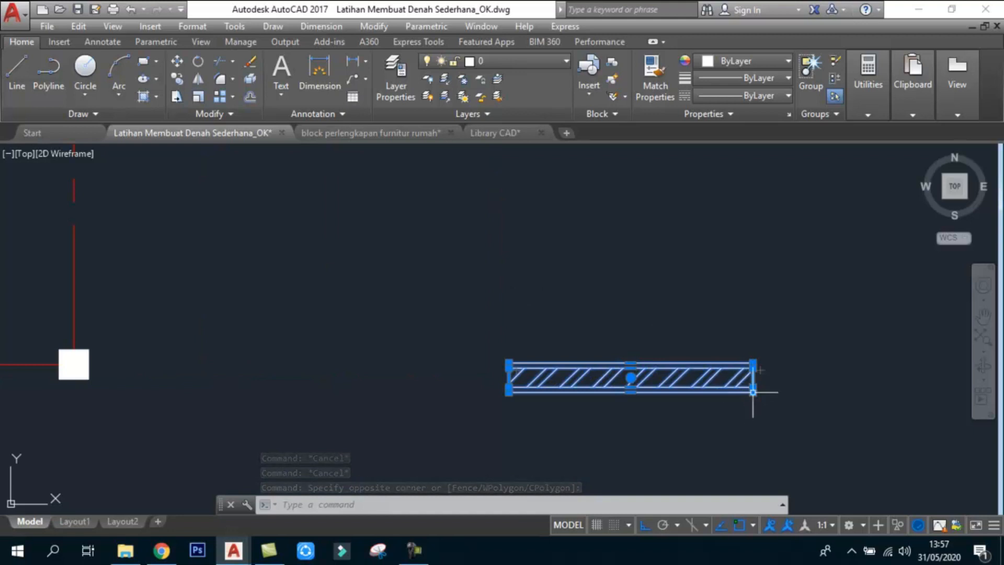
scroll(732, 403, up, 2)
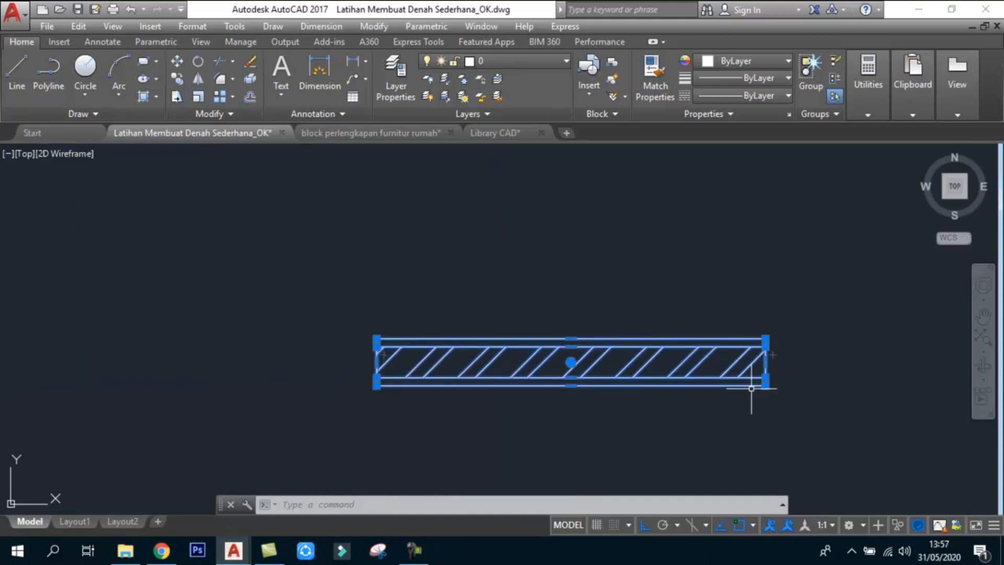
key(Escape)
key(Escape)
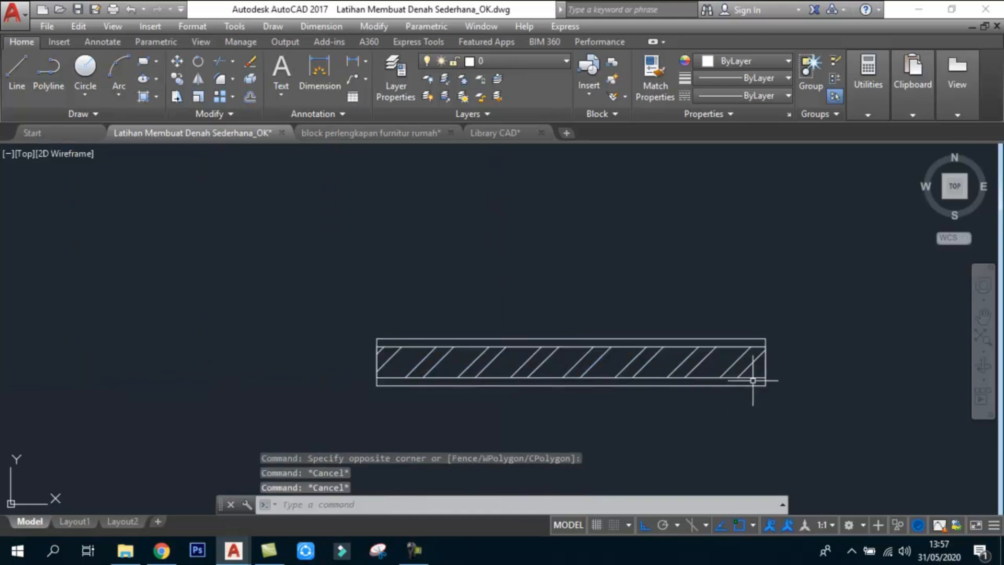
- Save the drawing
key(ctrl+s)
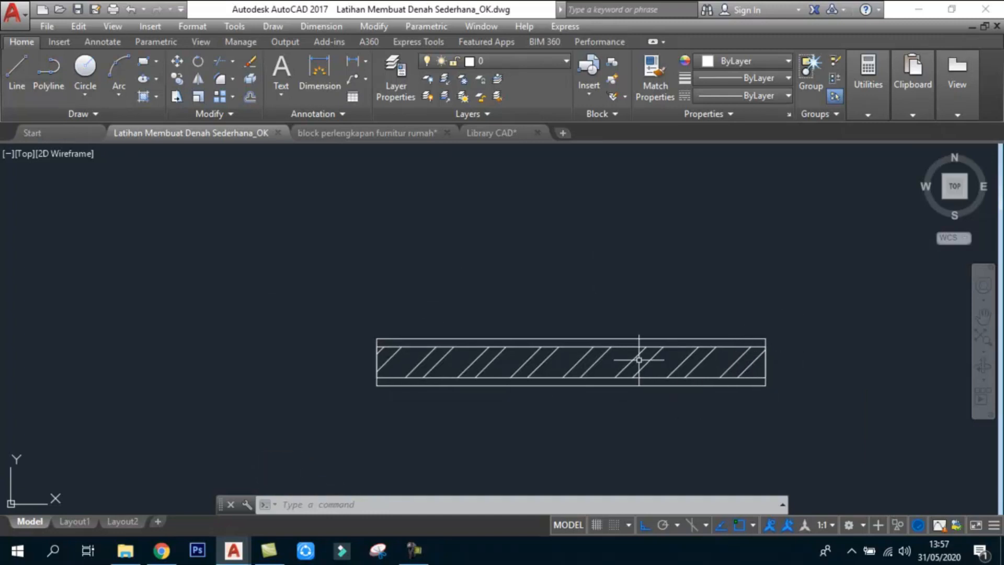
click(829, 413)
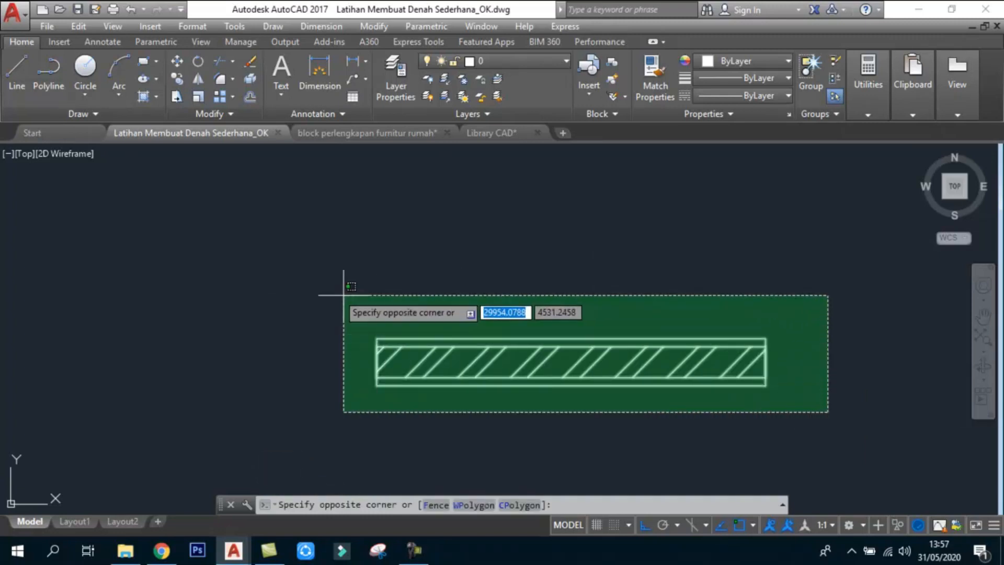
click(293, 260)
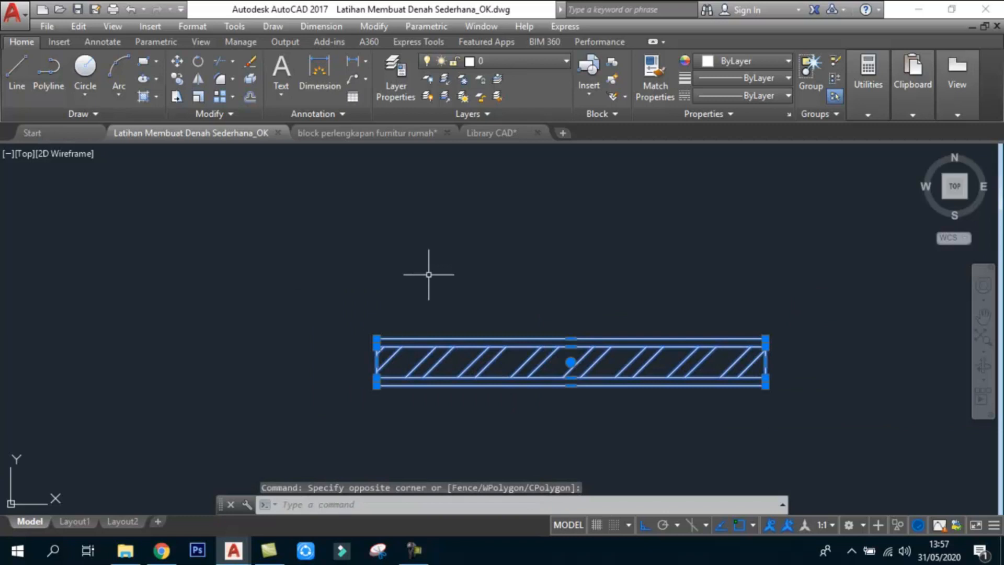
key(Escape)
key(Escape)
- Start a block definition named Dinding from the hatched wall piece, with its base point at the left-edge midpoint
click(292, 291)
click(839, 428)
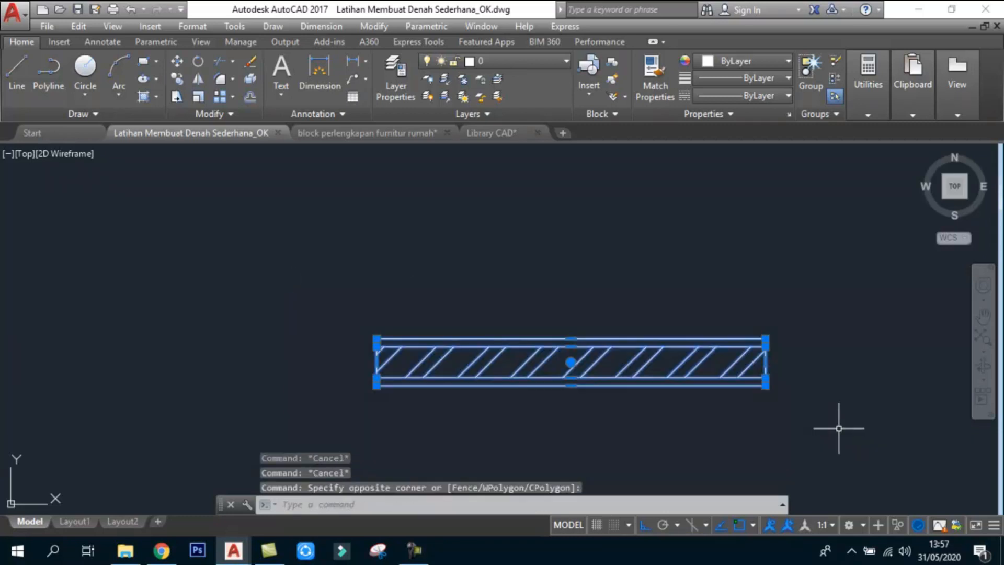
text(b)
key(Return)
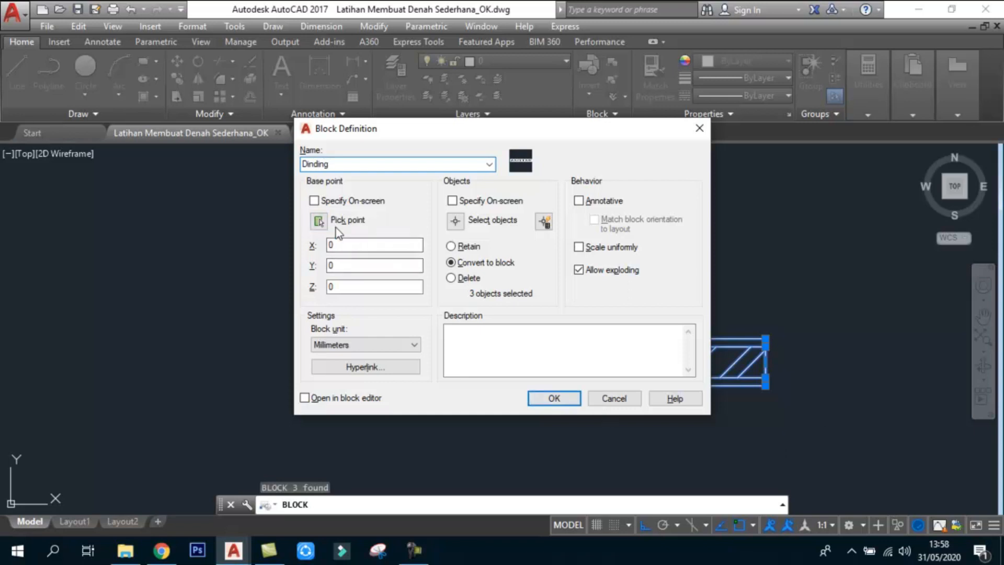
click(318, 220)
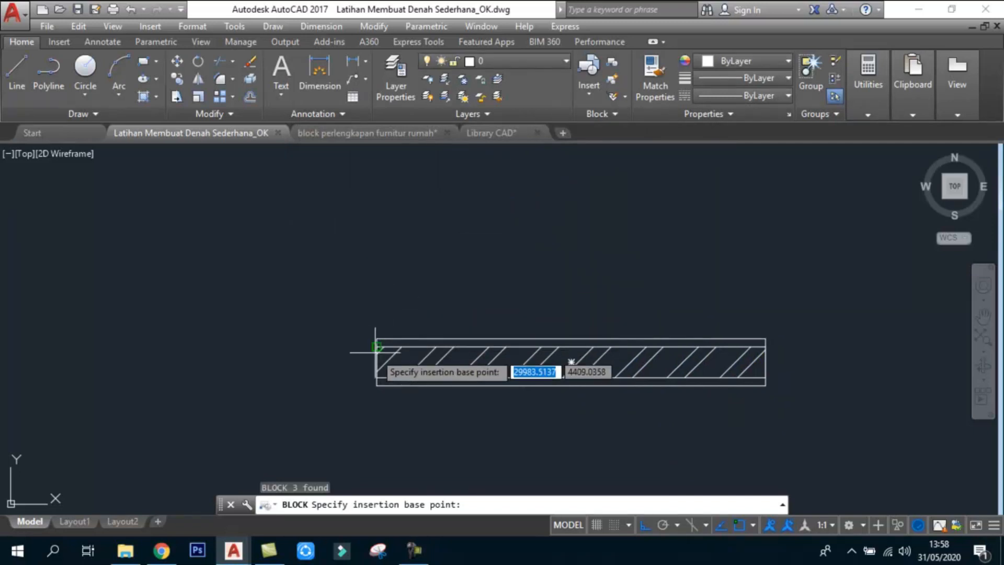
click(376, 362)
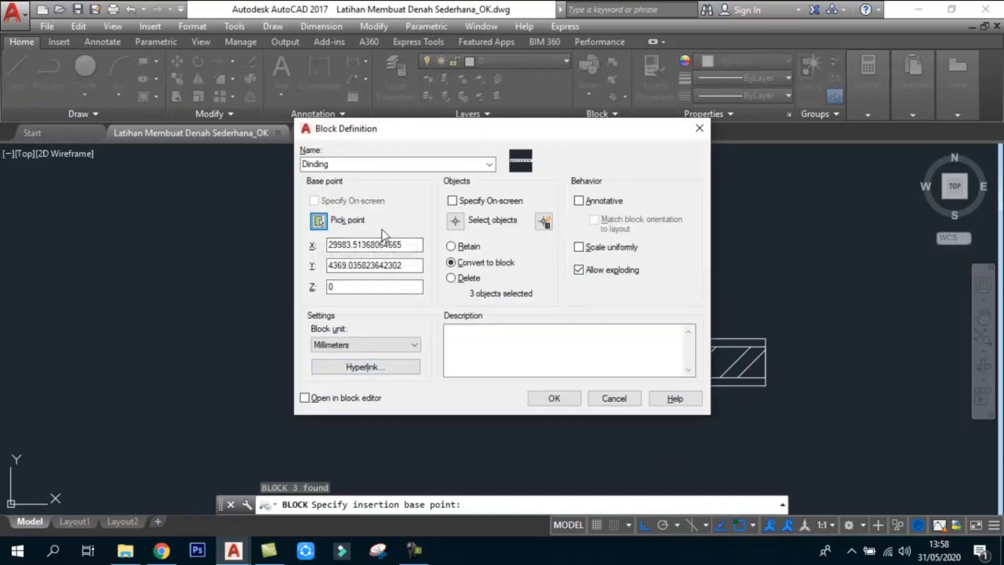
- Reselect both rectangles and the hatch as the block's objects and create the Dinding block
click(455, 221)
click(334, 287)
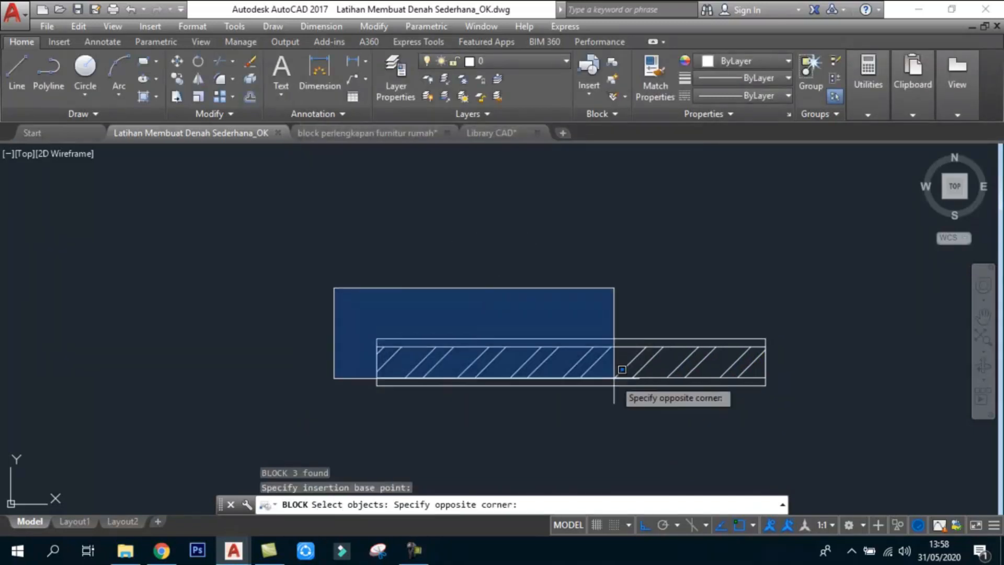
click(787, 430)
key(Return)
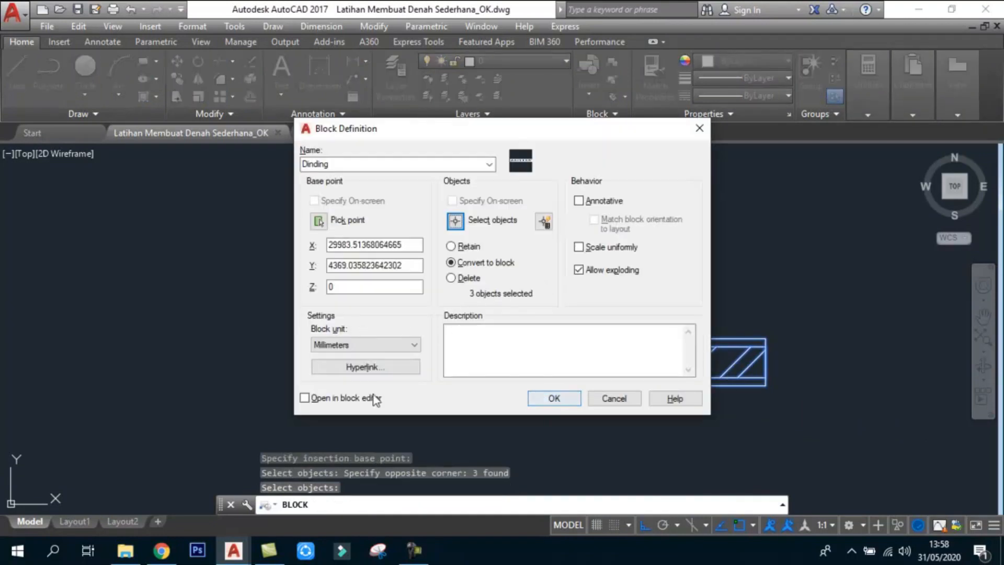
key(Return)
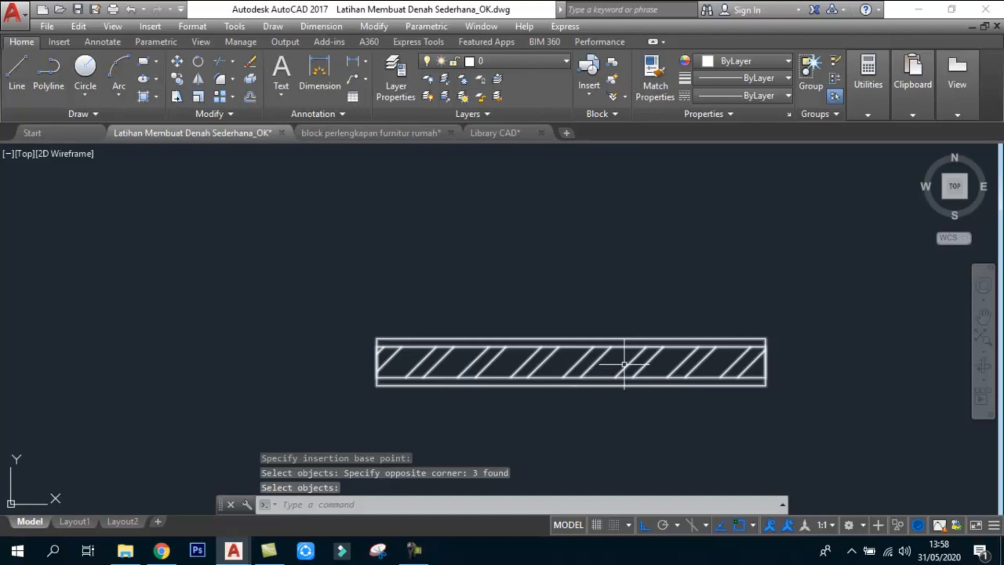
- Open the Dinding block in the Block Editor
scroll(580, 346, down, 4)
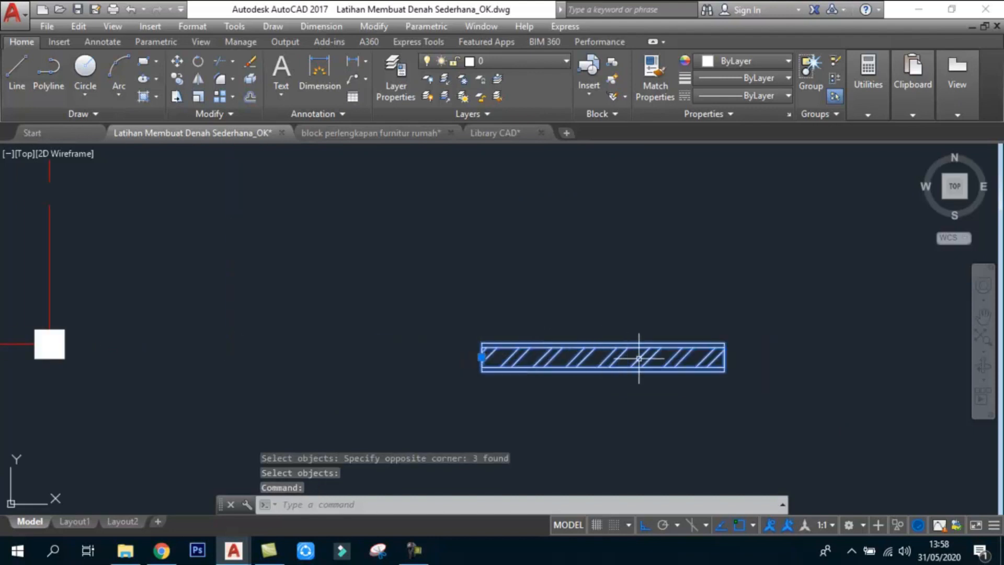
scroll(638, 353, up, 3)
key(Escape)
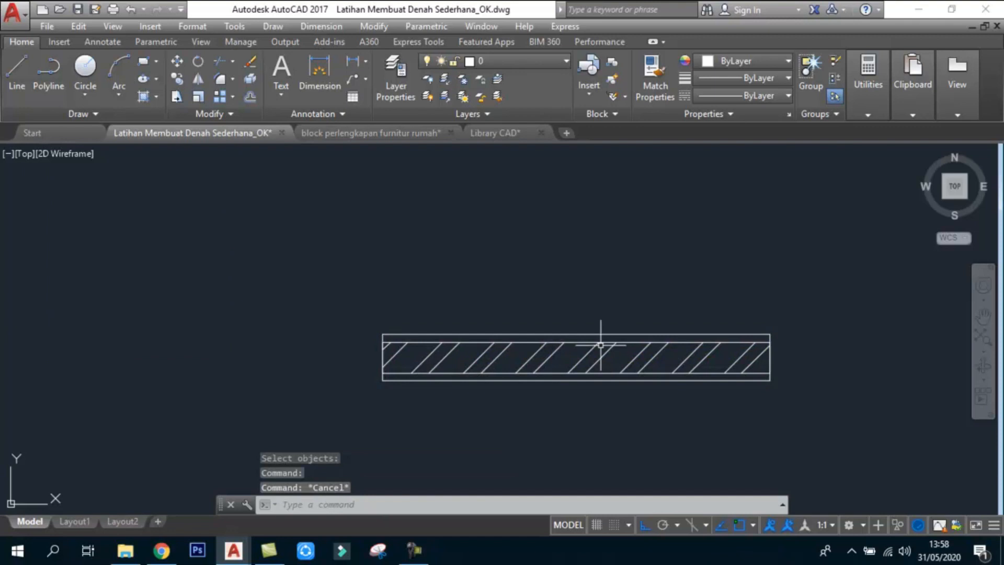
key(Escape)
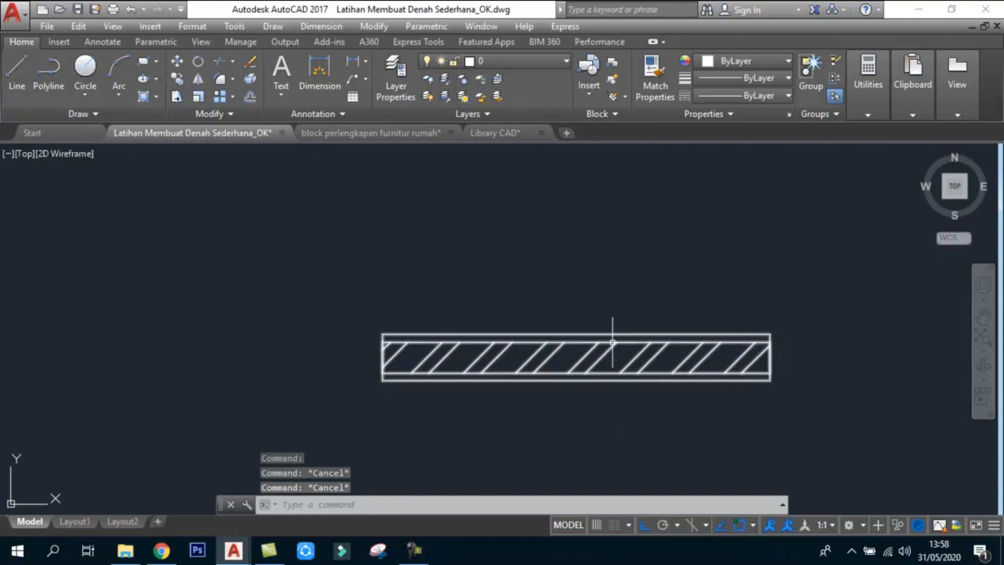
mouse_move(612, 343)
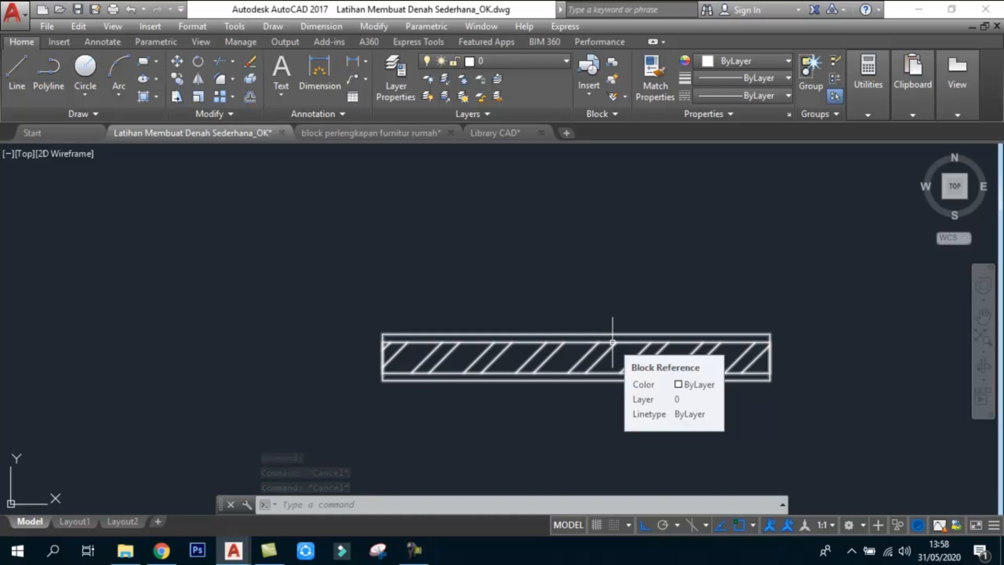
double_click(612, 343)
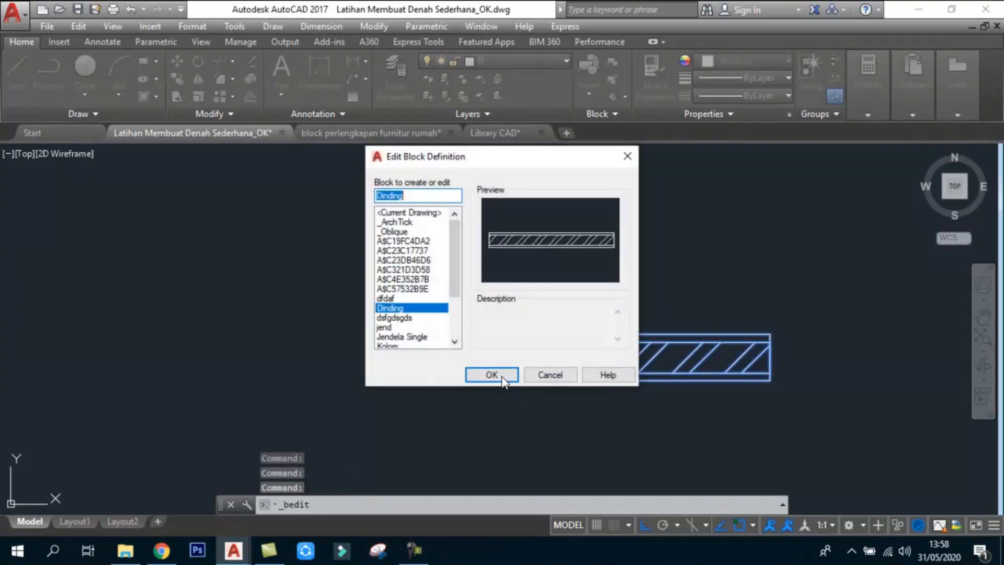
click(490, 374)
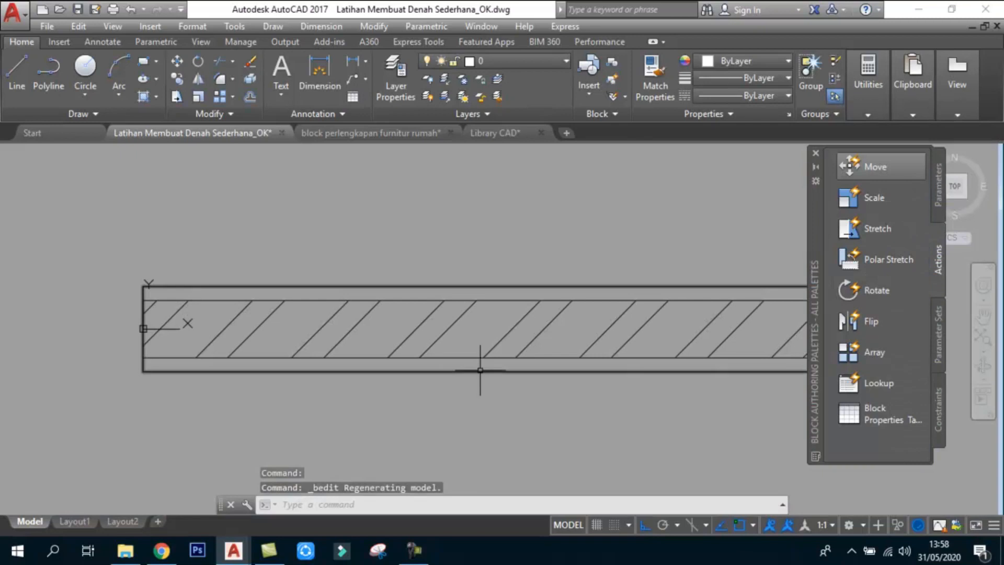
scroll(402, 314, up, 2)
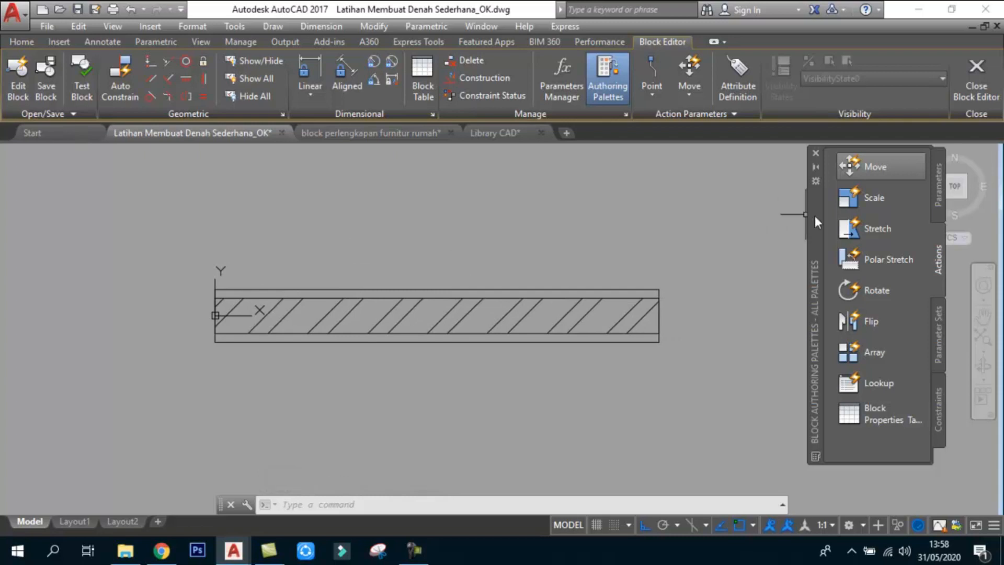
- Move the Block Authoring Palettes beside the wall's left end and display the available parameters
drag(813, 213, 588, 215)
drag(495, 221, 39, 225)
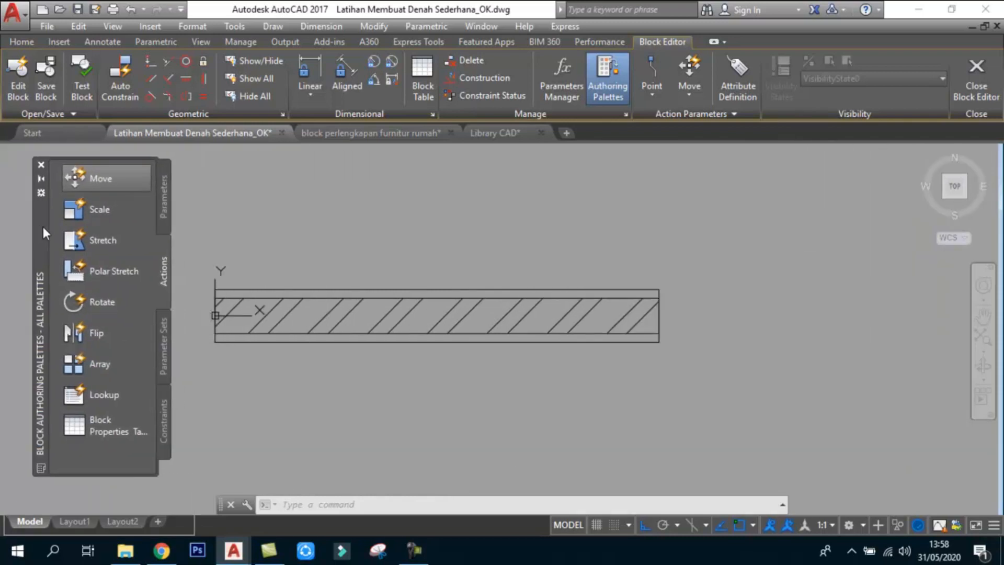
click(166, 186)
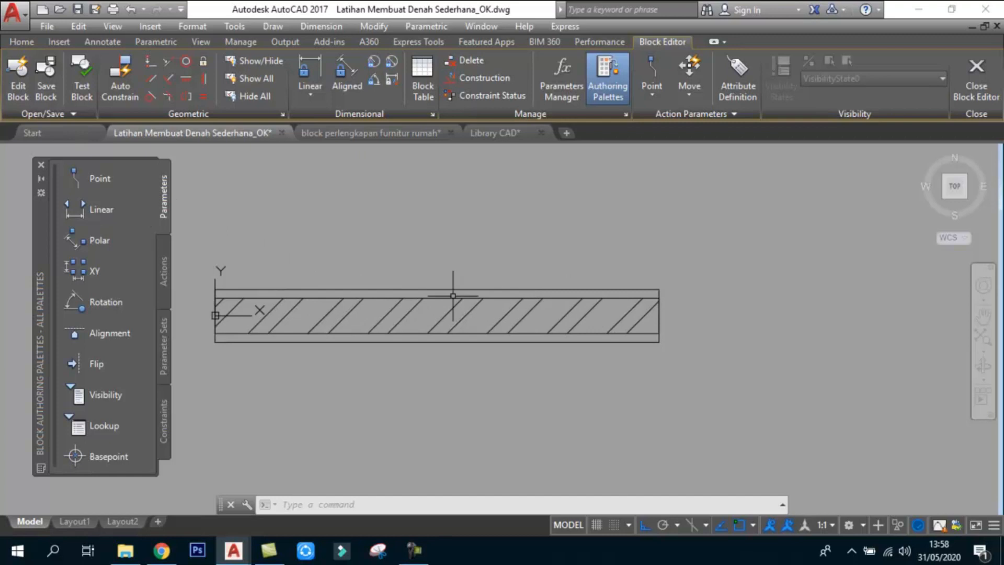
- Add a linear parameter along the wall block's upper edge, from its left corner to its right corner, with the label above the wall
middle_drag(452, 295, 583, 294)
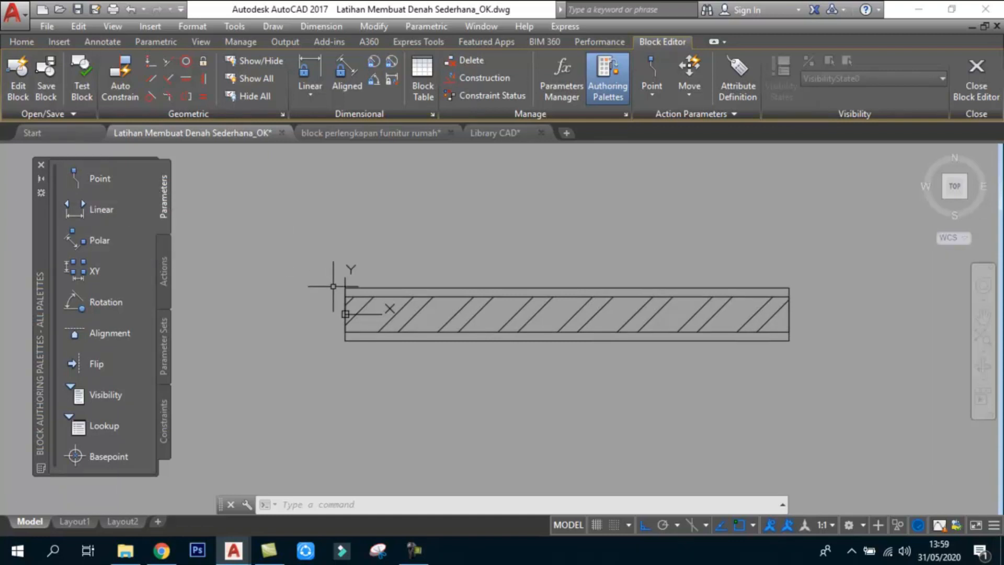
click(87, 211)
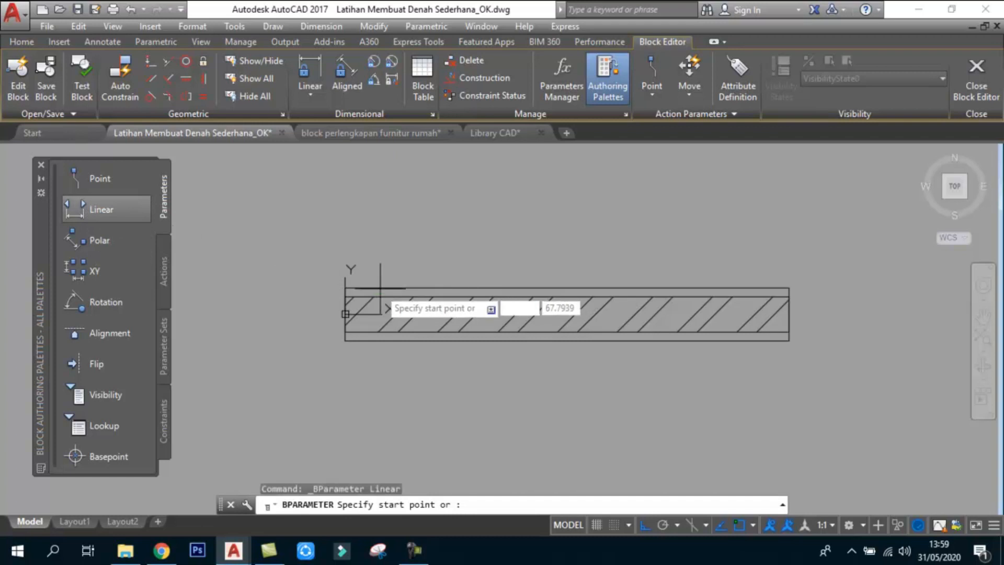
click(344, 287)
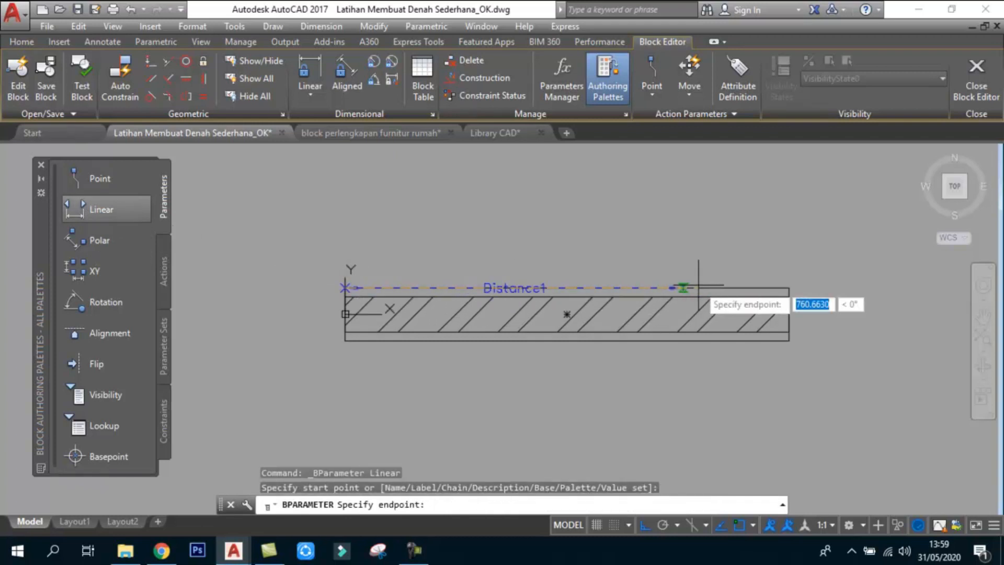
click(786, 287)
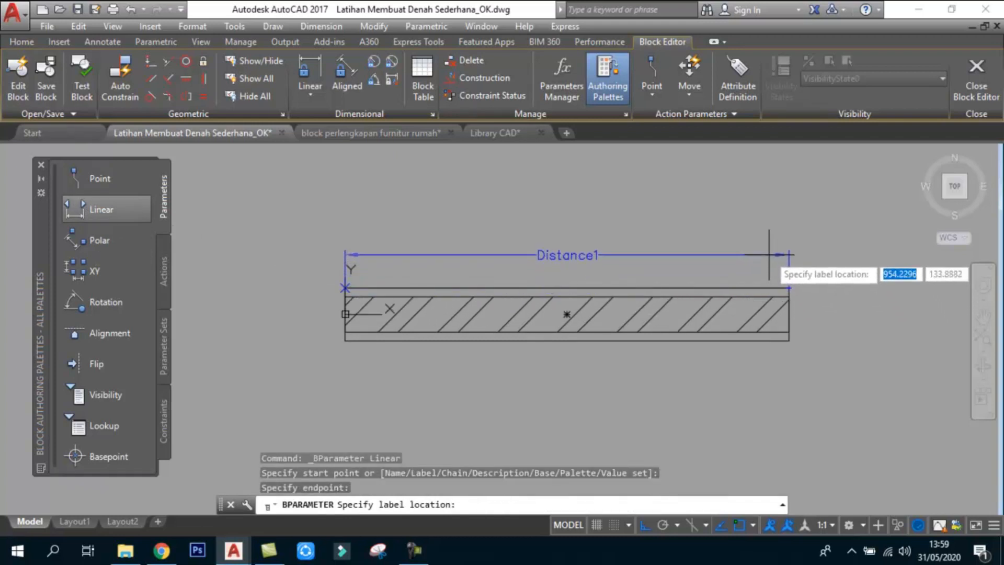
click(513, 251)
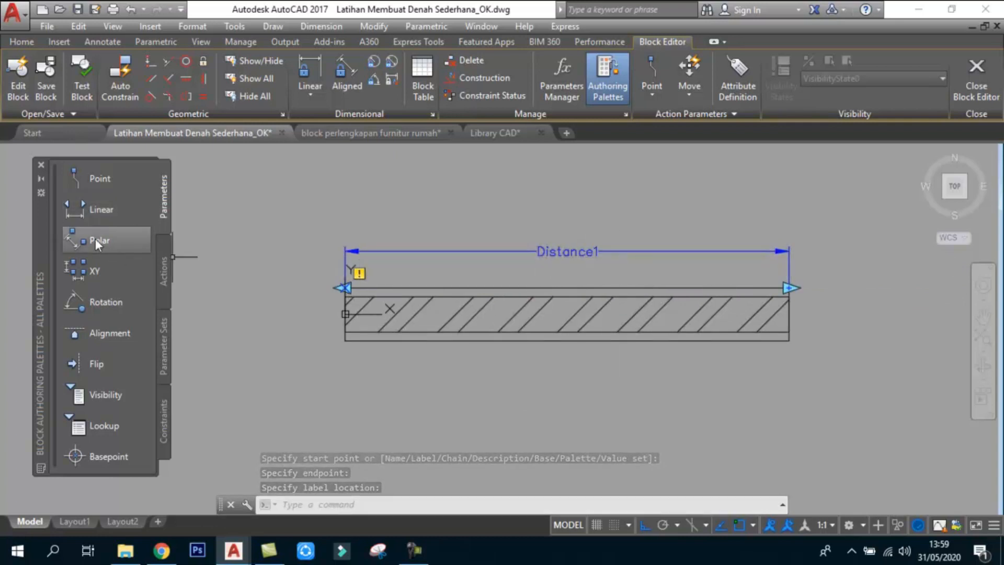
- Add a Stretch action to the linear parameter's right point, framing the wall's right end and including the whole wall as objects
click(163, 259)
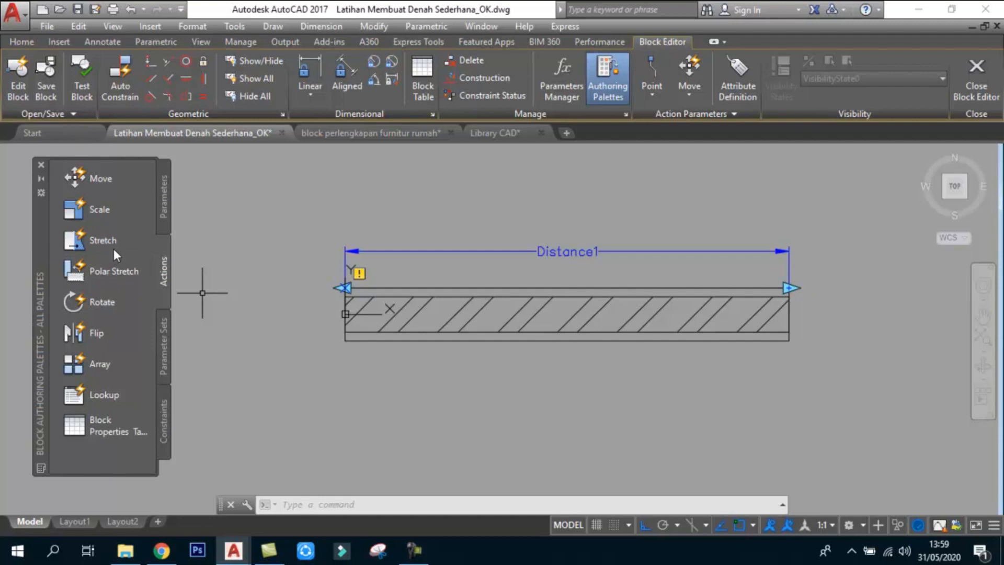
click(97, 240)
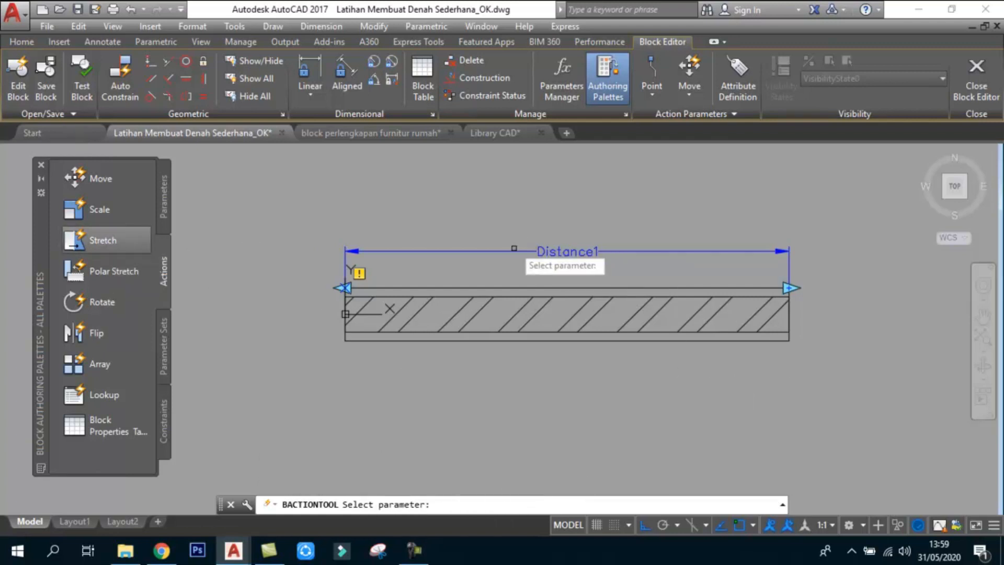
click(567, 250)
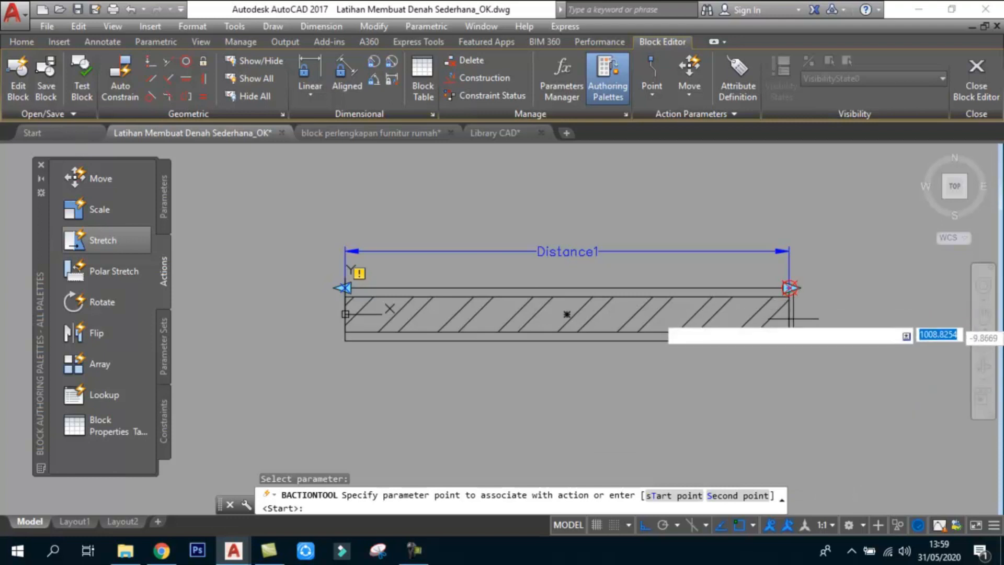
click(790, 288)
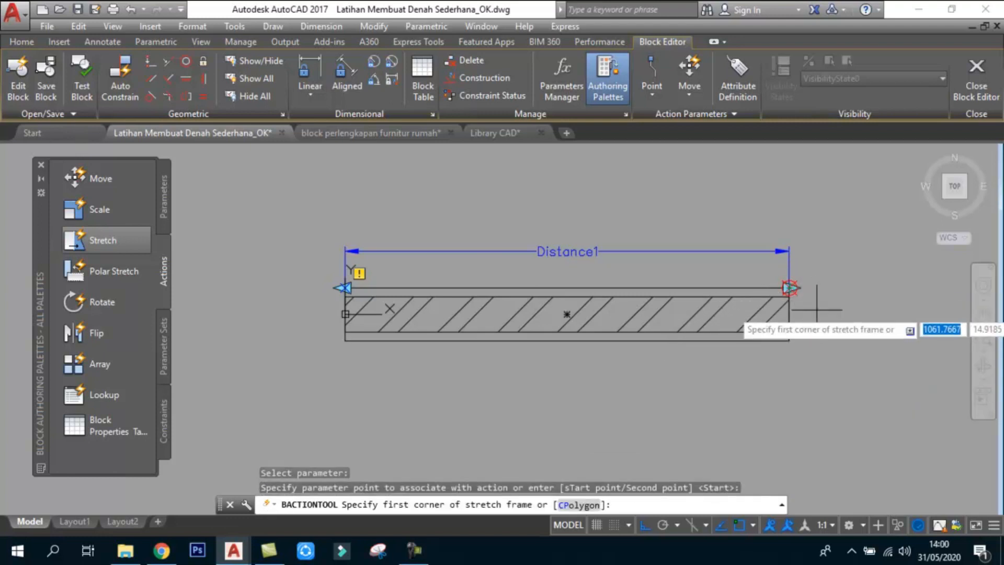
click(818, 368)
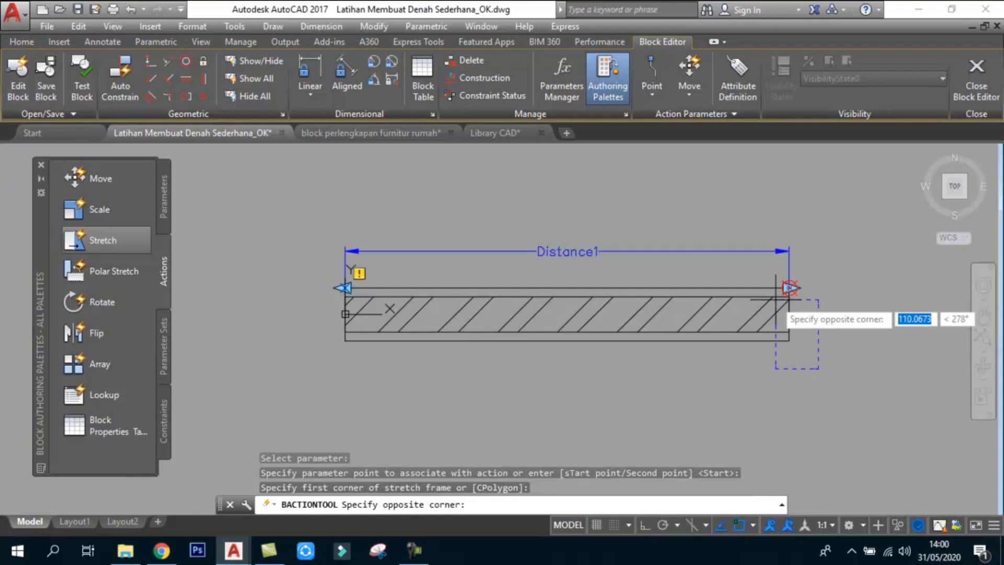
click(747, 262)
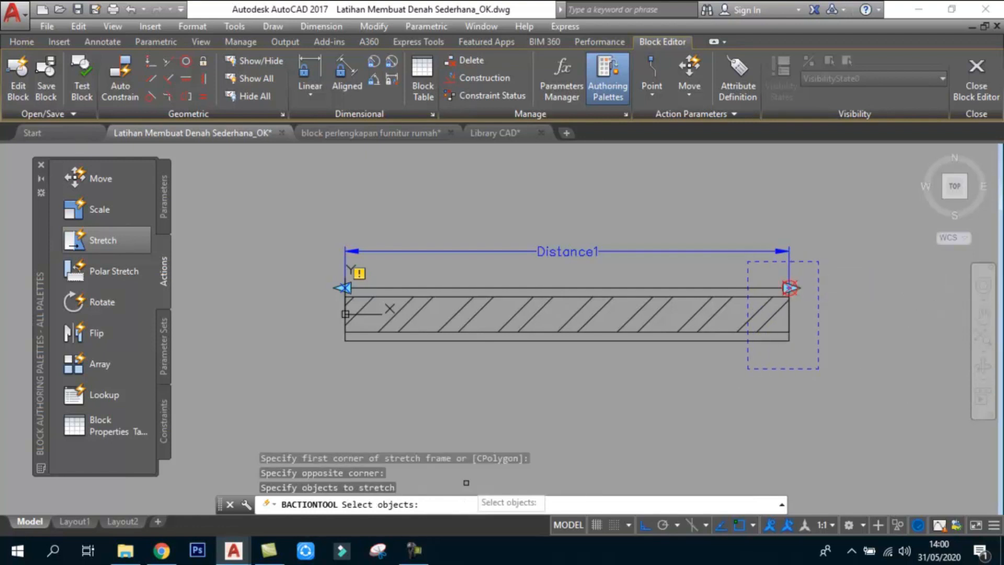
click(862, 407)
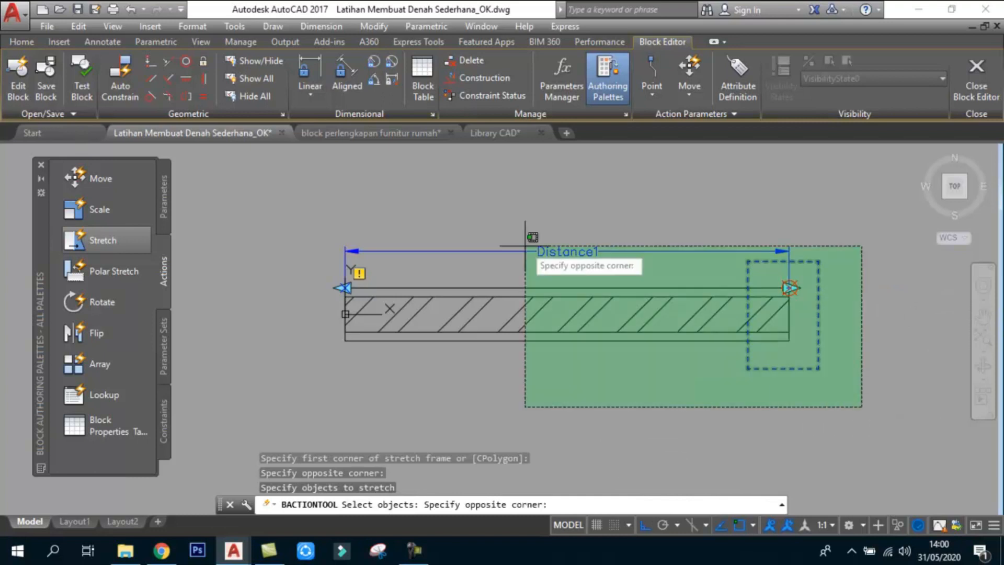
click(764, 320)
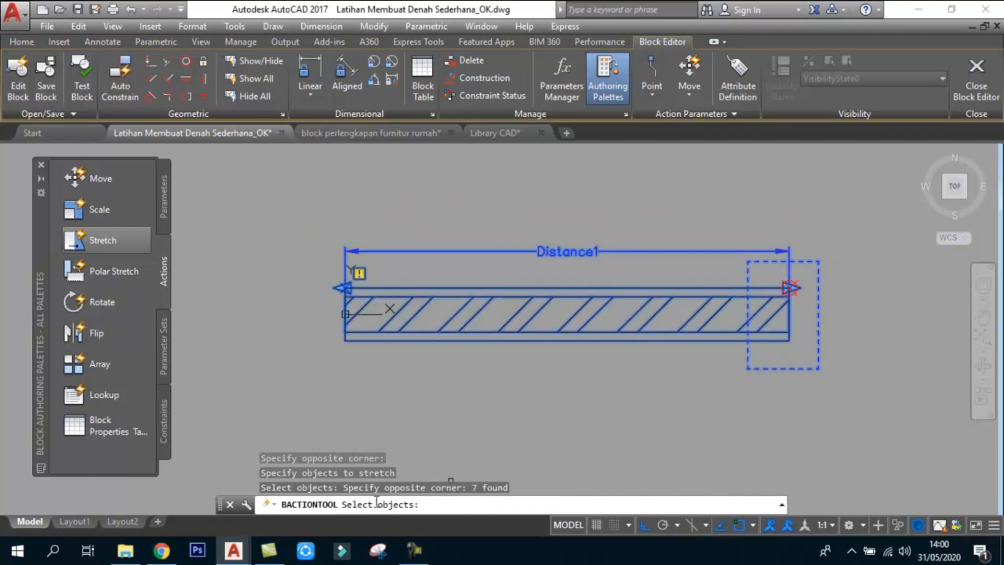
key(Return)
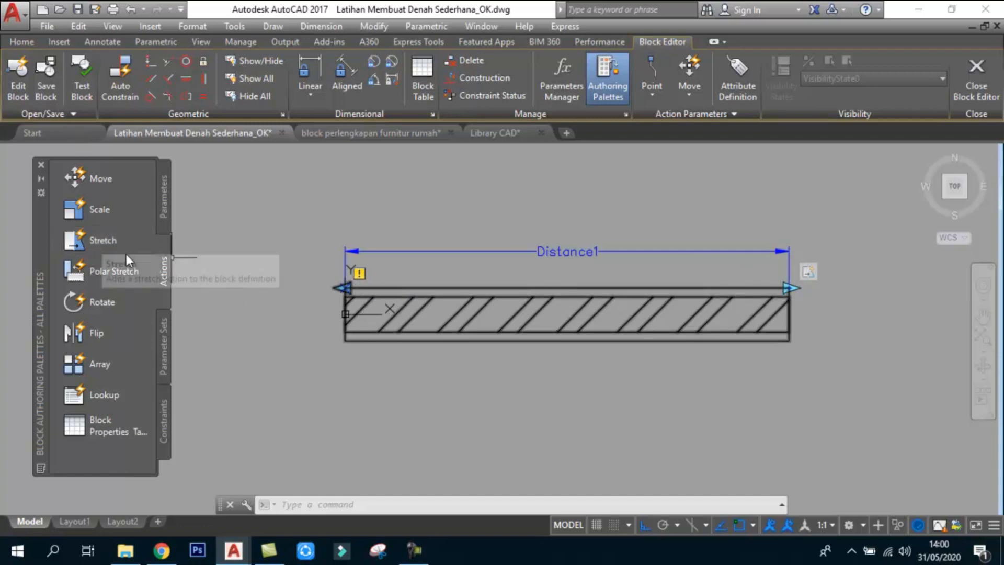
- Add a second Stretch action to the parameter's left point, framing the wall's left end and including the whole wall as objects
click(99, 239)
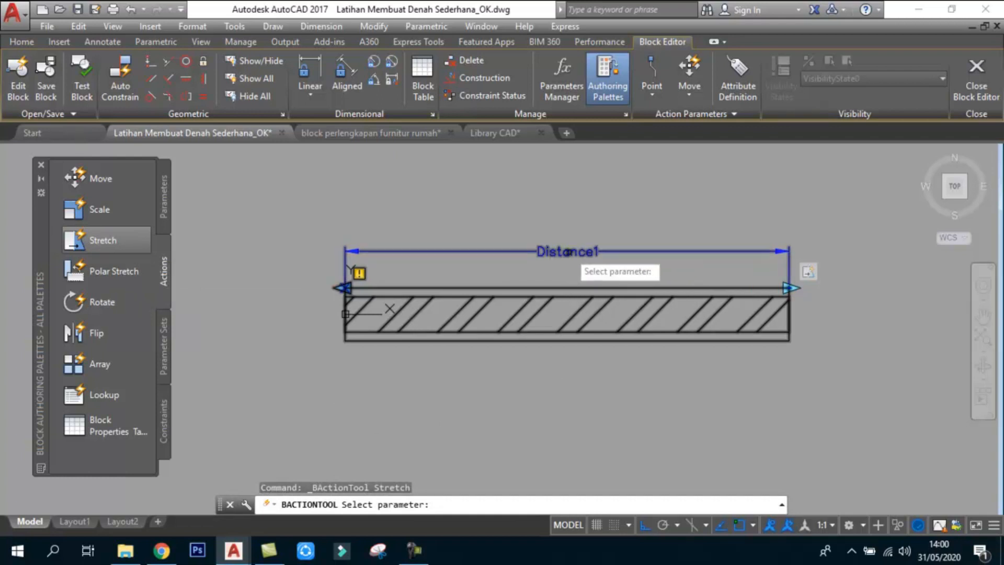
click(568, 251)
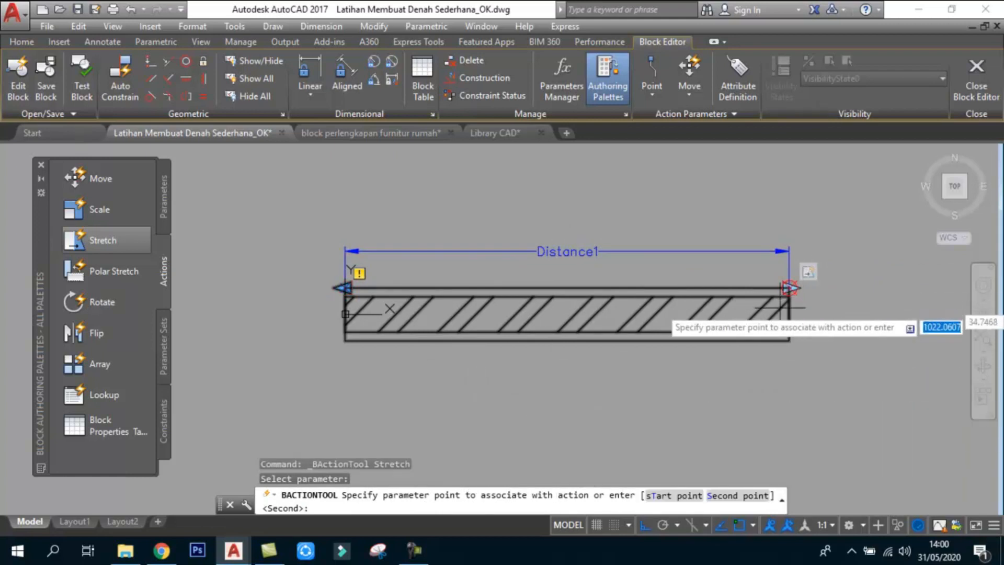
click(343, 288)
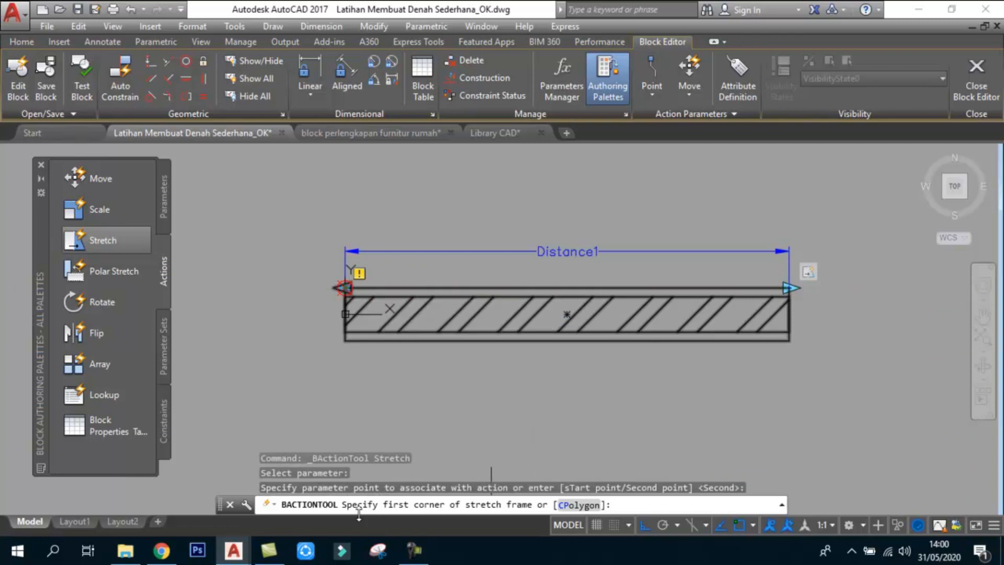
click(387, 359)
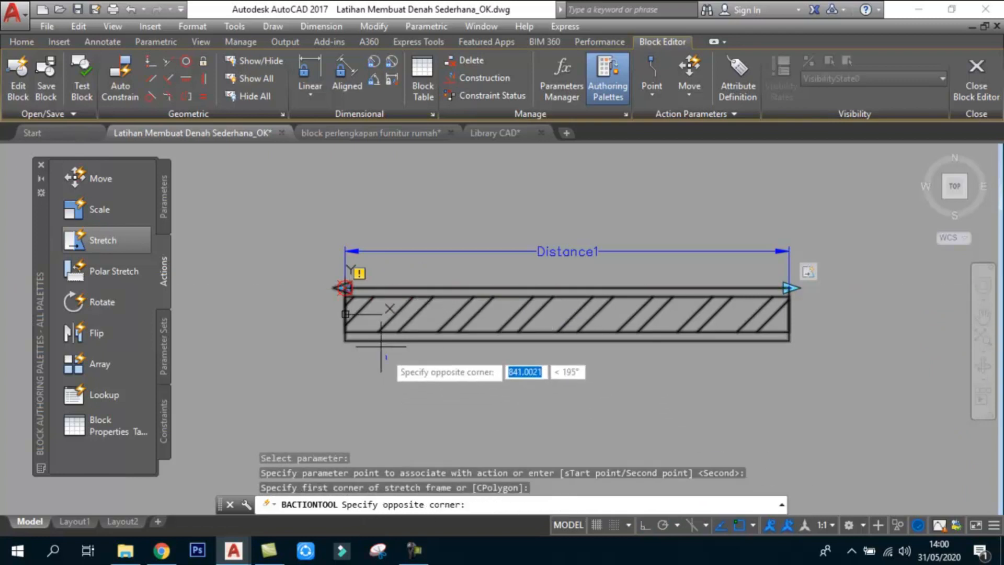
click(313, 258)
click(851, 398)
click(305, 172)
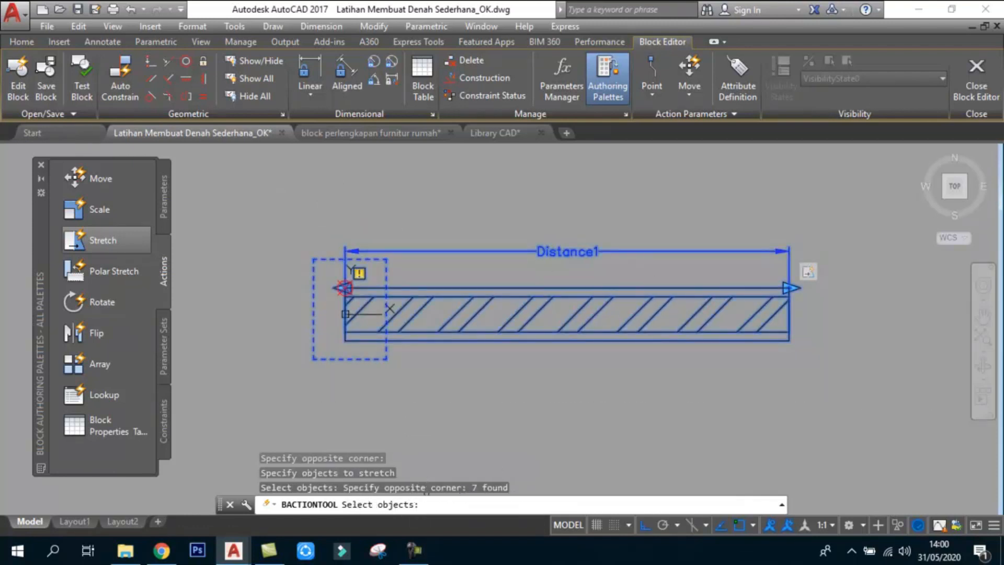
key(Return)
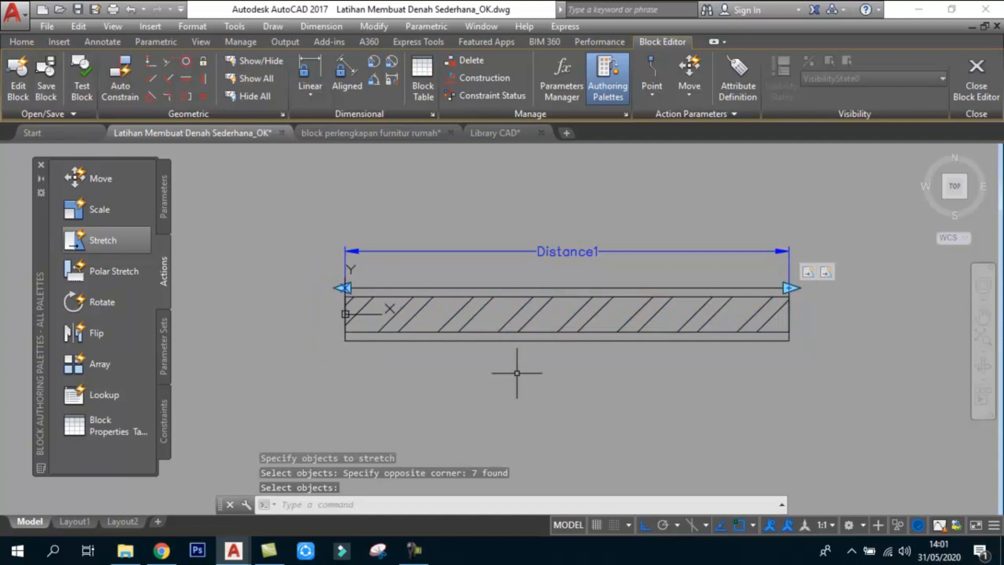
- Close the Block Editor and save the changes to the Dinding block
click(971, 85)
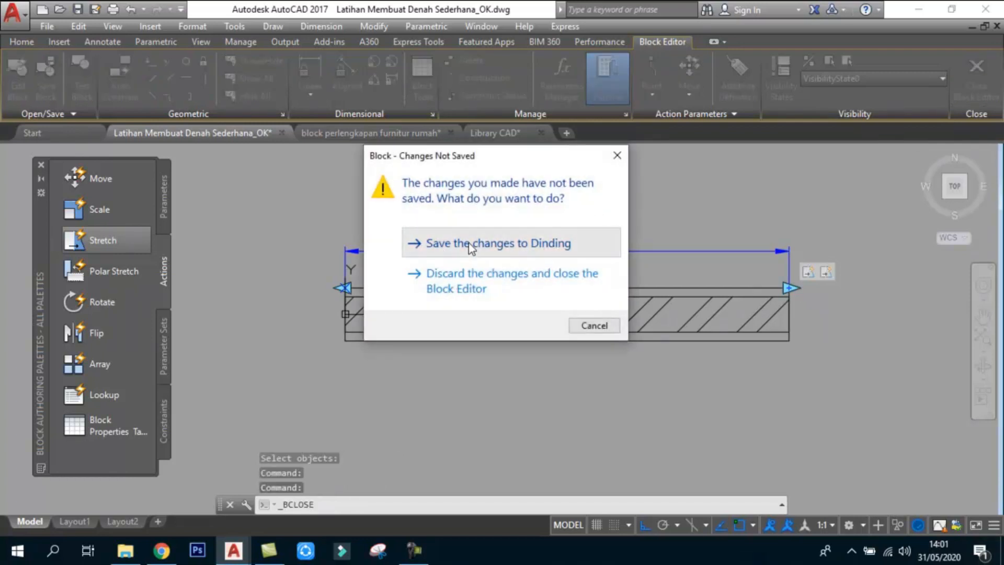
click(468, 242)
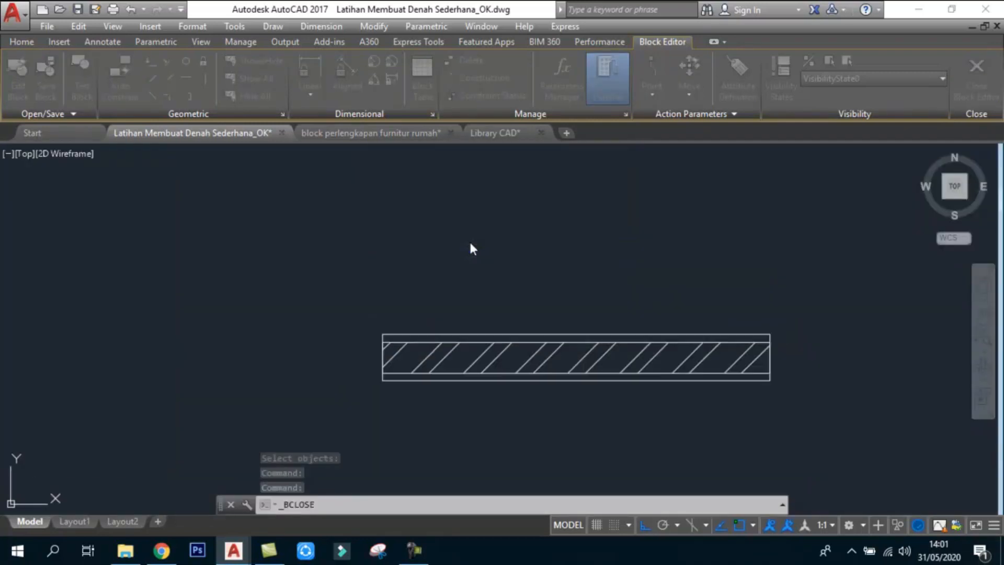
- Test the wall block by stretching its right end outward with the grip, and undo that stretch
scroll(578, 324, down, 9)
scroll(613, 342, up, 6)
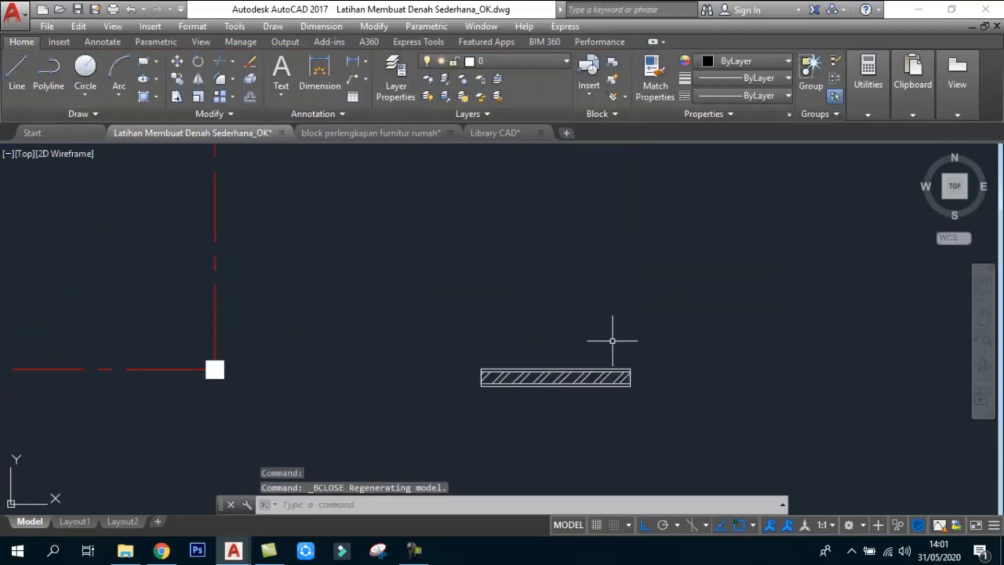
scroll(669, 363, down, 2)
middle_drag(548, 374, 615, 384)
scroll(679, 385, up, 2)
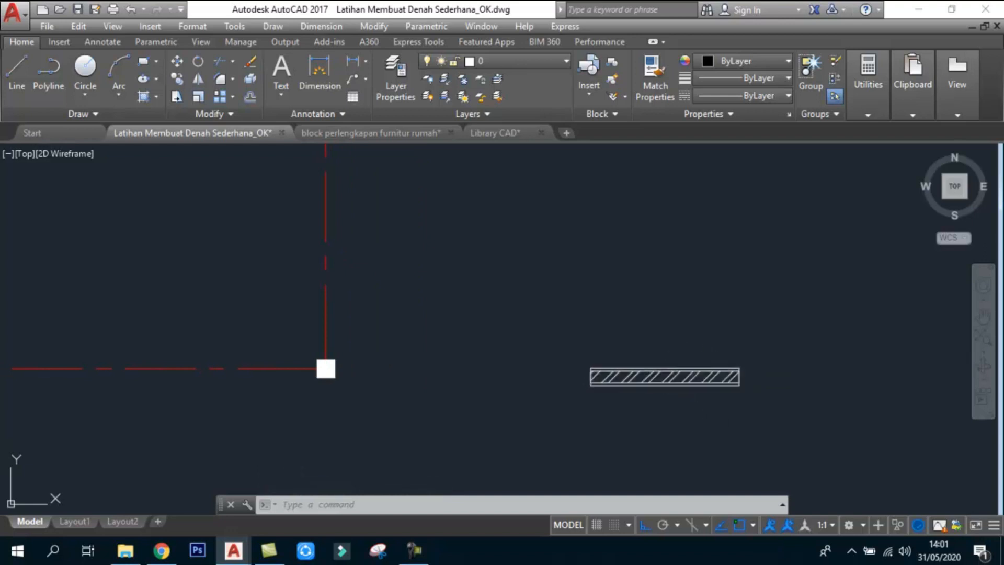
click(685, 372)
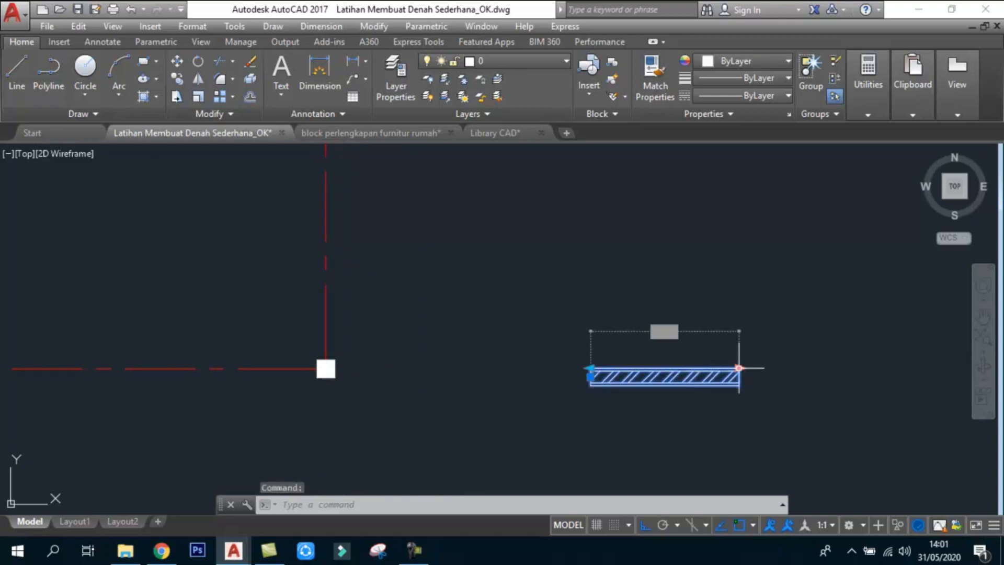
click(739, 368)
click(924, 368)
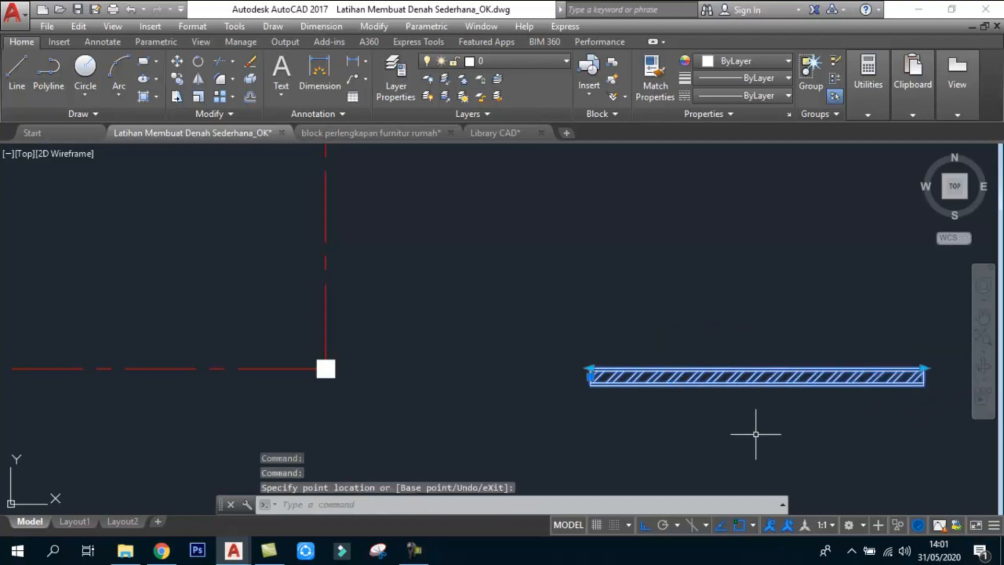
key(Escape)
key(Escape)
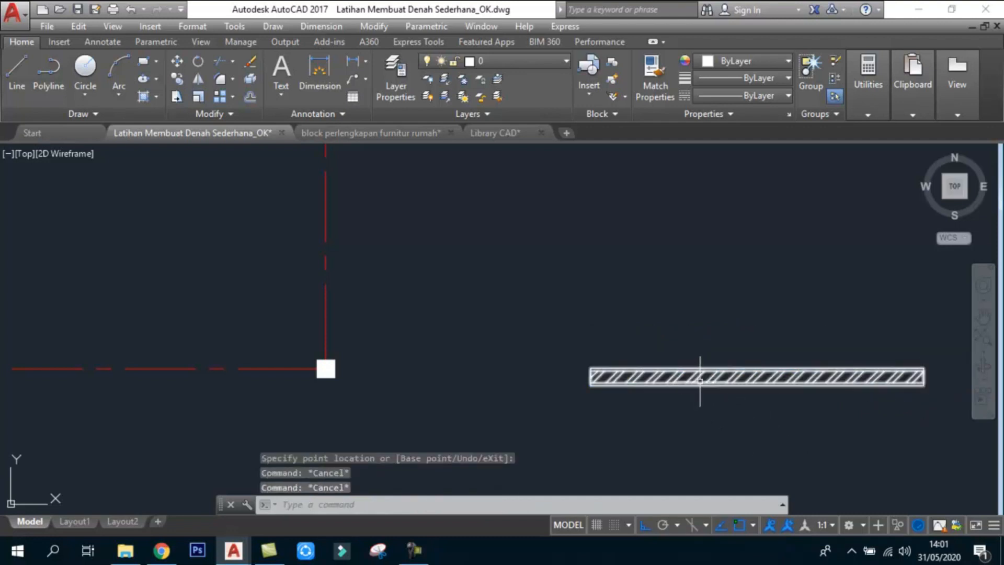
text(u)
key(Return)
scroll(746, 400, down, 4)
middle_drag(651, 406, 625, 416)
scroll(704, 425, up, 2)
text(co)
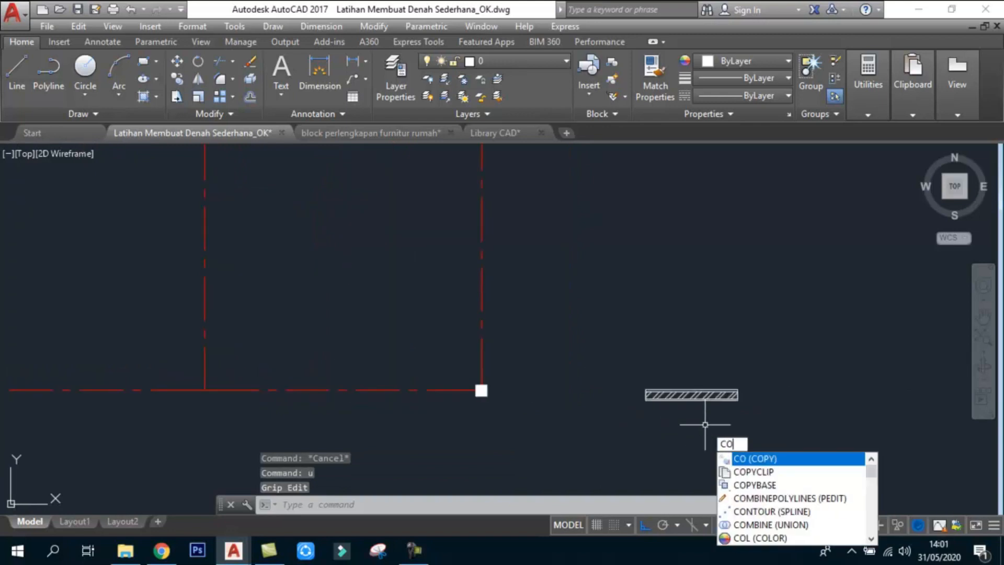
key(Return)
click(643, 387)
click(636, 407)
scroll(635, 407, up, 2)
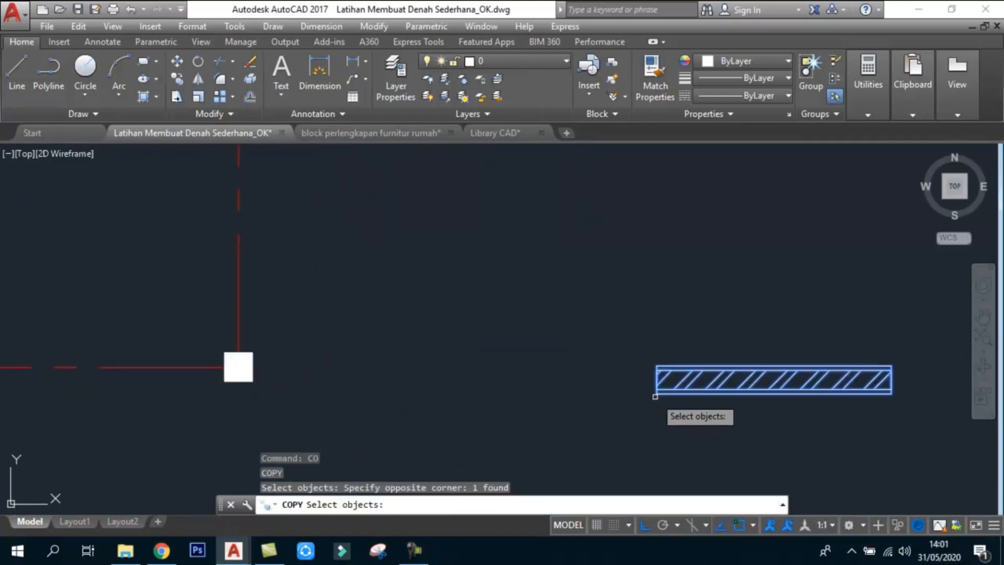
key(Return)
scroll(658, 382, down, 4)
key(Escape)
key(Escape)
key(Escape)
key(Escape)
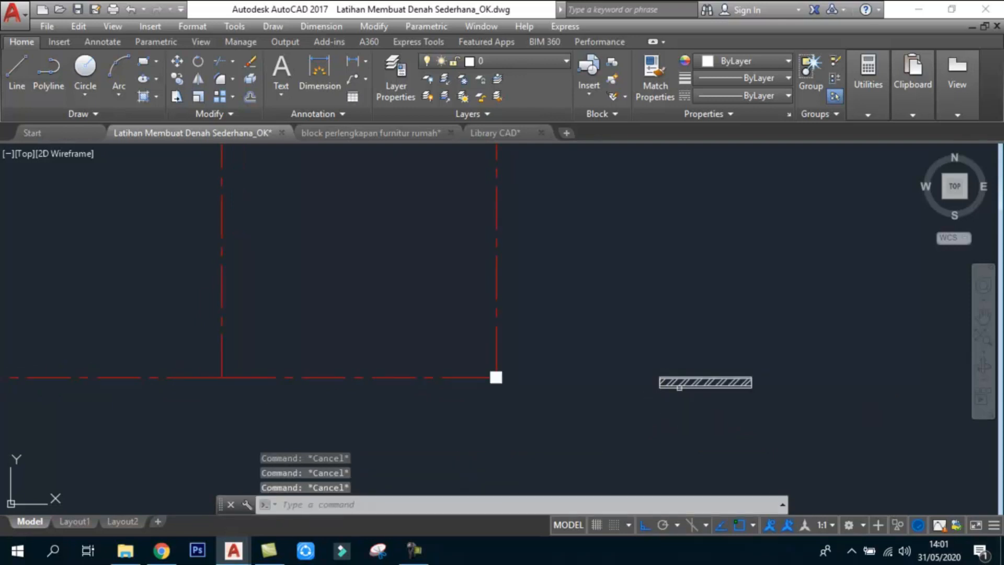
- Copy the wall block from the midpoint of its left end to the middle of the lower-left column's right side
key(Return)
click(688, 408)
click(630, 343)
scroll(649, 378, up, 4)
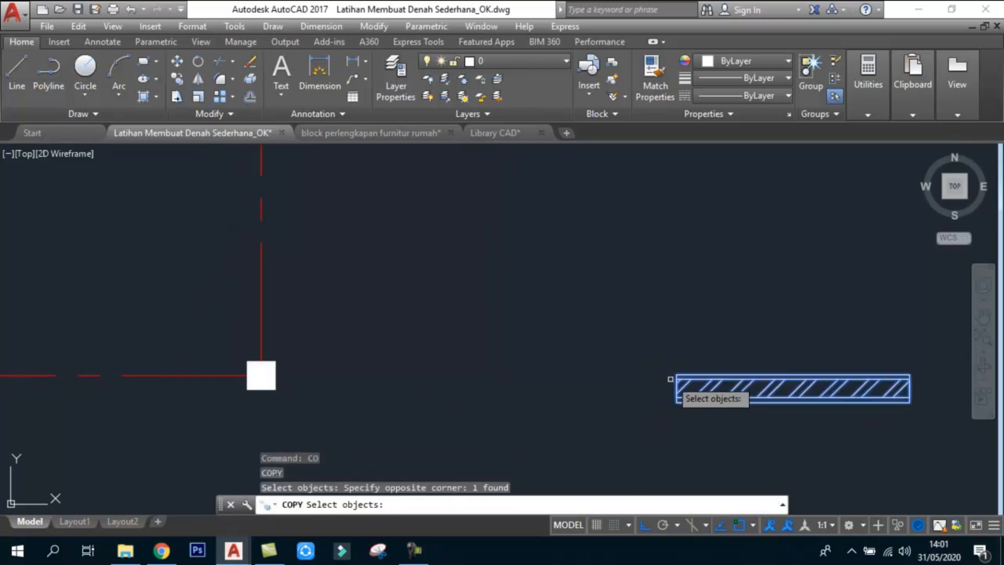
key(Return)
click(675, 388)
scroll(761, 389, down, 6)
scroll(505, 379, up, 5)
scroll(309, 421, up, 4)
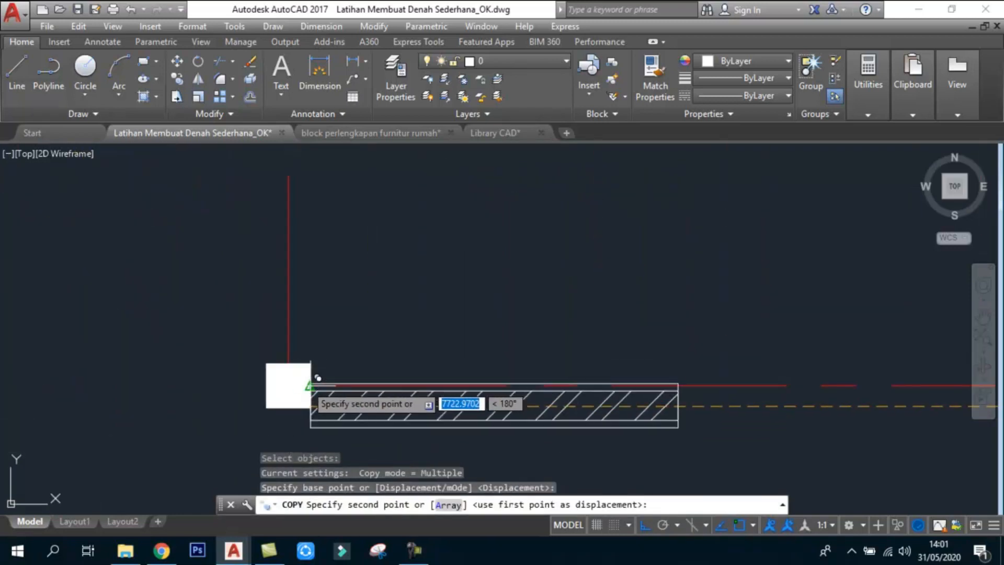
scroll(304, 376, up, 3)
click(314, 366)
- Place copies of the wall block at the middle of the right sides of the middle-left and upper-left columns
scroll(314, 365, down, 5)
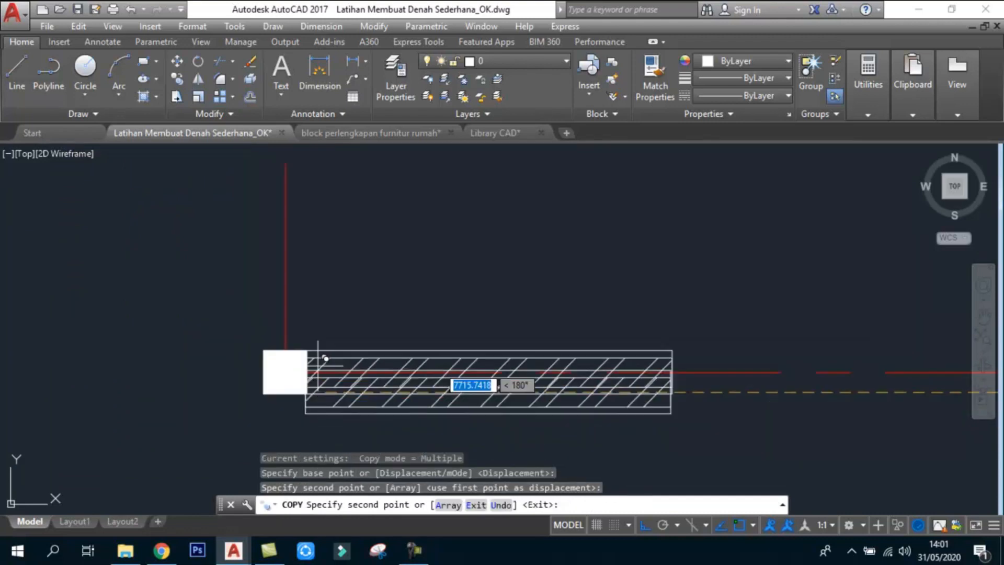
scroll(460, 403, down, 4)
scroll(370, 284, up, 5)
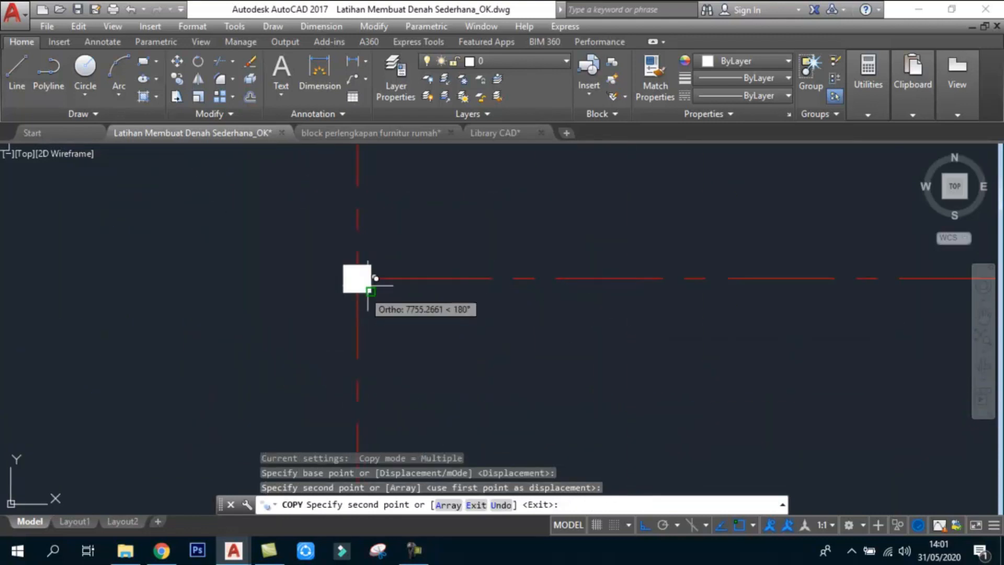
click(370, 277)
scroll(478, 233, up, 6)
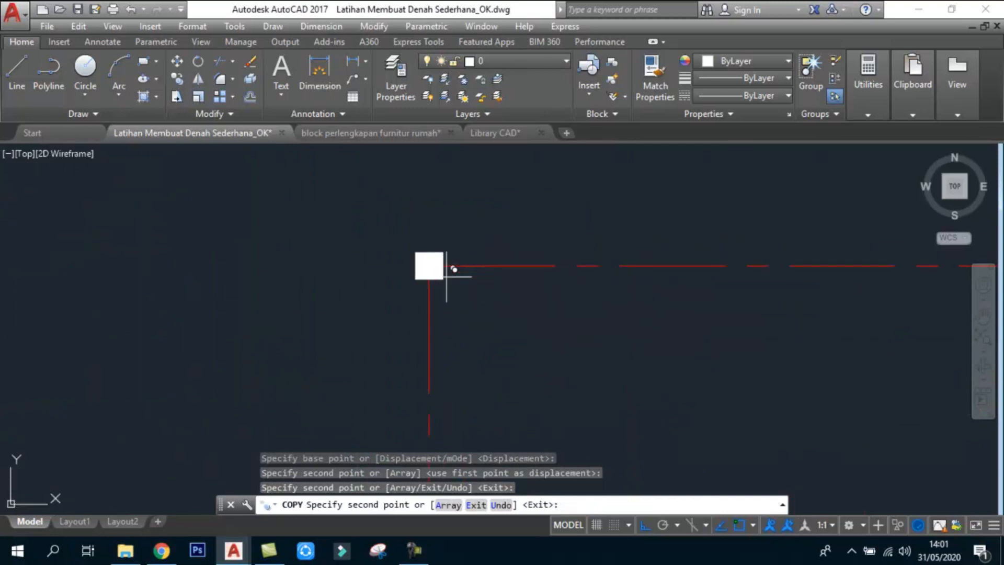
click(427, 264)
scroll(460, 236, down, 4)
scroll(538, 262, down, 4)
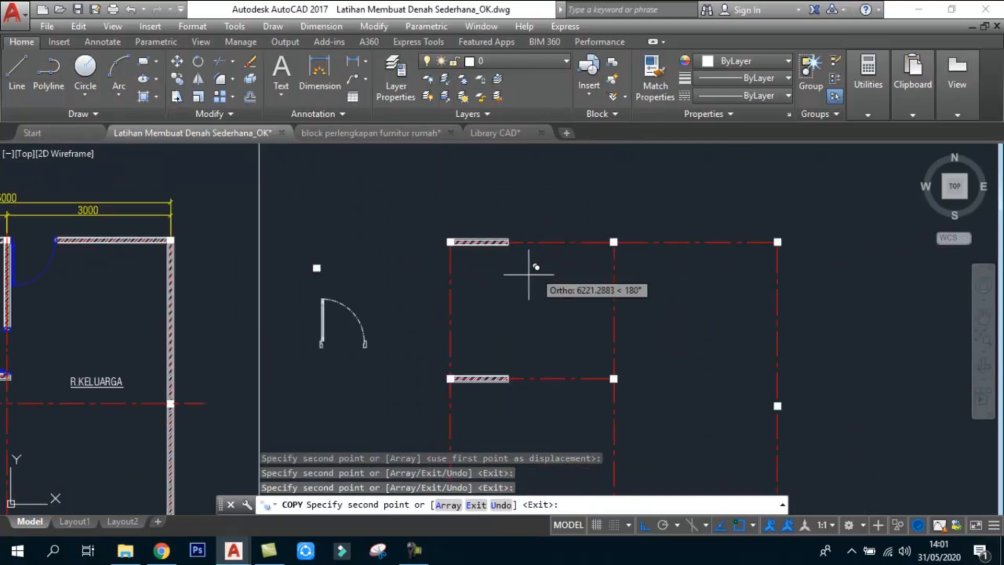
- Place one more wall copy at the middle of the upper-middle column's right side and end the copying
scroll(589, 247, up, 7)
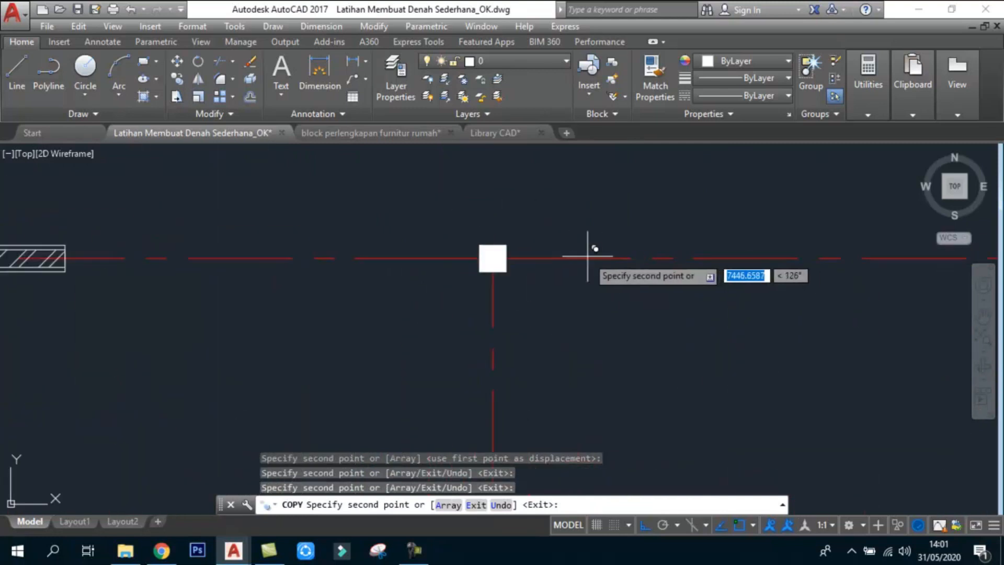
click(506, 257)
scroll(526, 240, down, 8)
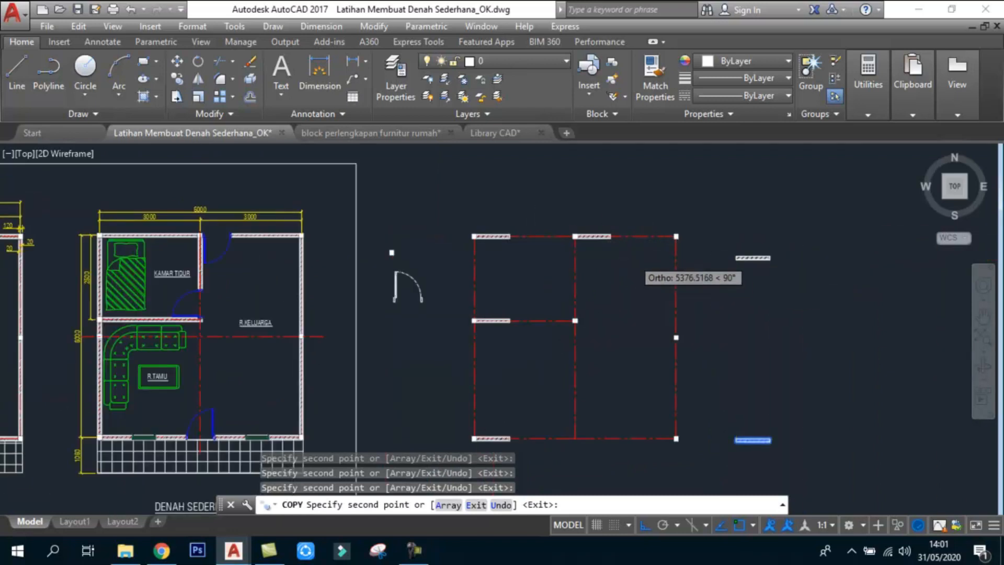
scroll(629, 257, down, 2)
key(Escape)
- Copy the spare wall block outside the plan to a free spot beside the lower-right column, with Ortho off
scroll(709, 379, up, 4)
text(co)
key(space)
click(731, 380)
click(687, 343)
key(space)
click(696, 364)
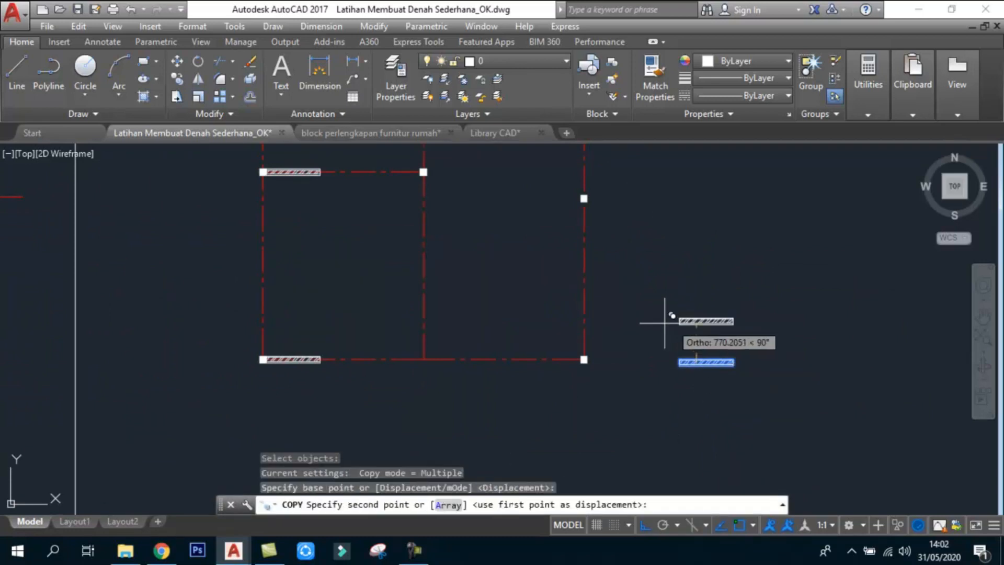
key(F8)
scroll(622, 341, up, 4)
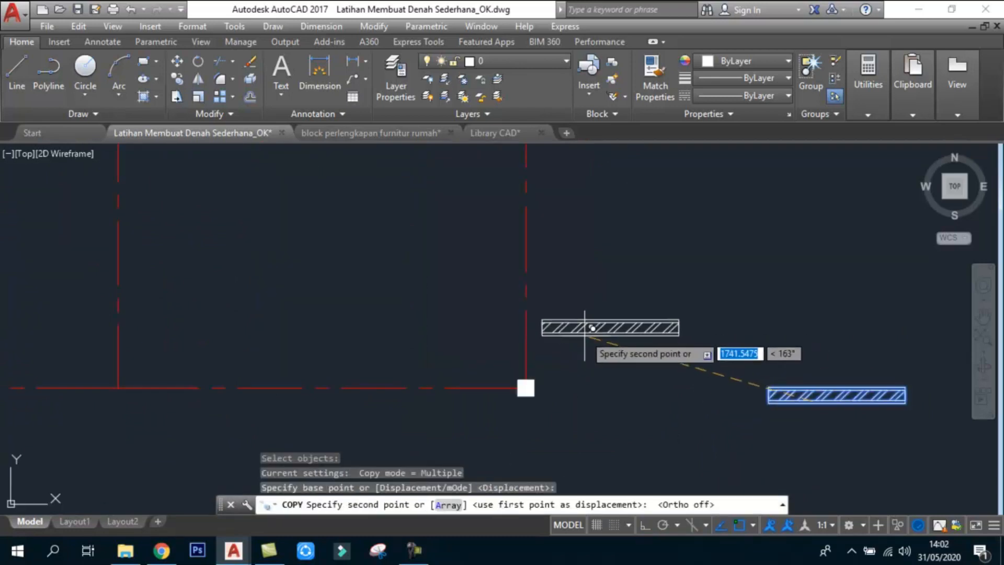
click(556, 338)
key(Escape)
key(Escape)
- Rotate the new wall copy 90° about the midpoint of its left end, with Ortho on, so it stands upright
scroll(558, 339, up, 2)
text(ro)
key(space)
click(625, 384)
click(580, 316)
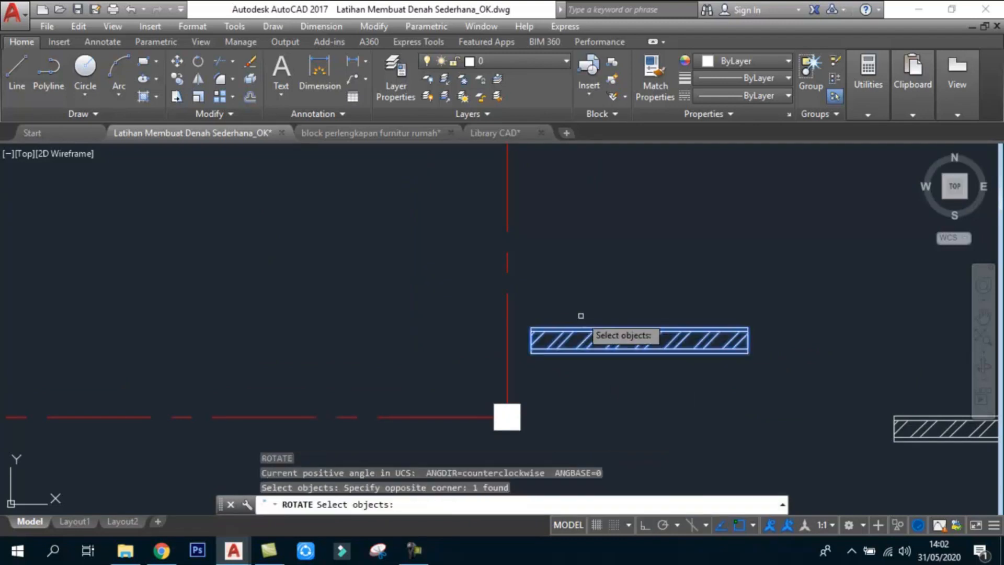
key(space)
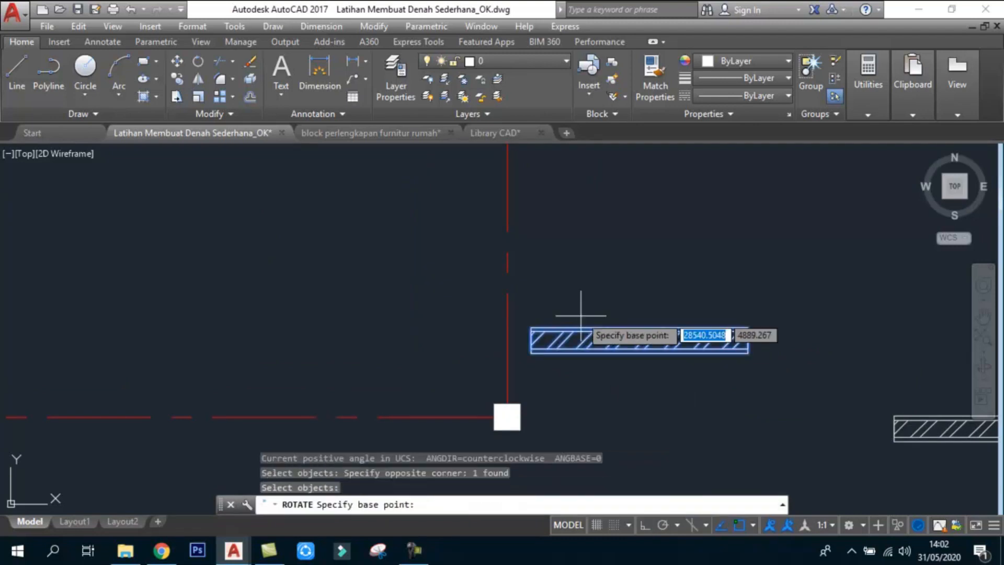
click(531, 341)
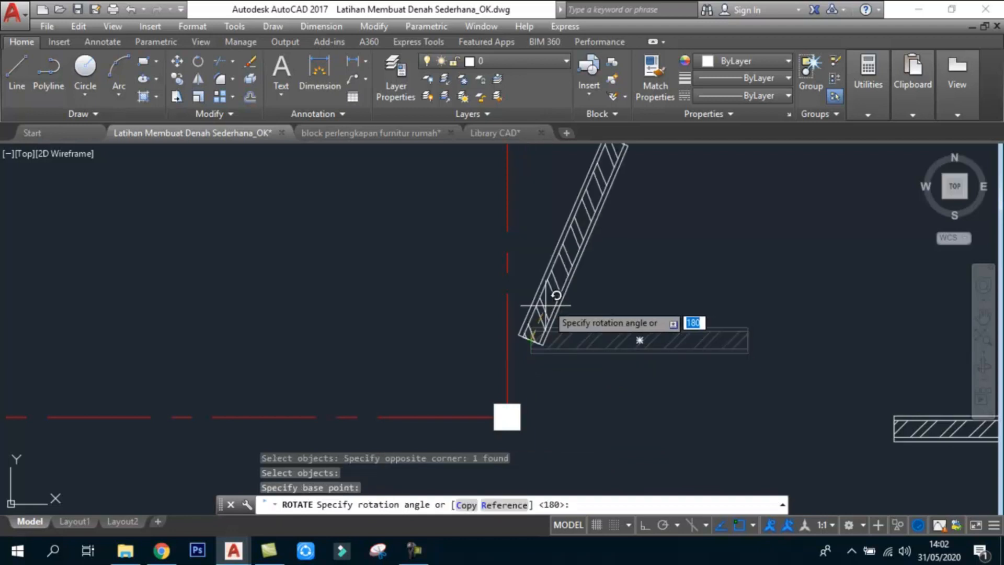
mouse_move(601, 184)
middle_down()
mouse_move(596, 268)
mouse_move(596, 260)
middle_up()
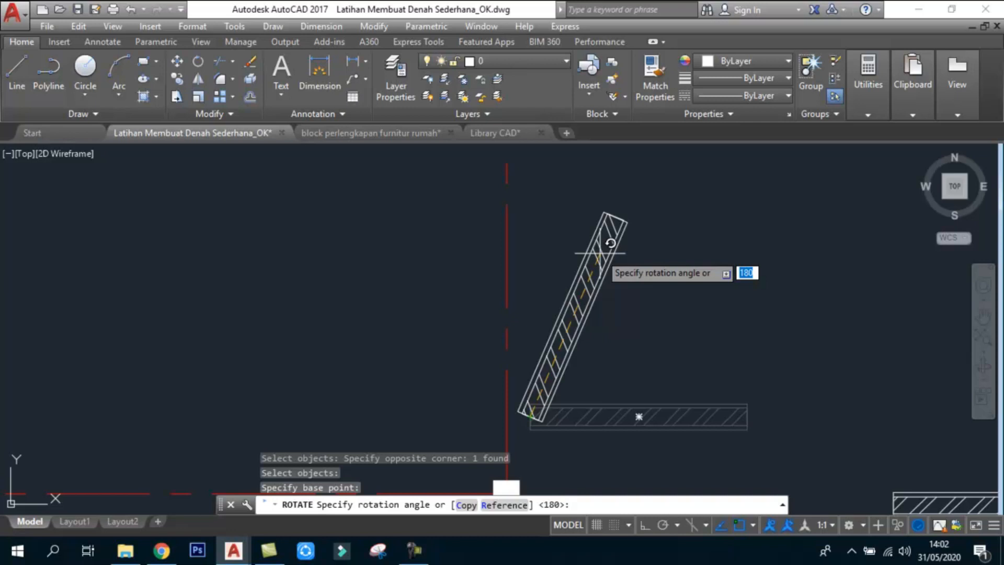
key(F8)
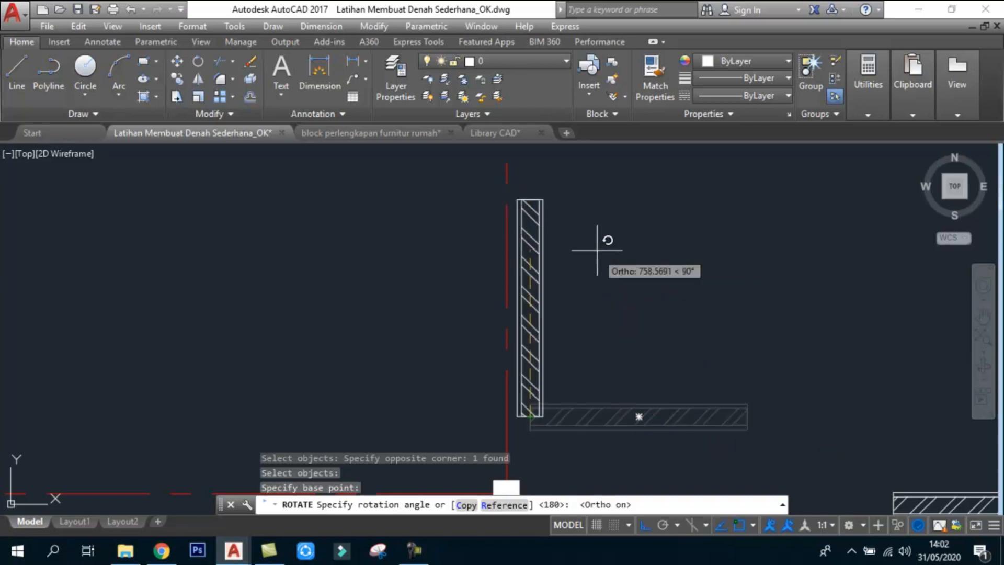
click(553, 191)
scroll(632, 336, down, 5)
key(Escape)
key(Escape)
- Move the upright wall from its lower end's midpoint to the middle of the lower-right column's top side
scroll(628, 332, up, 7)
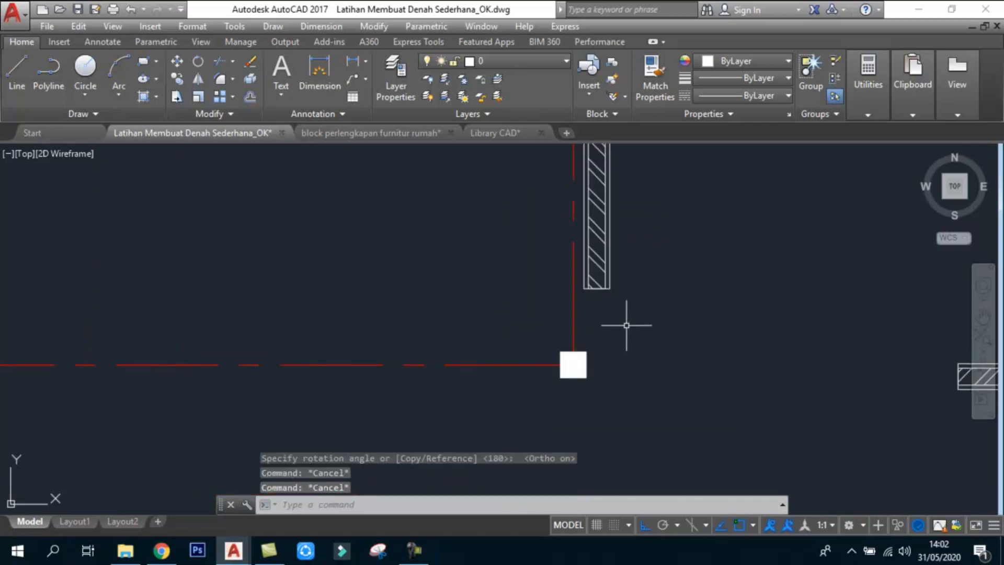
text(m)
key(Return)
drag(620, 298, 578, 267)
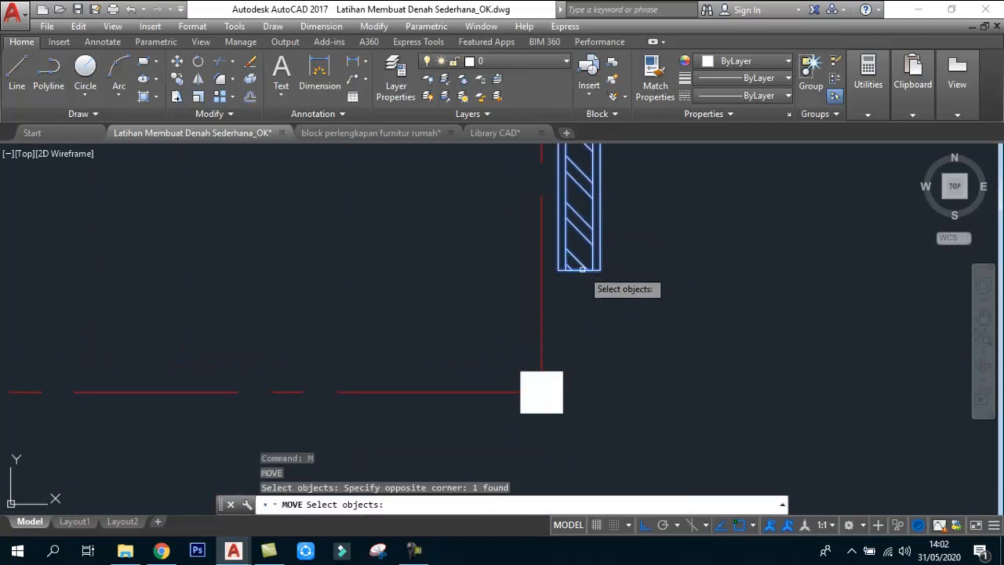
key(Return)
click(579, 268)
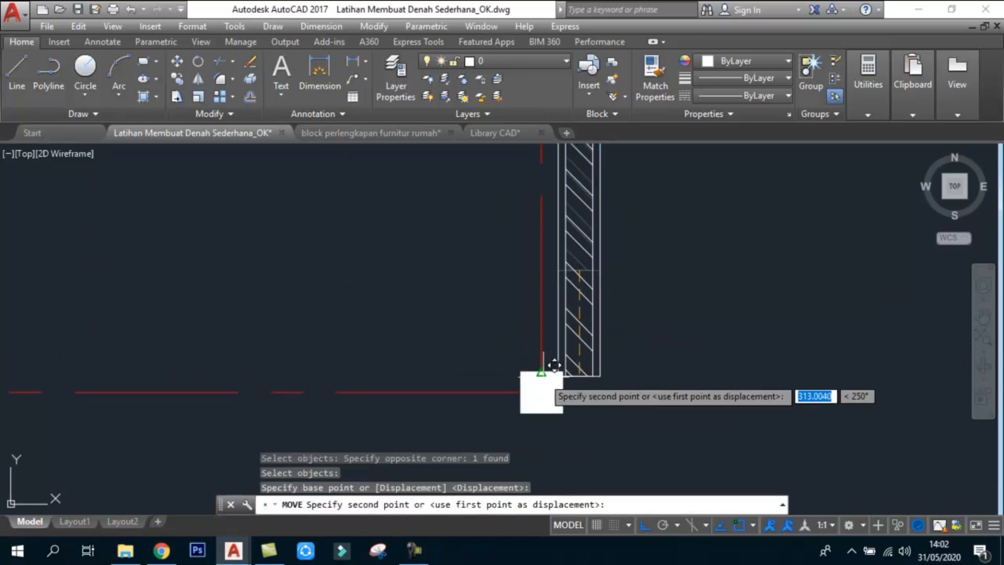
click(558, 372)
scroll(672, 386, down, 4)
scroll(649, 361, up, 2)
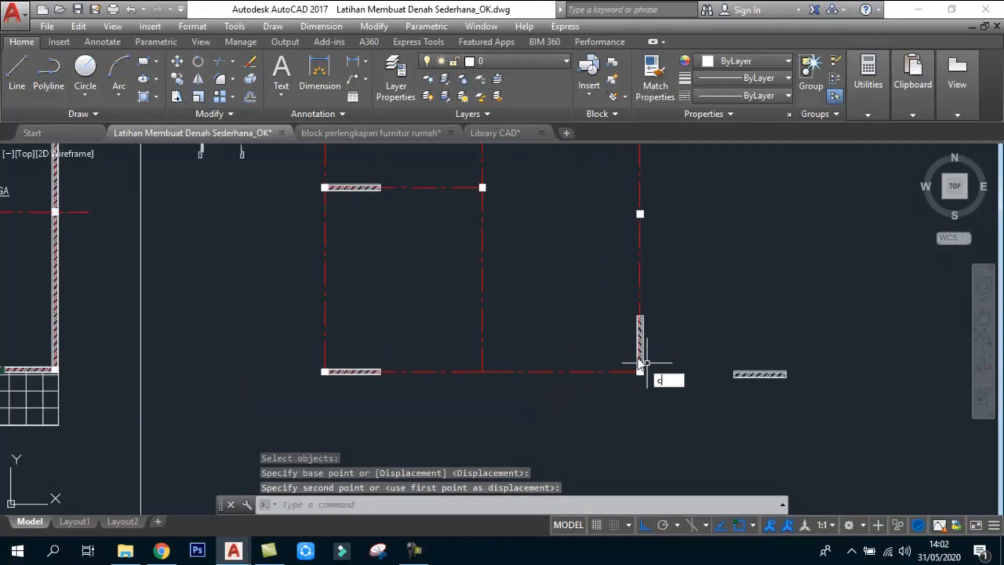
- Copy the upright wall from its lower end's midpoint to the middle of the lower-left column's top side
text(co)
key(Return)
scroll(648, 356, up, 3)
click(639, 329)
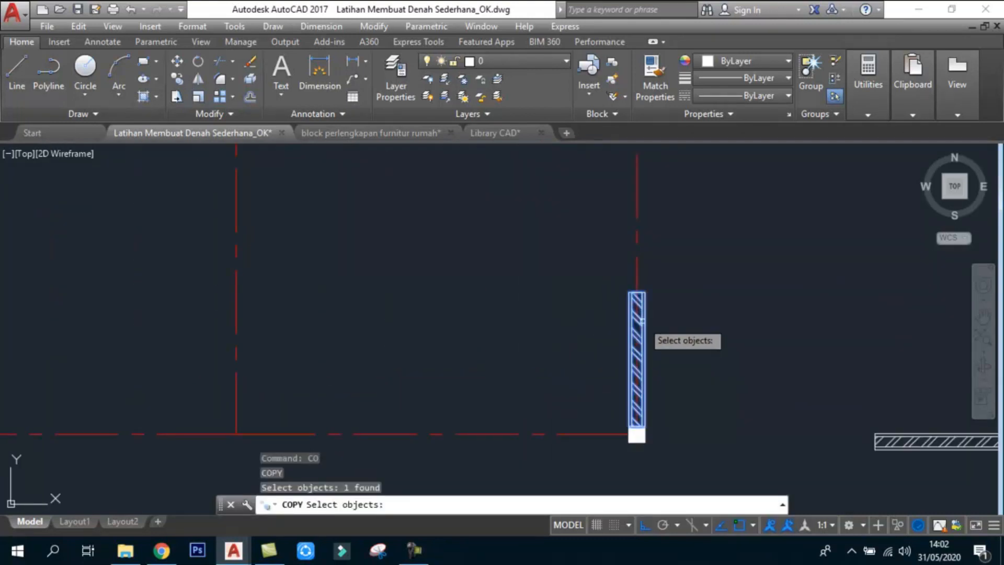
key(Return)
scroll(654, 413, up, 5)
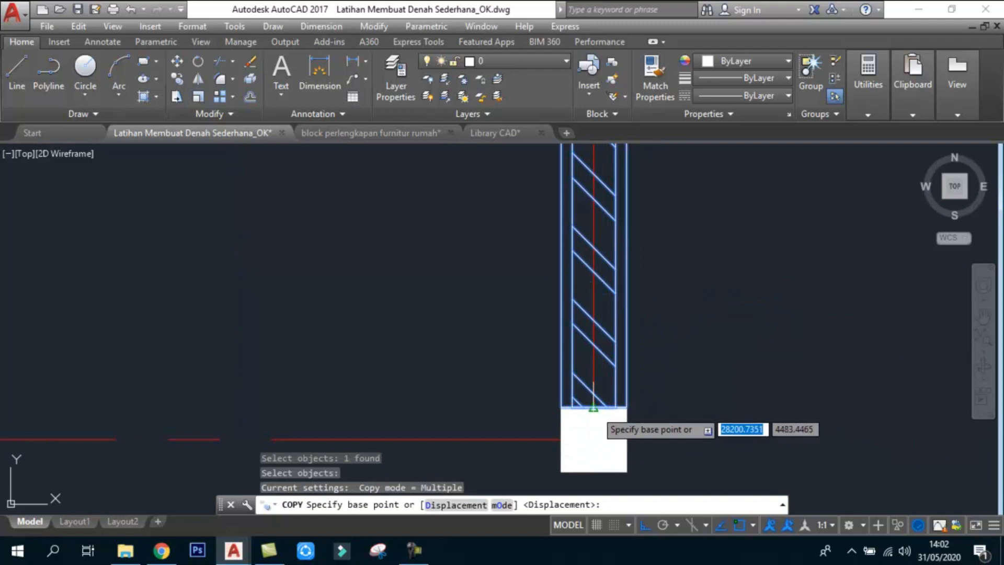
click(596, 408)
scroll(753, 413, down, 8)
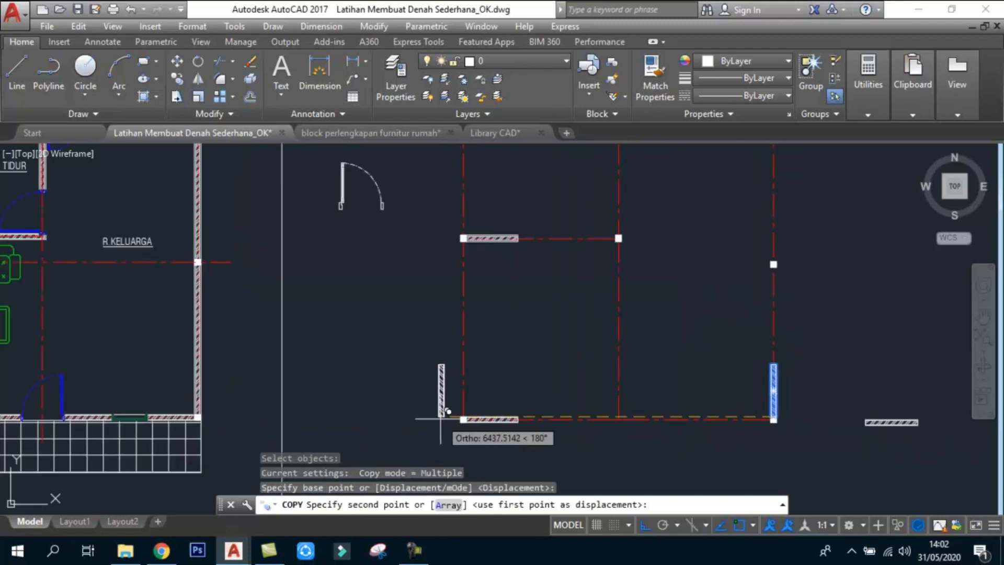
scroll(460, 417, up, 6)
click(526, 401)
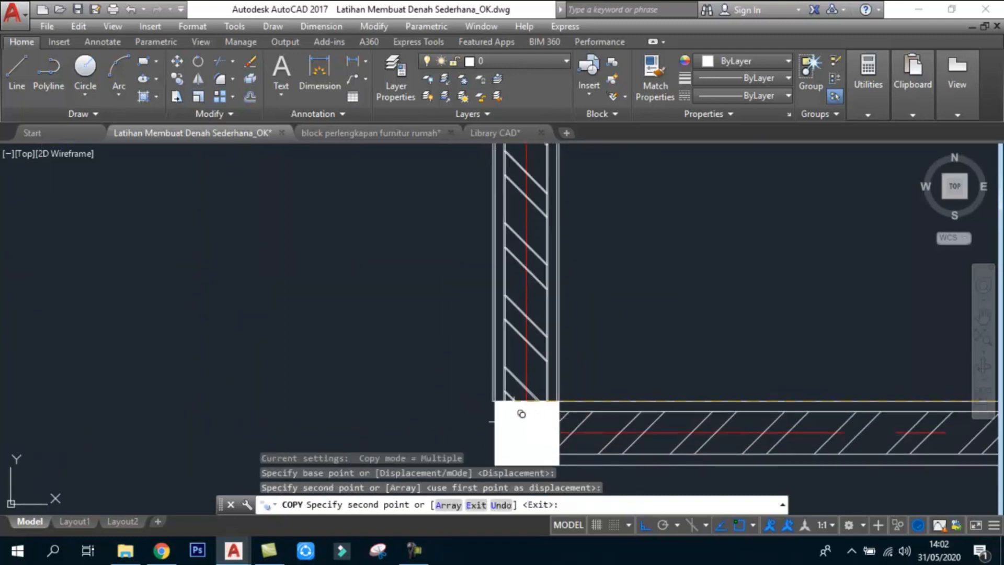
- Place upright wall copies on the top sides of the middle-left column and the column at the inner wall junction
scroll(525, 410, down, 6)
scroll(493, 326, up, 4)
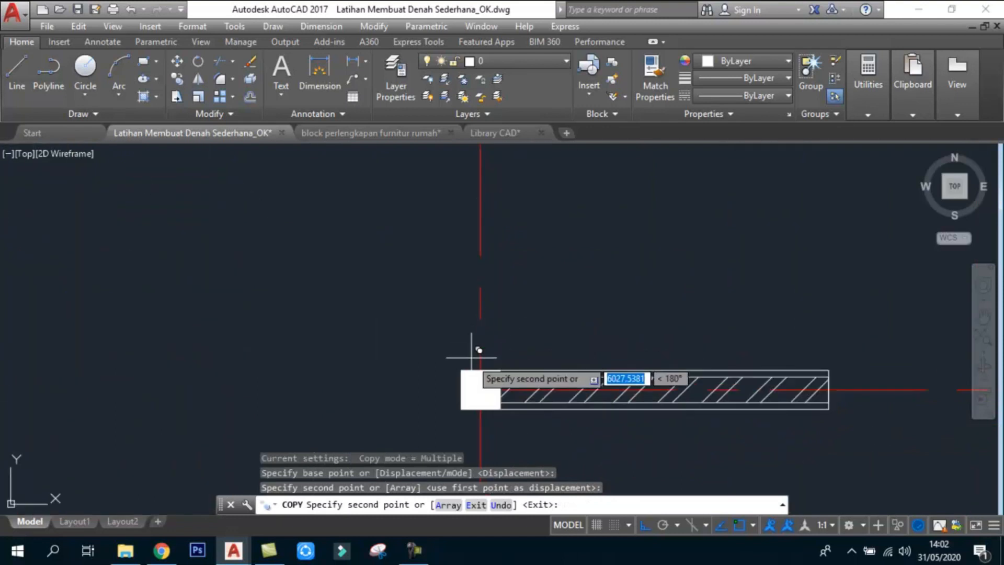
click(480, 359)
scroll(486, 361, down, 3)
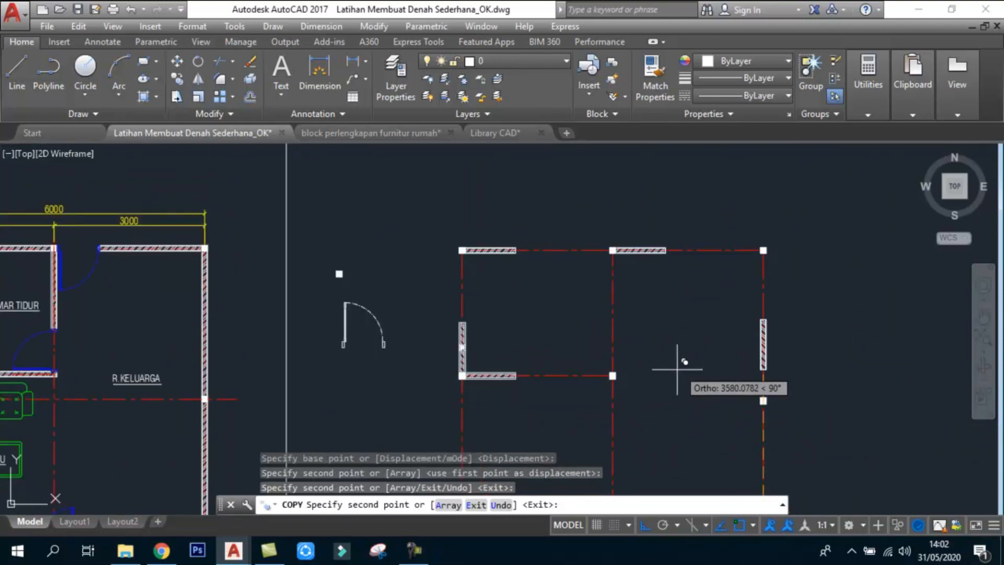
scroll(632, 359, up, 7)
click(523, 375)
scroll(653, 358, down, 7)
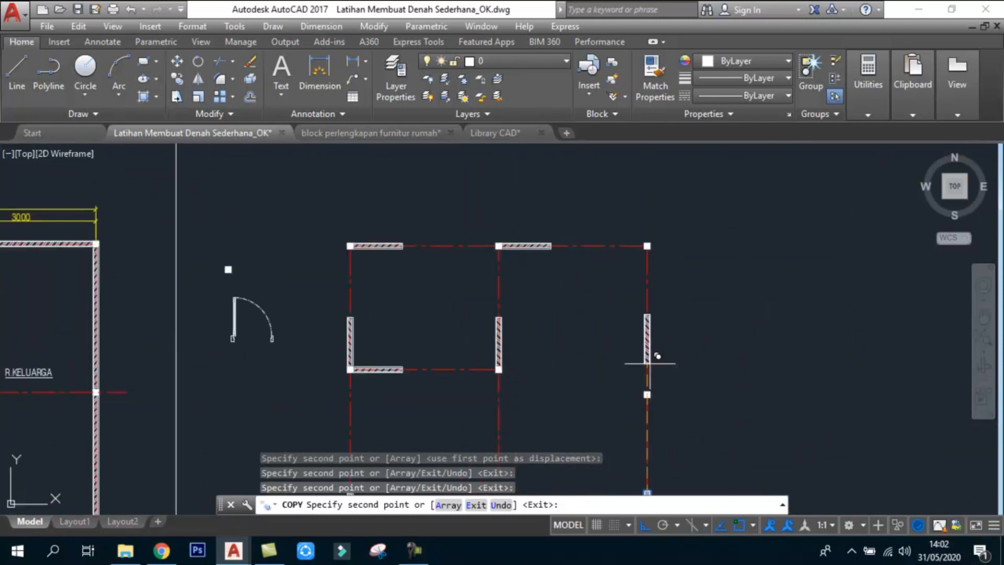
- Place an upright wall copy on top of the right side's middle column, end the copying and save the drawing
scroll(698, 338, down, 4)
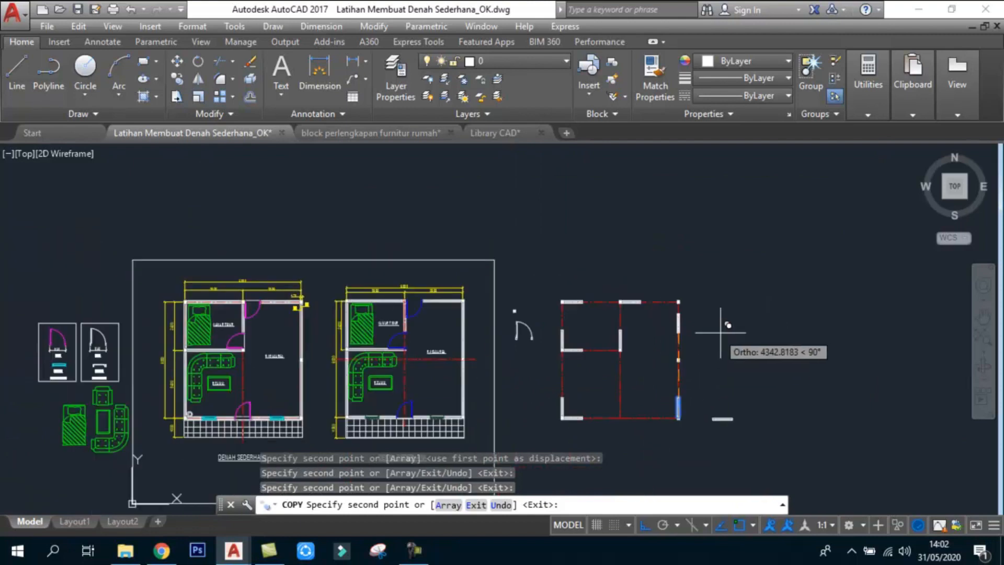
scroll(674, 356, up, 8)
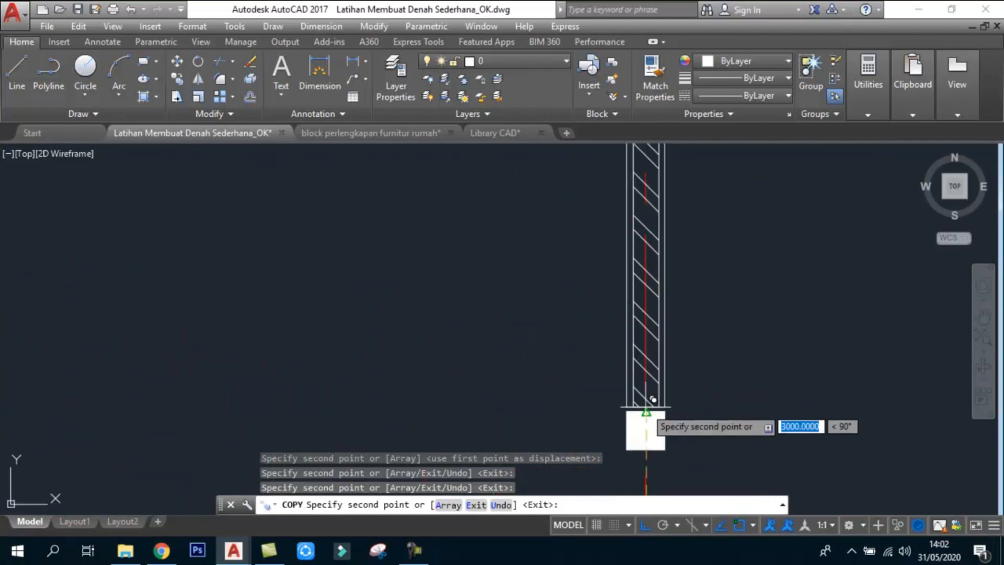
scroll(675, 355, down, 6)
key(Escape)
scroll(618, 313, up, 2)
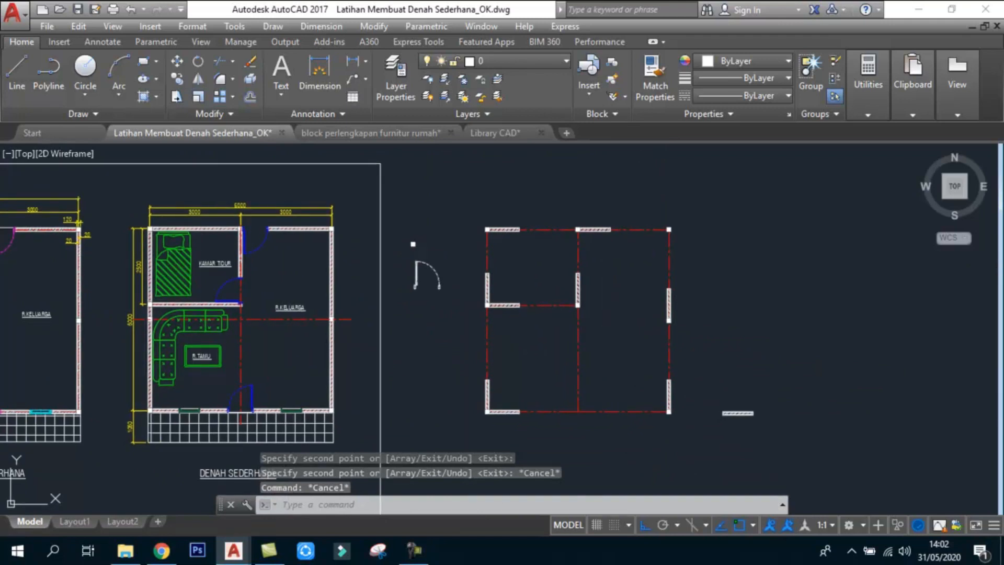
key(ctrl+s)
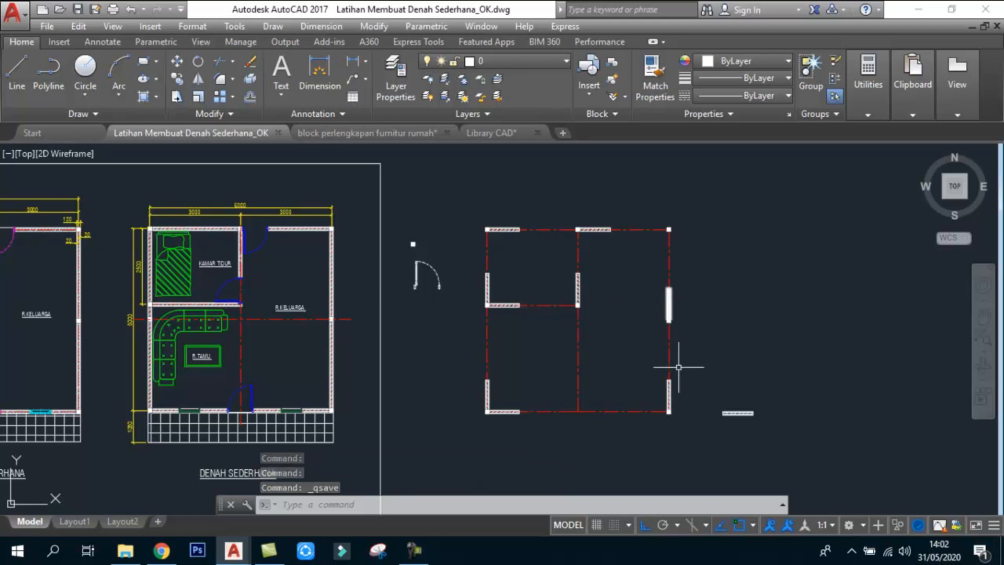
- Stretch the horizontal wall at the lower-left column along the bottom axis to the lower-right column's inner face
scroll(322, 398, up, 4)
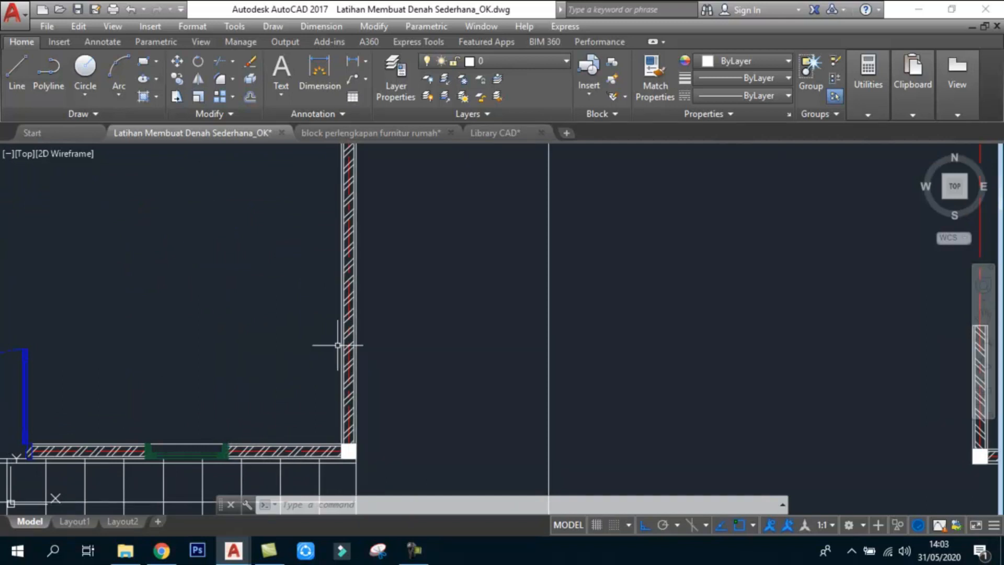
scroll(309, 327, down, 4)
scroll(500, 323, up, 4)
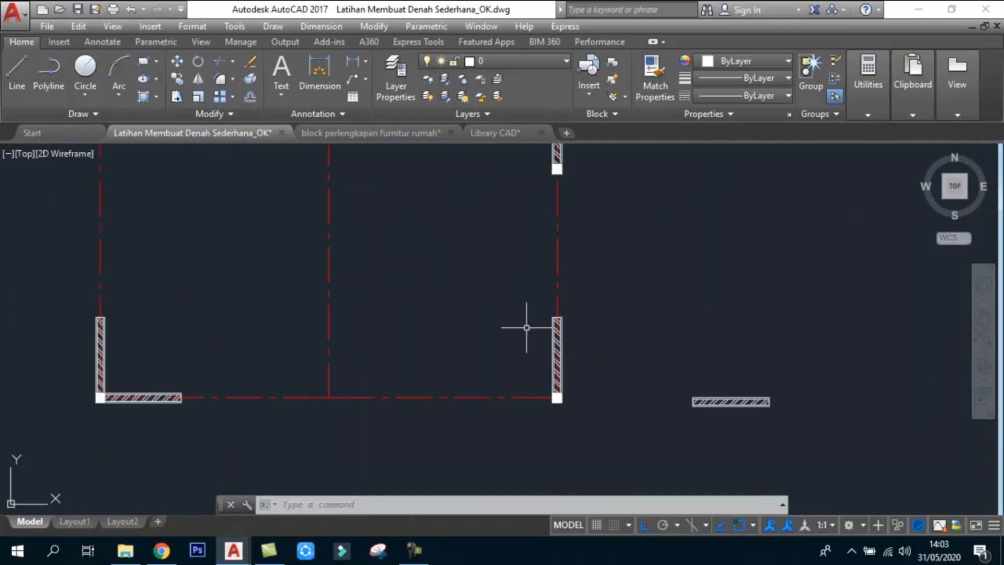
middle_drag(596, 334, 704, 307)
scroll(422, 341, down, 4)
scroll(448, 347, up, 4)
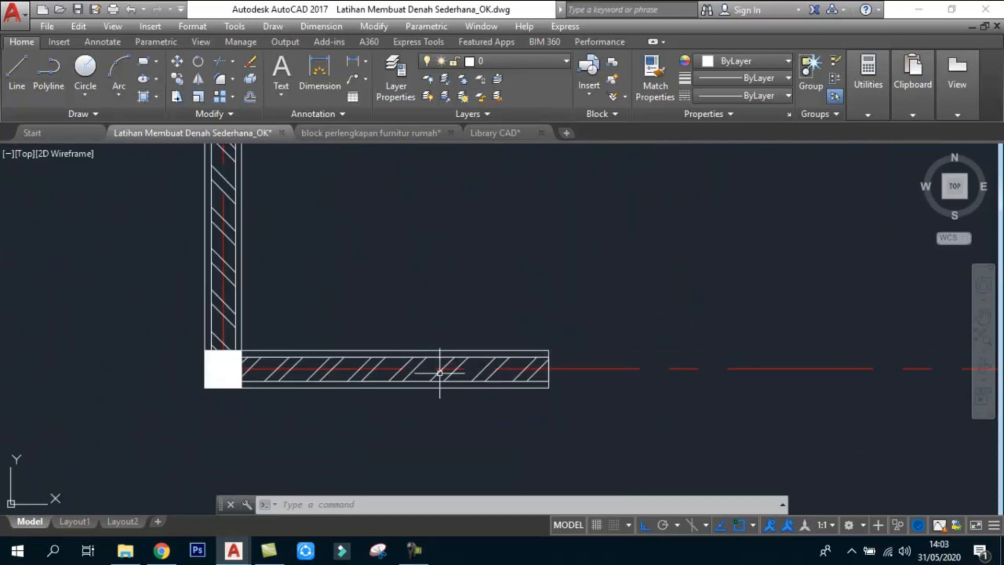
middle_drag(444, 363, 339, 352)
click(308, 365)
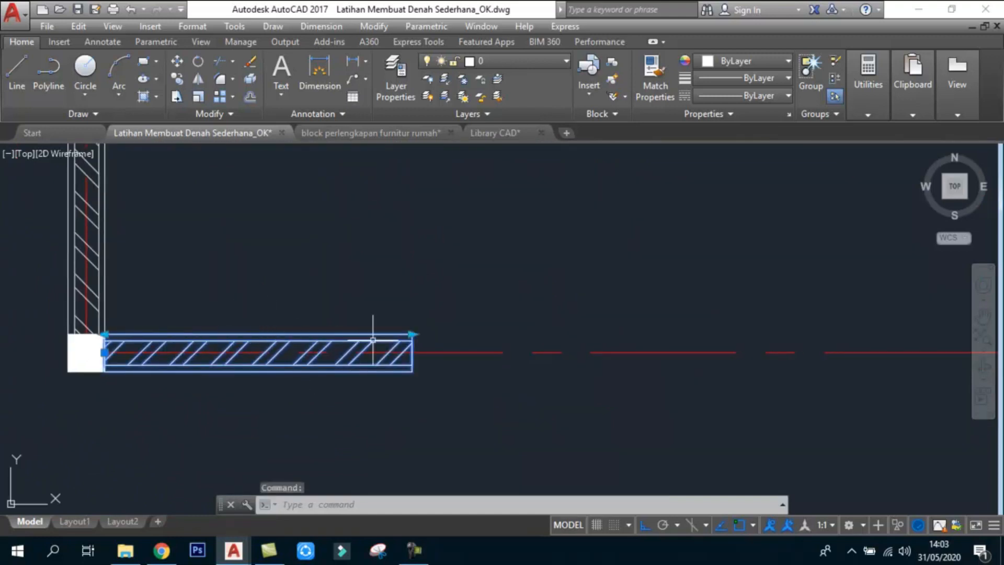
scroll(413, 334, up, 4)
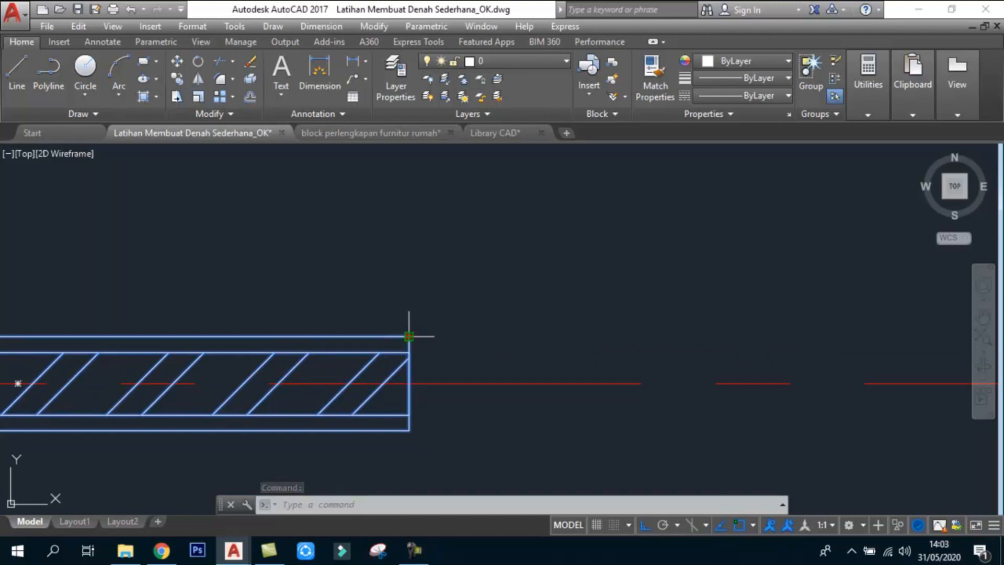
click(409, 336)
scroll(409, 337, down, 6)
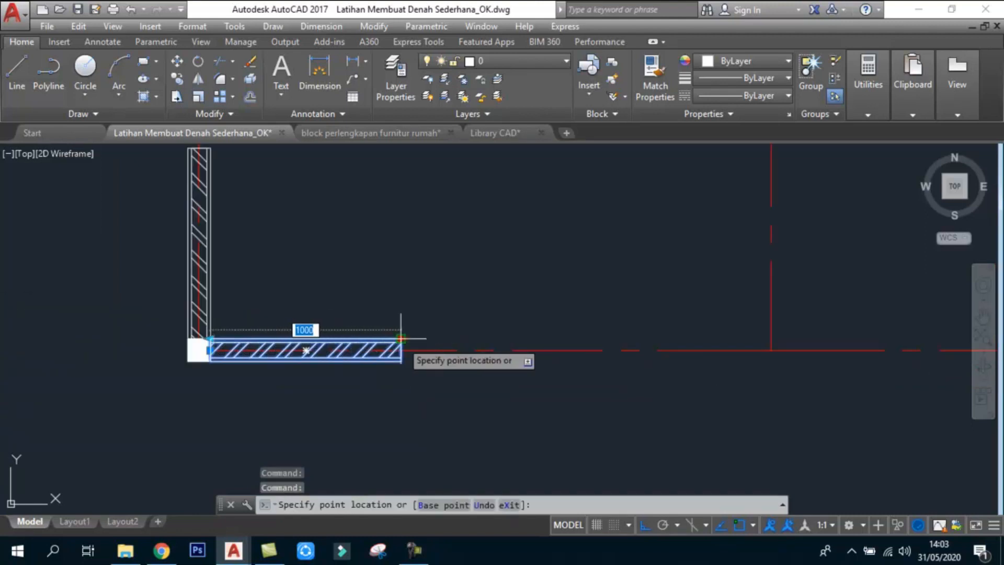
middle_drag(505, 340, 395, 338)
scroll(396, 338, down, 4)
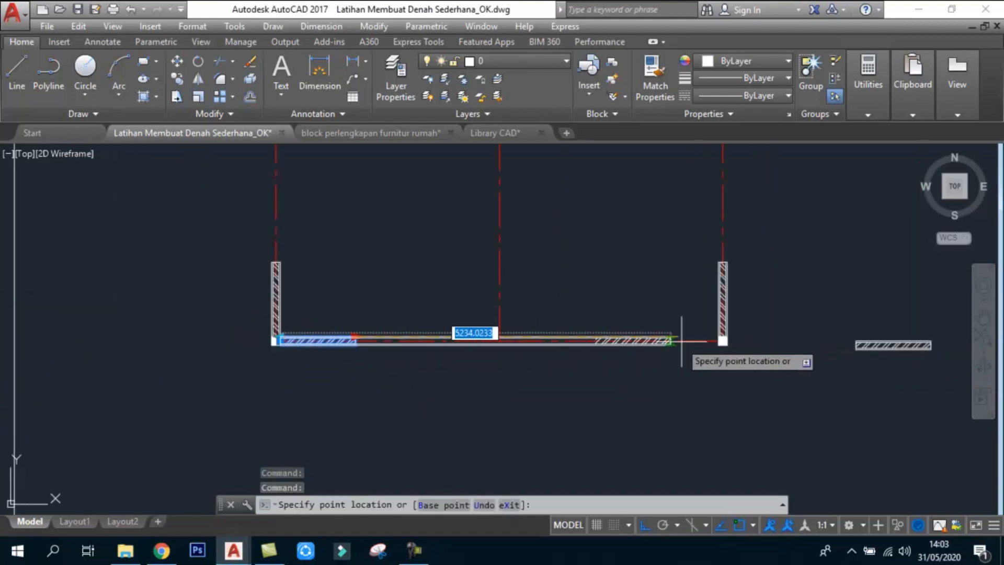
scroll(681, 340, up, 6)
click(772, 325)
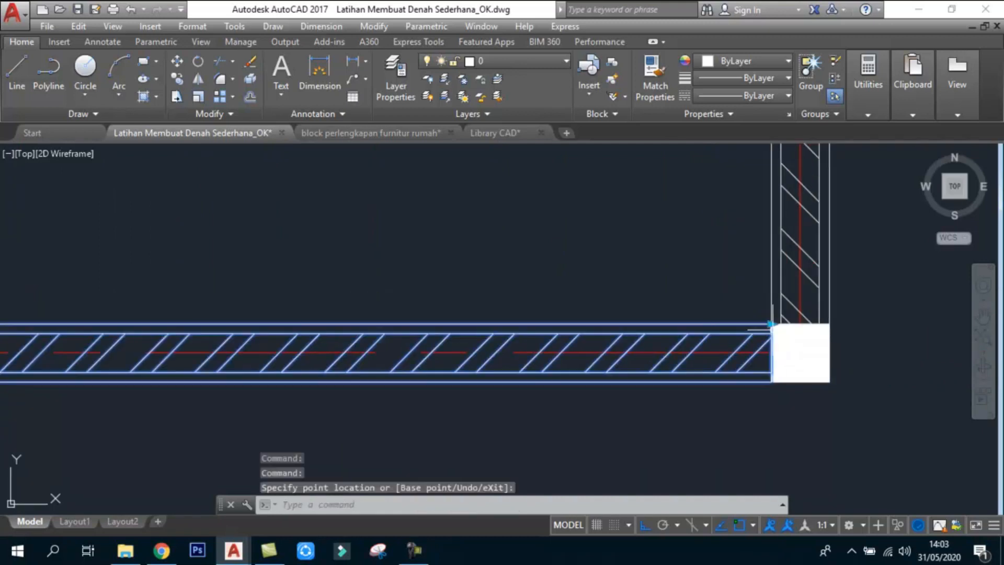
scroll(732, 366, down, 6)
key(Escape)
key(Escape)
- Stretch the upright wall above the lower-right column up to the underside of the right side's middle column
scroll(732, 339, up, 2)
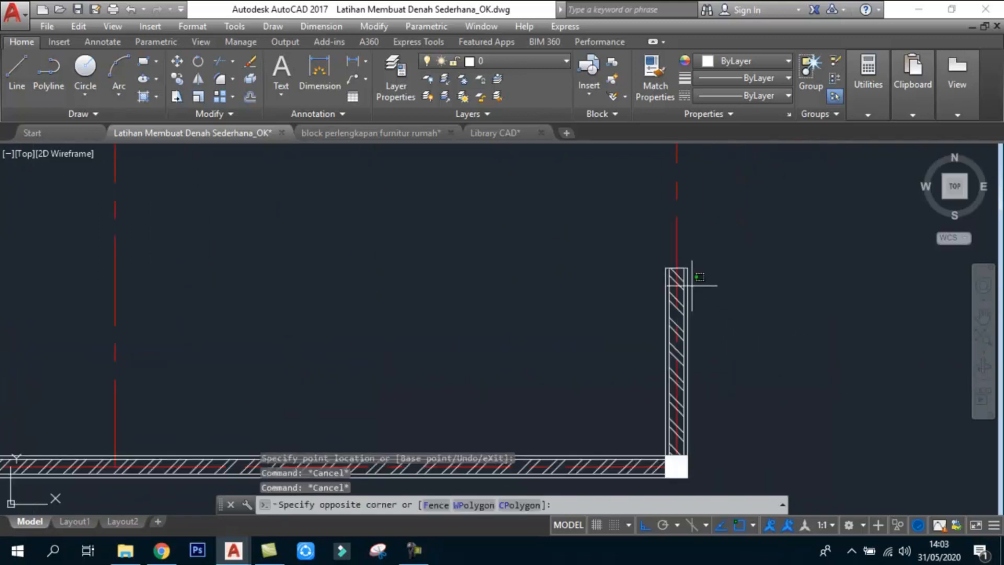
click(684, 263)
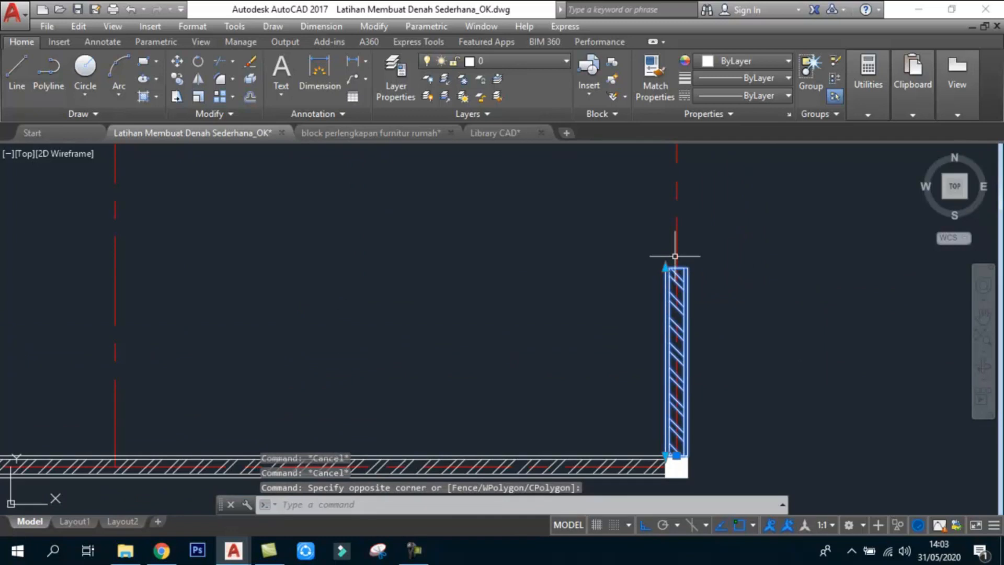
middle_drag(674, 256, 643, 313)
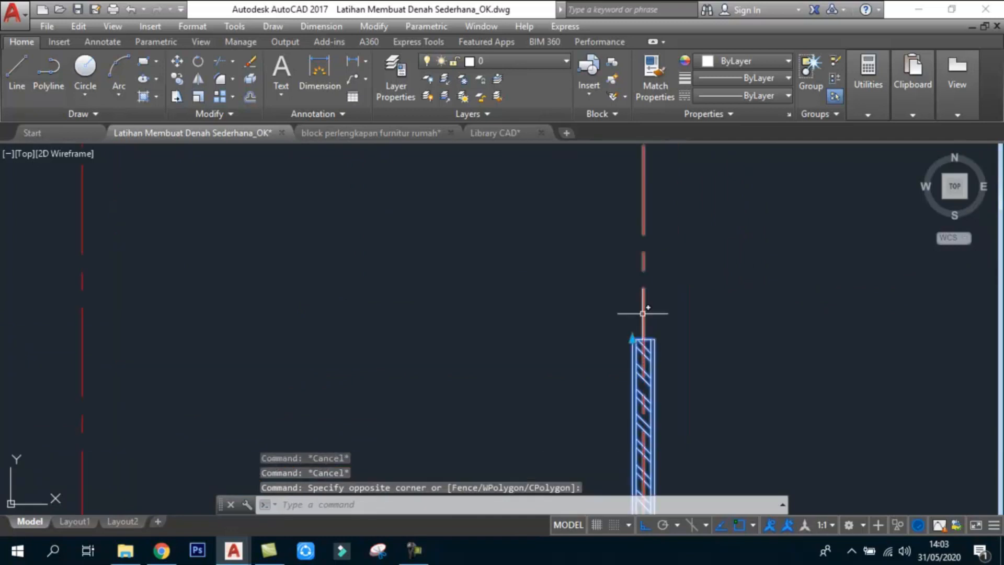
click(637, 340)
scroll(644, 274, down, 3)
scroll(645, 316, up, 8)
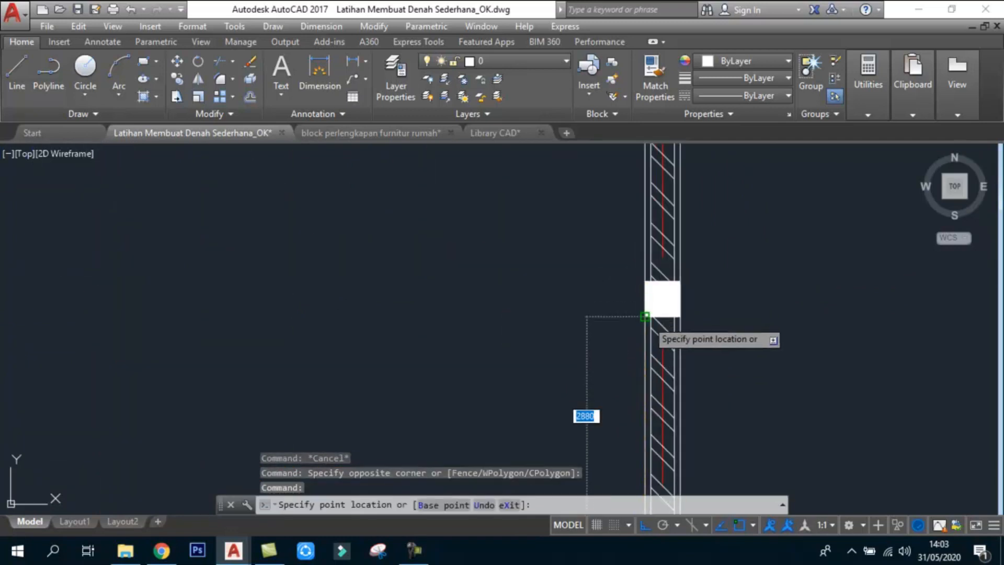
click(646, 320)
scroll(660, 386, down, 6)
scroll(668, 274, up, 2)
middle_drag(668, 274, 666, 325)
scroll(664, 327, up, 2)
key(Escape)
- Stretch the upright wall above the right side's middle column up to the underside of the upper-right column
click(640, 358)
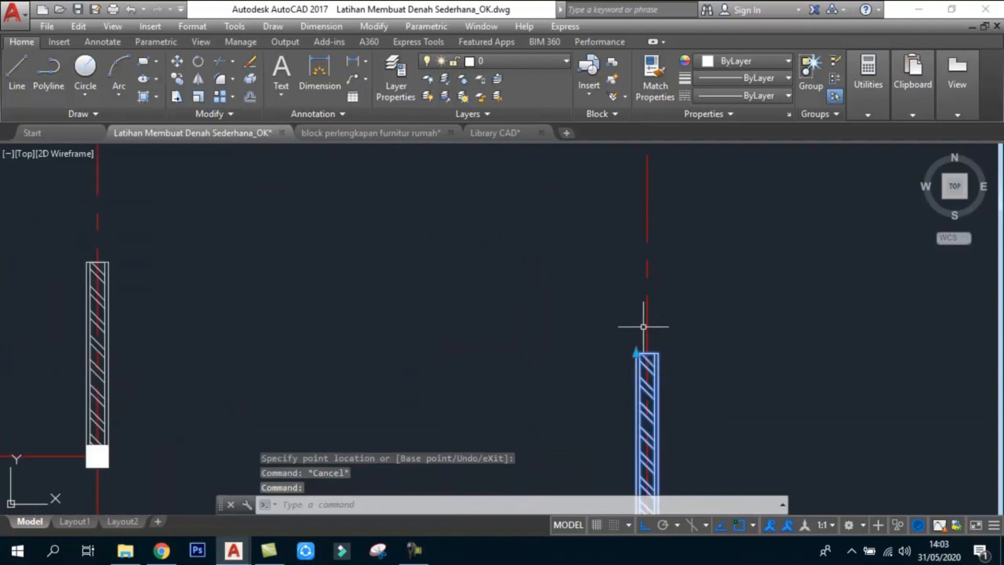
click(635, 353)
scroll(642, 276, down, 3)
scroll(646, 321, up, 6)
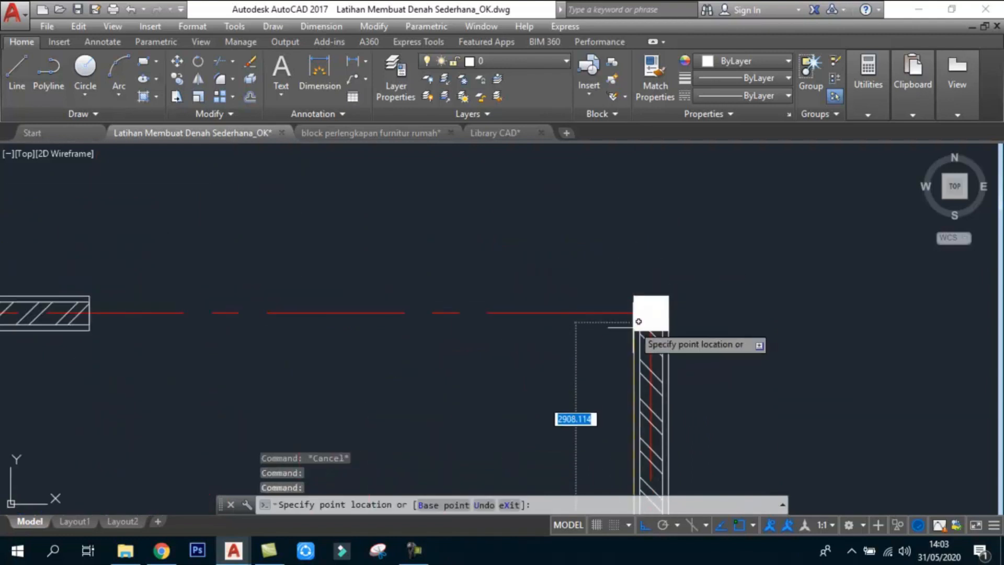
click(634, 330)
scroll(703, 288, down, 3)
key(Escape)
- Stretch the horizontal wall beside the top middle column across to the upper-right column's inner face
scroll(556, 295, up, 3)
click(555, 298)
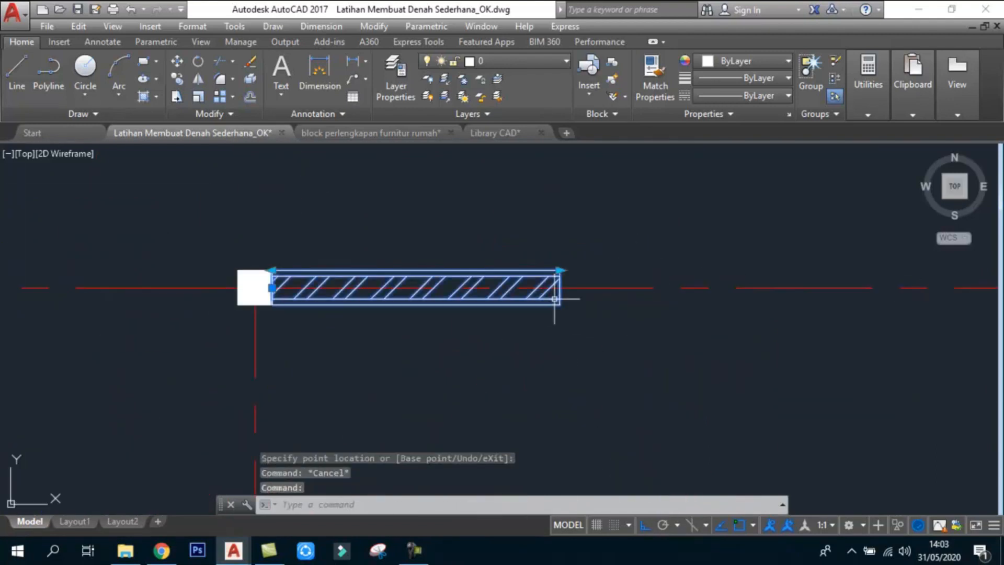
click(560, 270)
scroll(560, 270, down, 2)
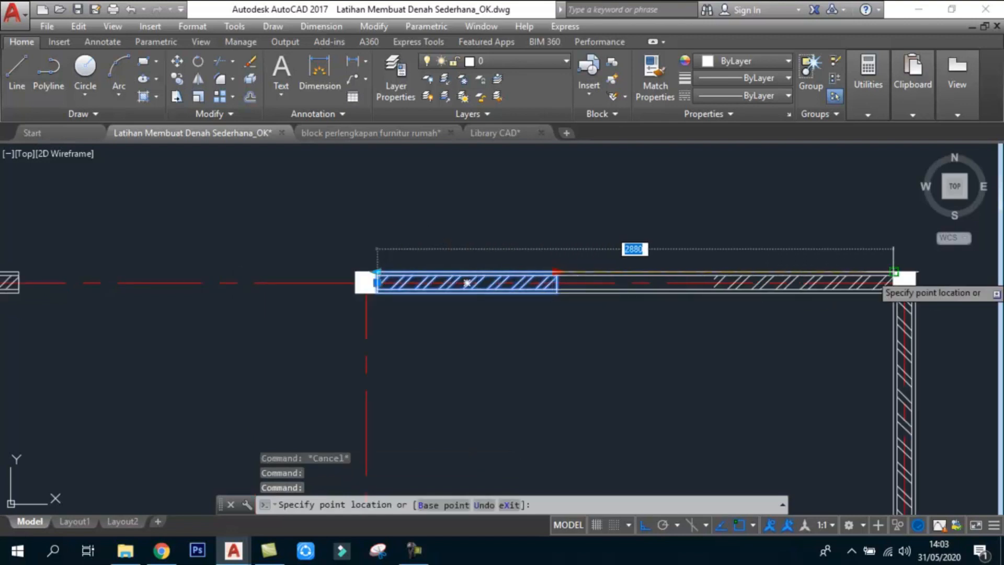
click(897, 282)
scroll(805, 301, down, 4)
scroll(505, 296, up, 5)
key(Escape)
- Stretch the horizontal wall beside the upper-left column across to the near face of the top middle column
scroll(449, 291, down, 2)
click(460, 279)
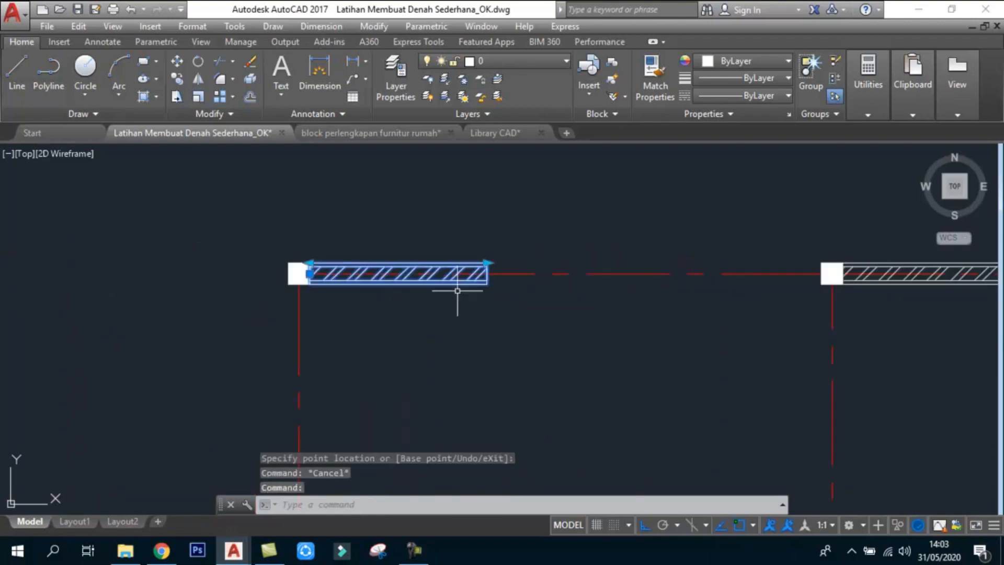
click(487, 263)
scroll(829, 267, up, 2)
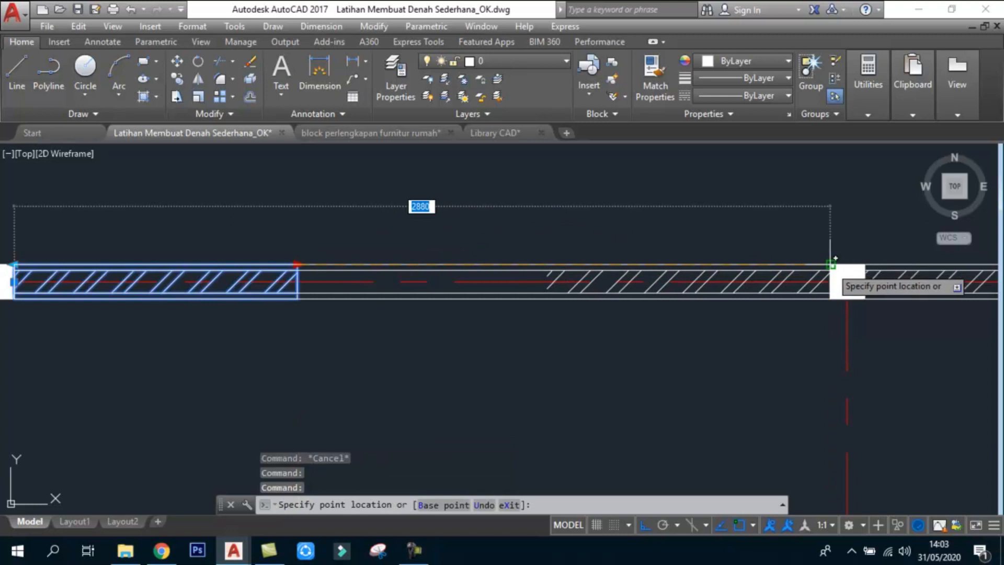
click(832, 269)
scroll(589, 266, down, 2)
scroll(590, 265, down, 3)
key(Escape)
- Stretch the upright wall above the middle-left column up to the underside of the upper-left column
scroll(473, 340, up, 4)
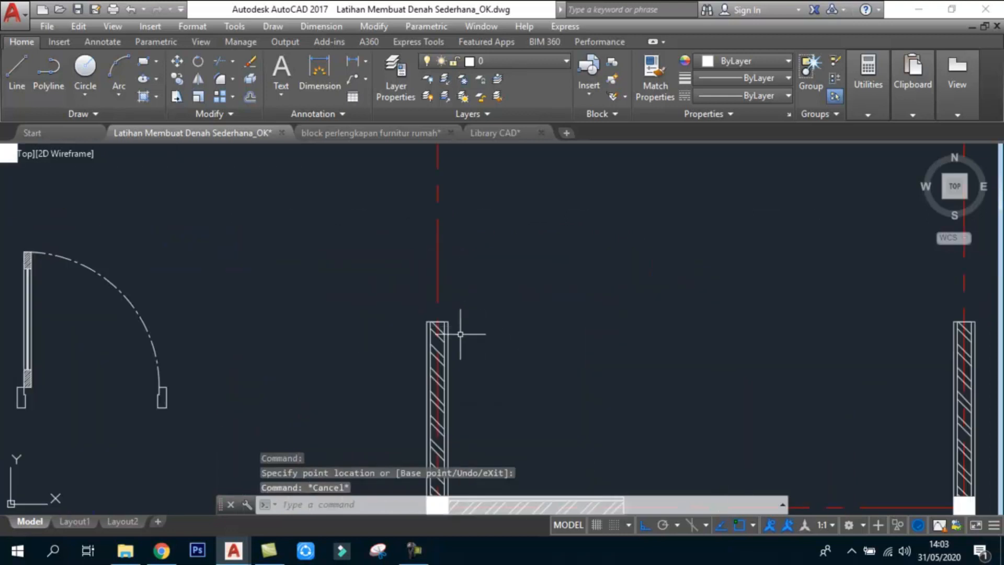
click(440, 327)
click(426, 322)
scroll(426, 321, down, 3)
scroll(433, 282, up, 5)
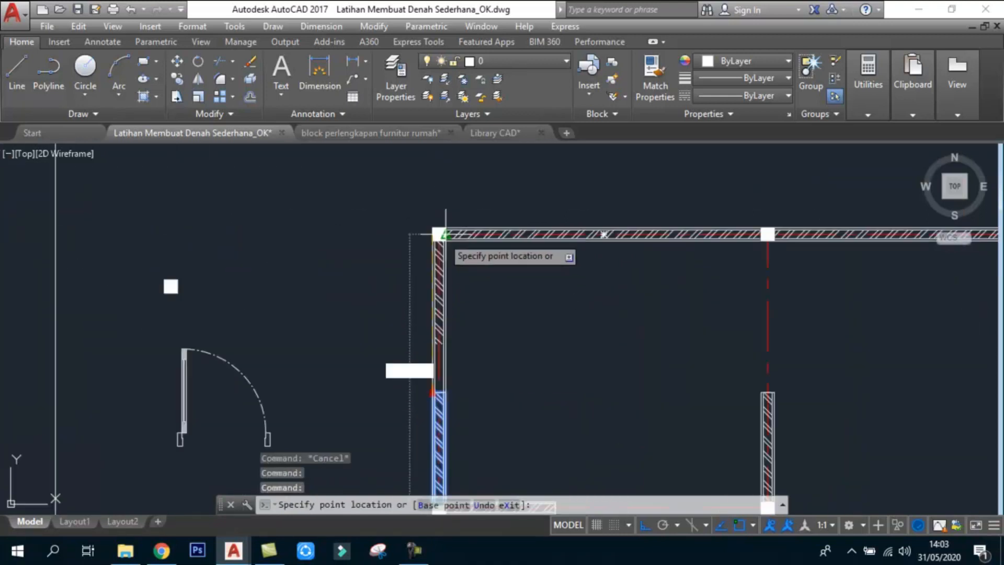
scroll(431, 223, down, 3)
key(Escape)
- Stretch the upright wall above the inner junction column up to the underside of the top middle column
scroll(519, 278, up, 4)
click(590, 332)
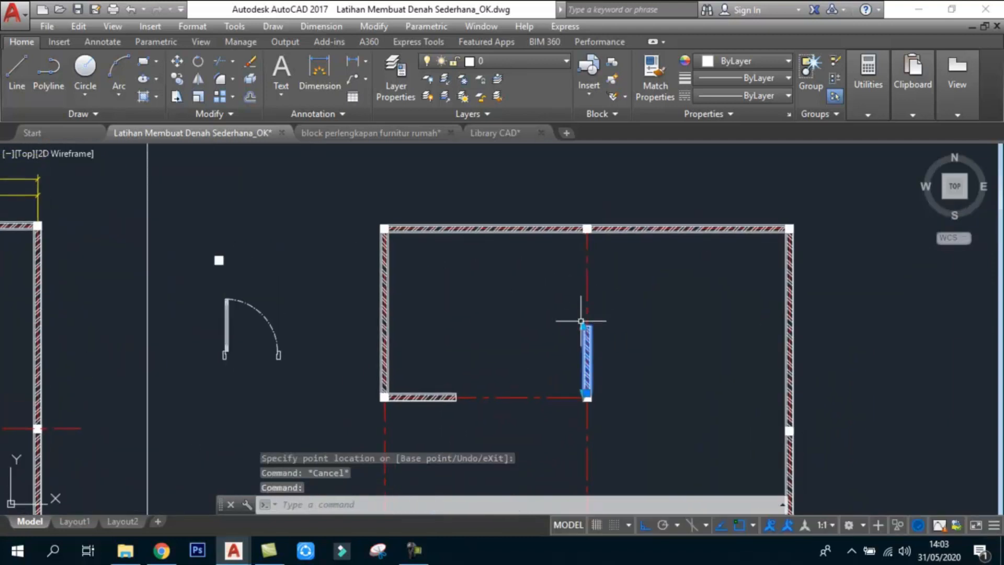
scroll(589, 228, up, 4)
click(587, 228)
scroll(588, 230, down, 6)
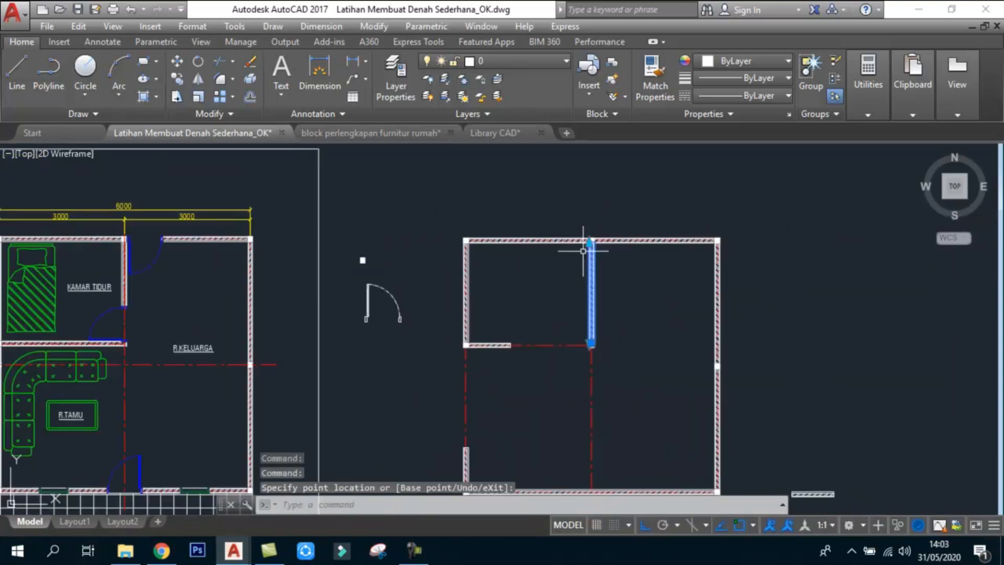
scroll(509, 347, up, 6)
key(Escape)
- Stretch the inner horizontal wall from the middle-left column across to the near face of the inner junction column
click(500, 300)
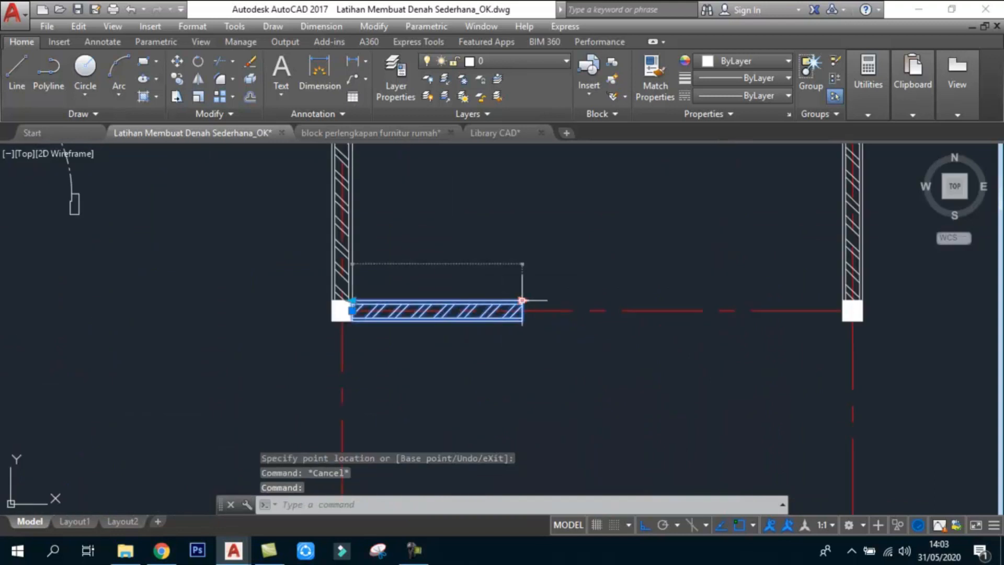
click(522, 300)
scroll(773, 298, up, 4)
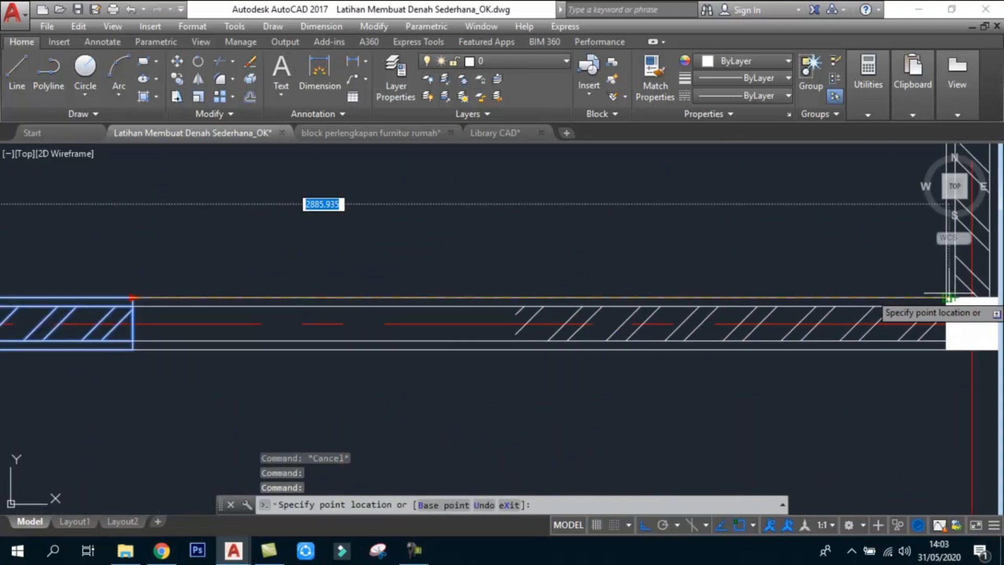
click(947, 298)
scroll(548, 273, down, 6)
key(Escape)
- Stretch the upright wall above the lower-left column up to the underside of the middle-left column and save the drawing
scroll(484, 386, up, 6)
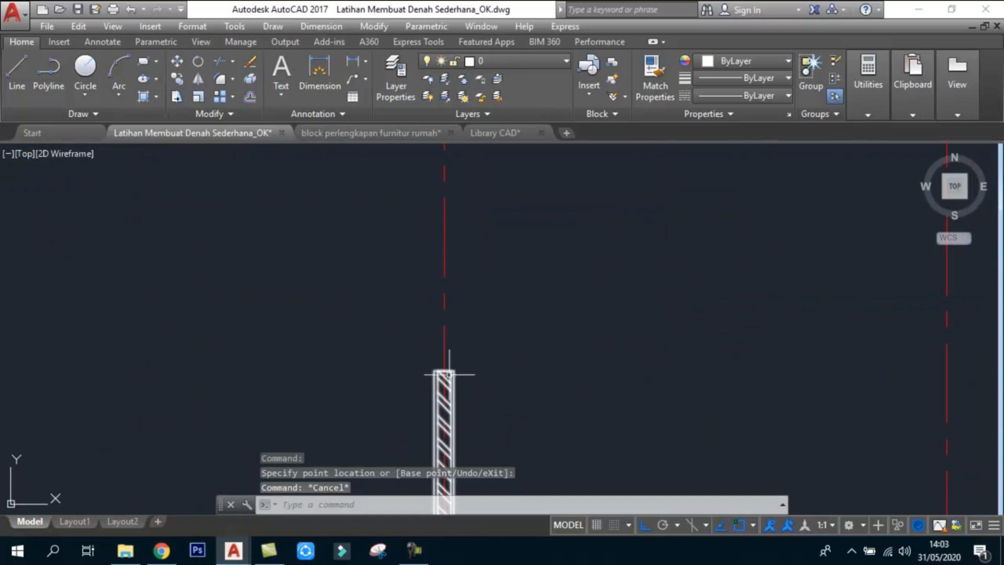
click(454, 380)
click(434, 370)
scroll(436, 387, down, 5)
scroll(433, 219, up, 7)
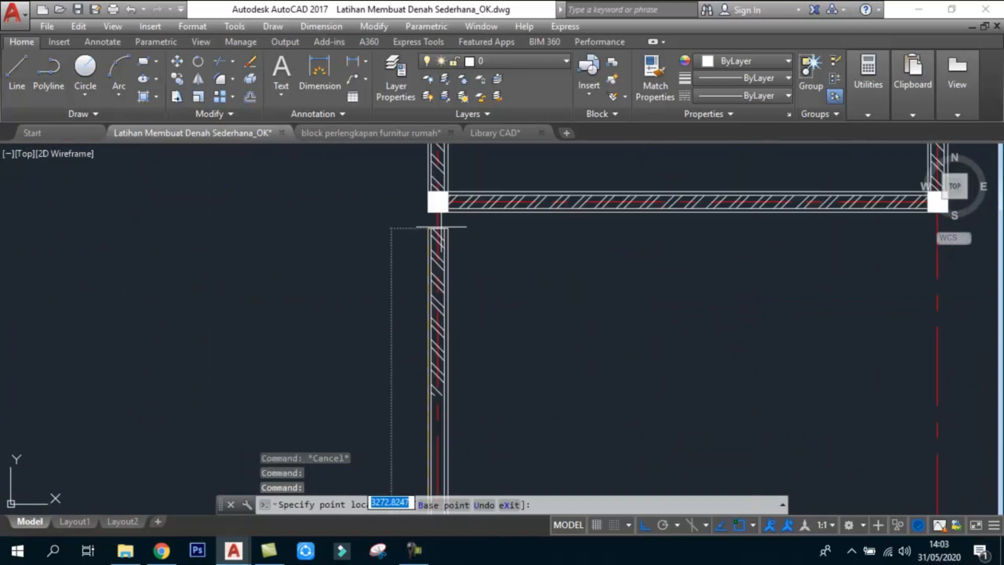
scroll(434, 188, down, 7)
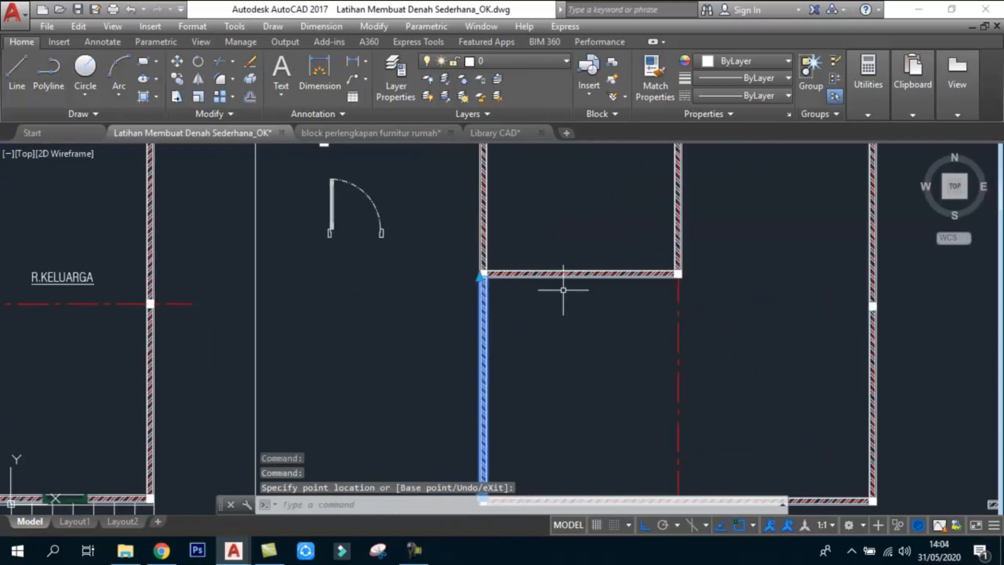
key(Escape)
middle_drag(567, 287, 630, 285)
key(ctrl+s)
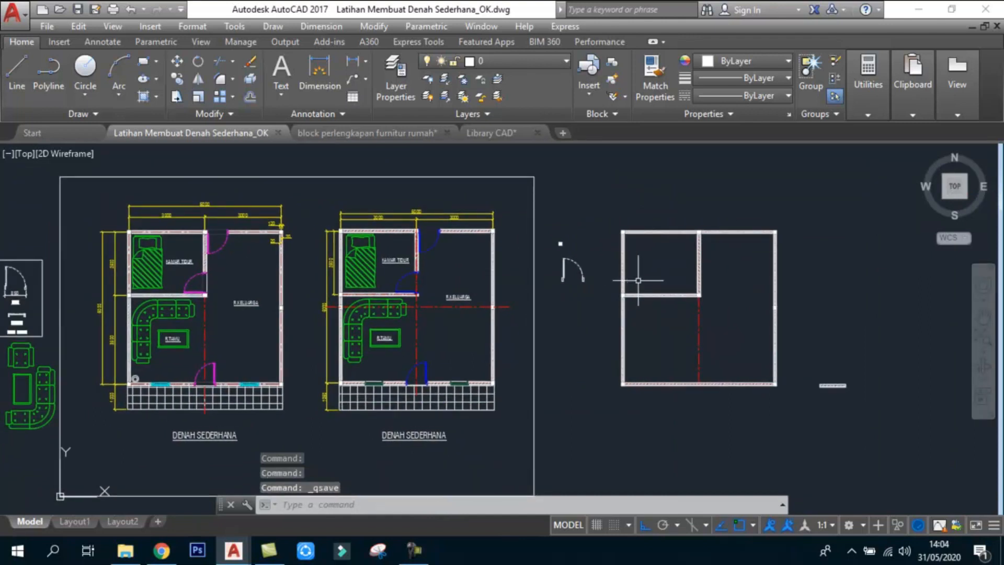
scroll(818, 358, up, 3)
scroll(784, 385, down, 1)
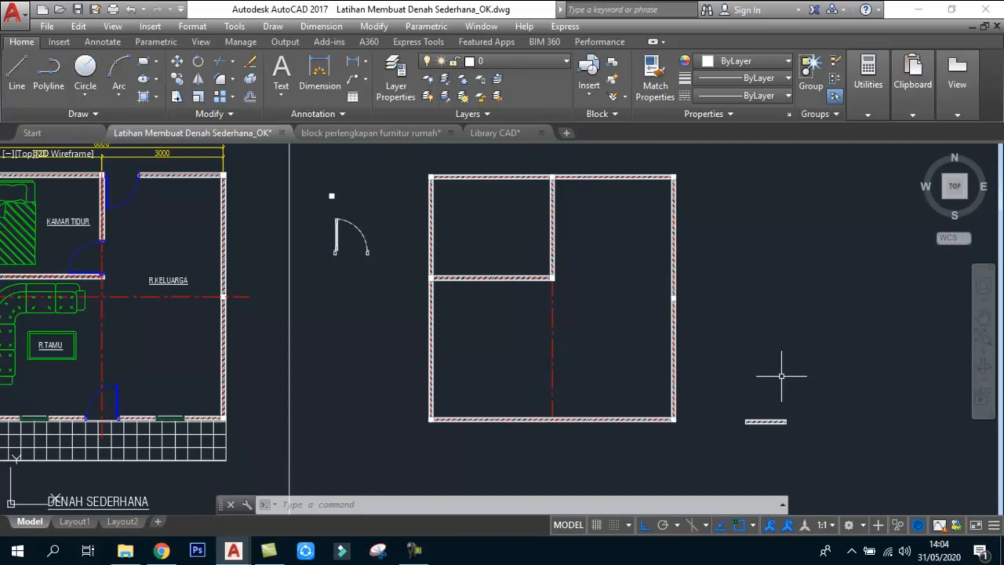
scroll(763, 418, up, 6)
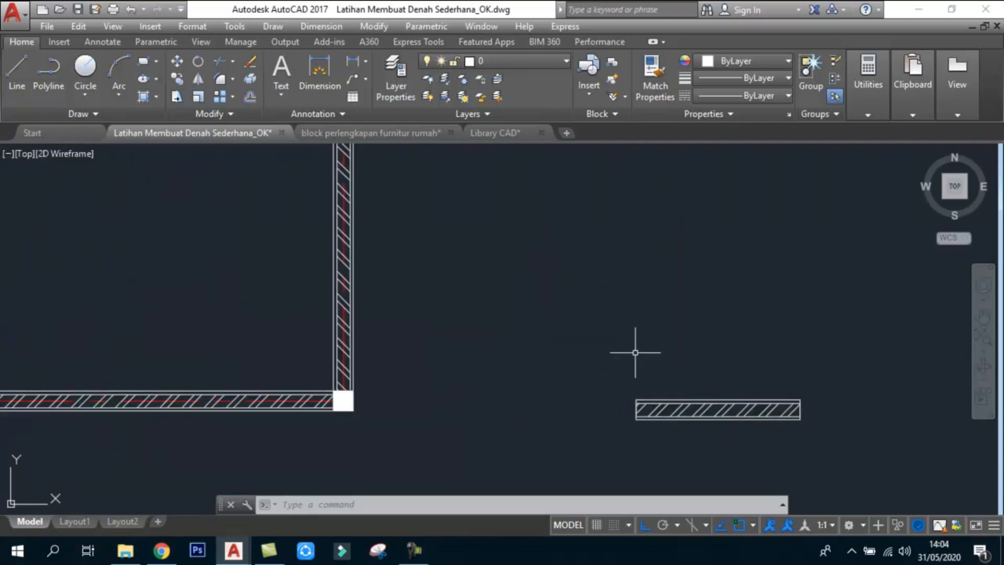
scroll(637, 355, down, 8)
scroll(625, 312, up, 2)
mouse_move(628, 313)
middle_down()
mouse_move(693, 301)
mouse_move(653, 273)
middle_up()
scroll(692, 301, down, 4)
scroll(658, 280, up, 2)
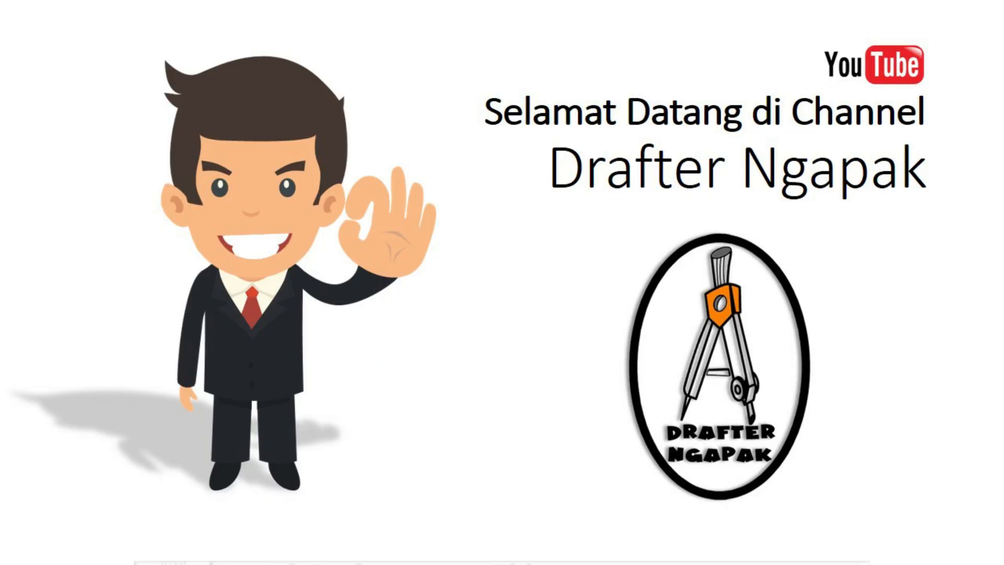
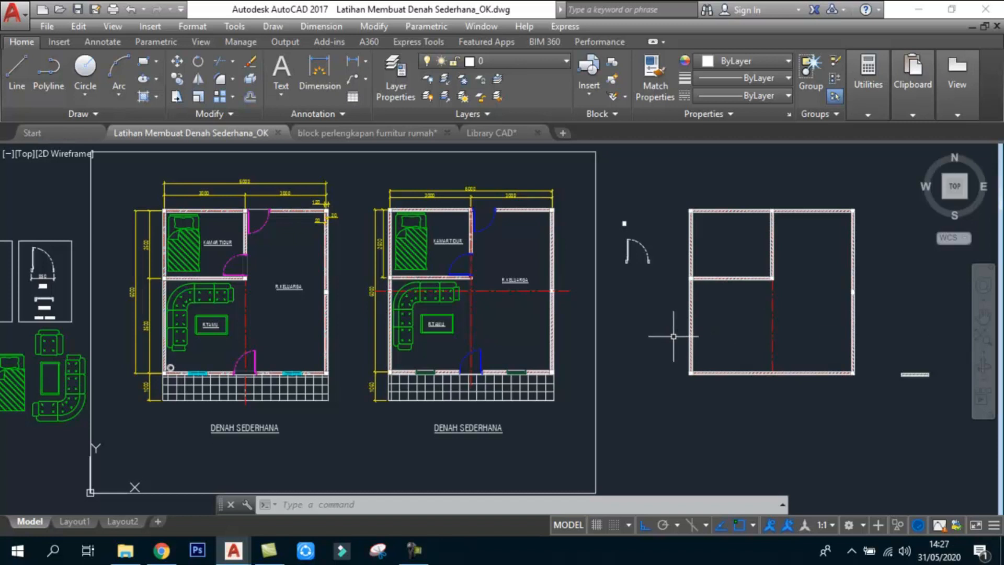
- Copy the blue front door and the green window beside it from the finished reference plan to the clipboard
scroll(520, 369, up, 8)
click(353, 224)
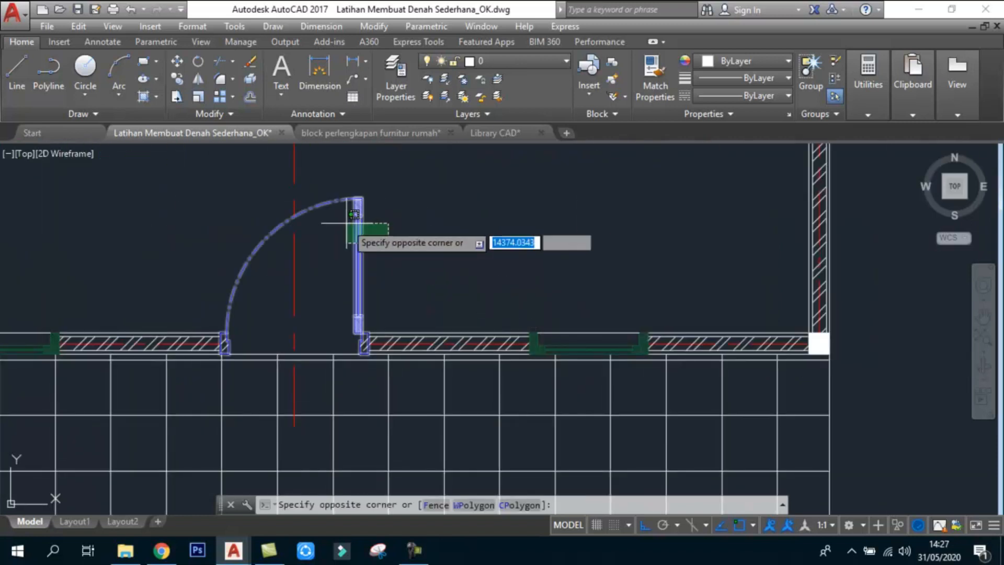
click(481, 291)
click(671, 369)
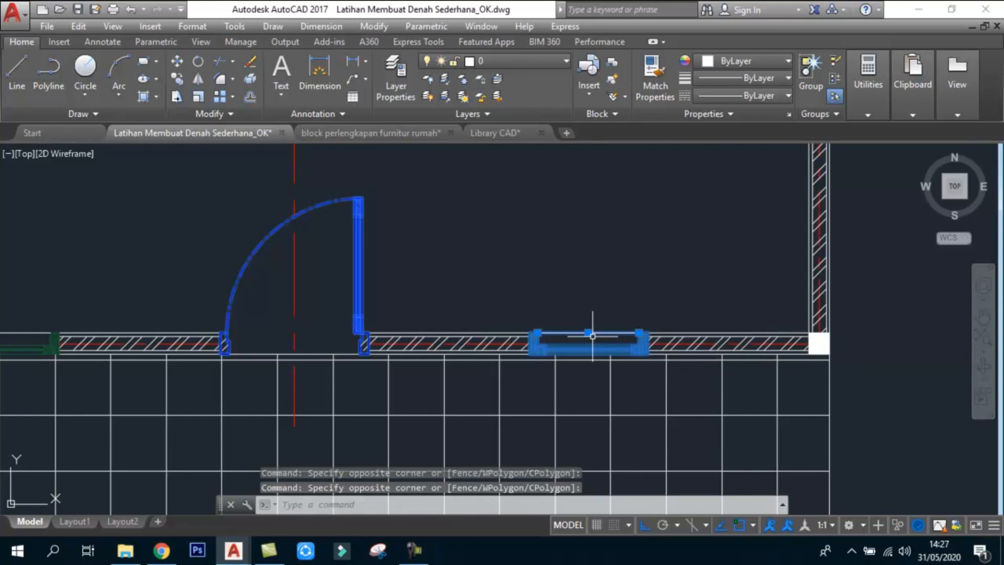
key(ctrl+c)
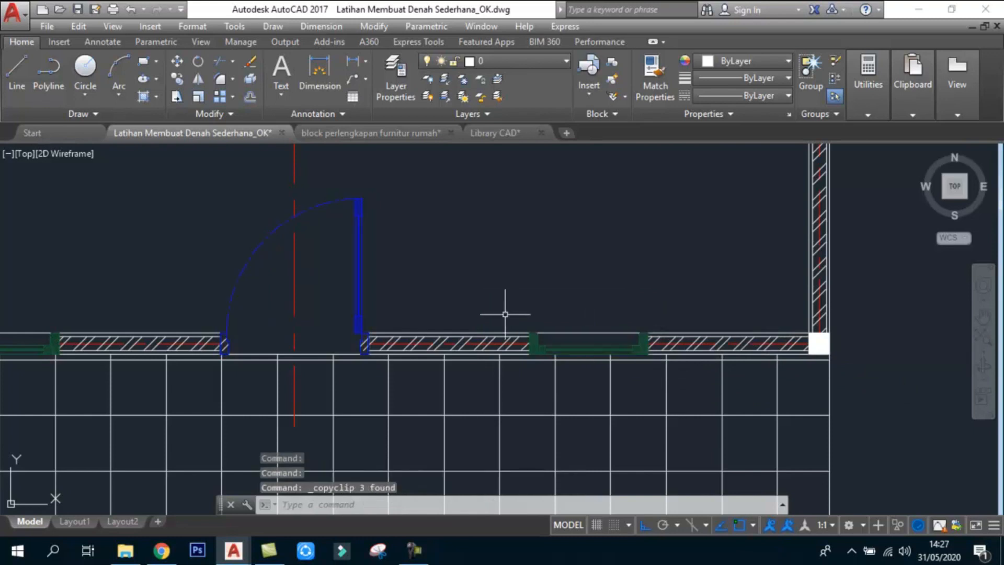
- Paste the copied blue door and green window just below the lower wall of the new plan
key(Escape)
scroll(340, 340, down, 6)
scroll(609, 352, up, 5)
scroll(640, 333, up, 2)
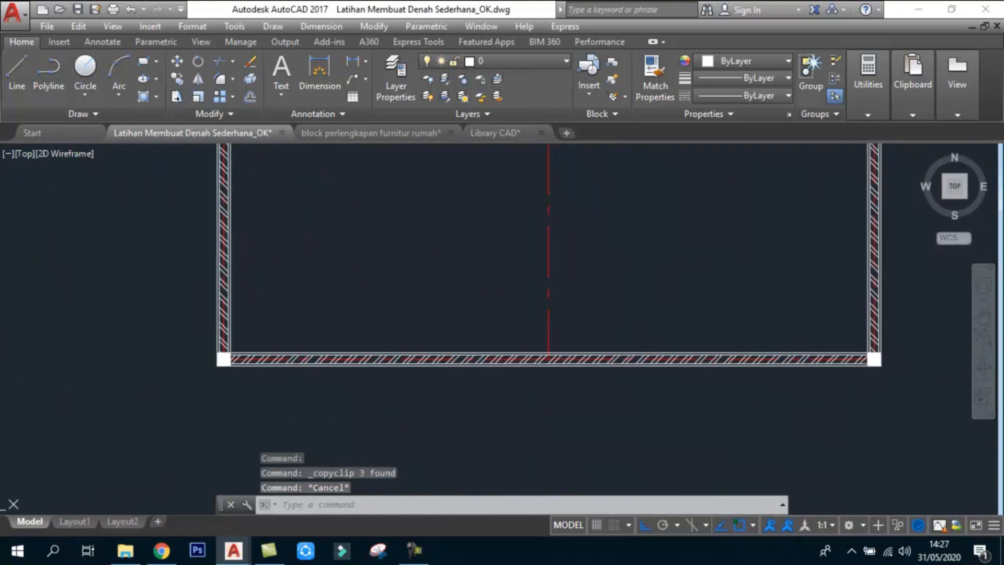
scroll(672, 282, down, 4)
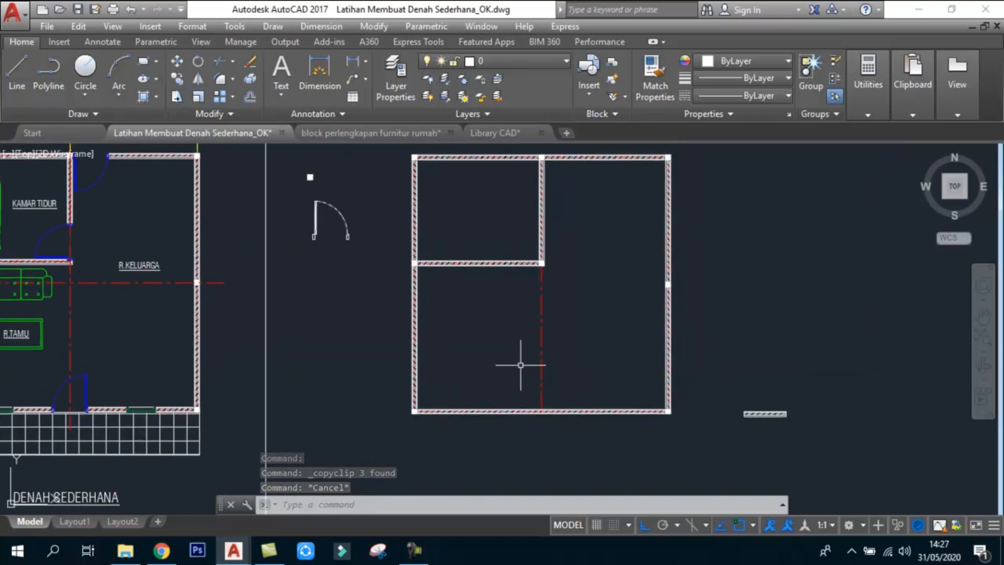
scroll(526, 387, up, 4)
scroll(577, 361, down, 2)
scroll(597, 352, up, 2)
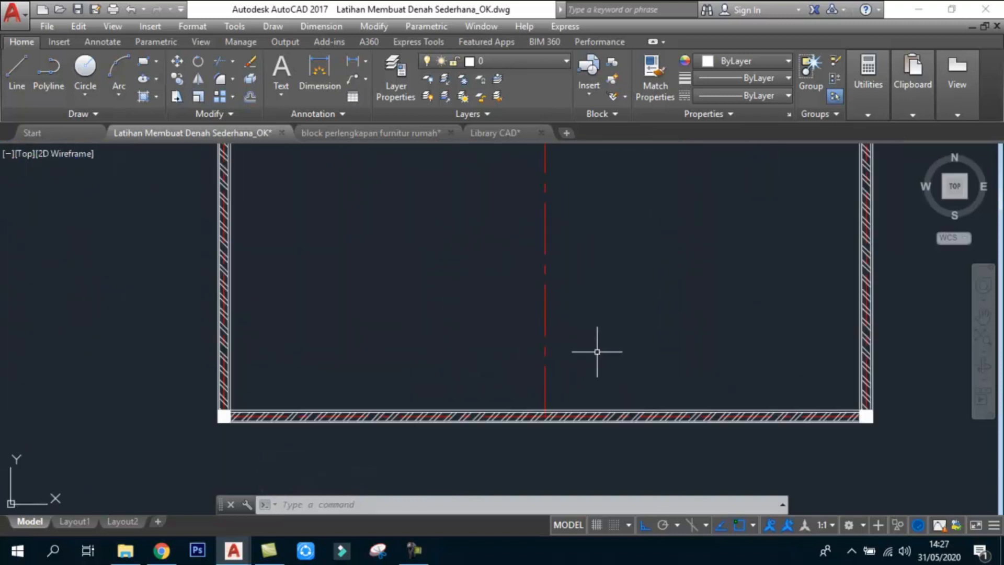
key(ctrl+v)
scroll(593, 345, down, 3)
middle_drag(593, 347, 607, 286)
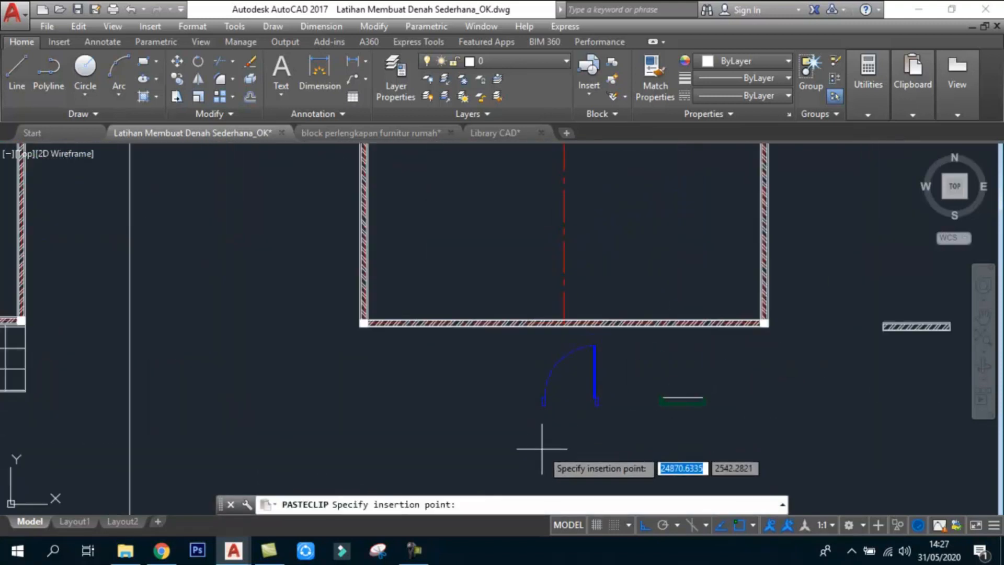
click(541, 448)
- Draw a horizontal line between the inner lower corners of the pasted blue door's two jambs
scroll(578, 416, up, 4)
key(l)
key(Return)
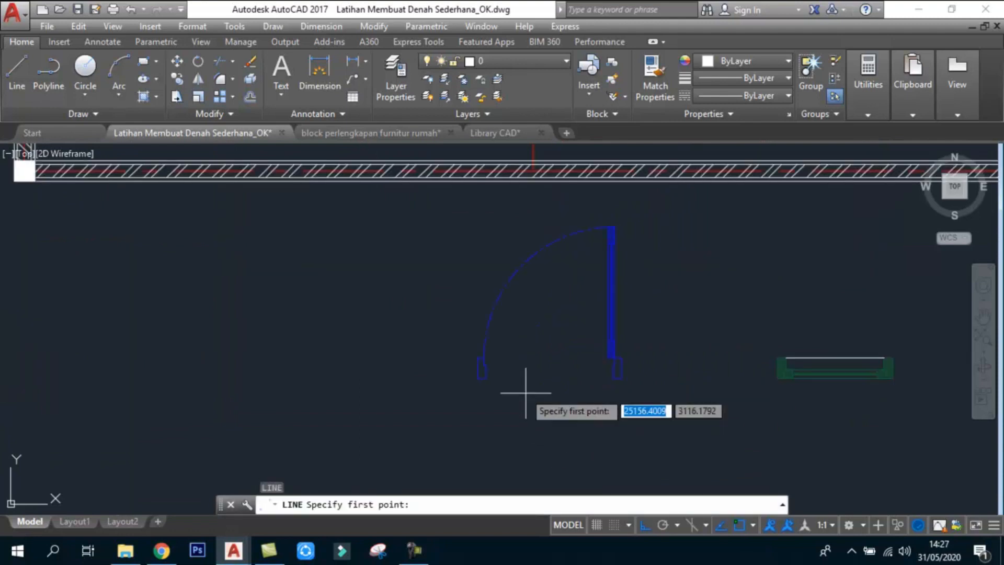
click(485, 377)
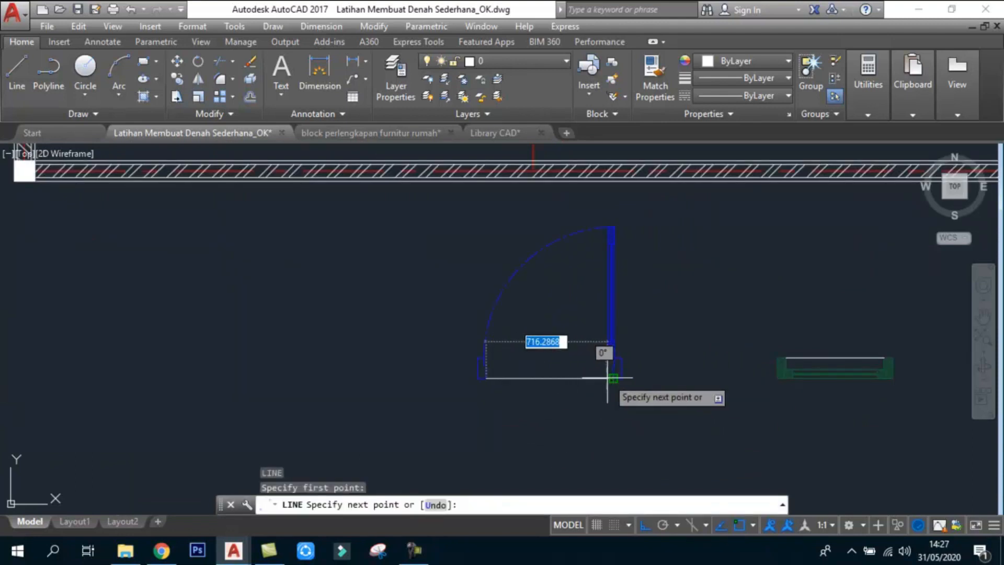
key(Escape)
key(Escape)
key(Escape)
- Move the blue door by the midpoint of that line onto the lower wall, centred on the vertical axis line
scroll(591, 408, down, 2)
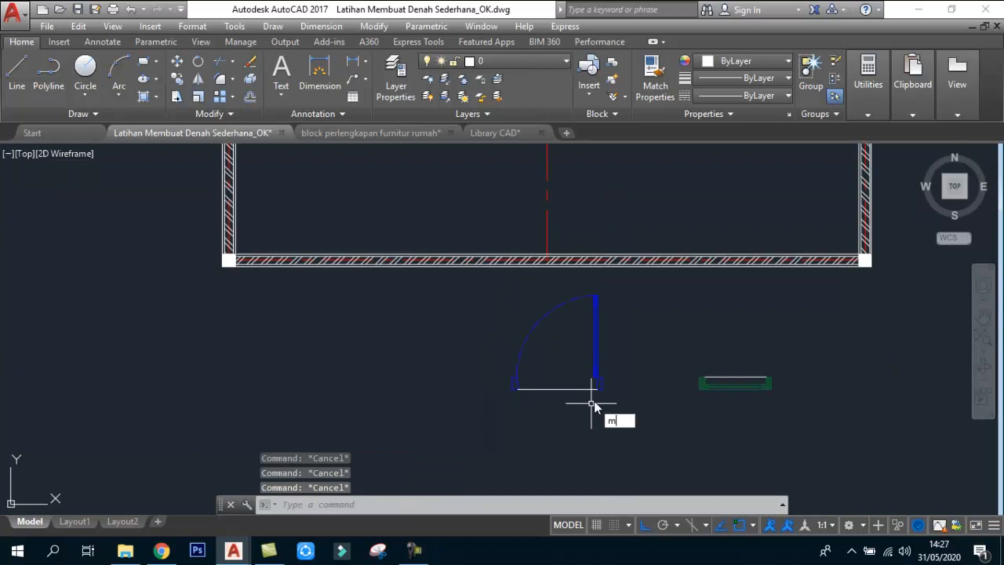
key(Return)
click(624, 378)
click(518, 335)
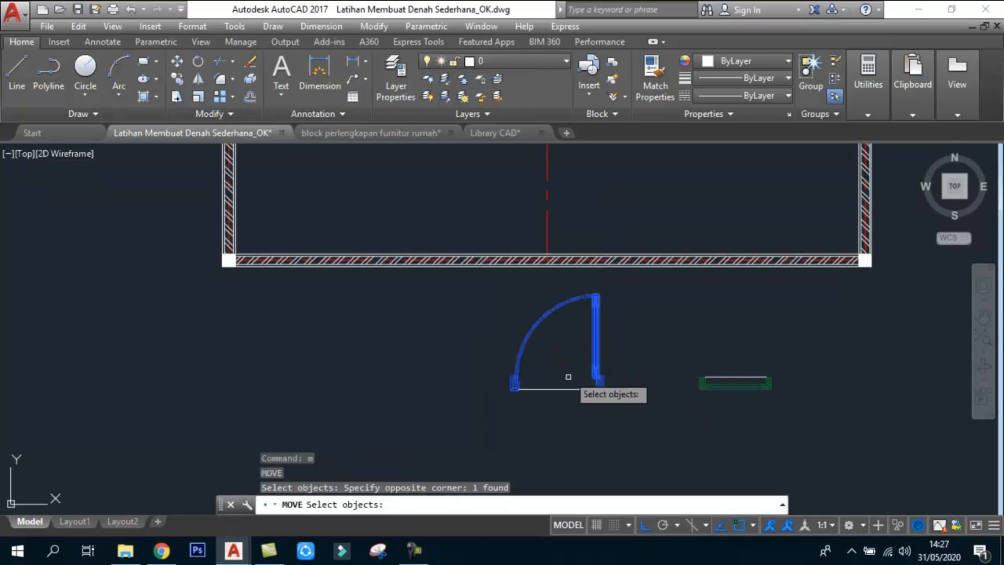
key(Return)
click(562, 387)
scroll(570, 261, up, 5)
click(536, 296)
scroll(536, 297, down, 7)
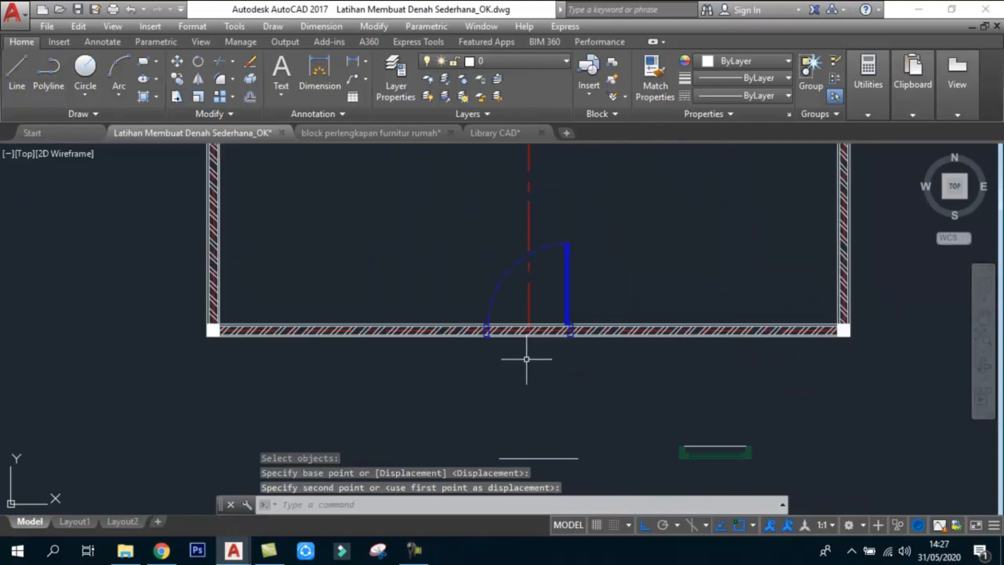
- Stretch the lower end of the red vertical axis line down past the lower wall
scroll(527, 336, up, 2)
click(514, 308)
click(514, 353)
click(518, 385)
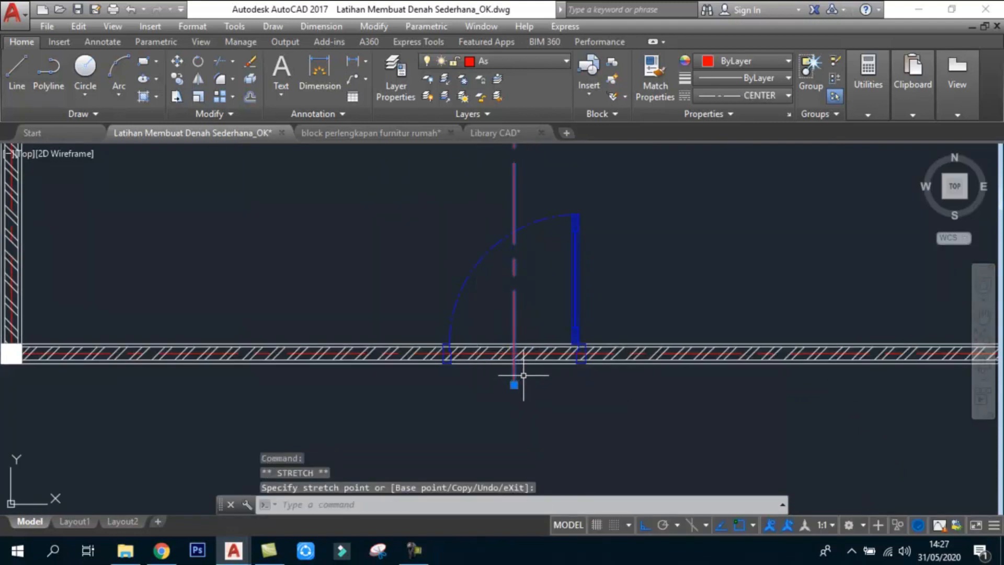
key(Escape)
key(Escape)
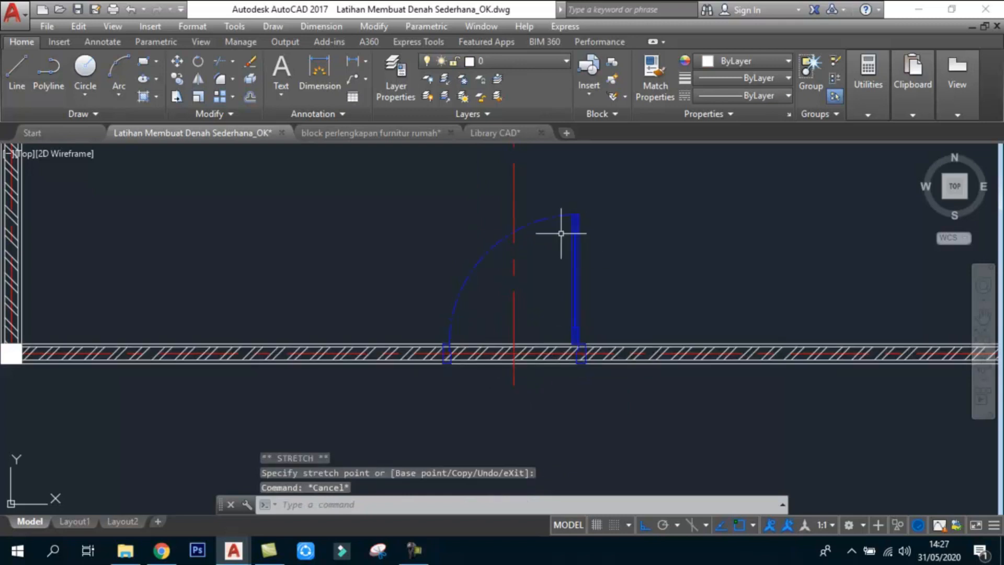
- Draw two vertical lines from the outer upper corners of the blue door's jambs down past the lower wall
scroll(534, 361, up, 2)
scroll(534, 361, up, 2)
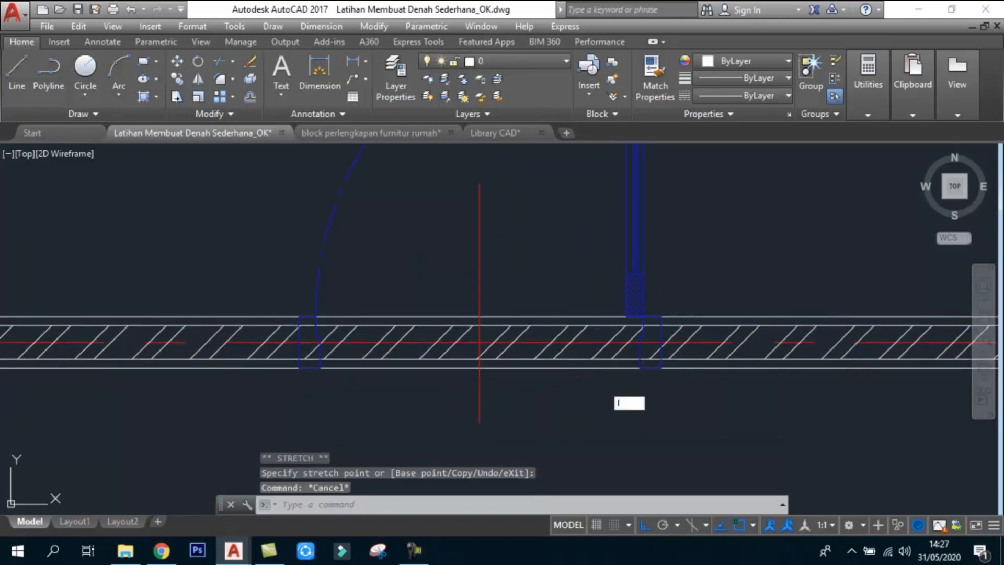
key(Return)
click(299, 317)
click(298, 420)
key(Escape)
key(Return)
click(661, 316)
click(661, 412)
key(Escape)
key(Escape)
- Try to trim the lower wall between the two vertical lines at the blue door, and undo the trim
key(Return)
click(672, 417)
click(644, 402)
click(370, 412)
click(285, 393)
key(Return)
click(356, 389)
click(368, 300)
key(Return)
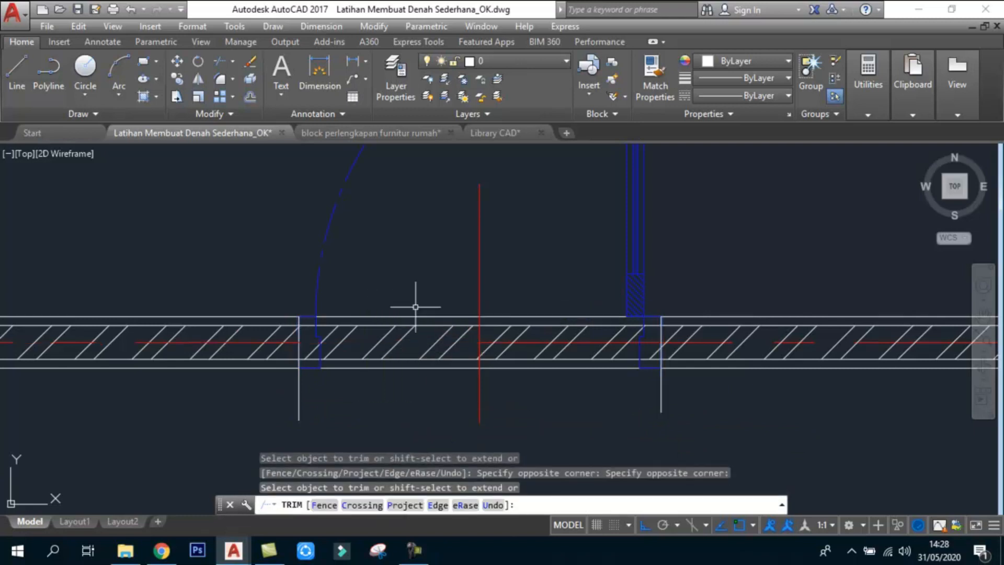
click(552, 395)
click(504, 247)
key(Escape)
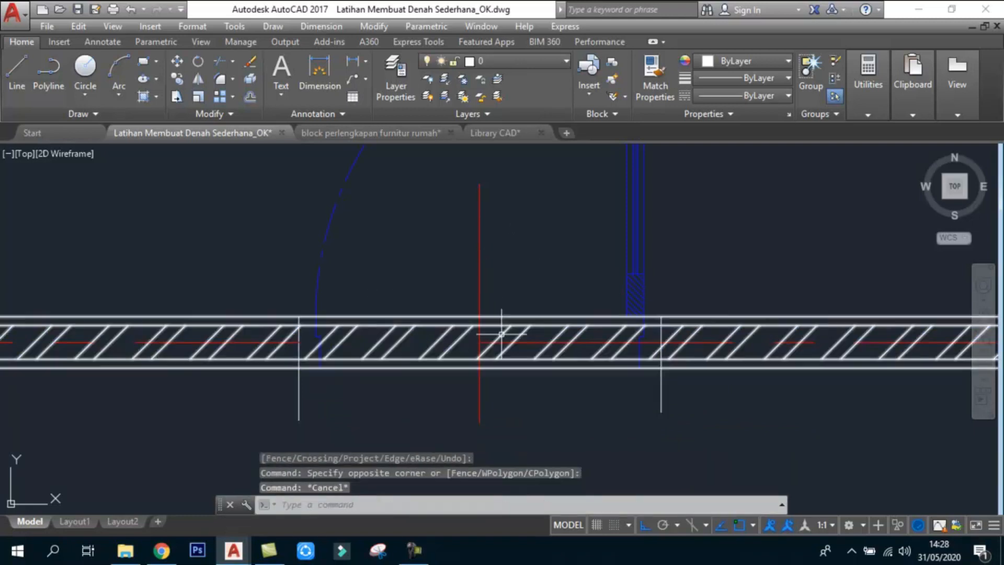
key(Escape)
text(u)
key(Return)
scroll(525, 355, down, 8)
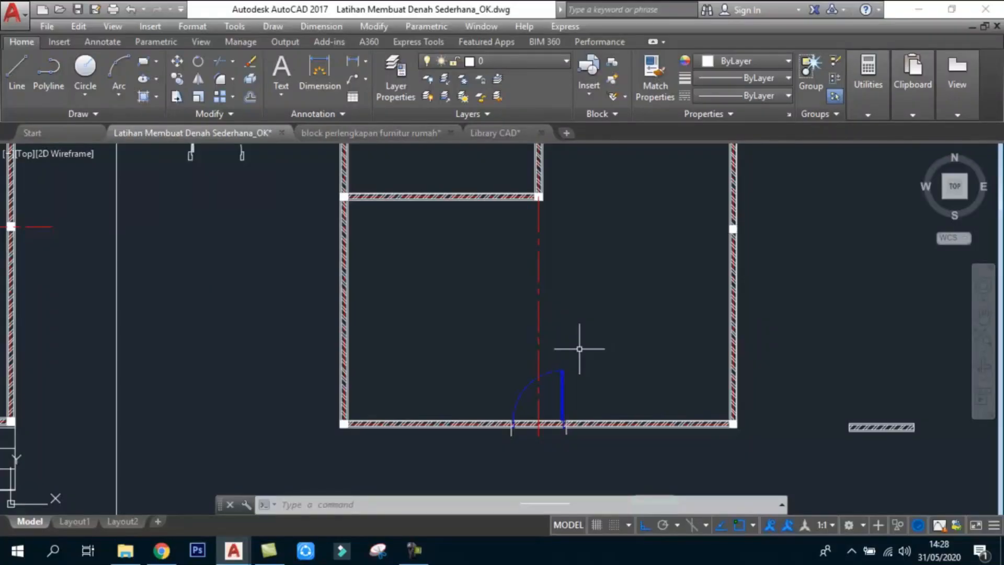
- Examine how the magenta front door block sits over the lower wall in the first reference plan
scroll(645, 356, down, 6)
scroll(324, 377, up, 6)
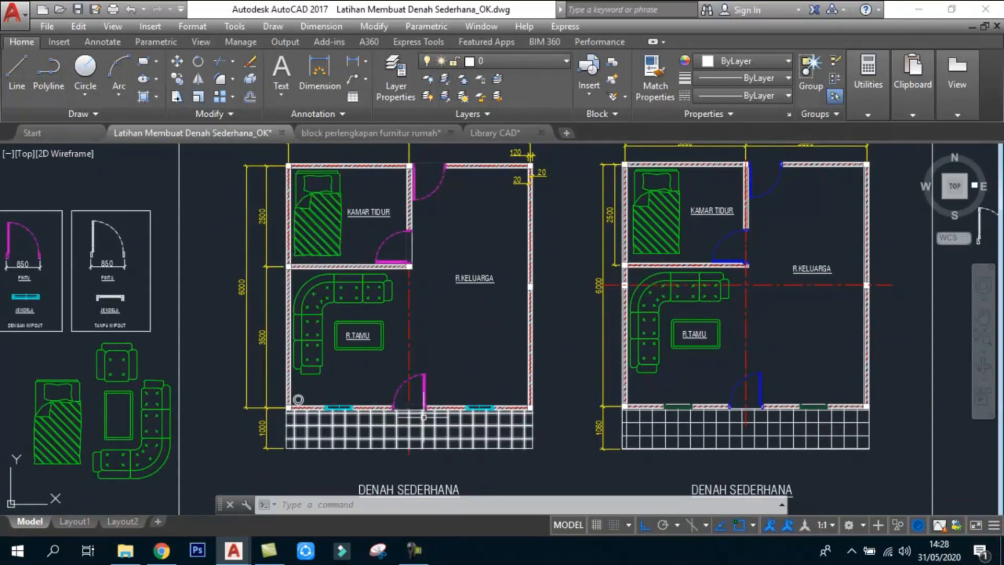
scroll(393, 421, up, 8)
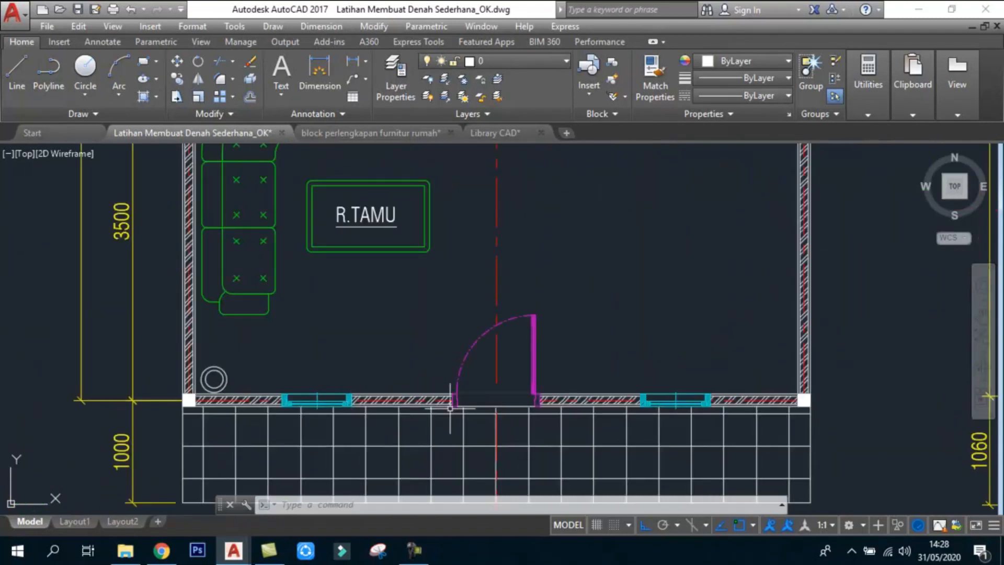
click(572, 326)
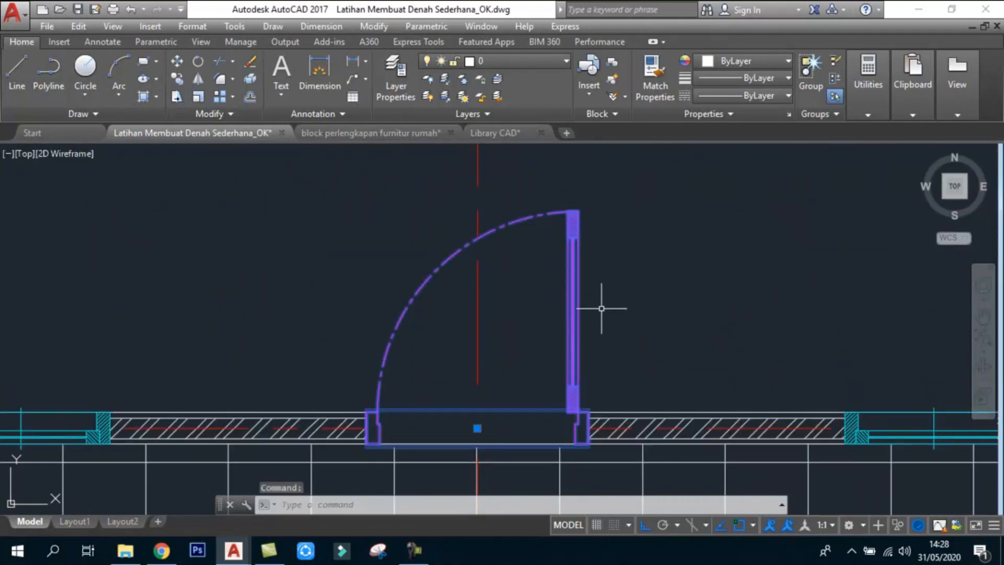
right_click(639, 325)
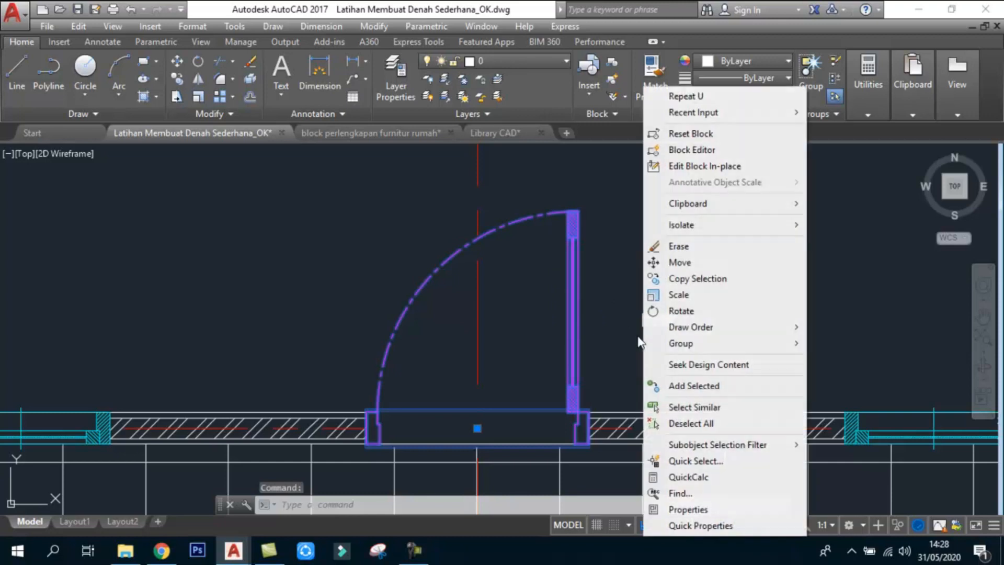
key(Escape)
key(Escape)
key(Escape)
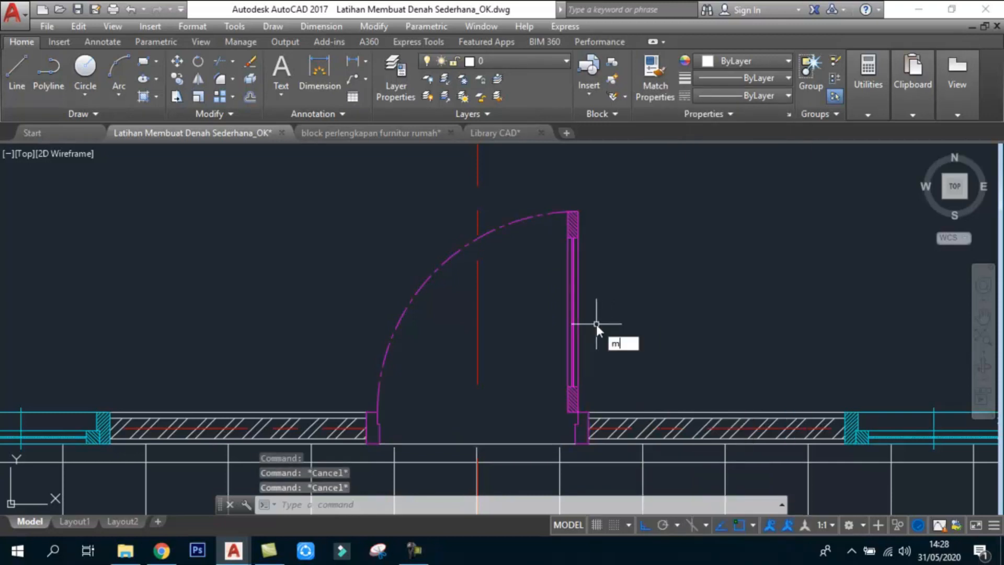
- Move the magenta front door of the first reference plan straight up off its wall
key(Return)
click(578, 308)
click(636, 284)
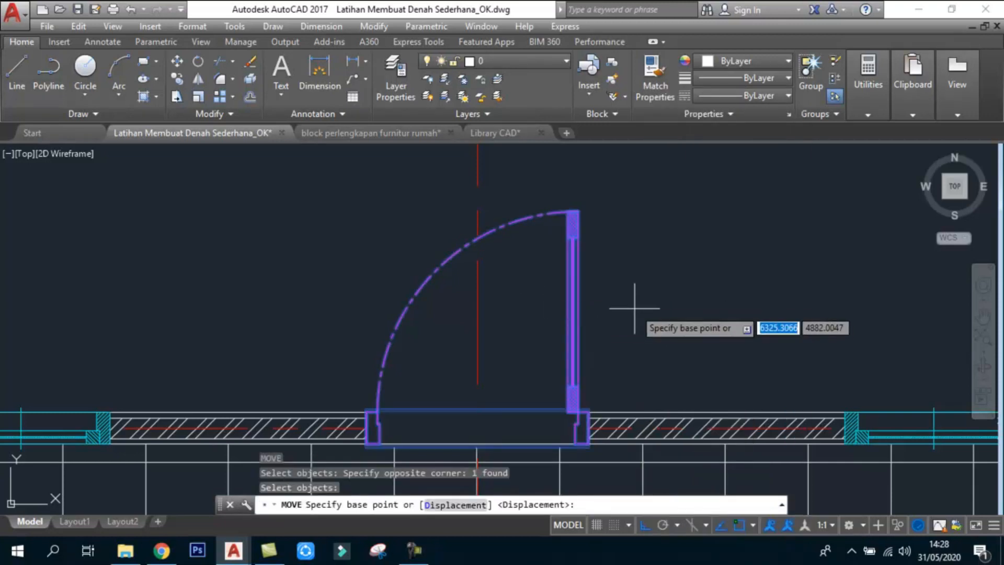
click(643, 303)
click(652, 246)
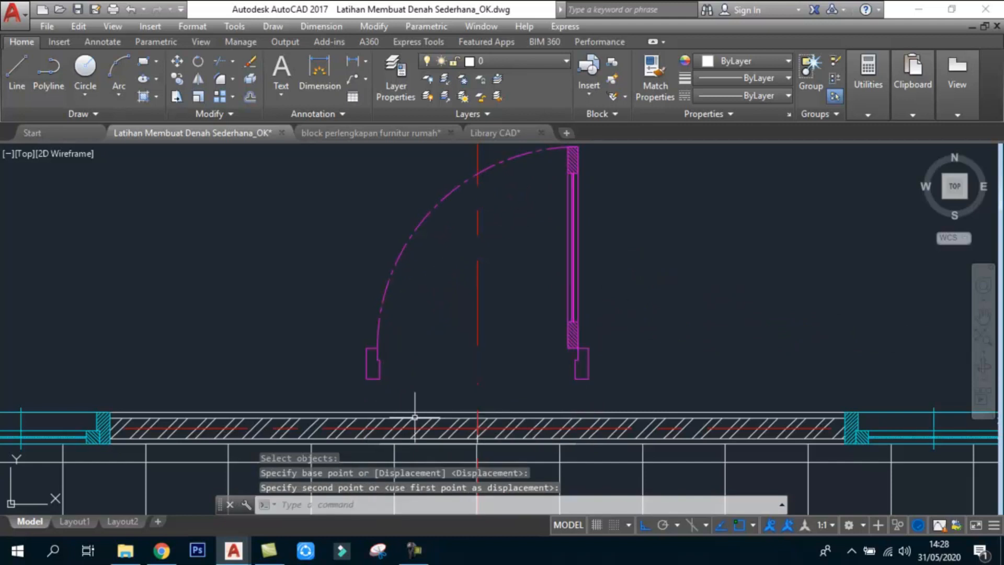
- Move the magenta front door back down by its outer lower jamb corner onto the wall's outer face
middle_drag(460, 431, 461, 396)
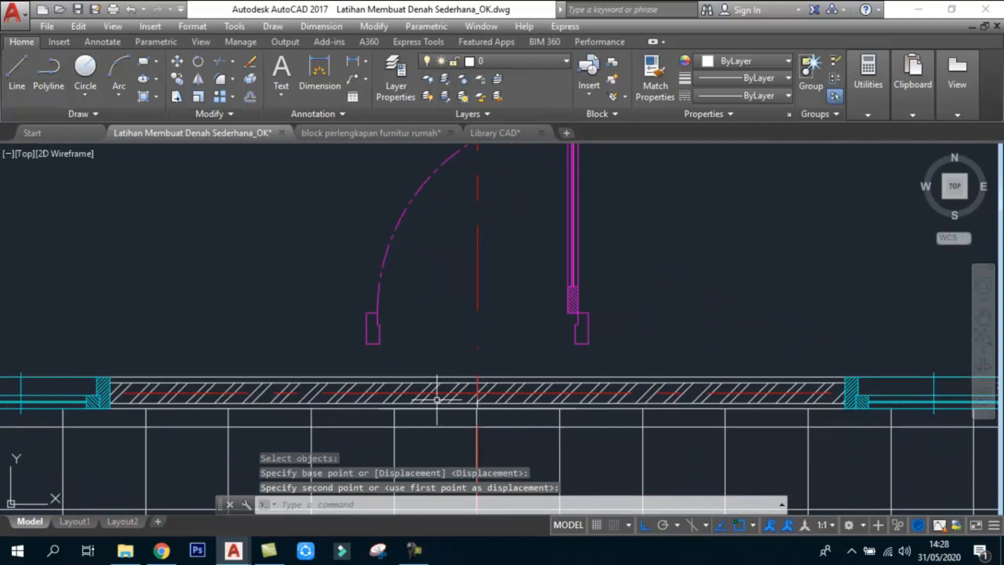
text(m)
key(Return)
click(595, 350)
click(578, 330)
key(Return)
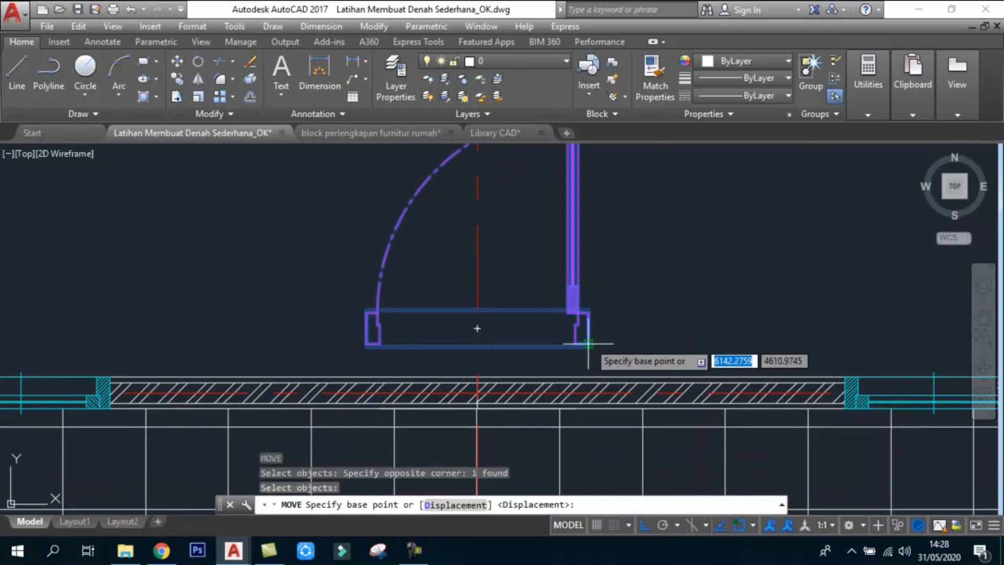
scroll(590, 347, up, 5)
click(590, 345)
scroll(596, 335, down, 3)
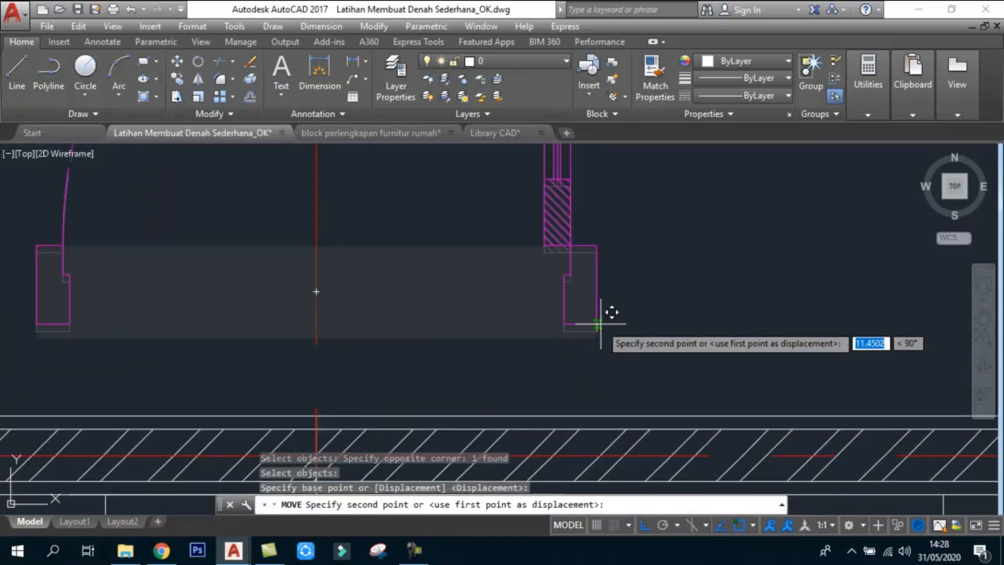
scroll(605, 391, down, 3)
scroll(610, 340, up, 3)
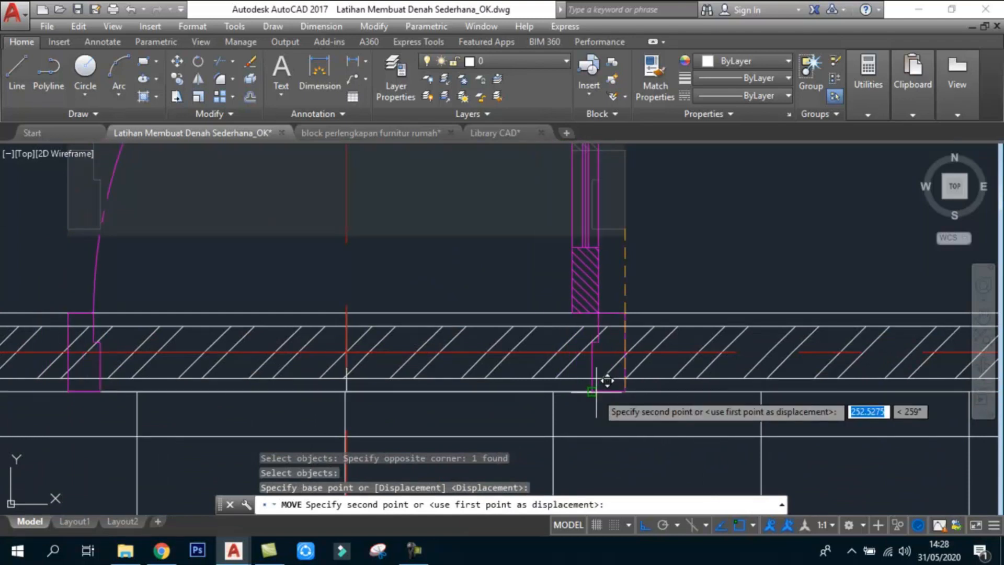
click(625, 391)
scroll(347, 374, down, 5)
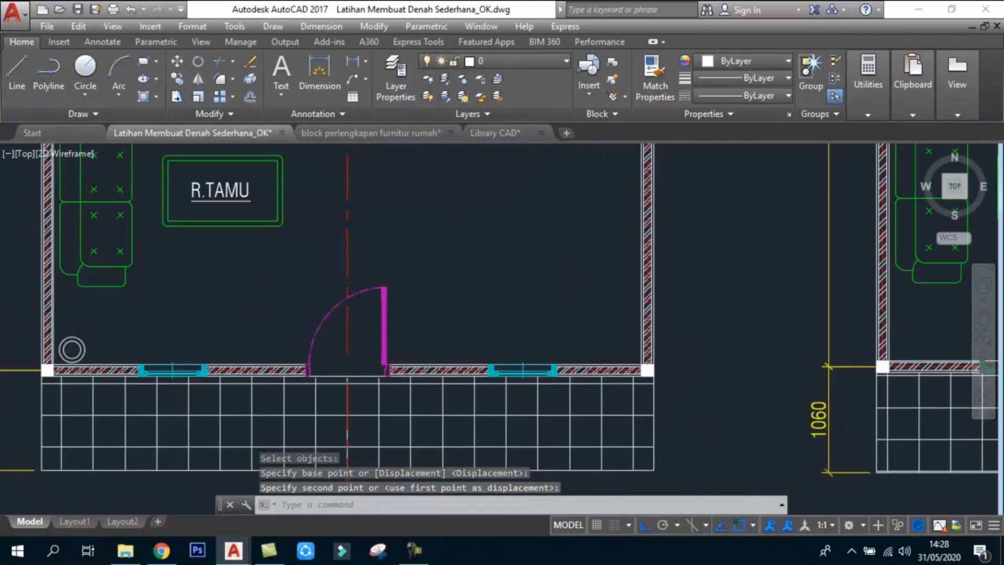
- Copy the magenta front door horizontally onto the new plan's lower wall, between the lower-left column and the blue door
scroll(343, 375, down, 2)
text(co)
key(Return)
click(387, 331)
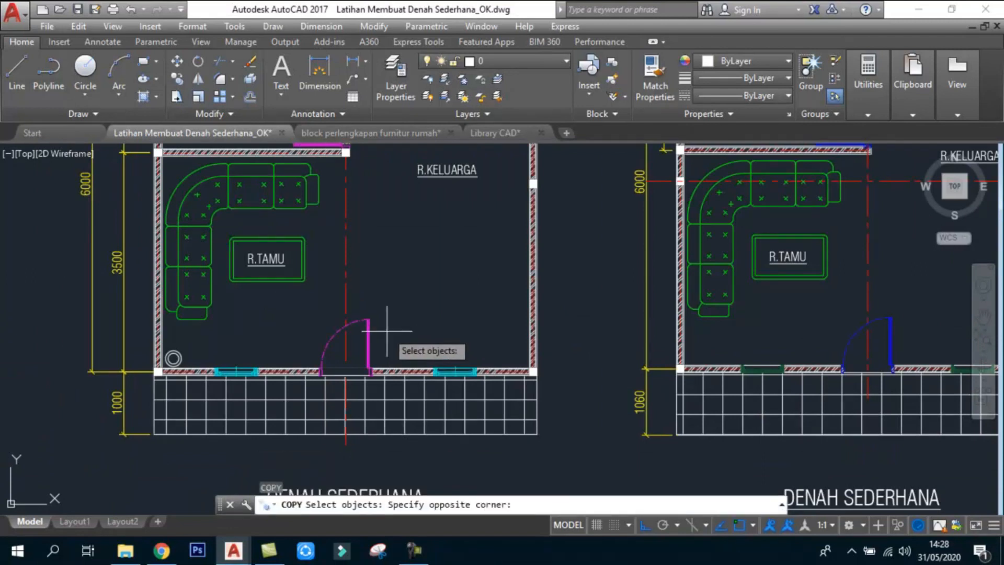
click(360, 361)
key(Return)
click(383, 337)
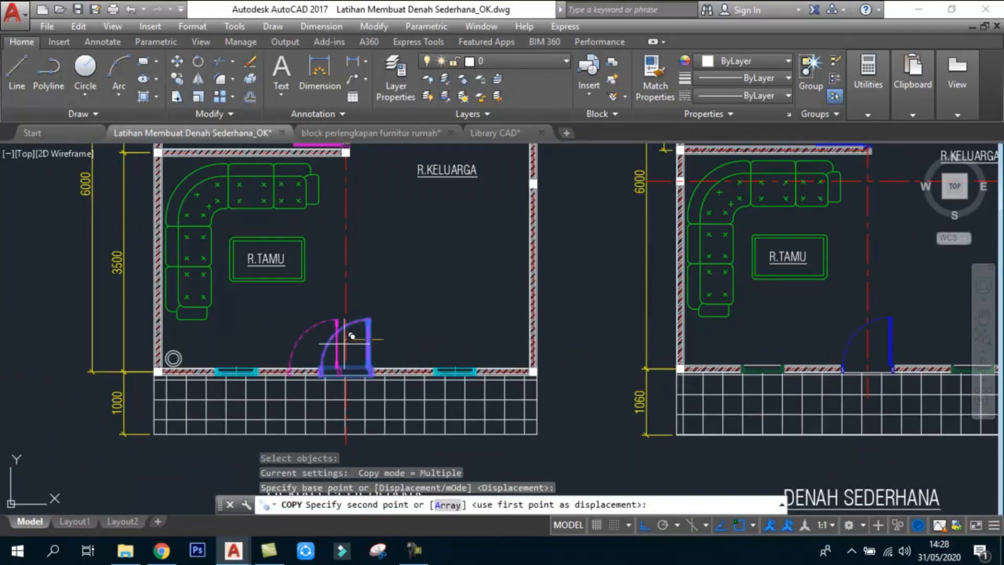
scroll(352, 336, down, 4)
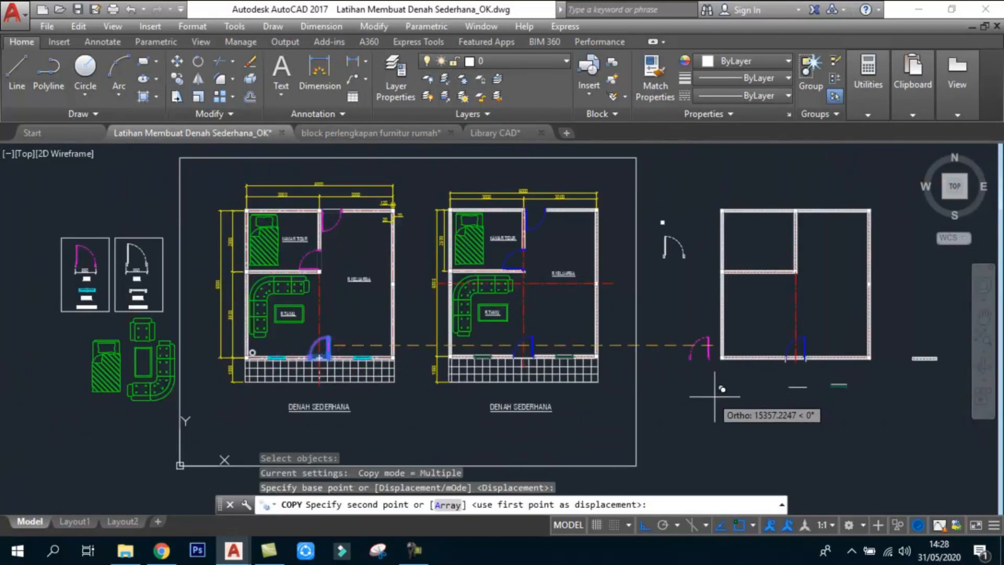
scroll(777, 434, up, 8)
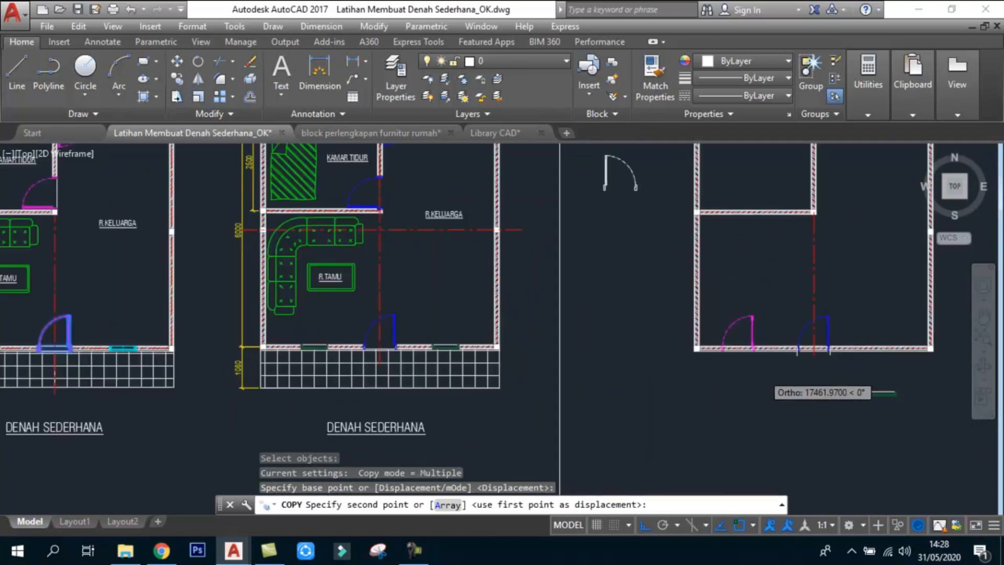
click(762, 341)
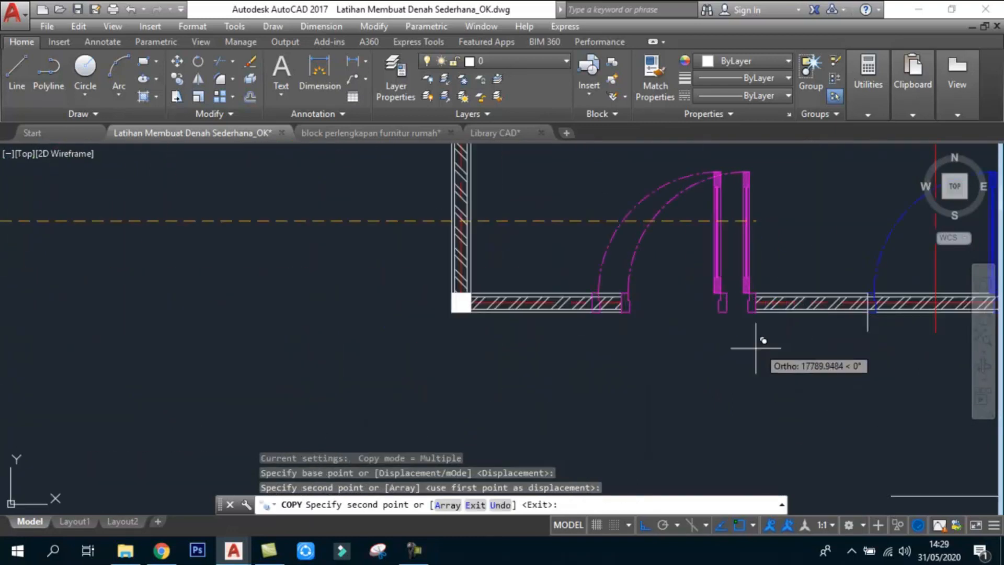
key(Escape)
key(Escape)
scroll(739, 351, down, 2)
scroll(673, 291, up, 4)
scroll(673, 291, down, 5)
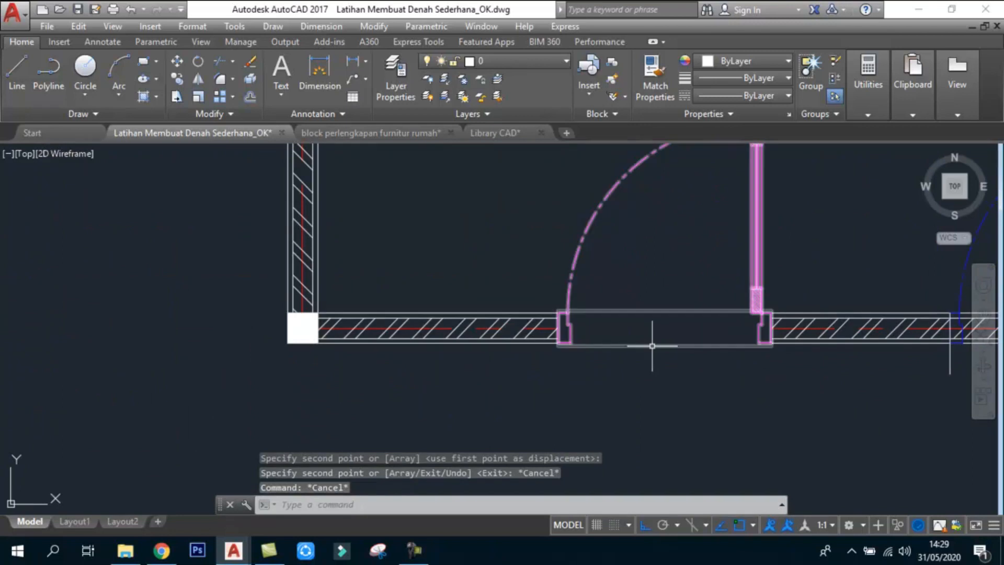
- Delete the blue door and its two vertical marker lines from the new plan's lower wall
scroll(579, 298, up, 1)
scroll(579, 298, up, 2)
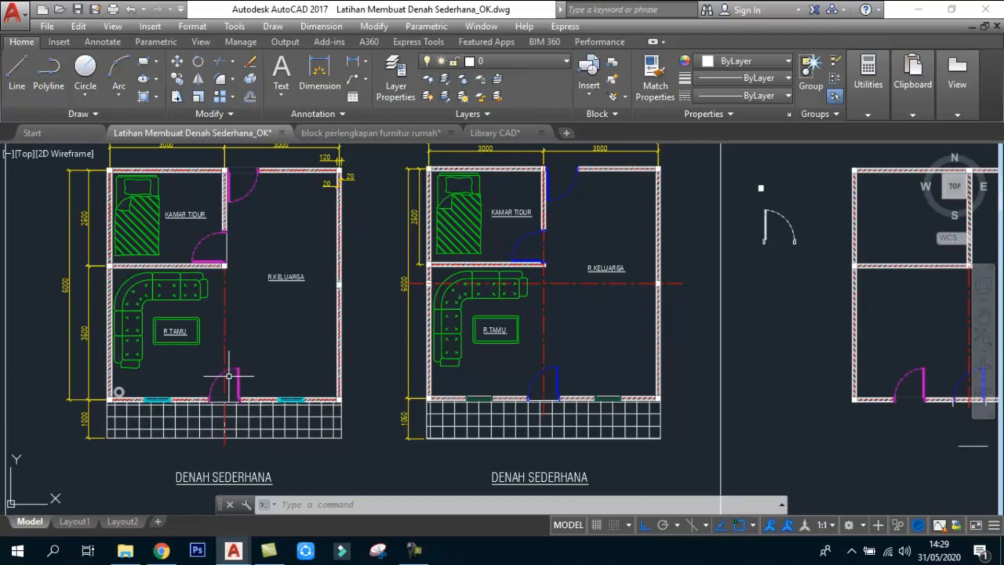
middle_drag(857, 399, 589, 377)
scroll(589, 377, up, 6)
click(564, 252)
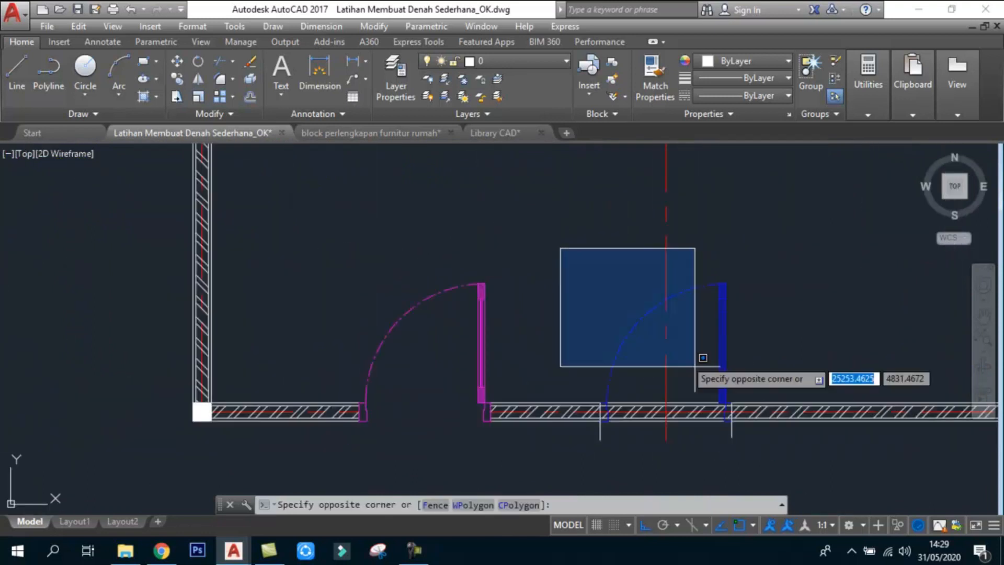
click(773, 448)
key(Delete)
scroll(662, 368, down, 2)
scroll(586, 398, up, 2)
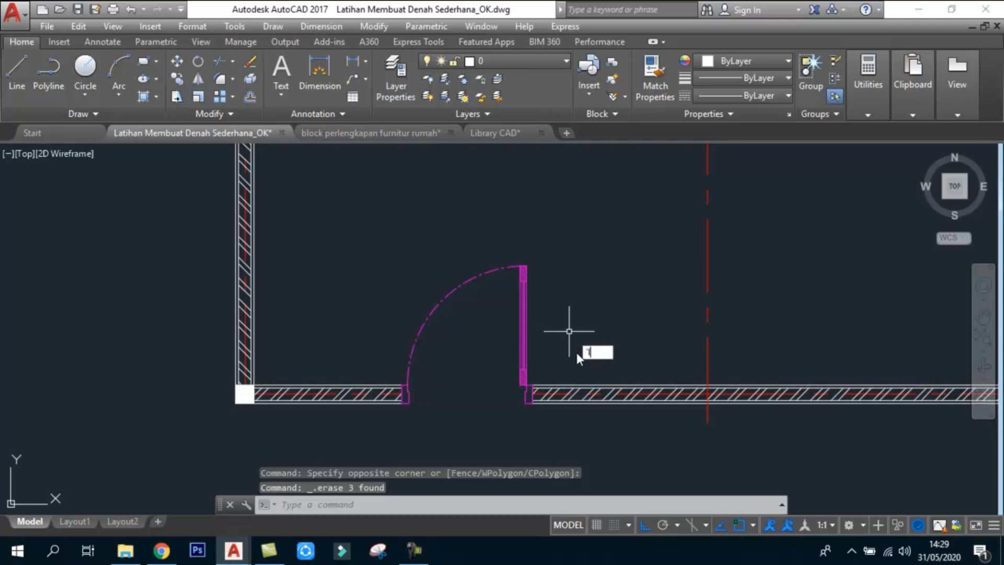
- Draw a helper line across the magenta door opening between the lower inner corners of its two jambs
text(`)
key(Return)
scroll(493, 421, up, 2)
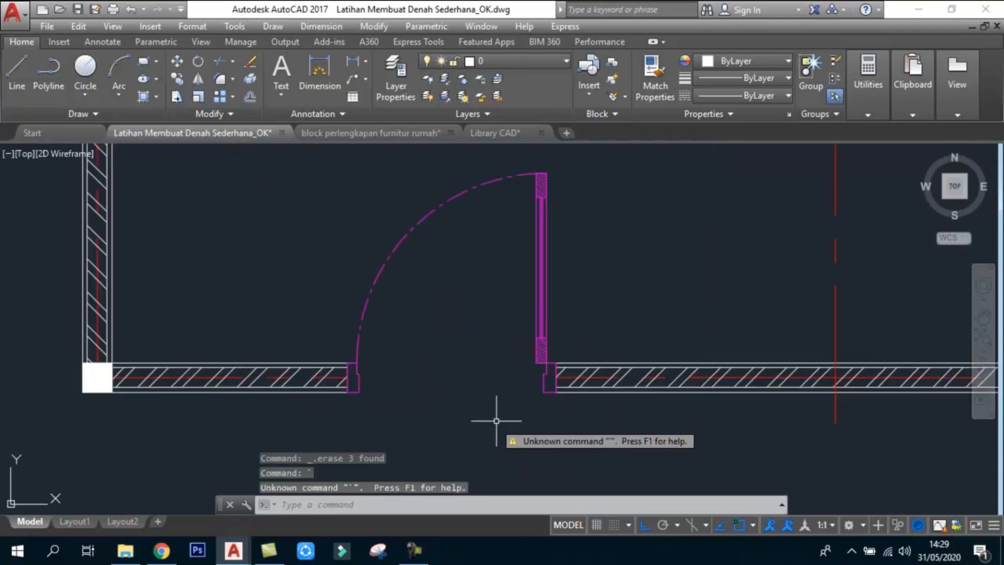
key(Escape)
key(Escape)
text(l)
key(Return)
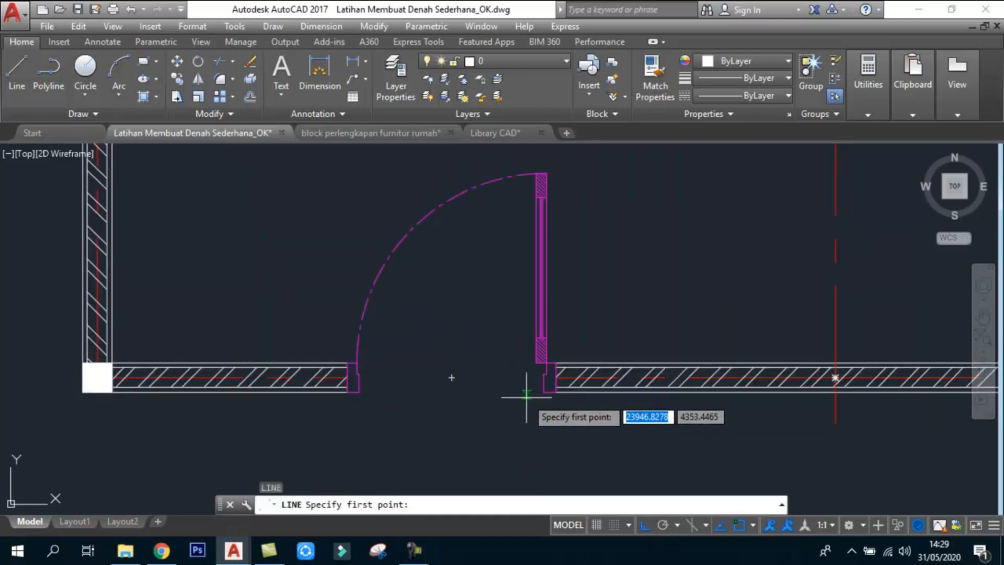
scroll(534, 387, down, 1)
click(534, 392)
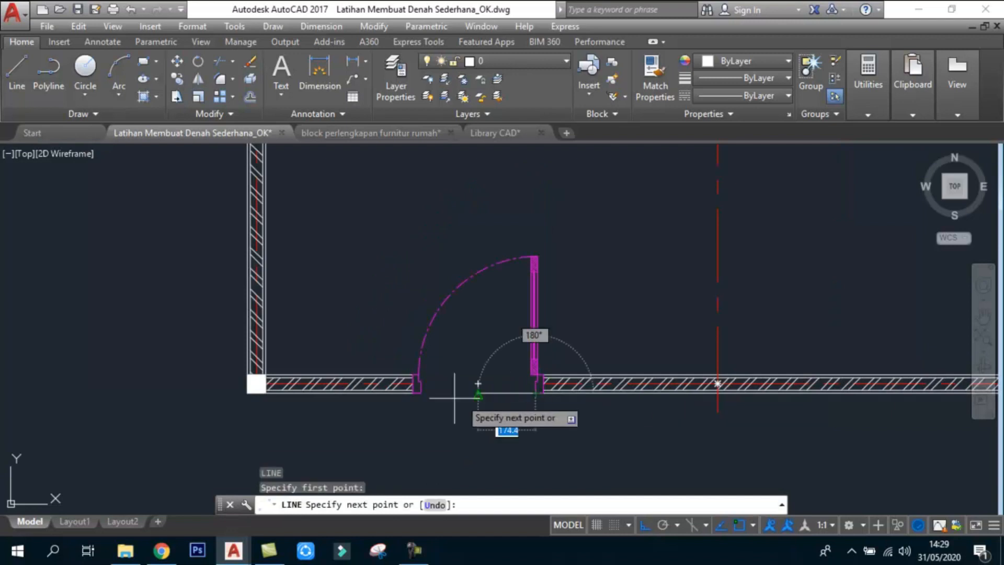
scroll(440, 397, up, 4)
scroll(328, 375, down, 4)
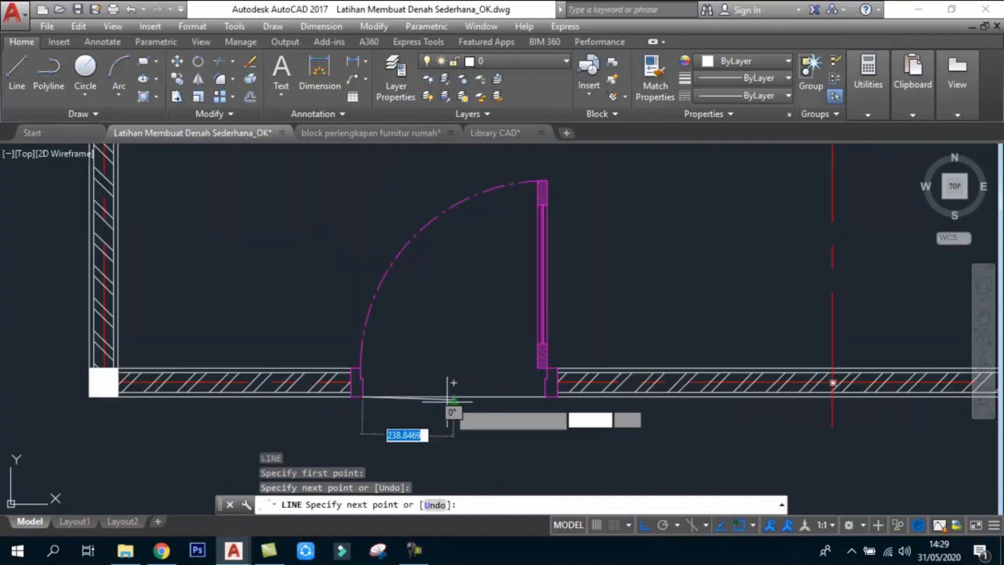
key(Escape)
key(Escape)
- Move the magenta door along the lower wall from its opening's midpoint onto the plan's vertical red centre axis
text(m)
key(Return)
click(605, 301)
click(532, 270)
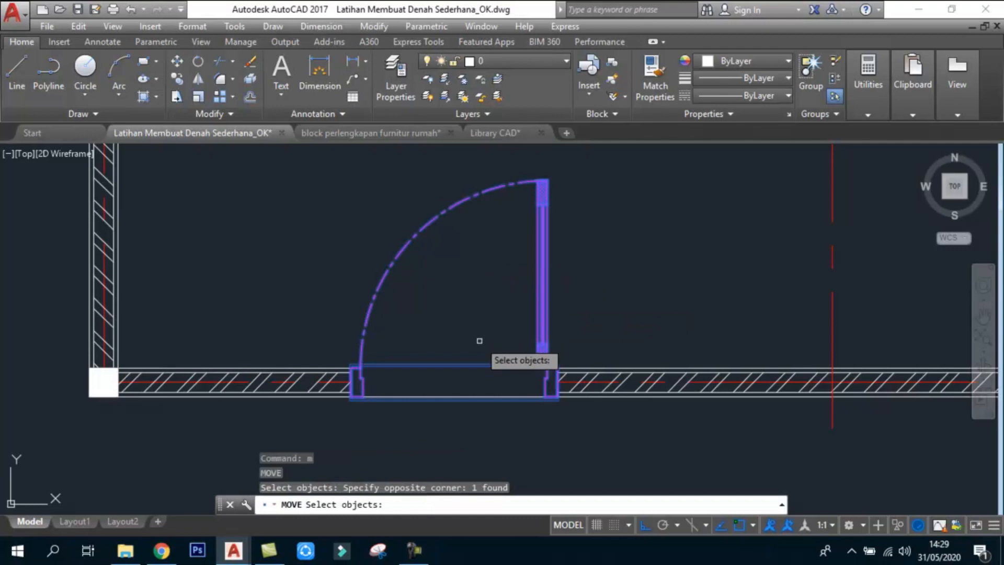
key(Return)
click(454, 383)
scroll(879, 382, up, 2)
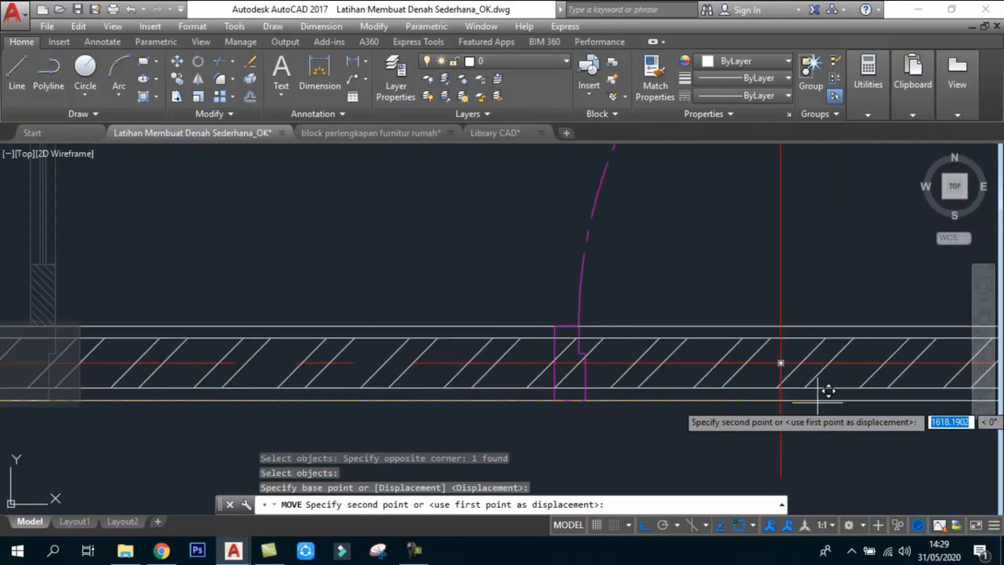
click(781, 397)
scroll(780, 399, down, 2)
key(Escape)
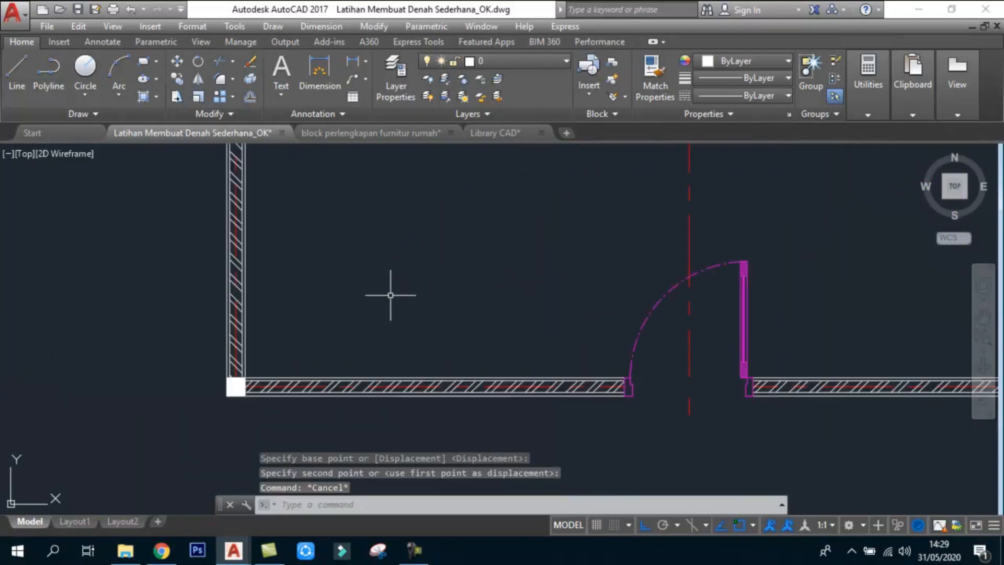
- Delete the helper line left at the door's former position on the lower wall and save the drawing
click(390, 294)
click(512, 407)
scroll(501, 407, down, 2)
key(Delete)
scroll(505, 407, down, 3)
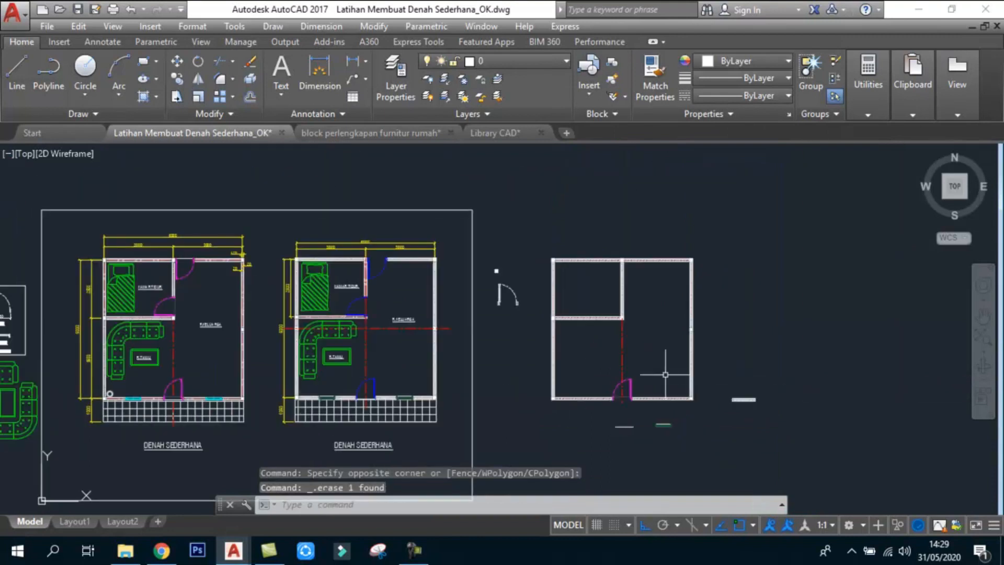
scroll(661, 358, up, 1)
middle_drag(649, 378, 647, 367)
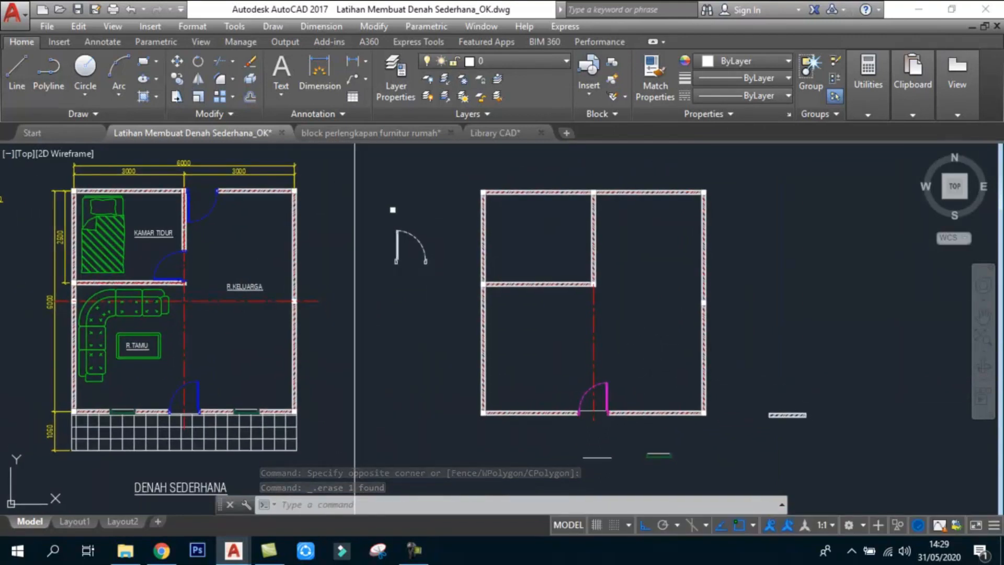
key(ctrl+s)
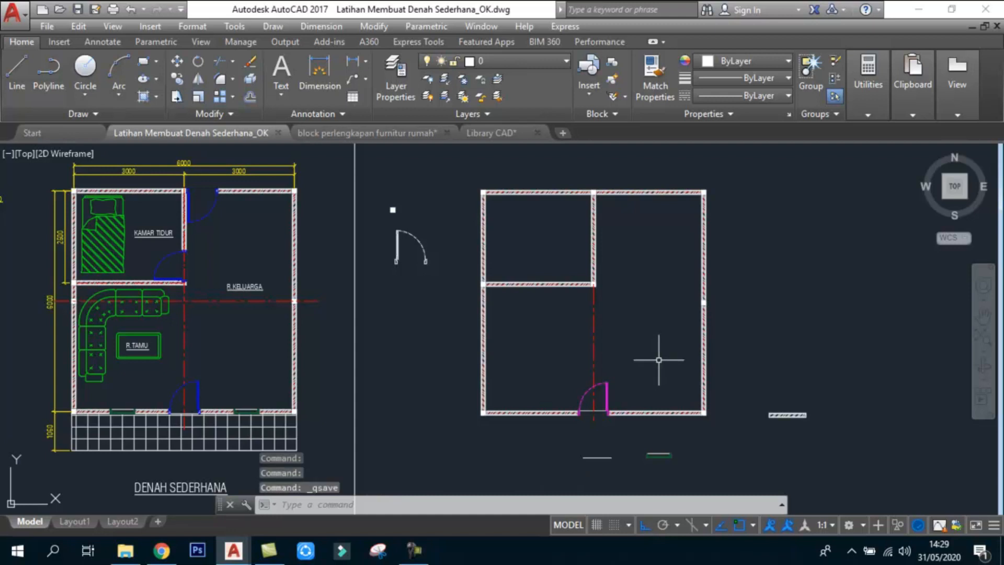
- Copy the blue front door of the second reference plan and paste it in the empty space beside the loose hatched wall piece
scroll(608, 397, up, 2)
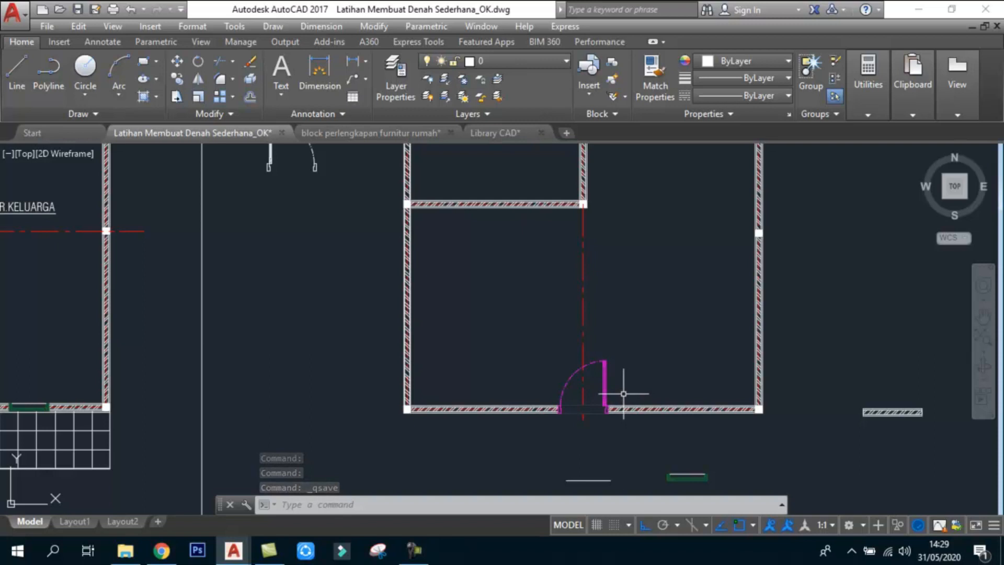
scroll(621, 394, down, 4)
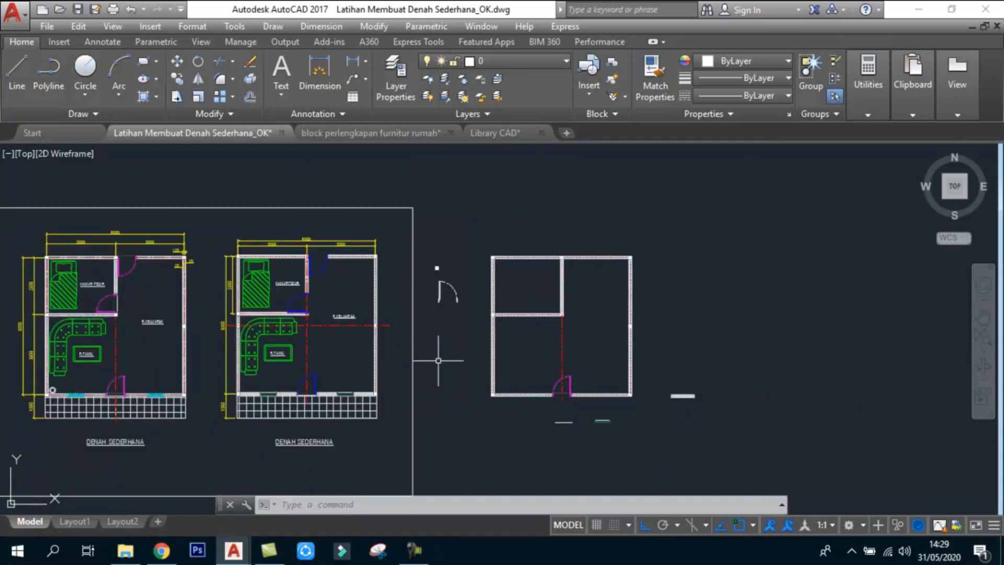
scroll(307, 392, up, 4)
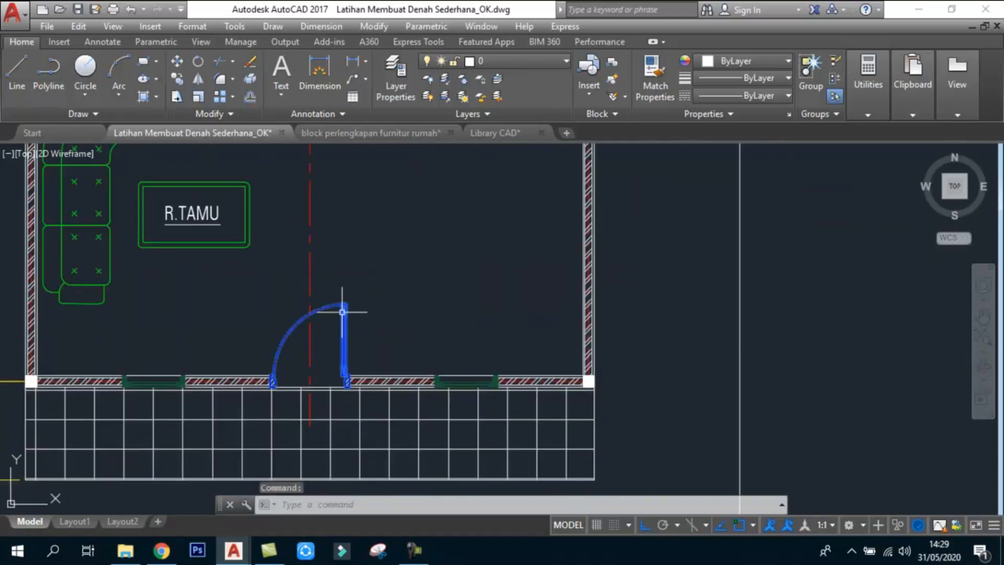
key(ctrl+c)
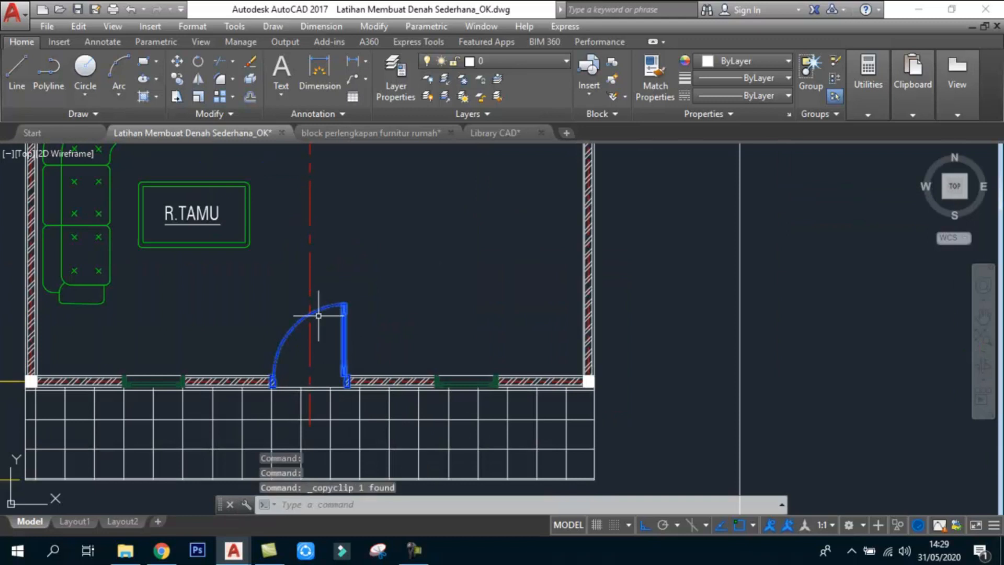
scroll(307, 319, down, 4)
key(Escape)
scroll(498, 327, up, 4)
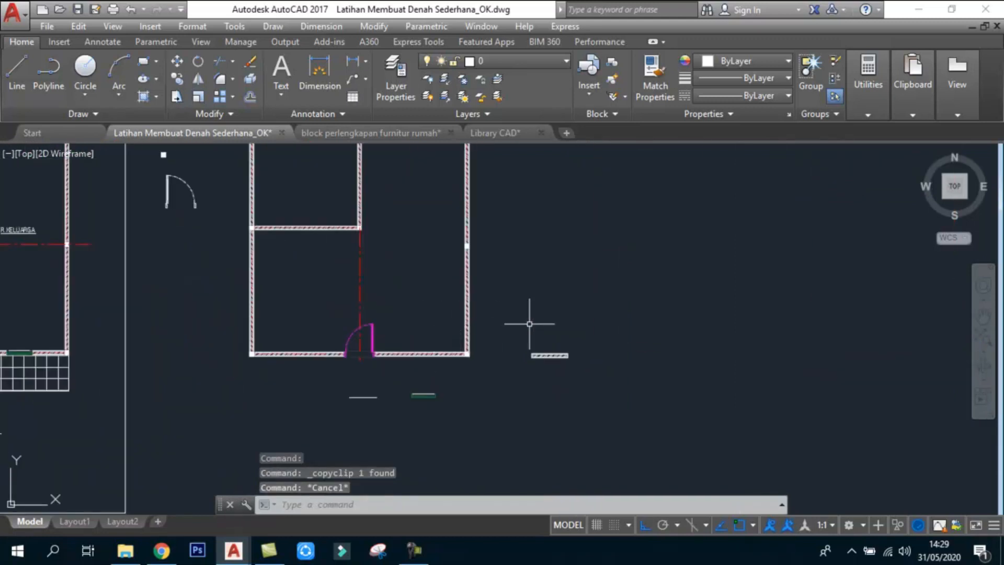
scroll(612, 352, up, 3)
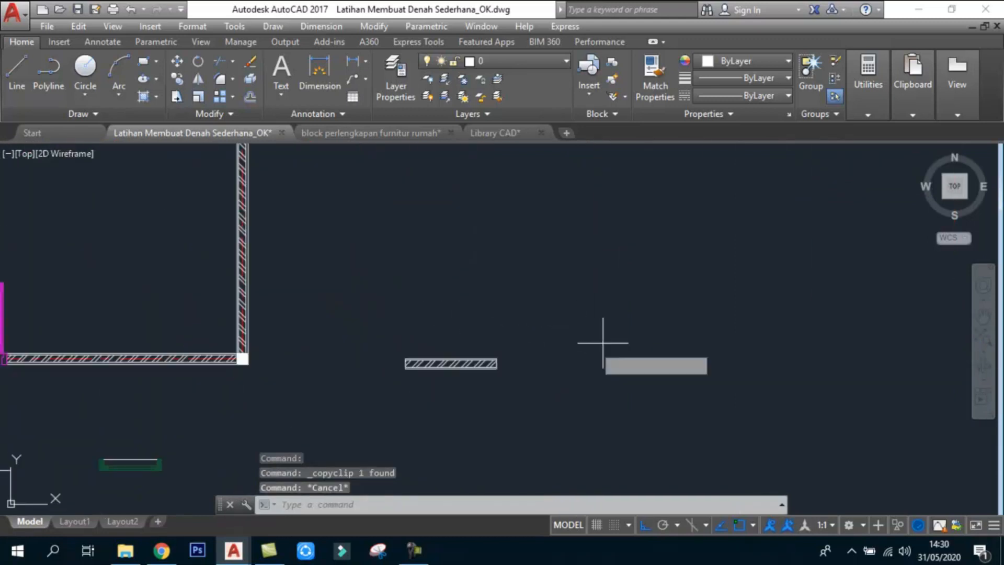
key(ctrl+v)
scroll(628, 353, up, 2)
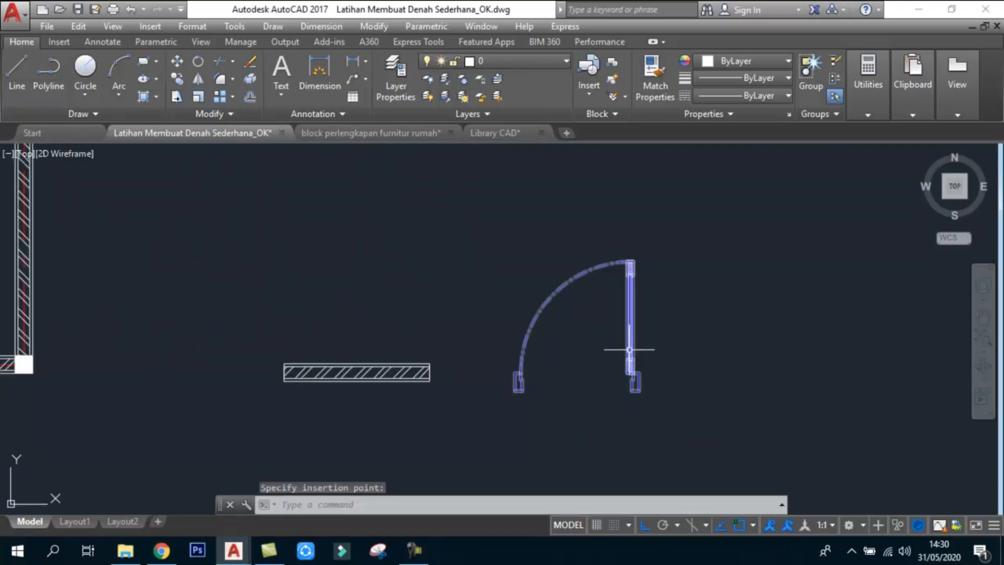
click(629, 354)
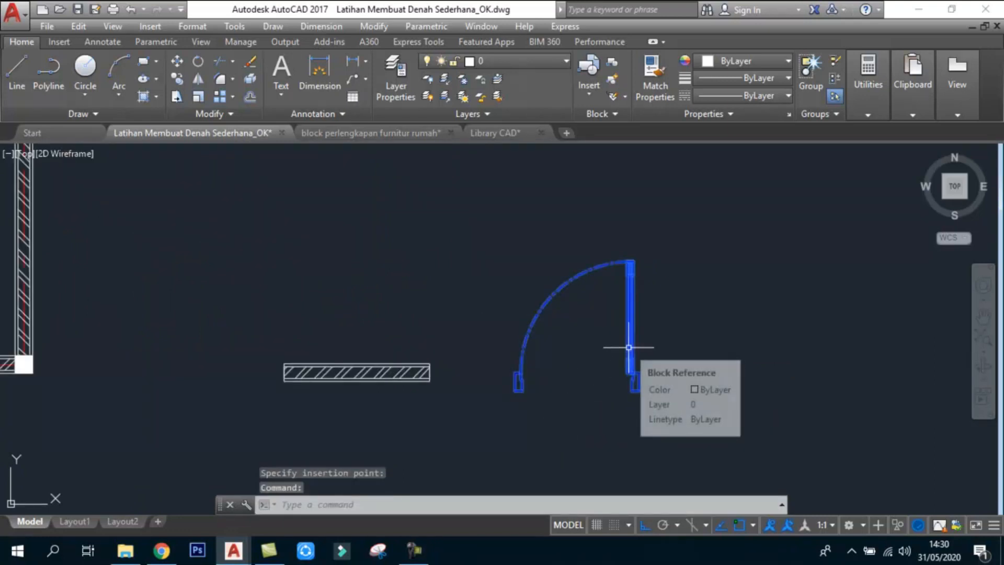
key(Escape)
text(x)
key(space)
key(Escape)
key(Escape)
key(Escape)
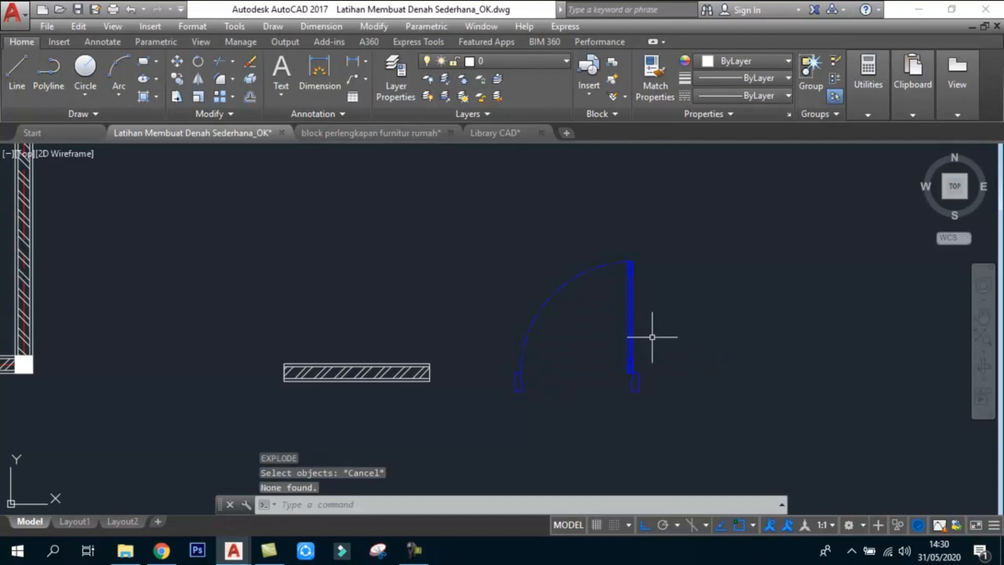
- Explode the pasted blue door block beside the loose wall piece
text(x)
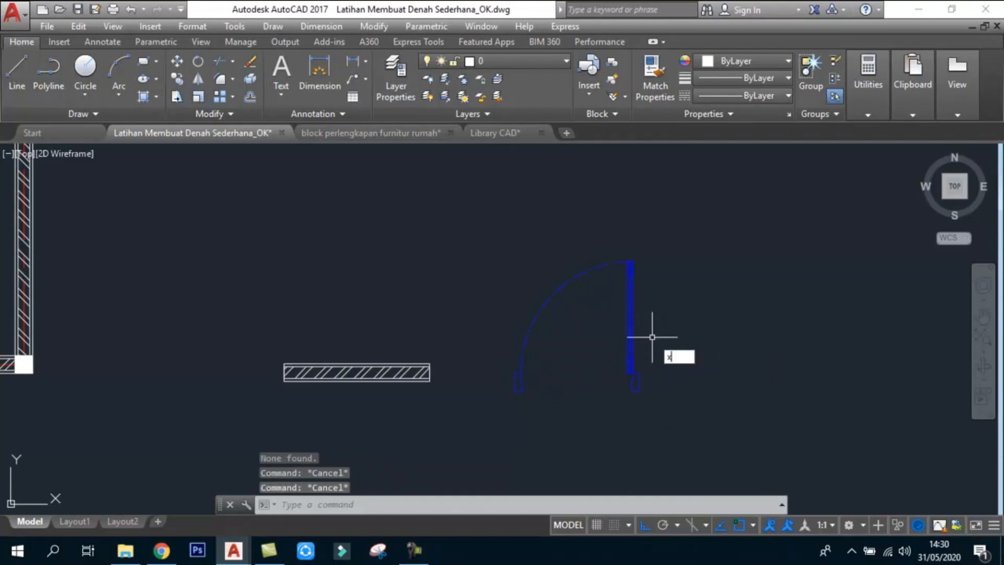
key(space)
click(673, 402)
click(476, 229)
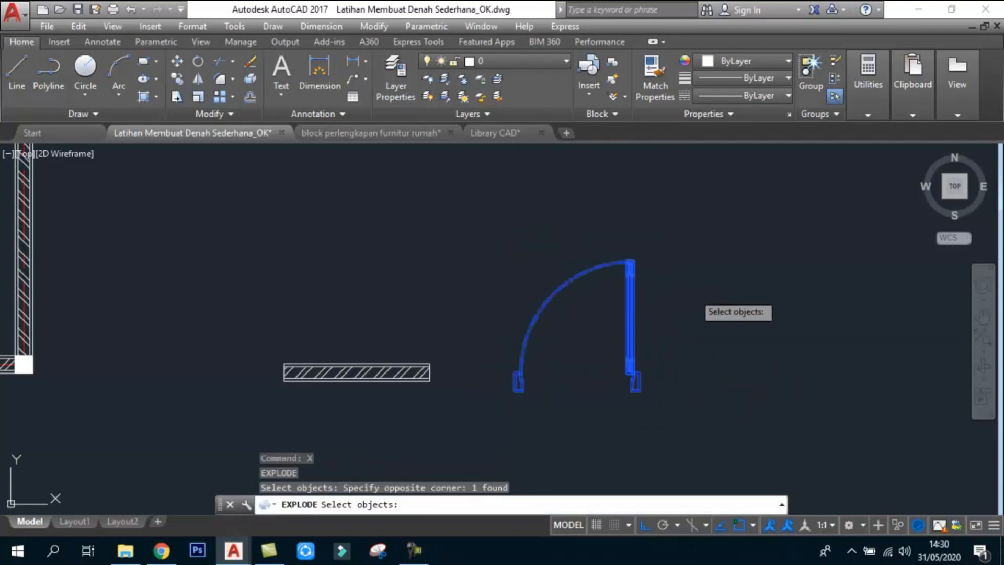
key(Return)
key(Escape)
key(Escape)
scroll(593, 376, up, 2)
mouse_move(596, 359)
middle_down()
mouse_move(585, 356)
mouse_move(550, 397)
middle_up()
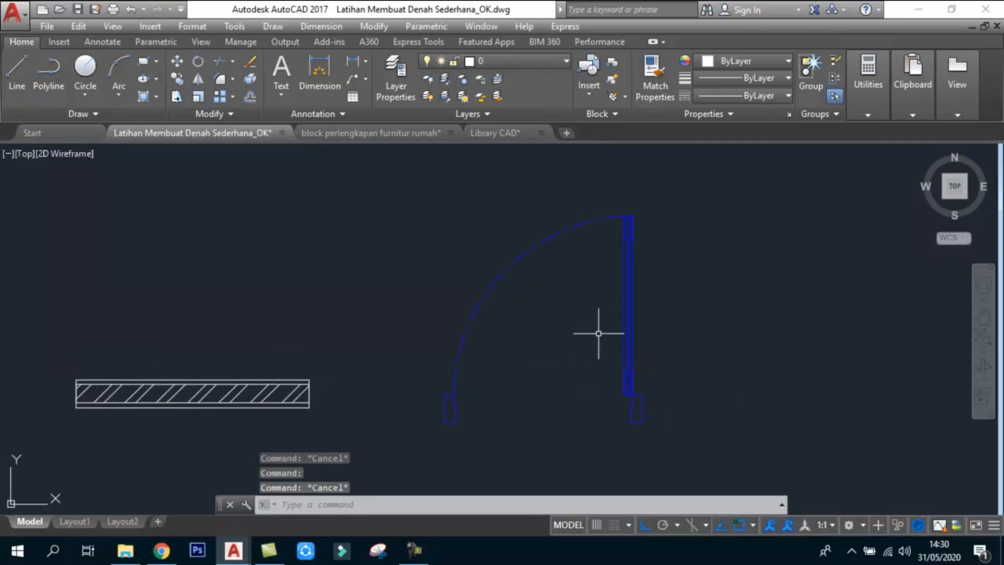
- Assign all parts of the exploded door to the layer "Pintu dengan wipeout" and set their color to ByLayer
scroll(652, 287, down, 3)
scroll(569, 269, up, 2)
click(526, 226)
click(753, 381)
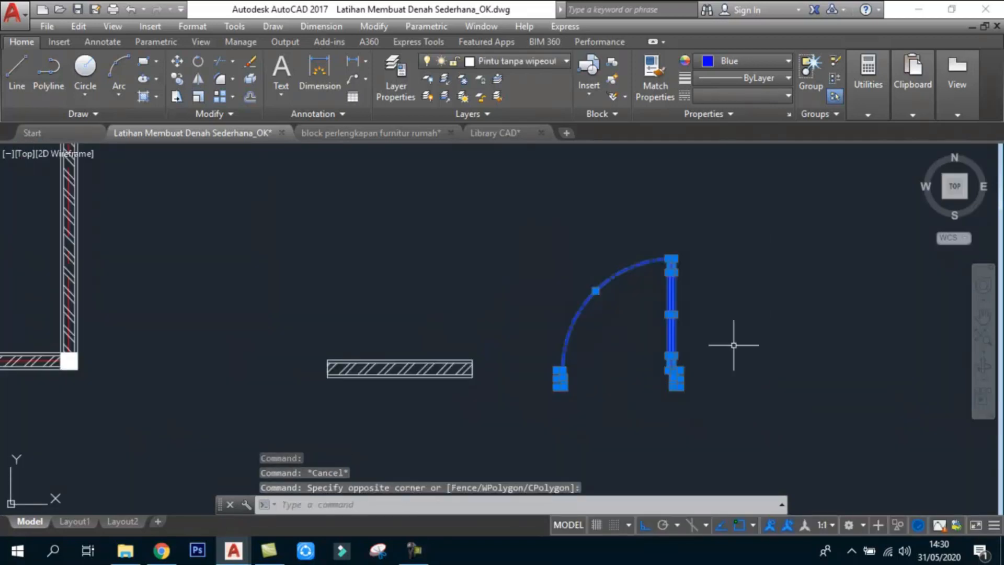
click(538, 60)
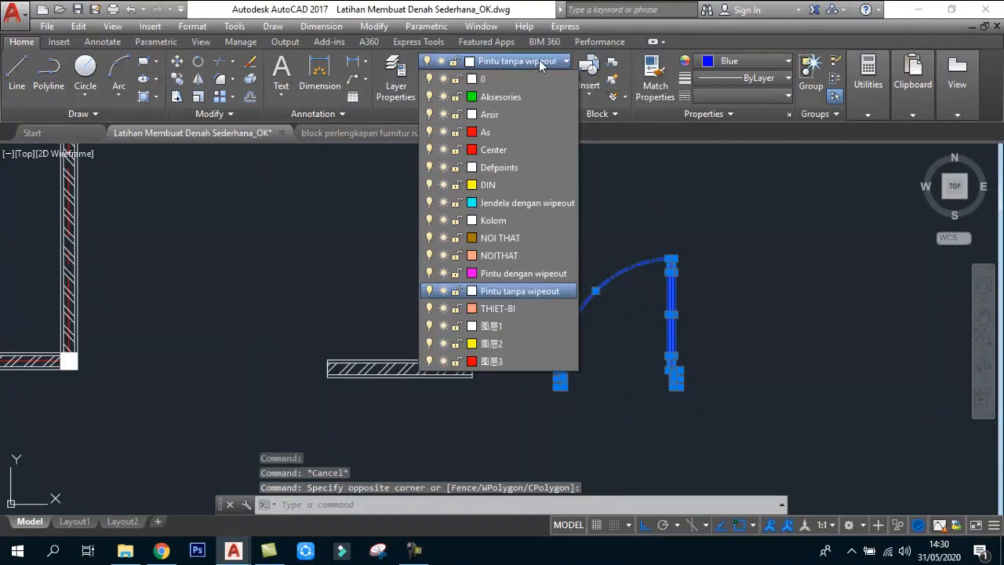
click(526, 272)
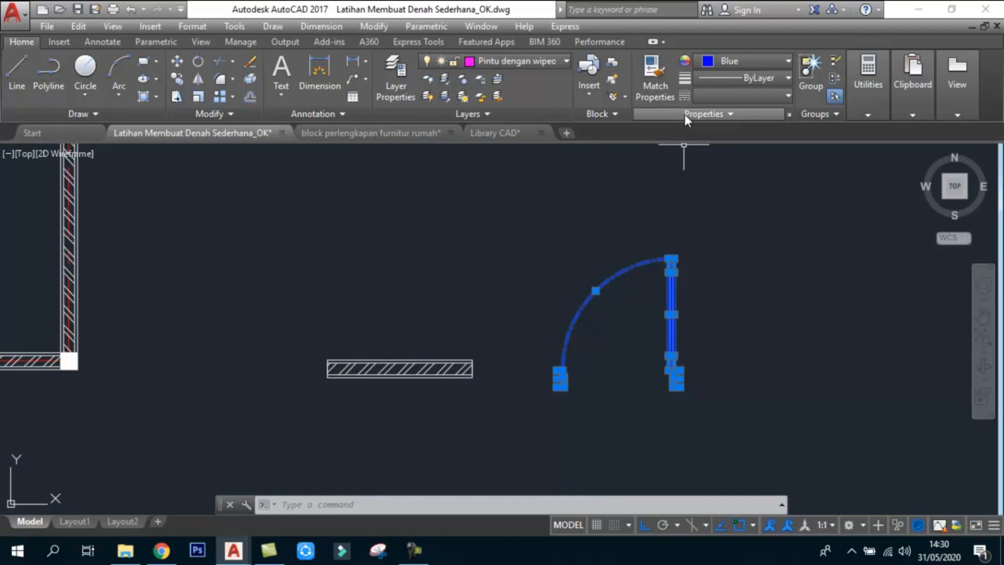
click(779, 61)
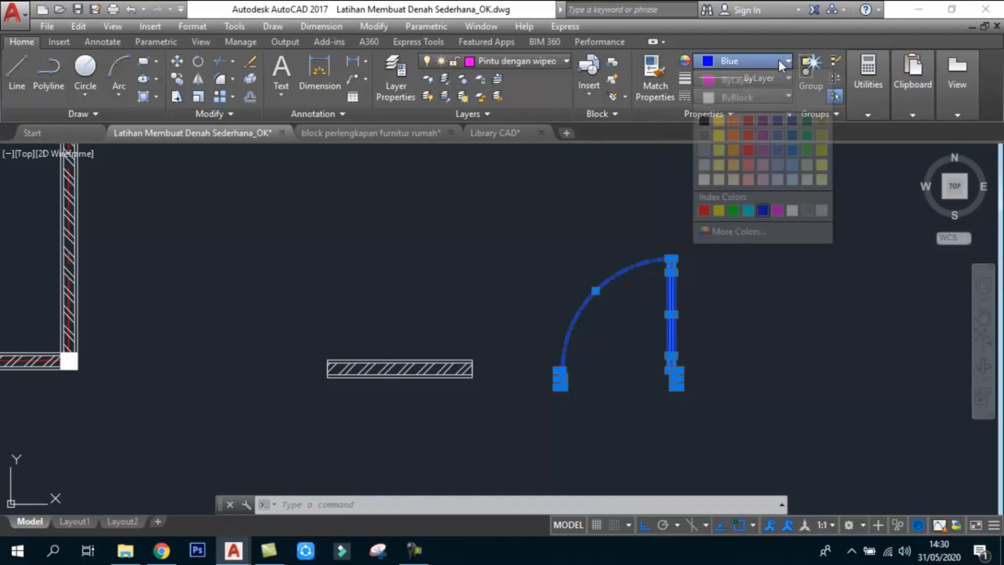
click(737, 81)
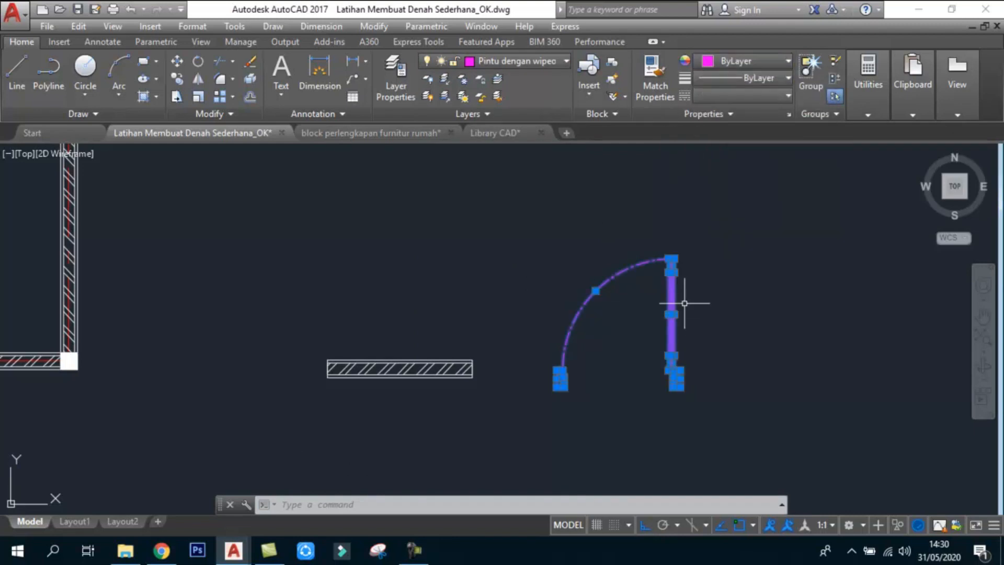
key(Escape)
key(Escape)
- Draw a rectangle spanning the exploded door's opening, from one jamb's outer lower corner to the opposite jamb's outer upper corner
scroll(647, 347, up, 4)
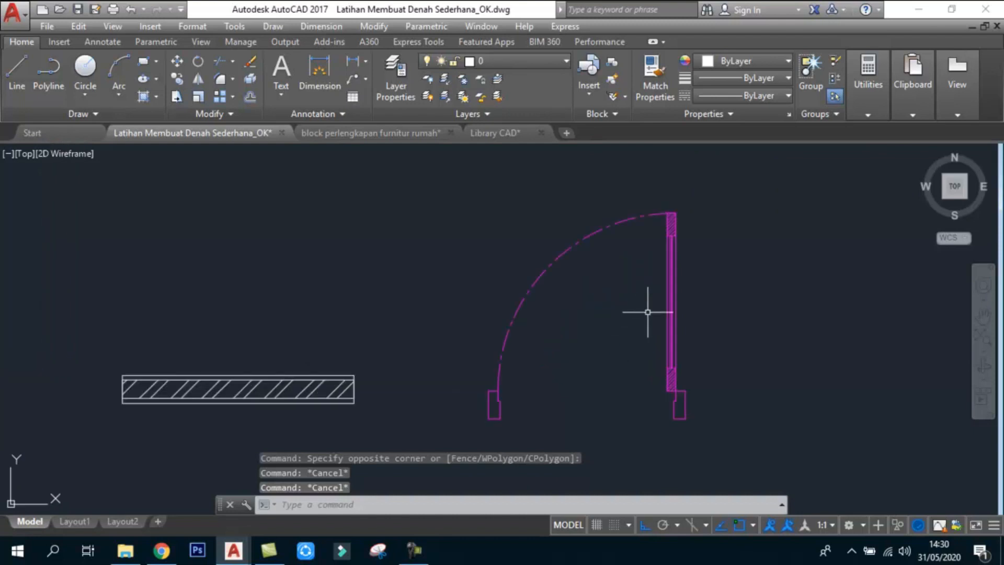
text(REC)
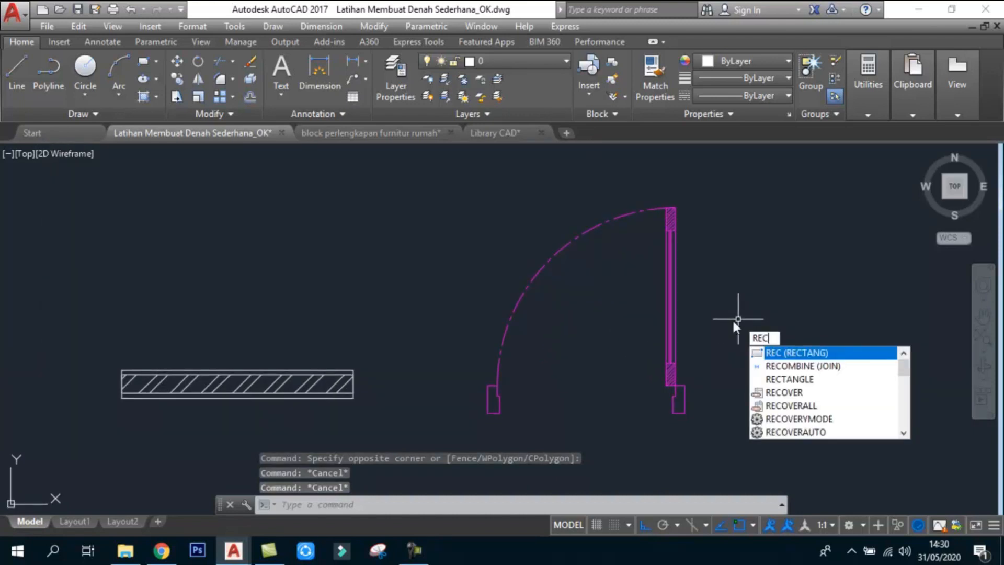
click(796, 354)
click(488, 414)
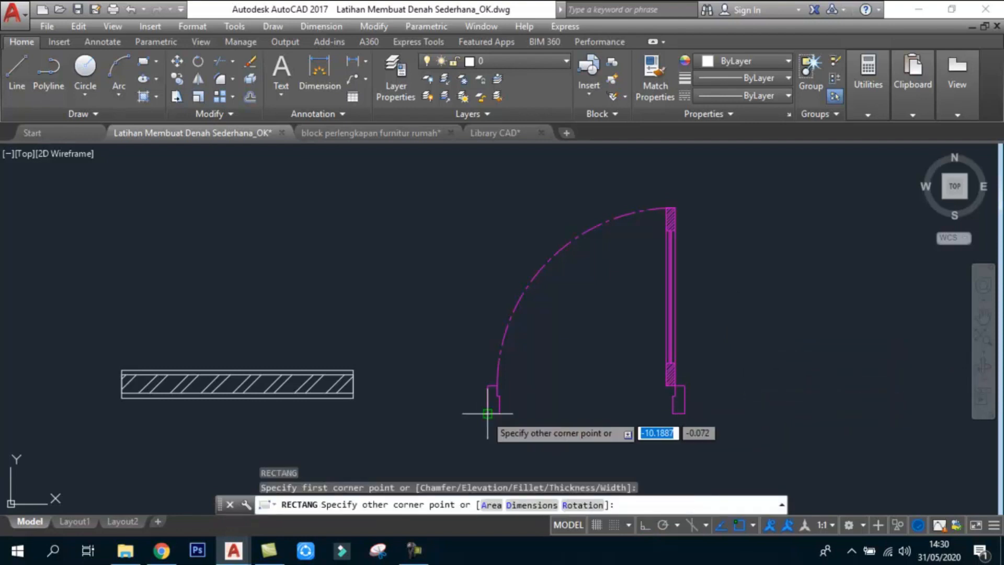
scroll(668, 413, up, 3)
click(711, 343)
scroll(710, 345, down, 2)
scroll(517, 360, up, 4)
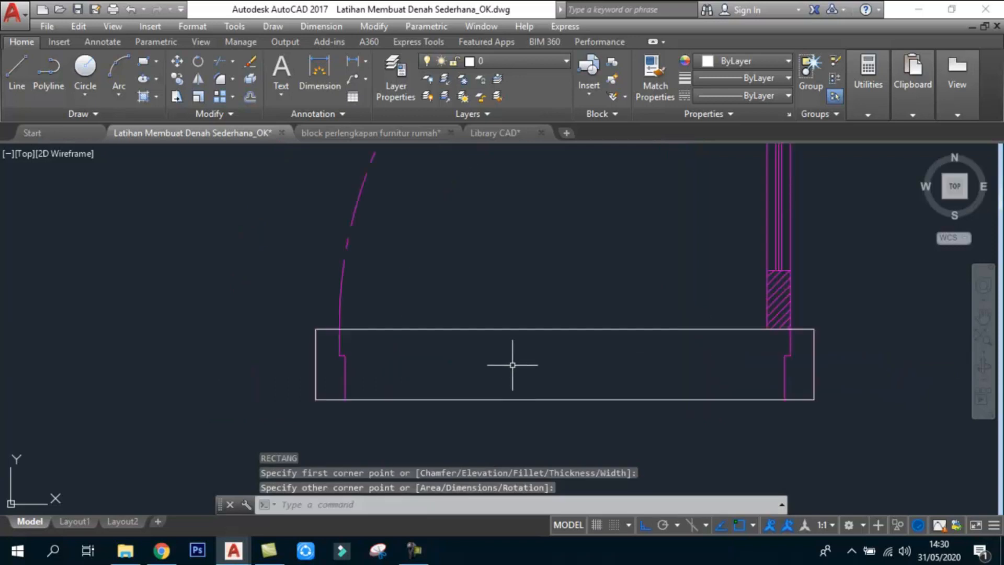
- Stretch the upper edge of the rectangle at the door opening outward by 10 and its lower edge outward by 10
scroll(510, 339, down, 2)
click(547, 325)
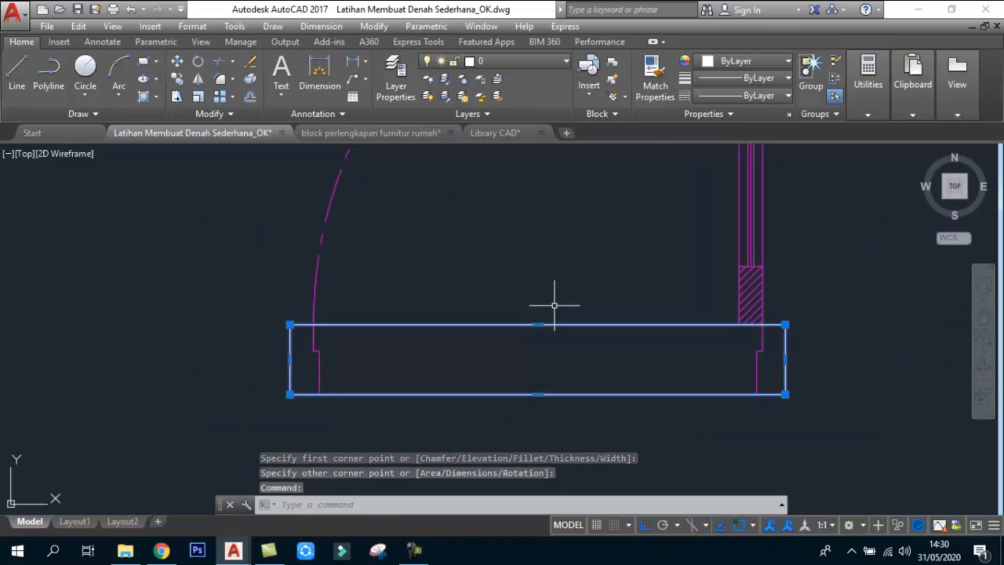
click(539, 324)
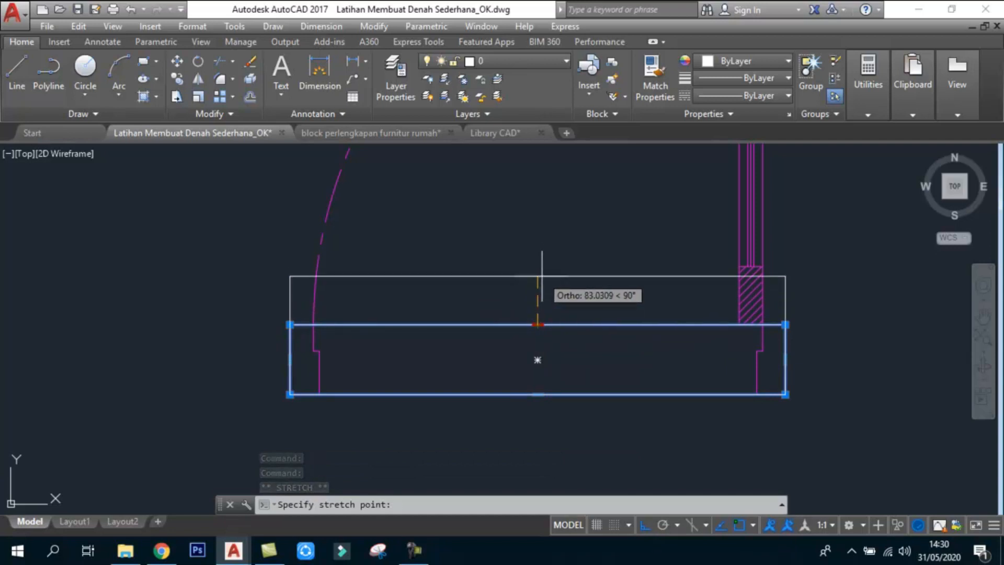
text(10)
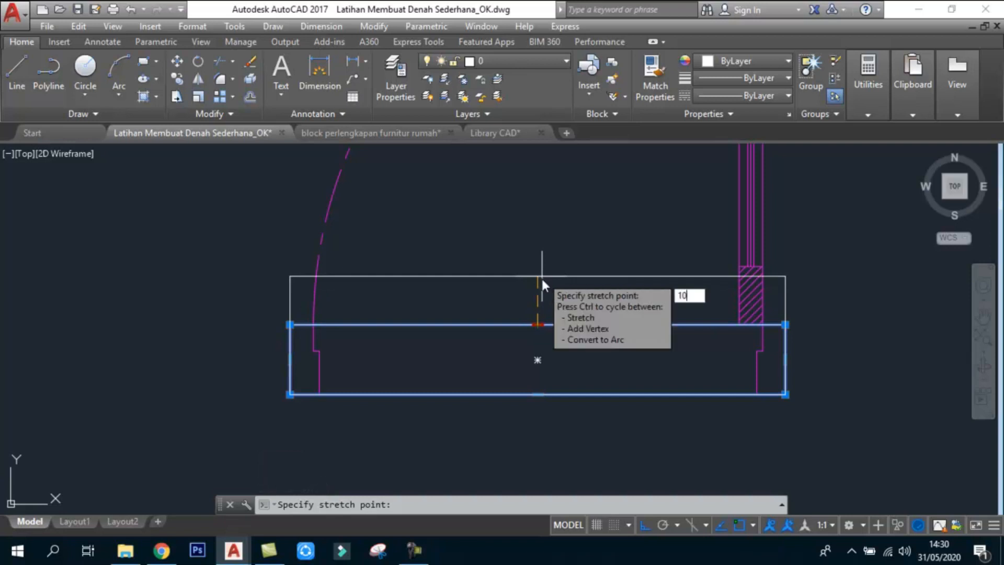
key(Return)
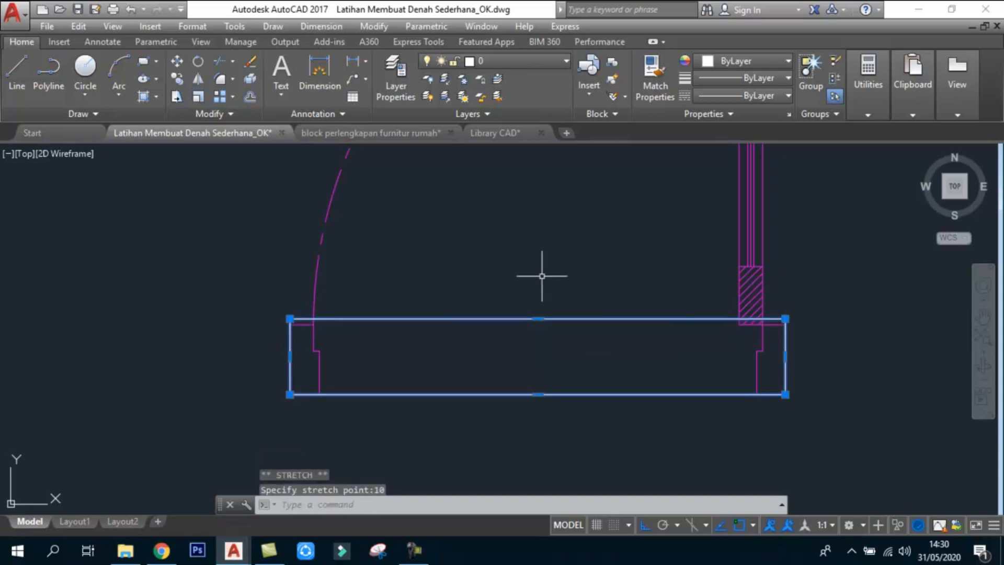
click(538, 394)
text(10)
key(Return)
key(Escape)
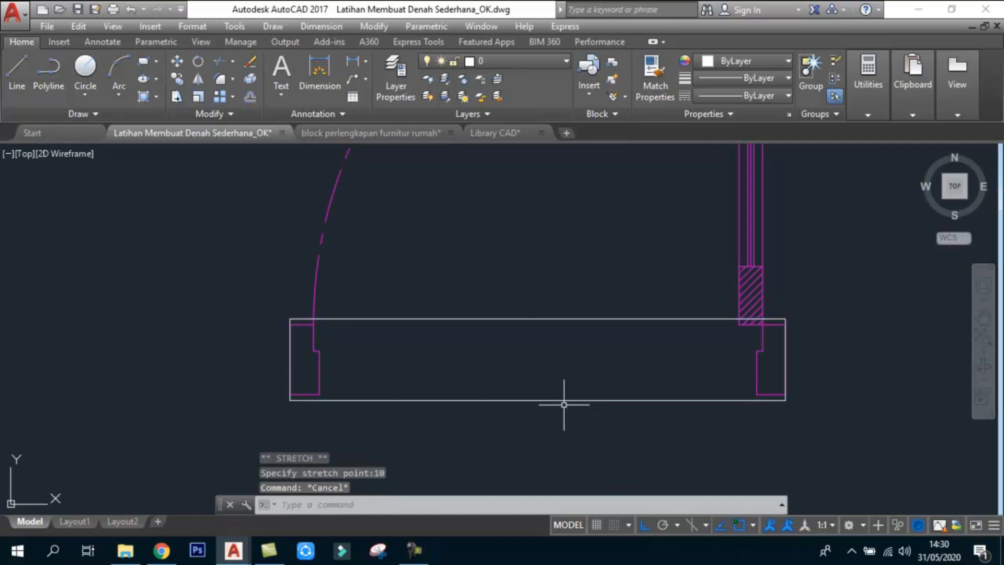
- Create a wipeout from the rectangle across the door opening with the Polyline option, erasing the source polyline
scroll(548, 406, down, 2)
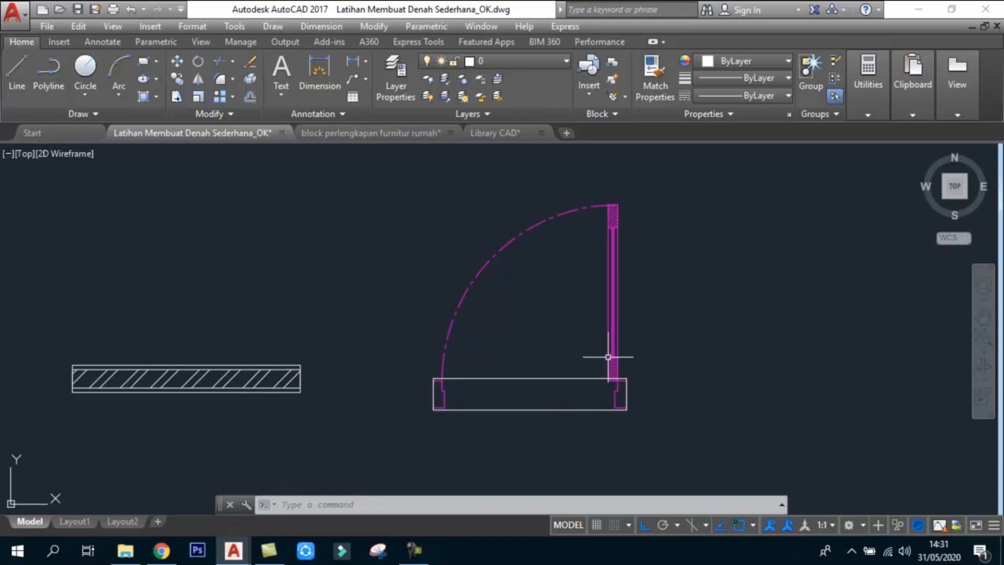
text(wi)
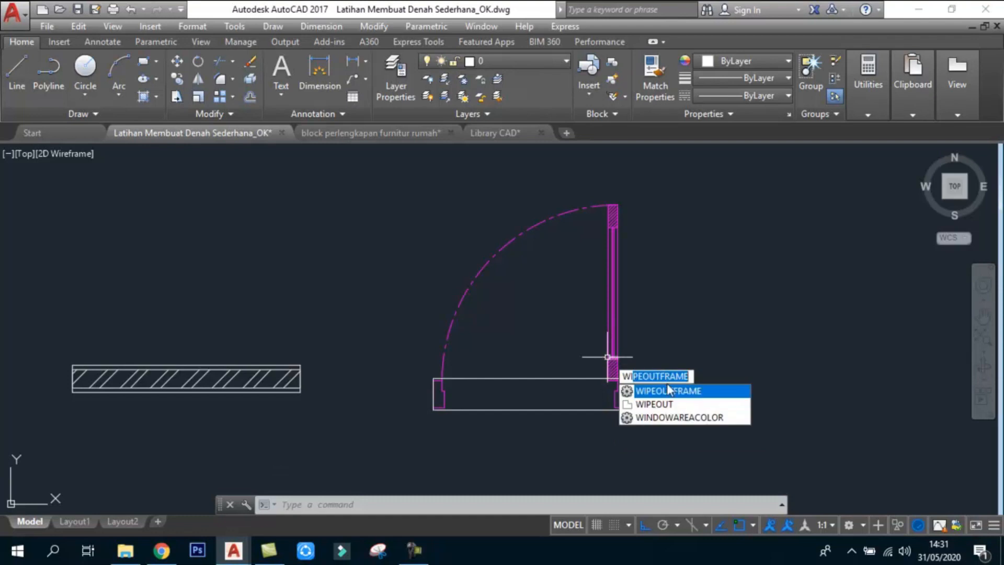
click(658, 403)
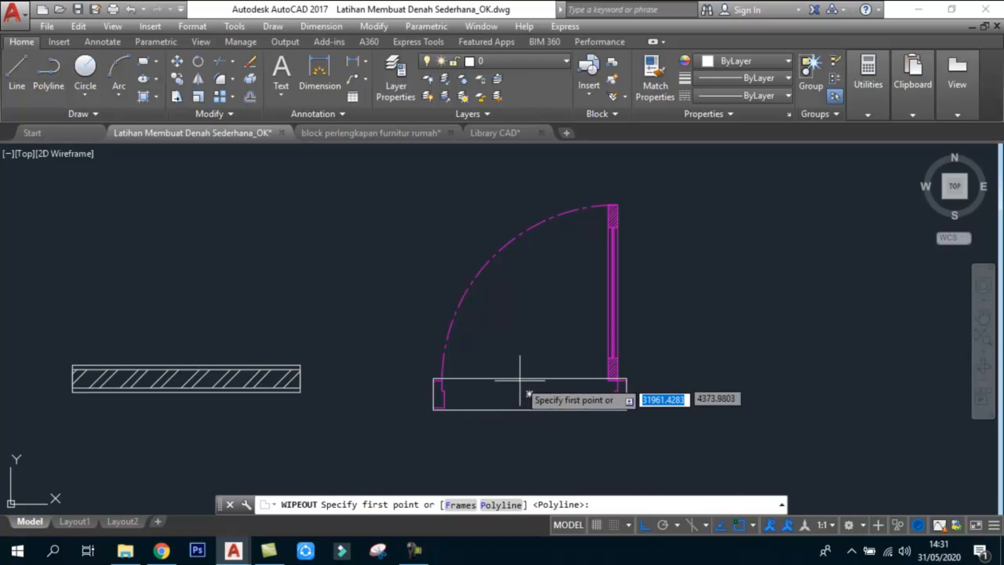
click(498, 506)
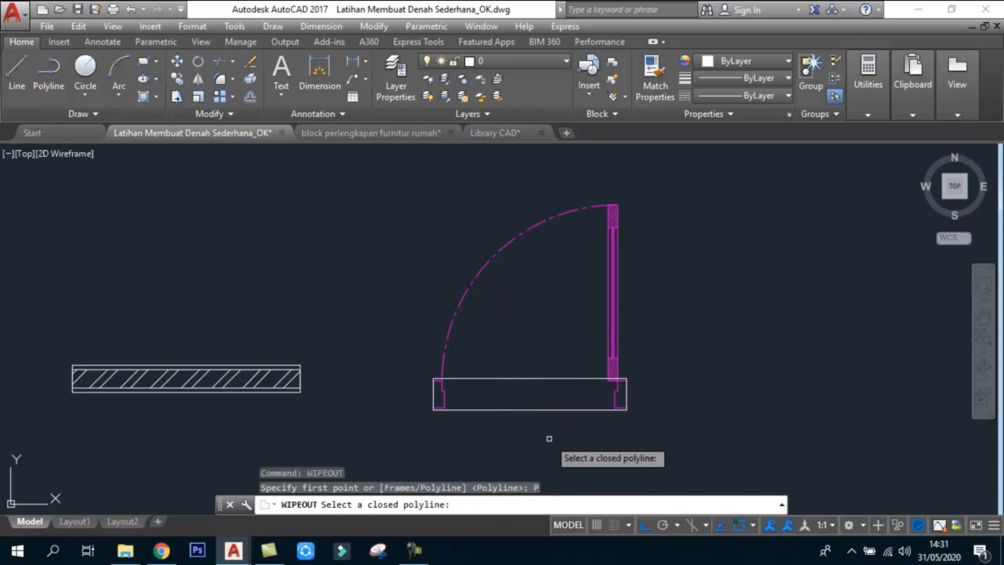
click(526, 410)
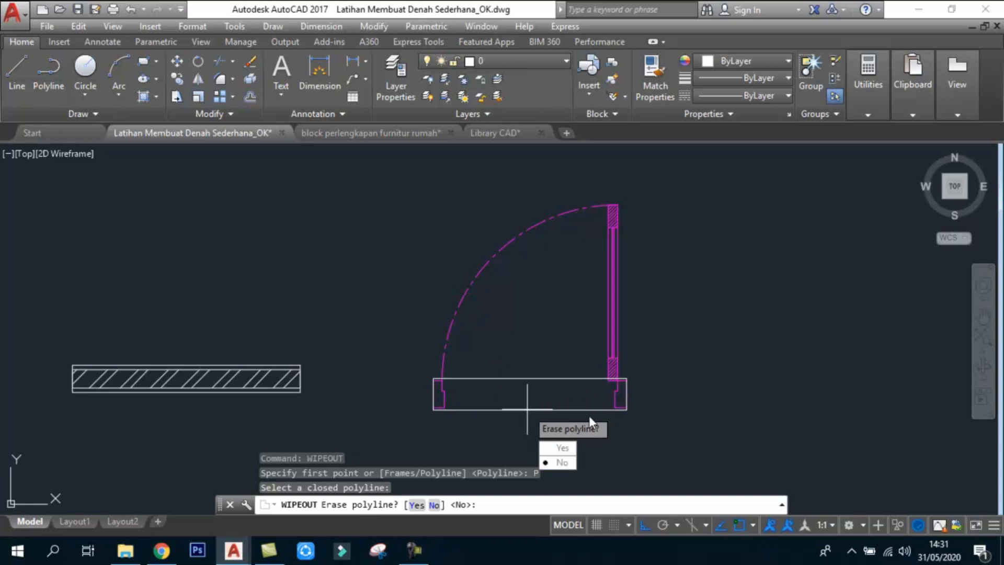
click(562, 451)
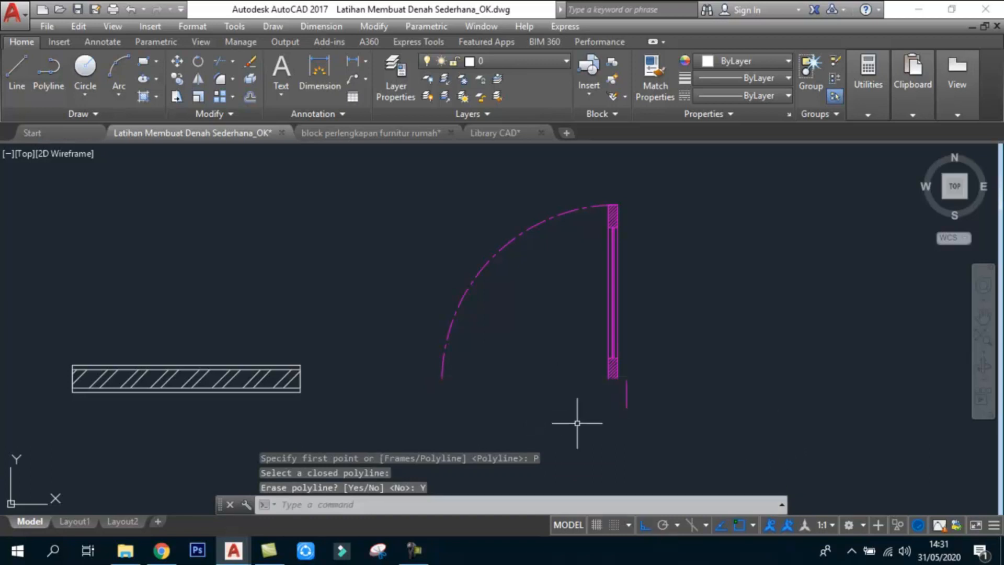
- Regenerate the drawing to refresh the door and its wipeout
scroll(579, 417, up, 4)
text(re)
key(Return)
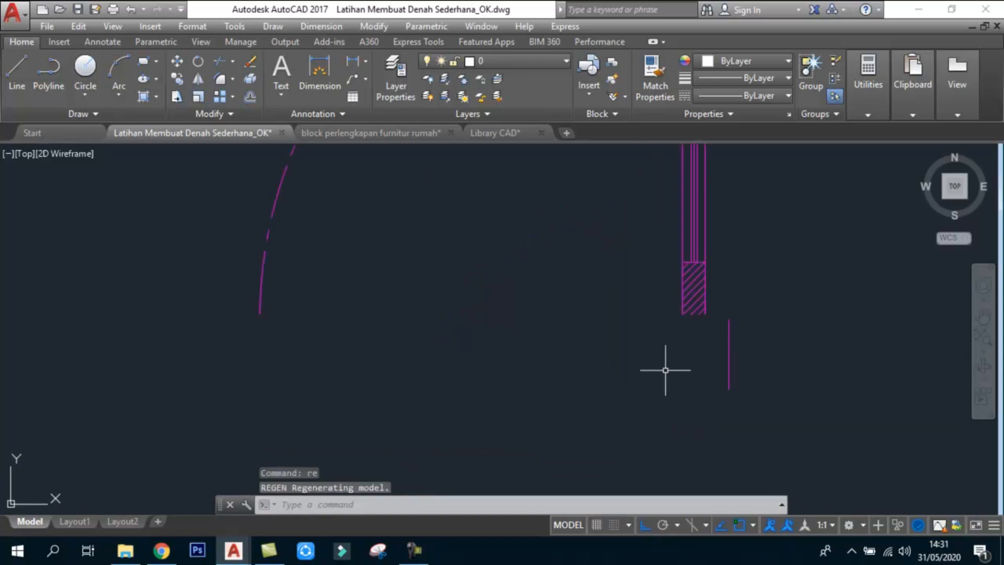
- Turn on the display of wipeout frames with WIPEOUTFRAME
scroll(586, 361, down, 6)
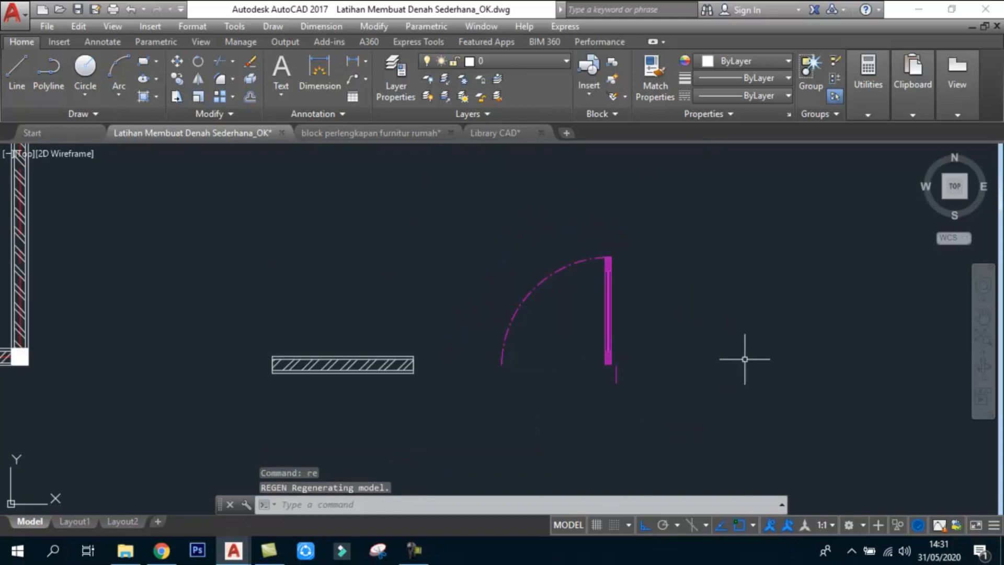
scroll(583, 340, up, 2)
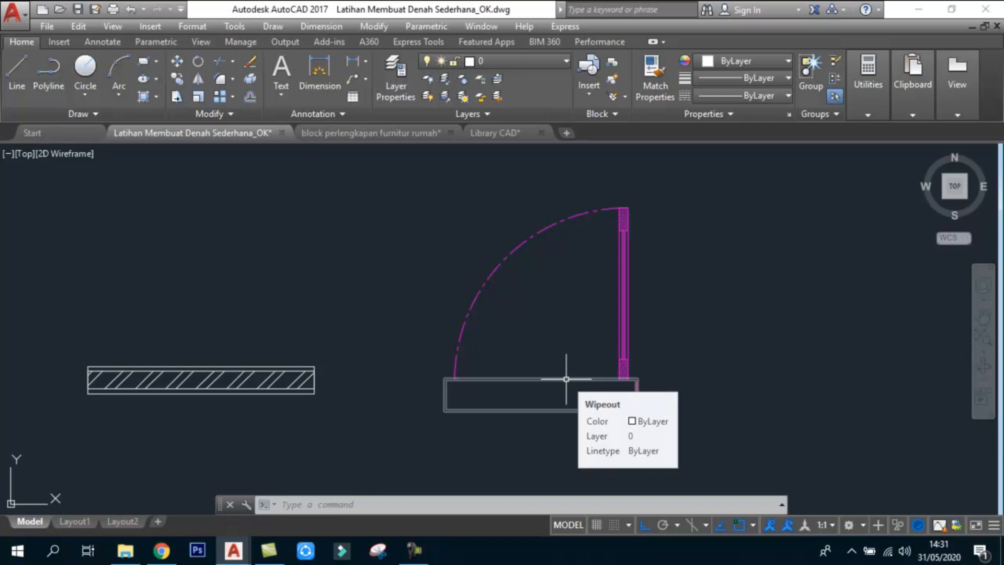
text(w)
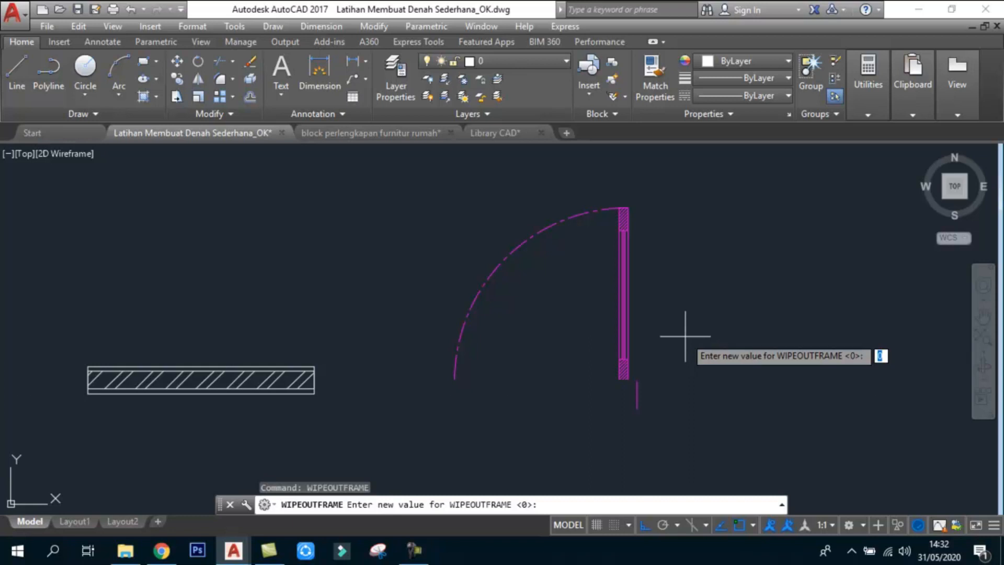
key(Return)
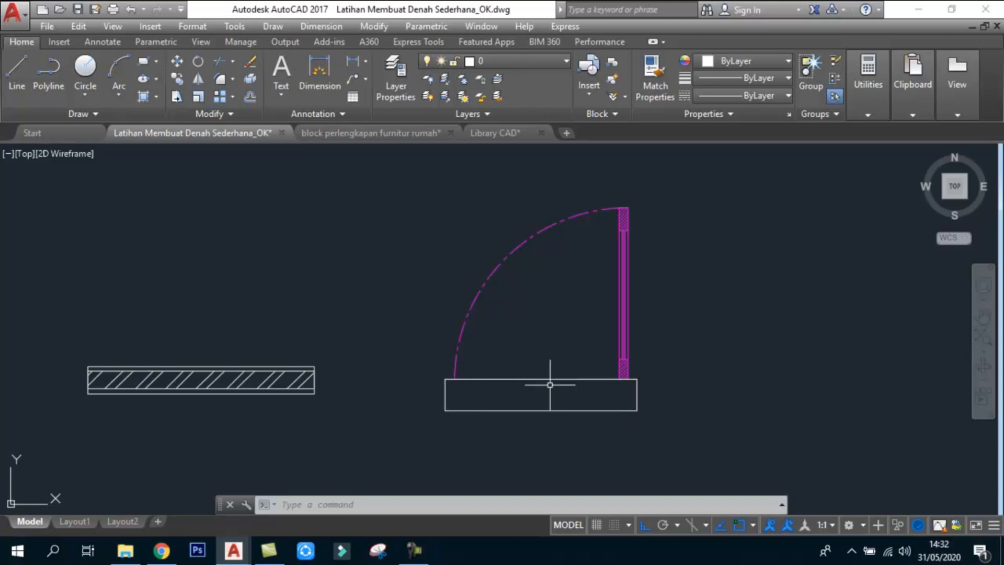
- Send the wipeout at the door opening to the back of the draw order, behind the jambs
scroll(548, 383, up, 2)
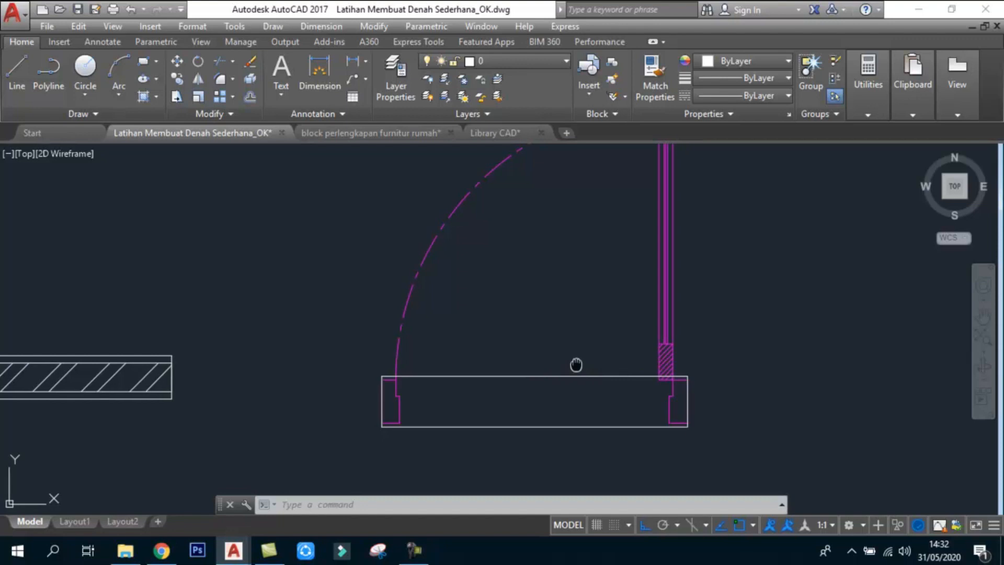
middle_drag(578, 359, 530, 350)
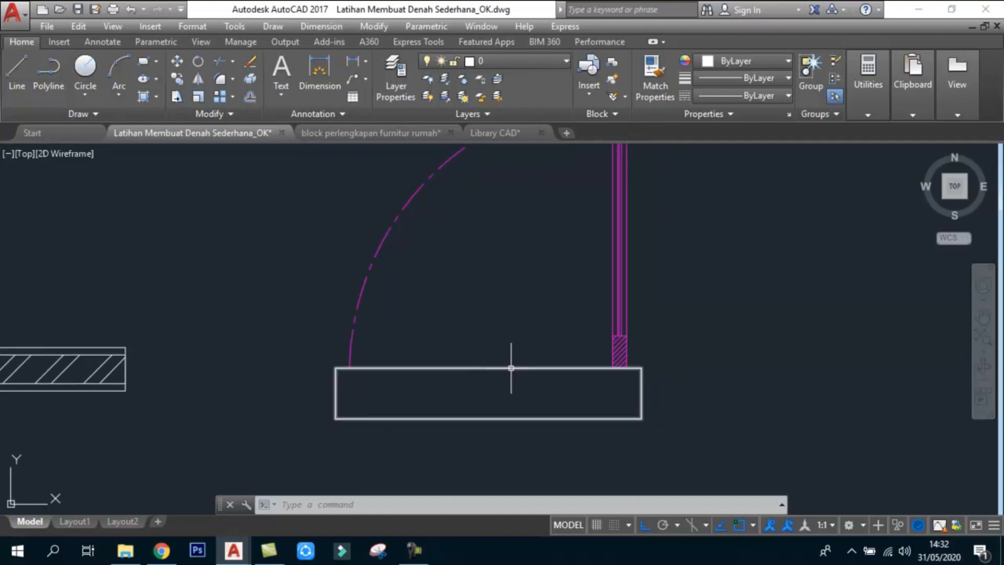
mouse_move(556, 351)
middle_down()
mouse_move(472, 354)
mouse_move(569, 349)
mouse_move(533, 306)
mouse_move(482, 347)
mouse_move(549, 325)
mouse_move(544, 341)
mouse_move(522, 325)
mouse_move(484, 327)
mouse_move(539, 334)
mouse_move(484, 329)
mouse_move(479, 356)
mouse_move(517, 364)
mouse_move(551, 350)
mouse_move(494, 356)
middle_up()
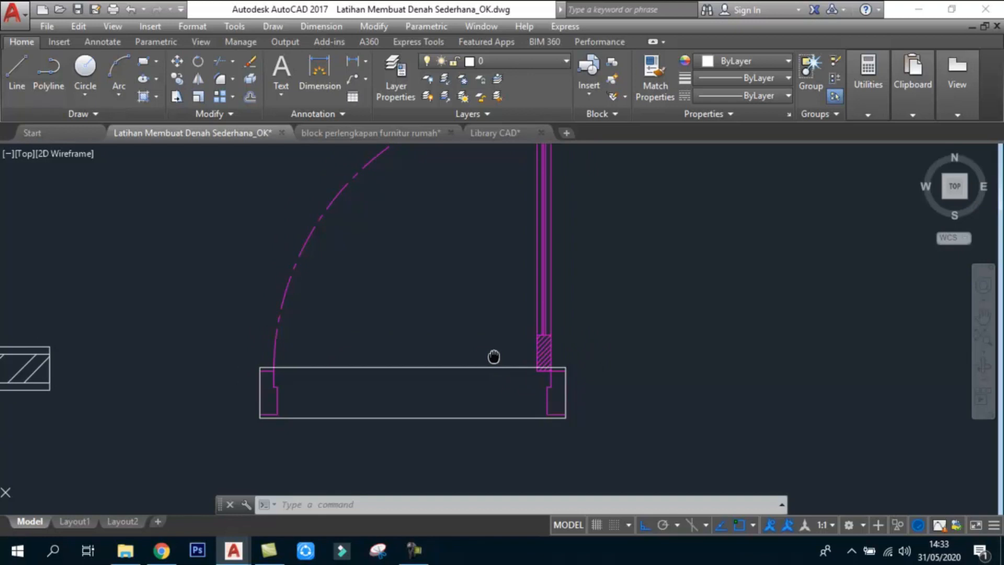
middle_drag(494, 357, 495, 354)
click(510, 369)
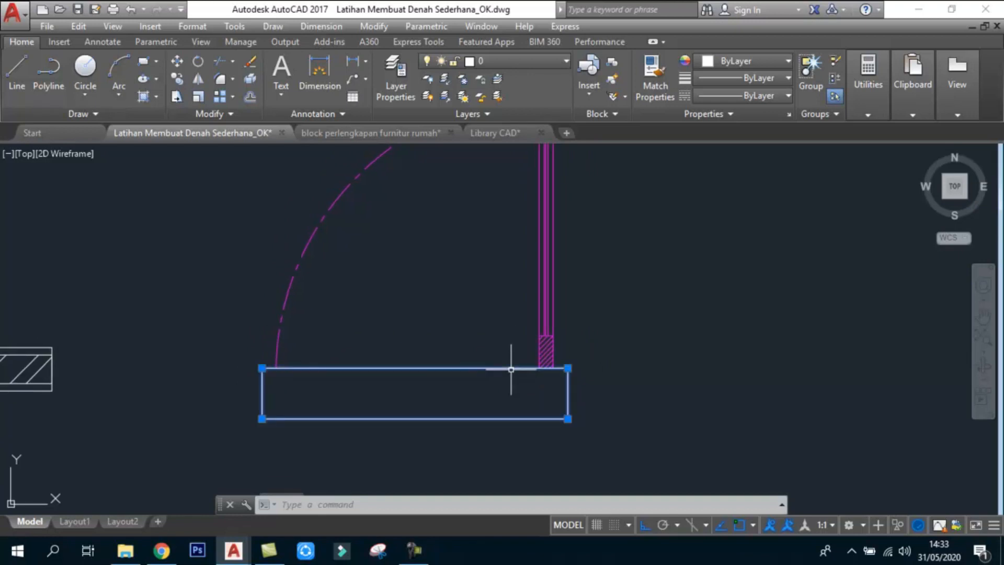
right_click(514, 368)
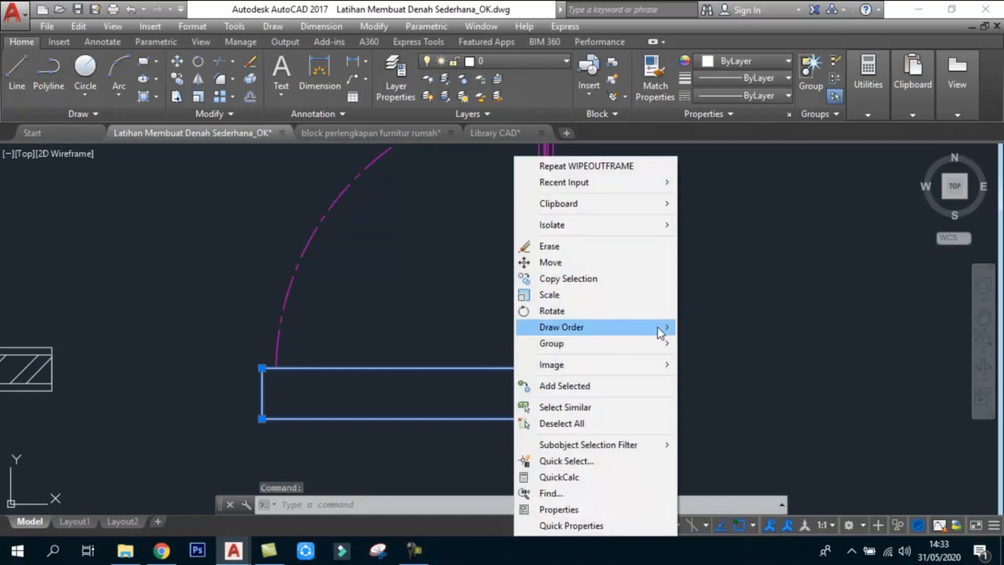
mouse_move(659, 328)
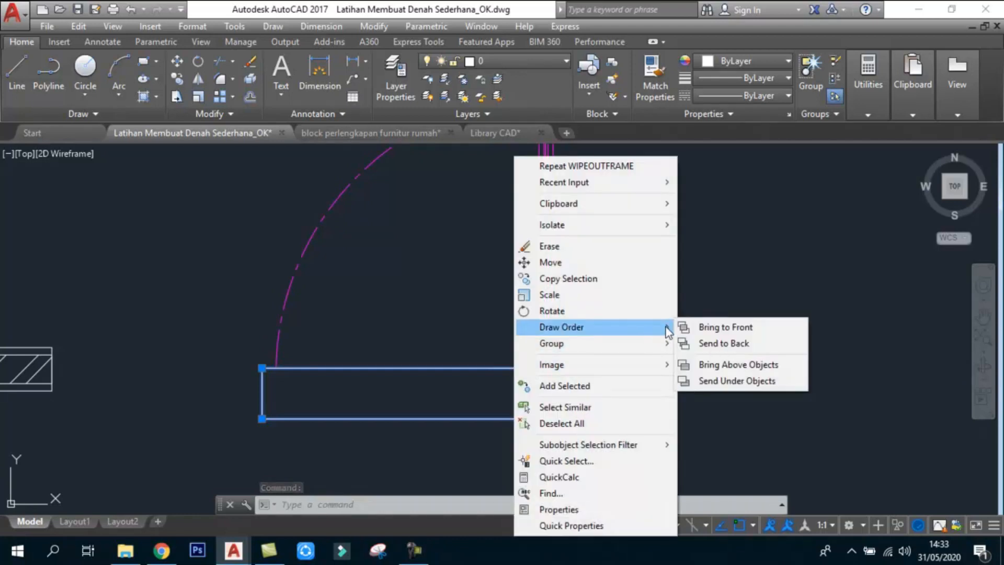
click(760, 344)
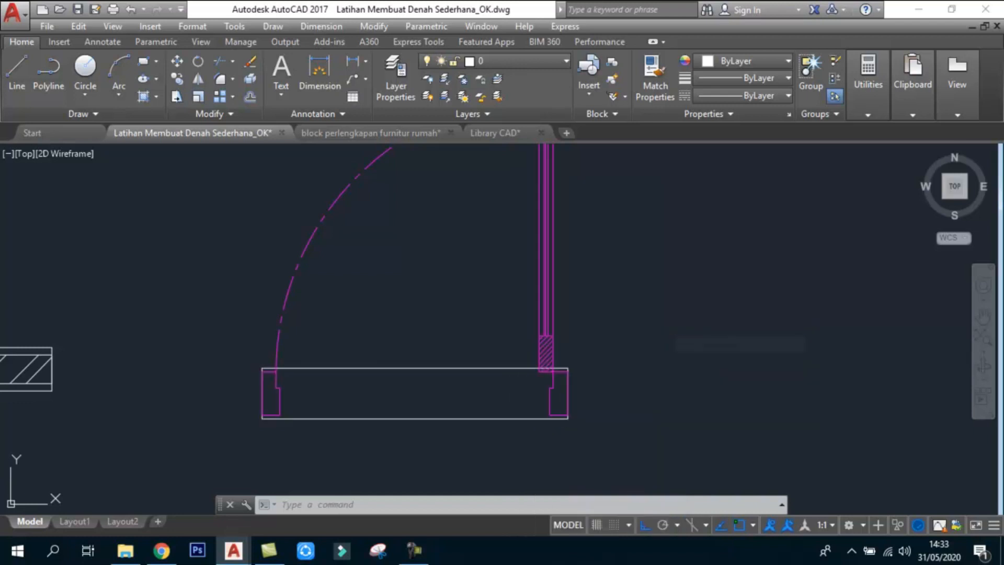
- Review the right-click customization in the user preferences of Options and close both dialogs without changes
scroll(639, 385, down, 4)
scroll(609, 316, up, 2)
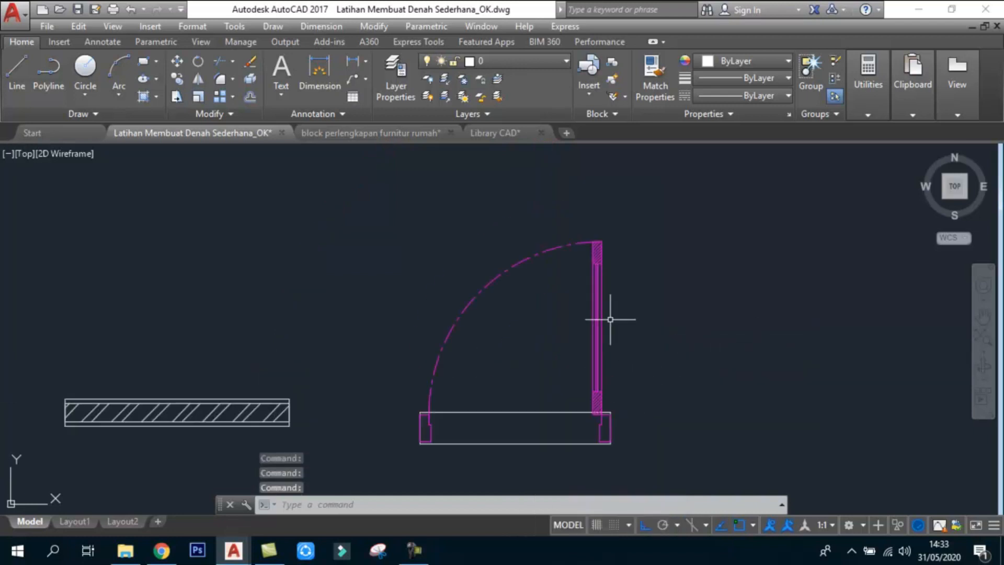
click(560, 412)
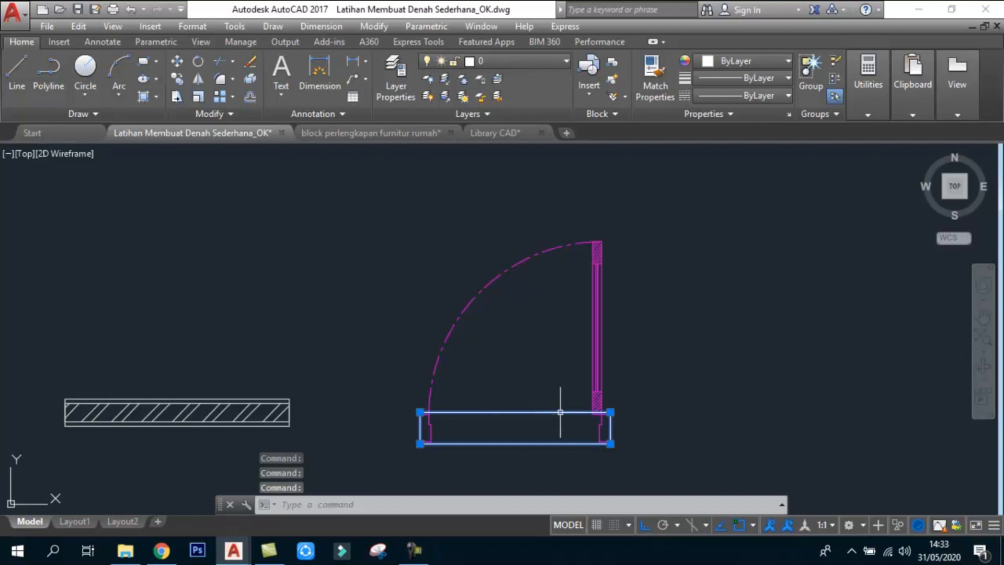
right_click(560, 412)
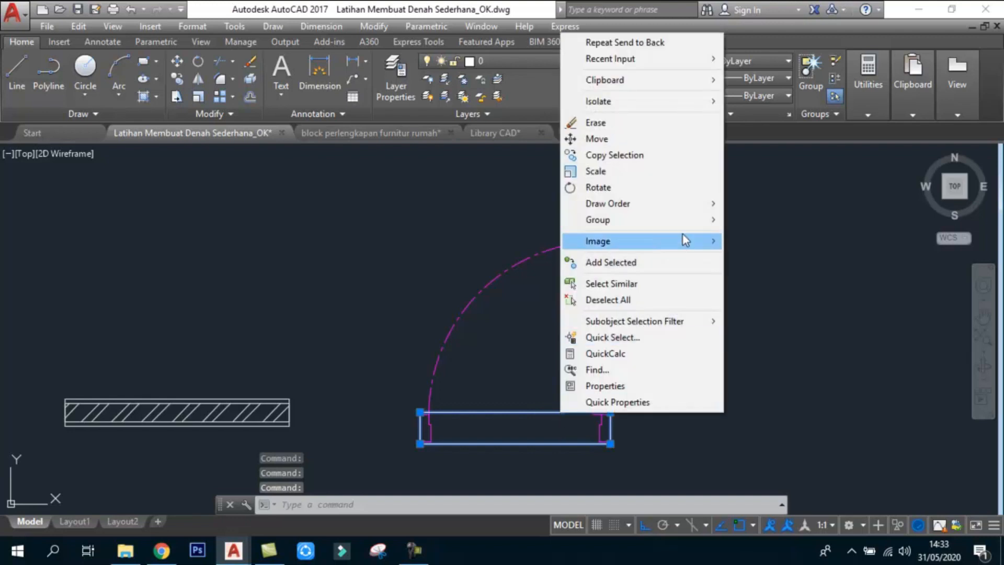
click(334, 138)
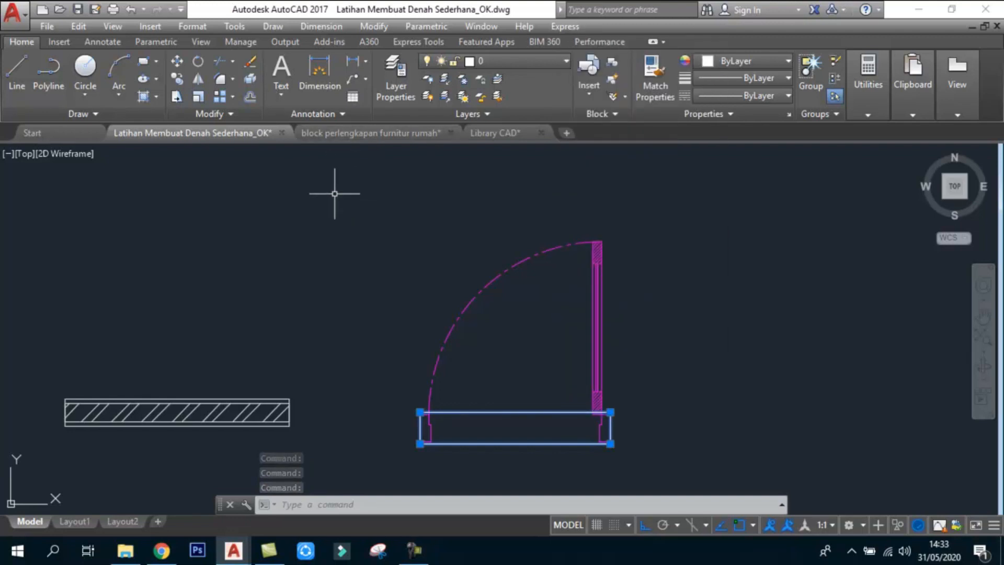
click(232, 26)
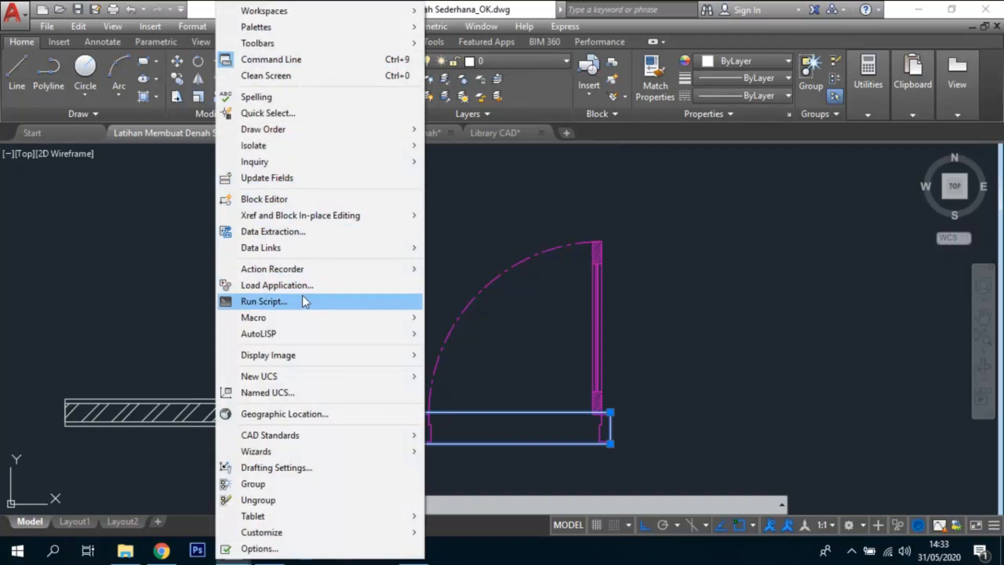
click(279, 549)
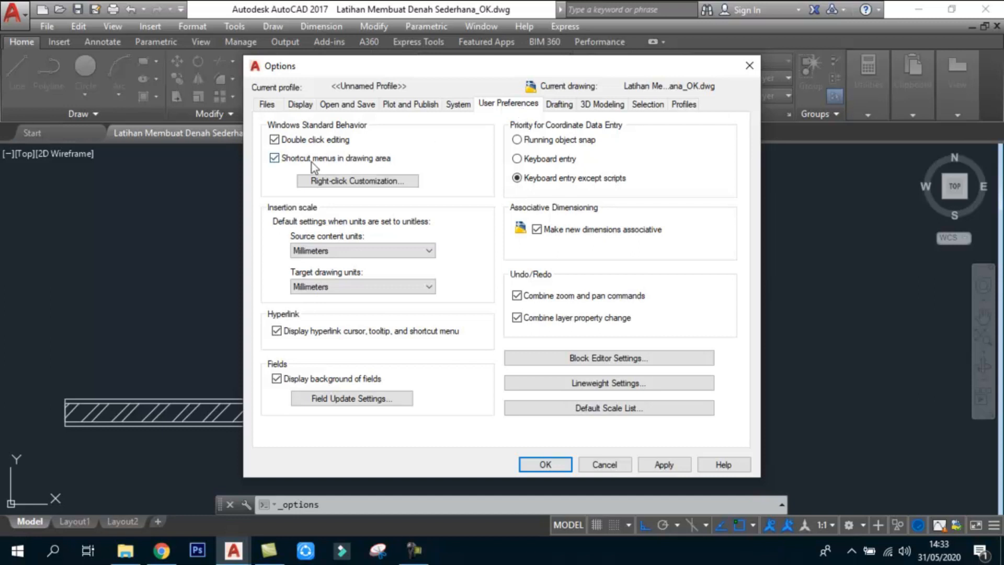
click(355, 181)
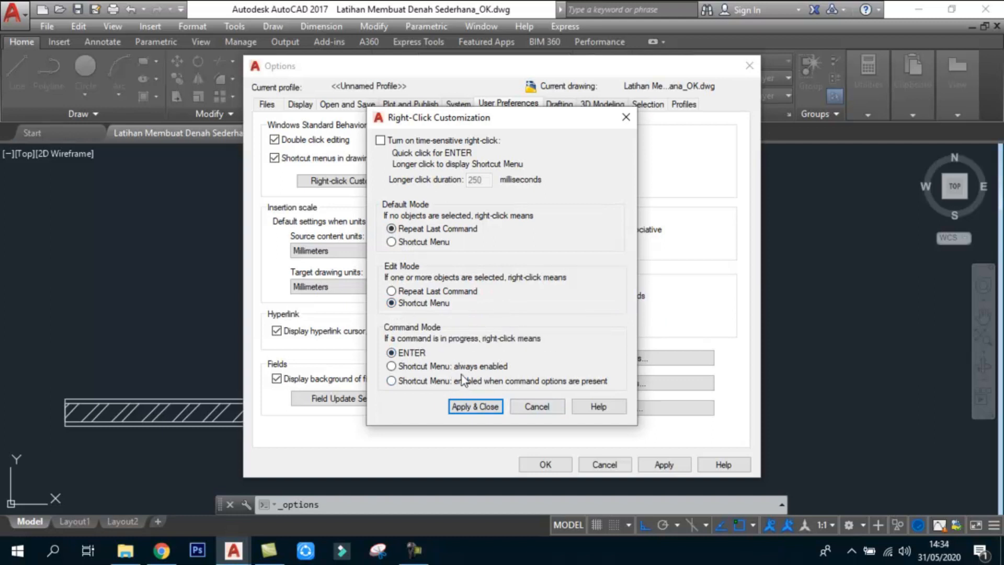
click(550, 405)
click(605, 464)
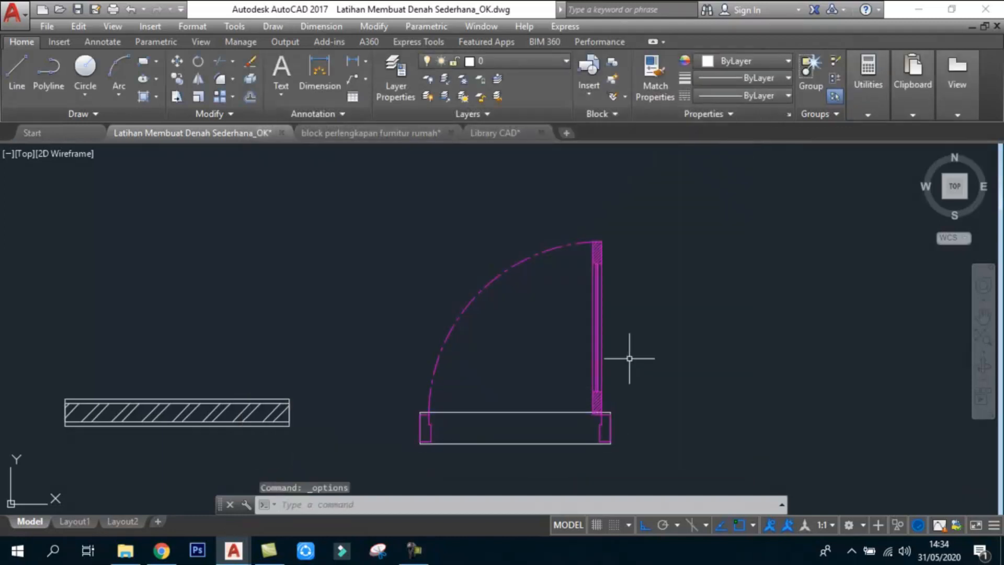
middle_drag(685, 314, 628, 300)
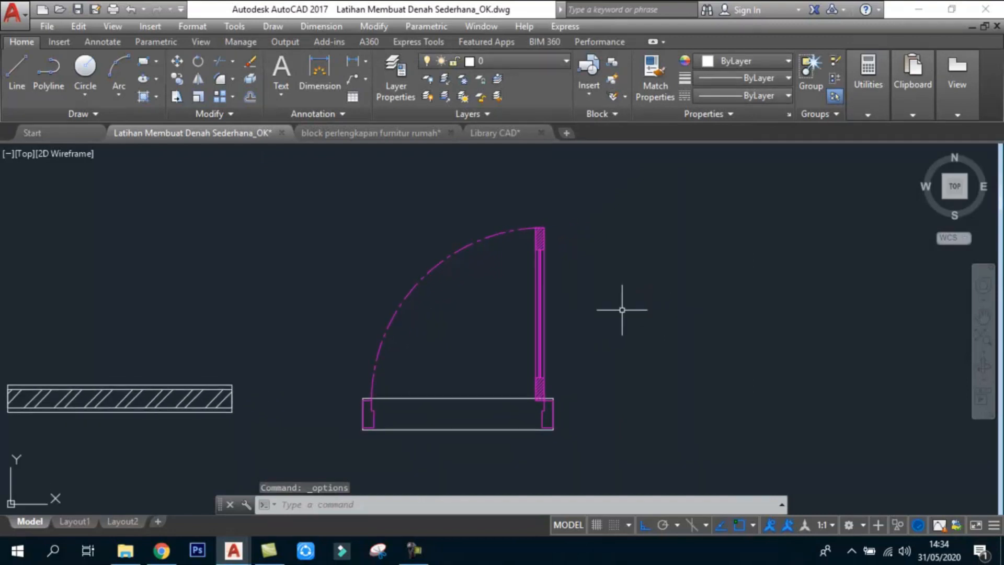
click(422, 399)
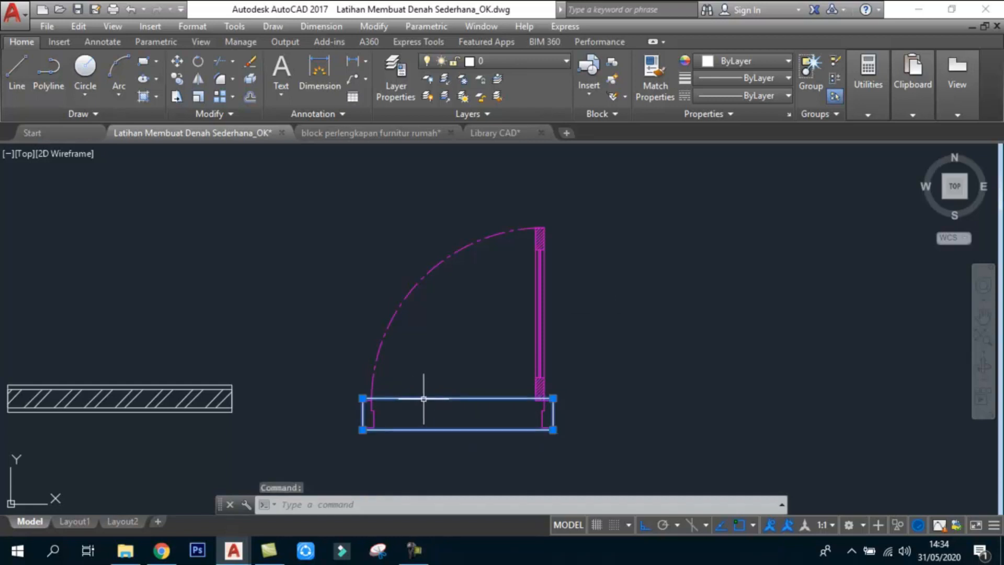
scroll(701, 381, down, 2)
scroll(580, 377, up, 2)
key(Escape)
key(Escape)
key(Escape)
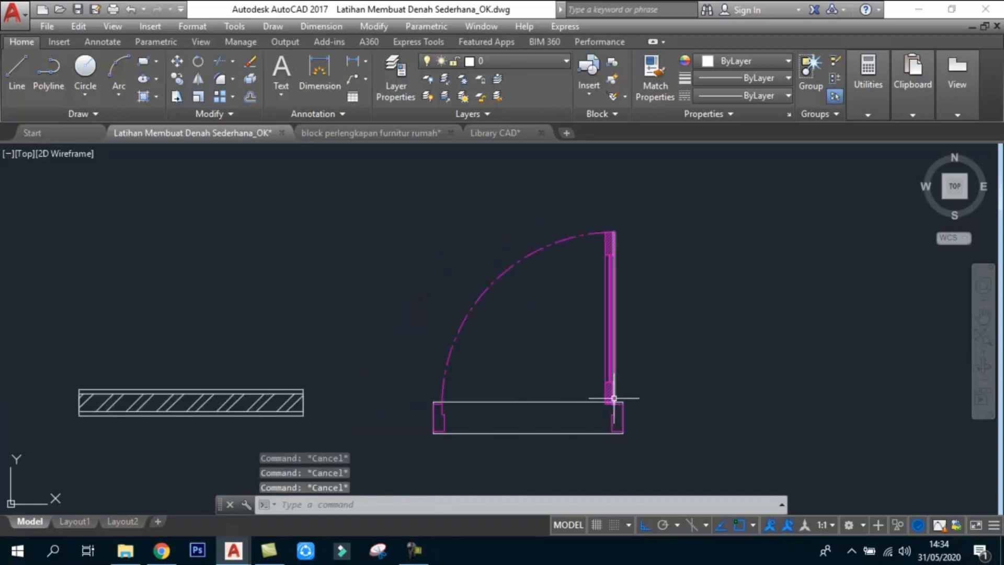
- Turn off the display of wipeout frames by setting WIPEOUTFRAME to 0
text(wi)
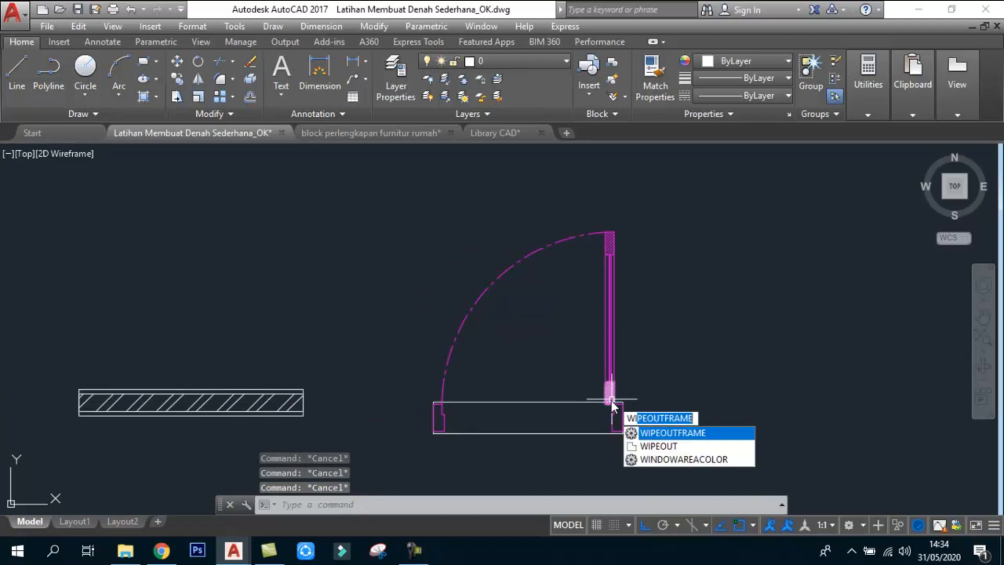
click(661, 434)
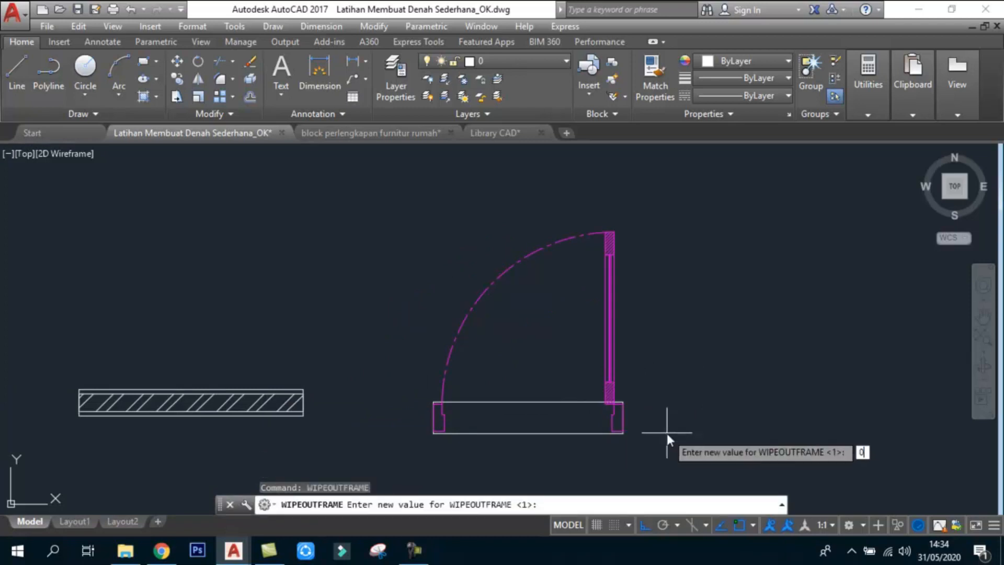
key(Return)
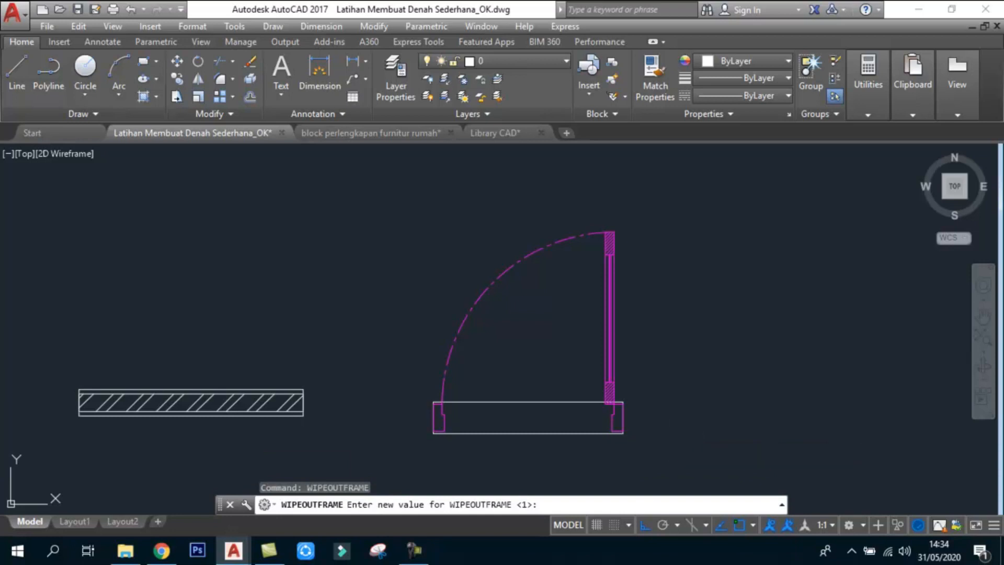
scroll(661, 397, down, 3)
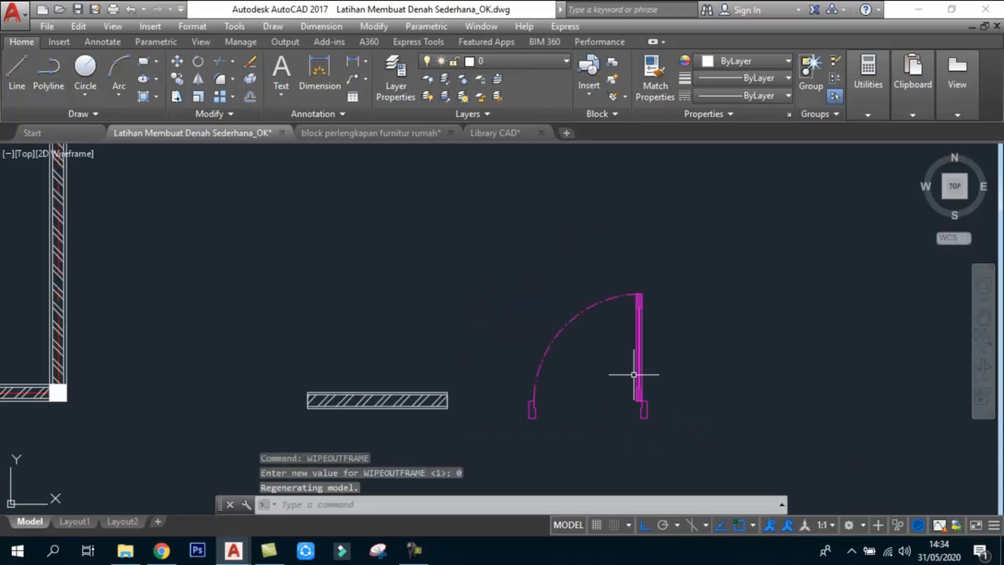
scroll(638, 366, up, 3)
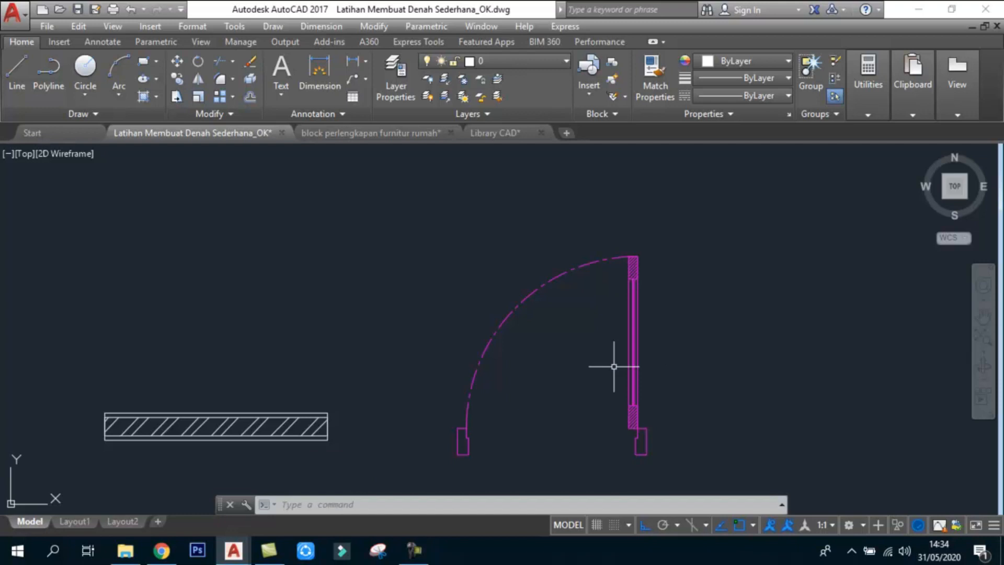
- Inspect the door block placed in the wall and compare it with the loose door drawn beside the plan
scroll(633, 354, down, 4)
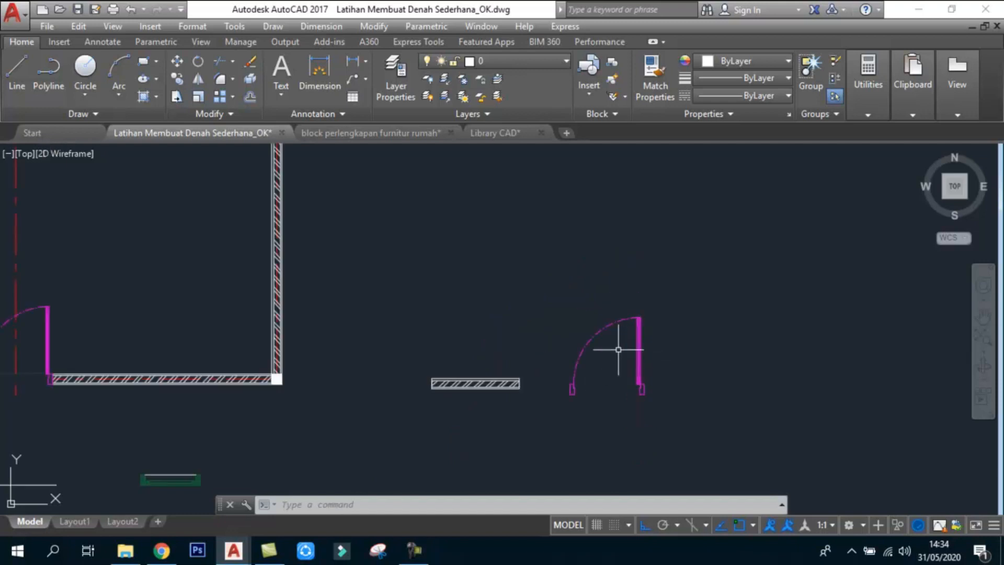
middle_drag(538, 350, 648, 353)
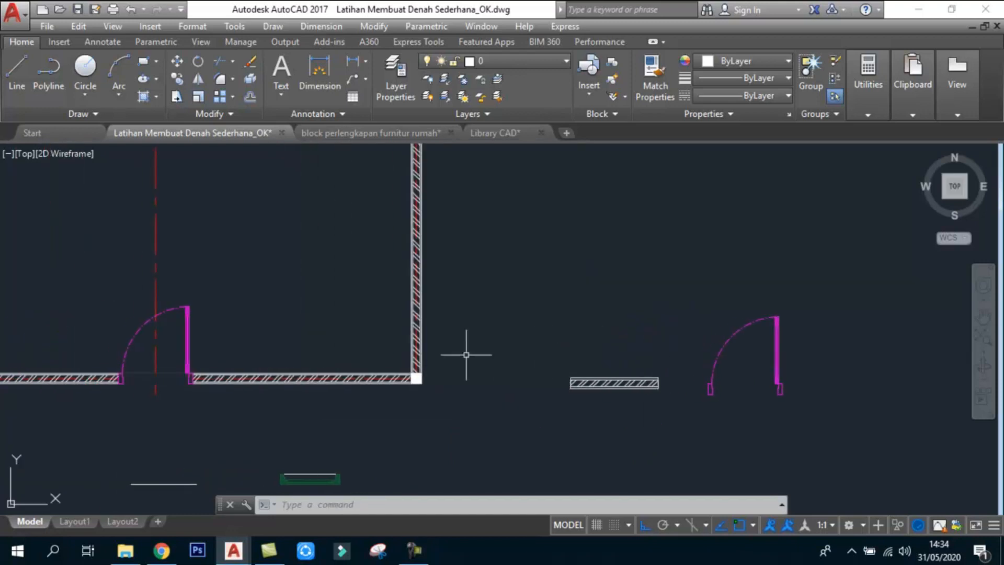
click(186, 325)
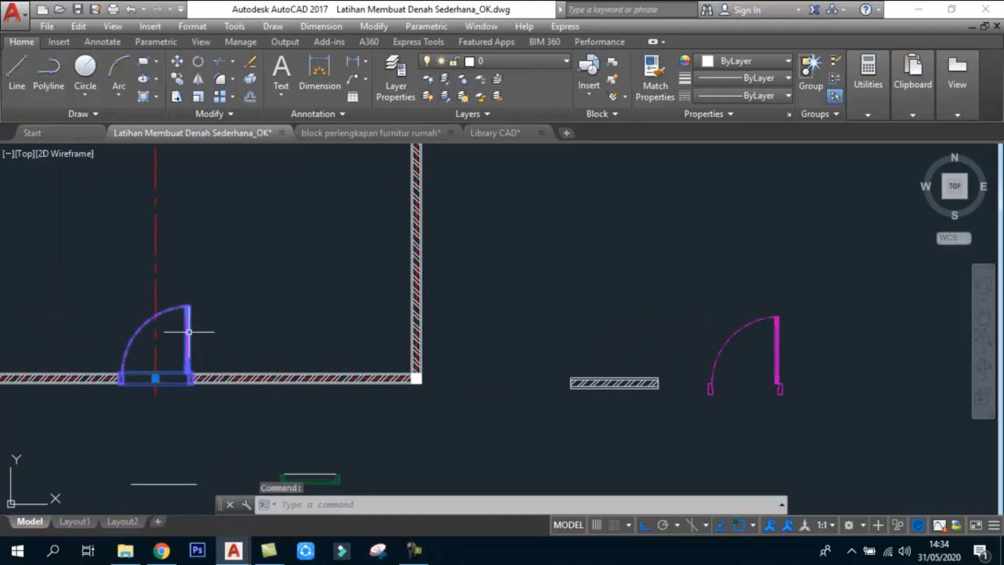
scroll(791, 396, up, 4)
middle_drag(795, 354, 714, 352)
key(Escape)
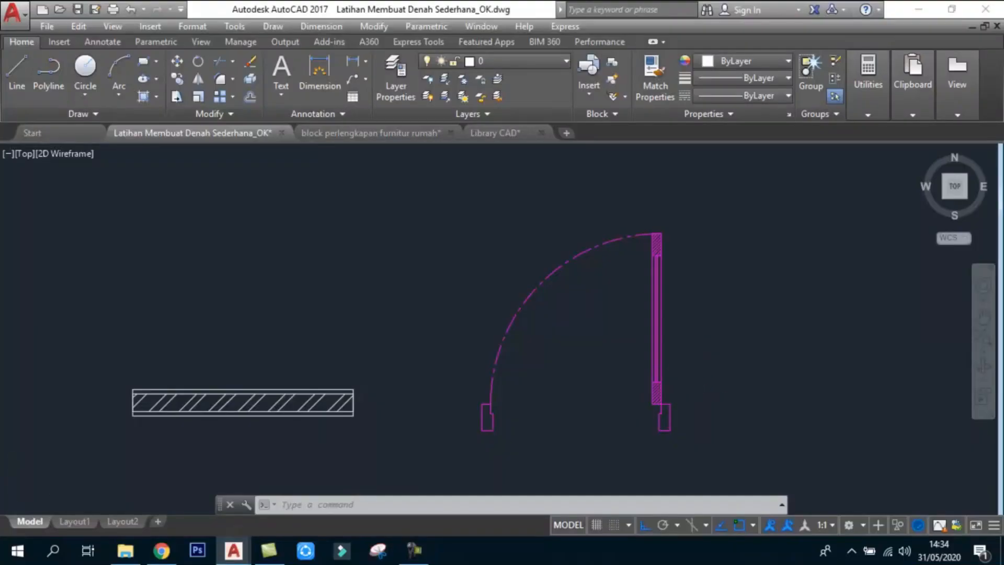
scroll(701, 361, down, 3)
middle_drag(701, 358, 679, 347)
scroll(766, 356, down, 2)
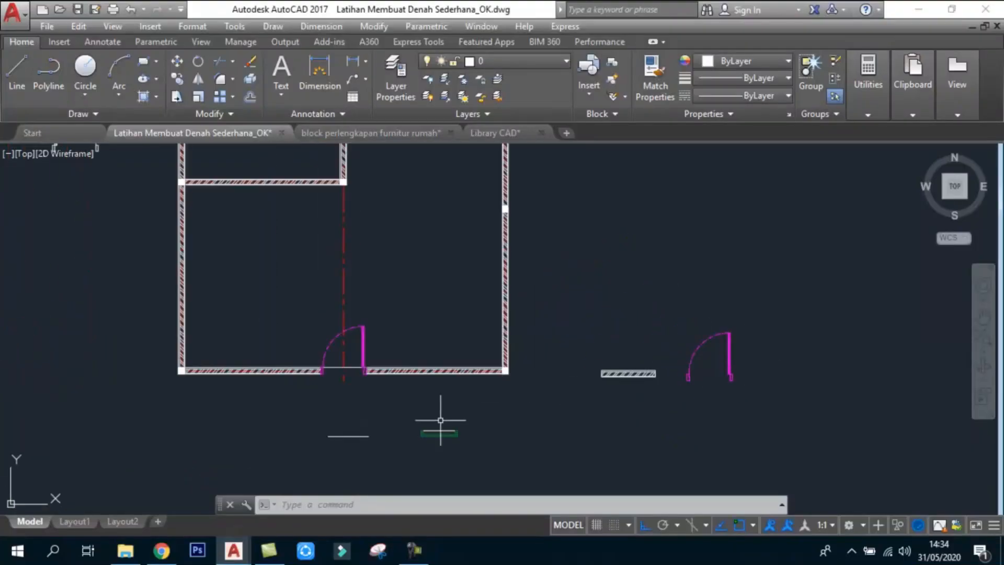
- Check the green window block's entry in the Edit Block Definition dialog and cancel without editing it
scroll(440, 431, up, 2)
click(442, 435)
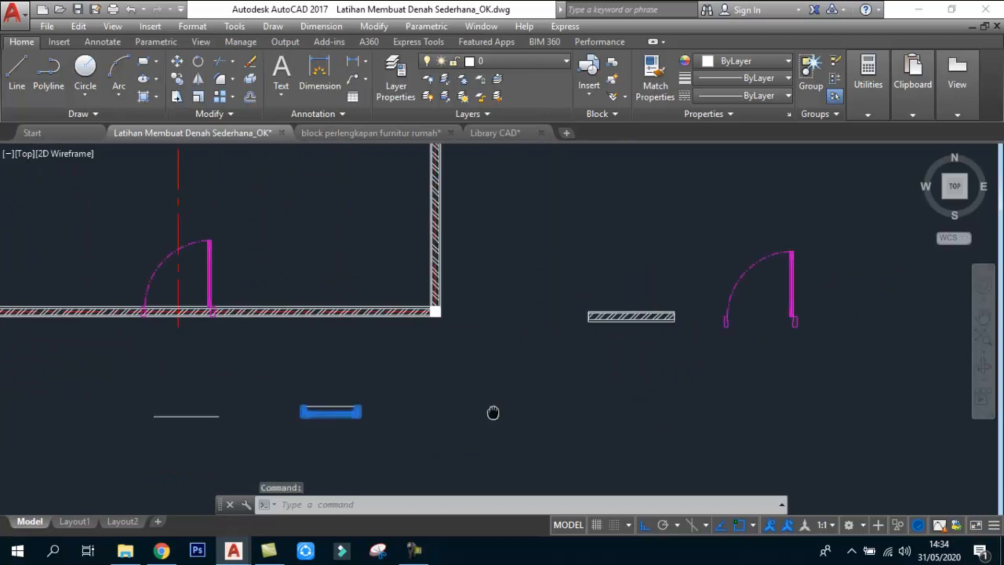
scroll(560, 427, up, 3)
double_click(311, 383)
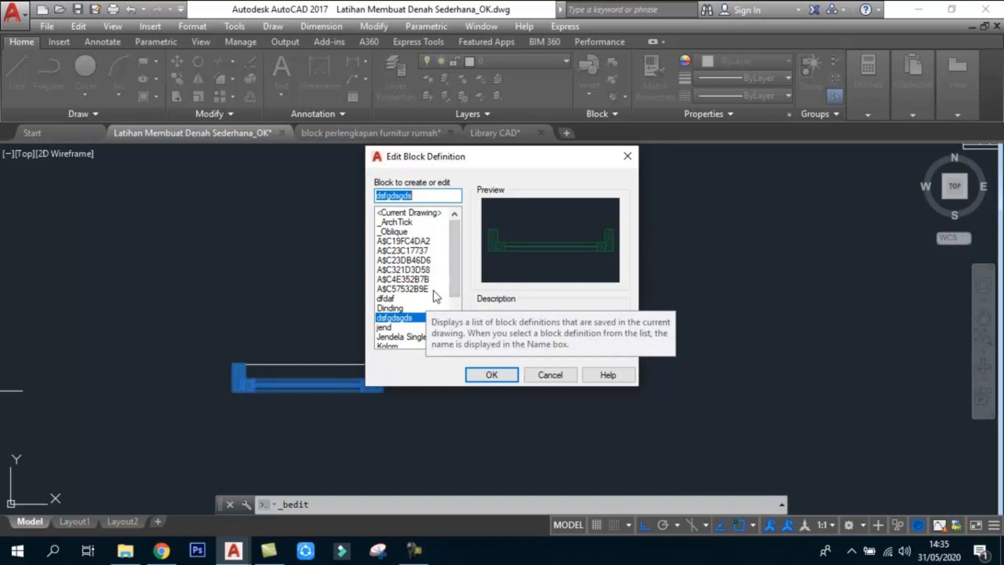
click(549, 374)
scroll(314, 347, down, 1)
scroll(298, 360, down, 2)
middle_drag(508, 321, 428, 352)
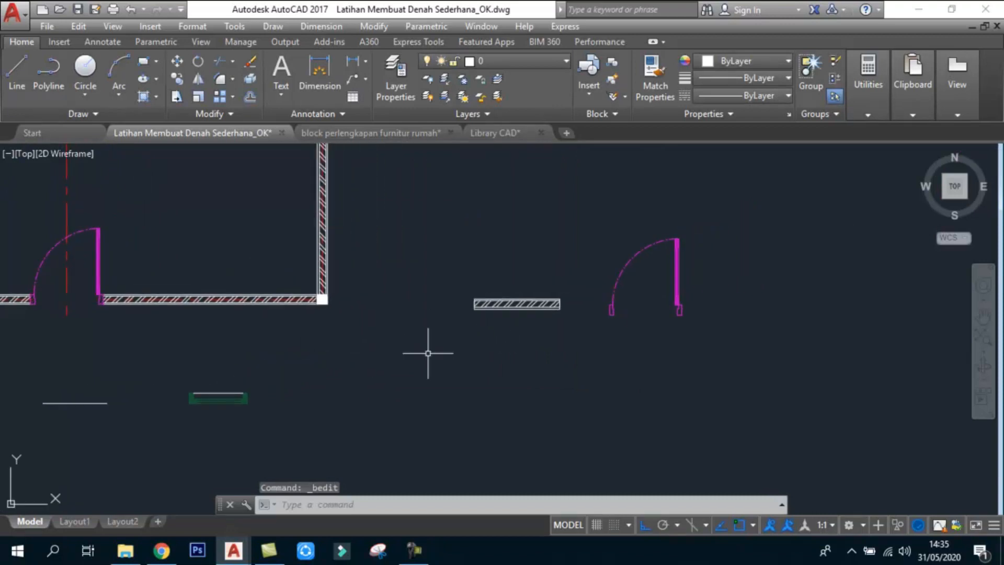
- Start WBLOCK for the loose door and set its base point at the centre of the door opening
scroll(699, 248, up, 4)
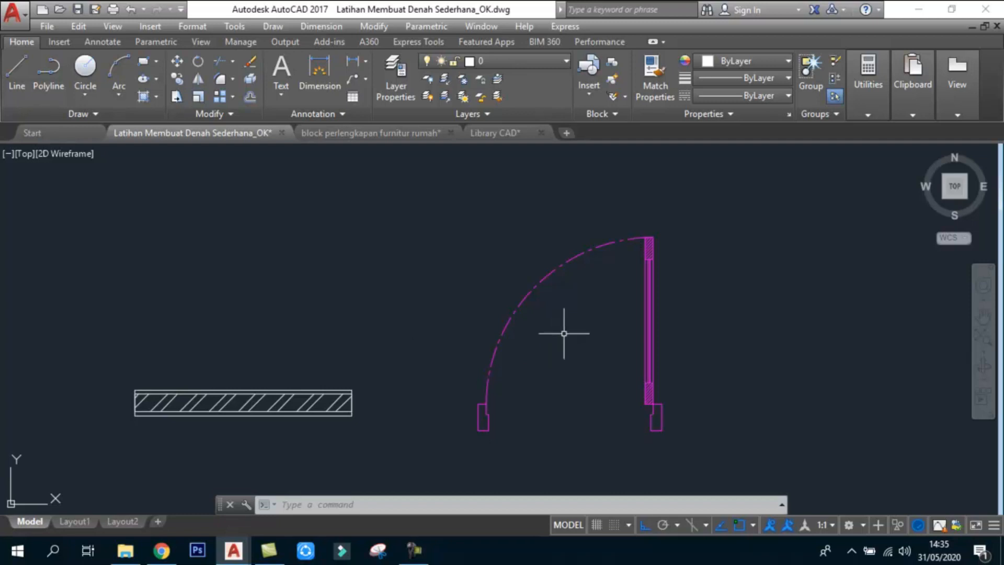
middle_drag(581, 312, 589, 287)
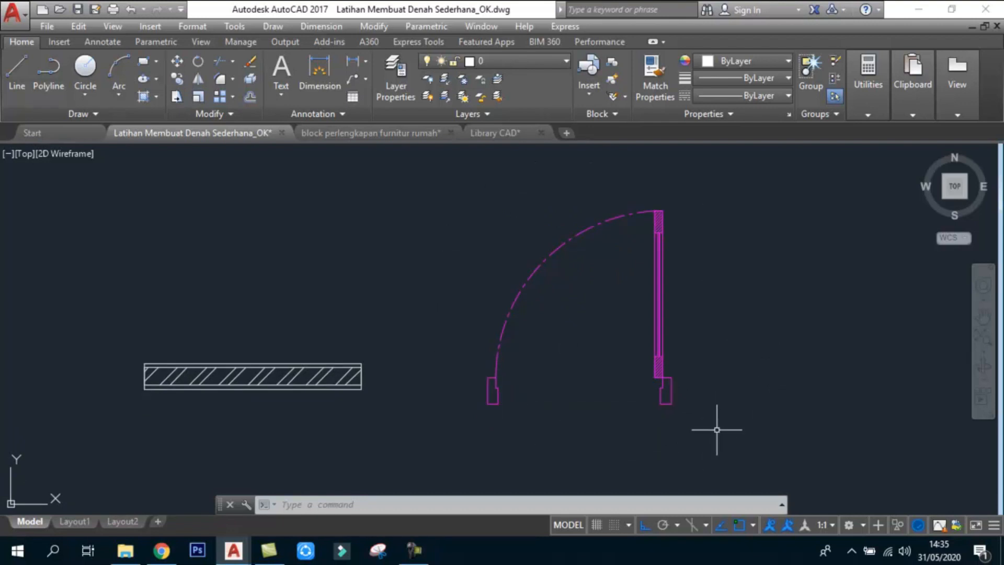
text(WBLOCK)
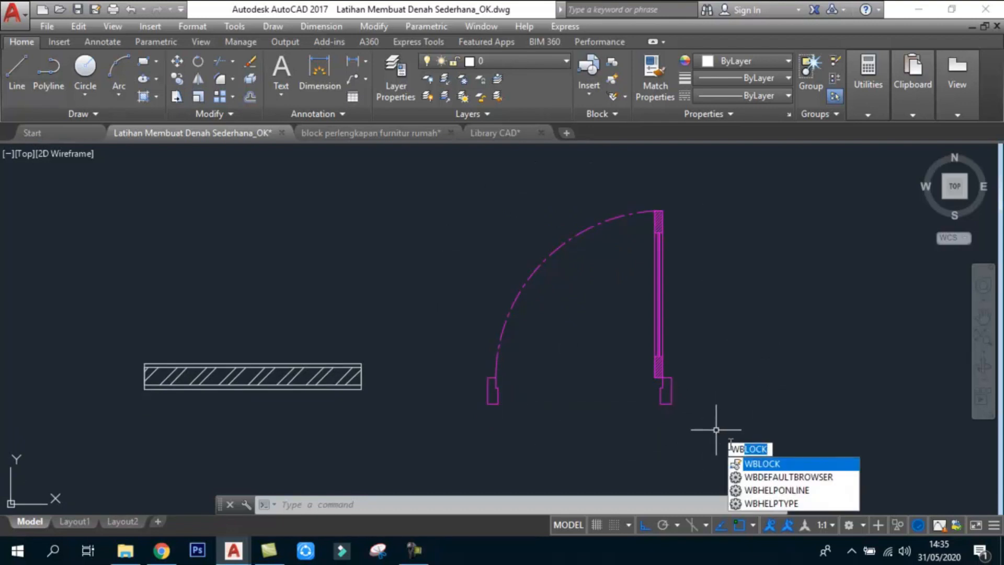
click(789, 462)
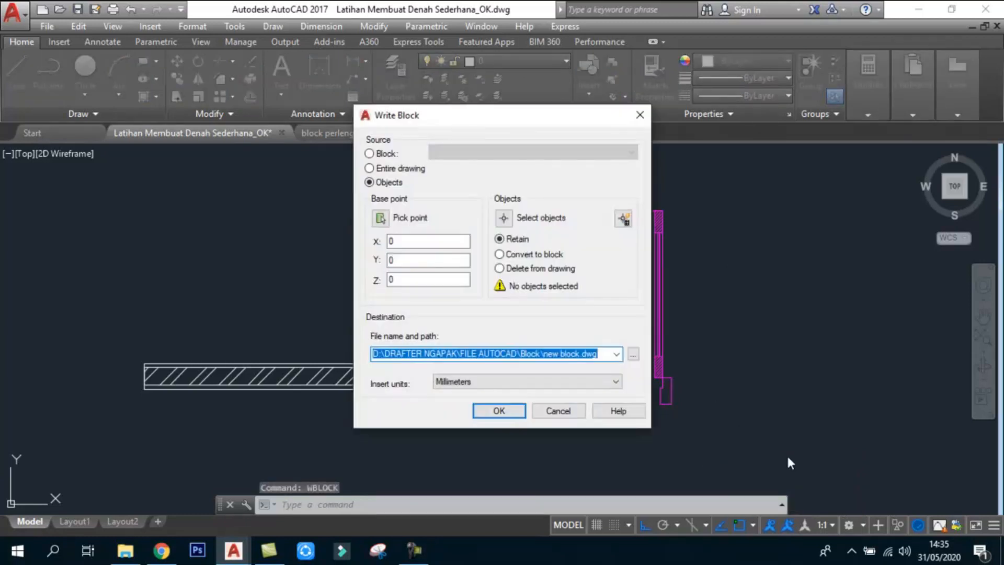
drag(457, 120, 318, 127)
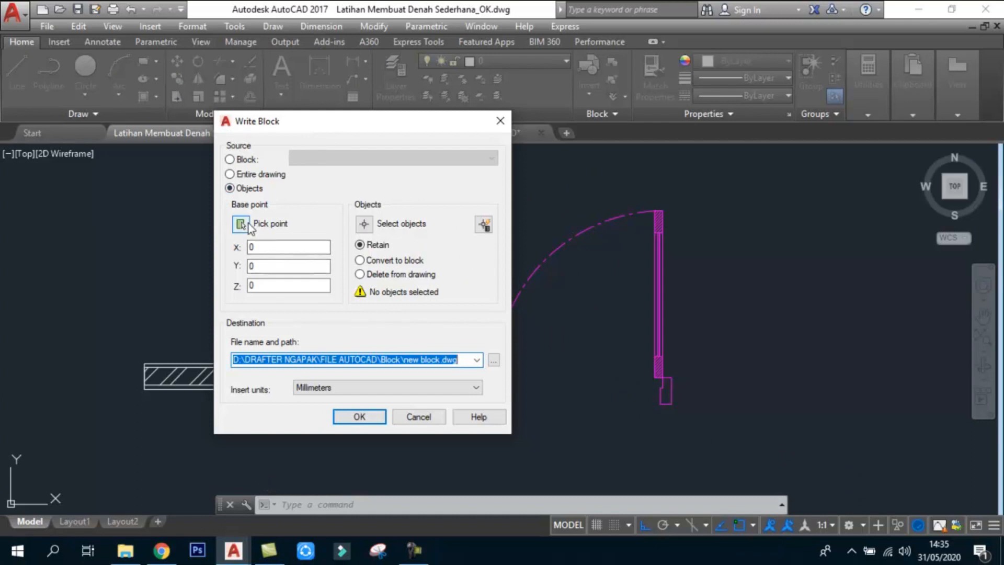
click(241, 225)
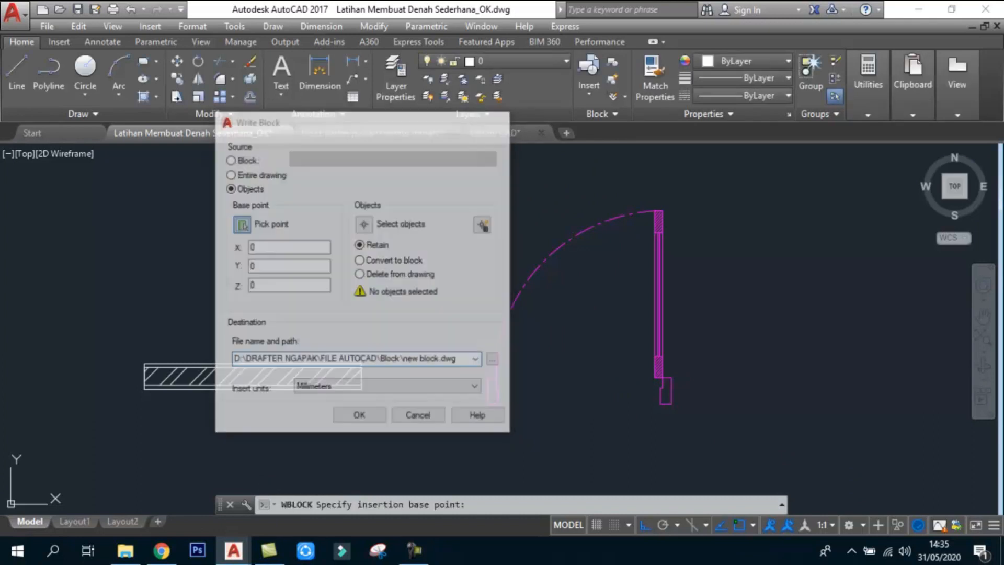
click(579, 390)
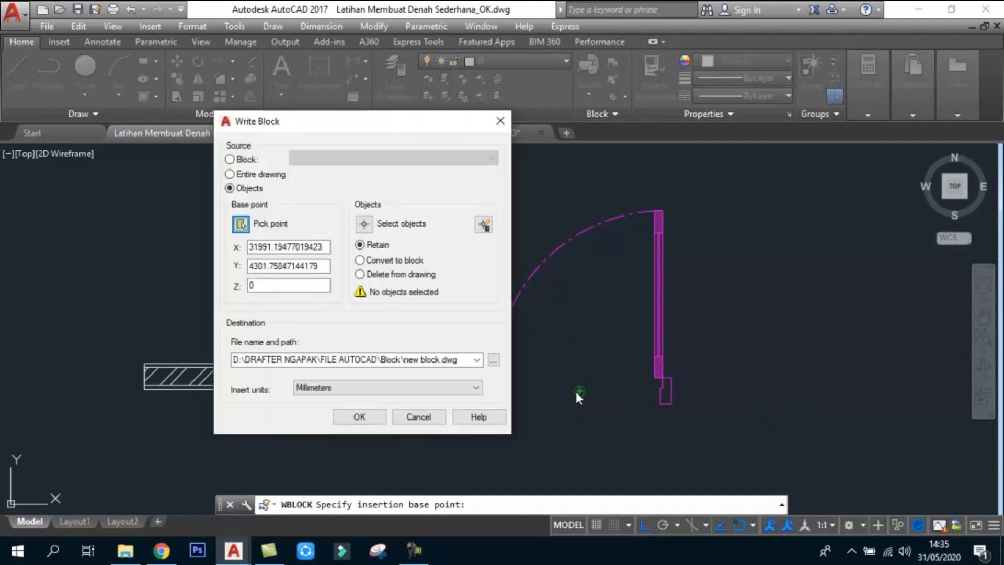
- Select all parts of the loose door, including the wipeout, as the objects to write out
click(364, 224)
click(715, 442)
click(504, 248)
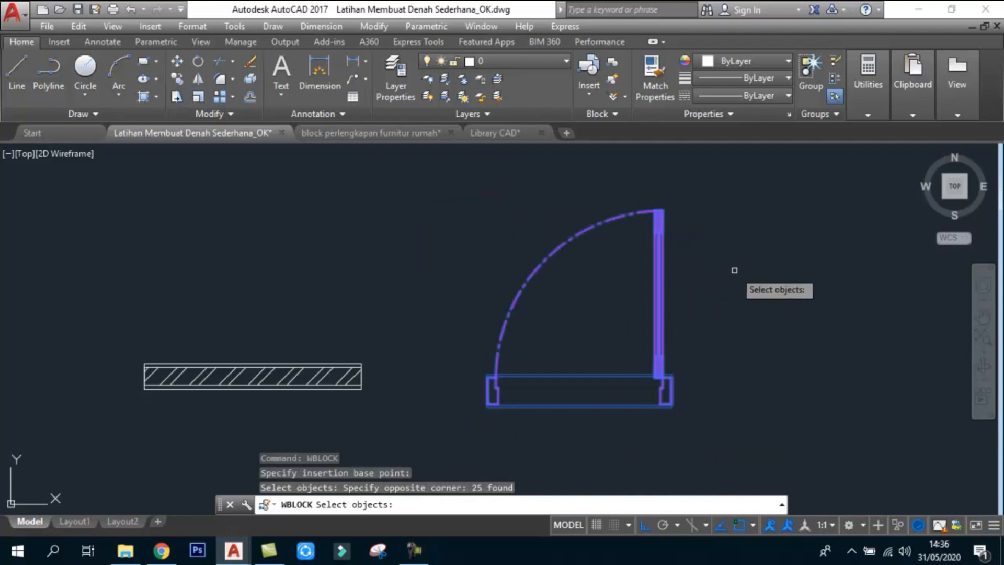
key(Return)
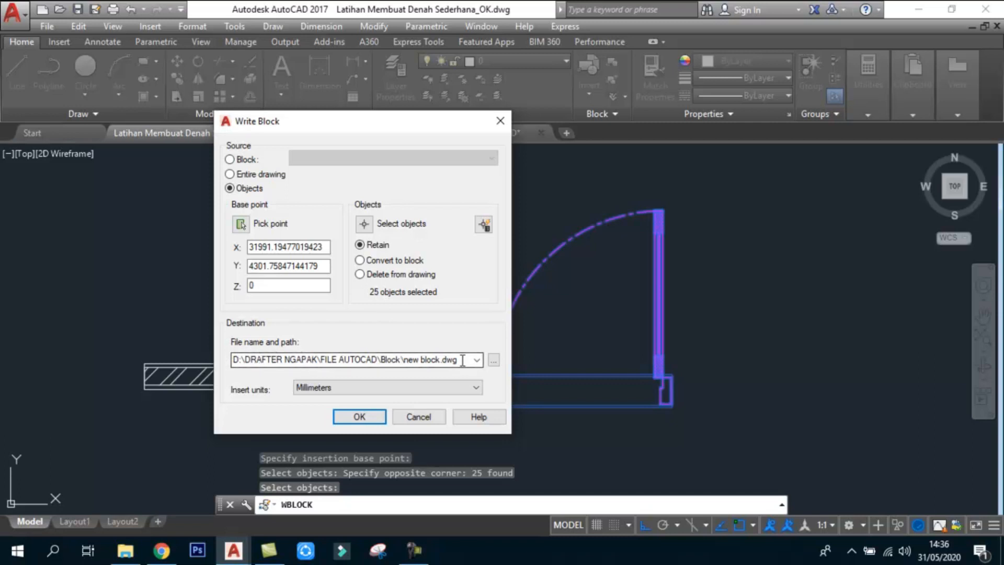
- Write the door out as Pintu WBlock.dwg in the folder D:\DRAFTER NGAPAK\FILE AUTOCAD\Block
drag(462, 361, 233, 360)
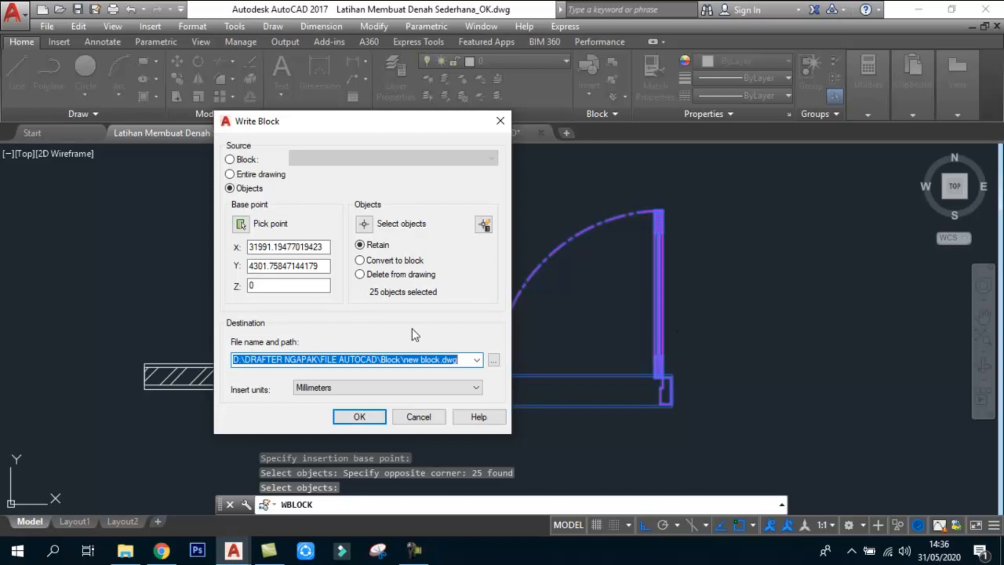
text(Pintu WBlock)
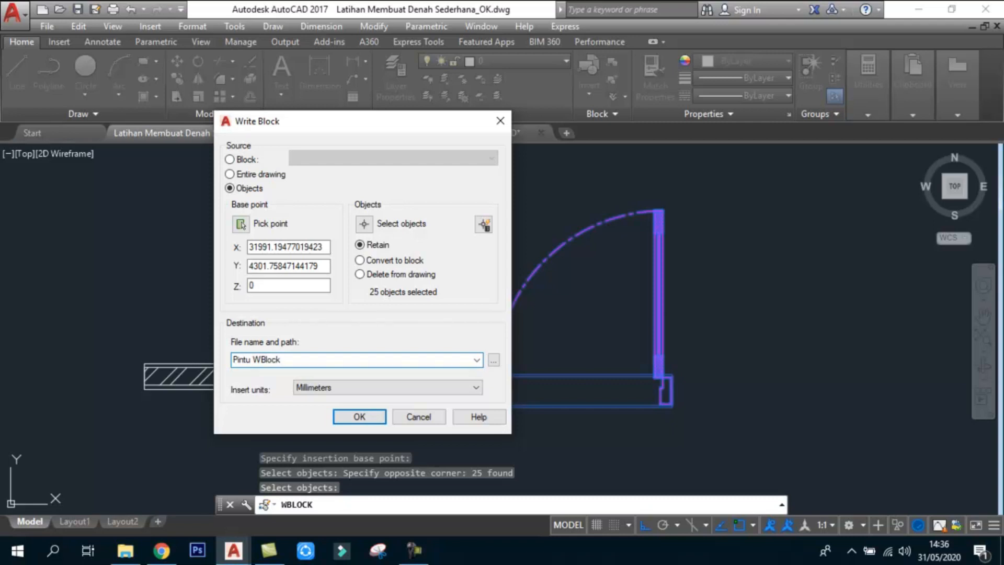
click(494, 360)
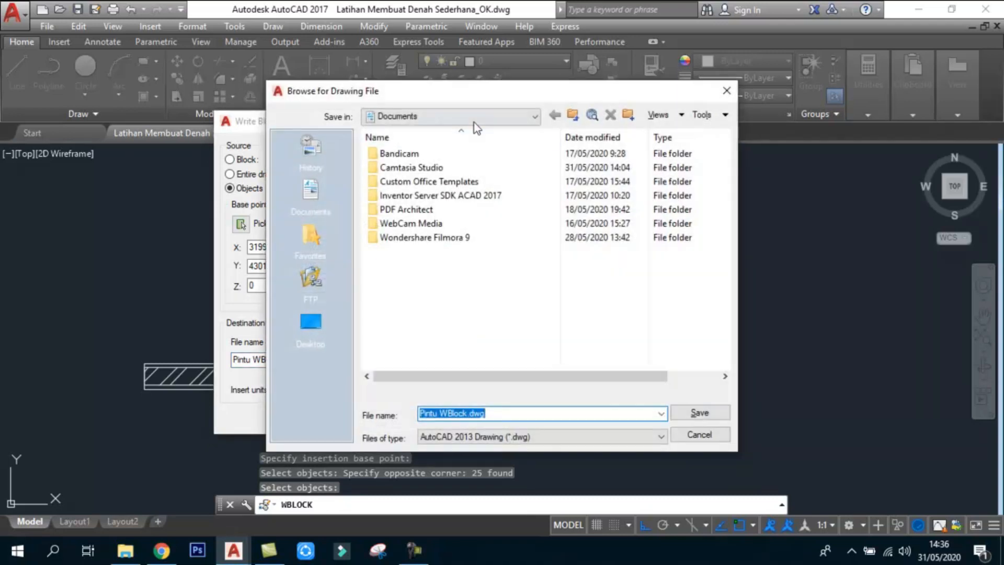
click(467, 117)
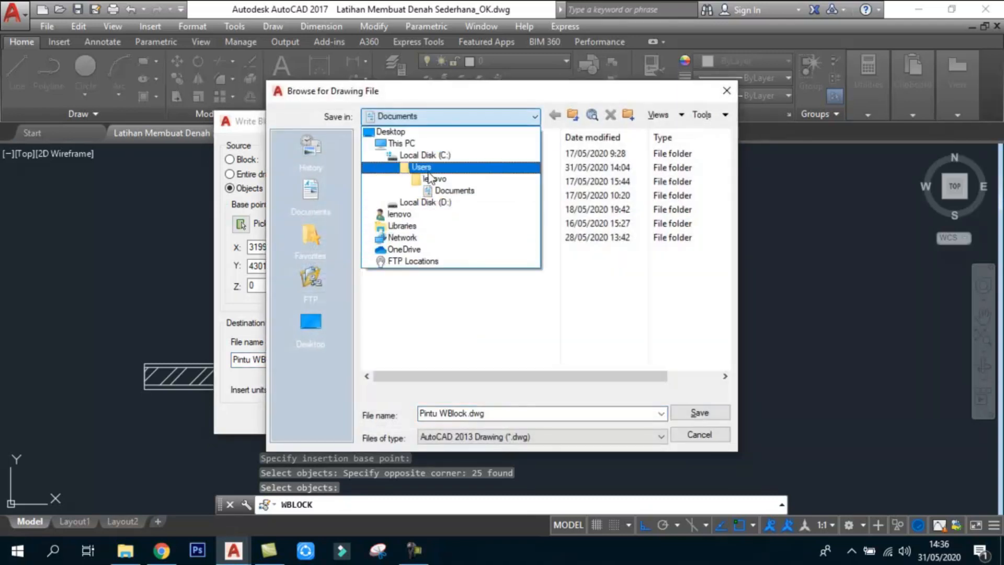
click(452, 206)
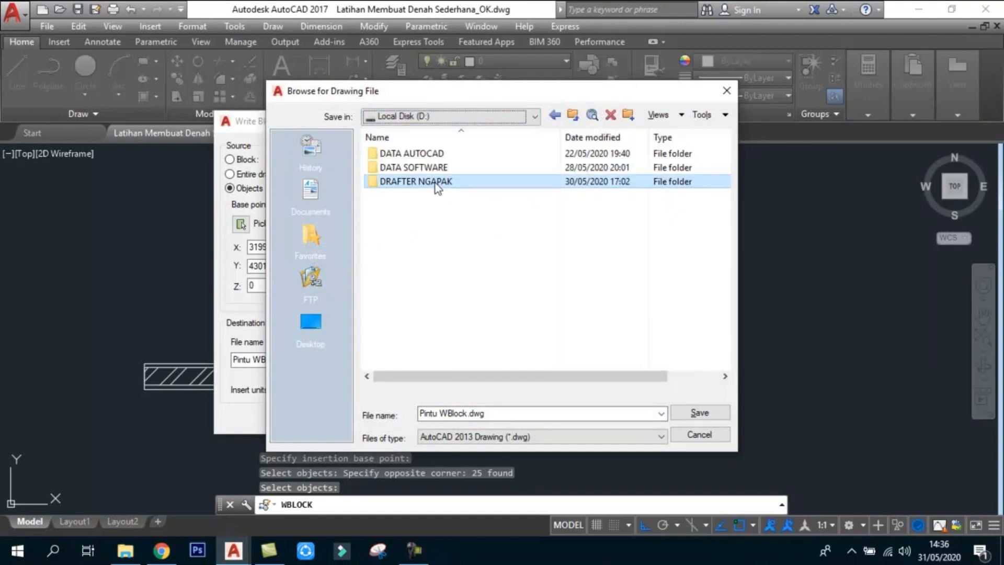
double_click(435, 182)
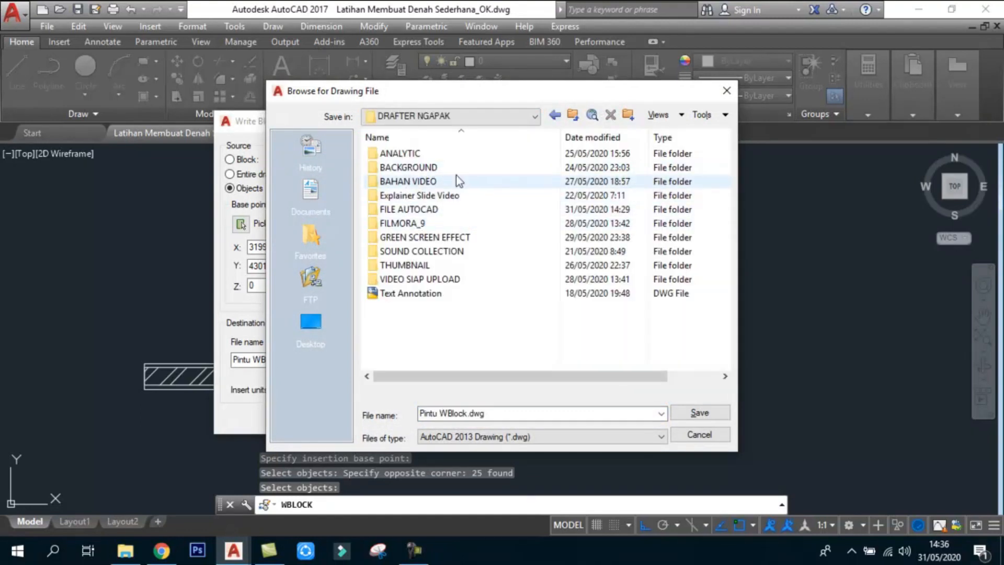
double_click(410, 208)
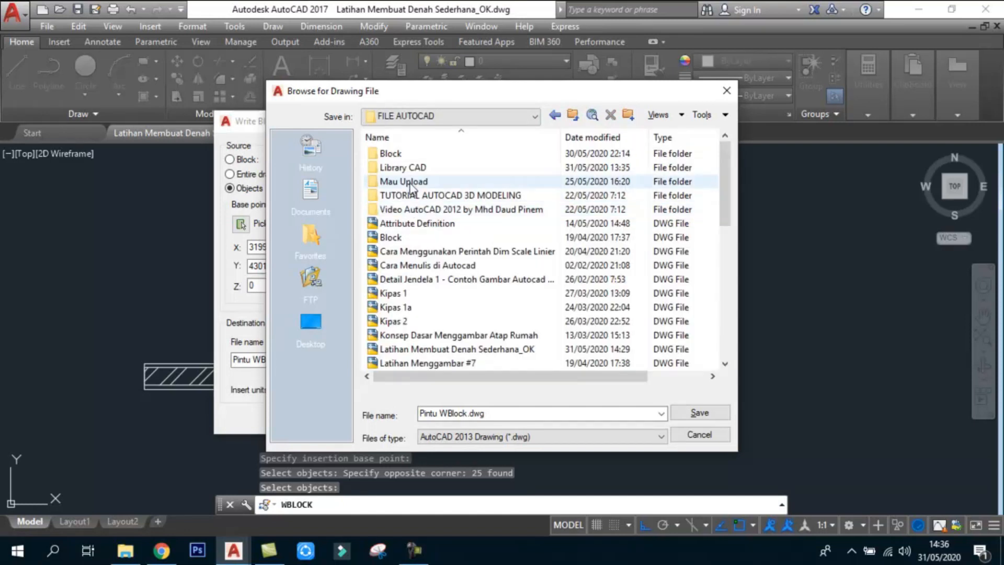
double_click(397, 153)
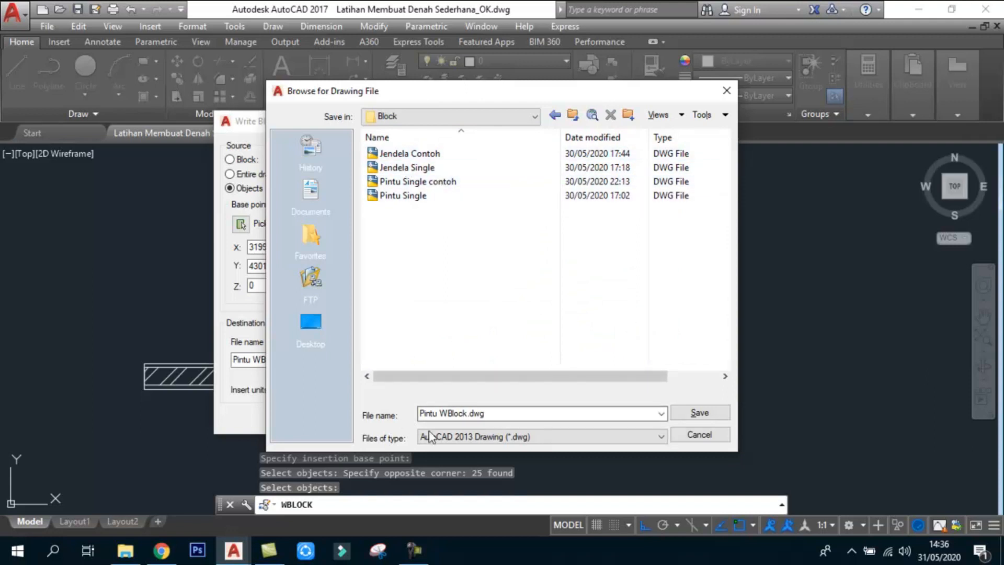
click(697, 413)
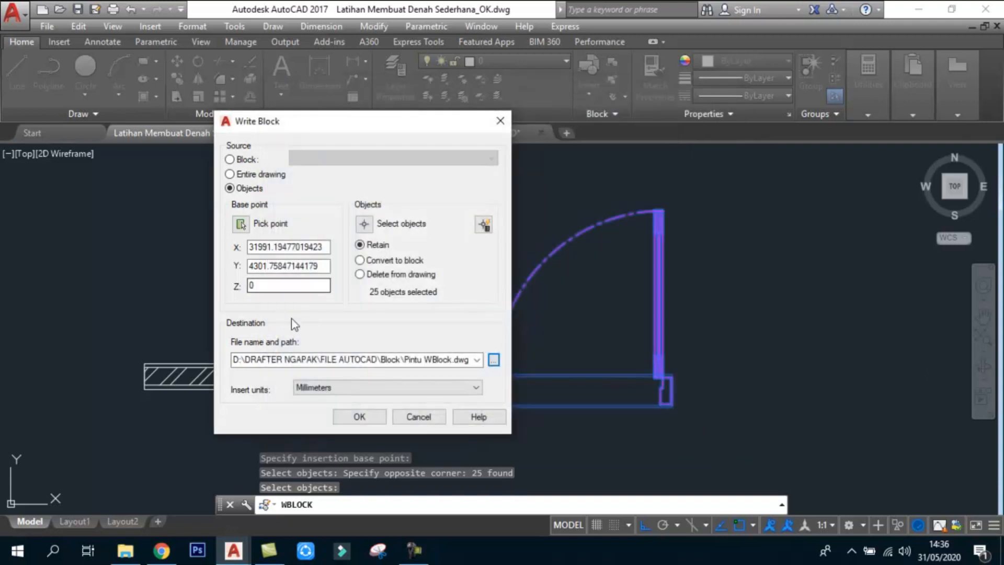
click(359, 416)
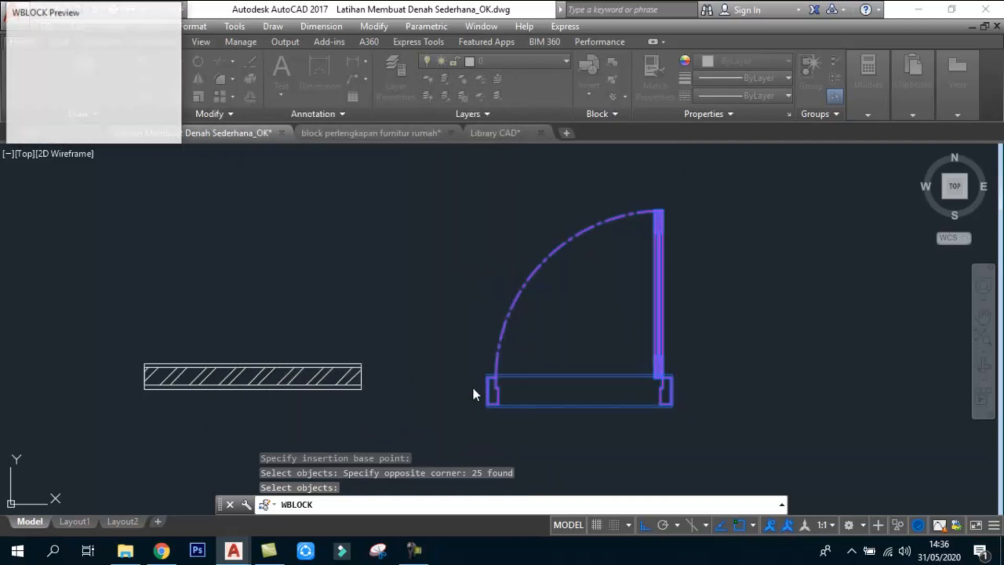
- Check individual lines of the loose door's leaf by selecting them, clear the selection and return to the window block
click(665, 340)
click(662, 331)
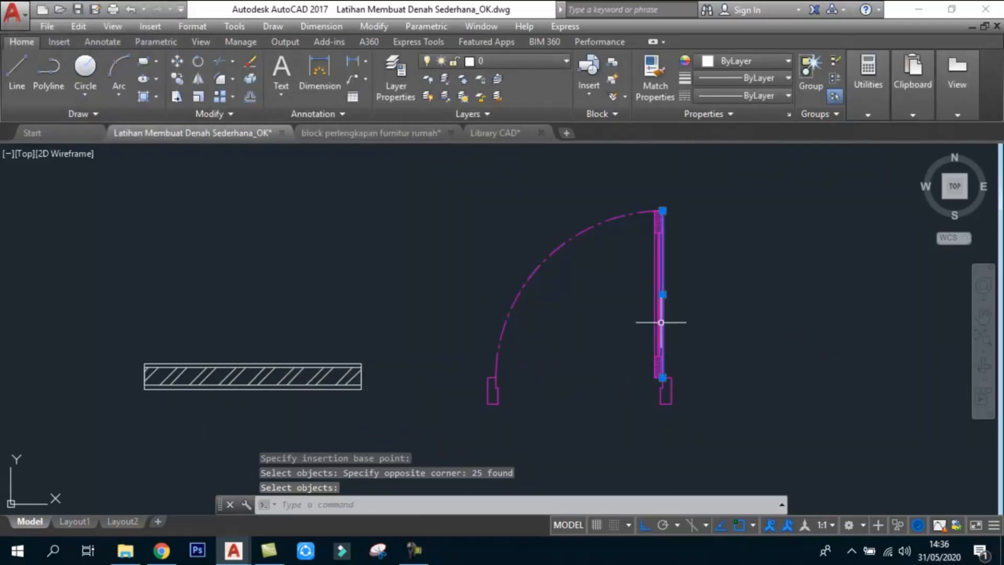
key(Escape)
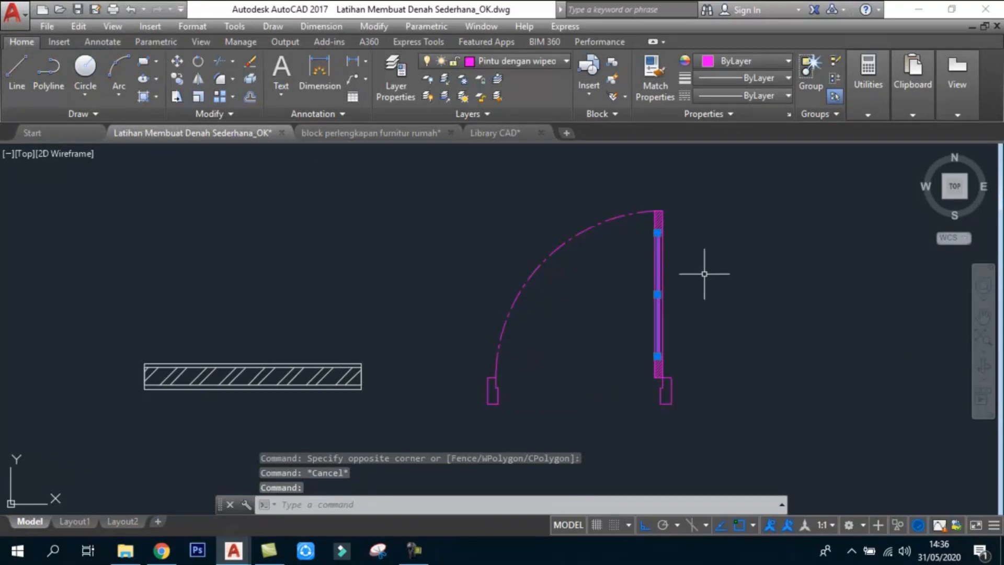
scroll(648, 301, down, 3)
scroll(648, 300, down, 2)
scroll(608, 317, up, 2)
key(Escape)
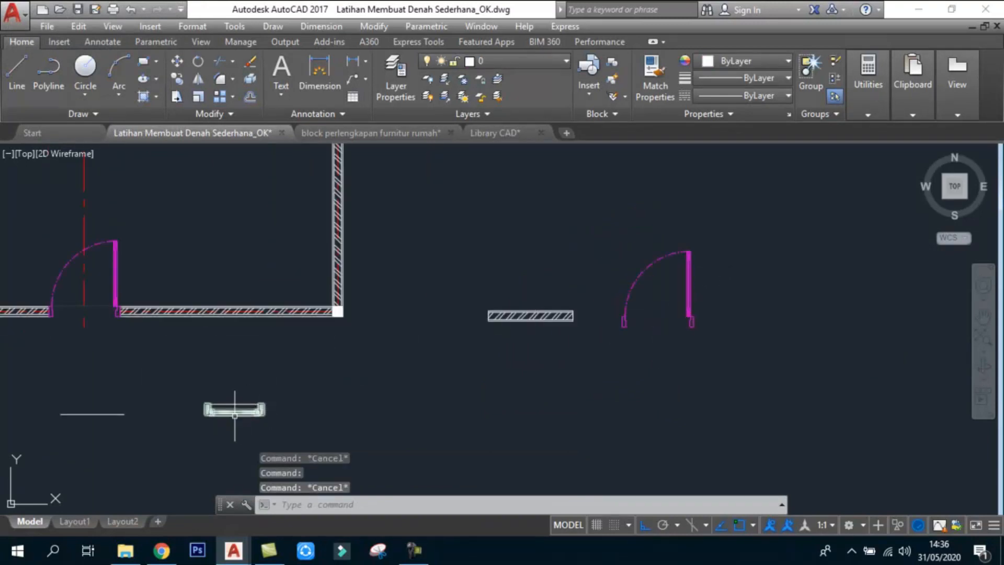
- Erase the window block below the floor plan and undo the deletion
click(235, 413)
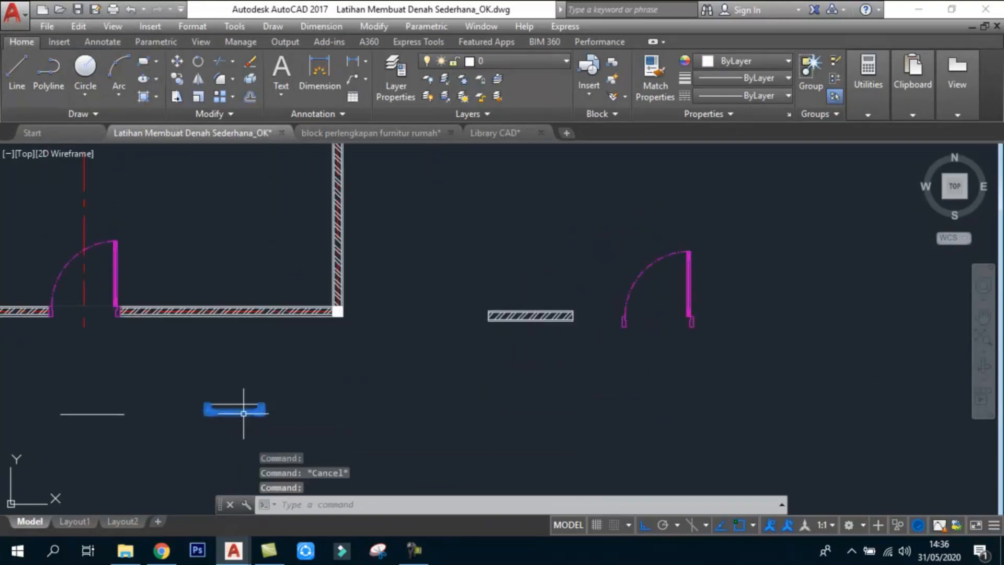
key(Delete)
text(u)
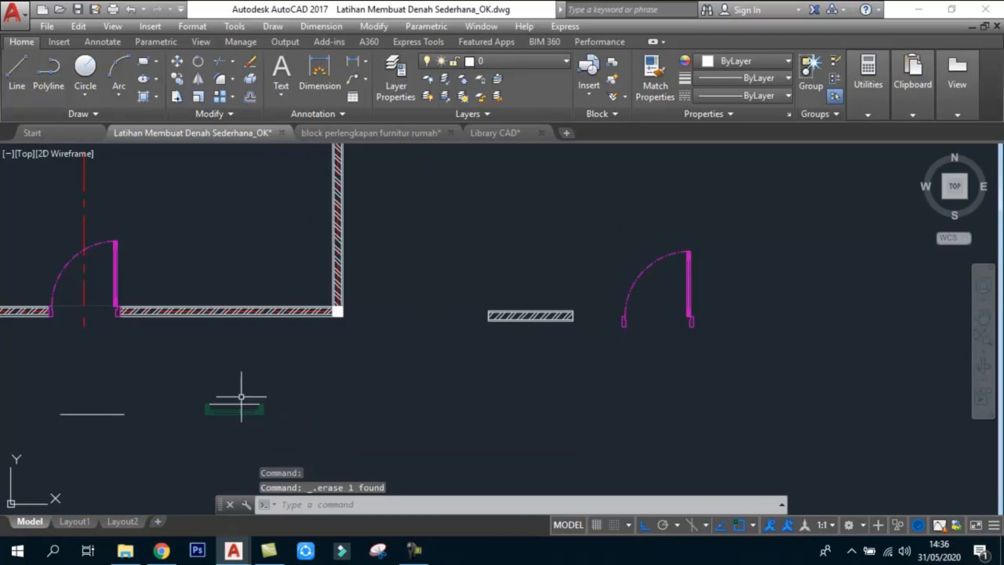
key(Return)
- Erase all parts of the loose door beside the floor plan, including its wipeout, and save the drawing
scroll(701, 290, up, 4)
click(676, 253)
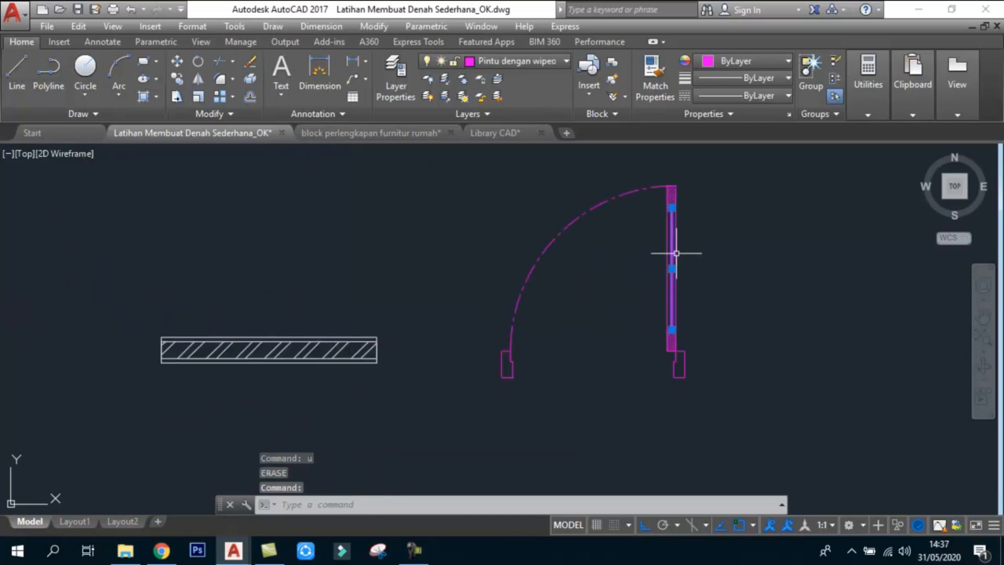
key(Escape)
scroll(676, 314, down, 4)
key(Escape)
click(590, 227)
click(784, 398)
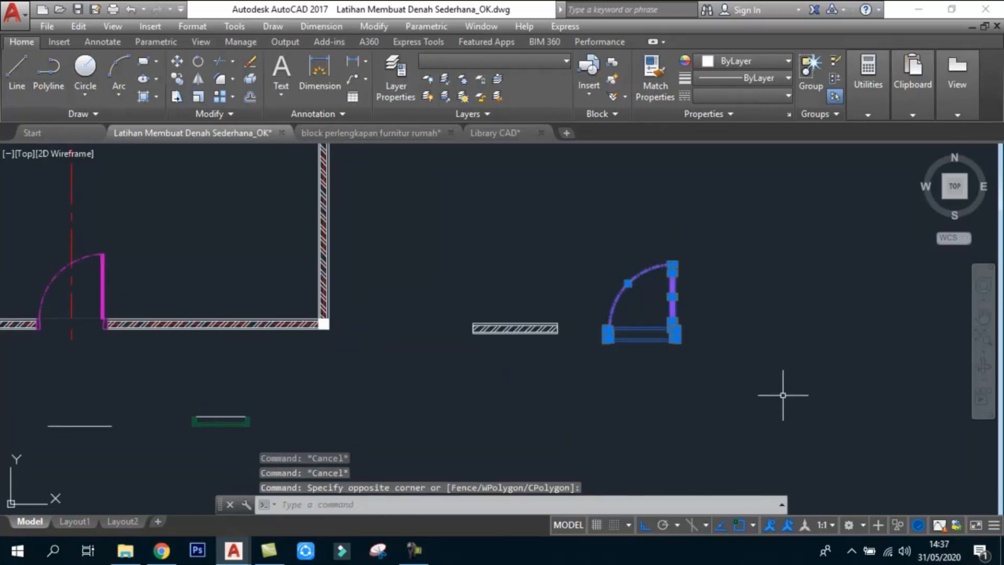
key(Delete)
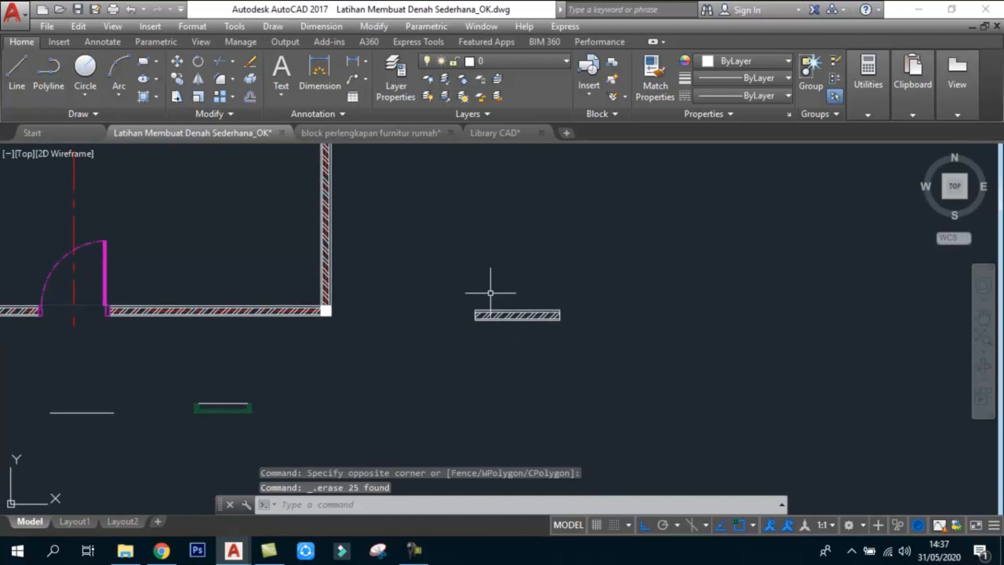
scroll(491, 288, up, 2)
key(ctrl+s)
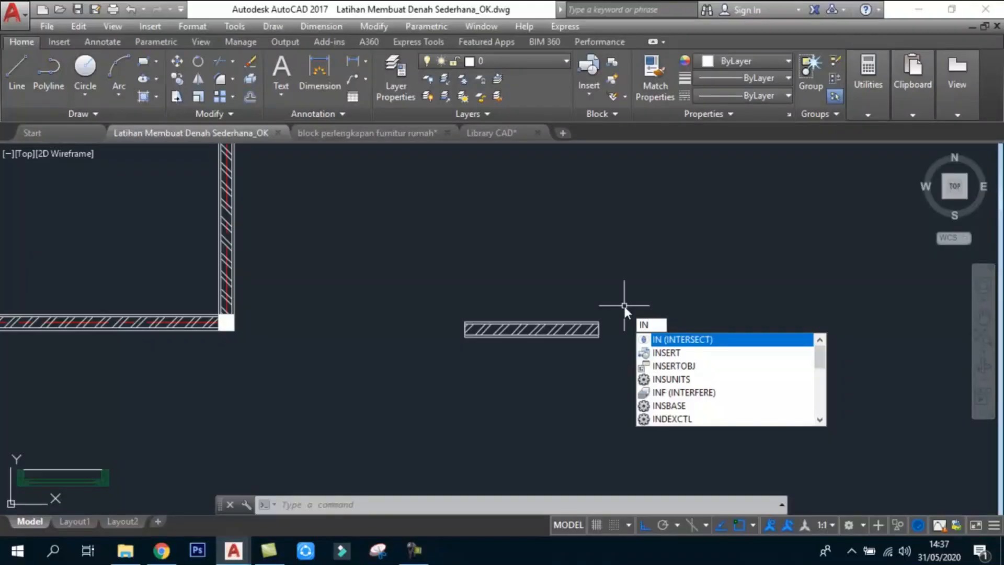
- Insert Pintu WBlock.dwg from the Block folder at scale 1 and rotation 0, placing it beside the plan above the loose wall piece
click(668, 352)
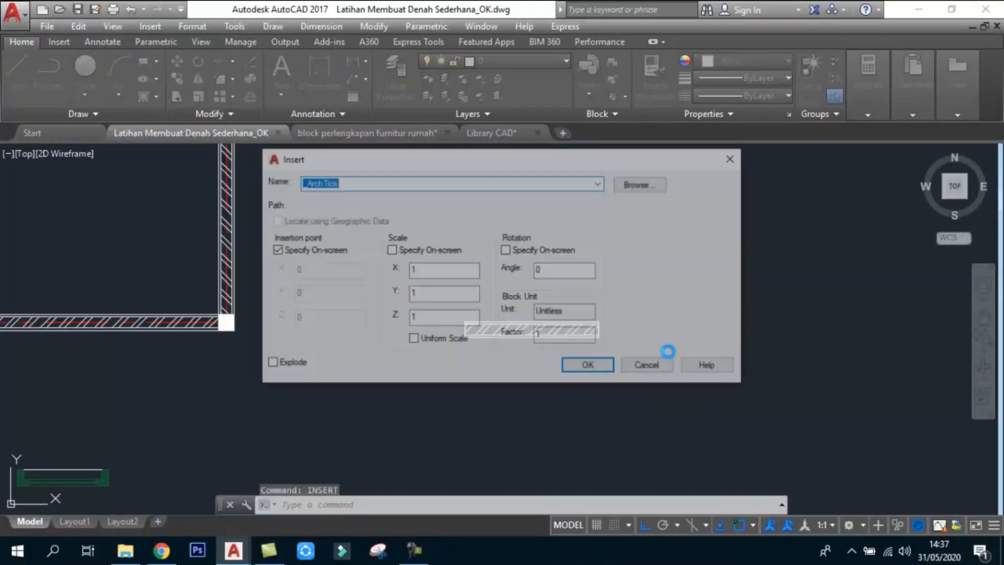
click(652, 187)
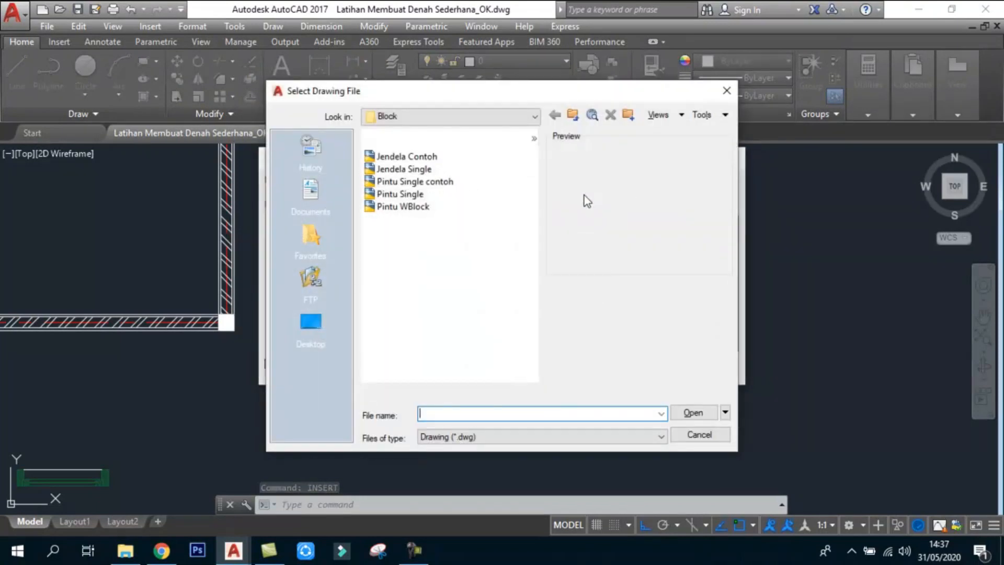
click(395, 208)
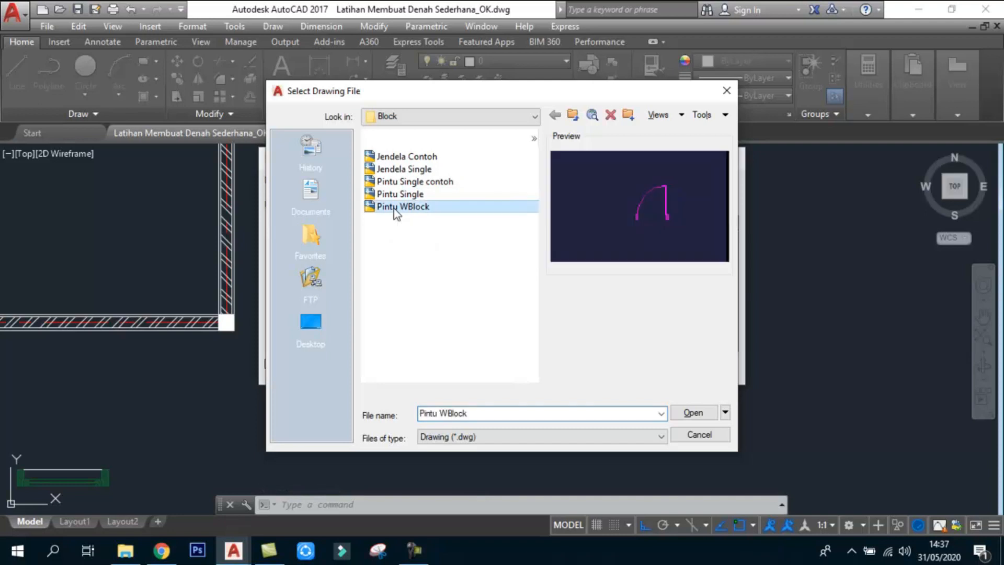
click(694, 412)
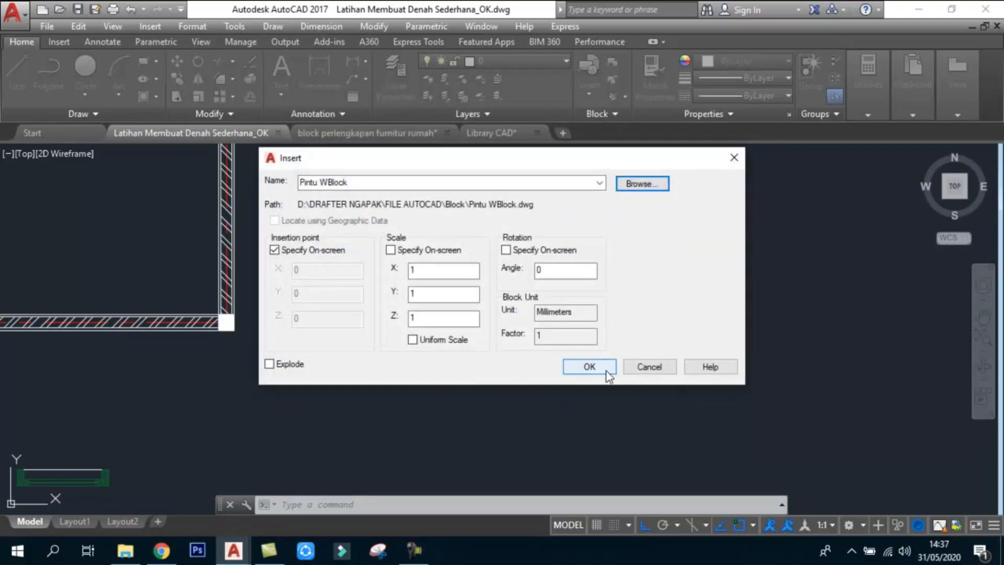
click(594, 368)
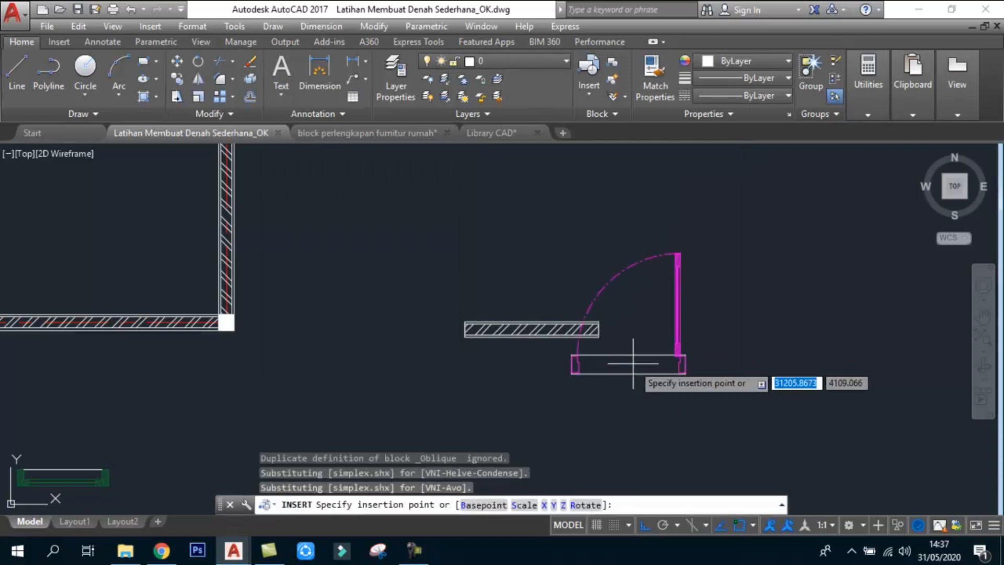
middle_drag(473, 284, 706, 319)
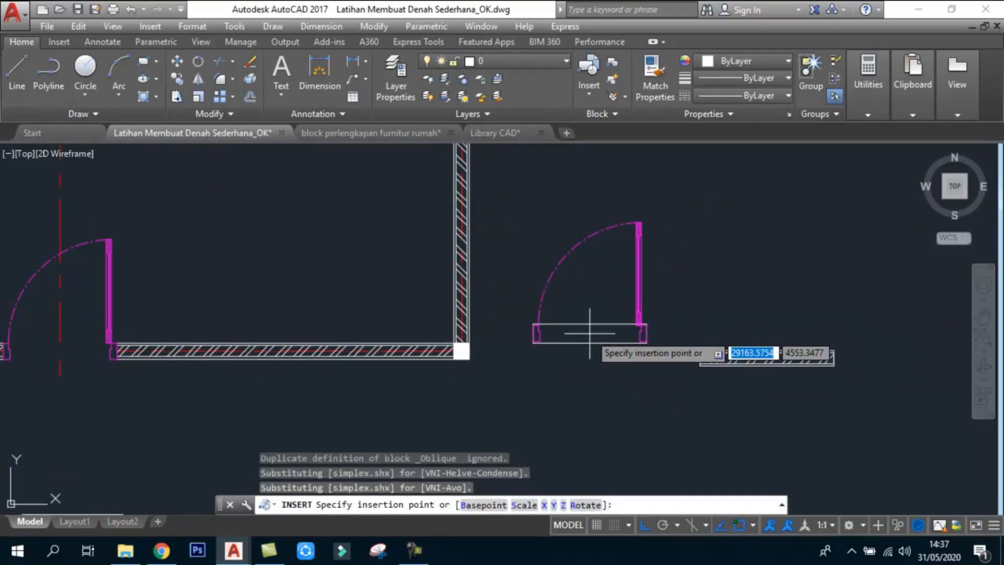
scroll(640, 329, down, 2)
click(681, 285)
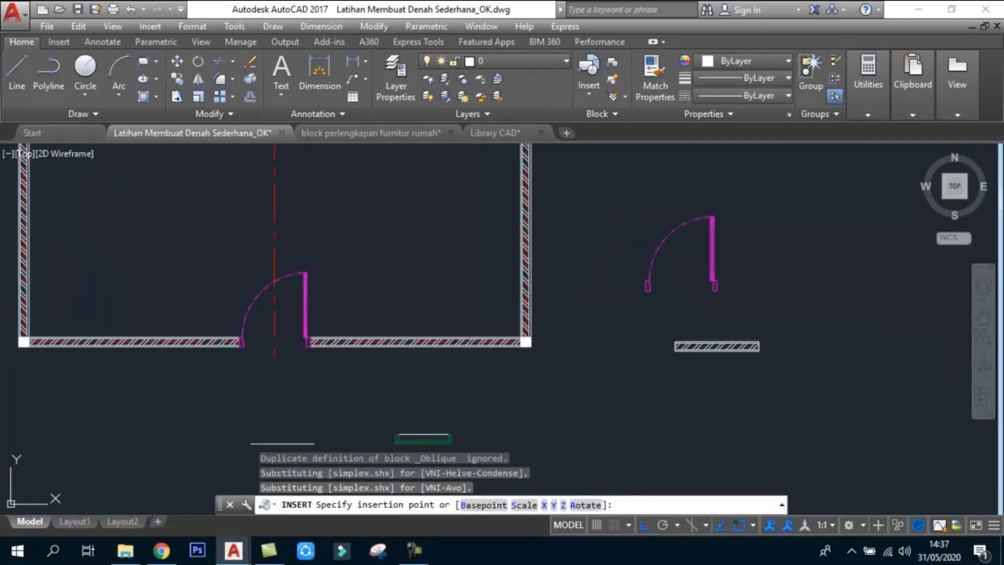
- Check the inserted door by selecting it, clear the selection and erase the old door block from the plan's lower wall
click(713, 262)
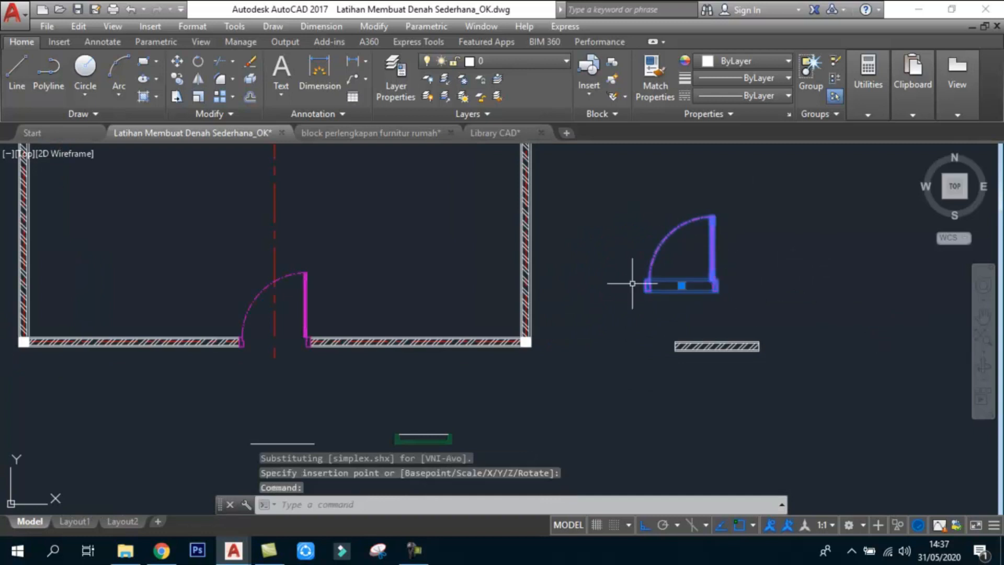
scroll(596, 340, down, 2)
scroll(595, 340, up, 2)
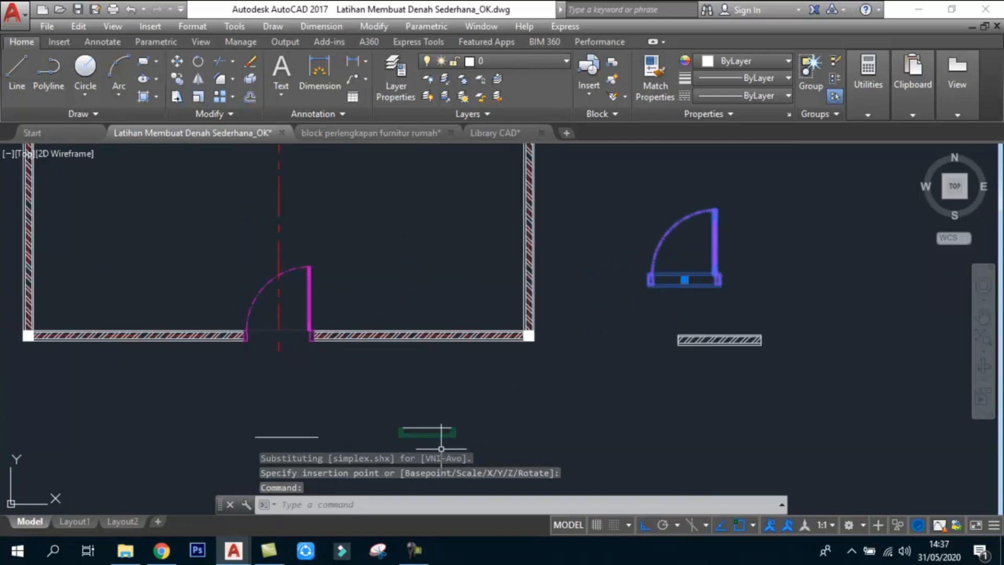
key(Escape)
key(Escape)
click(304, 261)
click(300, 274)
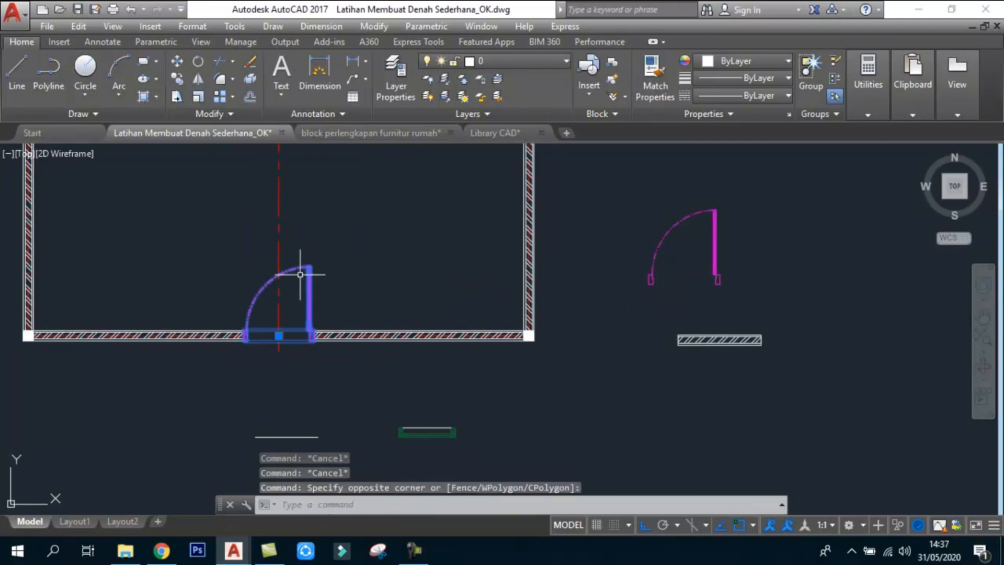
key(Delete)
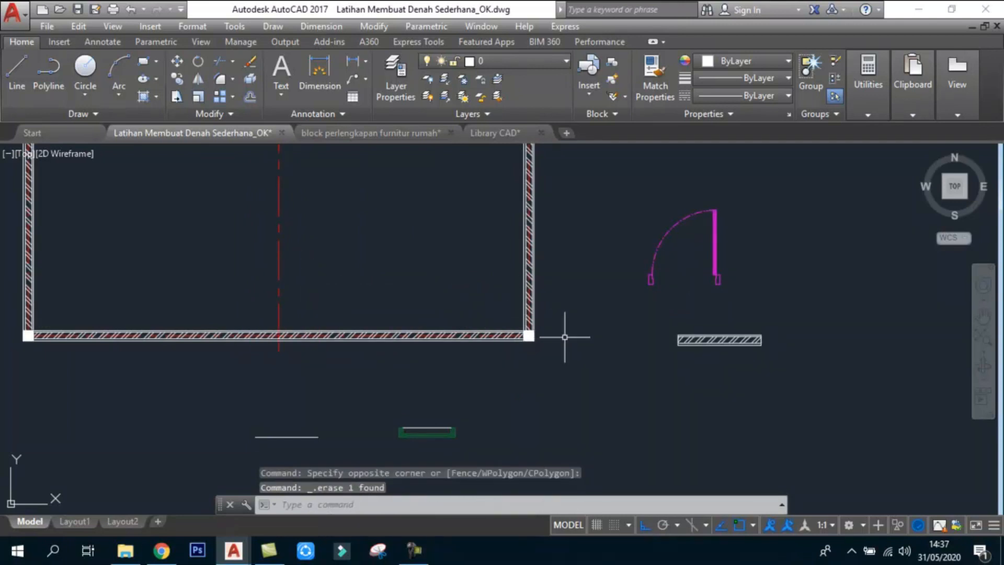
text(m)
key(Return)
click(774, 254)
click(748, 266)
key(Escape)
key(Return)
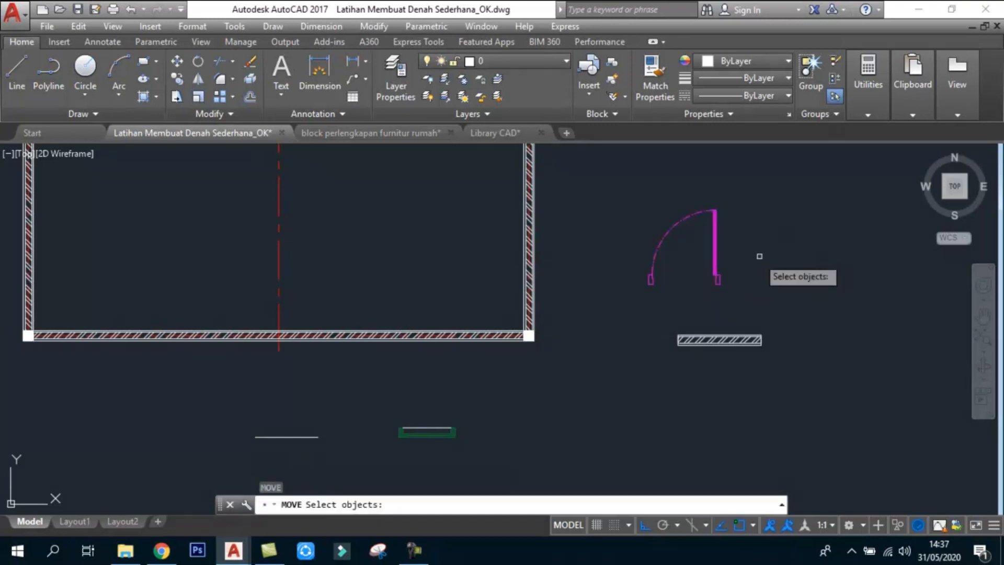
click(759, 259)
click(692, 289)
key(Return)
scroll(716, 283, up, 2)
key(Escape)
key(Escape)
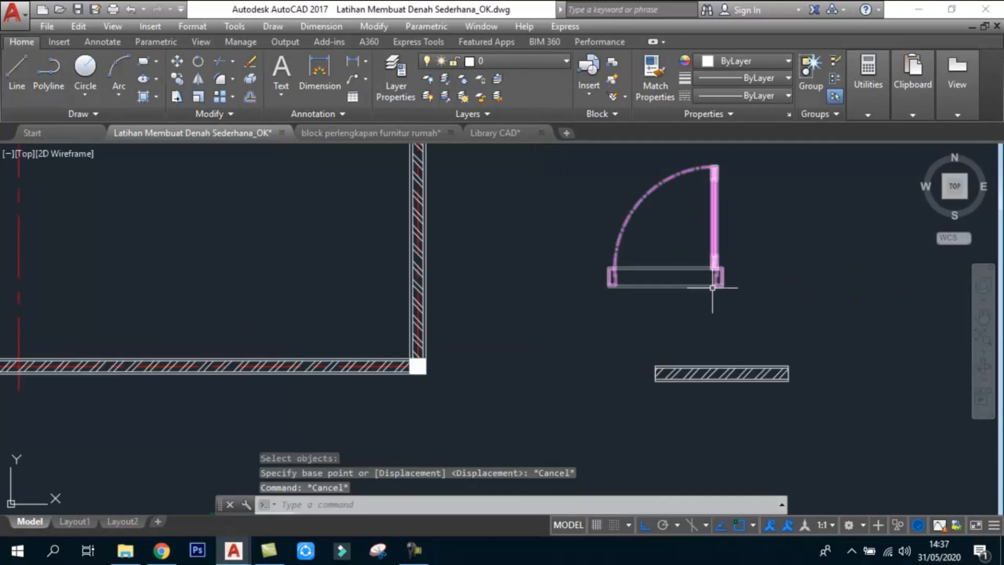
- Draw a line across the door opening between the inner lower corners of the two jambs
scroll(716, 284, up, 2)
text(l)
key(Return)
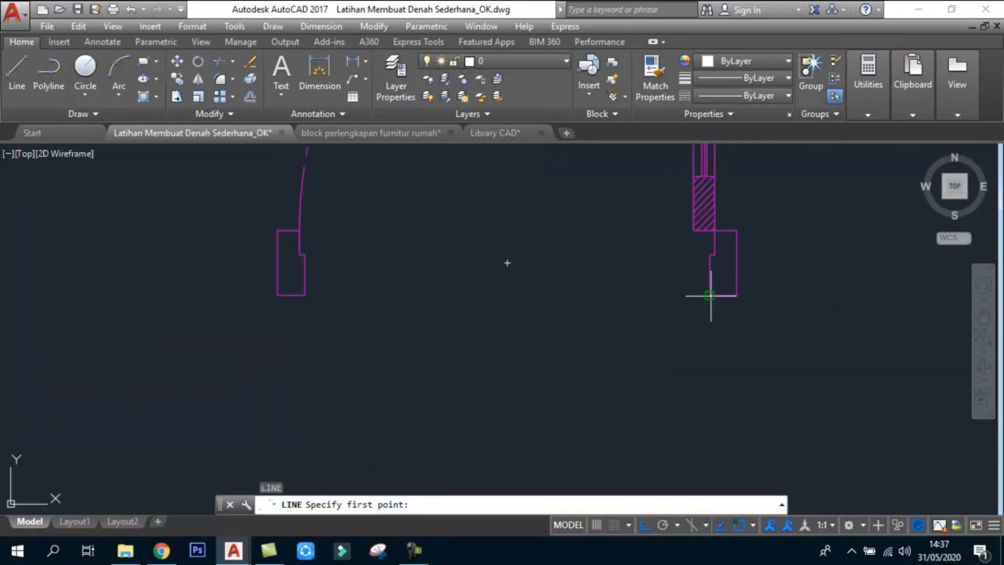
click(710, 295)
click(305, 295)
key(Escape)
key(Escape)
key(Escape)
key(Escape)
scroll(553, 332, down, 5)
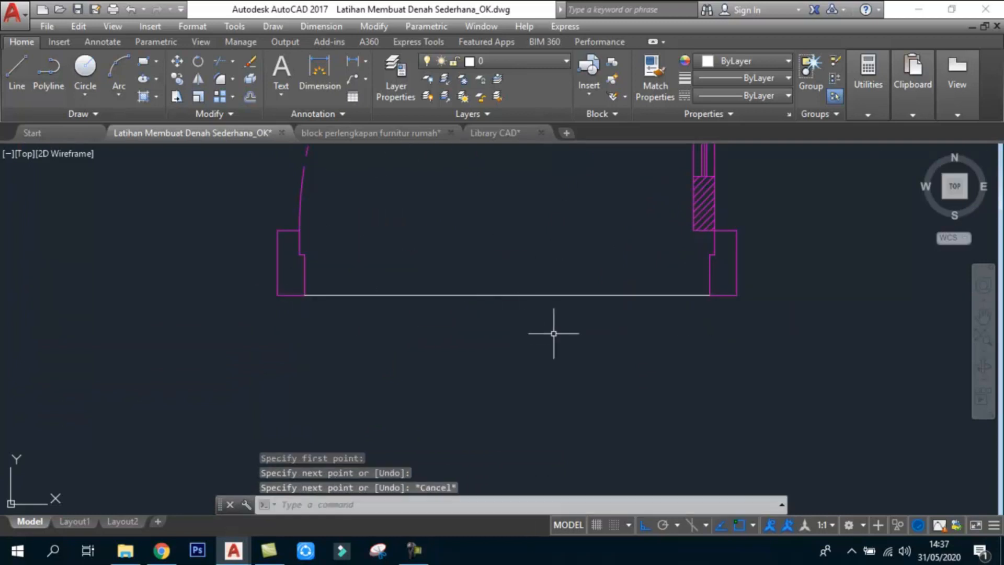
- Move the inserted door block by the centre of its opening onto the red axis just above the plan's lower wall
text(m)
key(space)
click(730, 277)
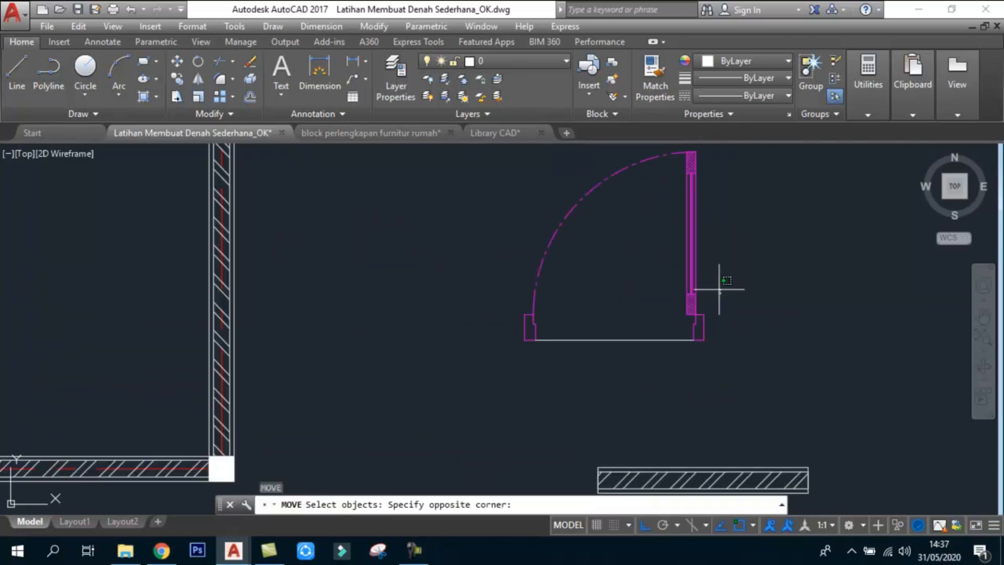
click(655, 286)
key(space)
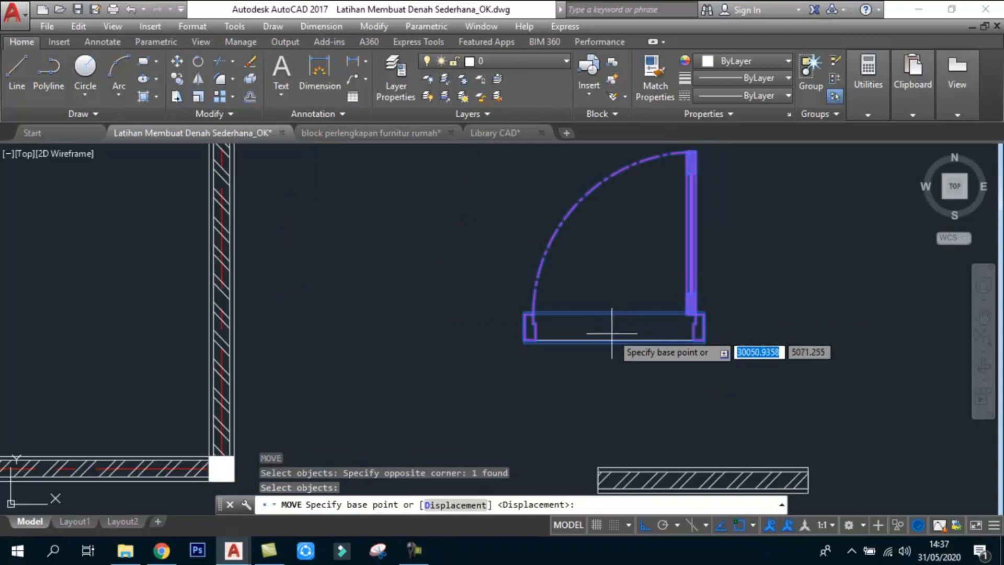
click(614, 327)
scroll(762, 313, down, 5)
scroll(529, 366, up, 7)
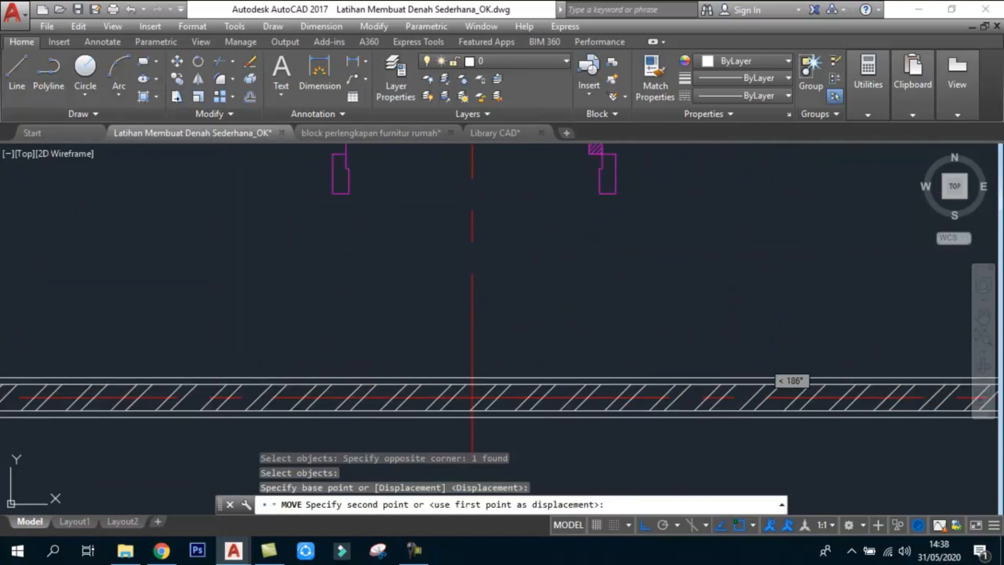
click(473, 354)
scroll(554, 311, down, 4)
scroll(576, 316, up, 4)
- Move the door block straight down into the lower wall so its jambs line up with both wall faces
key(Return)
click(601, 290)
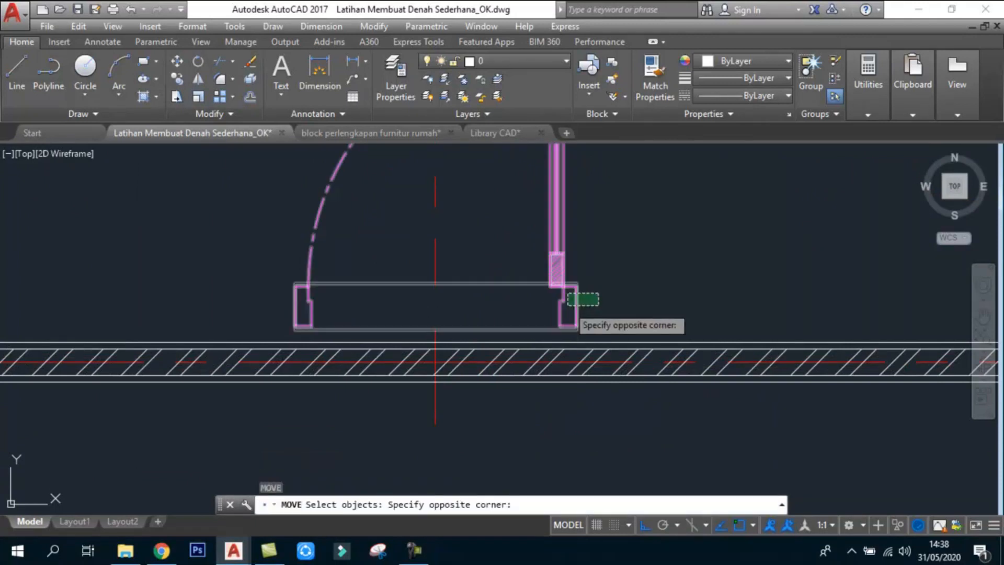
click(566, 307)
scroll(567, 330, up, 8)
key(Return)
click(620, 311)
scroll(639, 365, down, 5)
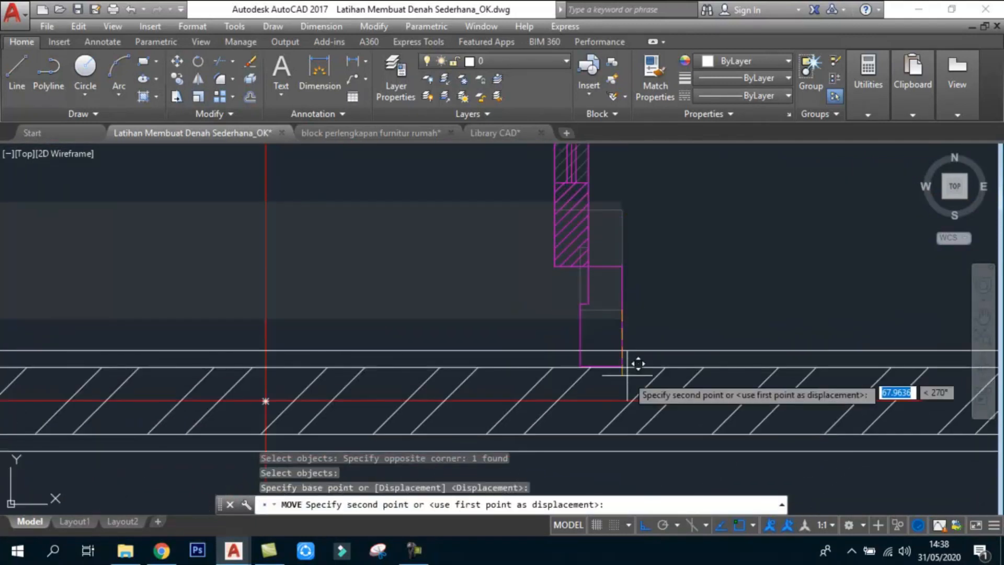
scroll(639, 387, up, 4)
click(632, 386)
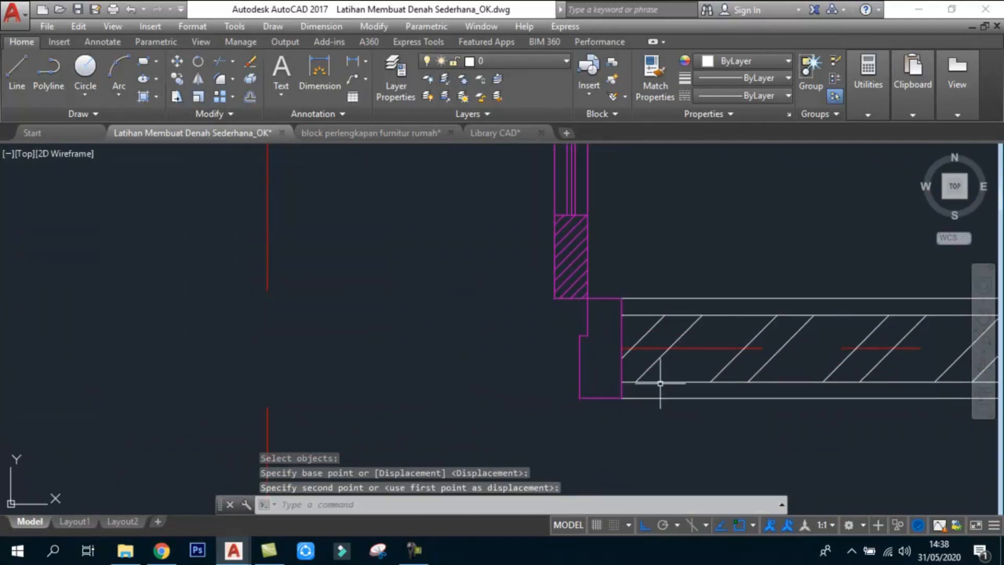
scroll(697, 397, down, 3)
key(Escape)
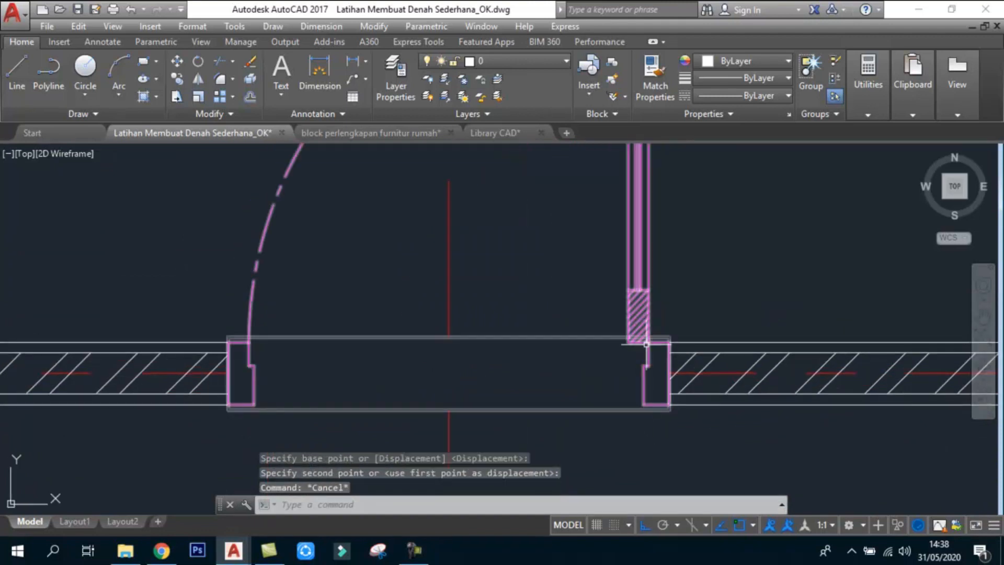
- Select the placed door block and examine the wipeout's edges against the wall faces around both jambs
click(650, 399)
scroll(378, 414, up, 2)
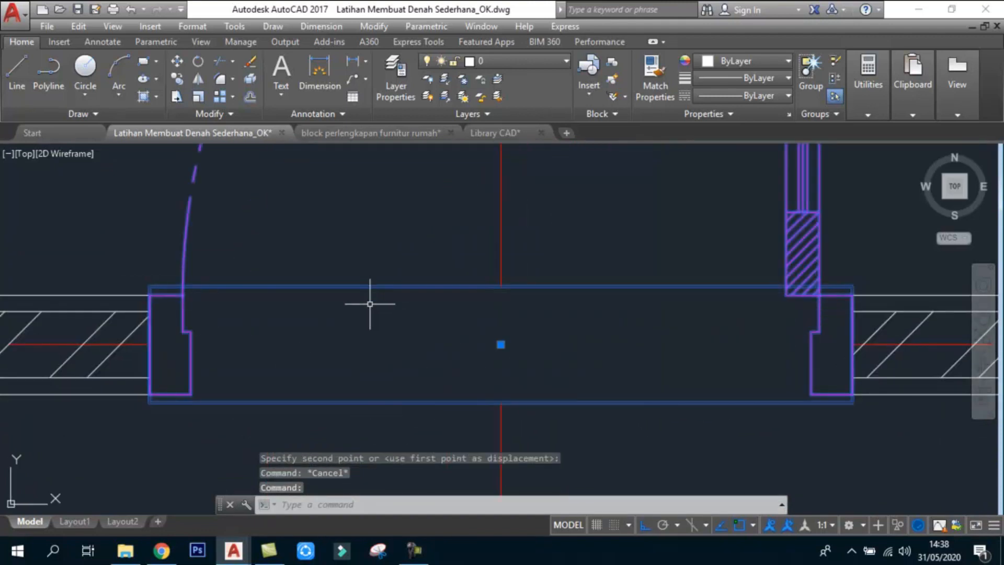
scroll(153, 398, up, 2)
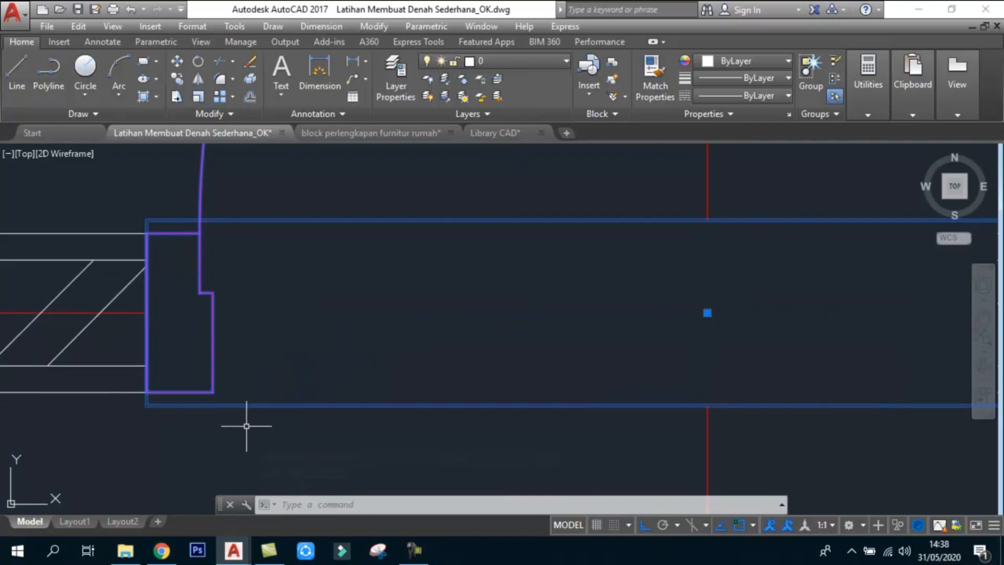
scroll(390, 406, down, 3)
scroll(257, 399, up, 2)
scroll(224, 403, down, 2)
scroll(230, 405, up, 2)
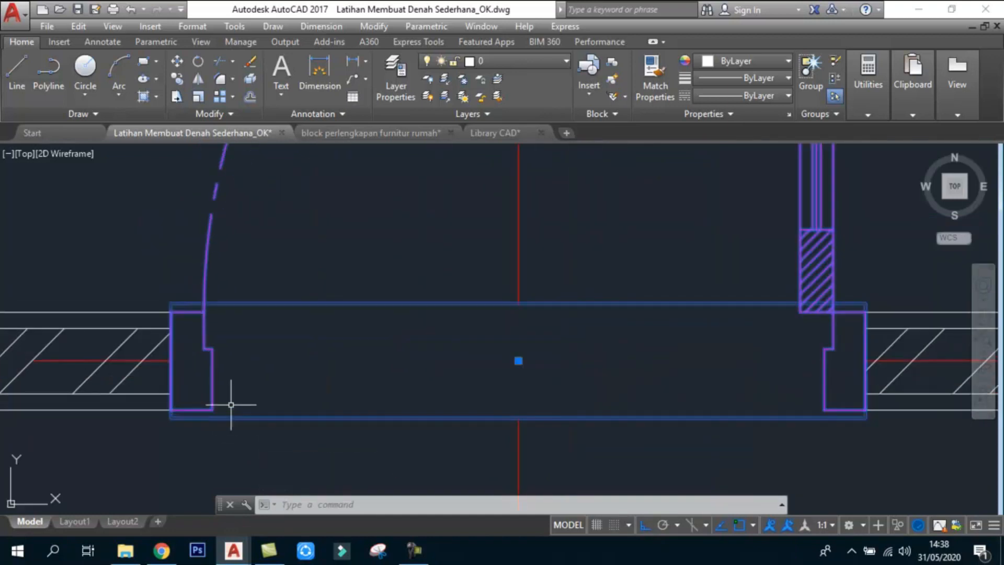
scroll(470, 413, down, 5)
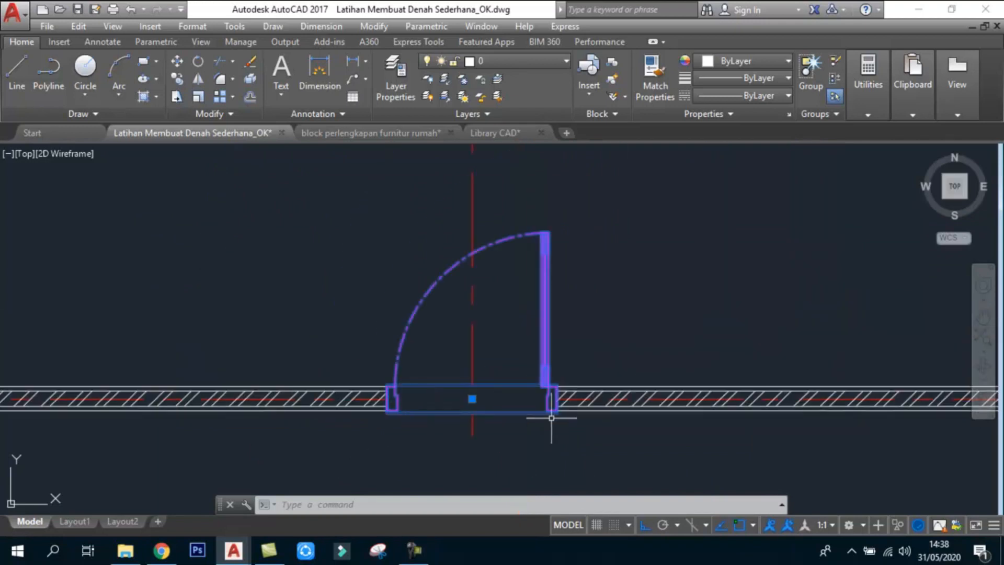
scroll(453, 390, up, 4)
- Open the Pintu WBlock definition of the placed door in the Block Editor
double_click(455, 376)
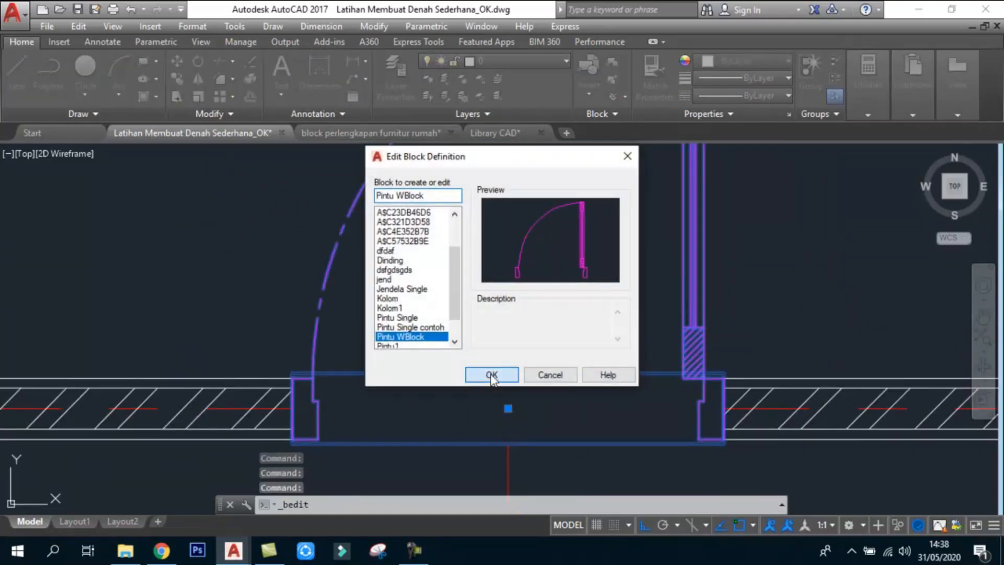
click(490, 373)
scroll(496, 344, down, 5)
scroll(482, 405, up, 5)
- Open the Pintu WBlock definition, set WIPEOUTFRAME to 1 to show the wipeout's outline, and close the Block Editor
click(497, 387)
click(471, 308)
key(Escape)
key(Escape)
key(Escape)
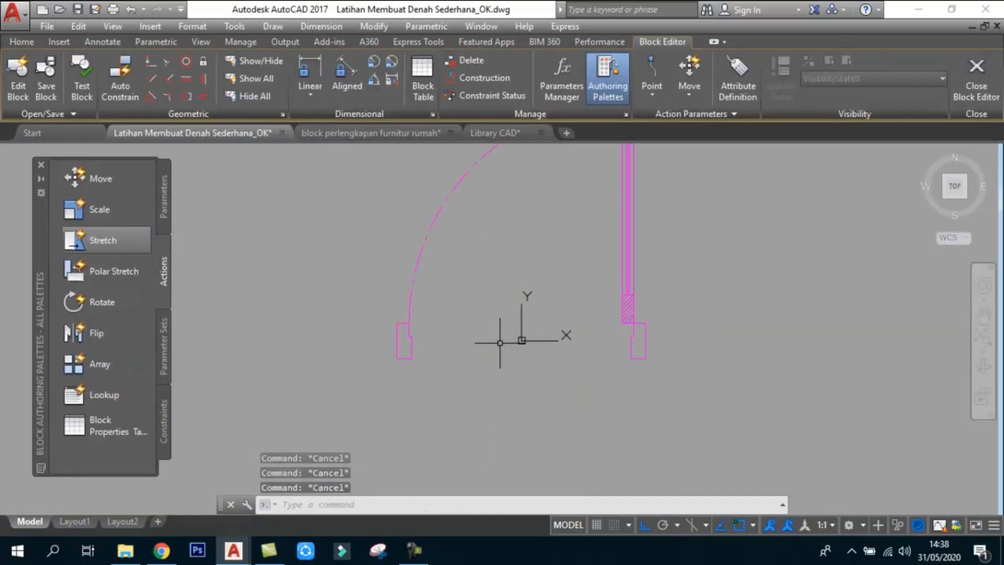
text(WI)
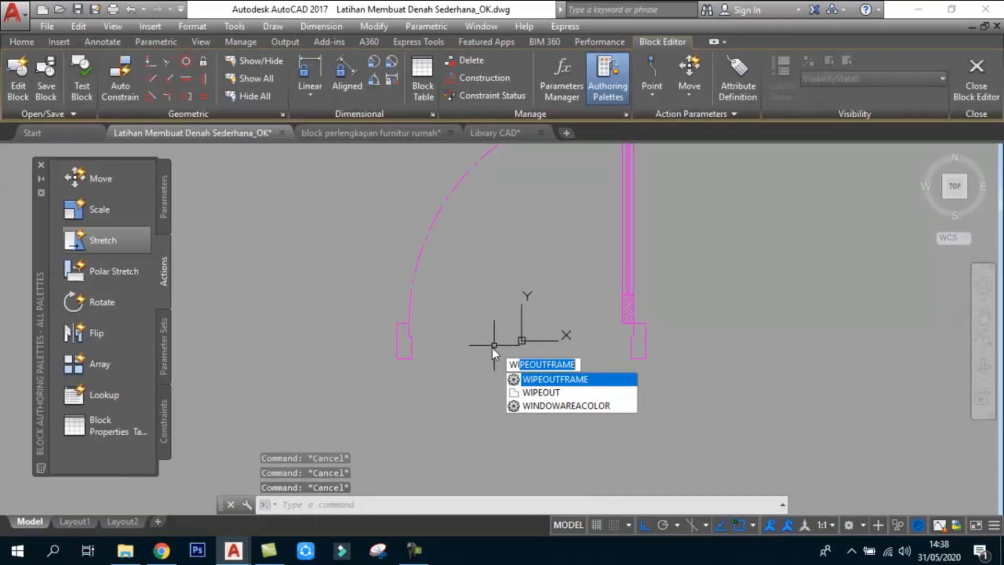
click(552, 384)
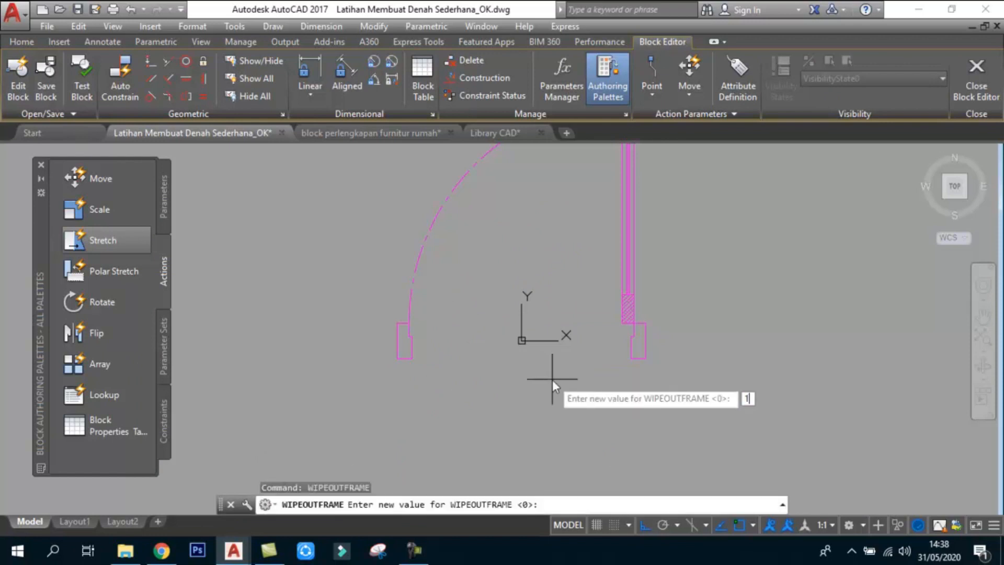
key(Return)
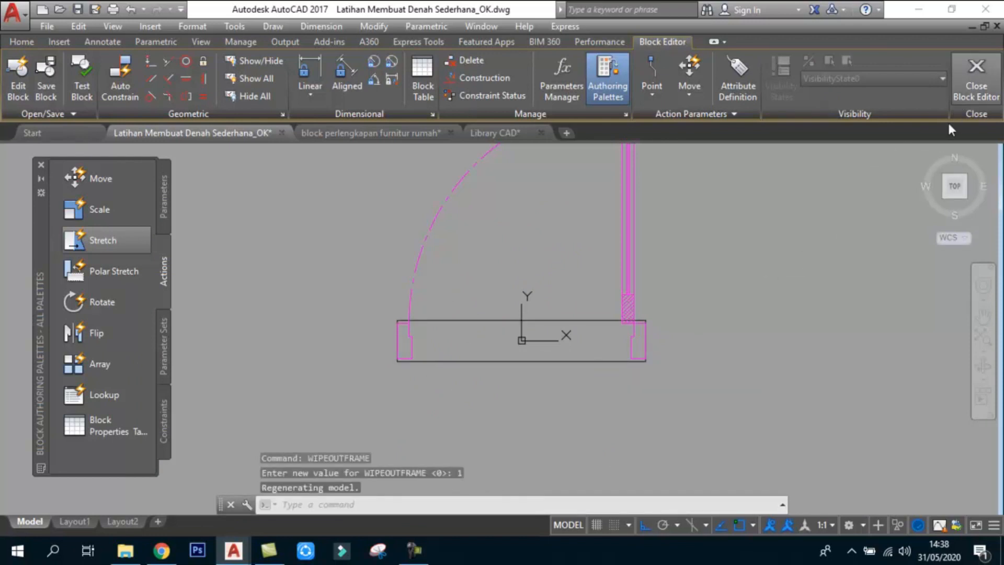
click(976, 78)
click(465, 240)
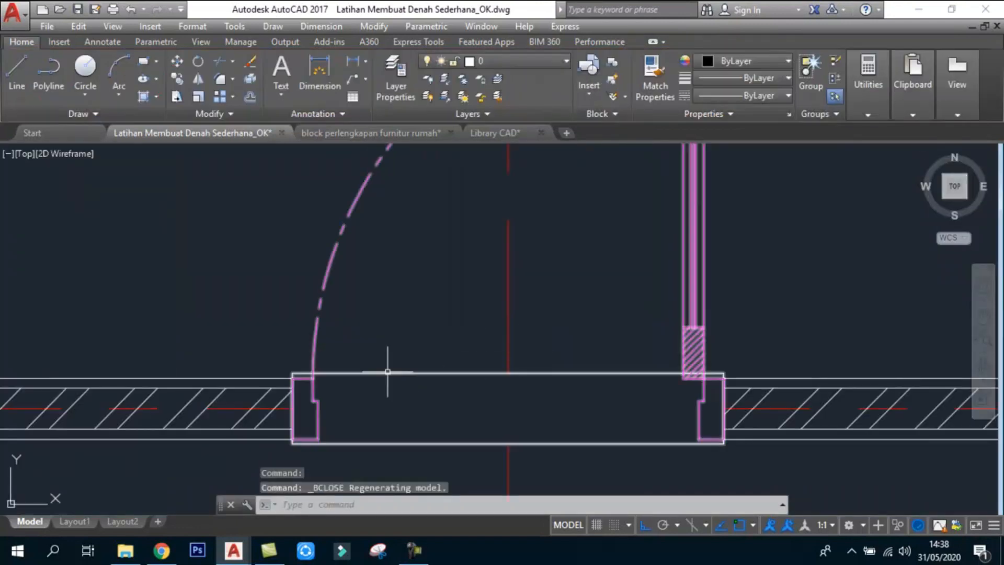
double_click(359, 381)
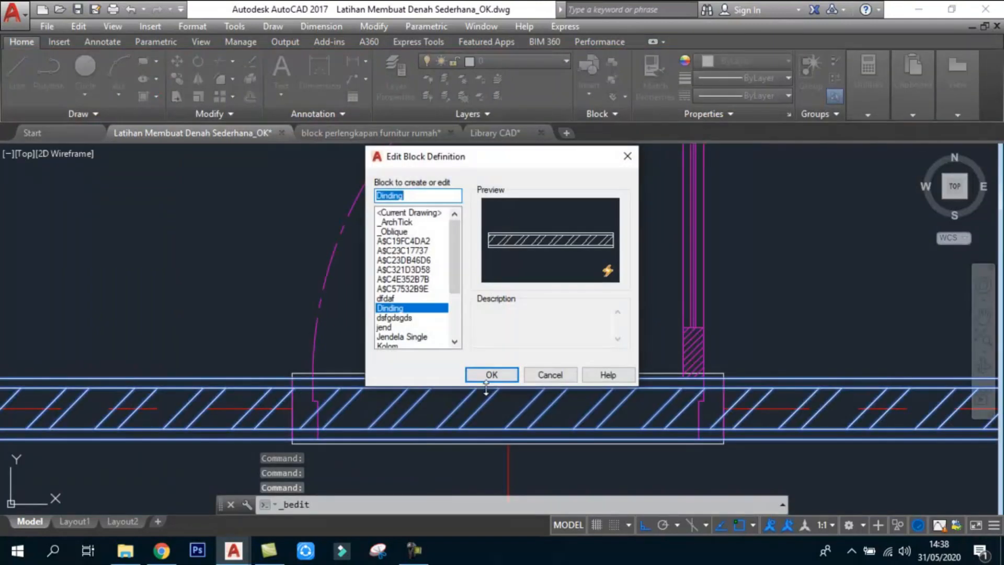
click(486, 377)
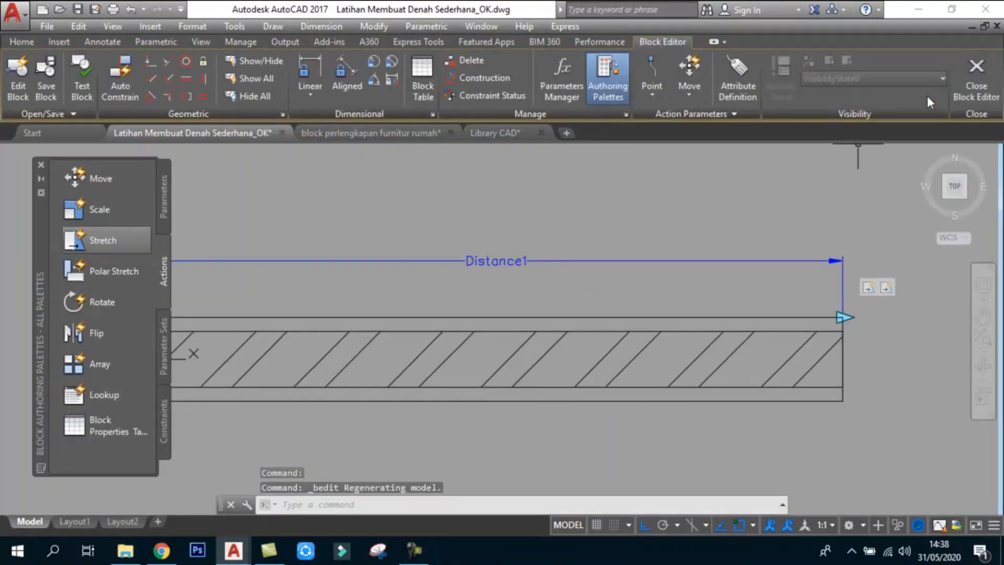
click(965, 76)
click(471, 320)
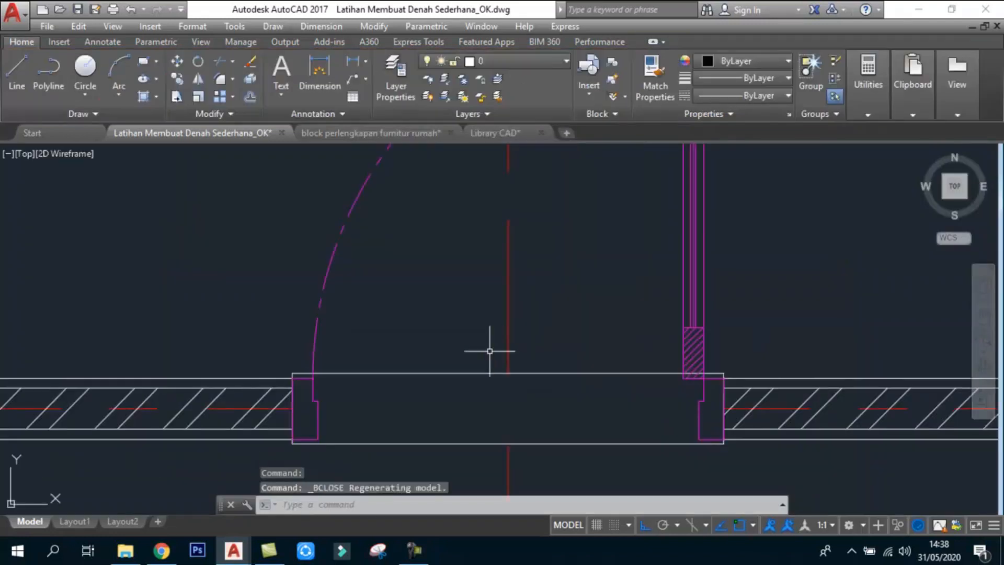
- Reopen the Pintu WBlock definition and stretch the wipeout's two upper corners down to the jambs' upper outer corners
double_click(393, 373)
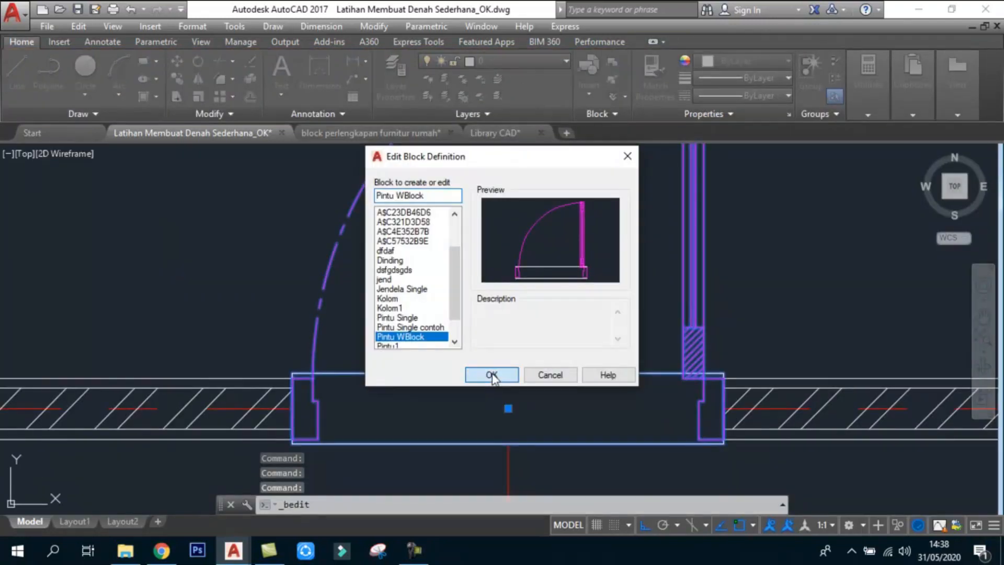
click(492, 375)
scroll(402, 418, up, 6)
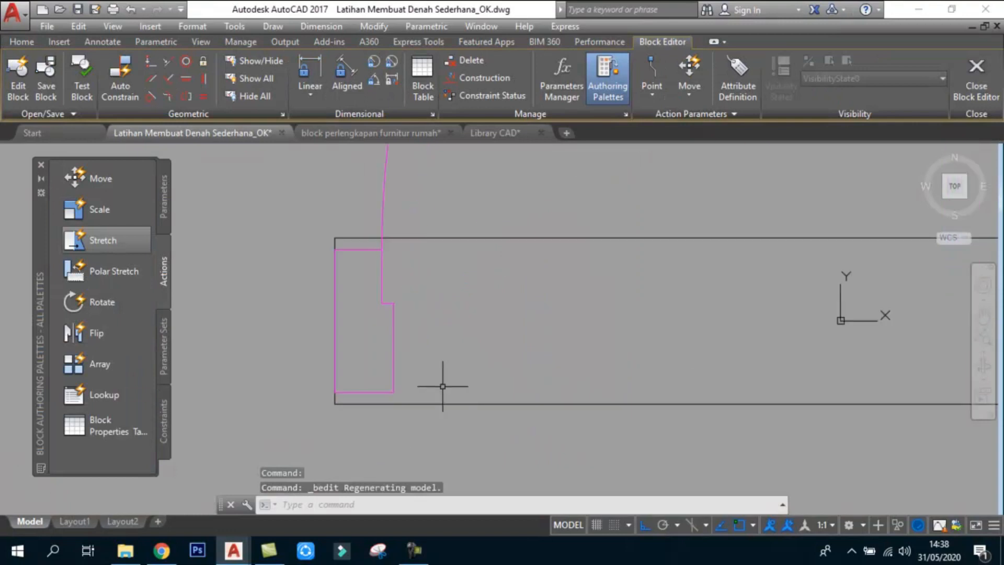
scroll(340, 247, up, 2)
click(332, 232)
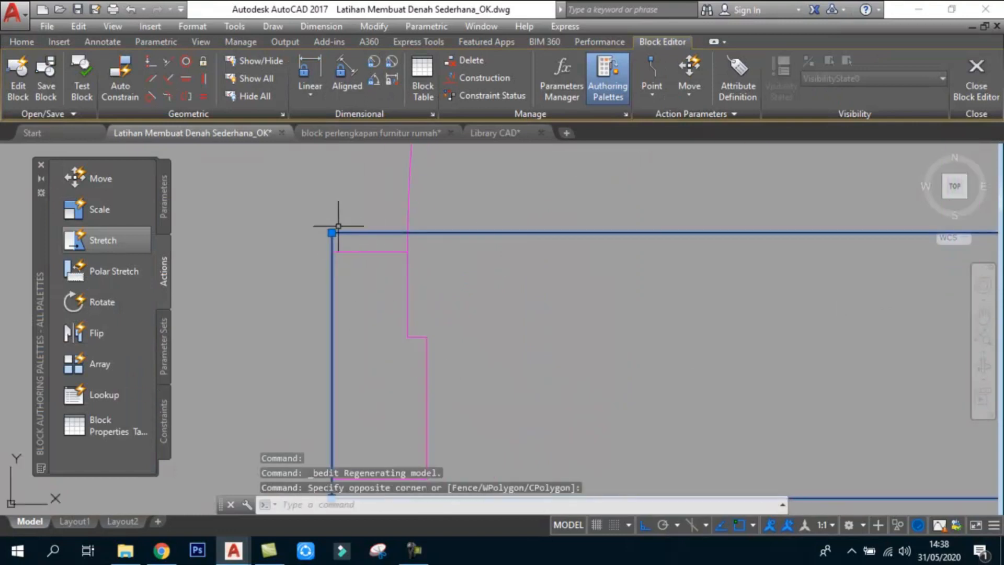
click(332, 233)
click(333, 251)
scroll(320, 311, down, 5)
scroll(567, 300, up, 5)
click(567, 302)
click(567, 321)
- Stretch the wipeout's two lower corners up to the jambs' lower outer corners
scroll(567, 320, down, 3)
middle_drag(567, 321, 635, 230)
scroll(653, 314, down, 3)
scroll(657, 335, up, 6)
click(587, 336)
scroll(780, 343, down, 5)
scroll(561, 370, up, 5)
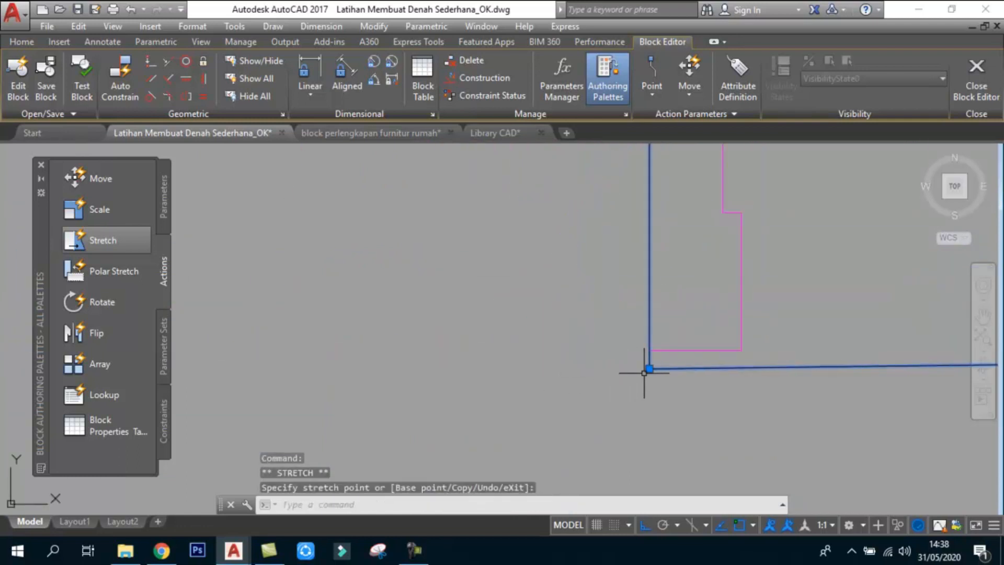
click(649, 349)
scroll(410, 382, down, 5)
key(Escape)
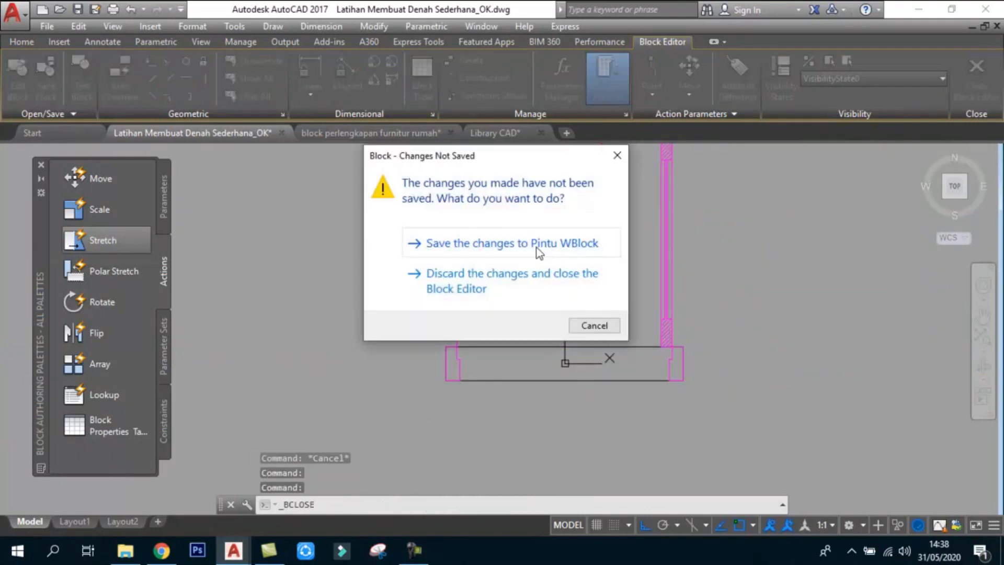
- Set WIPEOUTFRAME to 0 and close the Block Editor, saving the changes to Pintu WBlock
key(Escape)
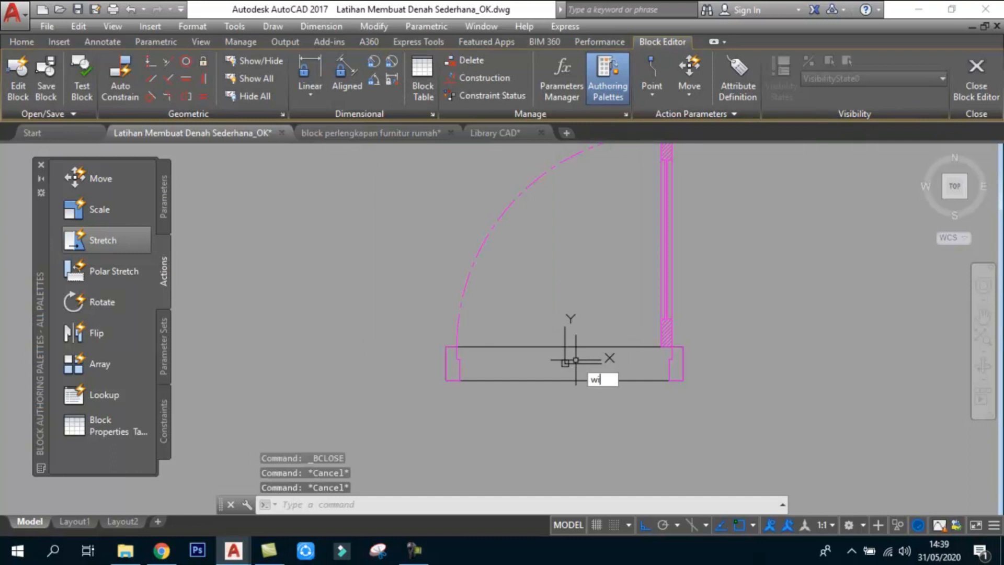
click(627, 395)
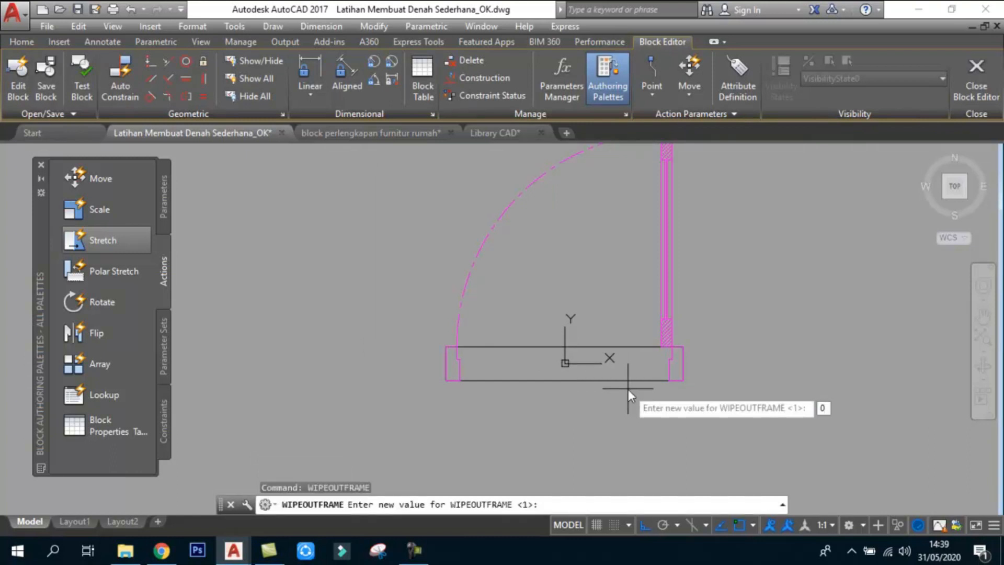
key(Return)
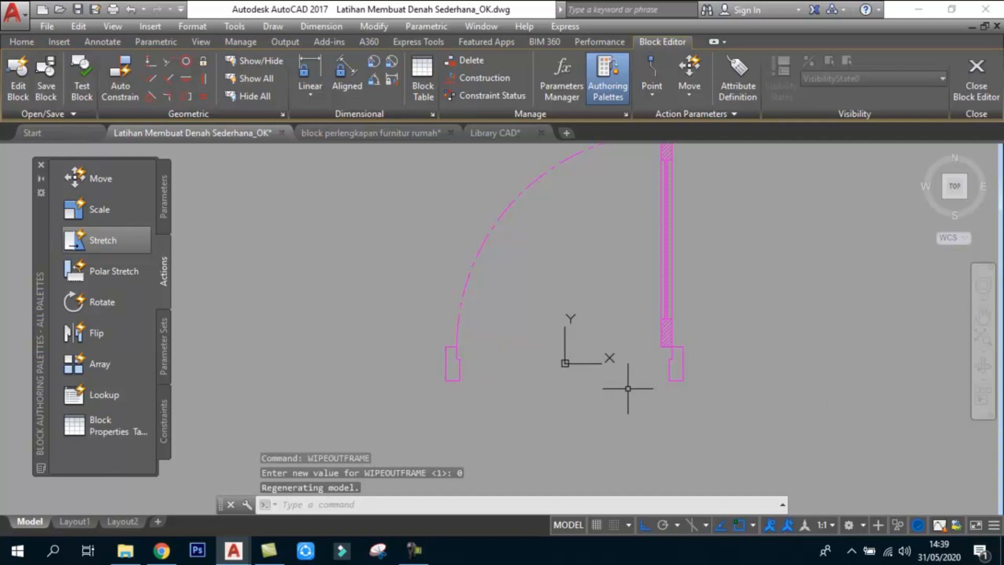
click(973, 98)
click(538, 282)
- Select the placed door block and check how the reshaped wipeout masks the wall lines between the jambs
scroll(521, 298, down, 2)
scroll(519, 366, up, 2)
click(393, 334)
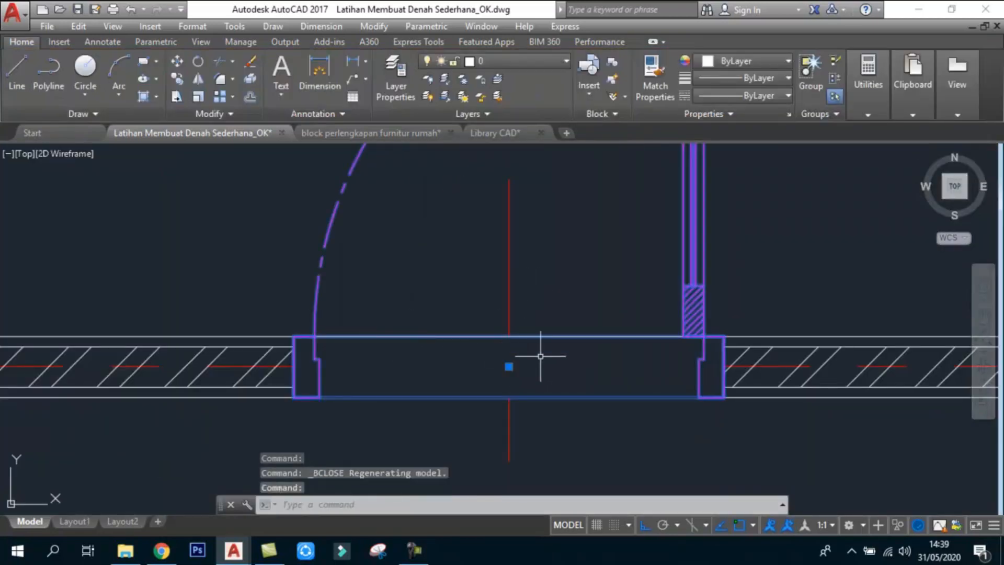
scroll(543, 352, down, 2)
key(Escape)
scroll(627, 418, up, 2)
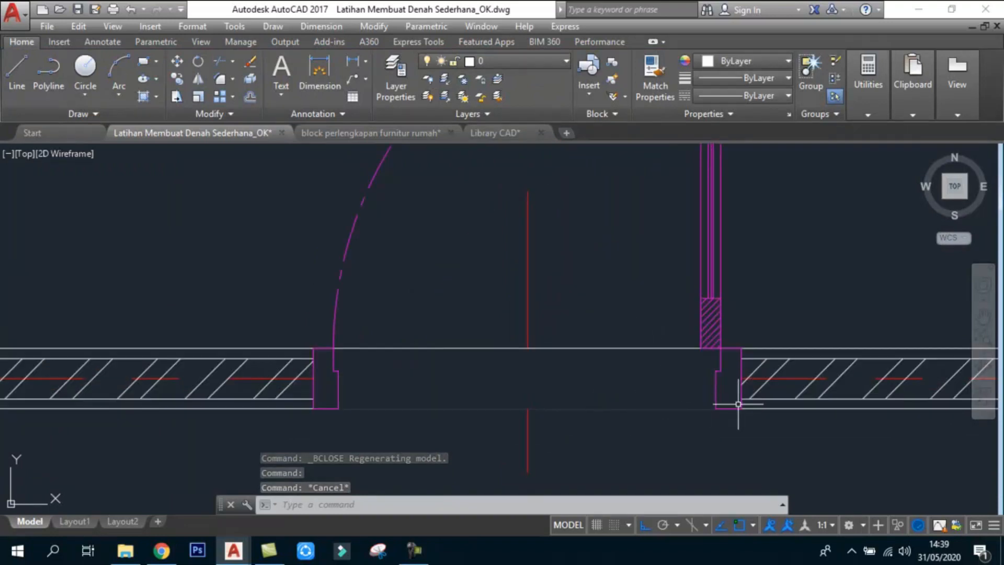
- Undo the wipeout corner stretches and both WIPEOUTFRAME changes, and close the Pintu WBlock definition
text(u)
key(Return)
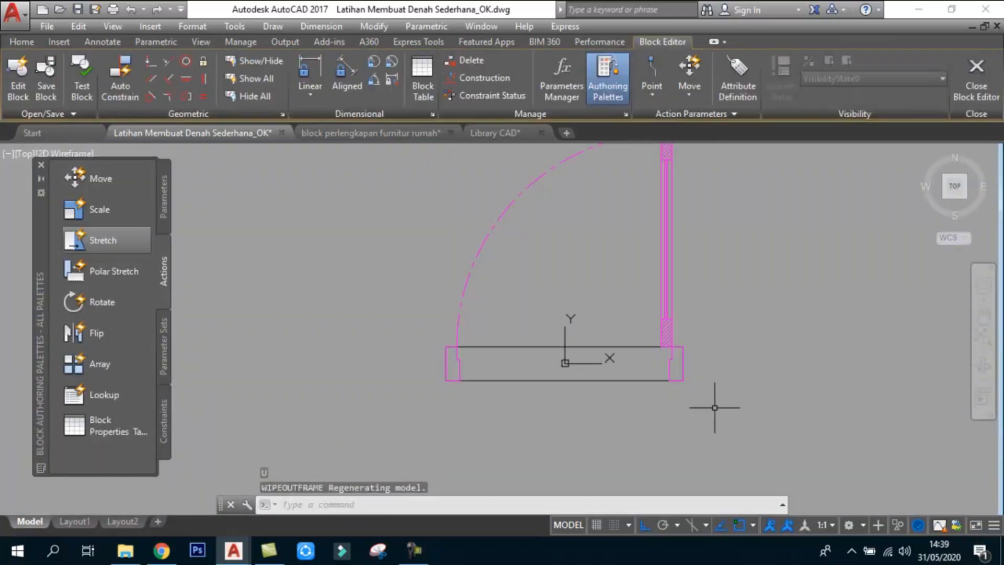
scroll(714, 407, up, 5)
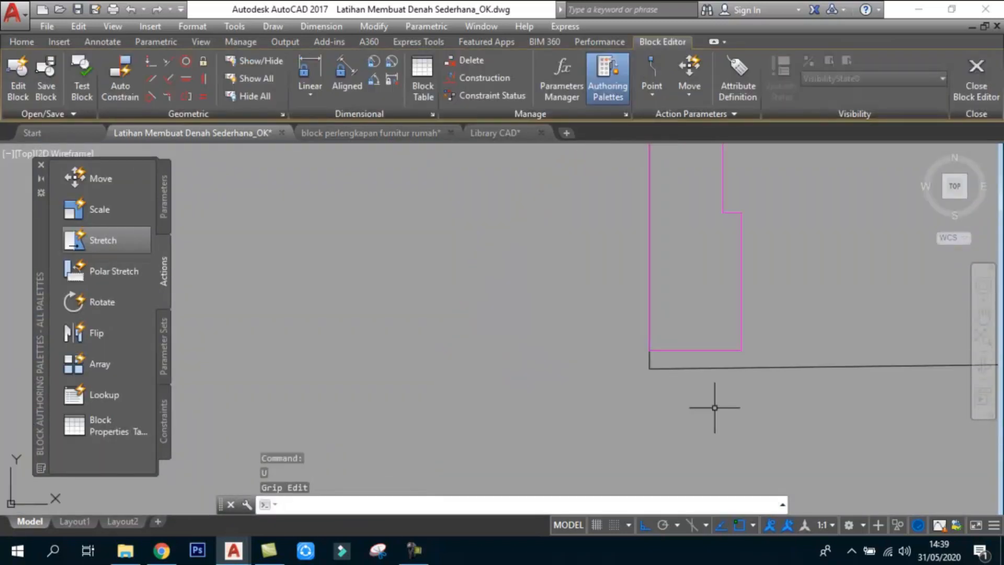
scroll(714, 408, up, 2)
text(u)
key(Return)
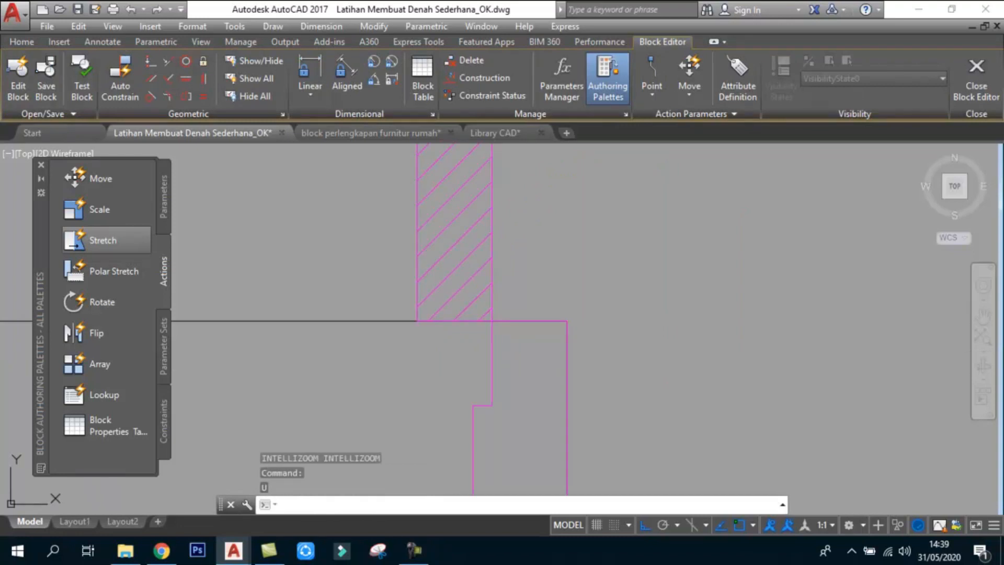
scroll(714, 407, down, 5)
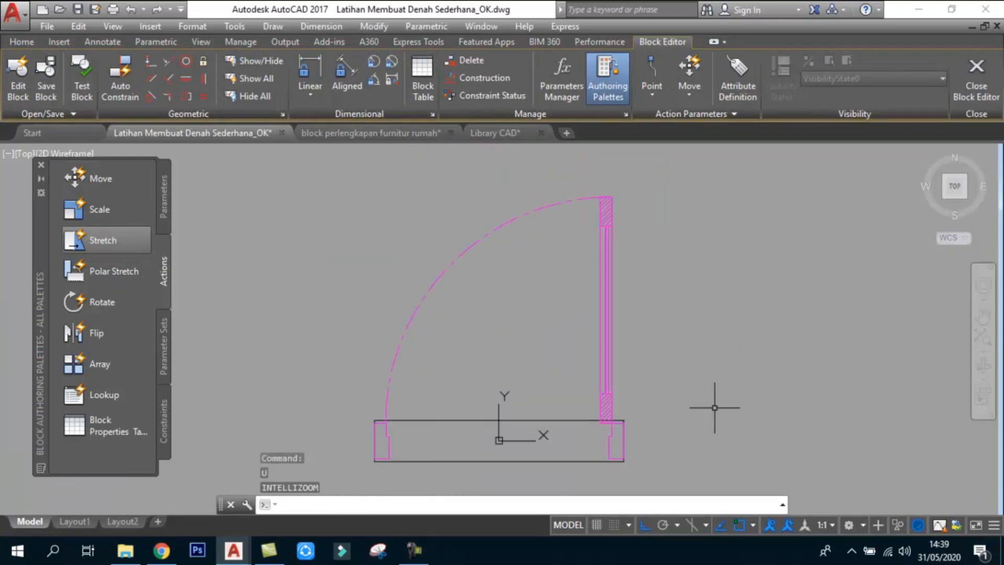
key(Return)
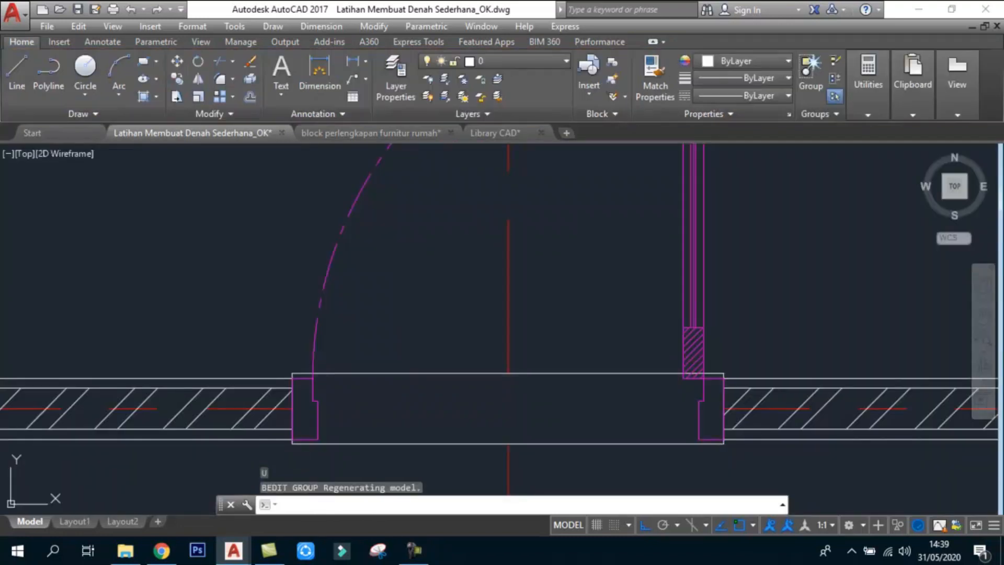
key(Return)
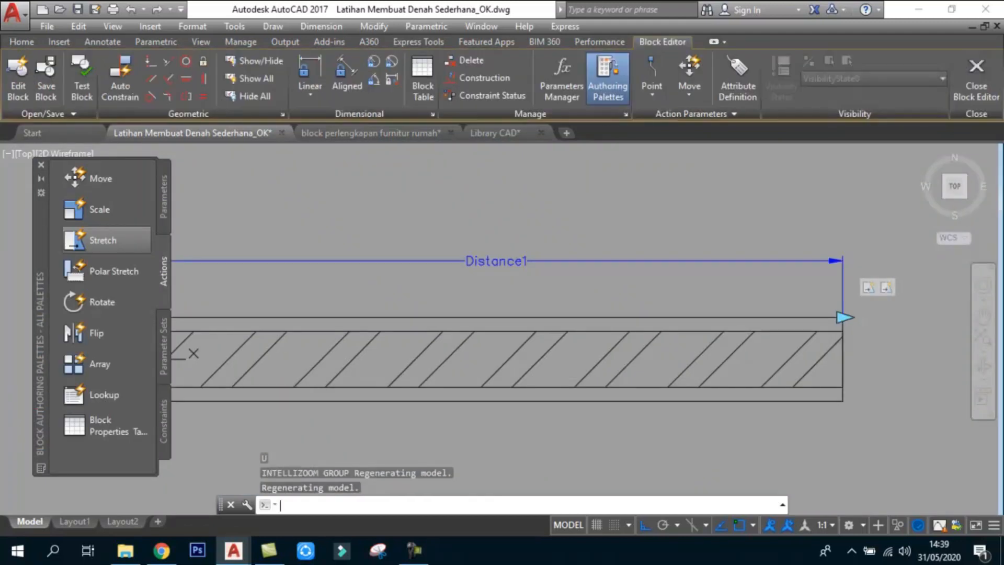
key(Return)
key(Return)
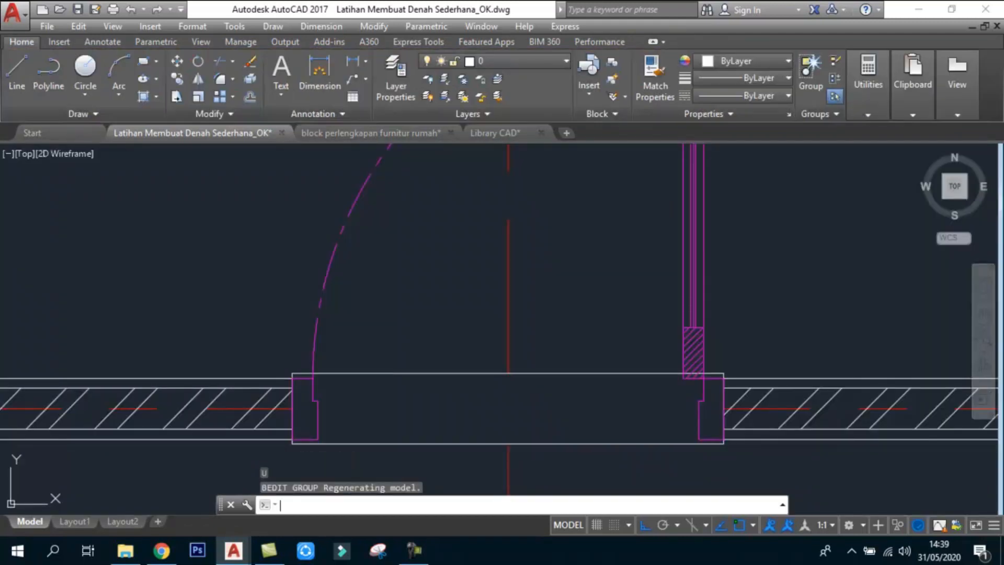
key(Return)
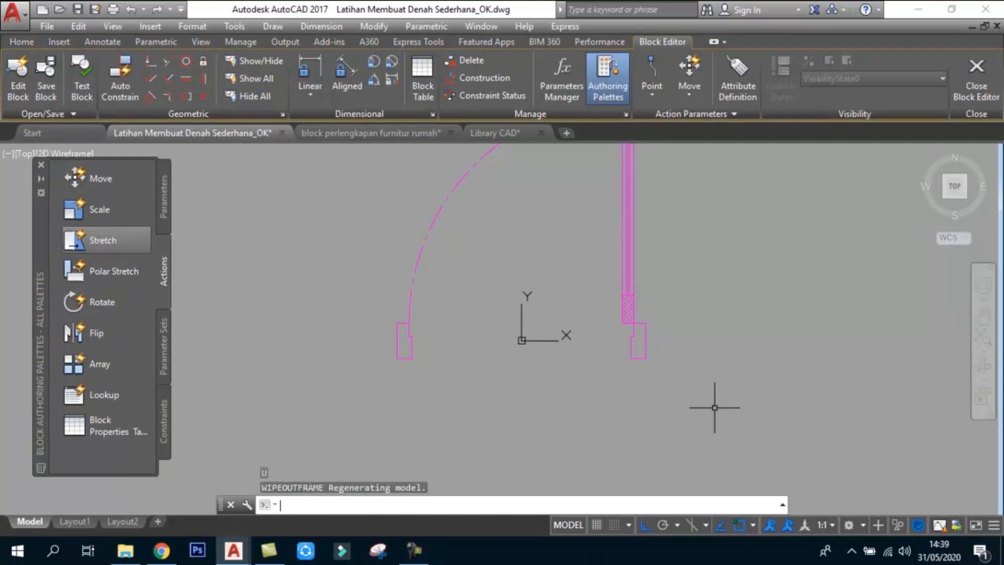
click(959, 81)
click(555, 278)
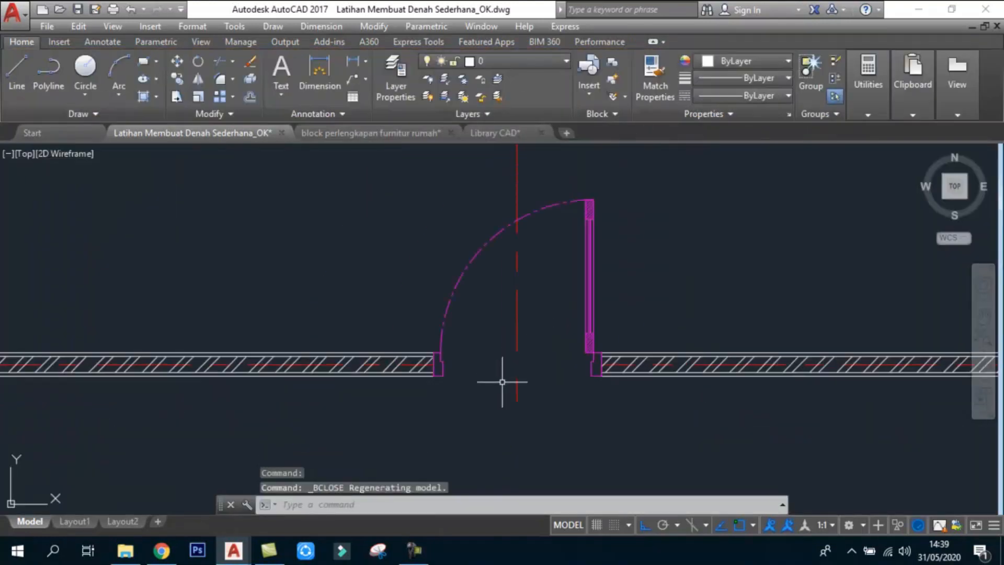
- Copy the door block in the lower wall straight up twice, placing both copies across the upper vertical interior wall
scroll(541, 349, up, 4)
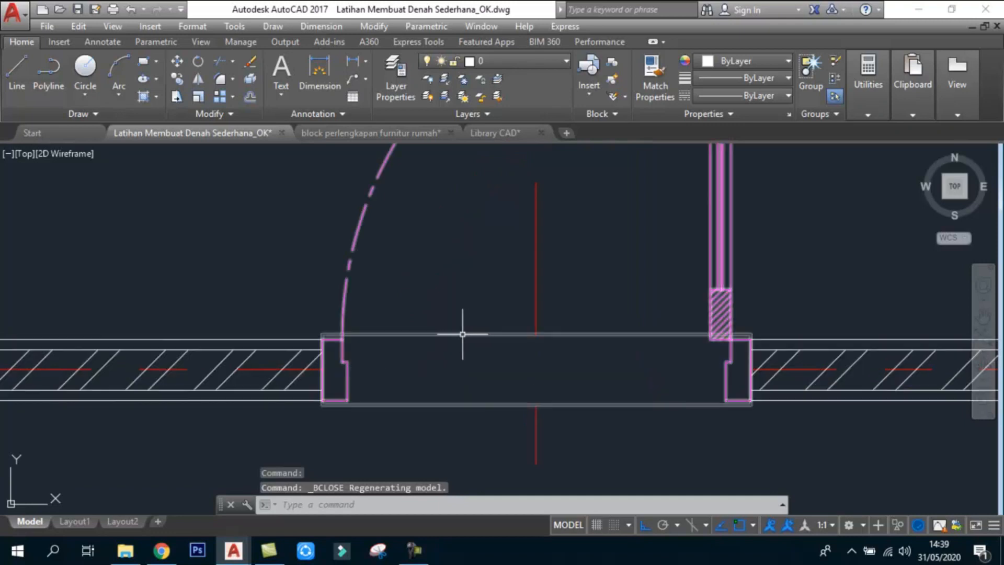
scroll(399, 334, up, 4)
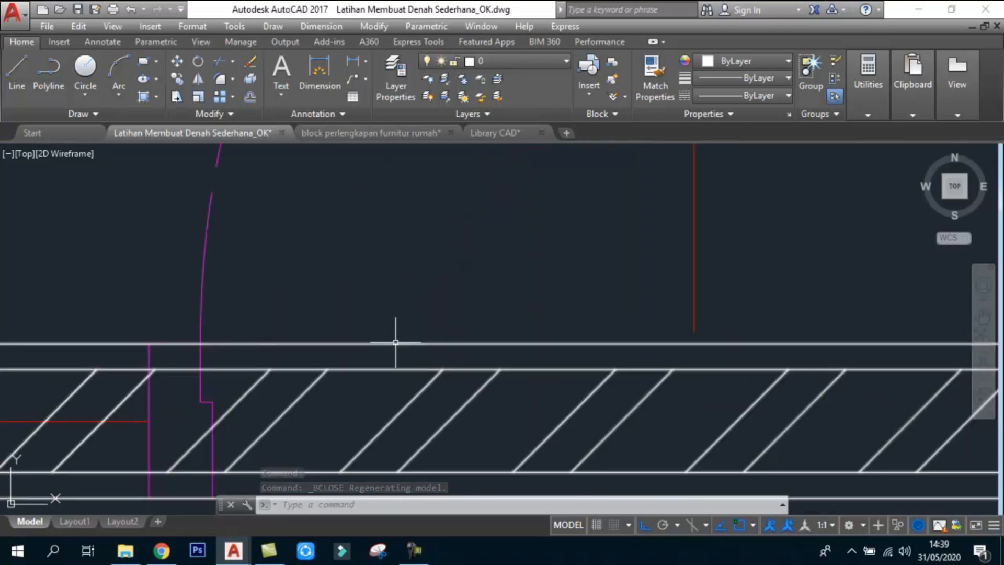
scroll(399, 333, down, 6)
scroll(502, 335, down, 2)
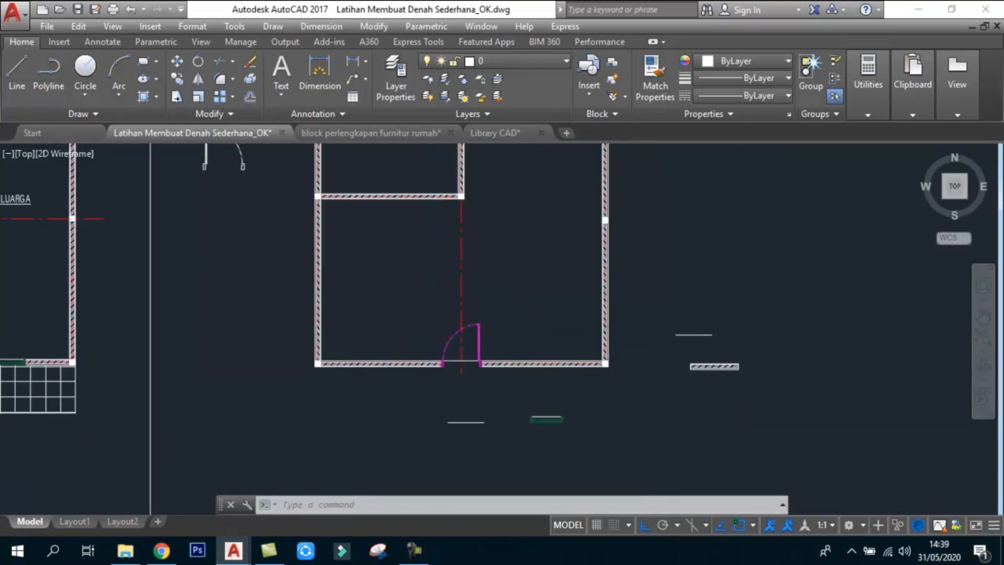
middle_drag(502, 329, 572, 338)
text(co)
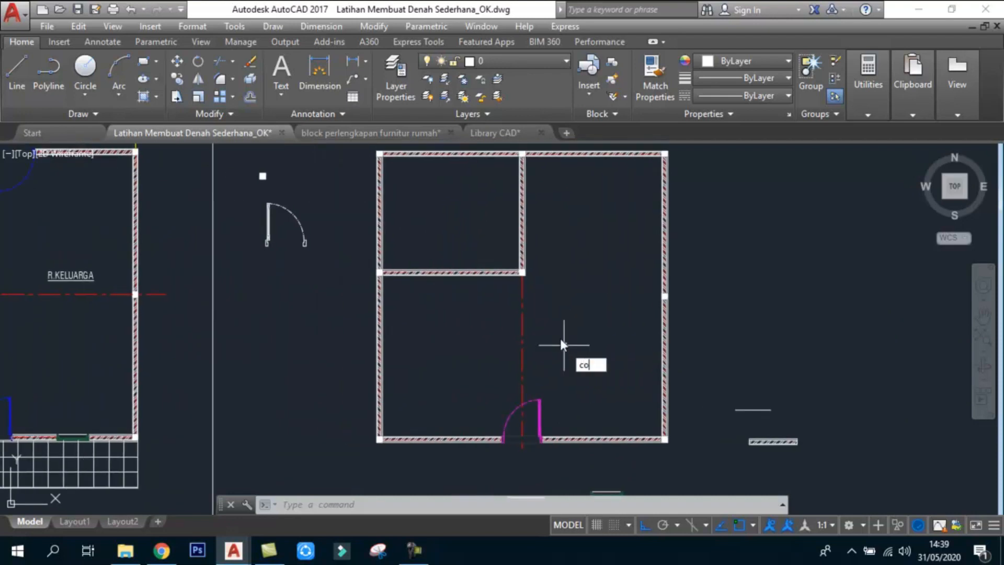
key(Return)
click(530, 400)
key(Return)
click(556, 416)
click(579, 237)
middle_drag(562, 173, 545, 210)
click(544, 208)
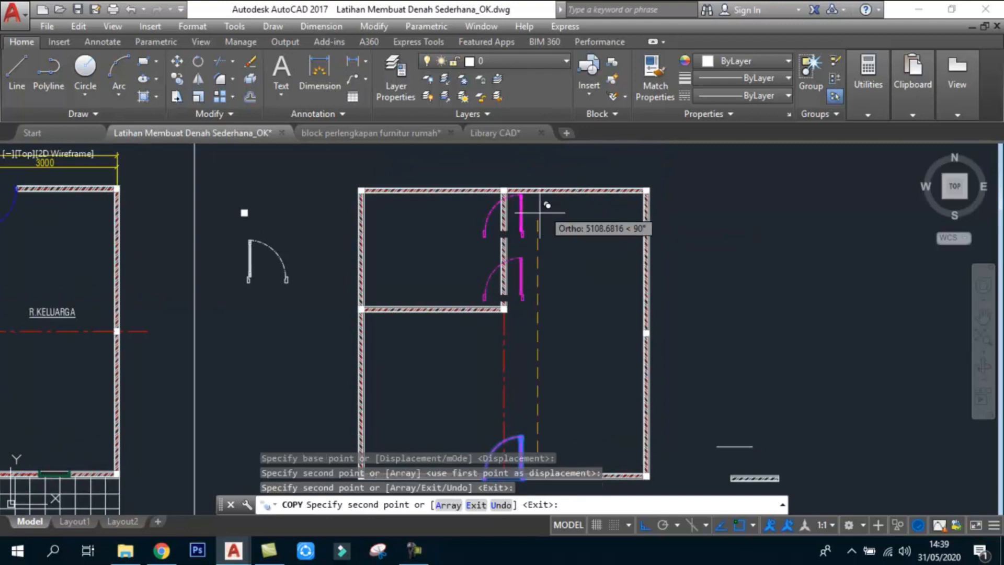
key(Escape)
key(Escape)
- Rotate the lower of the two door copies by 180 degrees about a point just beside its leaf
scroll(523, 271, up, 5)
key(Escape)
key(Escape)
key(Return)
click(568, 303)
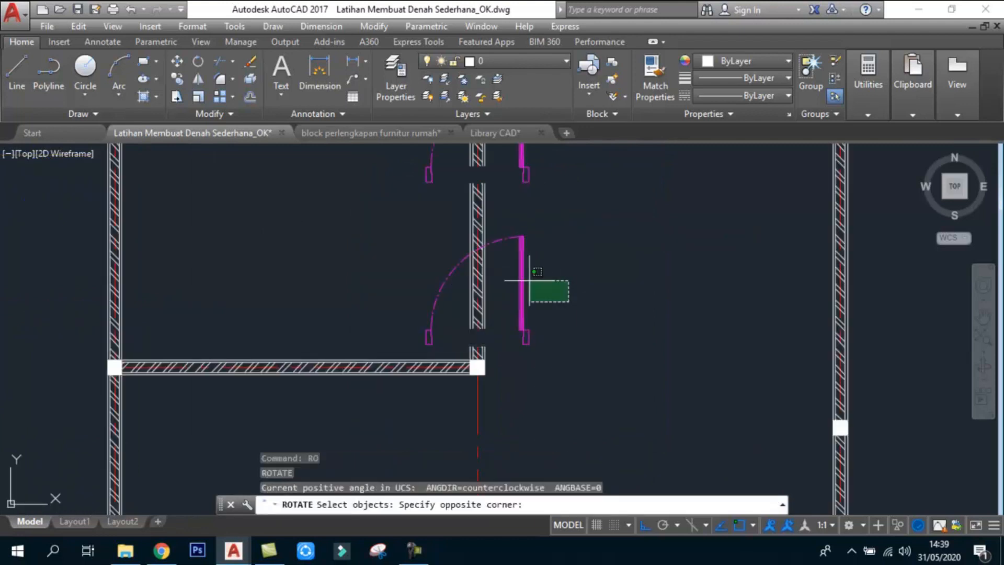
click(518, 274)
key(Return)
click(541, 306)
click(429, 235)
key(Escape)
key(Escape)
key(Escape)
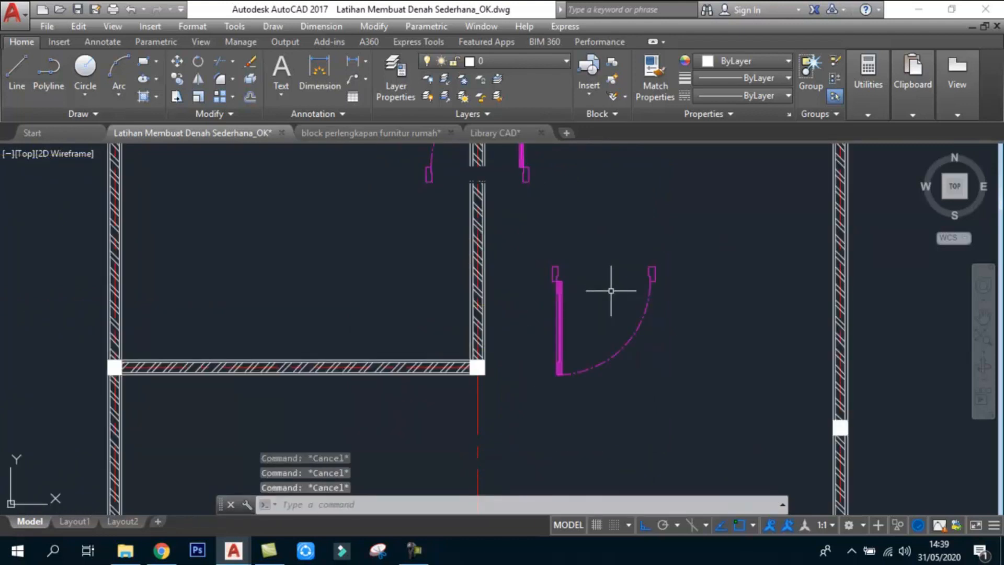
- Rotate the same door copy 90 degrees clockwise so its jambs line up vertically and its leaf is horizontal
text(o)
key(Return)
click(639, 294)
click(607, 267)
key(Return)
click(613, 283)
click(625, 382)
key(Escape)
key(Escape)
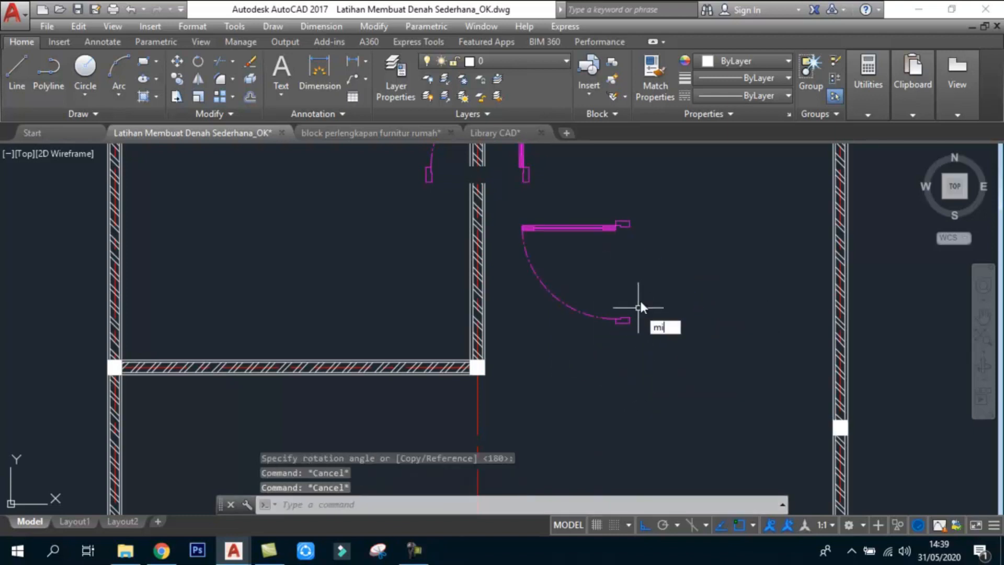
- Mirror the rotated door copy across a horizontal line just below it and delete the original
text(mi)
key(Return)
click(669, 239)
click(613, 265)
key(Return)
click(565, 331)
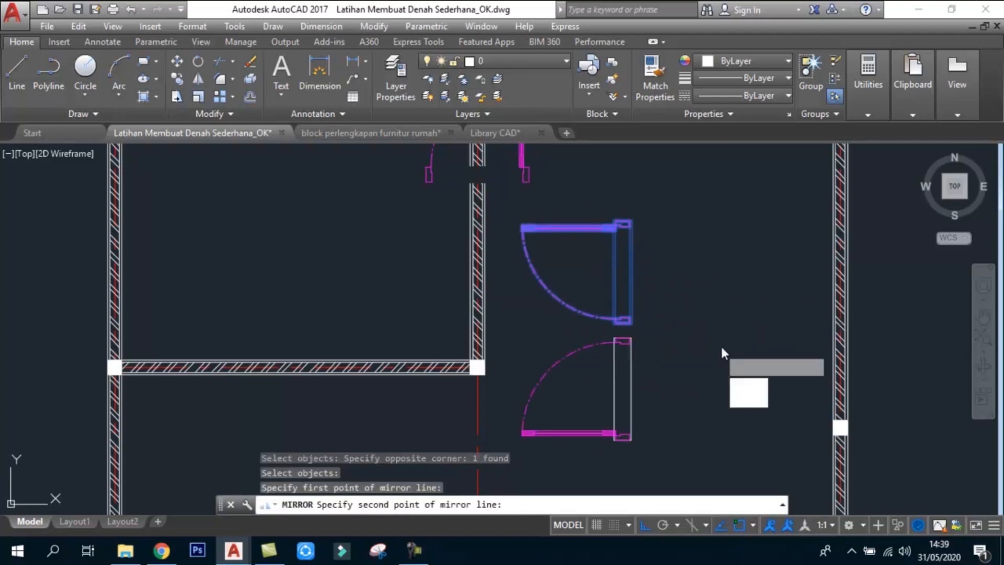
click(722, 349)
key(Return)
click(672, 273)
click(607, 225)
scroll(605, 268, down, 2)
key(Delete)
scroll(609, 367, up, 2)
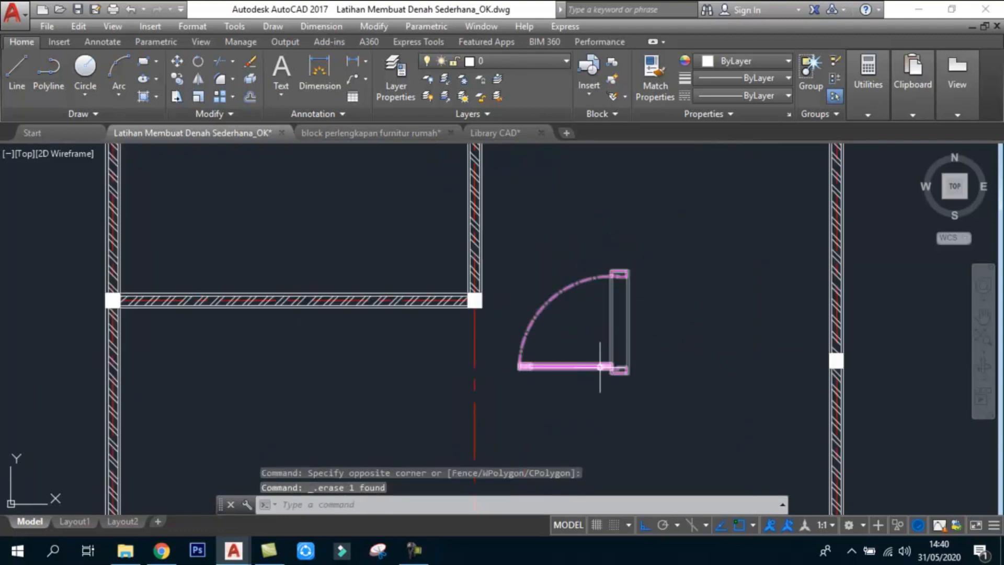
key(Return)
click(634, 362)
click(634, 365)
scroll(626, 375, up, 5)
key(Escape)
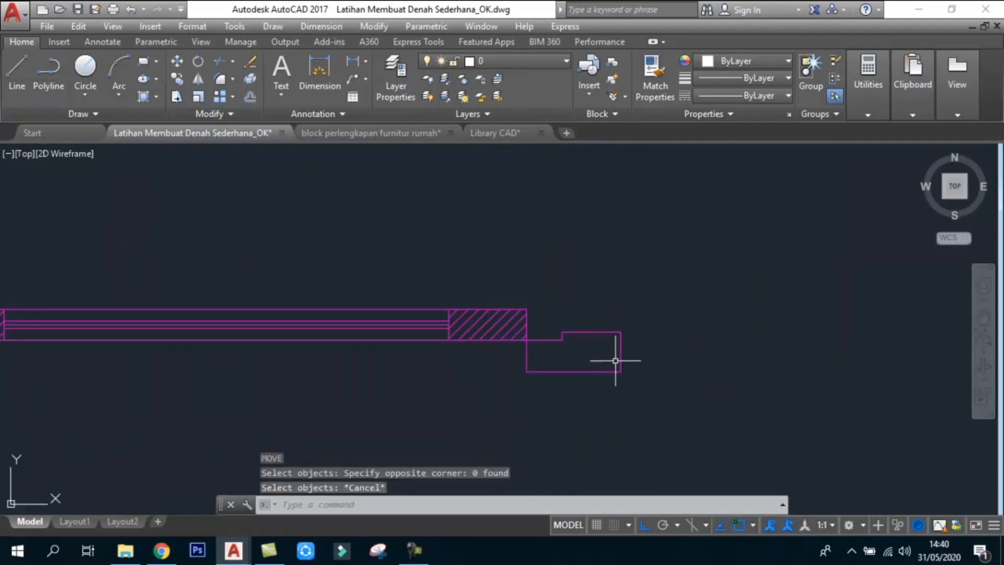
- Move the mirrored door by its lower jamb's outer corner onto the upper-right corner of the column where the interior walls meet
text(m)
key(Return)
click(650, 343)
click(611, 374)
scroll(613, 374, up, 4)
key(Return)
click(632, 369)
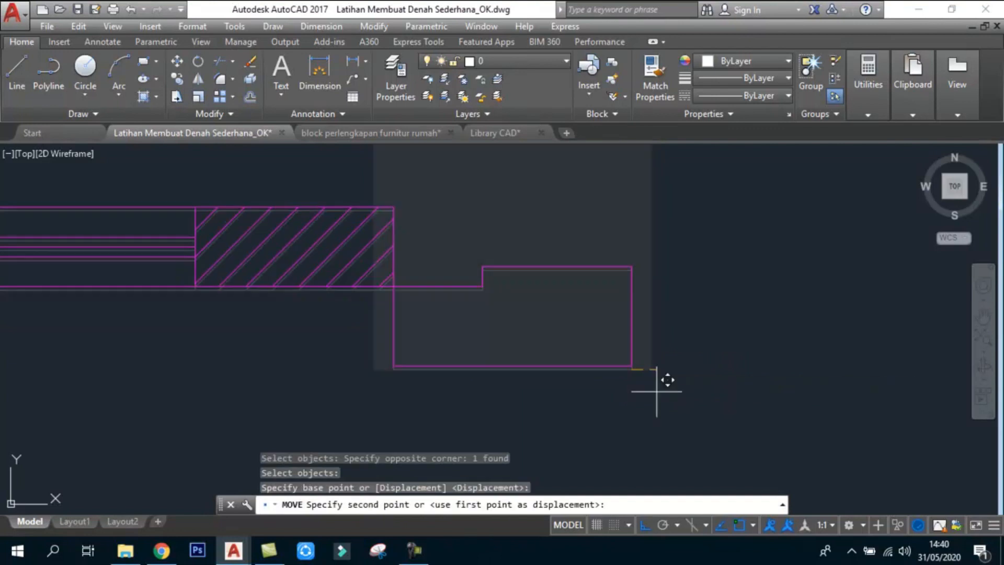
scroll(690, 412, down, 8)
scroll(316, 180, up, 5)
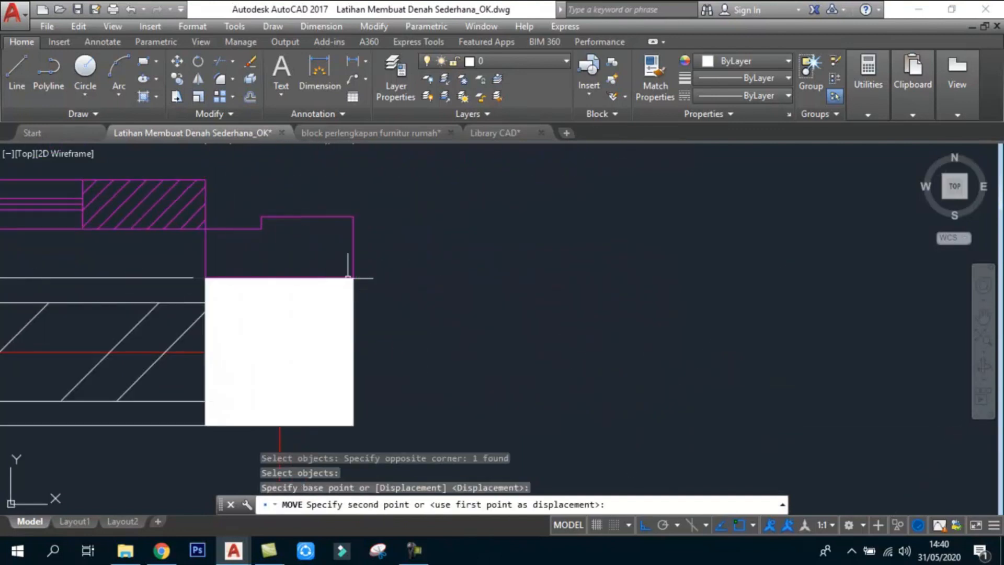
click(353, 272)
scroll(504, 366, down, 2)
scroll(503, 366, down, 5)
scroll(522, 385, up, 4)
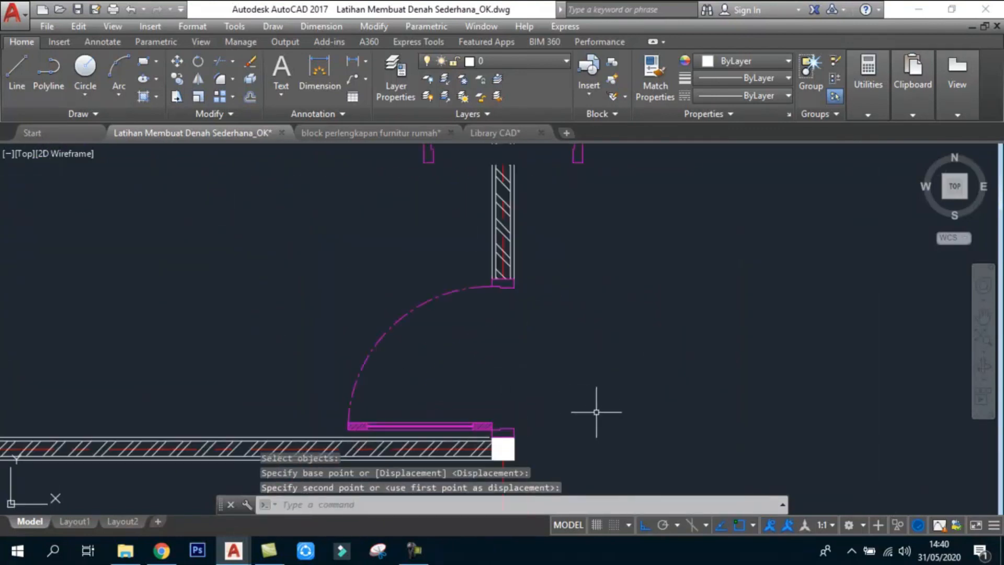
scroll(595, 366, down, 5)
scroll(544, 325, up, 4)
scroll(545, 325, down, 2)
text(m)
key(Return)
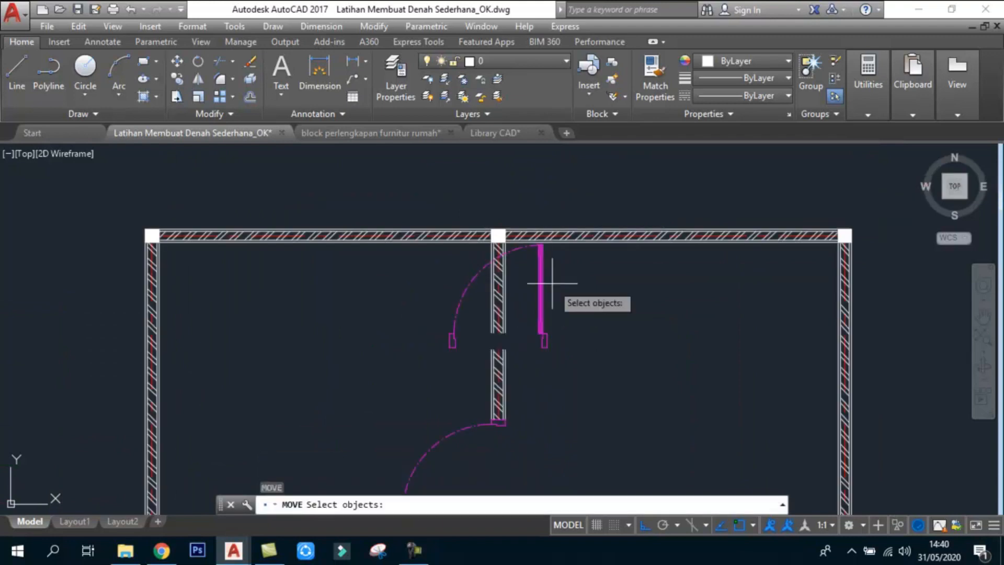
key(Escape)
- Mirror the remaining upper door copy across a vertical line beside it and delete the original
text(mi)
key(Return)
click(565, 285)
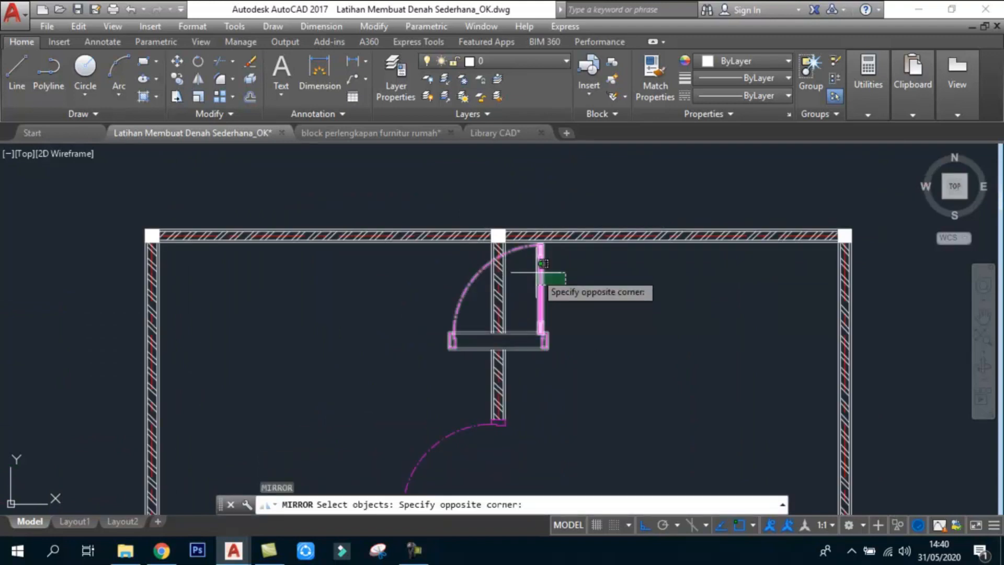
click(542, 263)
key(Return)
click(584, 287)
click(589, 366)
key(Return)
click(567, 337)
click(532, 287)
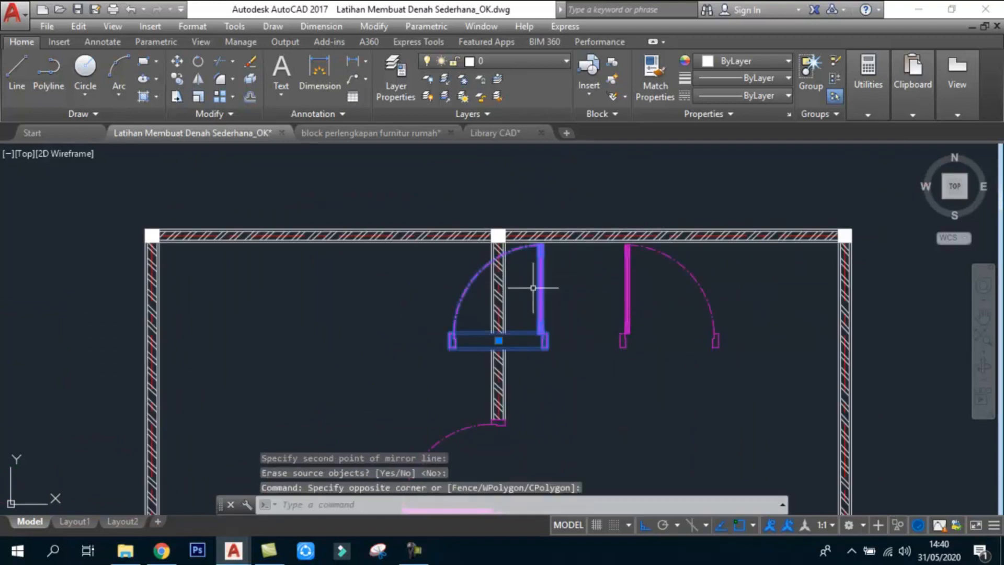
key(Delete)
scroll(596, 293, up, 2)
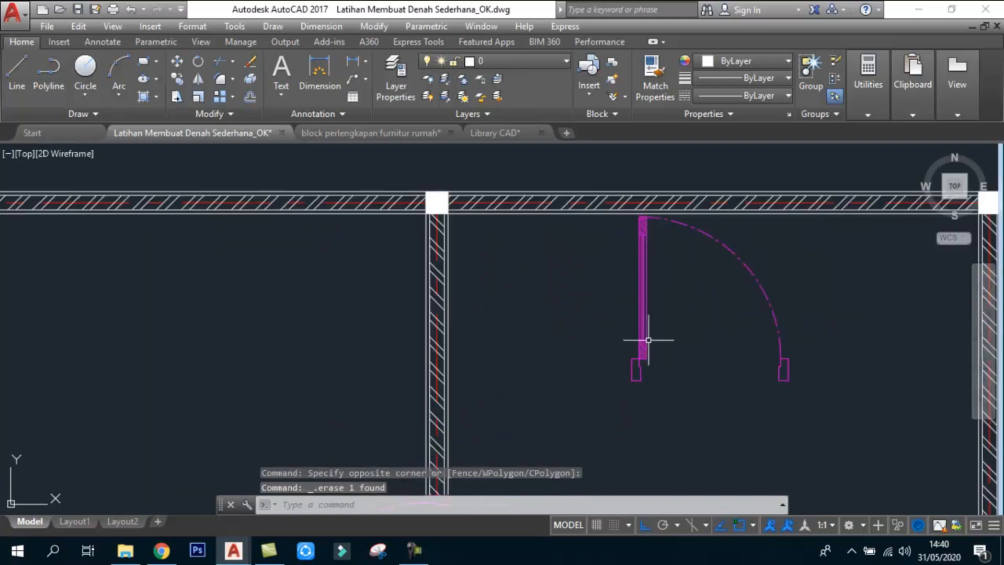
- Mirror the new door across a horizontal line below it so its leaf points down, and delete the original
scroll(657, 312, down, 2)
text(mi)
key(Return)
click(670, 296)
key(Return)
click(646, 369)
click(734, 382)
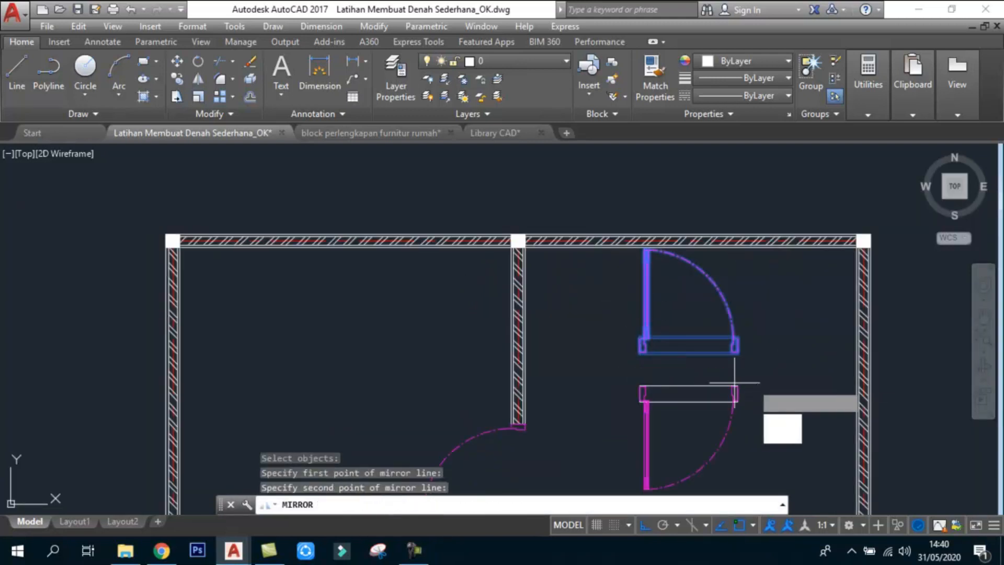
click(756, 320)
click(655, 298)
key(Delete)
click(660, 407)
click(622, 363)
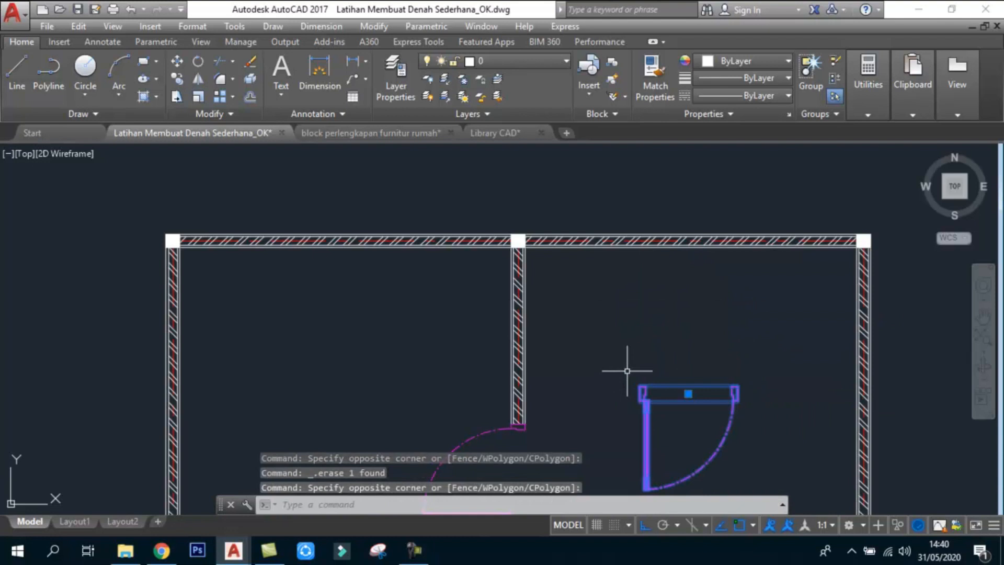
right_click(633, 386)
key(Escape)
key(Escape)
- Move the door by its hinge-side jamb's upper outer corner onto the upper-right corner of the column joining the interior and upper exterior walls
scroll(643, 397, up, 3)
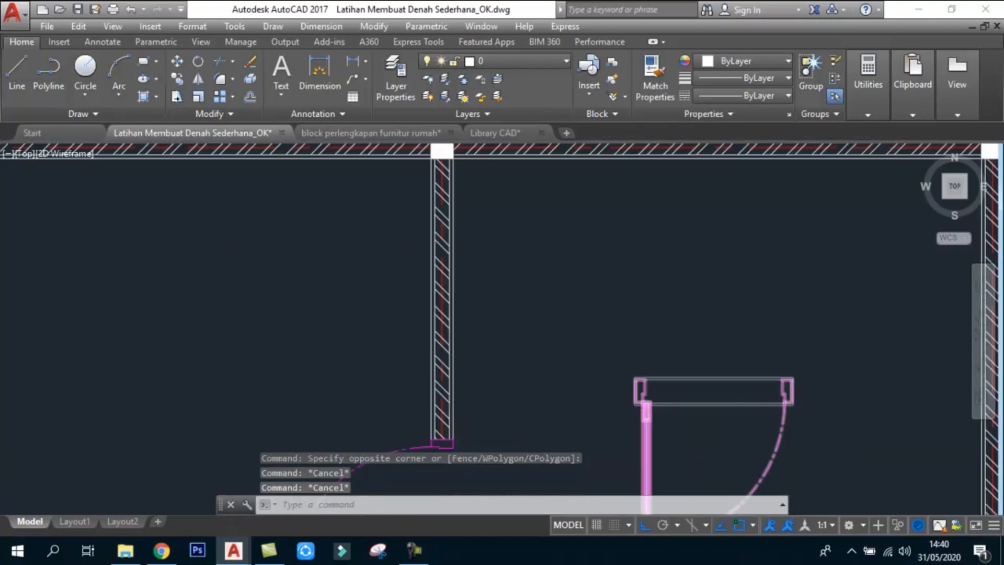
text(m)
key(Return)
click(663, 343)
click(632, 388)
scroll(632, 383, up, 5)
key(Return)
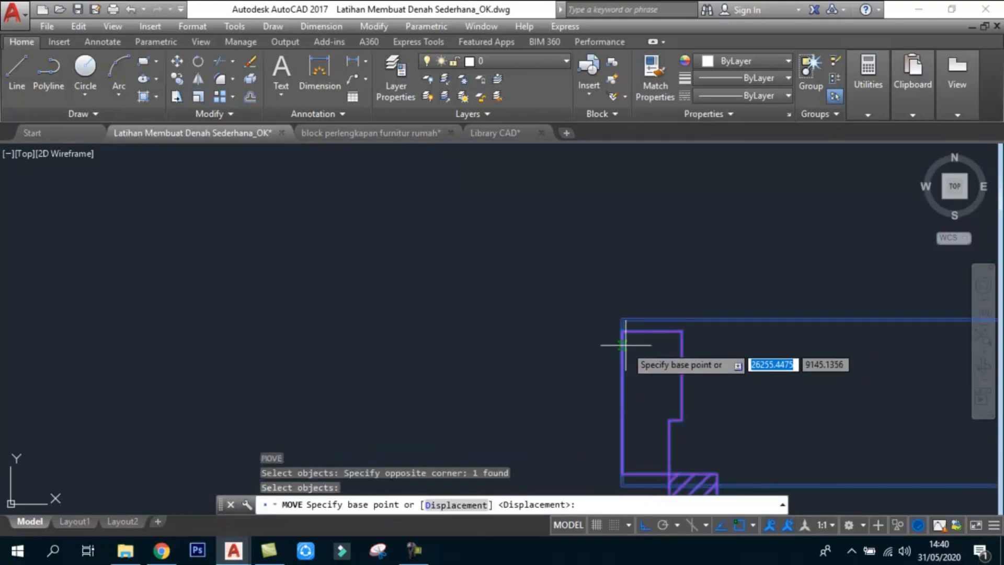
click(622, 330)
scroll(544, 269, down, 5)
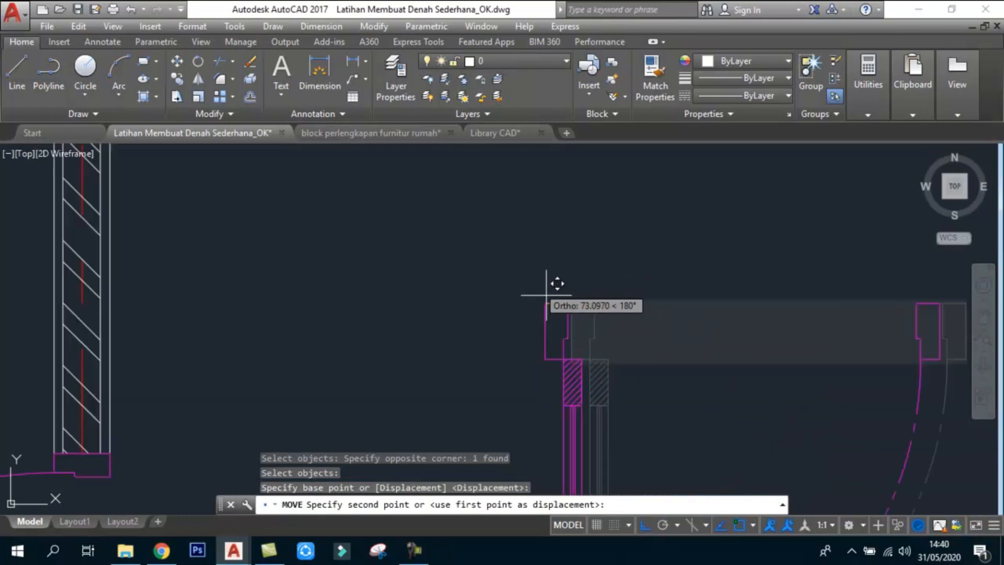
scroll(444, 159, up, 6)
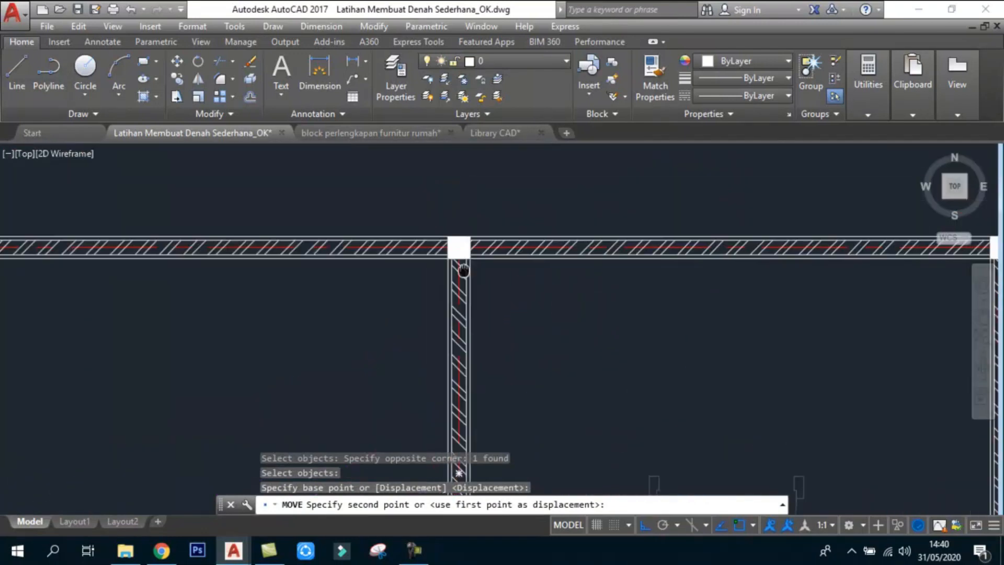
scroll(473, 240, up, 3)
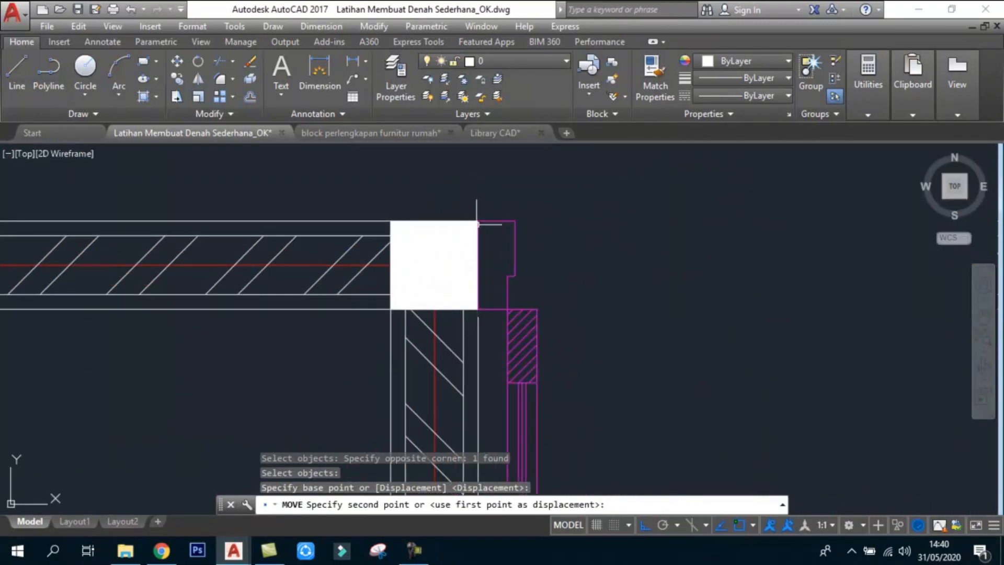
click(473, 239)
scroll(478, 225, down, 3)
scroll(538, 225, down, 5)
key(Escape)
- Save the drawing
scroll(571, 264, up, 1)
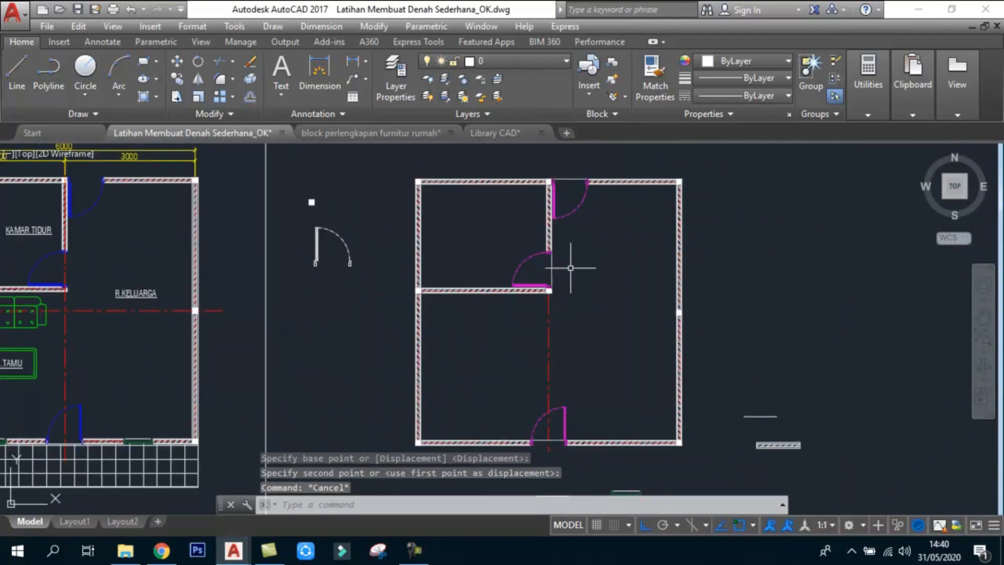
middle_drag(580, 284, 598, 279)
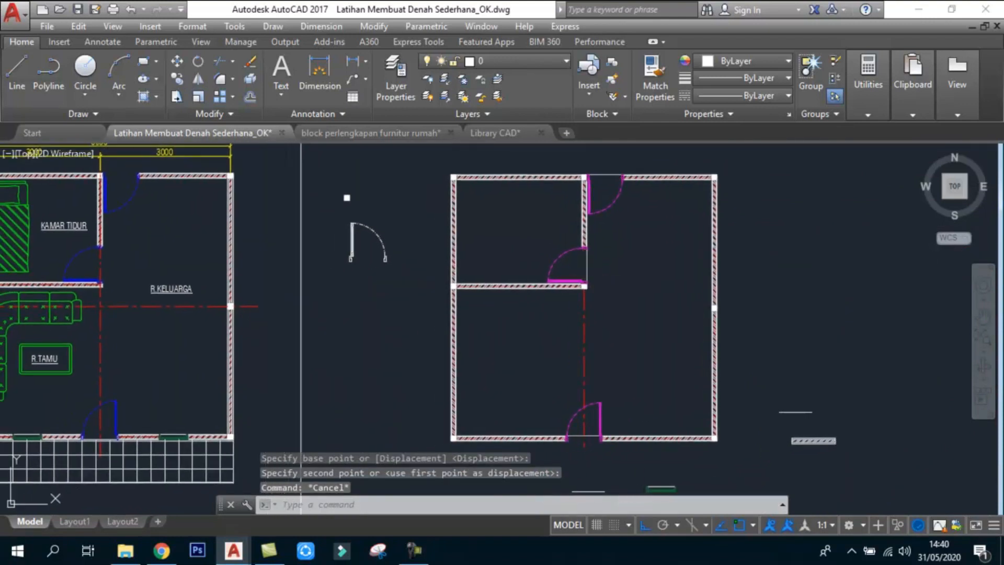
key(ctrl+s)
- Try moving the upper exterior wall's door along the wall towards the right corner column, and undo the move
scroll(640, 243, up, 4)
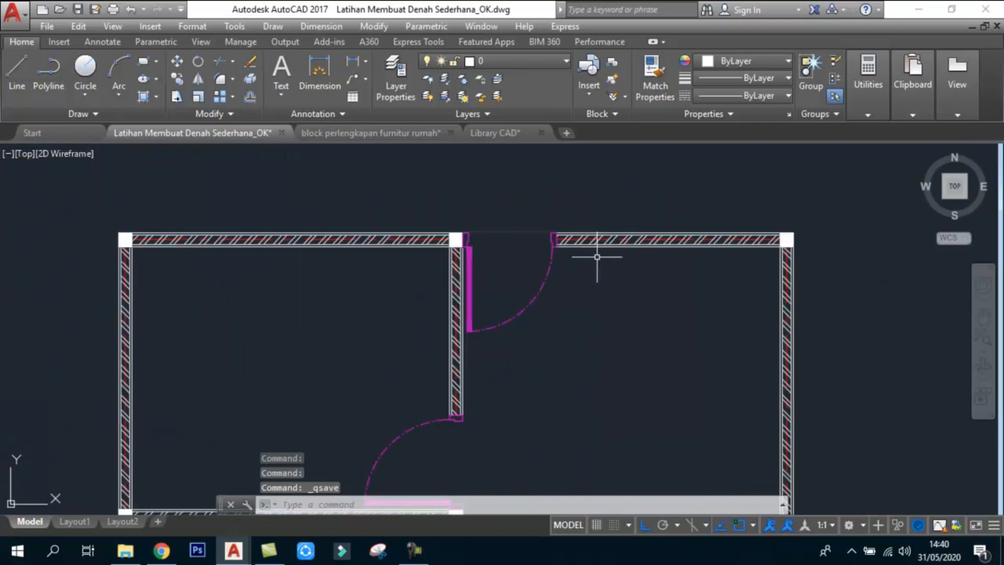
scroll(574, 255, up, 2)
text(m)
key(Return)
click(551, 296)
click(511, 321)
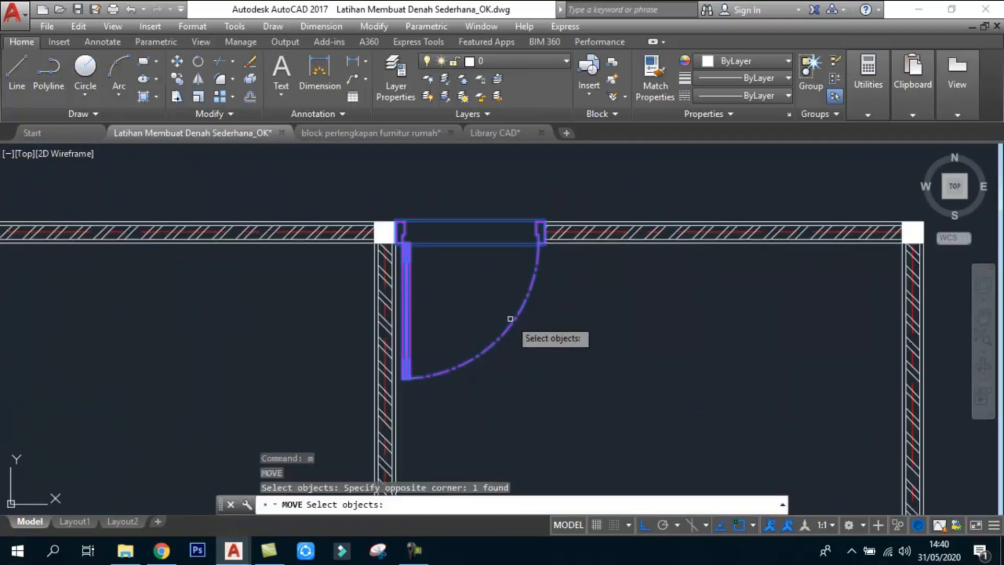
key(Return)
click(473, 370)
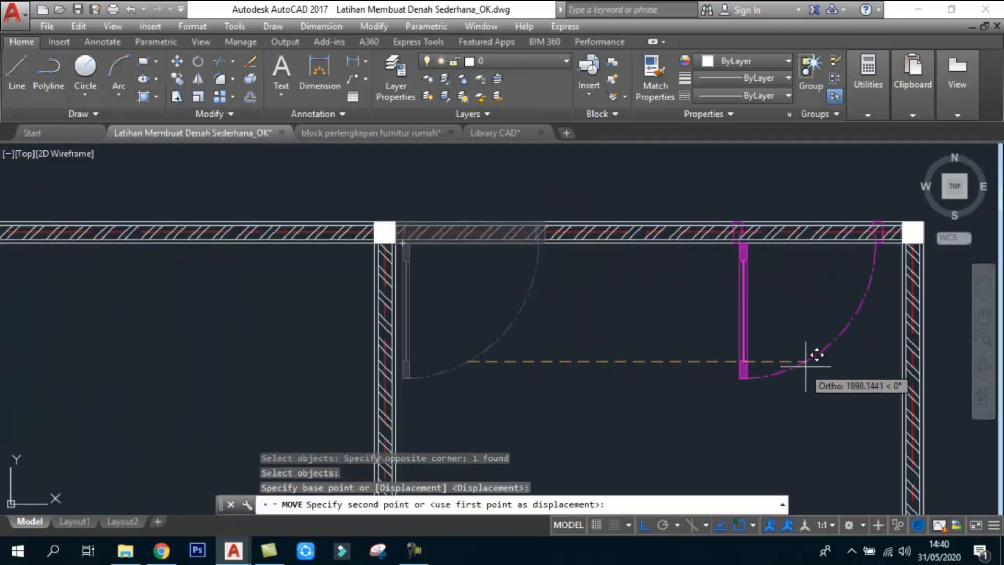
click(773, 278)
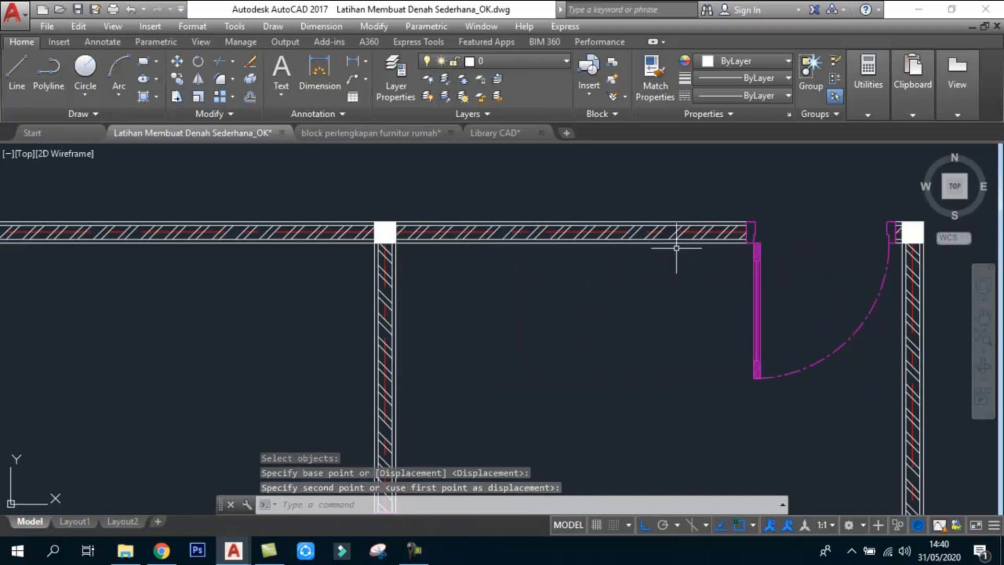
text(u)
key(Return)
- Save the floor plan drawing again
scroll(549, 298, down, 5)
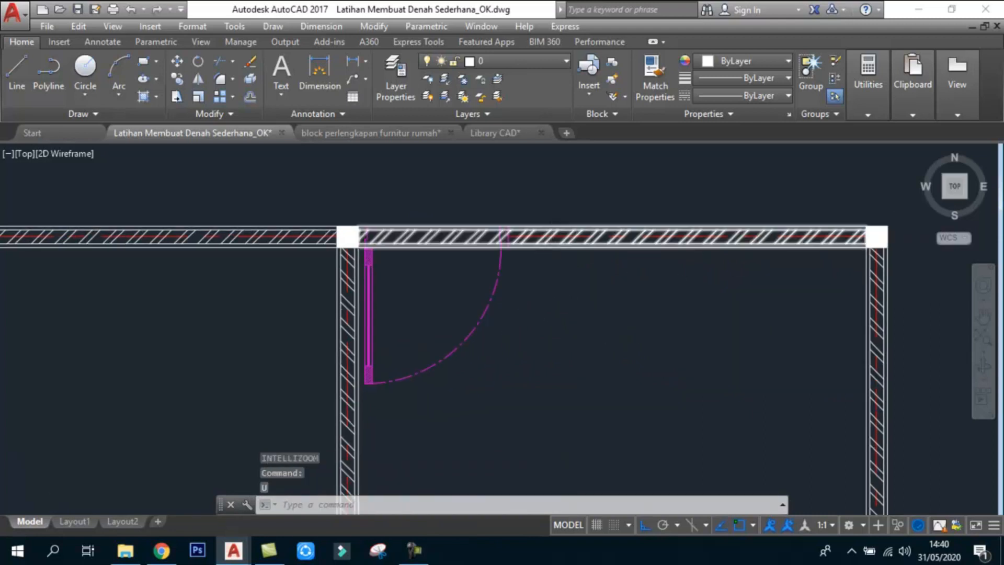
middle_drag(314, 279, 366, 280)
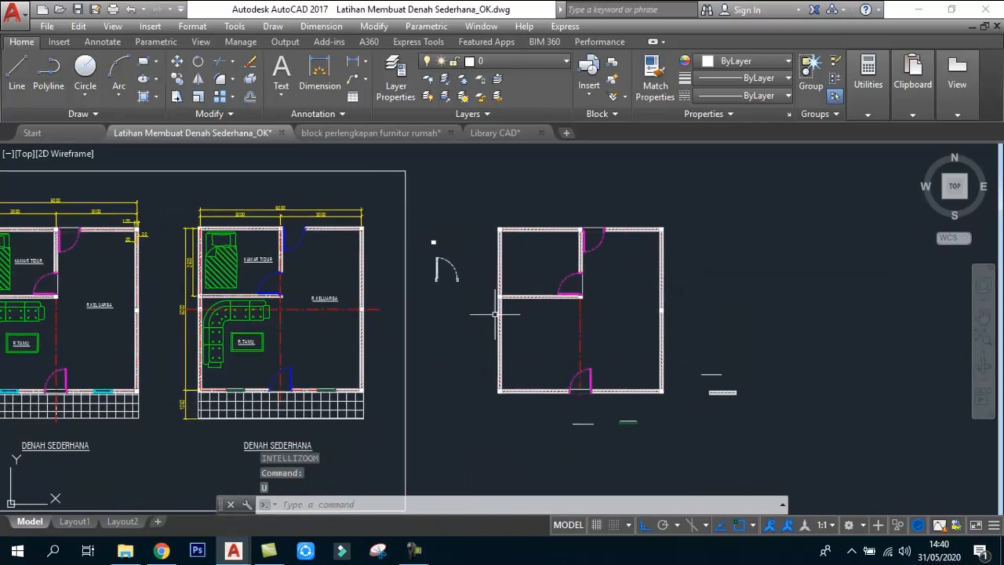
middle_drag(495, 314, 515, 304)
scroll(696, 269, up, 2)
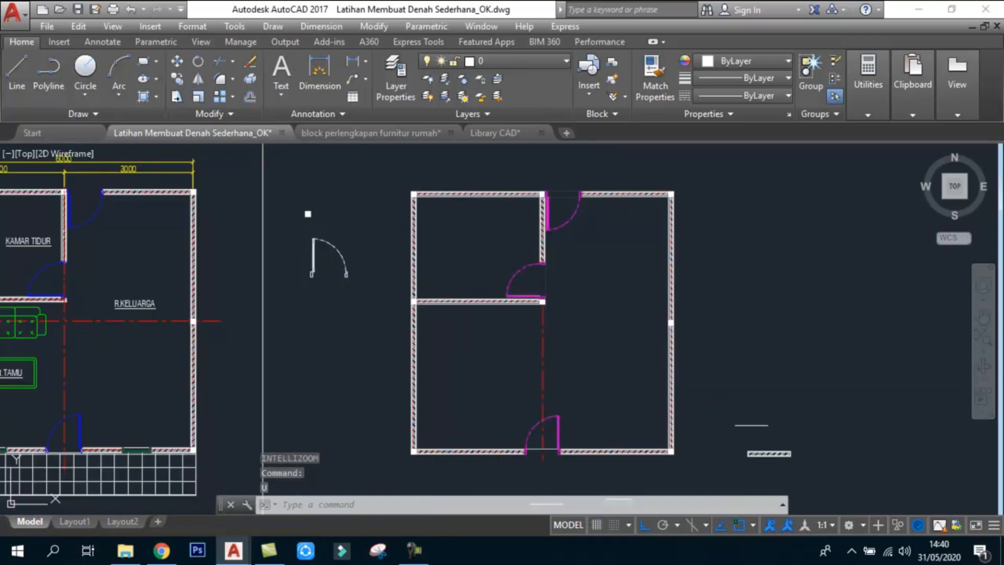
key(ctrl+s)
- Select the upper exterior wall block at the door to examine how the wipeout masks it, and clear the selection
scroll(600, 195, up, 5)
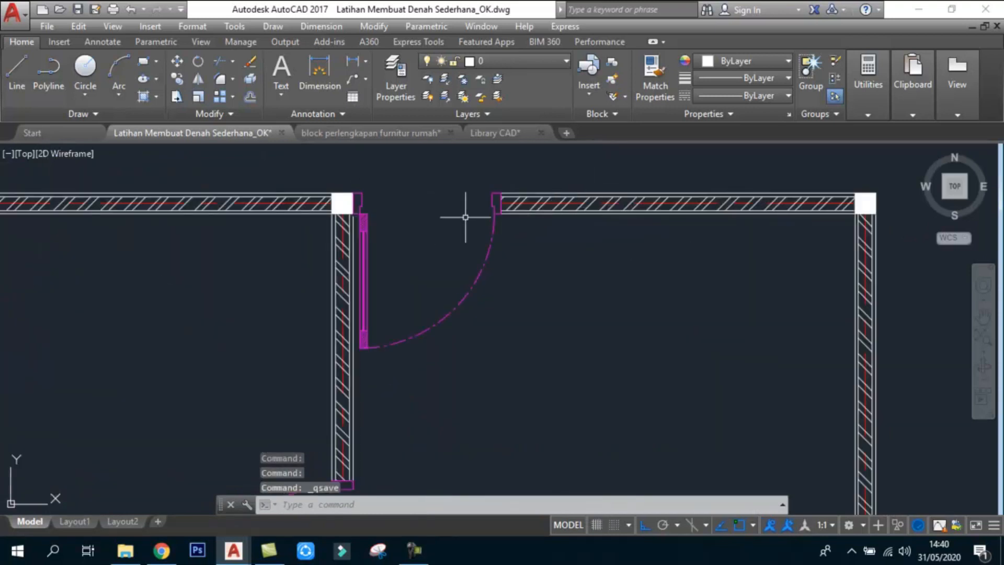
scroll(497, 217, up, 2)
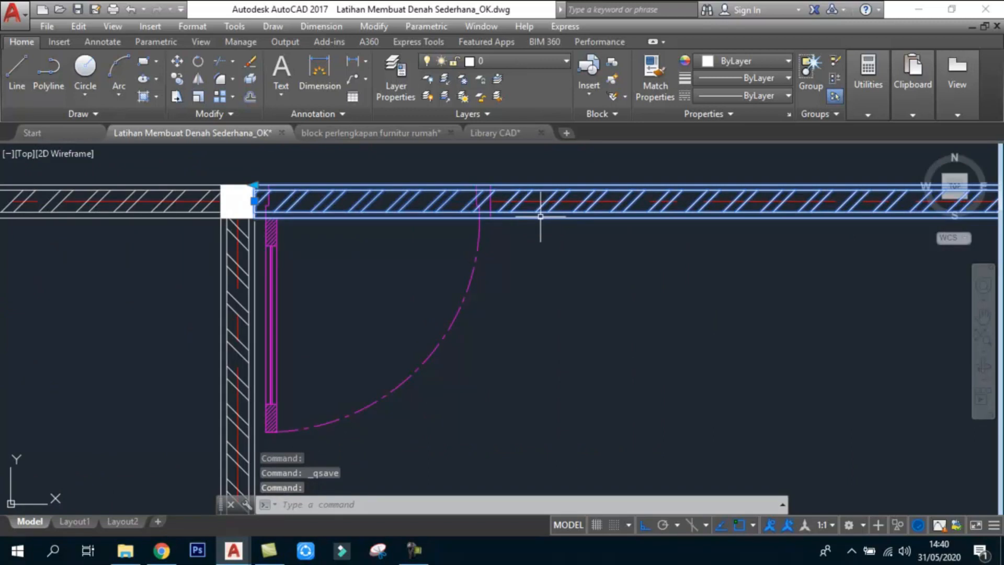
scroll(525, 220, down, 5)
scroll(520, 217, up, 4)
key(Escape)
click(514, 242)
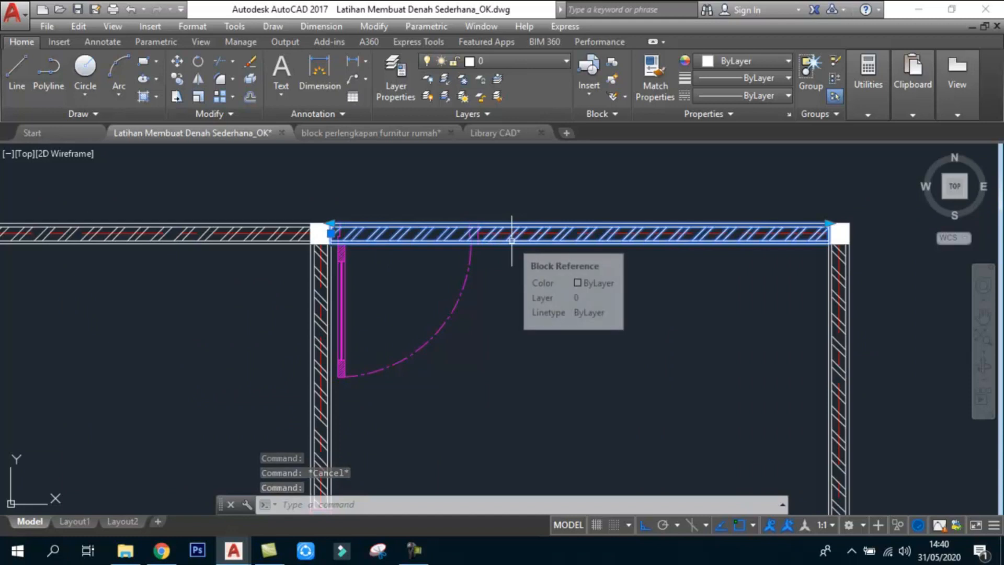
scroll(512, 231, down, 4)
scroll(512, 246, up, 2)
key(Escape)
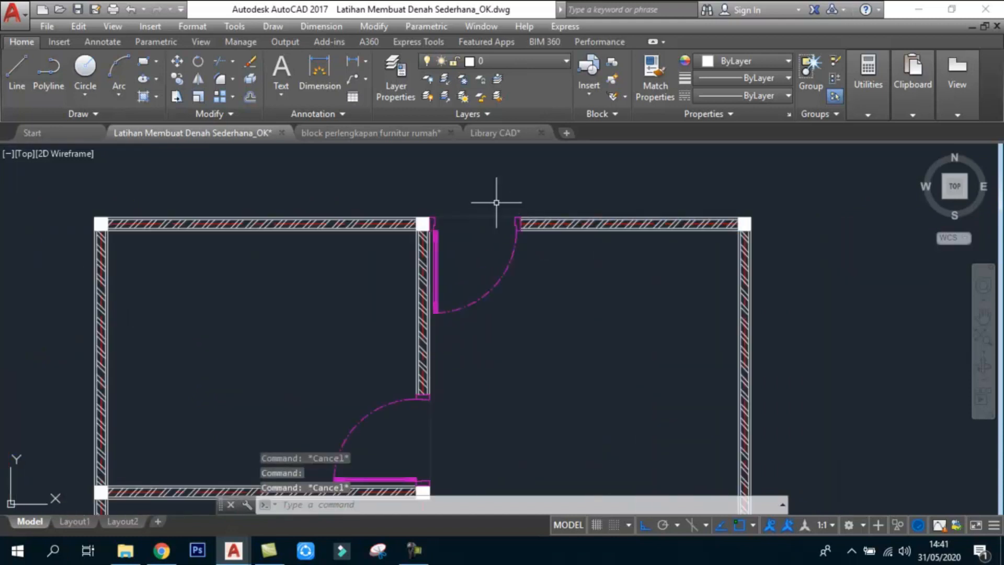
- Examine the doors and lower walls of the reference plan and the new plan
scroll(585, 194, down, 4)
scroll(533, 209, down, 4)
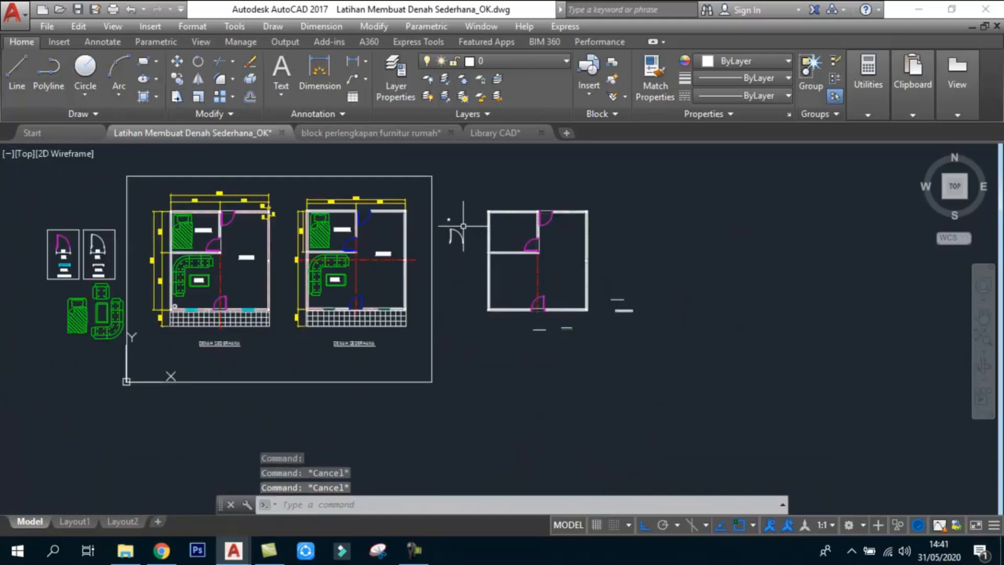
scroll(382, 291, up, 8)
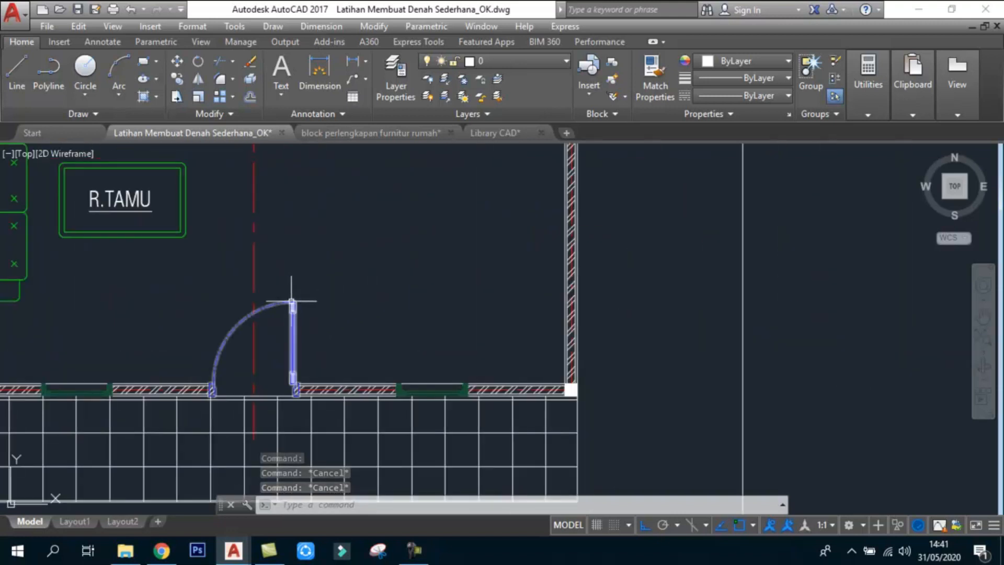
scroll(296, 314, down, 6)
scroll(421, 212, up, 9)
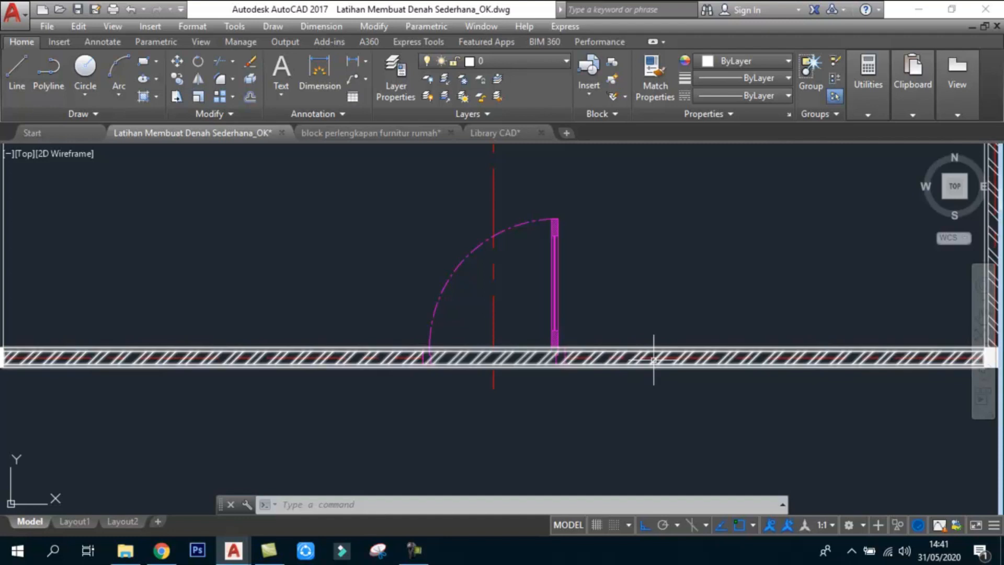
scroll(649, 383, down, 3)
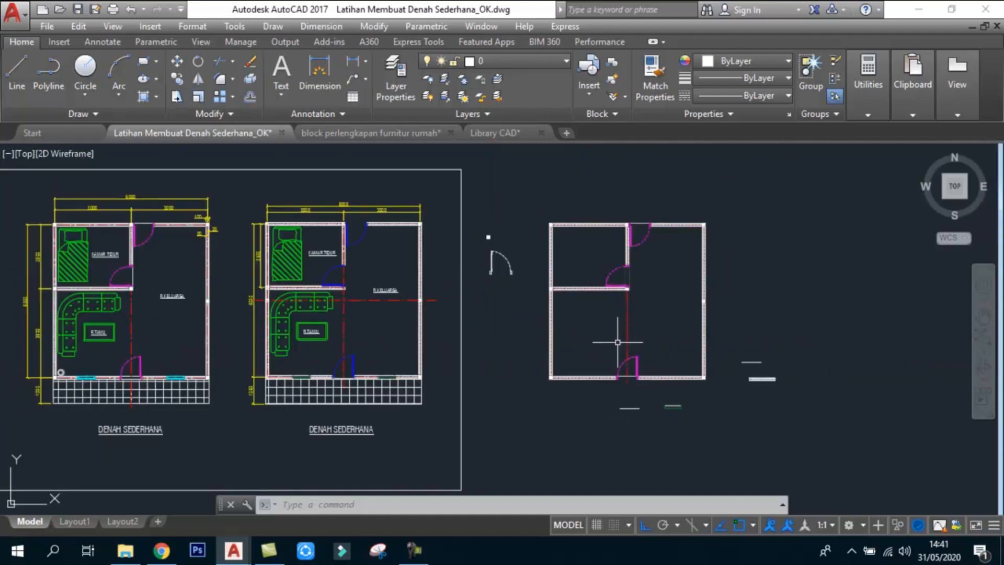
scroll(643, 406, up, 5)
scroll(648, 405, down, 5)
scroll(648, 405, up, 2)
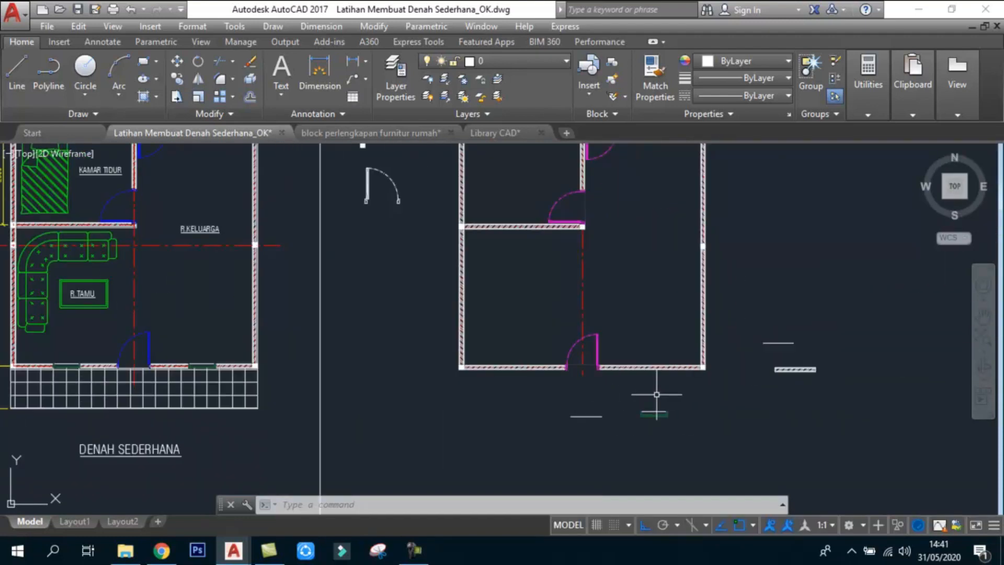
- Copy the first reference plan's wipeout window block from the lower wall into the new plan's lower wall, right of the door
scroll(499, 369, down, 3)
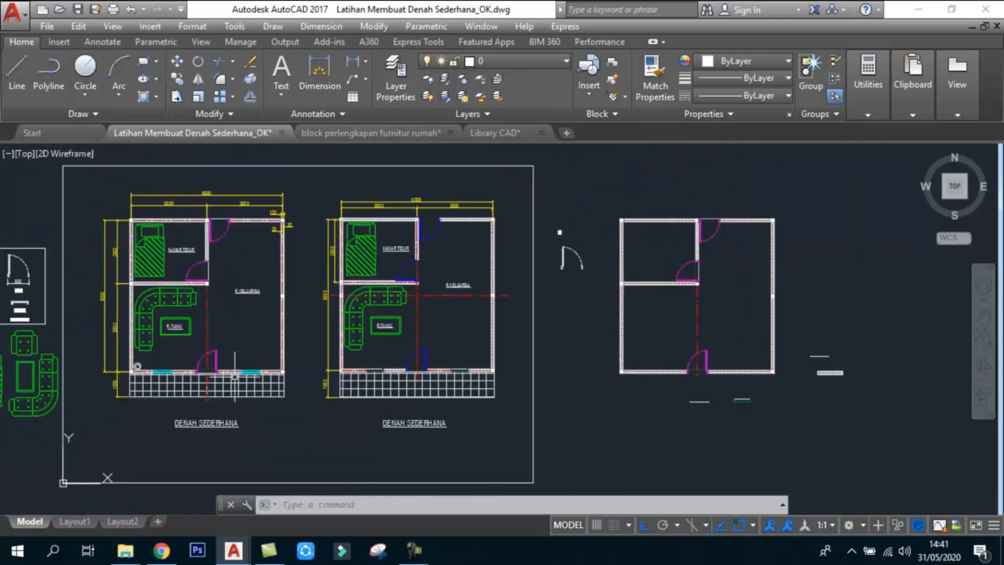
scroll(235, 376, up, 4)
scroll(330, 367, down, 3)
scroll(696, 368, up, 2)
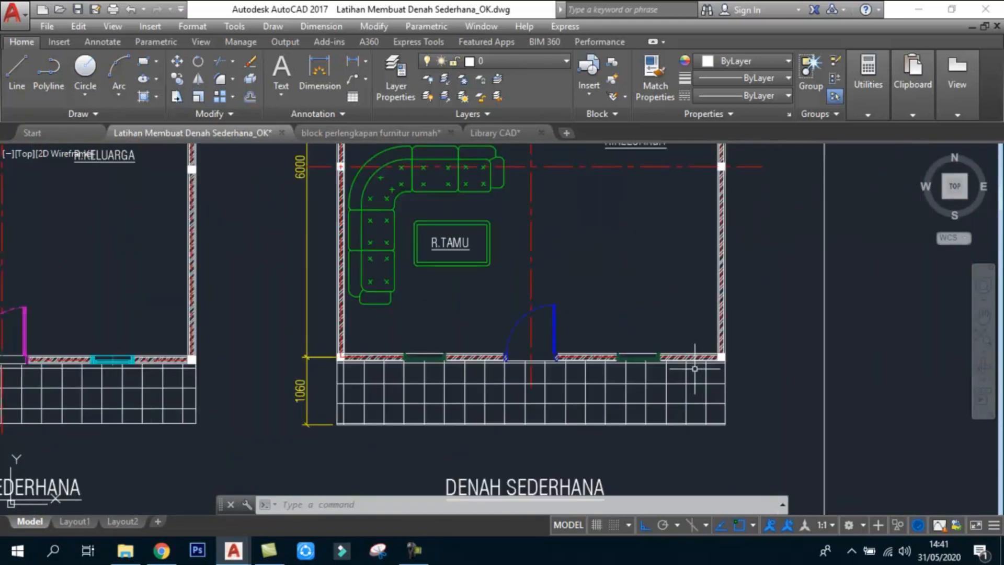
scroll(539, 335, down, 4)
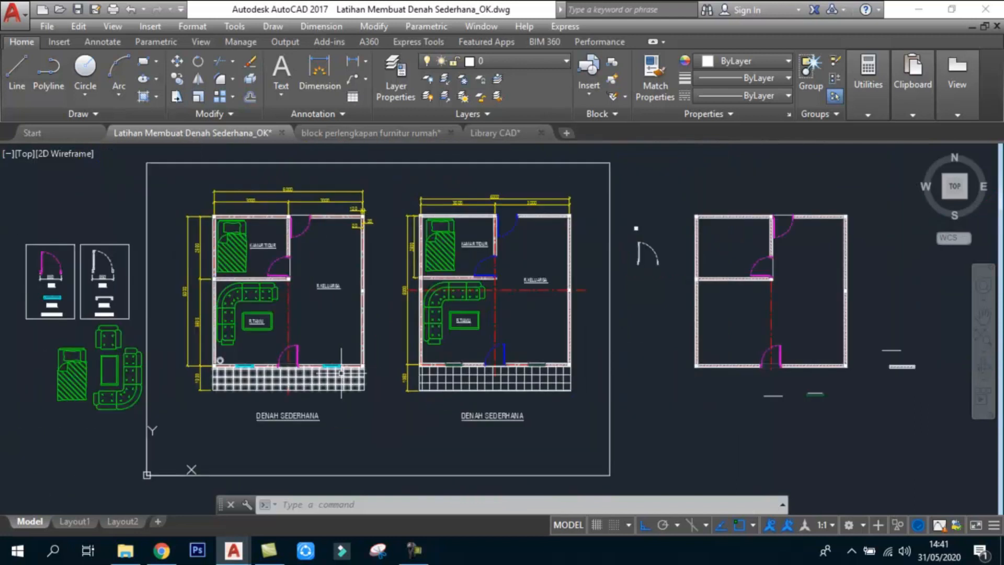
middle_drag(539, 296, 450, 307)
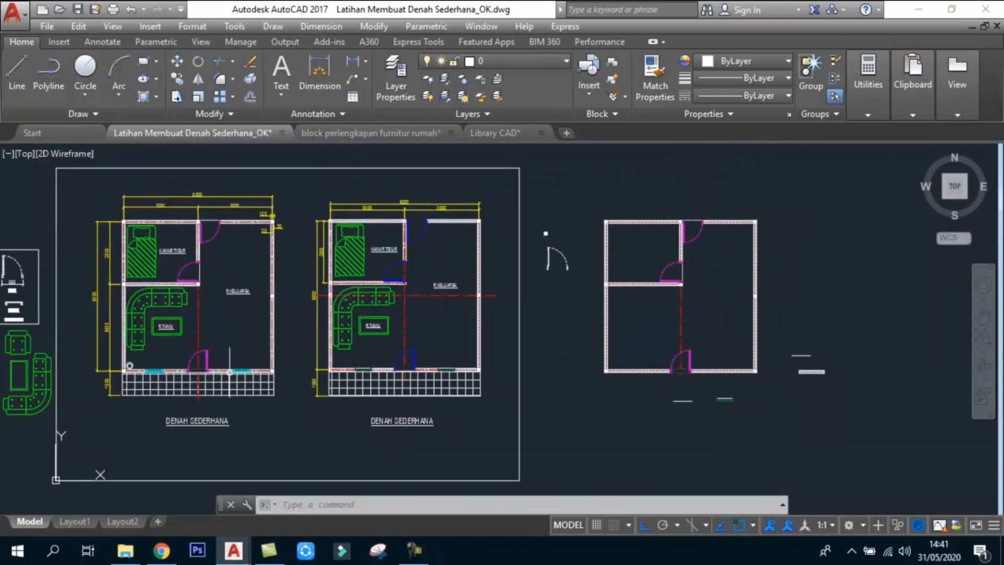
scroll(240, 372, up, 8)
scroll(262, 373, up, 4)
text(c)
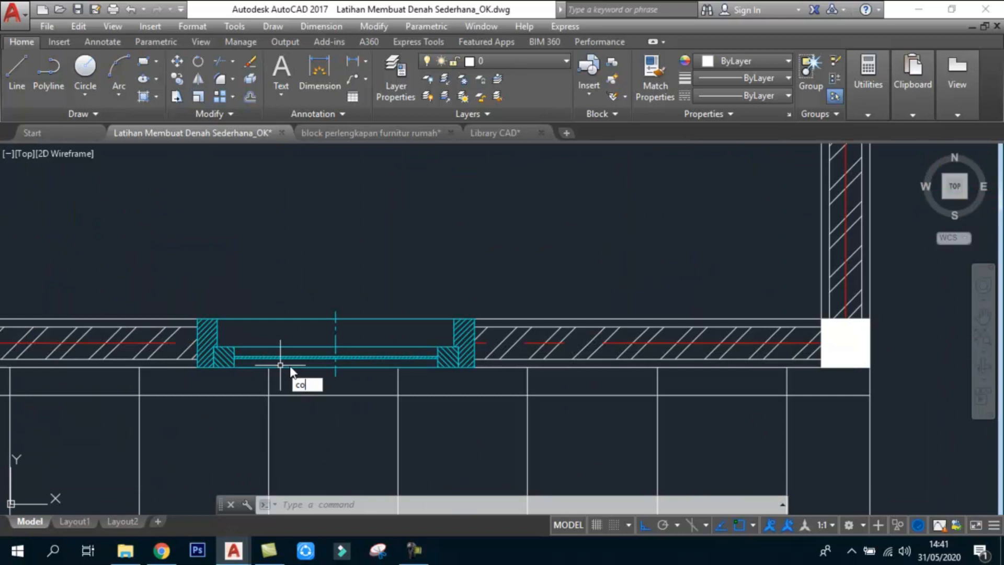
text(o)
key(Return)
click(184, 247)
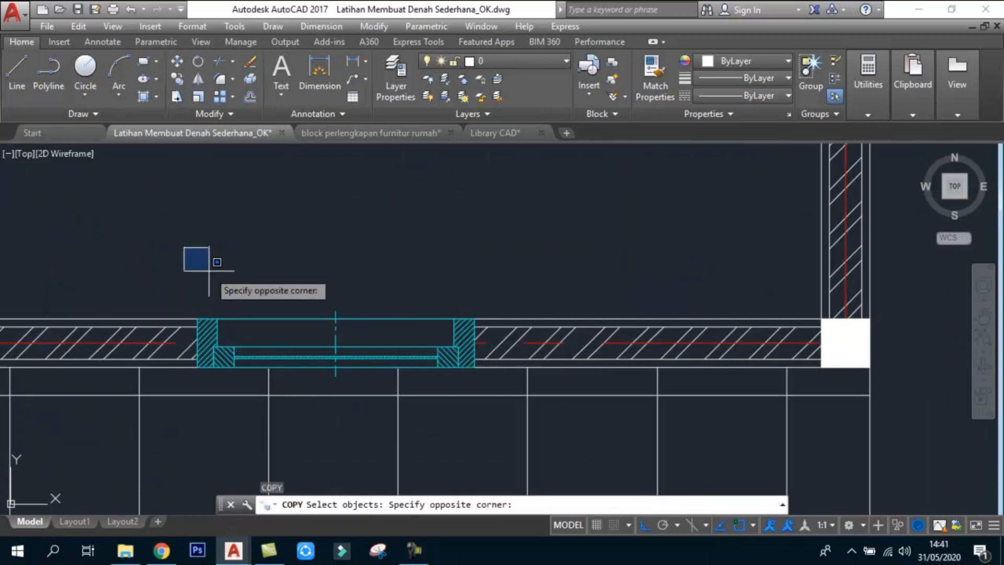
click(488, 386)
key(Return)
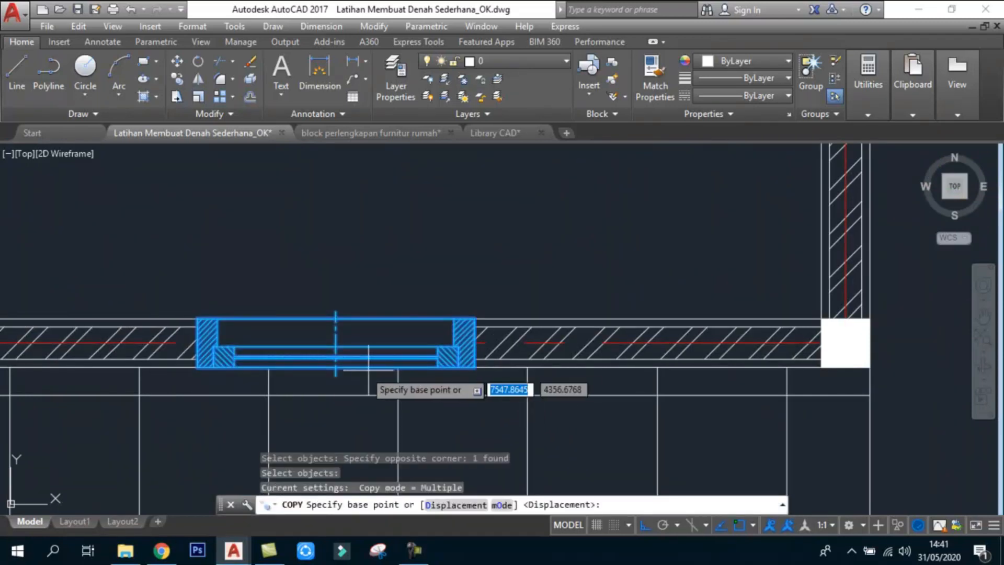
click(335, 357)
scroll(437, 318, down, 4)
scroll(766, 287, up, 4)
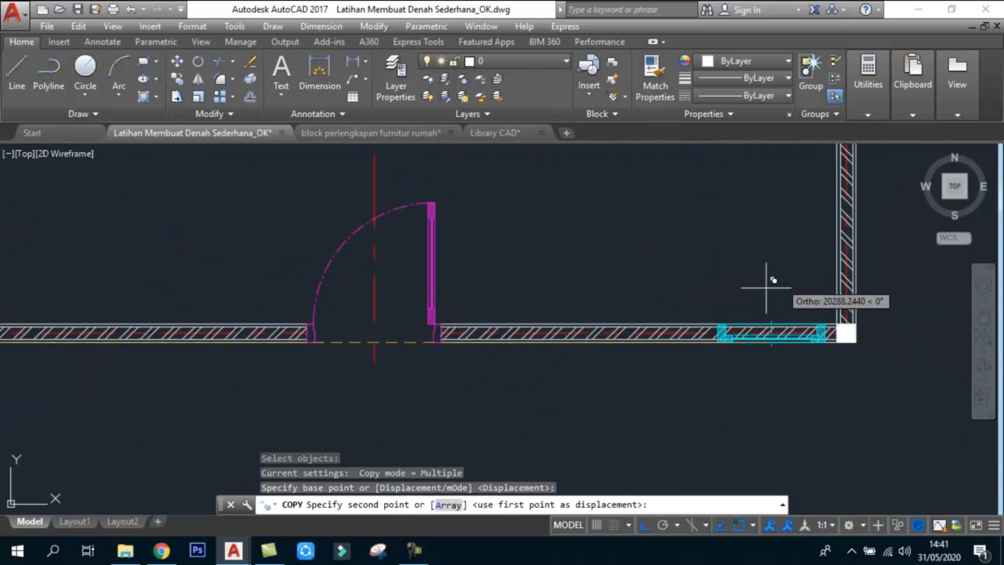
scroll(680, 329, up, 4)
click(578, 351)
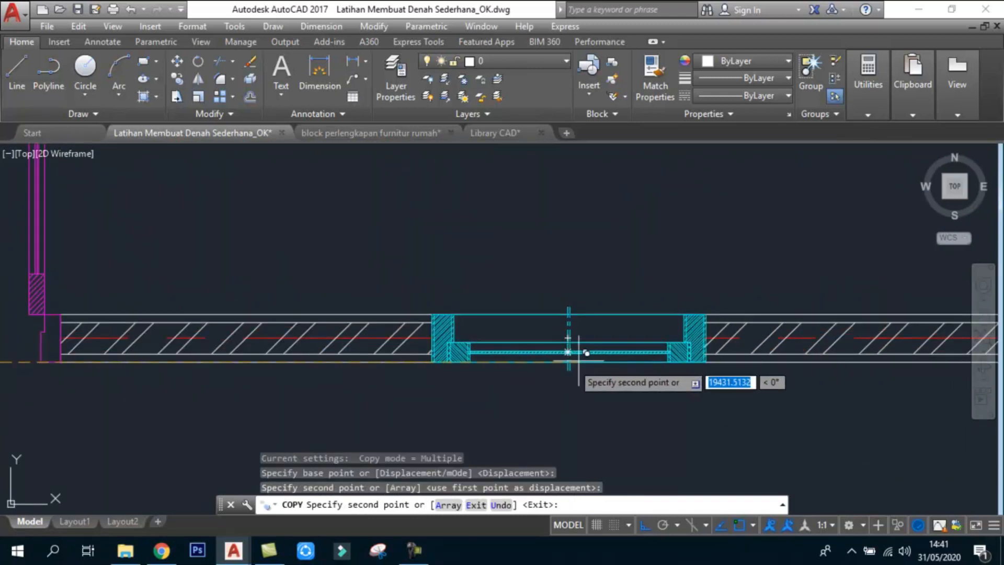
- Place a second copy of the wipeout window in the new plan's lower wall, left of the door
scroll(578, 352, down, 5)
scroll(403, 340, up, 6)
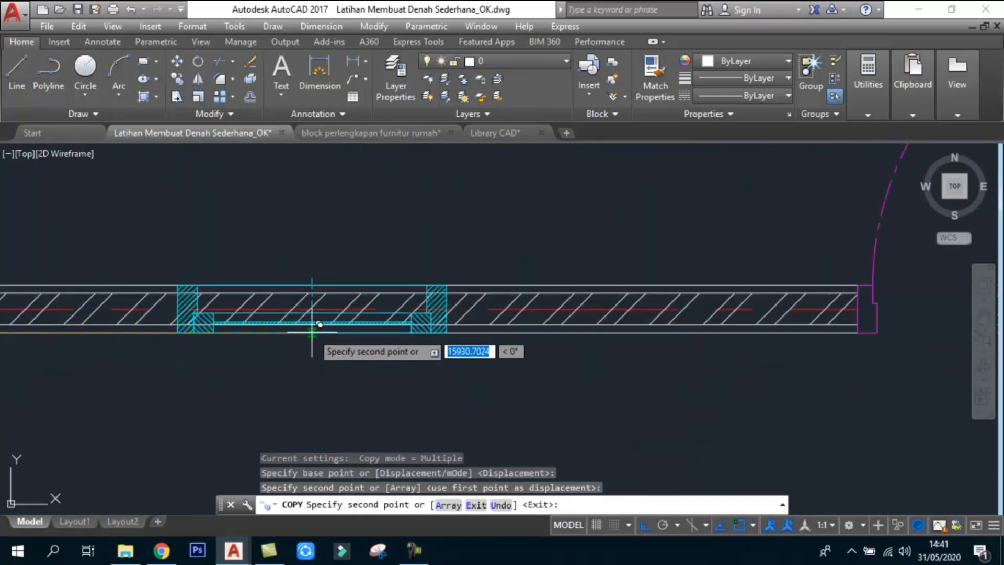
scroll(314, 327, down, 5)
click(410, 348)
key(Escape)
scroll(626, 389, down, 5)
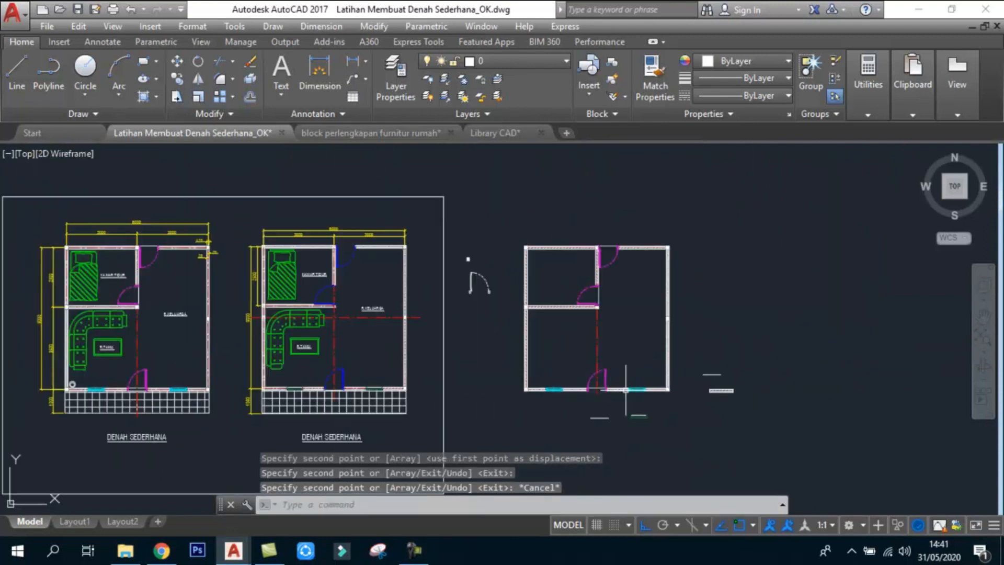
- Save the drawing with both windows placed in the new plan
scroll(618, 360, up, 2)
middle_drag(610, 337, 627, 338)
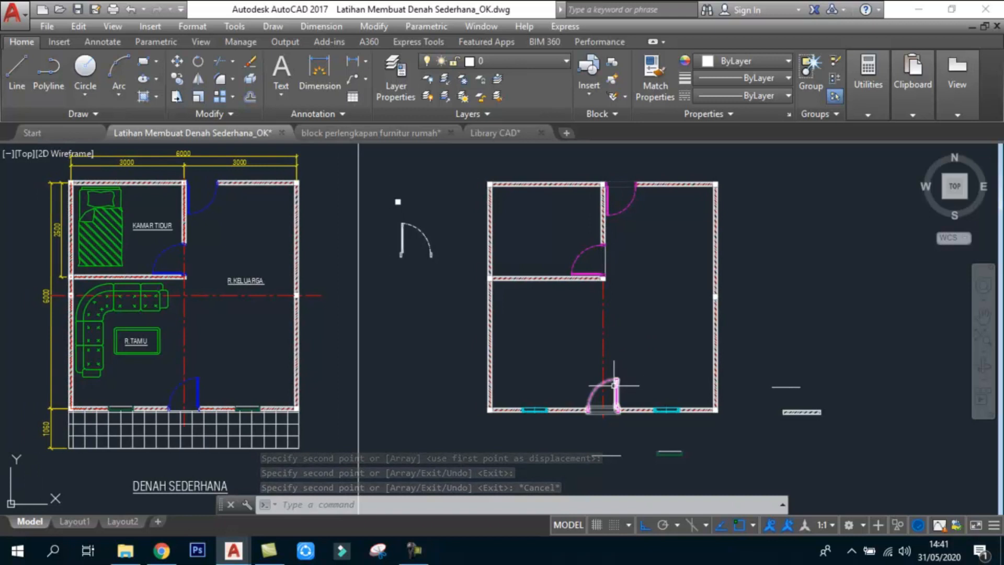
mouse_move(649, 281)
middle_down()
mouse_move(674, 289)
mouse_move(650, 284)
mouse_move(765, 278)
middle_up()
key(ctrl+s)
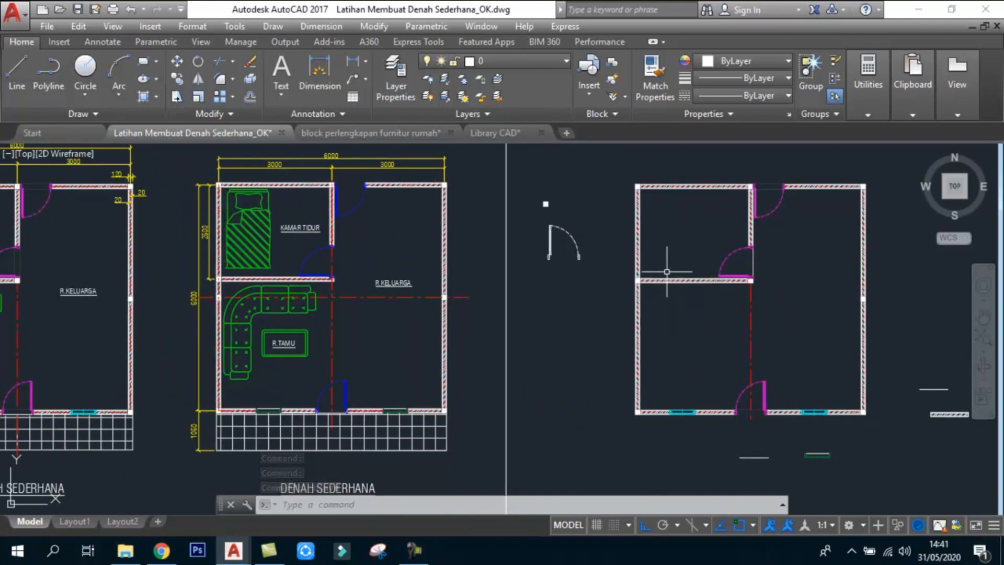
- Try moving the new plan's lower wall door along the wall towards the left window, and undo the move
middle_drag(731, 271, 707, 273)
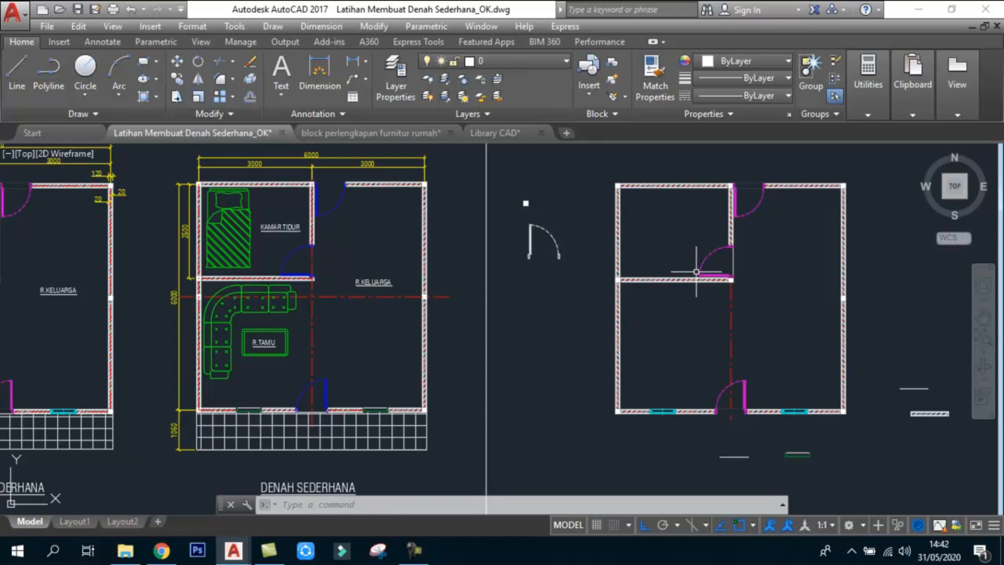
scroll(759, 398, up, 6)
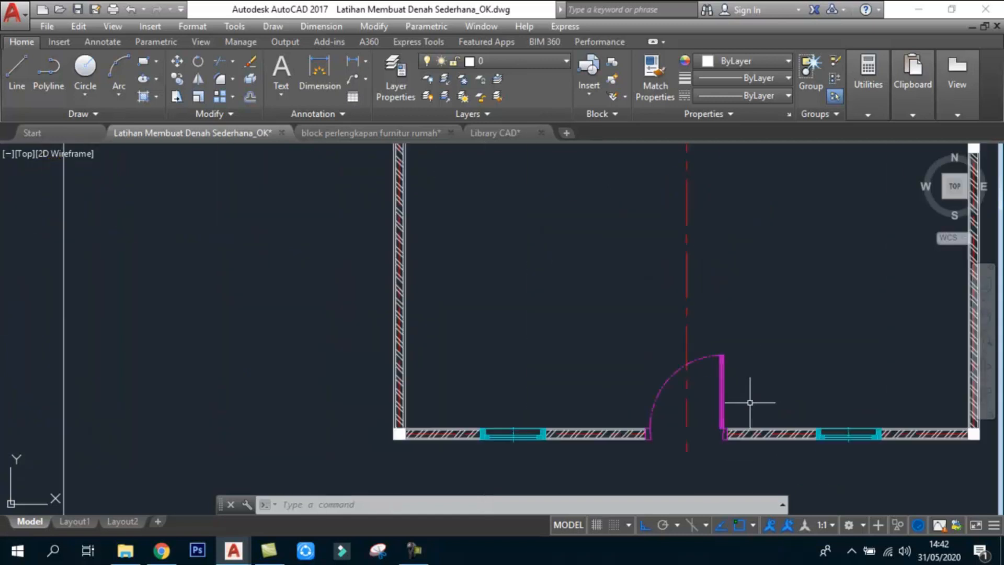
text(m)
key(Return)
click(696, 345)
click(675, 296)
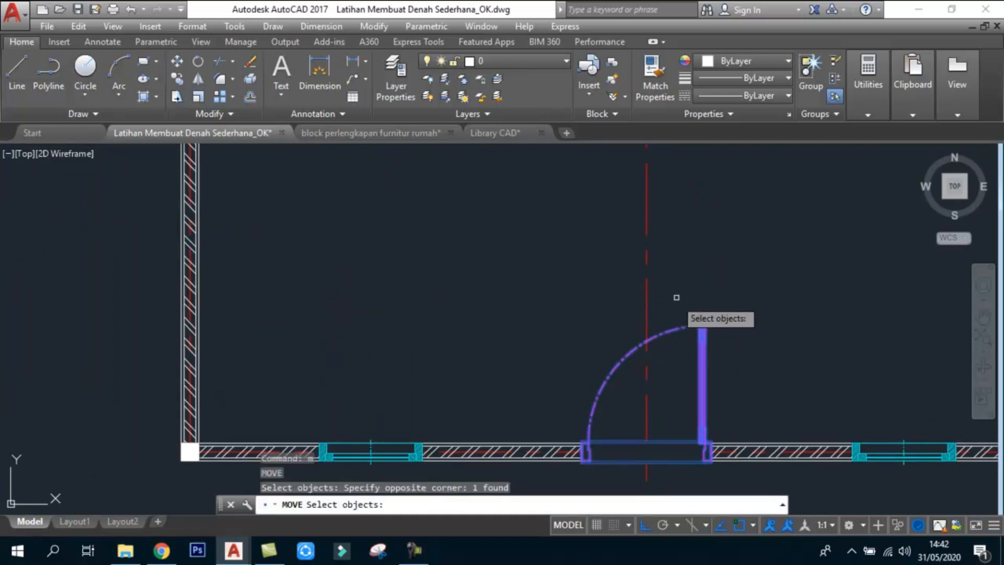
key(Return)
click(768, 240)
click(722, 238)
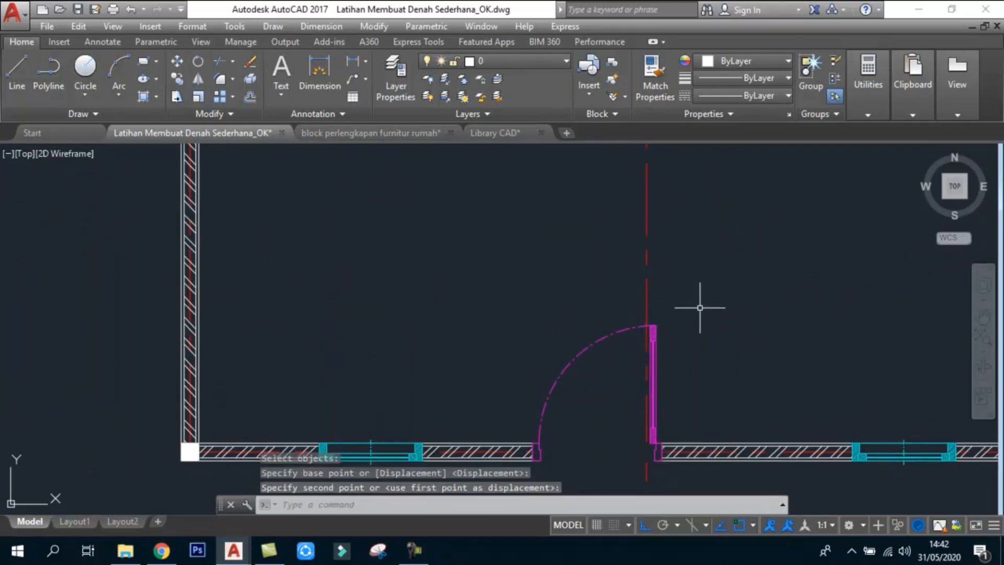
text(u)
key(Return)
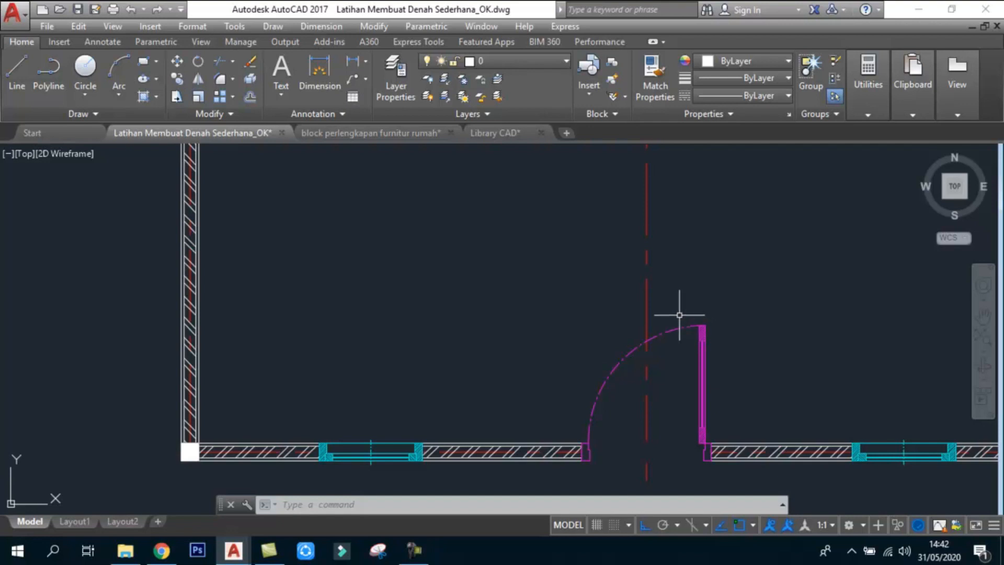
- Fit the whole drawing in view and save it
scroll(668, 335, down, 4)
scroll(669, 335, down, 2)
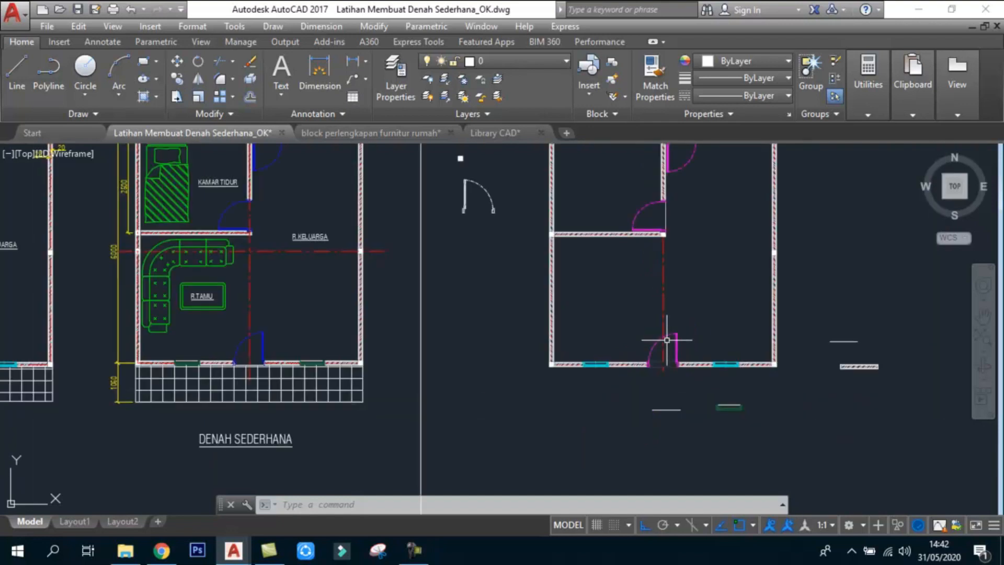
scroll(666, 340, down, 2)
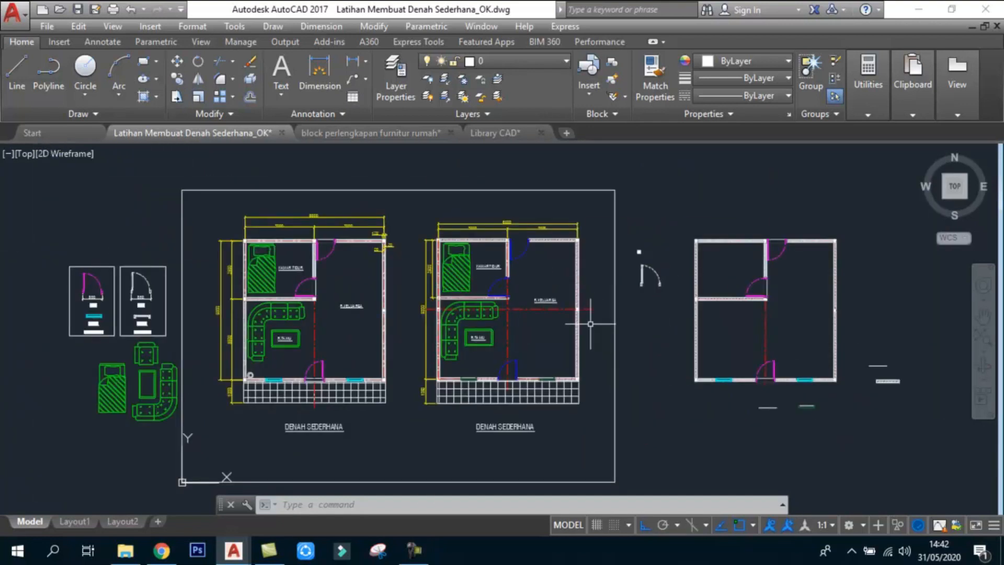
middle_click(590, 323)
middle_click(591, 324)
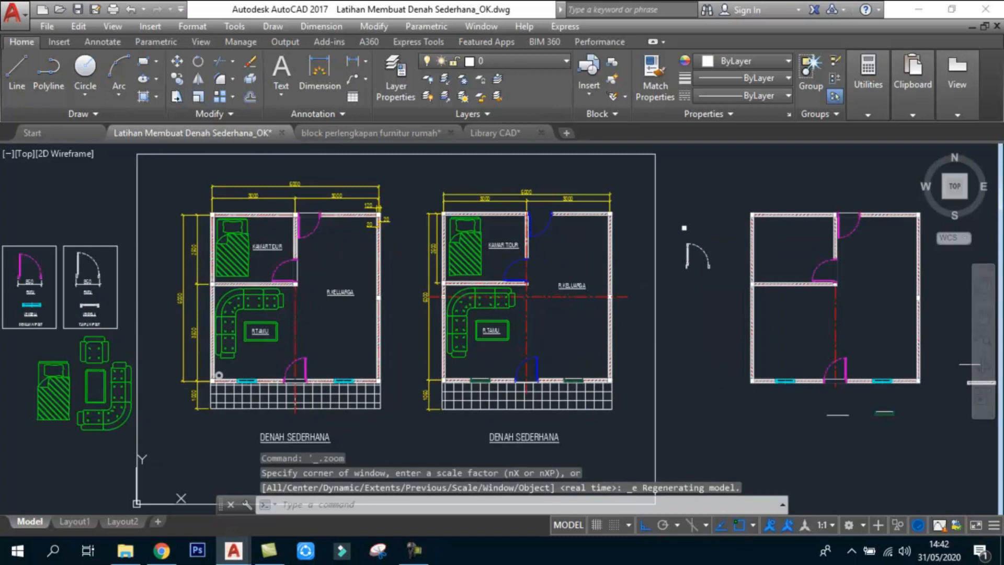
key(ctrl+s)
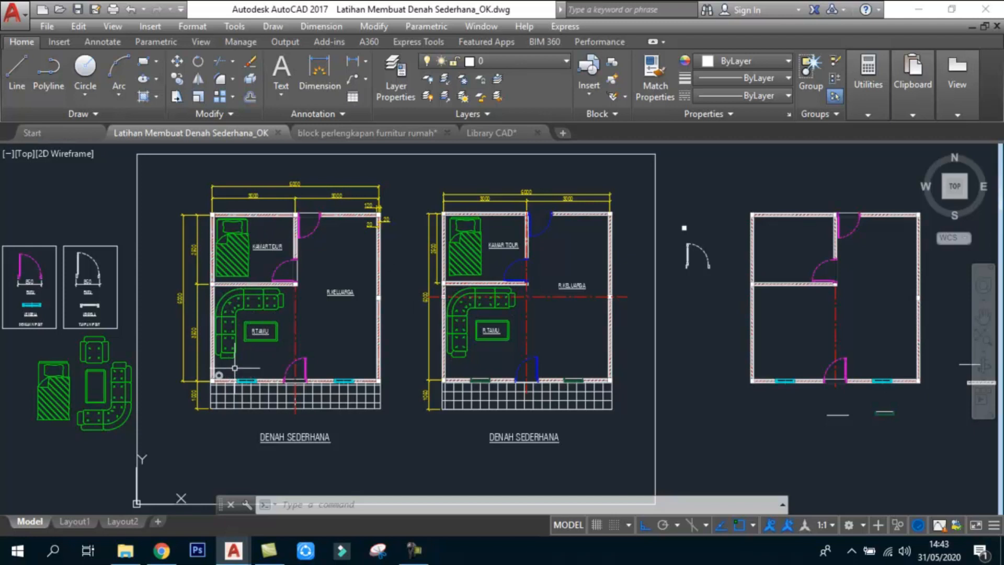
- Select the hatch of the first plan's left exterior wall beside R.TAMU, save the drawing, and clear the selection
scroll(217, 299, up, 2)
scroll(217, 299, up, 4)
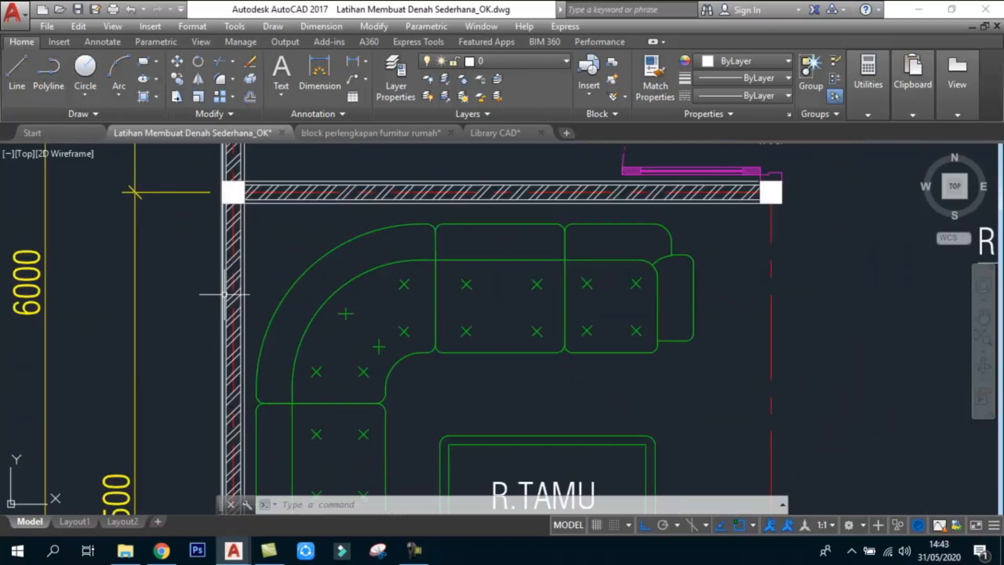
click(224, 277)
scroll(224, 277, down, 4)
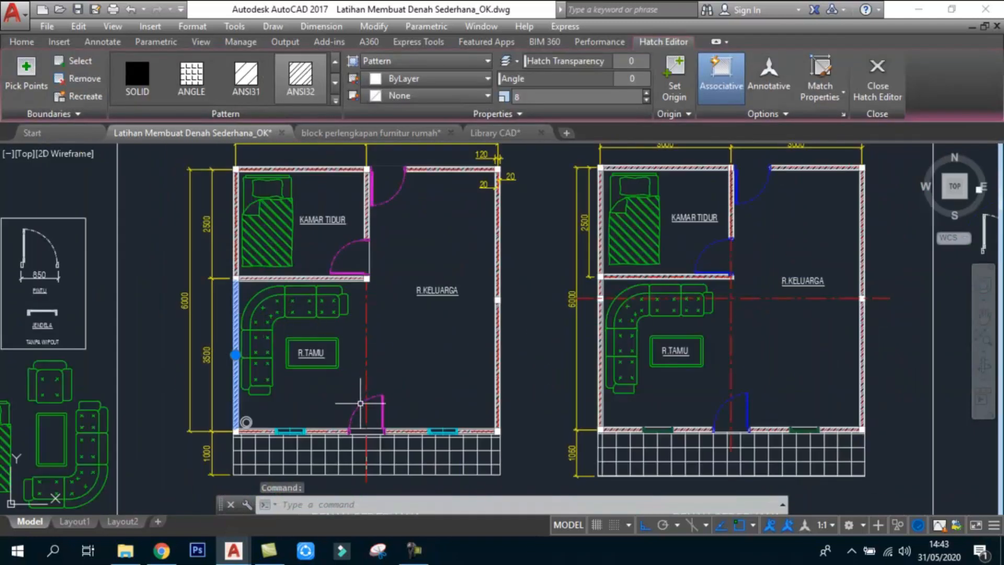
key(ctrl+s)
key(Escape)
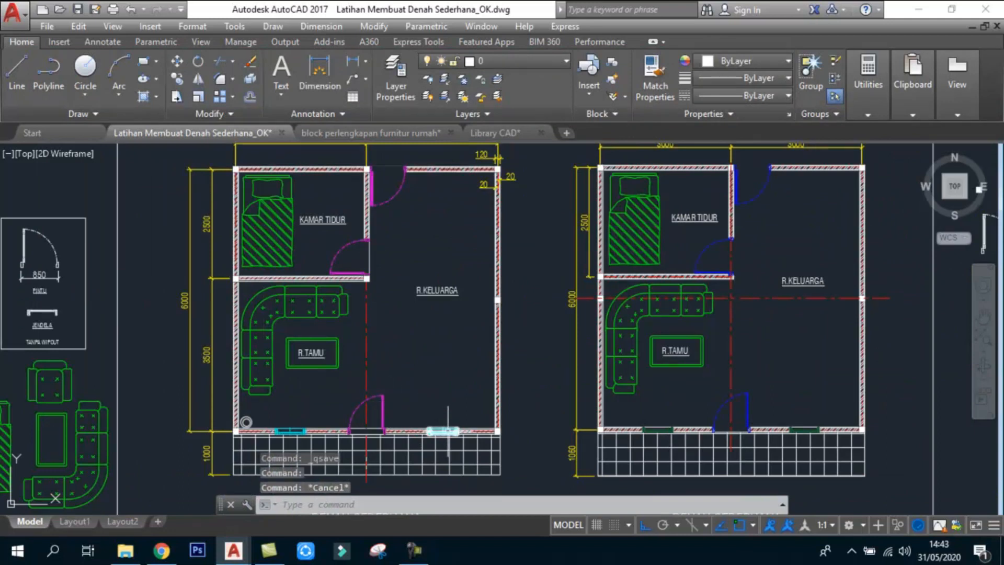
- Try moving the first plan's right window along the lower wall towards the corner column
scroll(447, 431, up, 5)
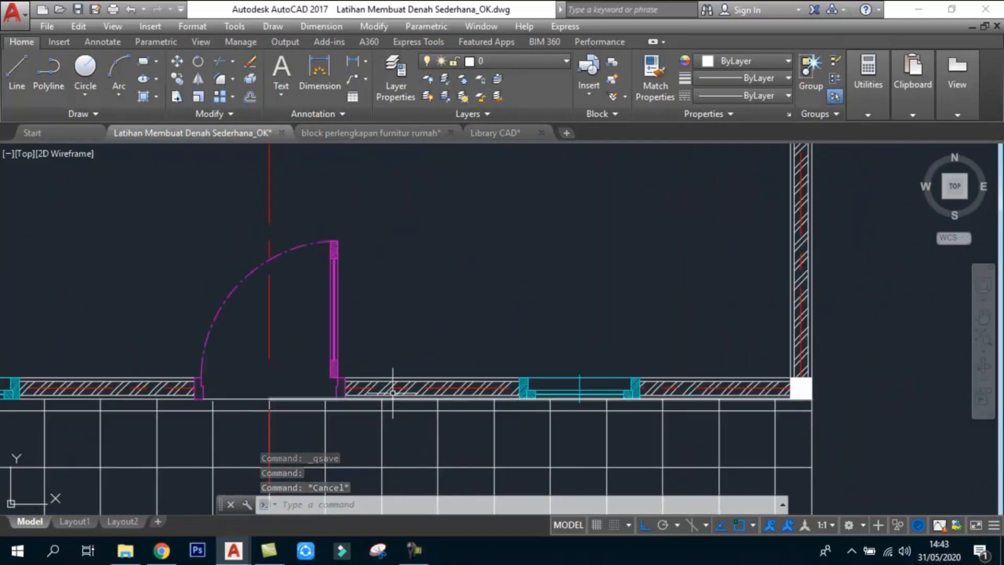
text(m)
key(Return)
click(441, 305)
click(688, 411)
key(Return)
click(556, 262)
click(631, 261)
- Try moving the same window back along the wall towards the door, and undo both window moves
key(Return)
click(539, 299)
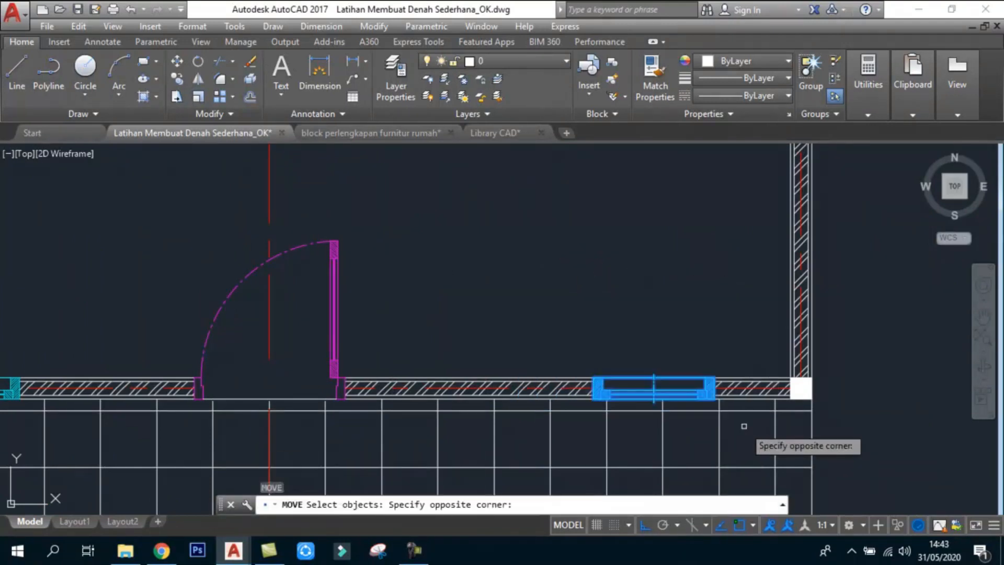
click(744, 426)
key(Return)
click(664, 277)
click(606, 267)
text(u)
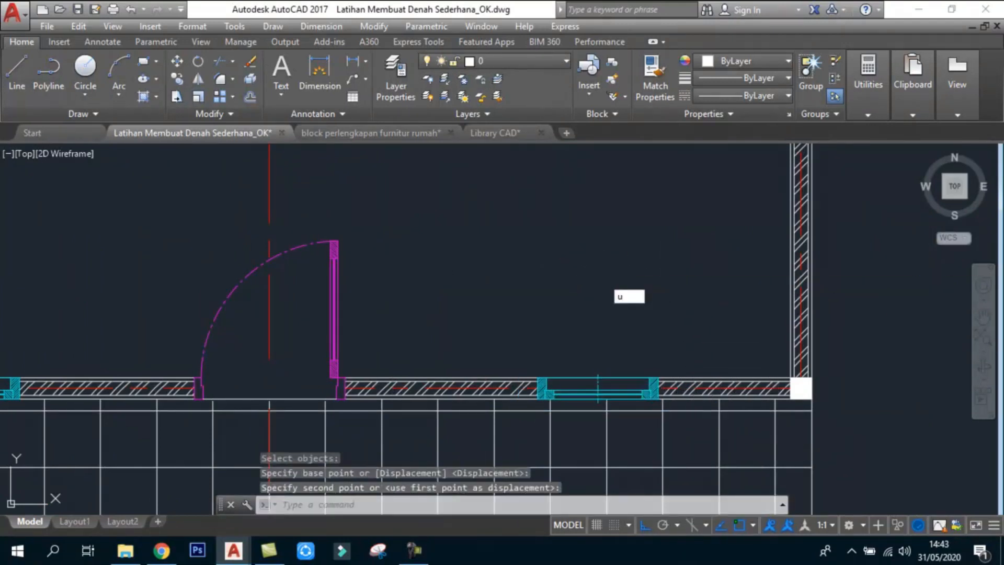
key(Return)
key(Return)
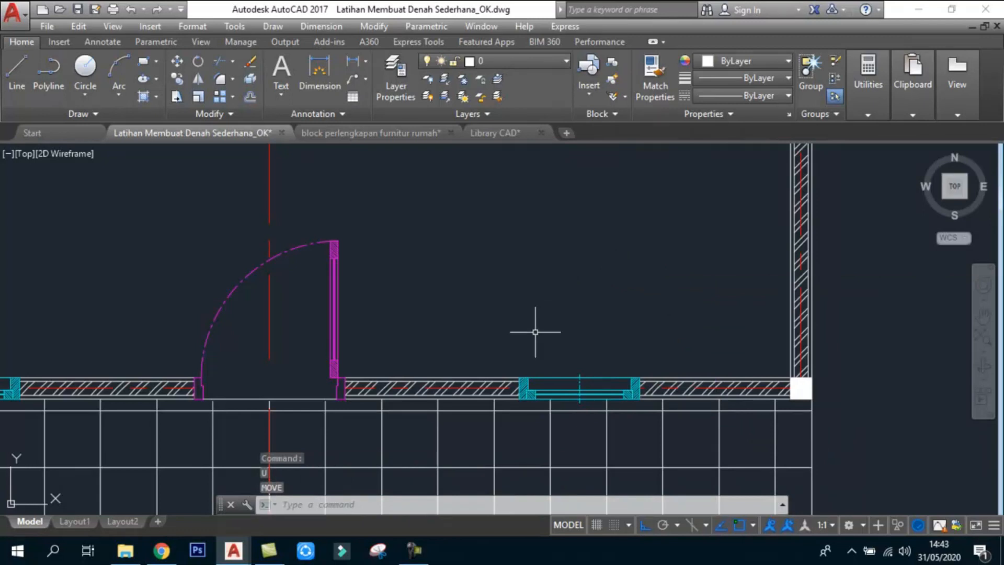
- Examine the windows and door in the new plan's lower wall and compare the plan with the reference plans
scroll(524, 336, down, 4)
mouse_move(582, 348)
middle_down()
mouse_move(489, 367)
mouse_move(452, 339)
mouse_move(408, 341)
middle_up()
scroll(489, 368, down, 4)
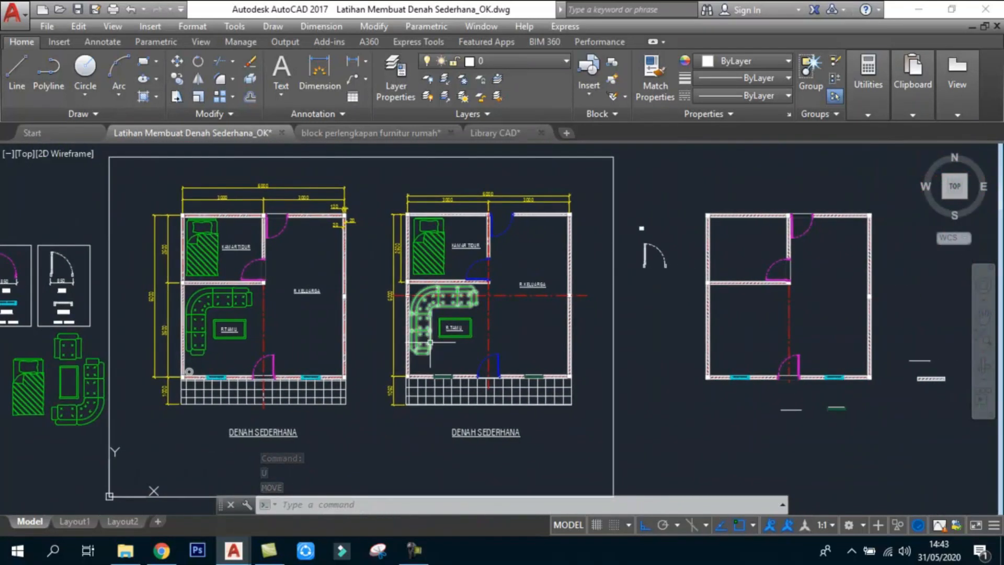
middle_drag(436, 338, 408, 337)
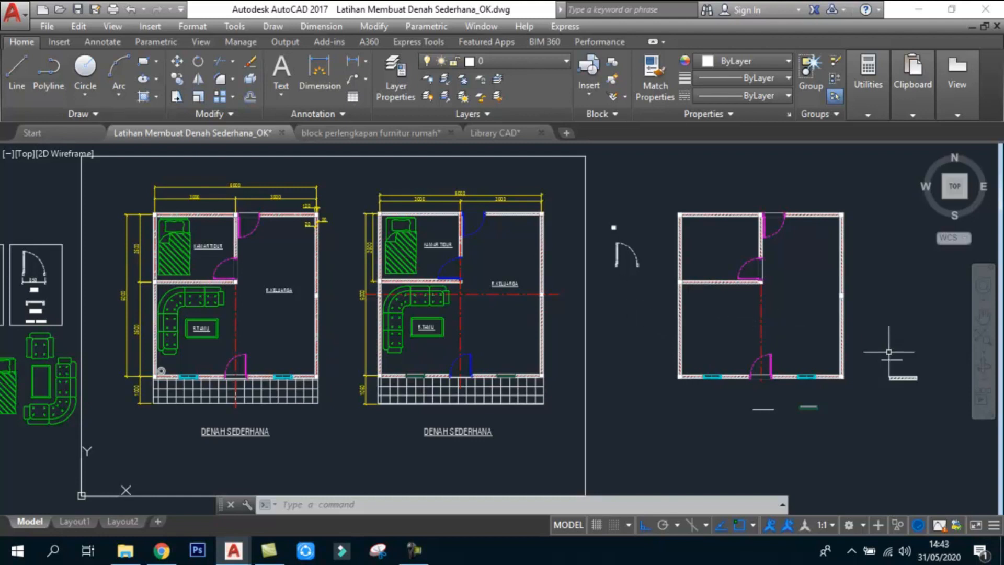
scroll(878, 351, up, 4)
scroll(701, 409, up, 2)
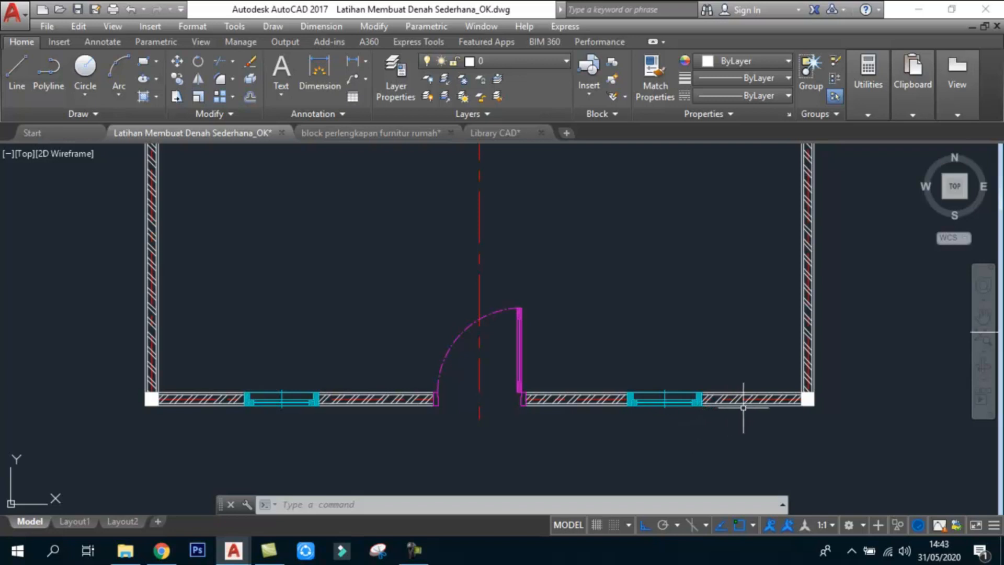
scroll(717, 410, down, 4)
scroll(784, 354, down, 2)
middle_drag(652, 319, 678, 315)
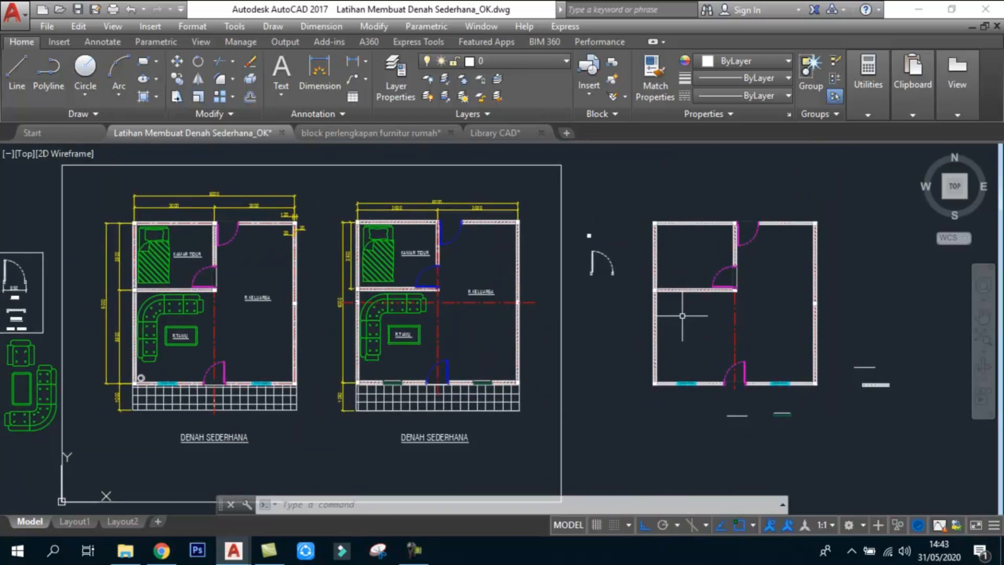